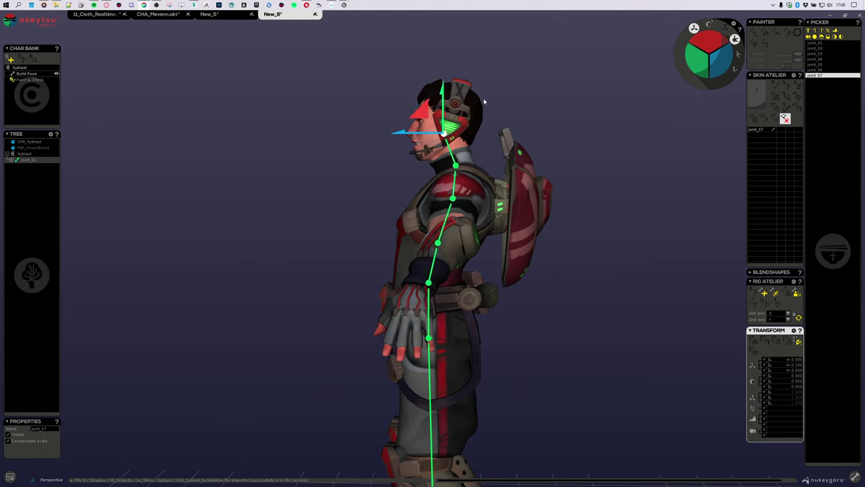
Move the head joint (Joint_07) back from the face to sit below the ear in side view
{"action": "key", "text": "f"}
{"action": "scroll", "coordinate": [428, 271], "scroll_direction": "up", "scroll_amount": 5}
{"action": "left_click_drag", "start_coordinate": [507, 279], "coordinate": [510, 270], "text": "alt"}
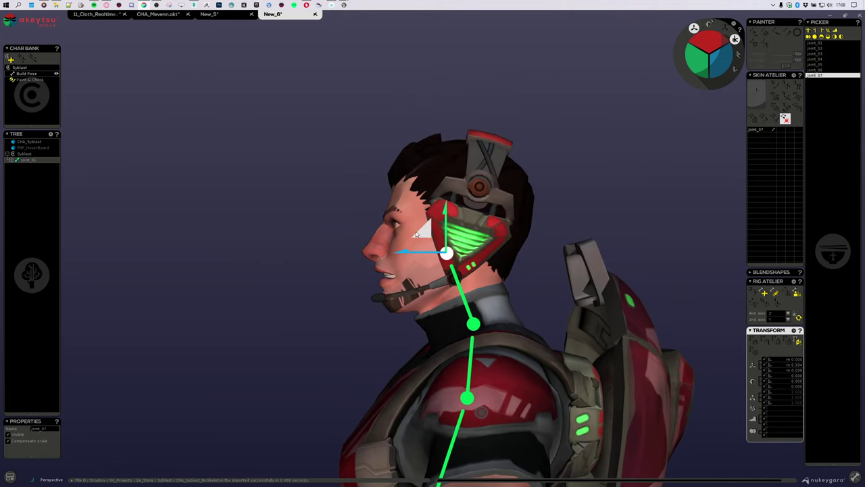
{"action": "left_click_drag", "start_coordinate": [426, 234], "coordinate": [439, 234]}
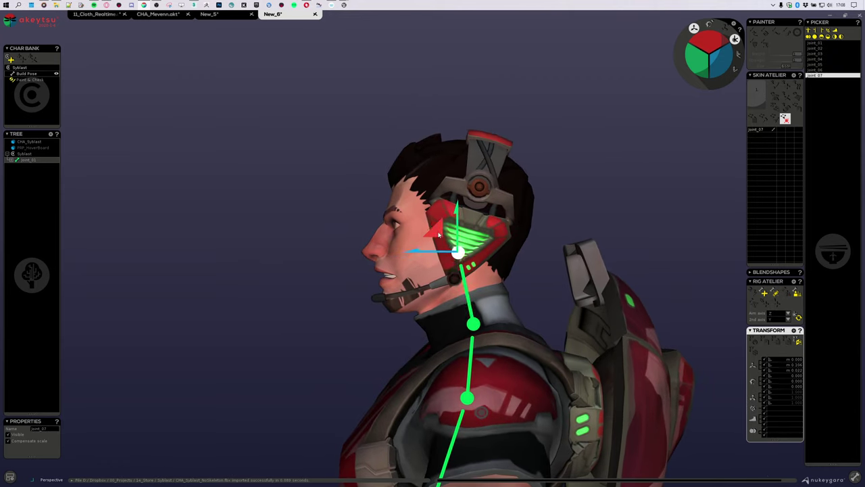
{"action": "mouse_move", "coordinate": [317, 317]}
{"action": "left_mouse_down", "text": "alt"}
{"action": "mouse_move", "coordinate": [351, 321]}
{"action": "mouse_move", "coordinate": [314, 317]}
{"action": "left_mouse_up", "text": "alt"}
{"action": "left_click_drag", "start_coordinate": [468, 262], "coordinate": [487, 260], "text": "alt"}
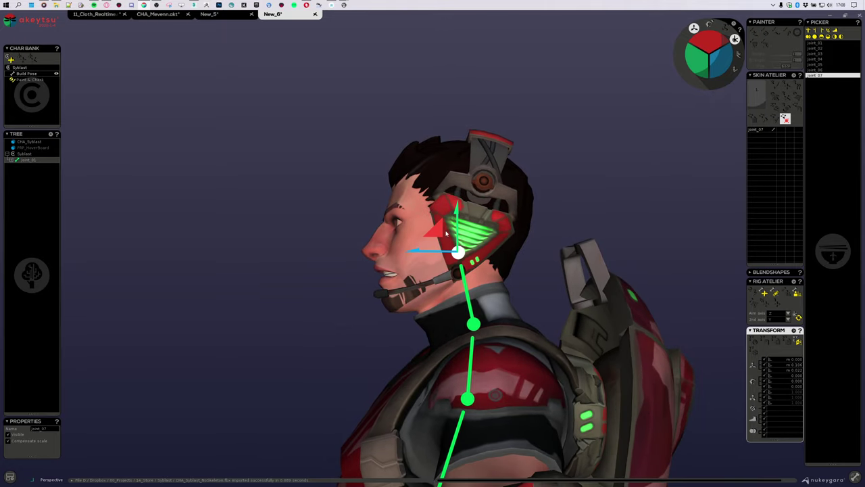
{"action": "left_click_drag", "start_coordinate": [442, 233], "coordinate": [439, 234]}
Shift the neck joint (Joint_06) slightly down and forward at the base of the neck, and reselect the head joint
{"action": "left_click", "coordinate": [474, 324]}
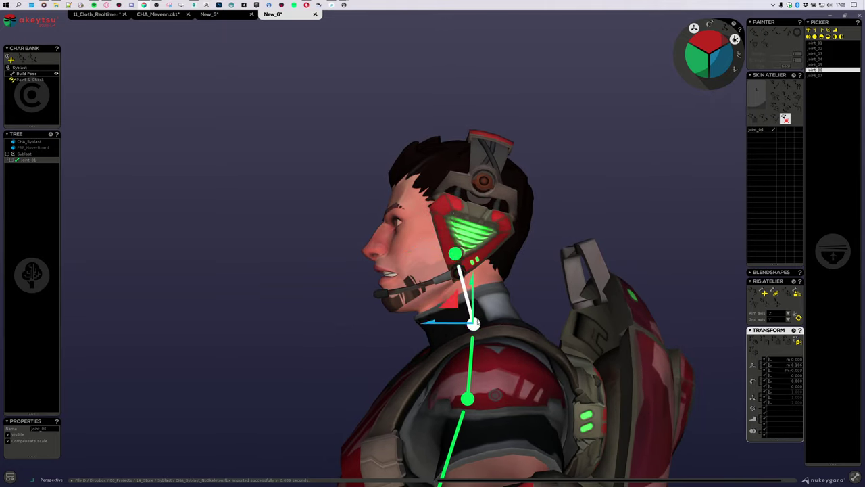
{"action": "left_click_drag", "start_coordinate": [451, 303], "coordinate": [449, 306]}
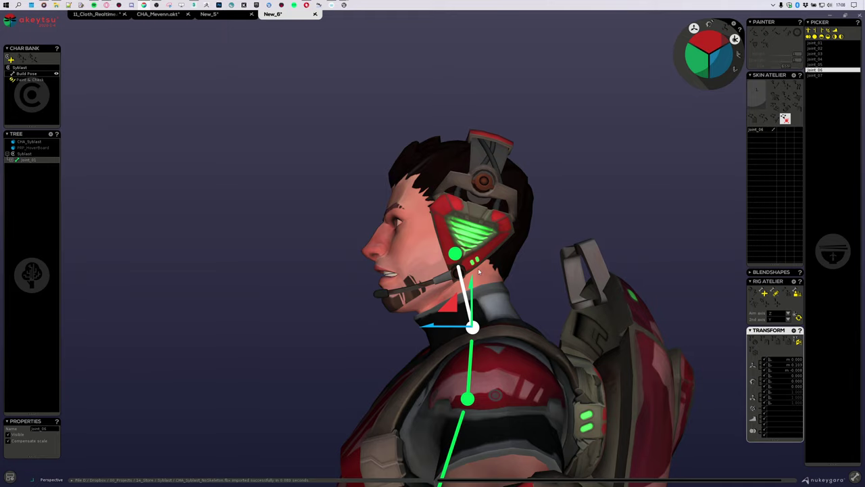
{"action": "left_click", "coordinate": [454, 273]}
{"action": "left_click", "coordinate": [456, 254]}
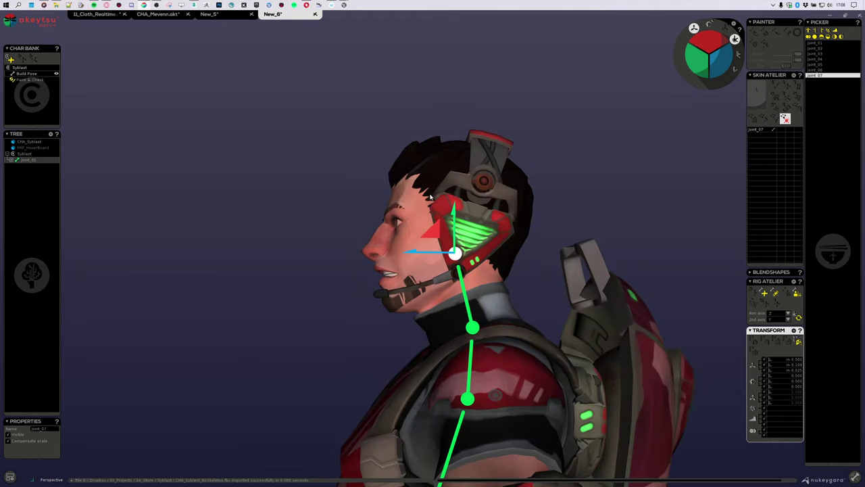
Examine the spine joints' placement and axes from the front and three-quarter views, checking Joint_04 and Joint_03 individually
{"action": "left_click_drag", "start_coordinate": [368, 315], "coordinate": [496, 340], "text": "alt"}
{"action": "middle_click_drag", "start_coordinate": [545, 341], "coordinate": [518, 128], "text": "alt"}
{"action": "right_click_drag", "start_coordinate": [517, 128], "coordinate": [551, 308], "text": "alt"}
{"action": "mouse_move", "coordinate": [551, 309]}
{"action": "middle_mouse_down"}
{"action": "mouse_move", "coordinate": [477, 315]}
{"action": "mouse_move", "coordinate": [552, 280]}
{"action": "mouse_move", "coordinate": [540, 302]}
{"action": "middle_mouse_up"}
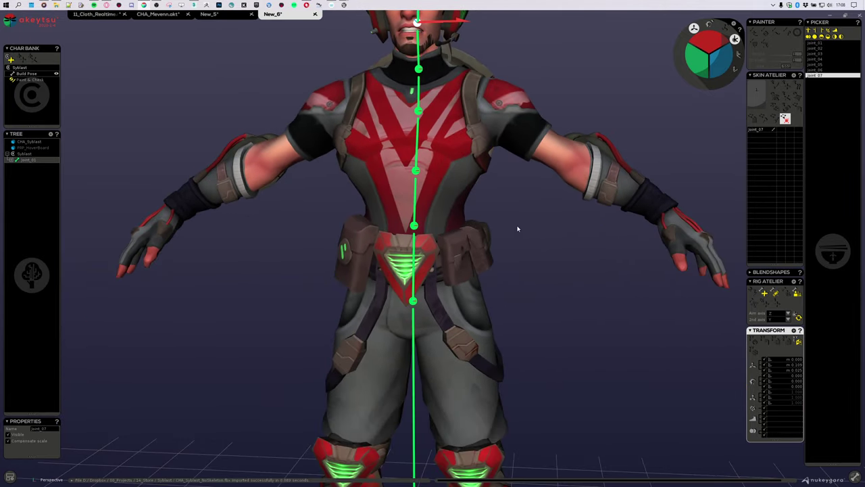
{"action": "middle_click_drag", "start_coordinate": [518, 229], "coordinate": [483, 308]}
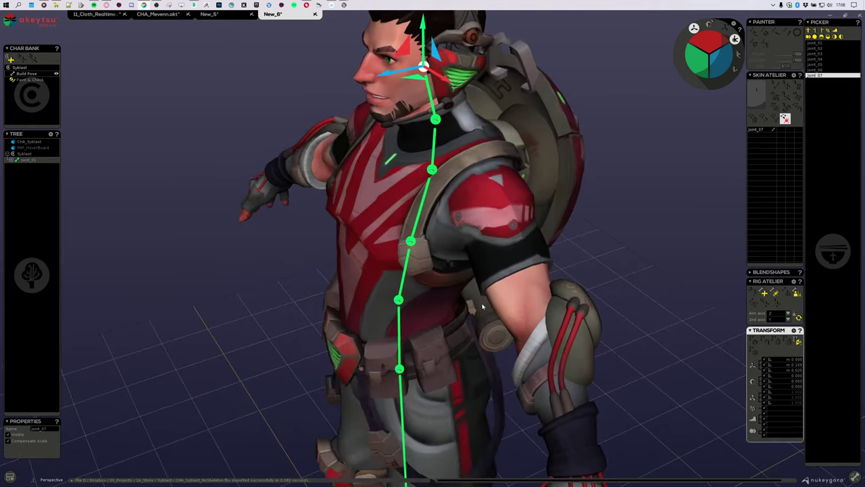
{"action": "right_click_drag", "start_coordinate": [482, 307], "coordinate": [410, 262], "text": "alt"}
{"action": "left_click", "coordinate": [397, 452]}
{"action": "left_click", "coordinate": [439, 131]}
{"action": "left_click", "coordinate": [409, 274]}
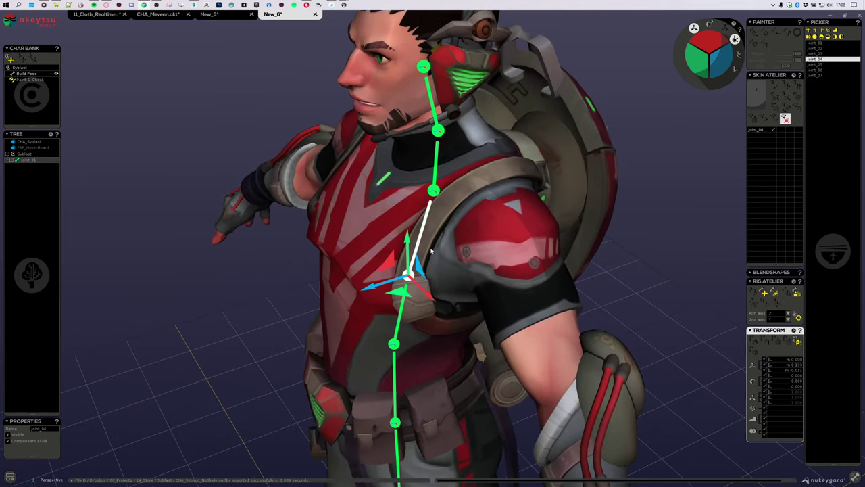
{"action": "left_click", "coordinate": [415, 338]}
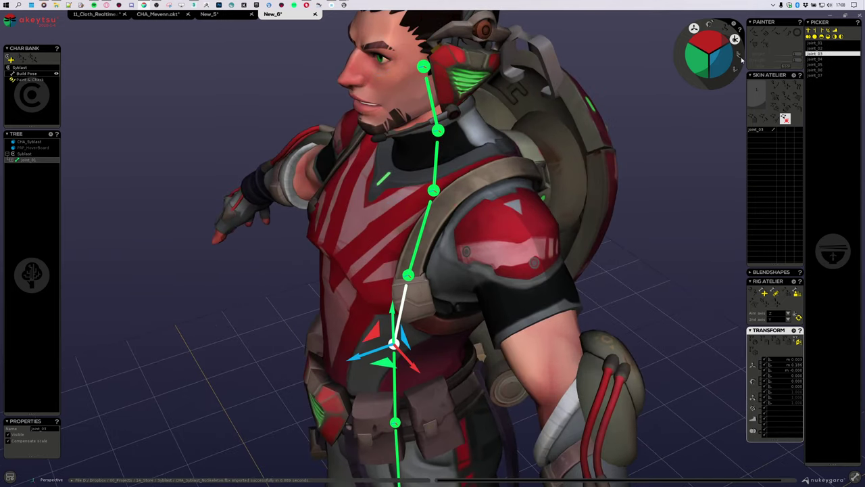
Reposition the manipulator wheel nearer the character and select the pelvis joint (Joint_02)
{"action": "left_click_drag", "start_coordinate": [707, 85], "coordinate": [682, 170]}
{"action": "key", "text": "Down"}
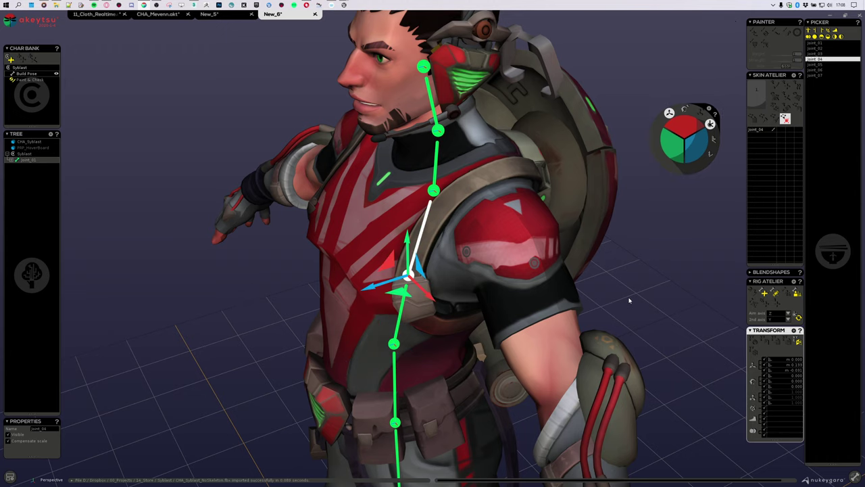
{"action": "key", "text": "Up"}
{"action": "key", "text": "Up"}
{"action": "right_click_drag", "start_coordinate": [633, 330], "coordinate": [514, 341], "text": "alt"}
{"action": "middle_click_drag", "start_coordinate": [514, 340], "coordinate": [544, 272], "text": "alt"}
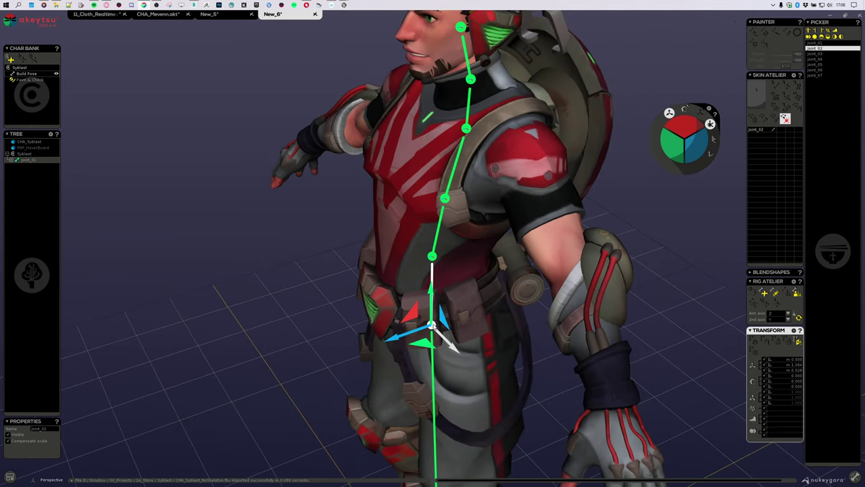
Orient all joints from the pelvis (Joint_02) up to the head, using aim axis Z and second axis Y
{"action": "double_click", "coordinate": [433, 326]}
{"action": "middle_click_drag", "start_coordinate": [474, 90], "coordinate": [467, 133], "text": "alt"}
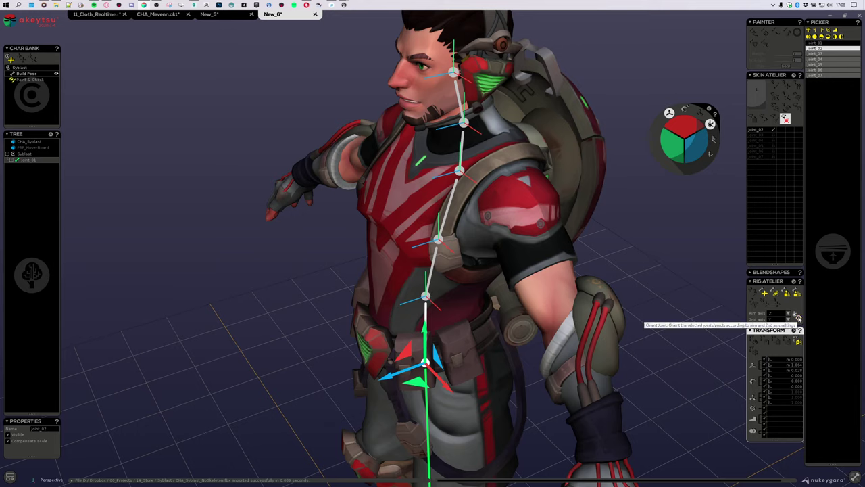
{"action": "left_click", "coordinate": [798, 317]}
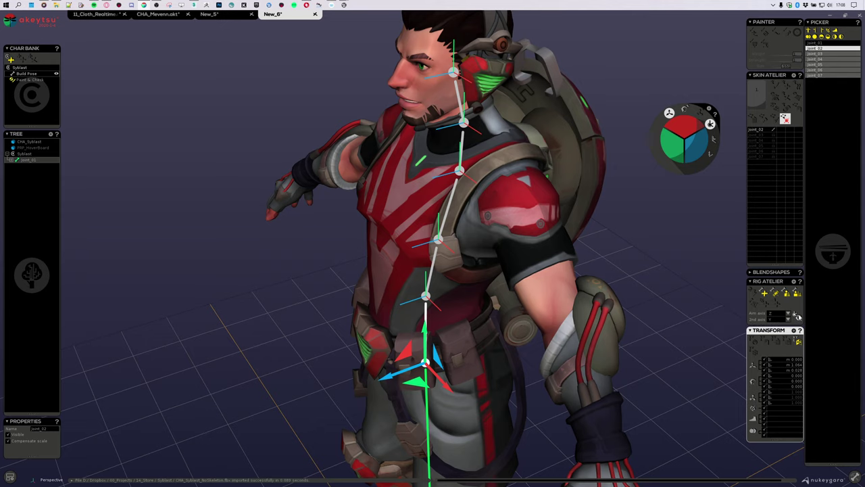
{"action": "left_click", "coordinate": [799, 317]}
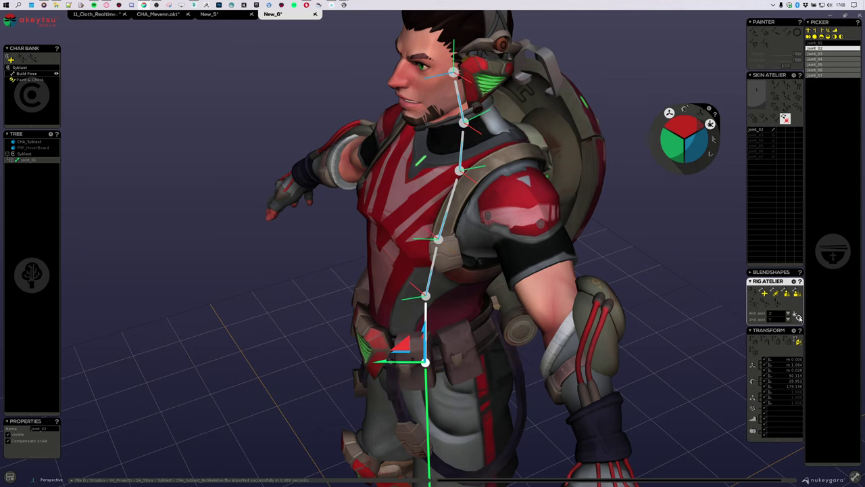
Inspect the reoriented axes joint by joint along the spine, comparing the chest joints Joint_04 and Joint_05
{"action": "middle_click_drag", "start_coordinate": [433, 310], "coordinate": [515, 227]}
{"action": "key", "text": "Down"}
{"action": "key", "text": "Down"}
{"action": "key", "text": "Down"}
{"action": "scroll", "coordinate": [498, 287], "scroll_direction": "up", "scroll_amount": 3}
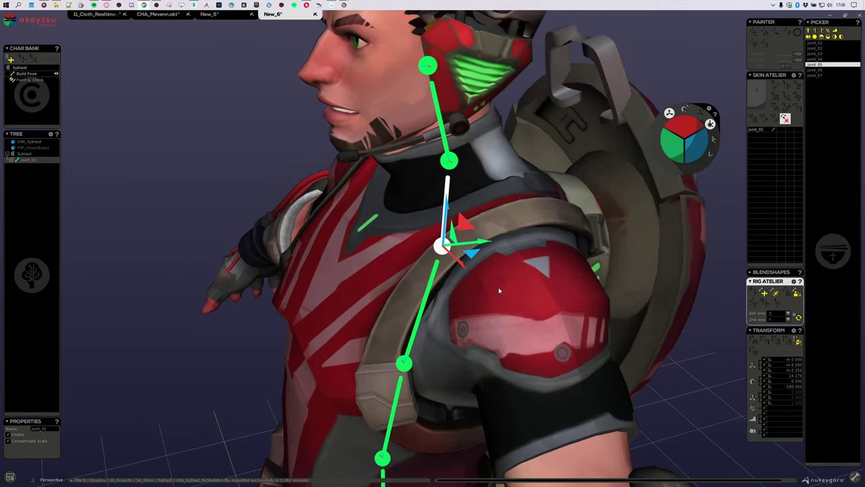
{"action": "key", "text": "Up"}
{"action": "key", "text": "Up"}
{"action": "key", "text": "Down"}
{"action": "key", "text": "Down"}
{"action": "key", "text": "Down"}
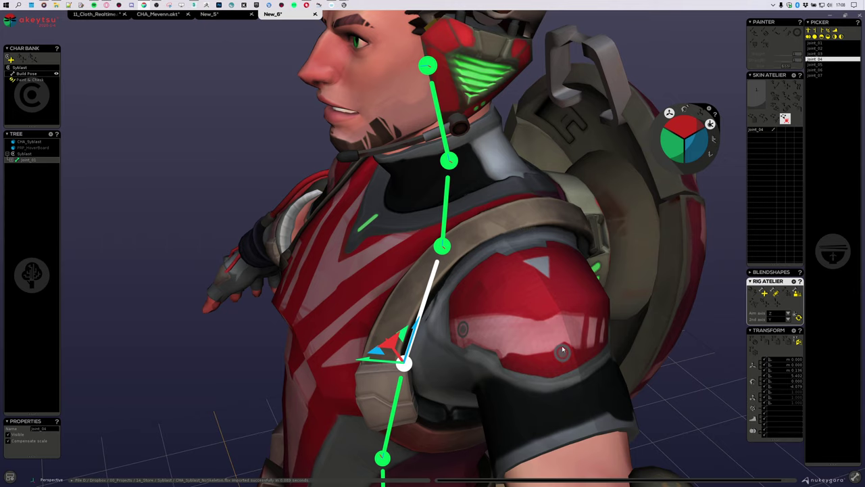
{"action": "mouse_move", "coordinate": [472, 343]}
{"action": "left_mouse_down", "text": "alt"}
{"action": "mouse_move", "coordinate": [447, 350]}
{"action": "mouse_move", "coordinate": [461, 348]}
{"action": "left_mouse_up", "text": "alt"}
{"action": "key", "text": "Up"}
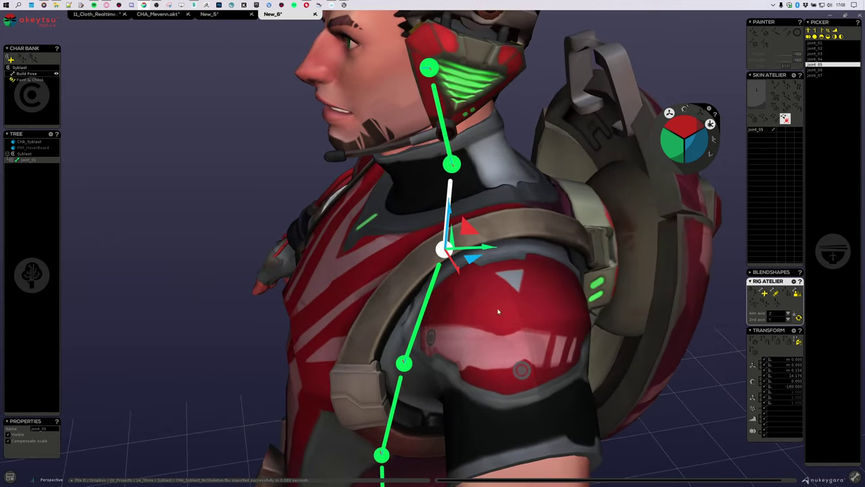
{"action": "key", "text": "Down"}
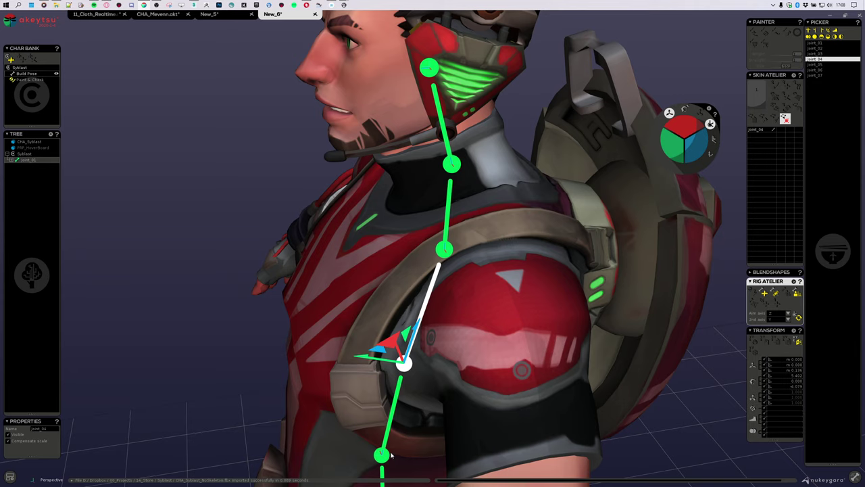
Compare the Y-axis directions of Joint_03 to Joint_06 from the side of the torso
{"action": "left_click_drag", "start_coordinate": [392, 427], "coordinate": [440, 230], "text": "alt"}
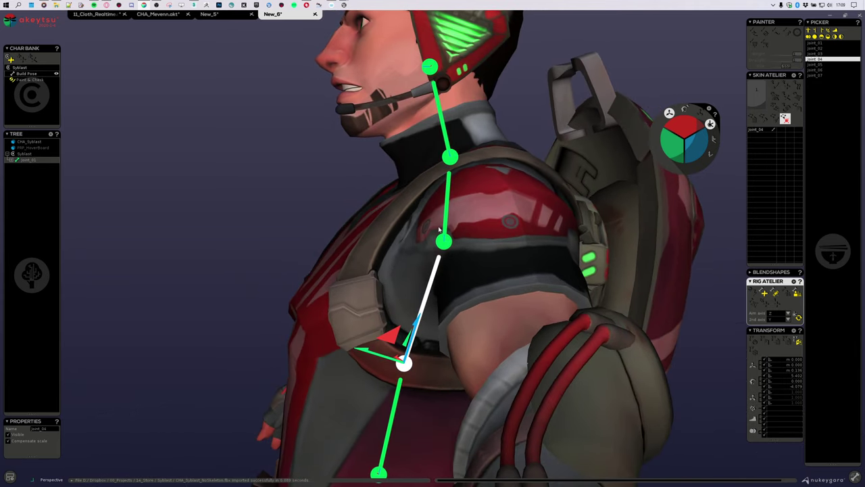
{"action": "key", "text": "Up"}
{"action": "key", "text": "Down"}
{"action": "middle_click_drag", "start_coordinate": [432, 316], "coordinate": [436, 174], "text": "alt"}
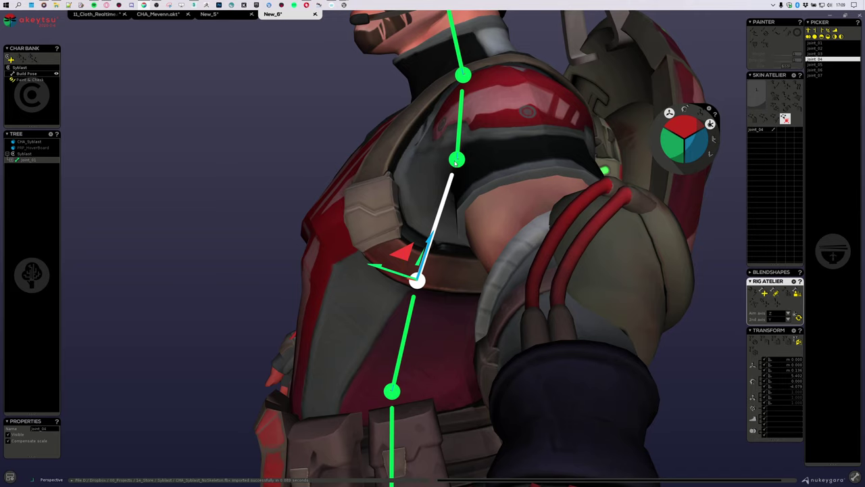
{"action": "left_click", "coordinate": [419, 292]}
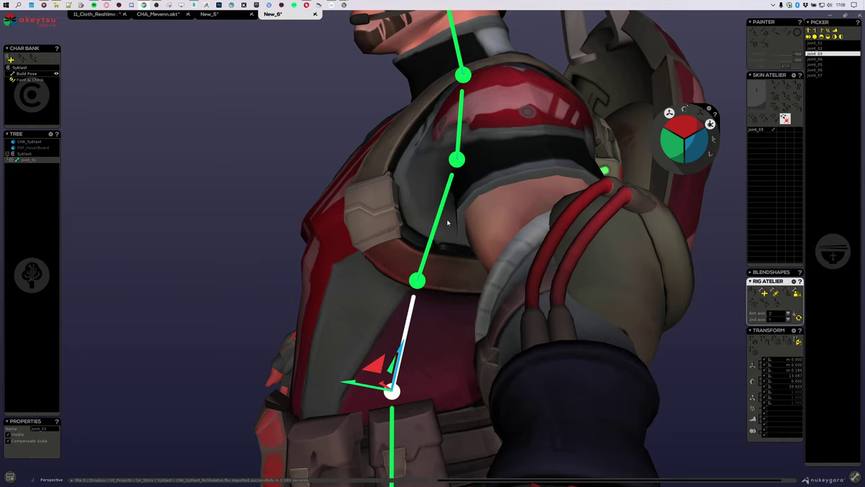
{"action": "left_click", "coordinate": [457, 180]}
{"action": "key", "text": "Down"}
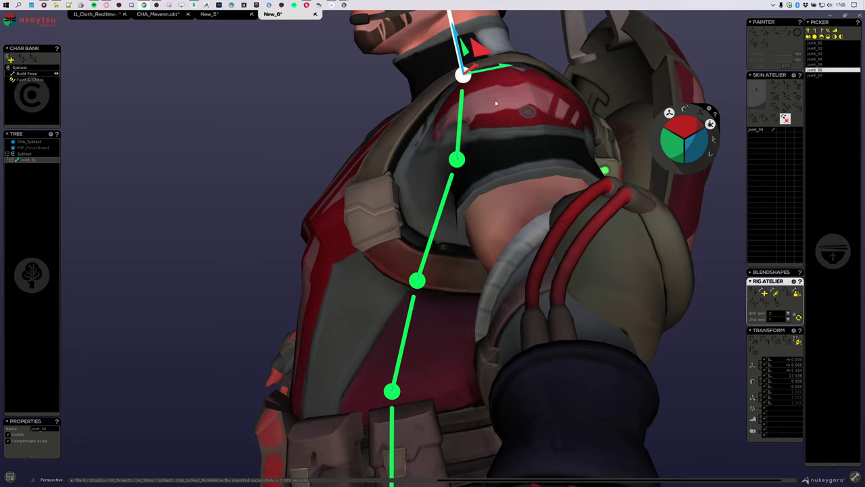
Rotate the orientations of the neck joint (Joint_06) and the upper-chest joint (Joint_05) 180° around their local Z axes
{"action": "middle_click_drag", "start_coordinate": [495, 100], "coordinate": [452, 236]}
{"action": "left_click_drag", "start_coordinate": [524, 173], "coordinate": [625, 228], "text": "alt"}
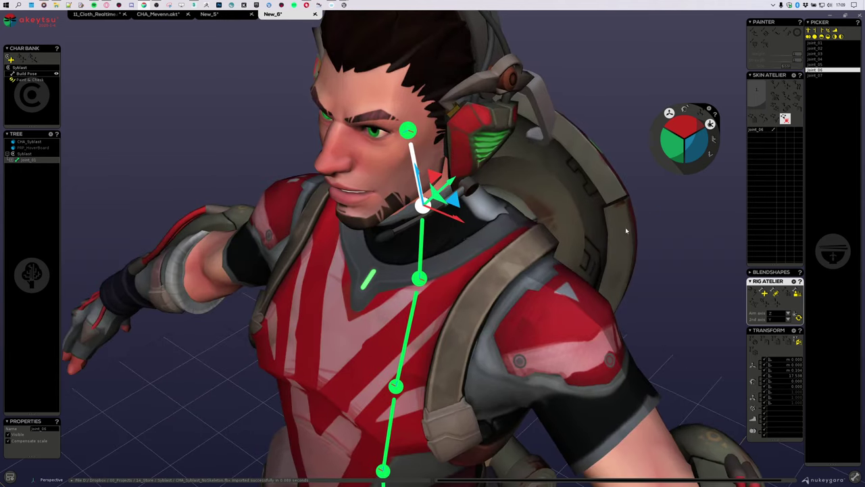
{"action": "left_click", "coordinate": [686, 109]}
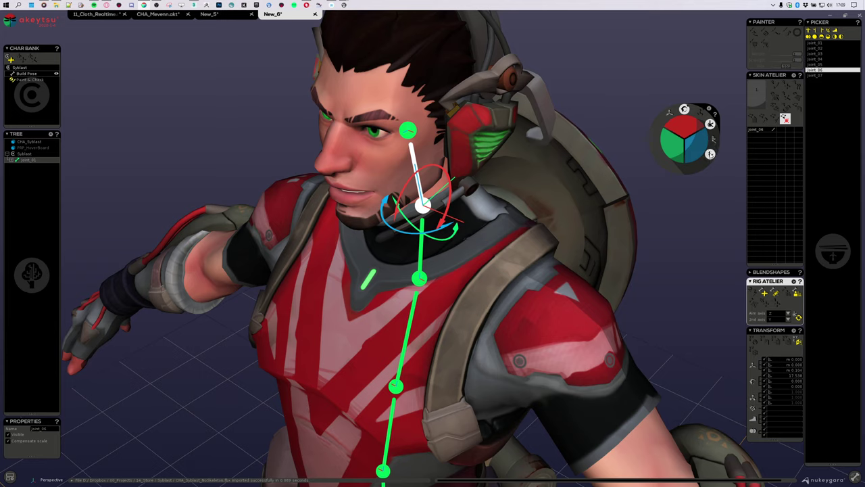
{"action": "left_click", "coordinate": [710, 154]}
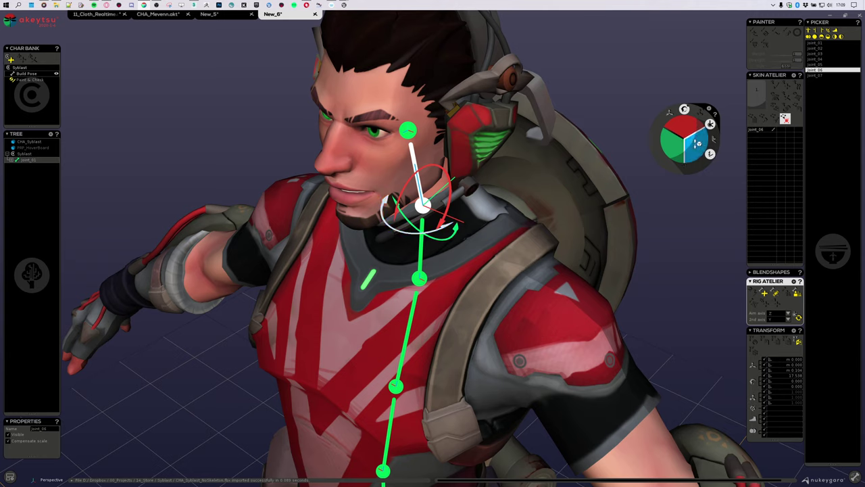
{"action": "left_click_drag", "start_coordinate": [694, 178], "coordinate": [691, 208]}
{"action": "key", "text": "Down"}
{"action": "key", "text": "Up"}
{"action": "key", "text": "Up"}
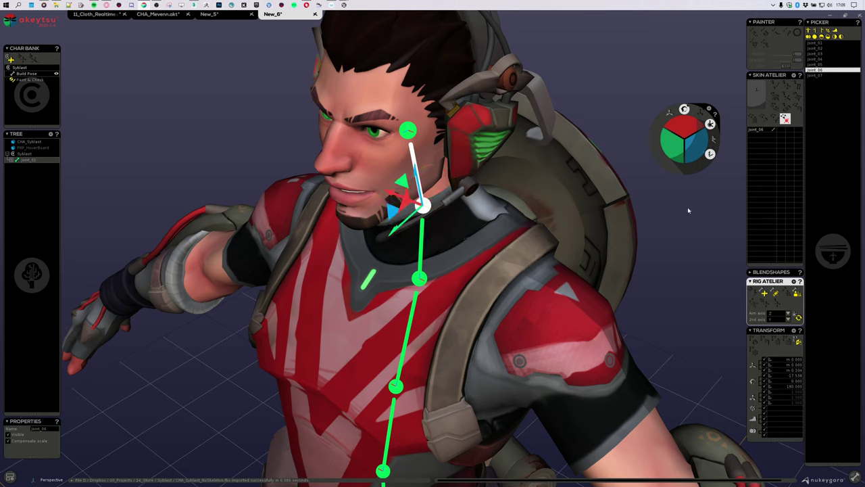
{"action": "left_click_drag", "start_coordinate": [693, 153], "coordinate": [690, 209]}
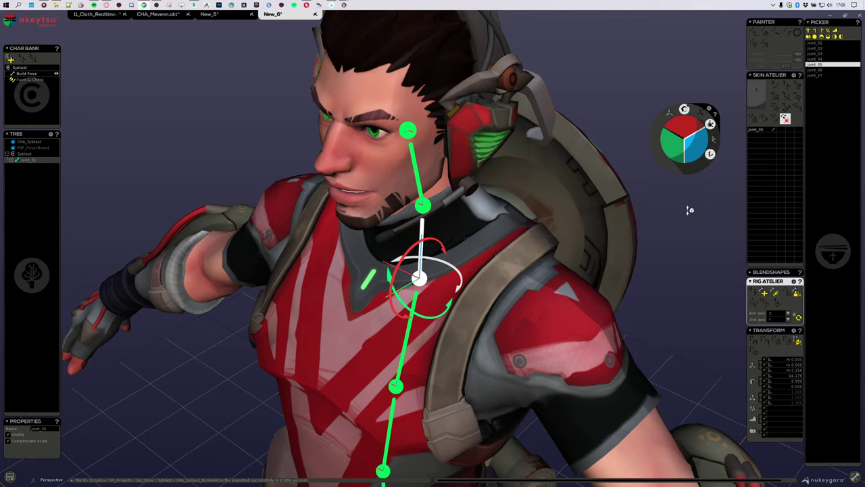
Check from the side that the axes of the spine and neck joints point in consistent directions
{"action": "middle_click_drag", "start_coordinate": [629, 260], "coordinate": [466, 244]}
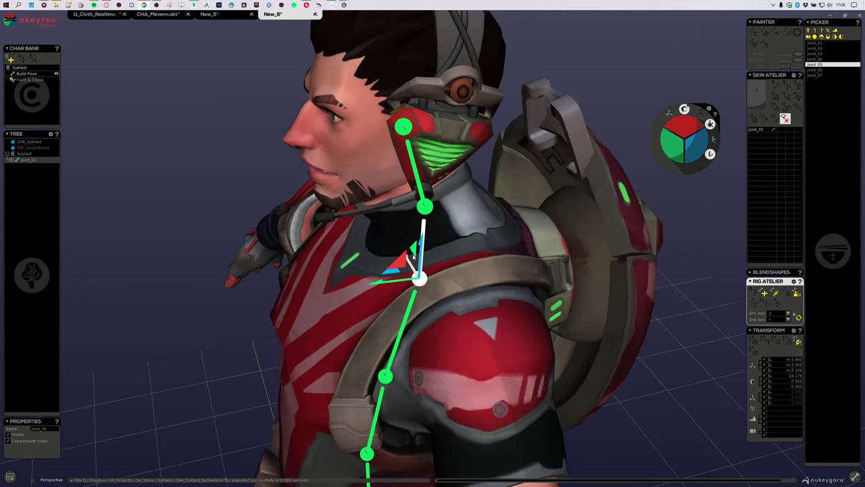
{"action": "middle_click_drag", "start_coordinate": [431, 282], "coordinate": [469, 285]}
{"action": "scroll", "coordinate": [529, 240], "scroll_direction": "down", "scroll_amount": 2}
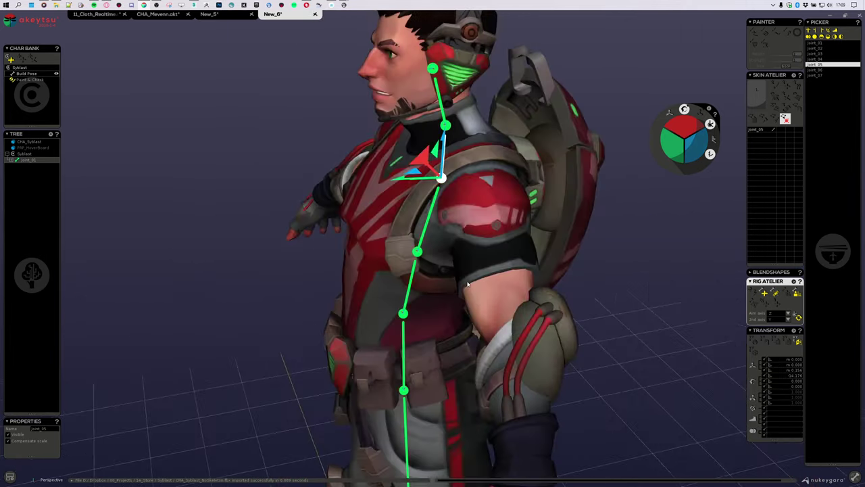
{"action": "key", "text": "Down"}
{"action": "key", "text": "Up"}
{"action": "key", "text": "Up"}
{"action": "key", "text": "Up"}
{"action": "key", "text": "Up"}
{"action": "key", "text": "Down"}
{"action": "key", "text": "Down"}
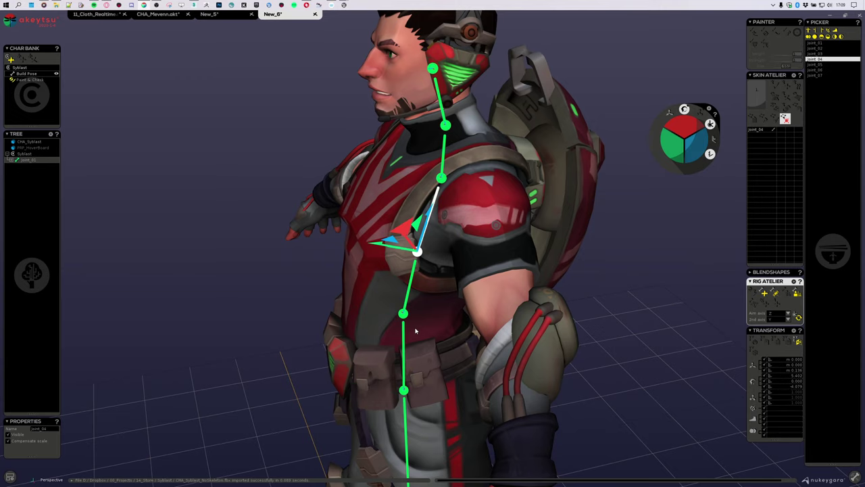
{"action": "key", "text": "Up"}
{"action": "key", "text": "Up"}
Examine the pelvis joint's (Joint_02) axis alignment from the front
{"action": "middle_click_drag", "start_coordinate": [437, 383], "coordinate": [541, 255]}
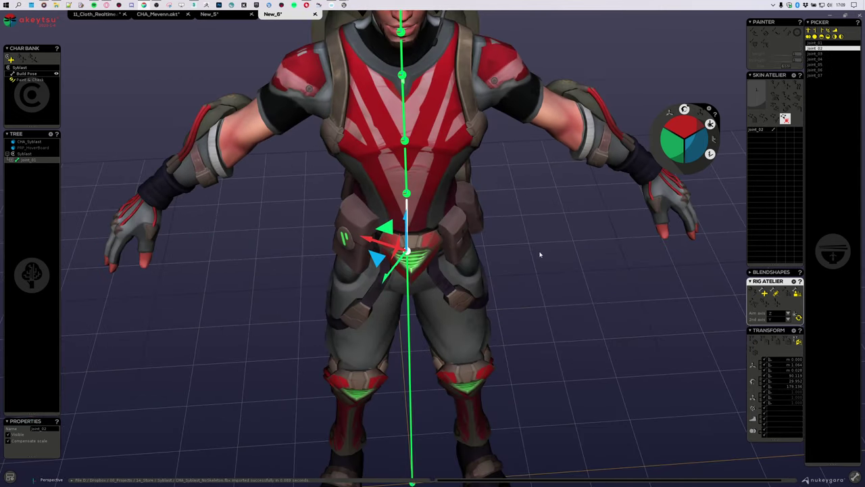
{"action": "scroll", "coordinate": [504, 313], "scroll_direction": "up", "scroll_amount": 2}
{"action": "key", "text": "Up"}
{"action": "key", "text": "Down"}
{"action": "key", "text": "Down"}
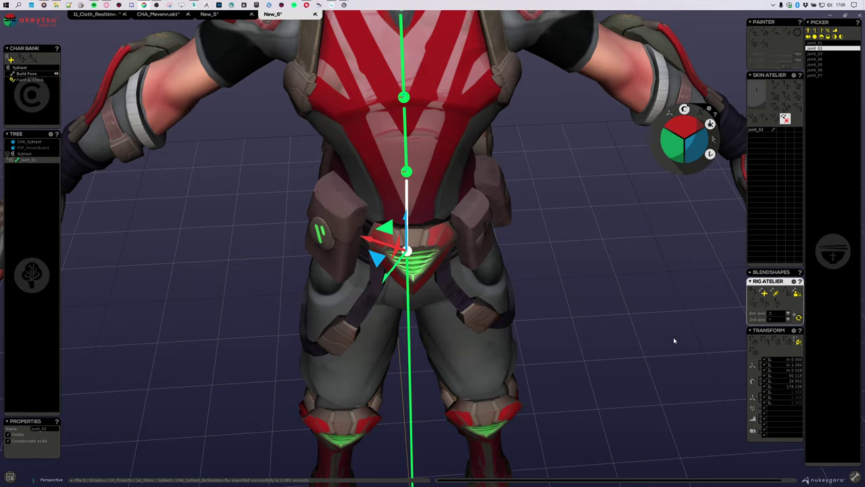
{"action": "key", "text": "Up"}
{"action": "mouse_move", "coordinate": [674, 340]}
{"action": "middle_mouse_down"}
{"action": "mouse_move", "coordinate": [649, 361]}
{"action": "mouse_move", "coordinate": [550, 323]}
{"action": "mouse_move", "coordinate": [624, 324]}
{"action": "mouse_move", "coordinate": [658, 345]}
{"action": "middle_mouse_up"}
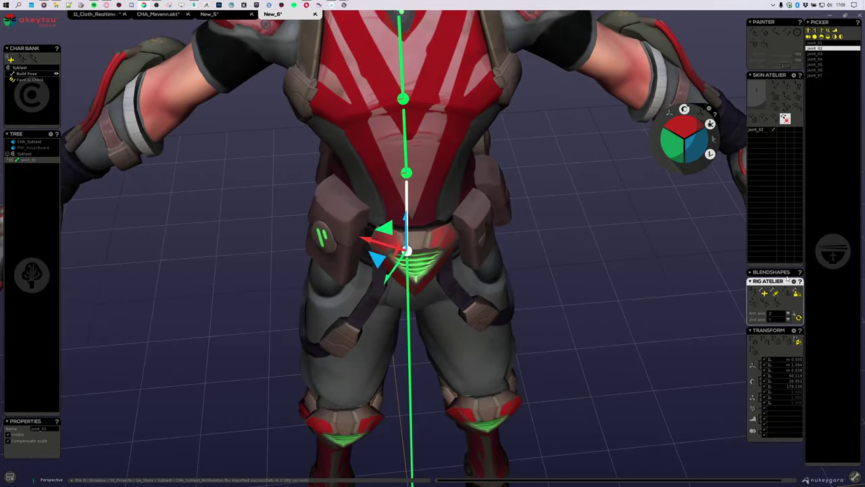
Unparent the lower-spine joint (Joint_03) from the pelvis joint (Joint_02)
{"action": "left_click", "coordinate": [797, 294]}
{"action": "key", "text": "ctrl+z"}
{"action": "key", "text": "Up"}
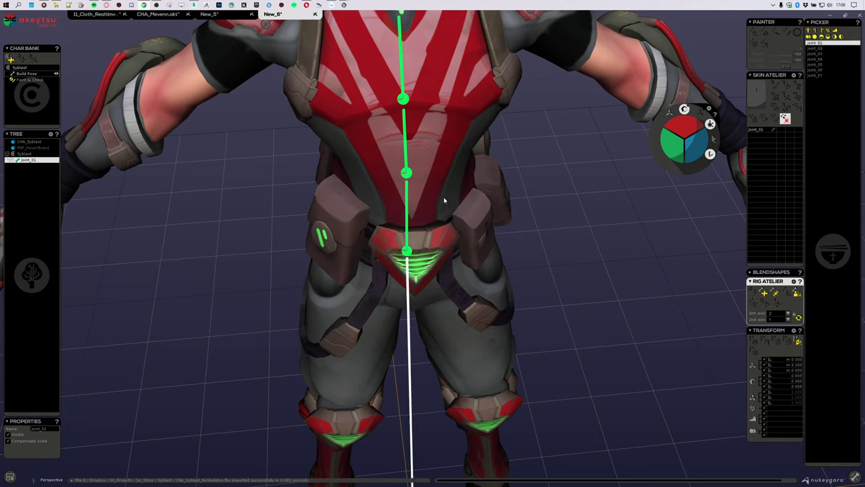
{"action": "left_click", "coordinate": [407, 173]}
{"action": "key", "text": "Up"}
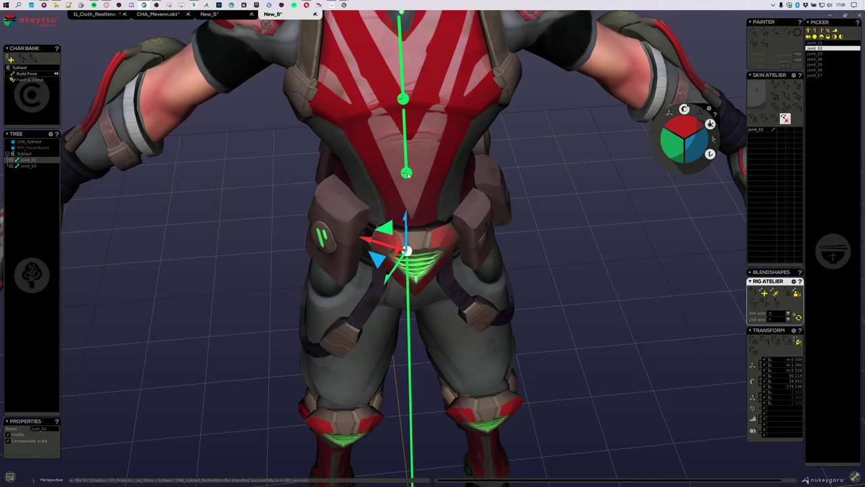
{"action": "left_click_drag", "start_coordinate": [556, 298], "coordinate": [568, 287], "text": "alt"}
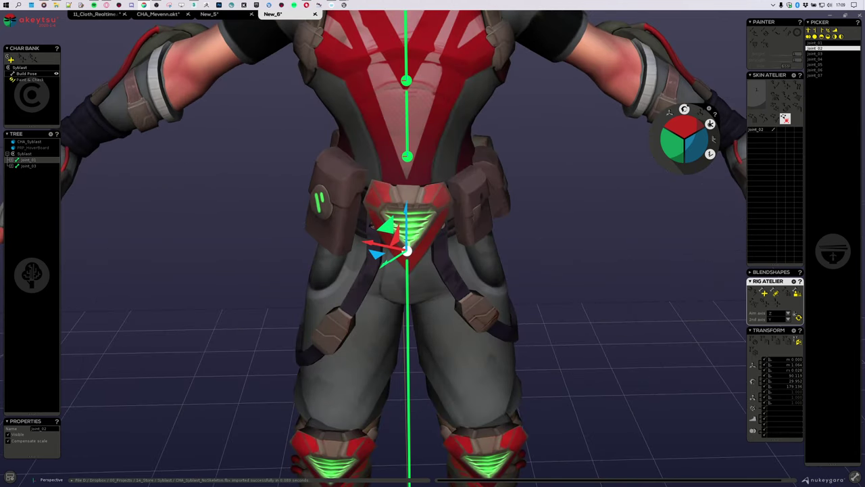
Set the pelvis joint's (Joint_02) rotation to 0 on all three axes
{"action": "left_click", "coordinate": [794, 387]}
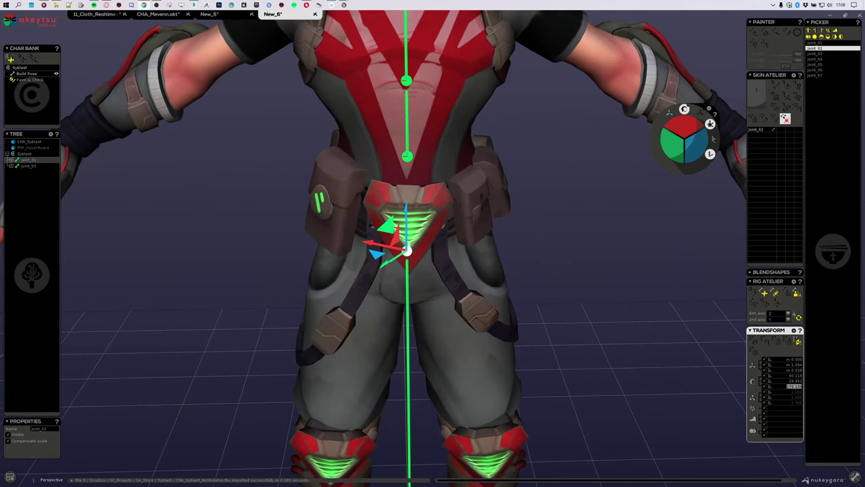
{"action": "left_click_drag", "start_coordinate": [794, 387], "coordinate": [794, 376]}
{"action": "type", "text": "0"}
{"action": "key", "text": "Return"}
Parent the lower-spine joint (Joint_03) back to the pelvis joint (Joint_02)
{"action": "middle_click_drag", "start_coordinate": [676, 338], "coordinate": [525, 277]}
{"action": "left_click", "coordinate": [406, 154]}
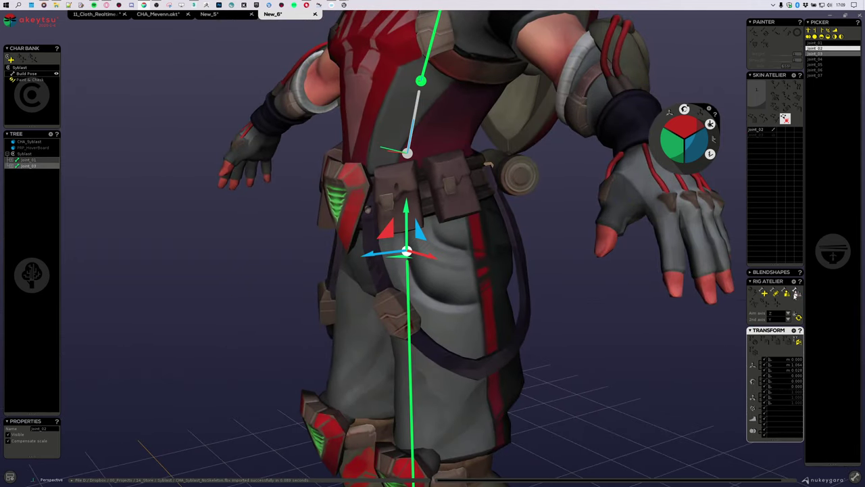
{"action": "left_click", "coordinate": [789, 295]}
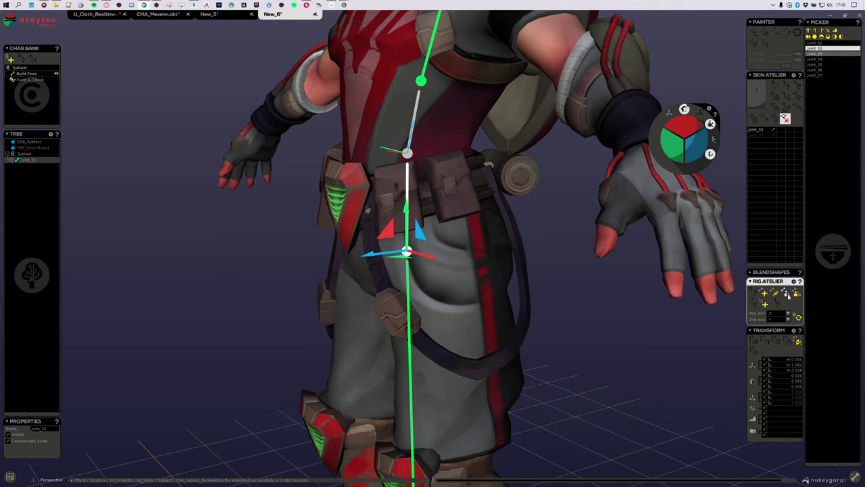
{"action": "middle_click_drag", "start_coordinate": [473, 304], "coordinate": [503, 303]}
{"action": "scroll", "coordinate": [390, 274], "scroll_direction": "up", "scroll_amount": 4}
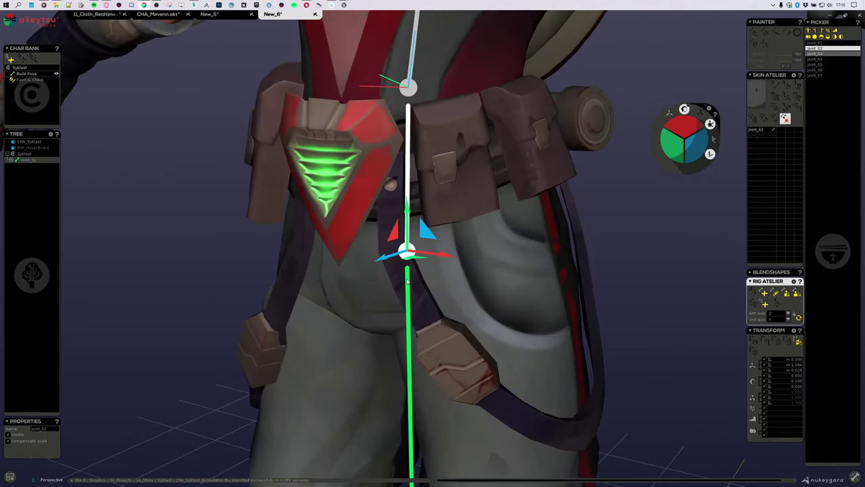
Reorient the pelvis joint (Joint_02) with aim axis Z and second axis Y, and compare its axes with Joint_03's from above
{"action": "left_click_drag", "start_coordinate": [580, 292], "coordinate": [517, 277], "text": "alt"}
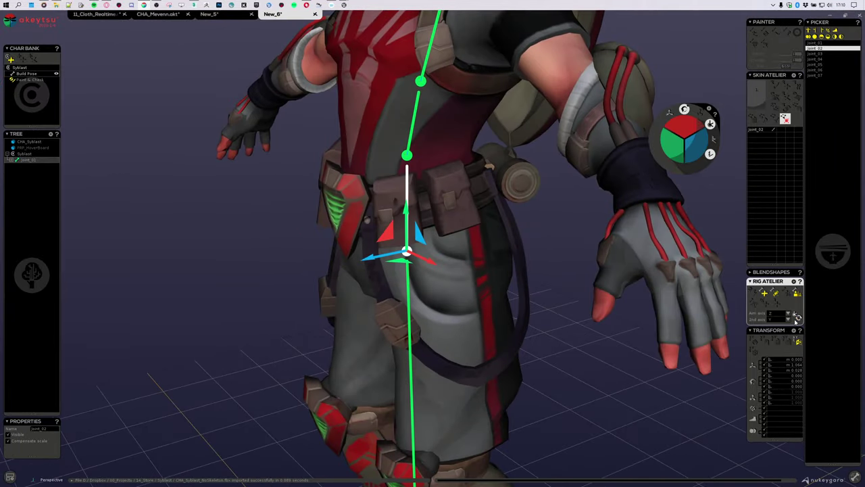
{"action": "left_click", "coordinate": [798, 317]}
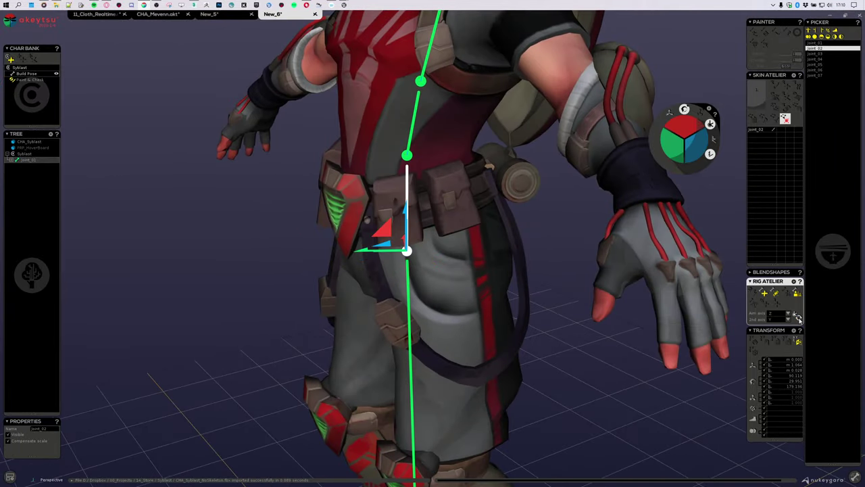
{"action": "left_click_drag", "start_coordinate": [437, 319], "coordinate": [547, 402], "text": "alt"}
{"action": "middle_click_drag", "start_coordinate": [457, 333], "coordinate": [471, 340], "text": "alt"}
{"action": "scroll", "coordinate": [446, 284], "scroll_direction": "up", "scroll_amount": 4}
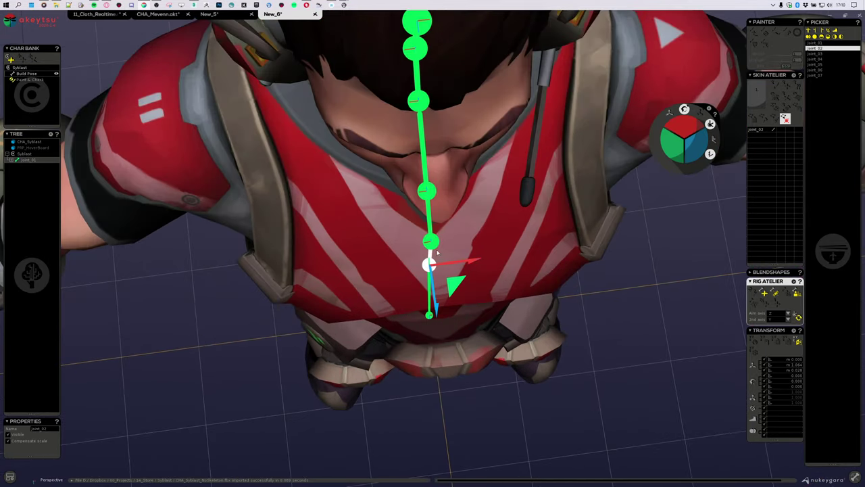
{"action": "left_click", "coordinate": [432, 243]}
{"action": "left_click_drag", "start_coordinate": [538, 262], "coordinate": [551, 286], "text": "alt"}
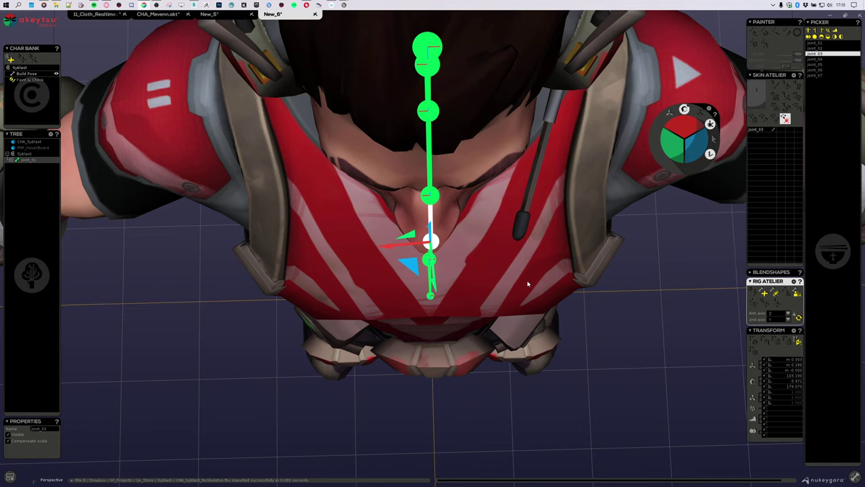
{"action": "left_click_drag", "start_coordinate": [528, 284], "coordinate": [515, 294], "text": "alt"}
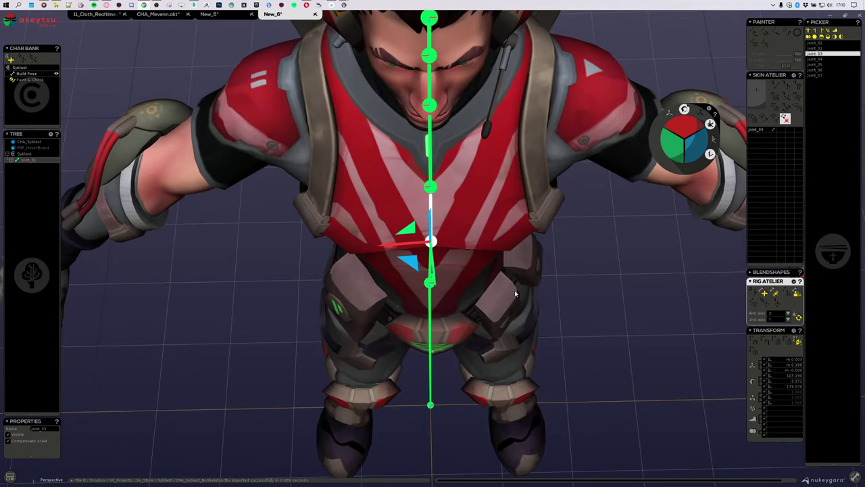
Undo the joint orientation changes back to the world-aligned axes of Joint_02 to Joint_07
{"action": "key", "text": "ctrl+z"}
{"action": "key", "text": "ctrl+z"}
{"action": "key", "text": "ctrl+z"}
{"action": "key", "text": "ctrl+z"}
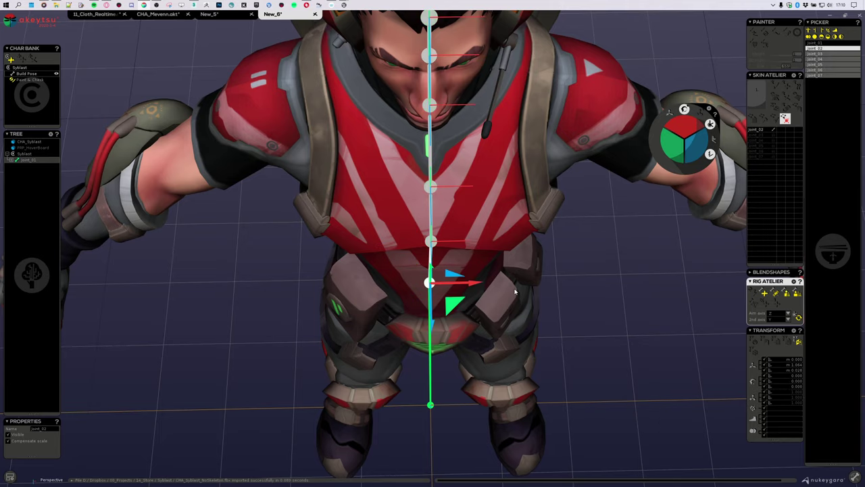
Set the X position of Joint_02 to Joint_07 to 0 to center the spine, neck and head chain
{"action": "left_click_drag", "start_coordinate": [521, 289], "coordinate": [565, 250], "text": "alt"}
{"action": "left_click", "coordinate": [793, 359]}
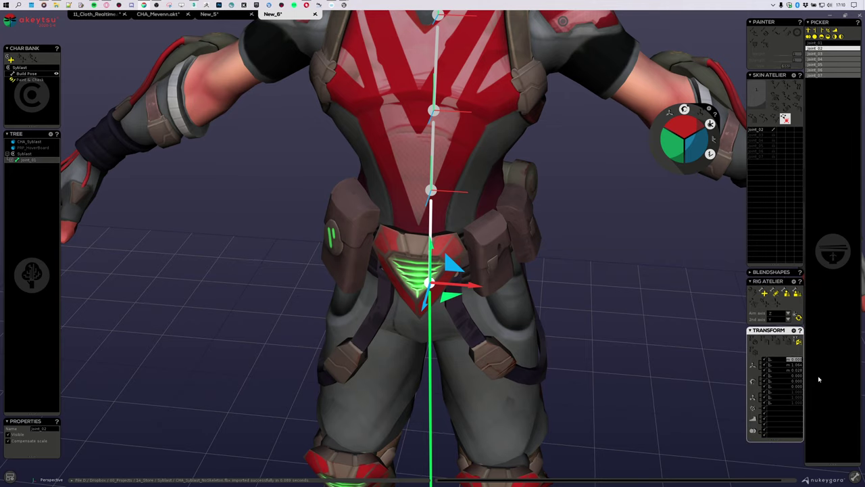
{"action": "type", "text": "0"}
{"action": "key", "text": "Return"}
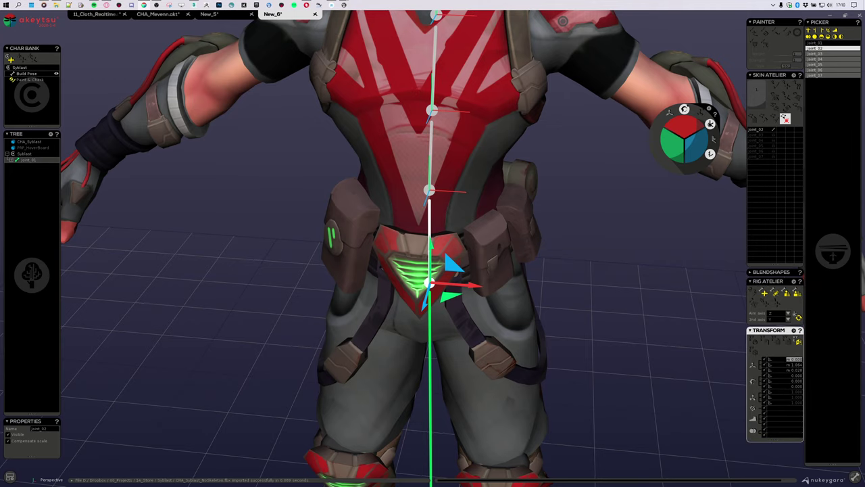
{"action": "left_click", "coordinate": [789, 359]}
{"action": "type", "text": "0"}
Reorient Joint_02 to Joint_07 together with aim axis Z and second axis Y
{"action": "right_click_drag", "start_coordinate": [511, 238], "coordinate": [542, 303], "text": "alt"}
{"action": "left_click_drag", "start_coordinate": [543, 303], "coordinate": [544, 278], "text": "alt"}
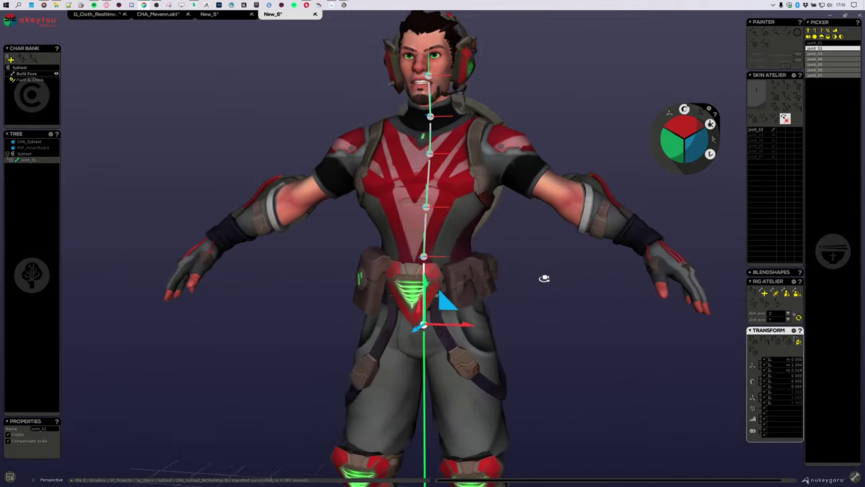
{"action": "middle_click_drag", "start_coordinate": [544, 278], "coordinate": [557, 283]}
{"action": "left_click_drag", "start_coordinate": [557, 283], "coordinate": [557, 278], "text": "alt"}
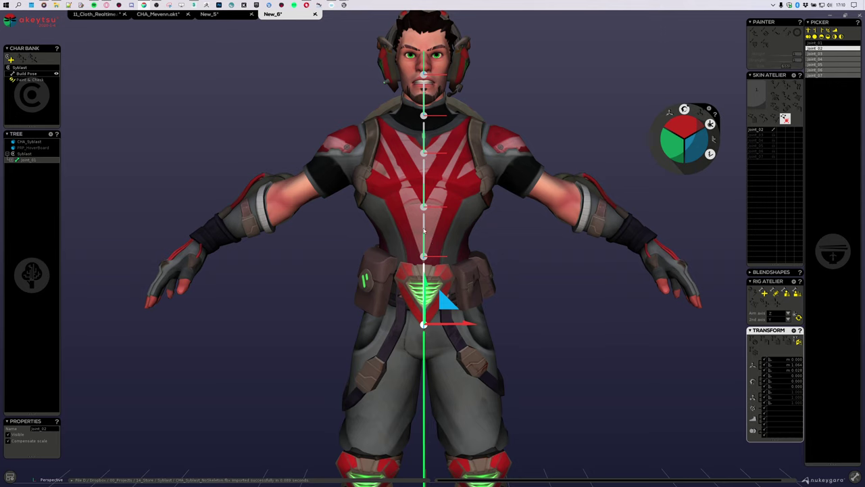
{"action": "middle_click_drag", "start_coordinate": [558, 285], "coordinate": [697, 354]}
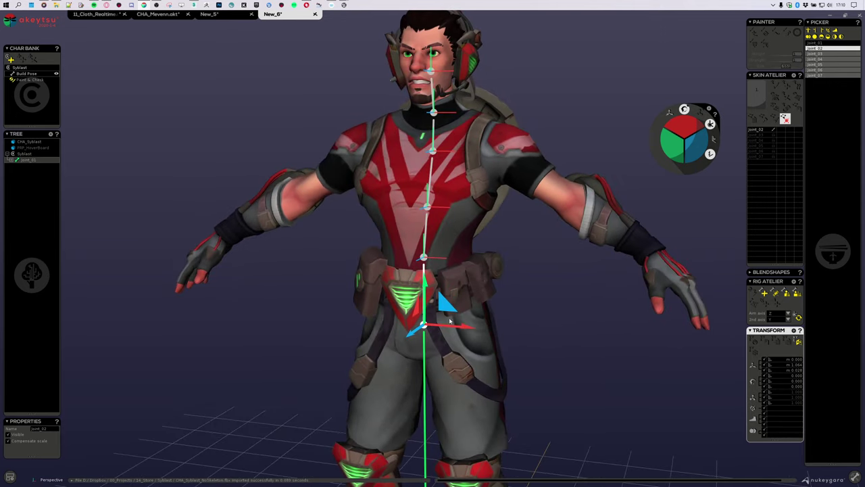
{"action": "middle_click_drag", "start_coordinate": [493, 292], "coordinate": [593, 293]}
{"action": "scroll", "coordinate": [502, 281], "scroll_direction": "up", "scroll_amount": 3}
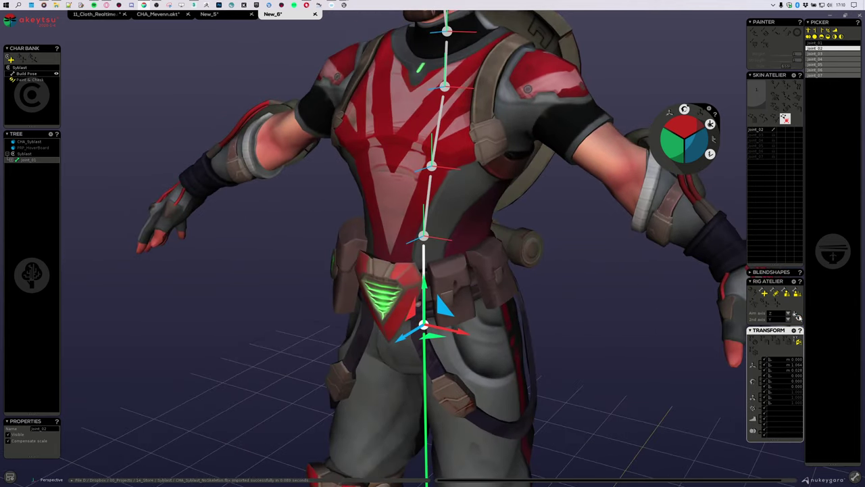
{"action": "left_click", "coordinate": [798, 317]}
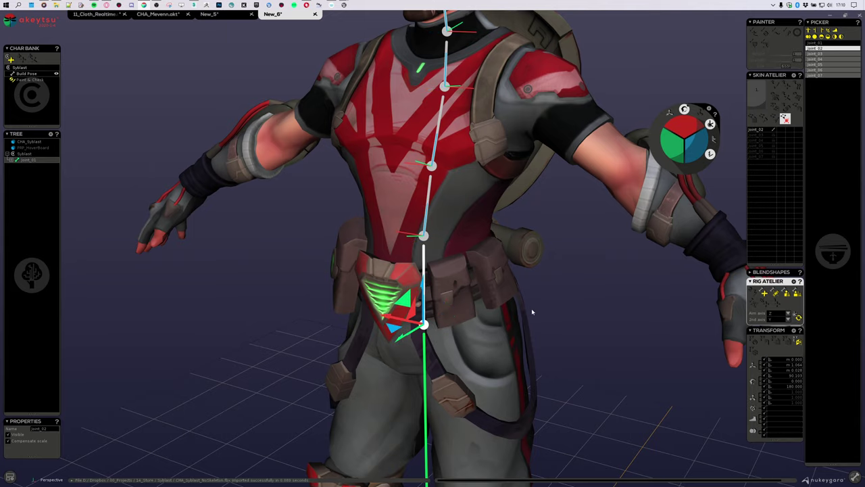
Rotate the orientations of the upper-chest joint (Joint_05) and the neck joint (Joint_06) 180° around their local Z axes
{"action": "middle_click_drag", "start_coordinate": [531, 308], "coordinate": [471, 313]}
{"action": "scroll", "coordinate": [470, 292], "scroll_direction": "down", "scroll_amount": 3}
{"action": "scroll", "coordinate": [501, 292], "scroll_direction": "up", "scroll_amount": 2}
{"action": "key", "text": "Down"}
{"action": "key", "text": "Down"}
{"action": "key", "text": "Down"}
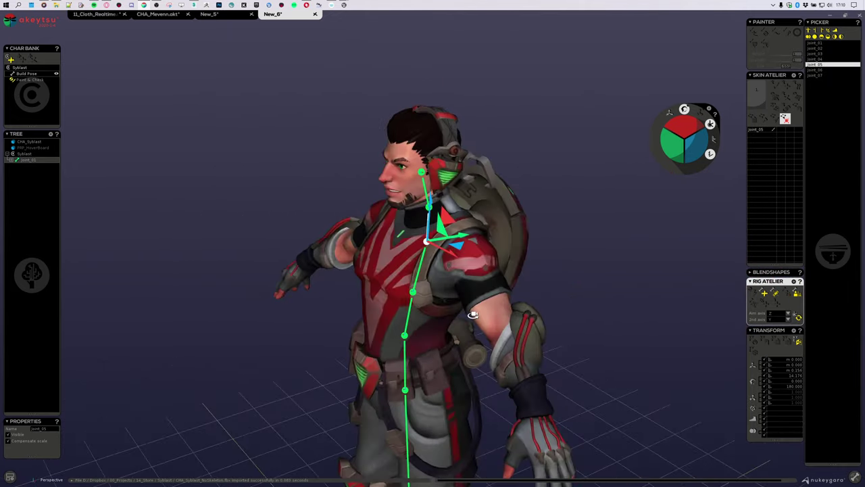
{"action": "scroll", "coordinate": [444, 278], "scroll_direction": "up", "scroll_amount": 4}
{"action": "middle_click_drag", "start_coordinate": [444, 278], "coordinate": [413, 297]}
{"action": "key", "text": "e"}
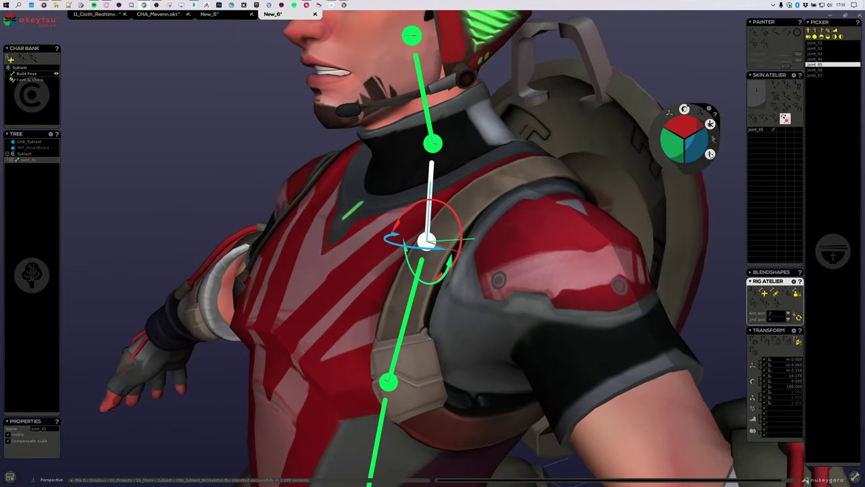
{"action": "key", "text": "Down"}
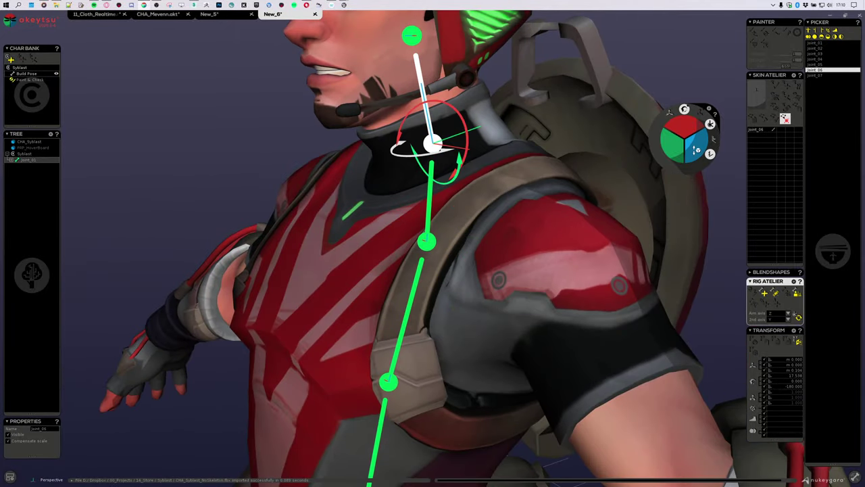
{"action": "key", "text": "w"}
Rotate the head joint's (Joint_07) orientation 90° around local X to point Z upward, and 180° around local Z
{"action": "middle_click_drag", "start_coordinate": [641, 212], "coordinate": [558, 220]}
{"action": "key", "text": "Down"}
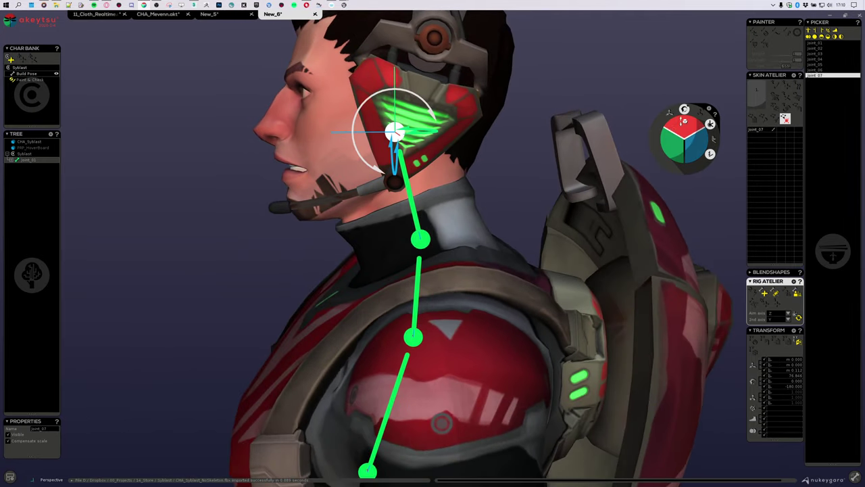
{"action": "mouse_move", "coordinate": [683, 127]}
{"action": "left_mouse_down"}
{"action": "mouse_move", "coordinate": [680, 100]}
{"action": "mouse_move", "coordinate": [683, 161]}
{"action": "mouse_move", "coordinate": [683, 126]}
{"action": "left_mouse_up"}
{"action": "left_click", "coordinate": [680, 100]}
{"action": "left_click_drag", "start_coordinate": [685, 131], "coordinate": [689, 149]}
{"action": "left_click_drag", "start_coordinate": [549, 186], "coordinate": [568, 203], "text": "alt"}
{"action": "key", "text": "Down"}
{"action": "key", "text": "Up"}
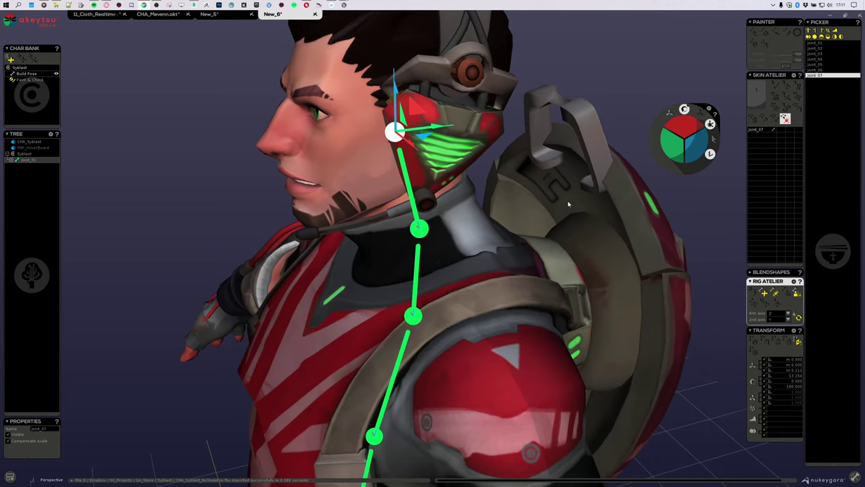
{"action": "key", "text": "Up"}
{"action": "key", "text": "Down"}
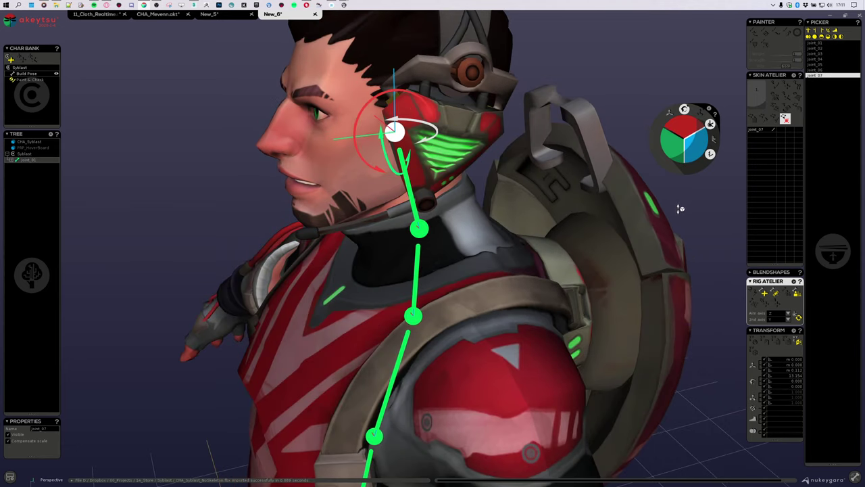
Check joint by joint, from the head down to the root and back, that the axis directions are consistent
{"action": "mouse_move", "coordinate": [262, 194]}
{"action": "left_mouse_down", "text": "alt"}
{"action": "mouse_move", "coordinate": [239, 218]}
{"action": "mouse_move", "coordinate": [259, 210]}
{"action": "left_mouse_up", "text": "alt"}
{"action": "scroll", "coordinate": [403, 73], "scroll_direction": "down", "scroll_amount": 5}
{"action": "left_click_drag", "start_coordinate": [304, 167], "coordinate": [408, 196], "text": "alt"}
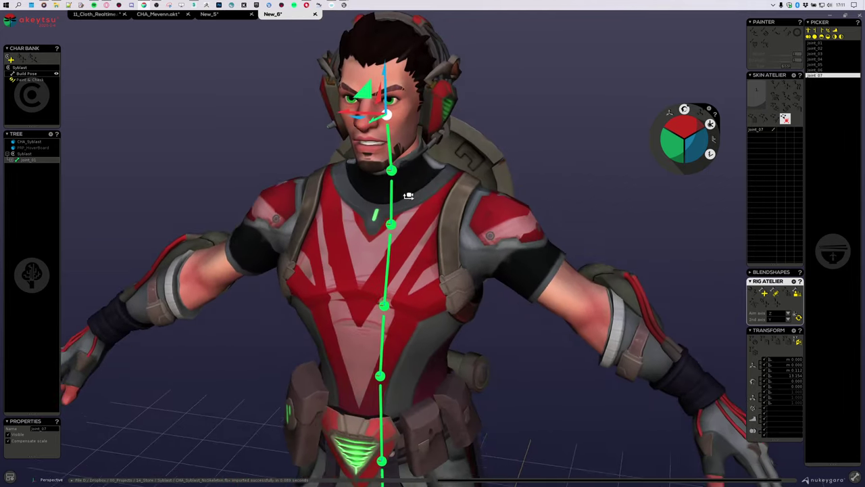
{"action": "middle_click_drag", "start_coordinate": [408, 195], "coordinate": [402, 157], "text": "alt"}
{"action": "scroll", "coordinate": [402, 157], "scroll_direction": "down", "scroll_amount": 4}
{"action": "key", "text": "Up"}
{"action": "key", "text": "Up"}
{"action": "key", "text": "Up"}
{"action": "key", "text": "Up"}
{"action": "key", "text": "Up"}
{"action": "key", "text": "Up"}
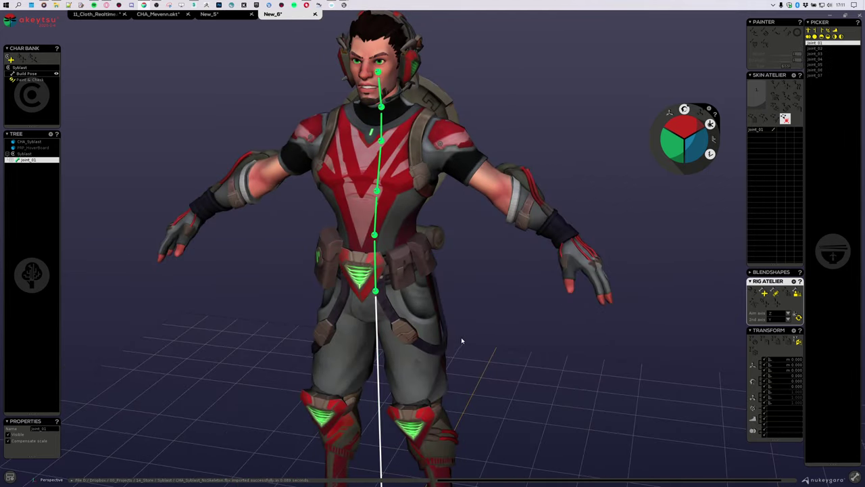
{"action": "key", "text": "Down"}
{"action": "key", "text": "Down"}
{"action": "key", "text": "Down"}
{"action": "key", "text": "Down"}
{"action": "key", "text": "Down"}
{"action": "left_click_drag", "start_coordinate": [509, 290], "coordinate": [538, 281], "text": "alt"}
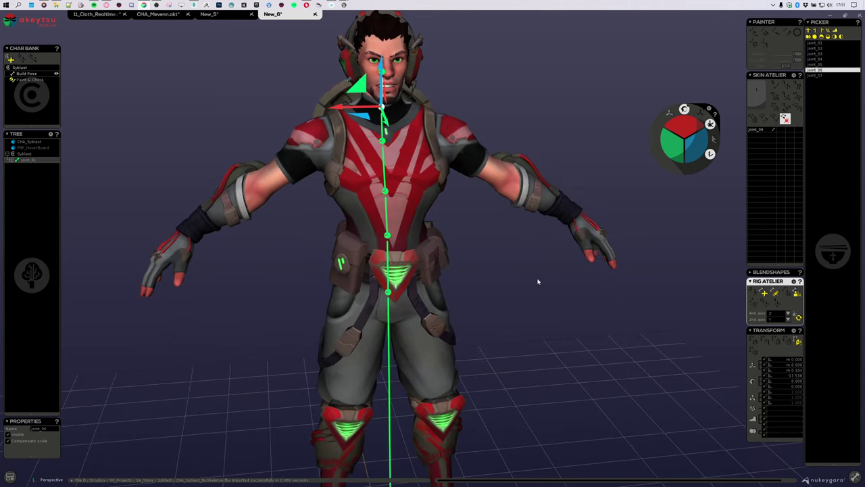
Rename Joint_01 as Root and Joint_02 as Pelvis
{"action": "left_click", "coordinate": [814, 43]}
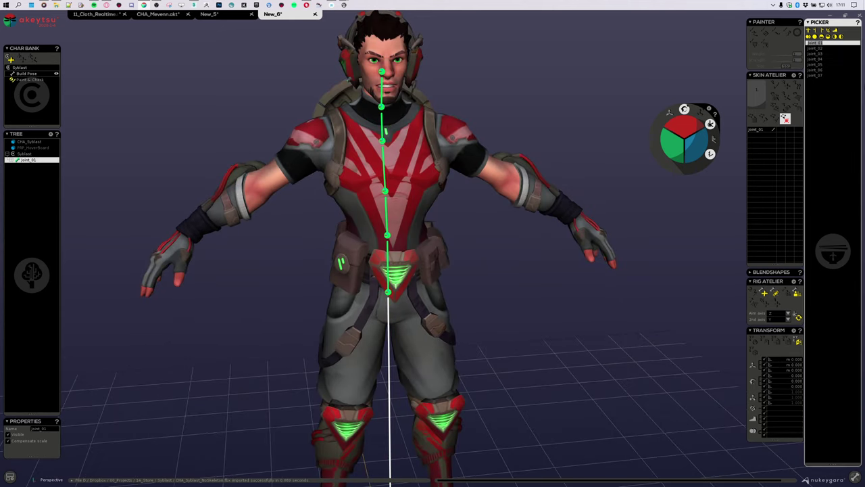
{"action": "type", "text": "Root"}
{"action": "key", "text": "Return"}
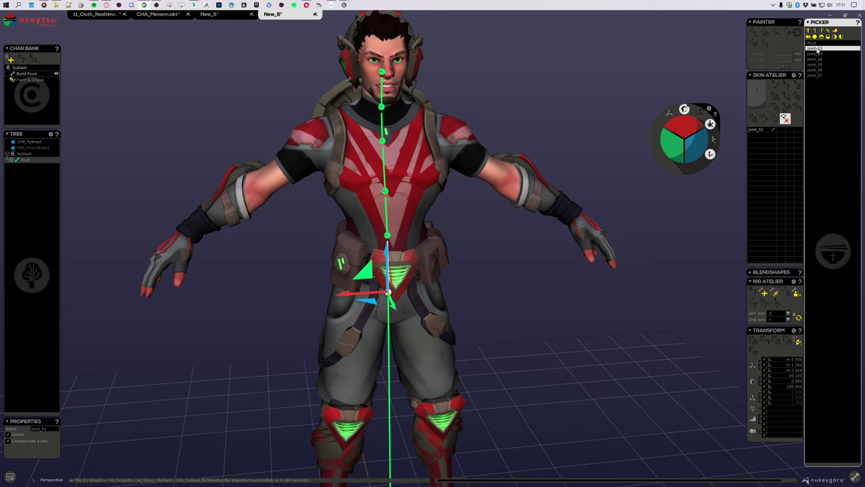
{"action": "type", "text": "Pelvis"}
{"action": "key", "text": "Return"}
Rename Joint_03 as Stomach and Joint_04 as Spine
{"action": "left_click", "coordinate": [820, 53]}
{"action": "type", "text": "Stomach"}
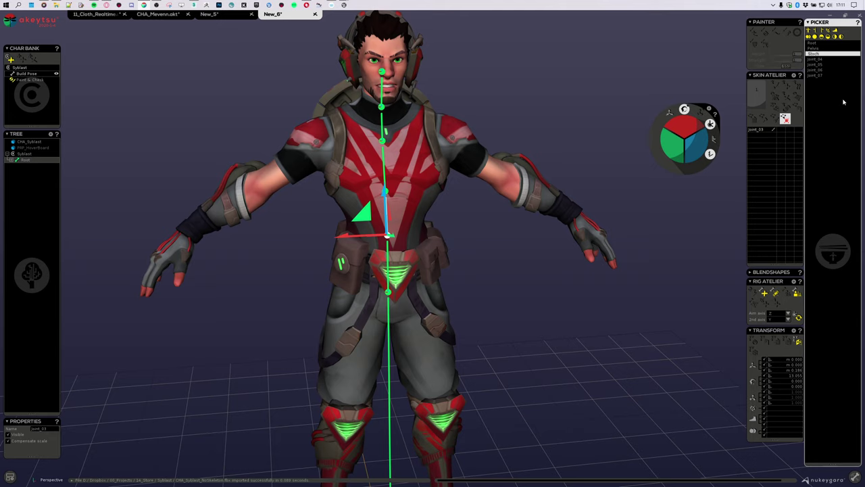
{"action": "key", "text": "Return"}
{"action": "left_click", "coordinate": [814, 60]}
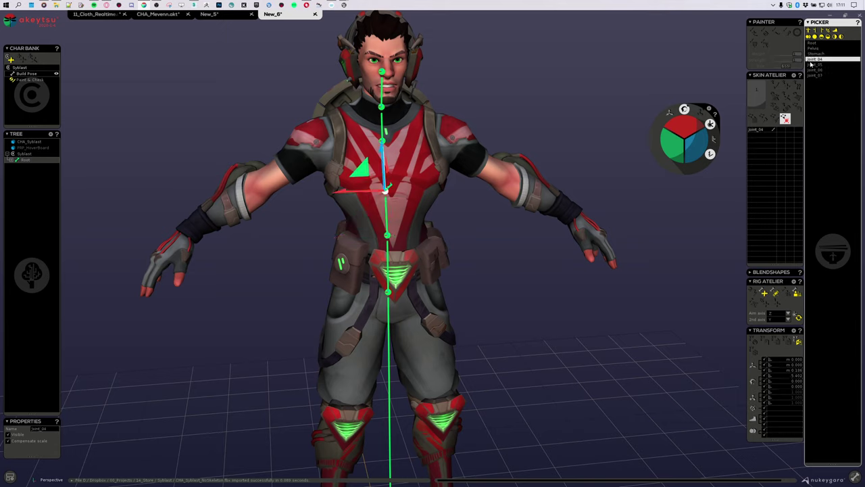
{"action": "type", "text": "Spine"}
{"action": "key", "text": "Return"}
Rename Joint_05 as Torso and Joint_06 as Neck
{"action": "left_click", "coordinate": [818, 64]}
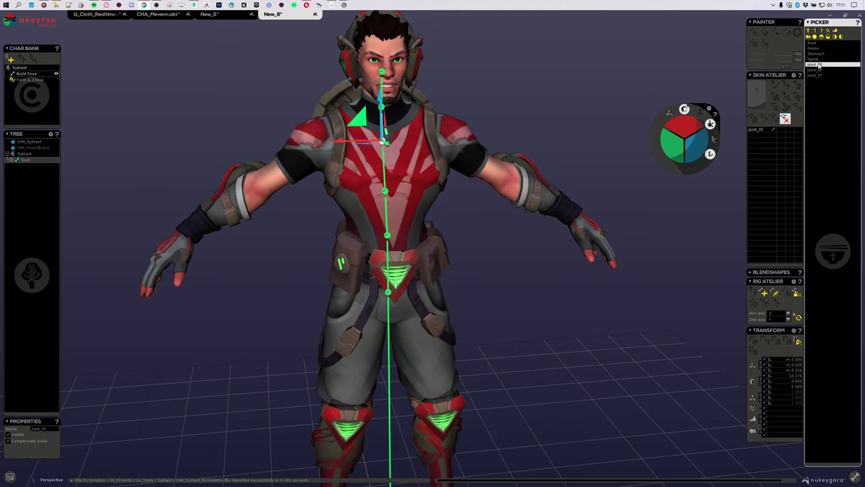
{"action": "type", "text": "Torso"}
{"action": "key", "text": "Return"}
{"action": "left_click", "coordinate": [816, 70]}
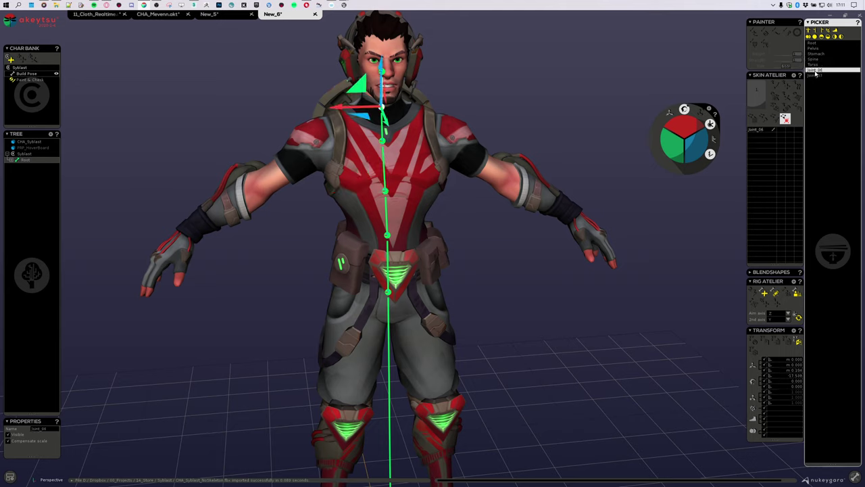
{"action": "type", "text": "Neck"}
{"action": "key", "text": "Return"}
Rename Joint_07 as Head
{"action": "left_click", "coordinate": [821, 75]}
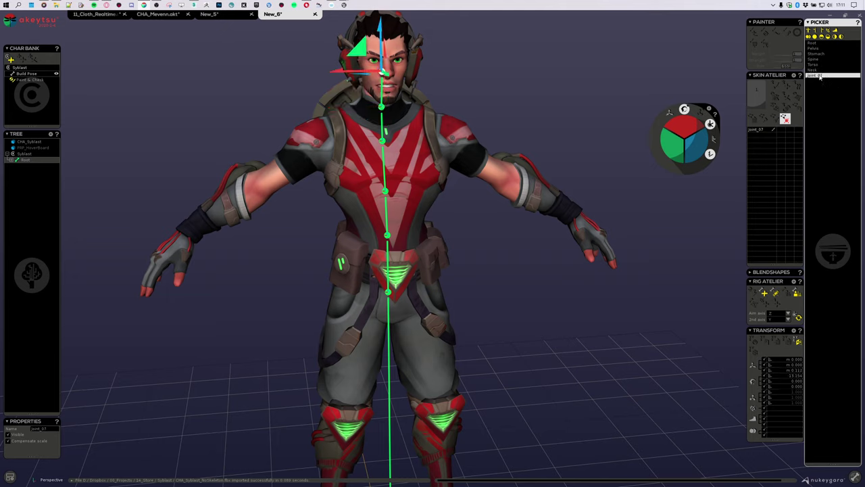
{"action": "type", "text": "Head"}
{"action": "key", "text": "Return"}
Examine the placement of the neck and head joints up close from the character's side
{"action": "left_click_drag", "start_coordinate": [540, 214], "coordinate": [435, 183], "text": "alt"}
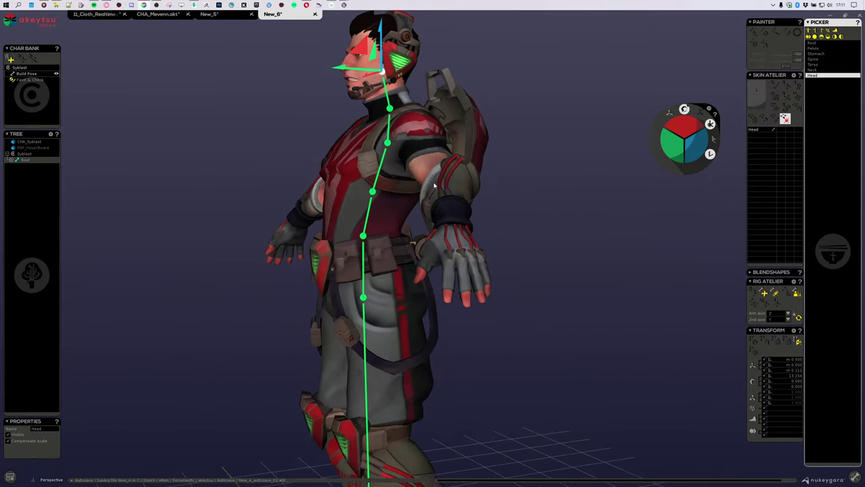
{"action": "middle_click_drag", "start_coordinate": [434, 183], "coordinate": [437, 220], "text": "alt"}
{"action": "scroll", "coordinate": [437, 220], "scroll_direction": "up", "scroll_amount": 4}
{"action": "left_click", "coordinate": [419, 196]}
{"action": "scroll", "coordinate": [315, 228], "scroll_direction": "up", "scroll_amount": 4}
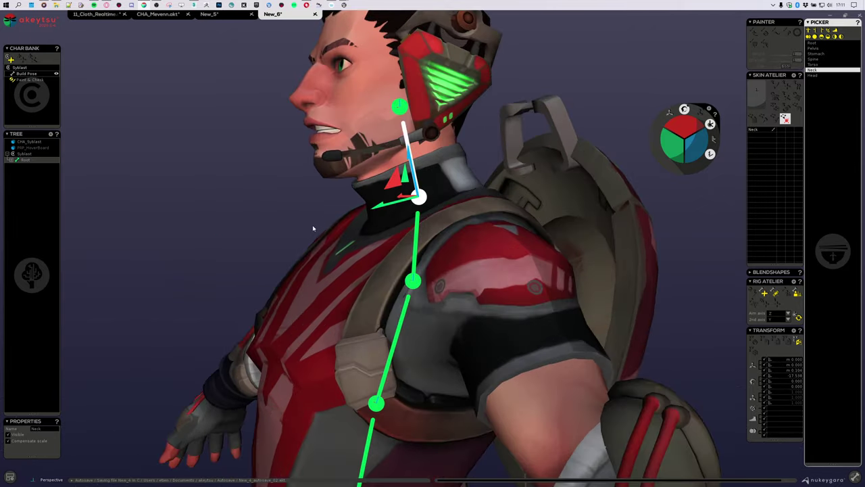
{"action": "left_click_drag", "start_coordinate": [315, 228], "coordinate": [353, 194], "text": "alt"}
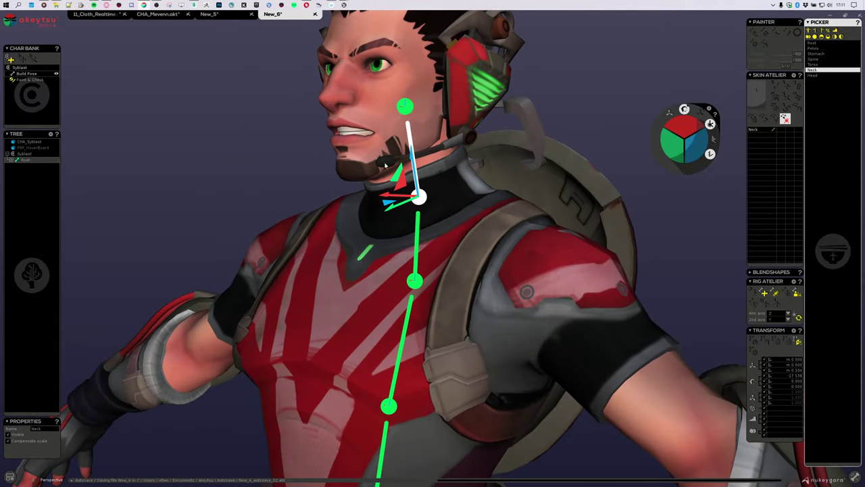
{"action": "left_click_drag", "start_coordinate": [285, 169], "coordinate": [290, 178], "text": "alt"}
{"action": "middle_click_drag", "start_coordinate": [290, 178], "coordinate": [295, 274], "text": "alt"}
{"action": "scroll", "coordinate": [323, 221], "scroll_direction": "up", "scroll_amount": 2}
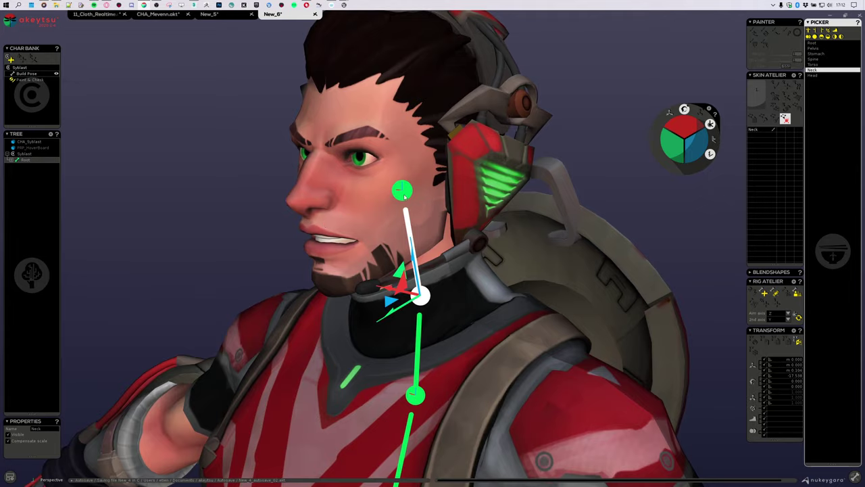
Add a child joint to the Head joint, placed at the top band of the character's headset
{"action": "left_click", "coordinate": [402, 190]}
{"action": "left_click_drag", "start_coordinate": [332, 242], "coordinate": [395, 316], "text": "alt"}
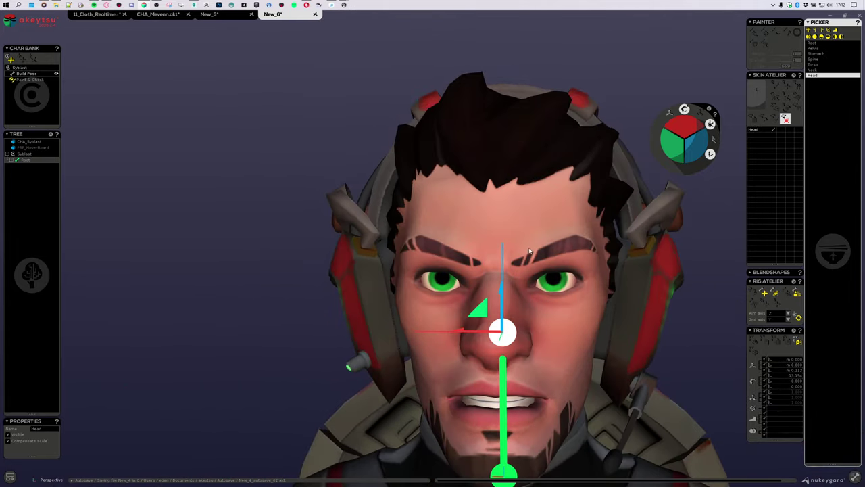
{"action": "left_click_drag", "start_coordinate": [530, 250], "coordinate": [536, 250], "text": "alt"}
{"action": "left_click_drag", "start_coordinate": [584, 284], "coordinate": [527, 247], "text": "alt"}
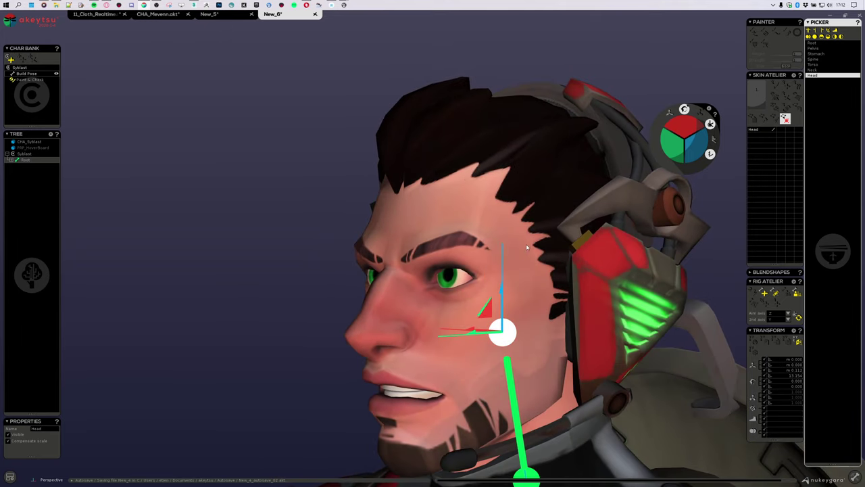
{"action": "scroll", "coordinate": [527, 248], "scroll_direction": "down", "scroll_amount": 2}
{"action": "left_click", "coordinate": [763, 294]}
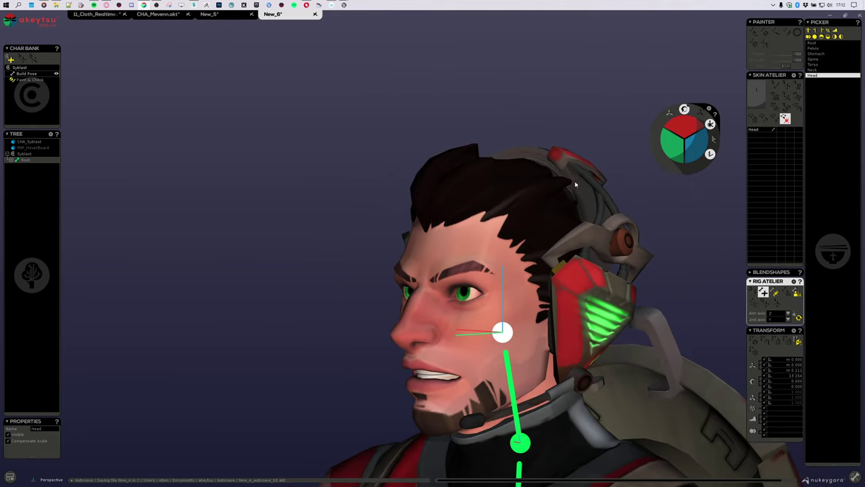
{"action": "left_click", "coordinate": [540, 157]}
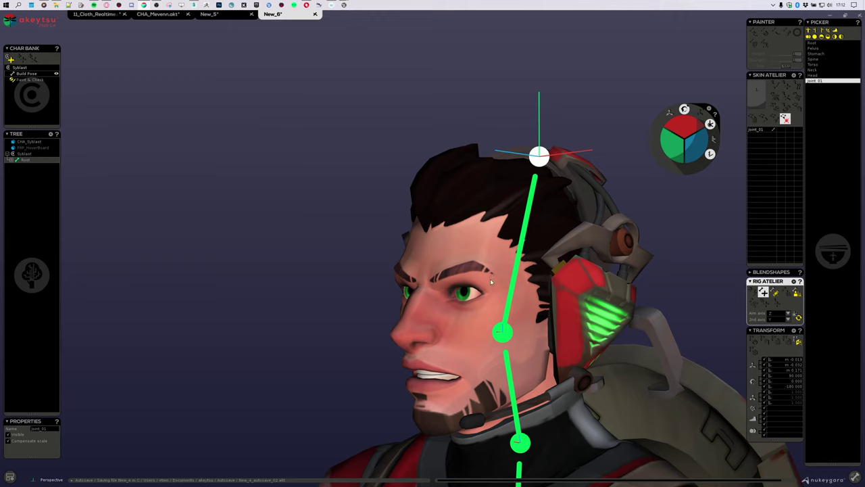
Add two more child joints to Head, one at the character's left eye and one just in front of the Head joint for the jaw
{"action": "left_click", "coordinate": [502, 335]}
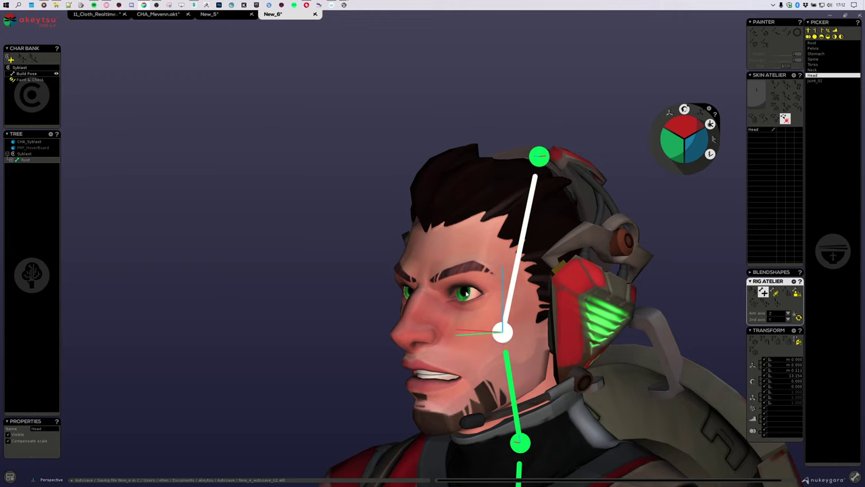
{"action": "left_click", "coordinate": [465, 292]}
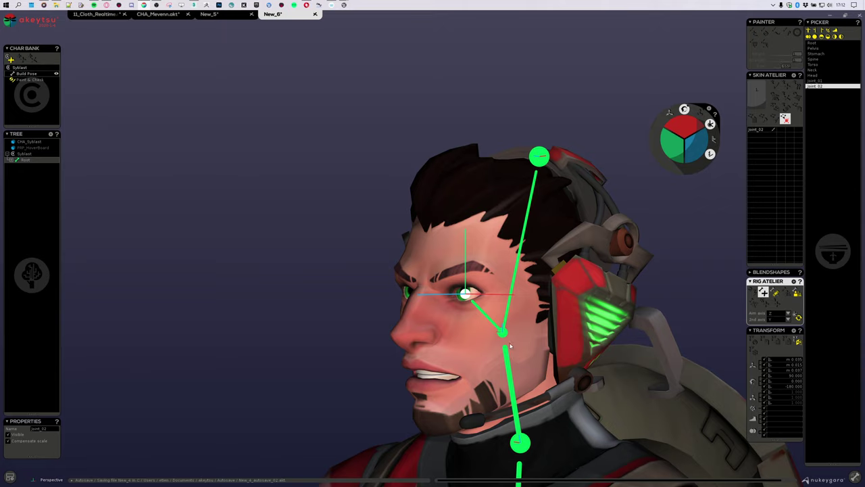
{"action": "left_click", "coordinate": [815, 75]}
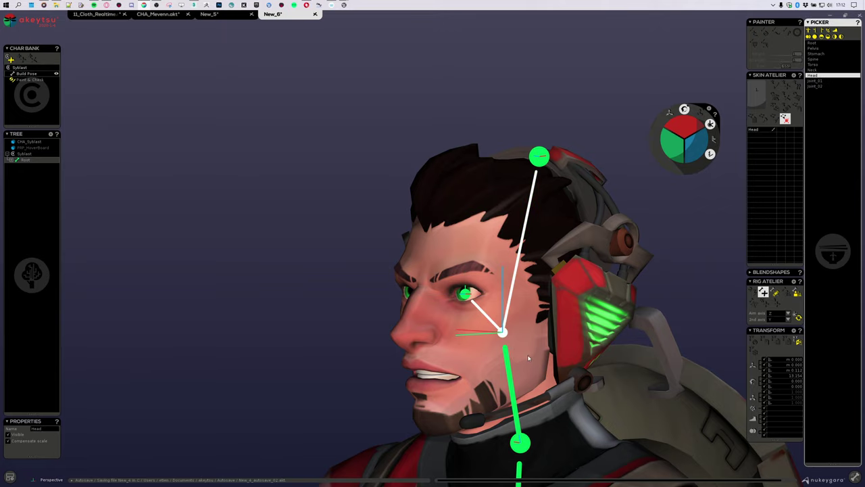
{"action": "left_click", "coordinate": [493, 341]}
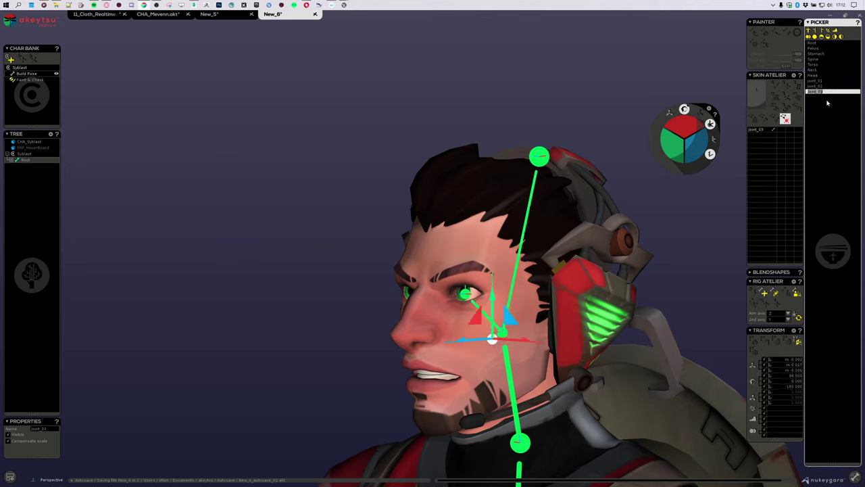
Rename Joint_03 as Jaw and the left eye's Joint_02 as Eye_L
{"action": "type", "text": "Jaw"}
{"action": "key", "text": "Return"}
{"action": "left_click", "coordinate": [822, 87]}
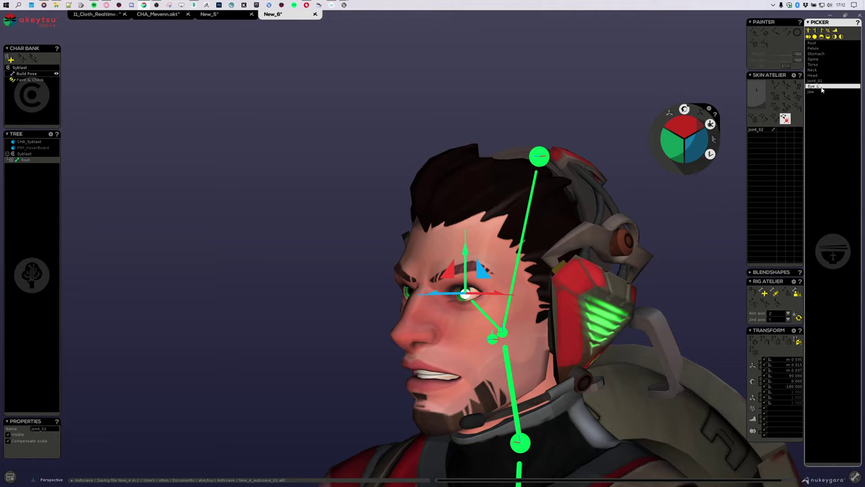
{"action": "key", "text": "Return"}
Rename the headset's Joint_01 as Headset
{"action": "left_click", "coordinate": [817, 81]}
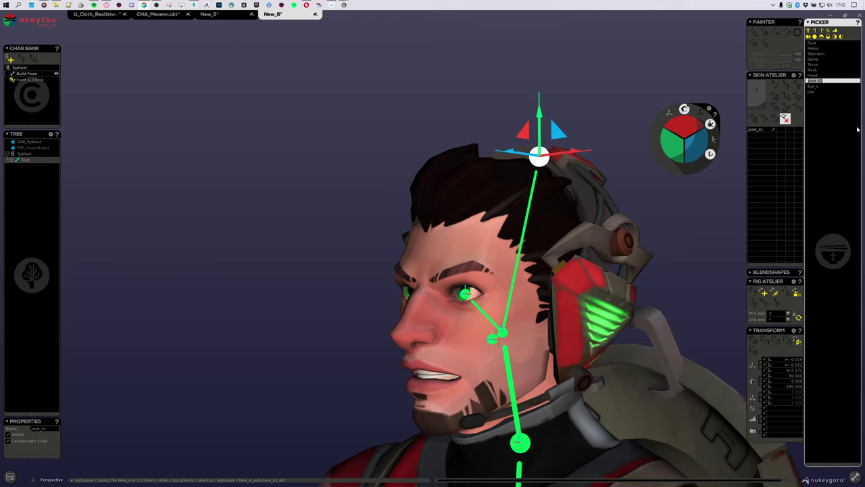
{"action": "type", "text": "Headset"}
{"action": "key", "text": "Return"}
Move the Eye_L joint into the character's left eye, aligning it in both the side and front views
{"action": "middle_click_drag", "start_coordinate": [700, 260], "coordinate": [629, 160], "text": "alt"}
{"action": "scroll", "coordinate": [630, 161], "scroll_direction": "down", "scroll_amount": 4}
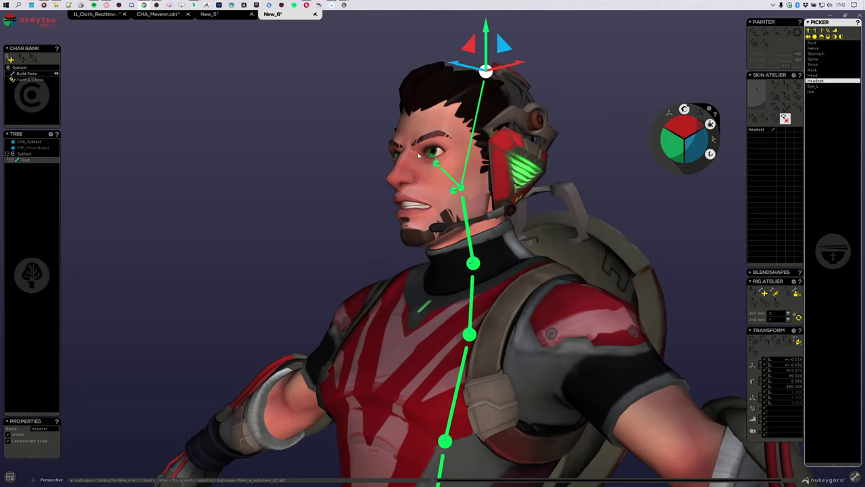
{"action": "left_click", "coordinate": [438, 164]}
{"action": "left_click_drag", "start_coordinate": [439, 167], "coordinate": [499, 180], "text": "alt"}
{"action": "left_click_drag", "start_coordinate": [457, 146], "coordinate": [511, 140]}
{"action": "middle_click_drag", "start_coordinate": [512, 140], "coordinate": [492, 155]}
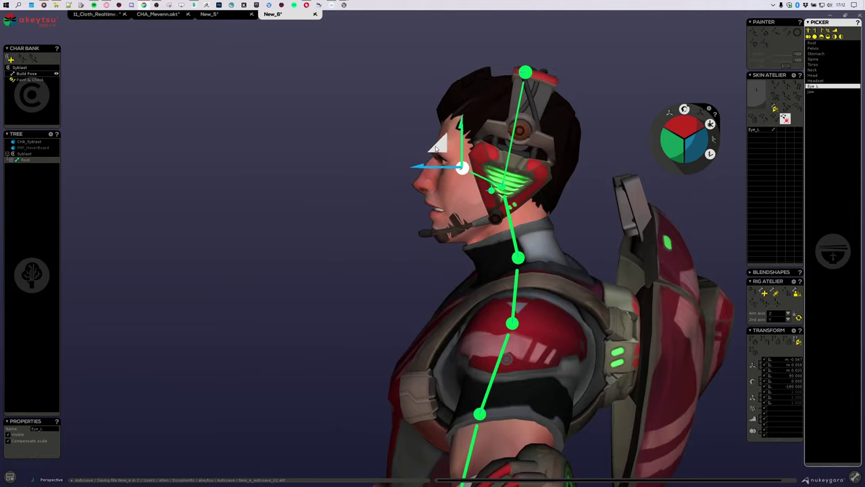
{"action": "middle_click_drag", "start_coordinate": [422, 147], "coordinate": [468, 134]}
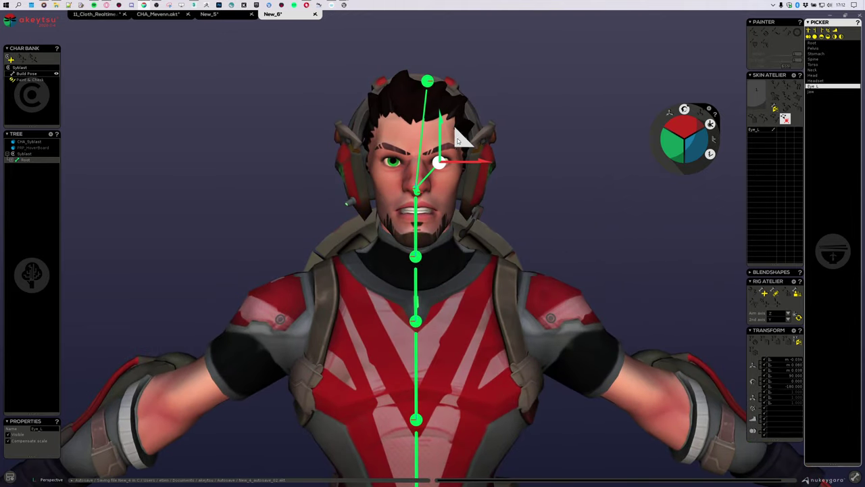
Set the Jaw joint's X translation to 0 and raise it slightly above the Head joint, to about 0.025 m in Z
{"action": "middle_click_drag", "start_coordinate": [551, 227], "coordinate": [472, 209]}
{"action": "scroll", "coordinate": [483, 213], "scroll_direction": "up", "scroll_amount": 4}
{"action": "left_click", "coordinate": [502, 222]}
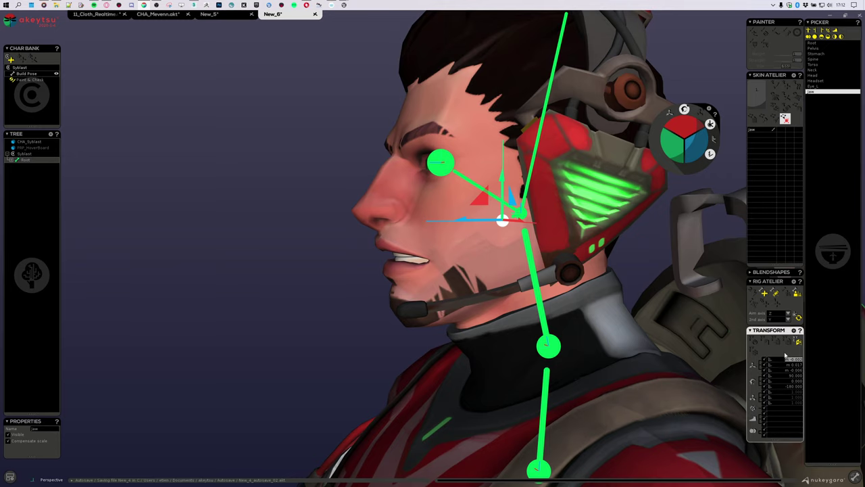
{"action": "type", "text": "0"}
{"action": "key", "text": "Return"}
{"action": "middle_click_drag", "start_coordinate": [458, 250], "coordinate": [439, 268]}
{"action": "left_click_drag", "start_coordinate": [480, 203], "coordinate": [486, 160]}
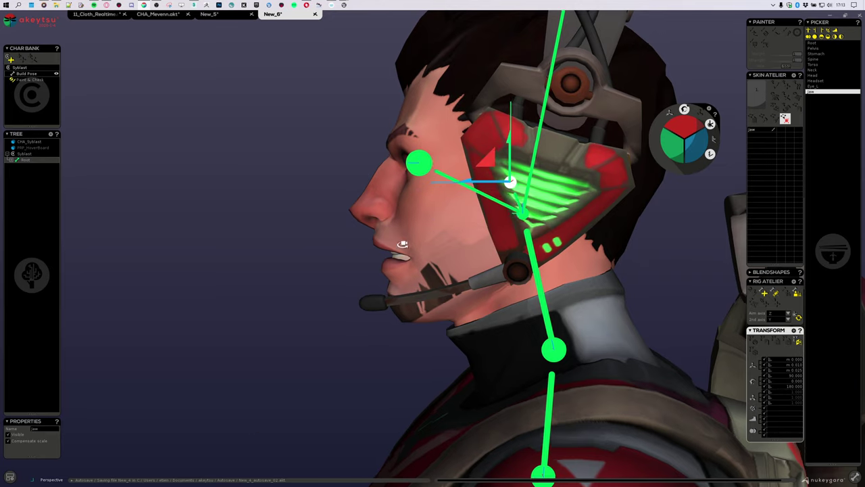
Set the Headset joint's X translation to 0 and lower it to the headset's side pivot, about 0.088 m in Z
{"action": "middle_click_drag", "start_coordinate": [495, 191], "coordinate": [523, 240]}
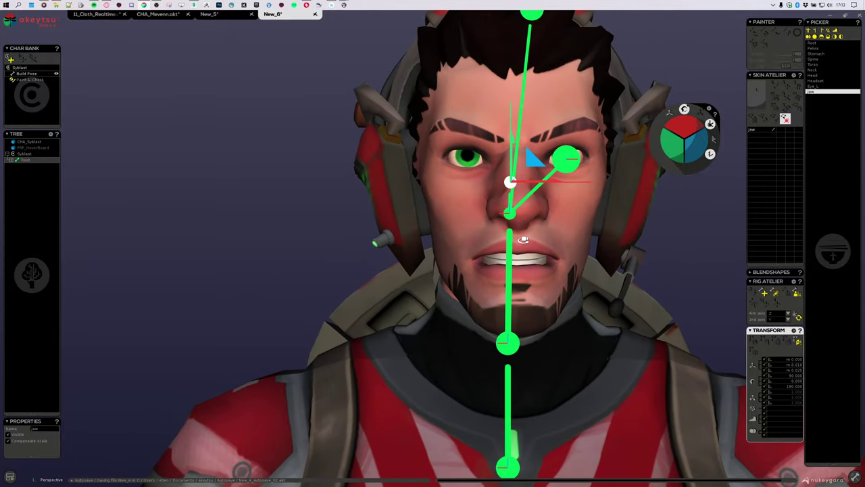
{"action": "middle_click_drag", "start_coordinate": [564, 37], "coordinate": [556, 93]}
{"action": "left_click", "coordinate": [527, 65]}
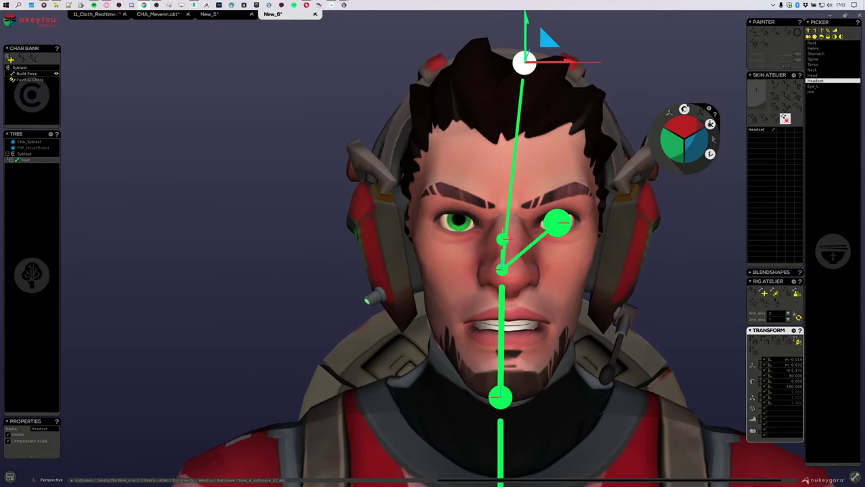
{"action": "double_click", "coordinate": [793, 359]}
{"action": "type", "text": "0"}
{"action": "key", "text": "Return"}
{"action": "middle_click_drag", "start_coordinate": [624, 167], "coordinate": [474, 116]}
{"action": "left_click_drag", "start_coordinate": [465, 112], "coordinate": [469, 123]}
Rotate the Headset joint's orientation around its local X axis
{"action": "scroll", "coordinate": [454, 109], "scroll_direction": "down", "scroll_amount": 2}
{"action": "scroll", "coordinate": [453, 109], "scroll_direction": "down", "scroll_amount": 2}
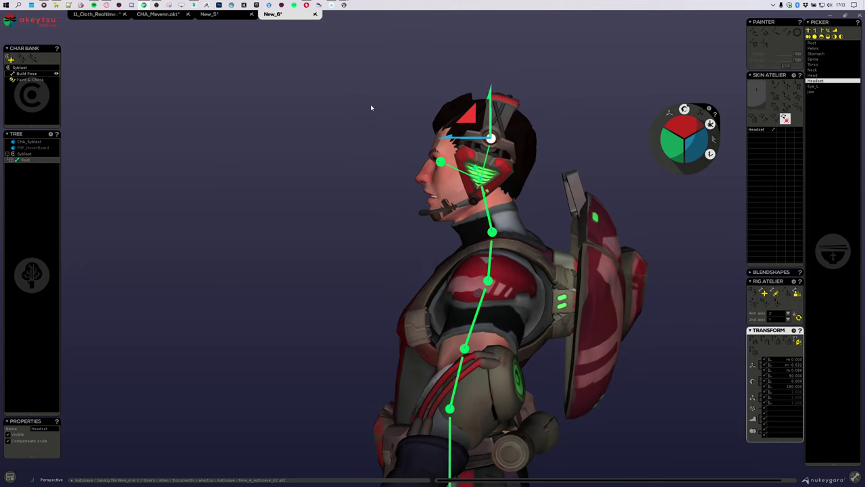
{"action": "scroll", "coordinate": [372, 108], "scroll_direction": "down", "scroll_amount": 2}
{"action": "scroll", "coordinate": [447, 127], "scroll_direction": "up", "scroll_amount": 3}
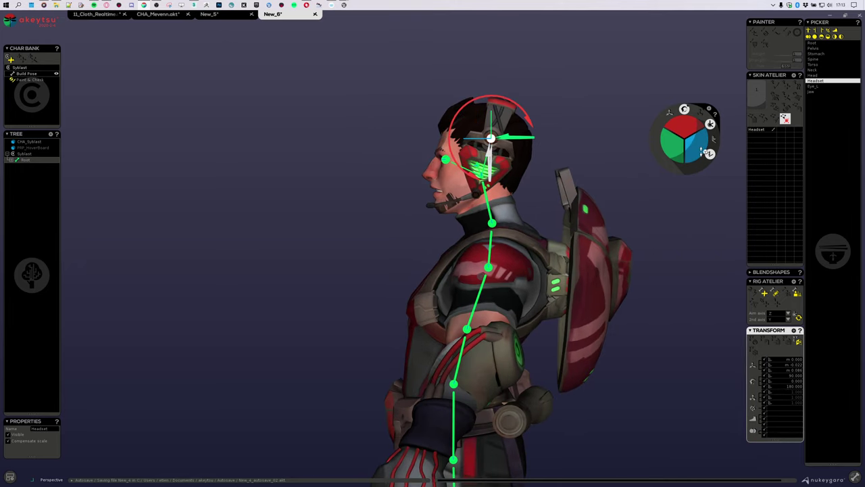
{"action": "left_click_drag", "start_coordinate": [690, 124], "coordinate": [691, 130]}
Rotate the Jaw joint's orientation around local X to about 103.5°
{"action": "middle_click_drag", "start_coordinate": [534, 250], "coordinate": [426, 287]}
{"action": "scroll", "coordinate": [553, 192], "scroll_direction": "up", "scroll_amount": 3}
{"action": "left_click", "coordinate": [538, 183]}
{"action": "left_click", "coordinate": [505, 268]}
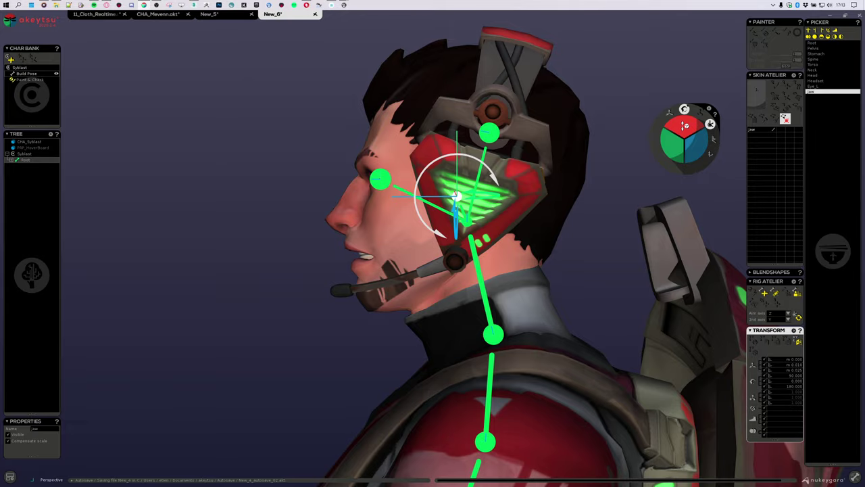
{"action": "left_click_drag", "start_coordinate": [685, 127], "coordinate": [683, 122]}
Lower the Jaw joint to the jaw hinge beside the Head joint and fine-tune its rotation around local X
{"action": "middle_click_drag", "start_coordinate": [466, 287], "coordinate": [506, 262]}
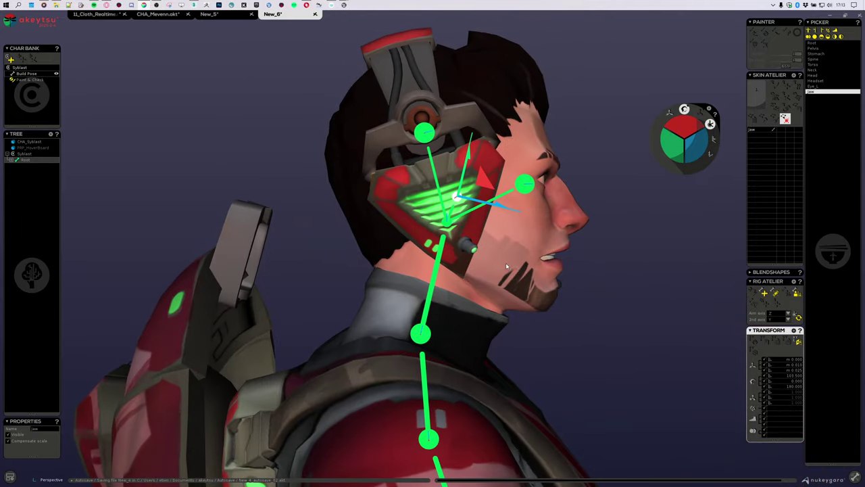
{"action": "middle_click_drag", "start_coordinate": [533, 190], "coordinate": [481, 201]}
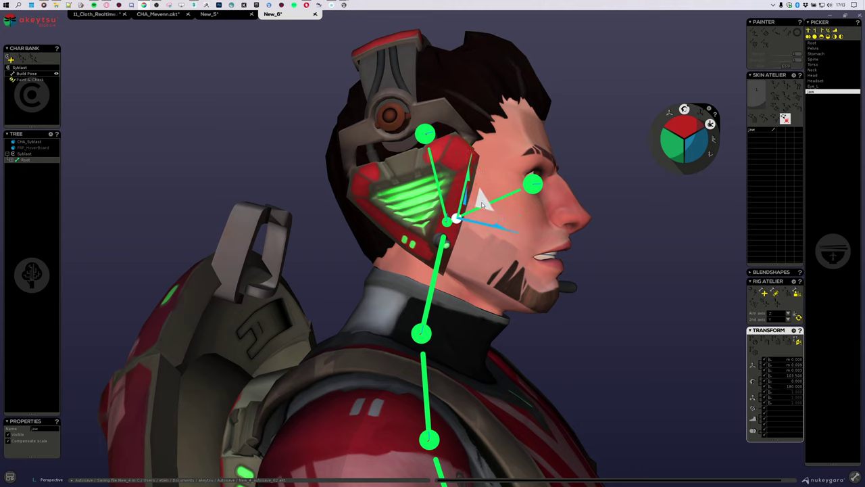
{"action": "left_click_drag", "start_coordinate": [484, 199], "coordinate": [477, 194]}
{"action": "left_click_drag", "start_coordinate": [679, 123], "coordinate": [682, 122]}
Add a child joint to the Torso joint, placed where the backpack attaches to the character's back
{"action": "middle_click_drag", "start_coordinate": [601, 171], "coordinate": [457, 243]}
{"action": "middle_click_drag", "start_coordinate": [525, 260], "coordinate": [726, 317]}
{"action": "left_click", "coordinate": [440, 221]}
{"action": "left_click", "coordinate": [763, 293]}
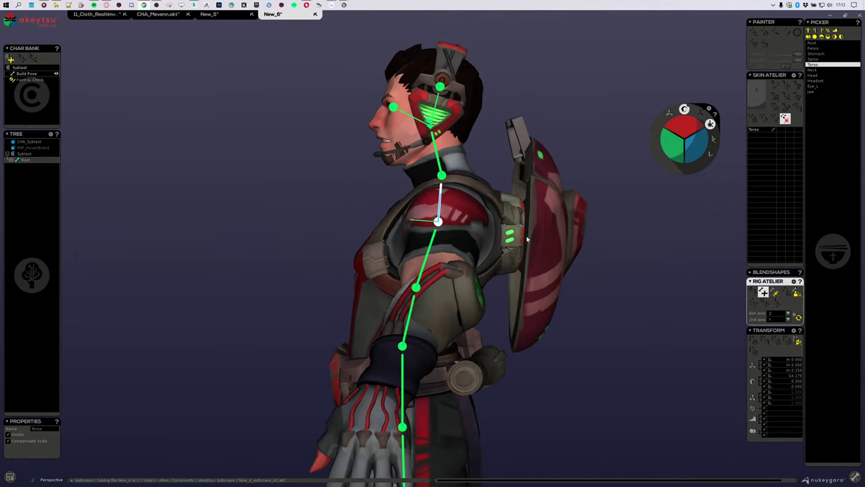
{"action": "left_click", "coordinate": [516, 233]}
{"action": "key", "text": "Escape"}
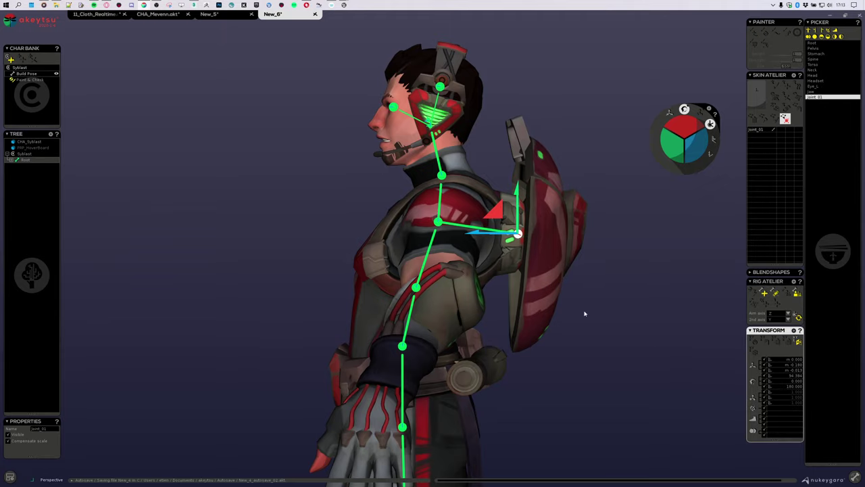
Adjust the new backpack joint's tilt to about 92.6° around X and move it down to the backpack shell's lower end
{"action": "middle_click_drag", "start_coordinate": [584, 313], "coordinate": [551, 277]}
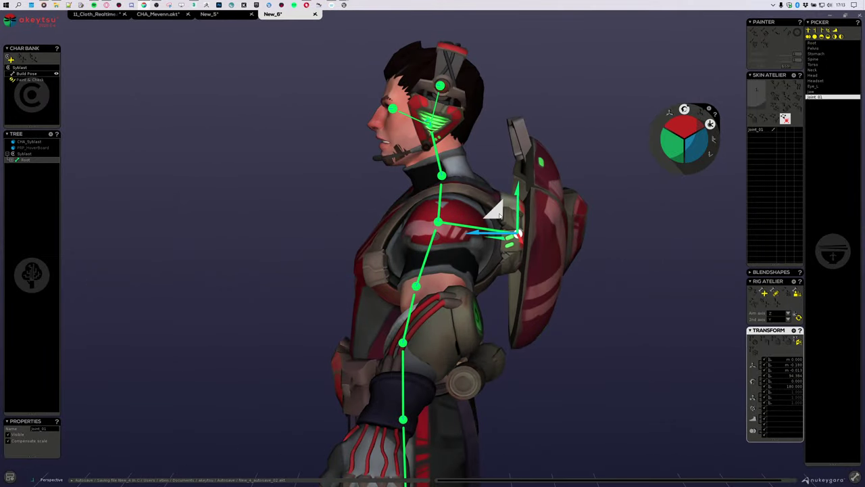
{"action": "middle_click_drag", "start_coordinate": [595, 213], "coordinate": [645, 163]}
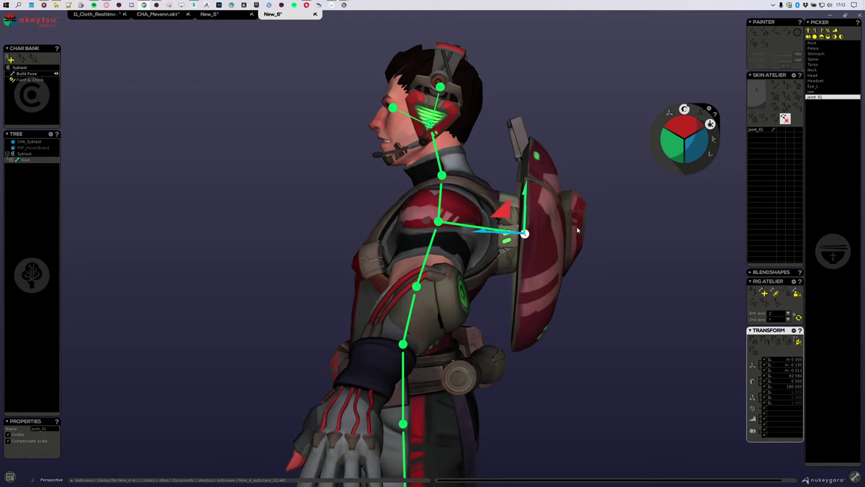
{"action": "scroll", "coordinate": [577, 225], "scroll_direction": "down", "scroll_amount": 4}
{"action": "middle_click_drag", "start_coordinate": [577, 227], "coordinate": [579, 249]}
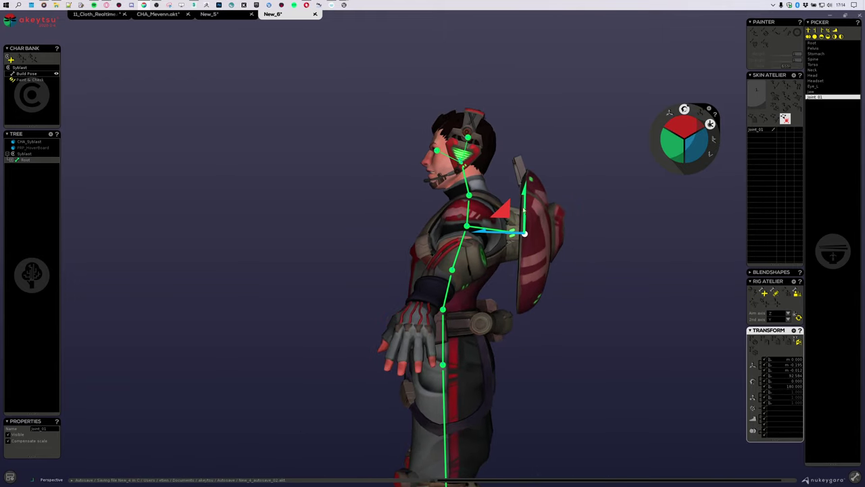
{"action": "left_click_drag", "start_coordinate": [527, 196], "coordinate": [501, 292]}
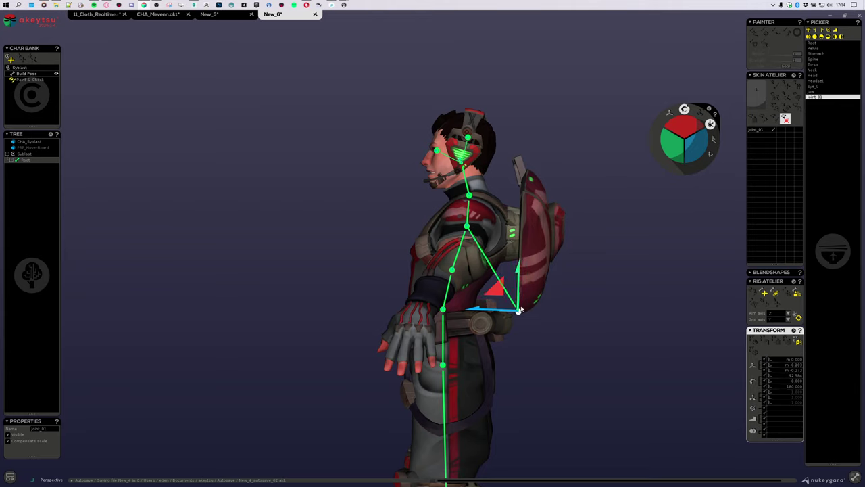
Add a child joint to the backpack joint at the upper end of the backpack shell and set its X translation to 0
{"action": "left_click", "coordinate": [764, 293]}
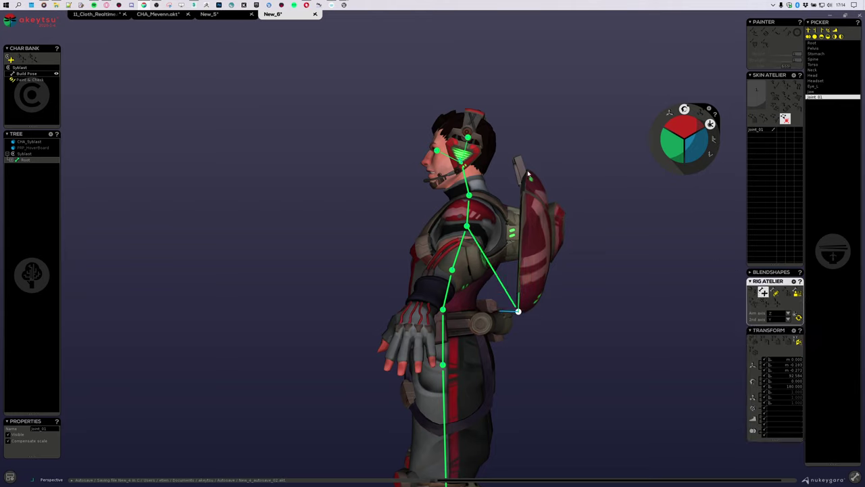
{"action": "left_click", "coordinate": [527, 171]}
{"action": "key", "text": "Escape"}
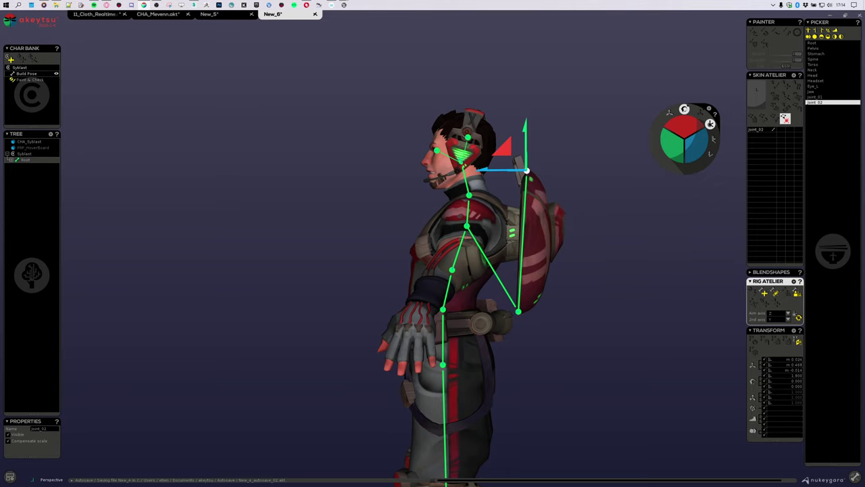
{"action": "left_click", "coordinate": [795, 360]}
{"action": "type", "text": "0"}
{"action": "key", "text": "Return"}
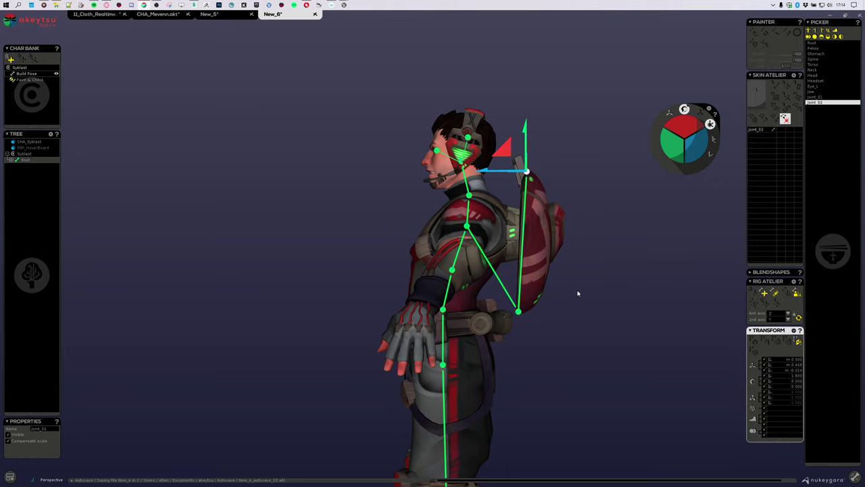
Orient the backpack's lower joint so that its Z axis aims along the shell at its child joint
{"action": "left_click_drag", "start_coordinate": [614, 215], "coordinate": [634, 231], "text": "alt"}
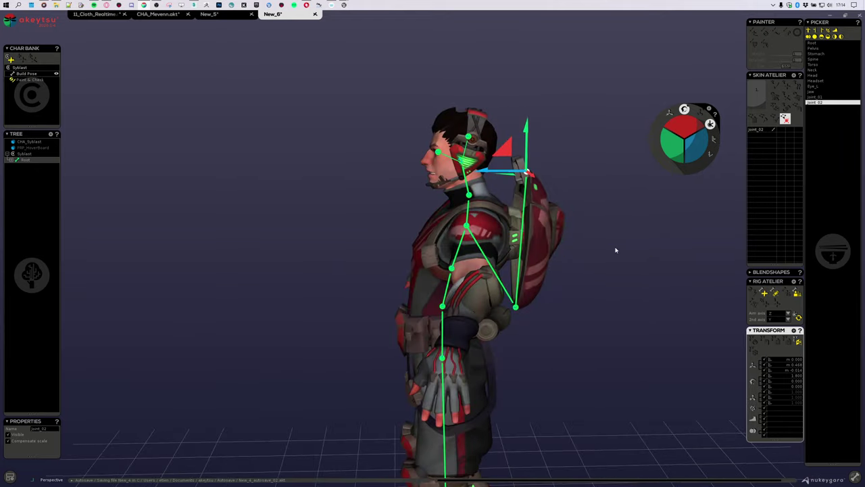
{"action": "key", "text": "Up"}
{"action": "middle_click_drag", "start_coordinate": [606, 341], "coordinate": [668, 298]}
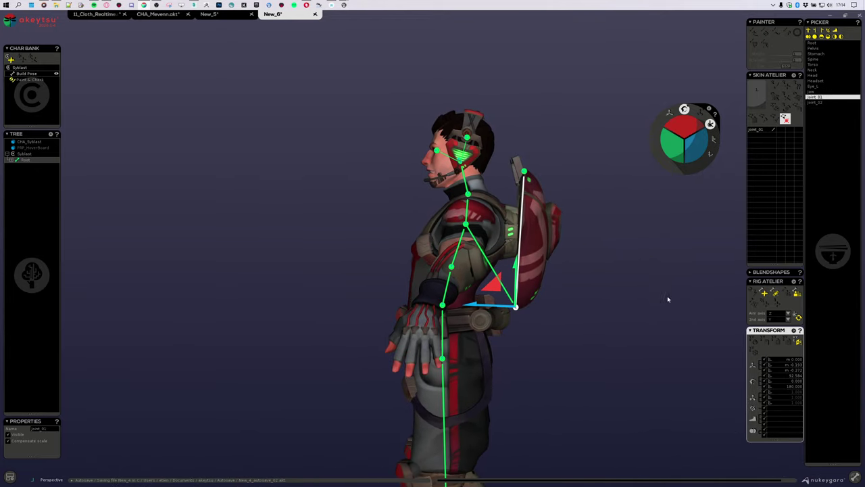
{"action": "left_click", "coordinate": [797, 316]}
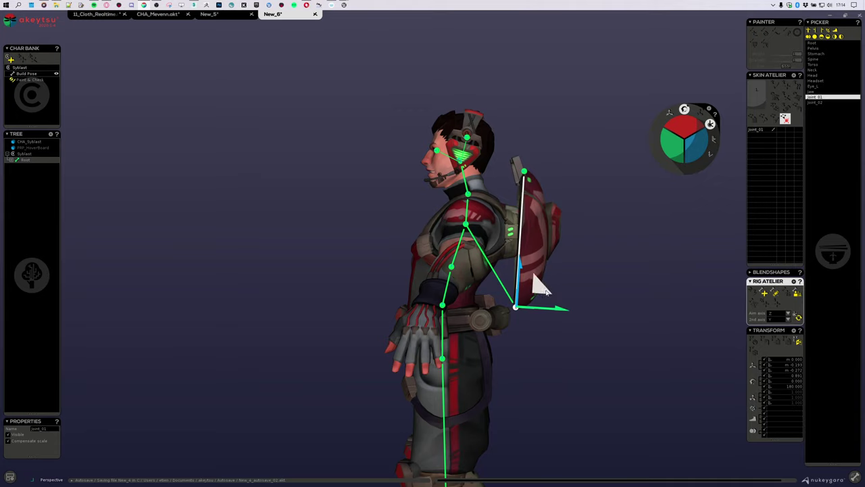
Delete the upper backpack joint and slide the remaining one up along the shell to where the backpack attaches
{"action": "left_click", "coordinate": [524, 173]}
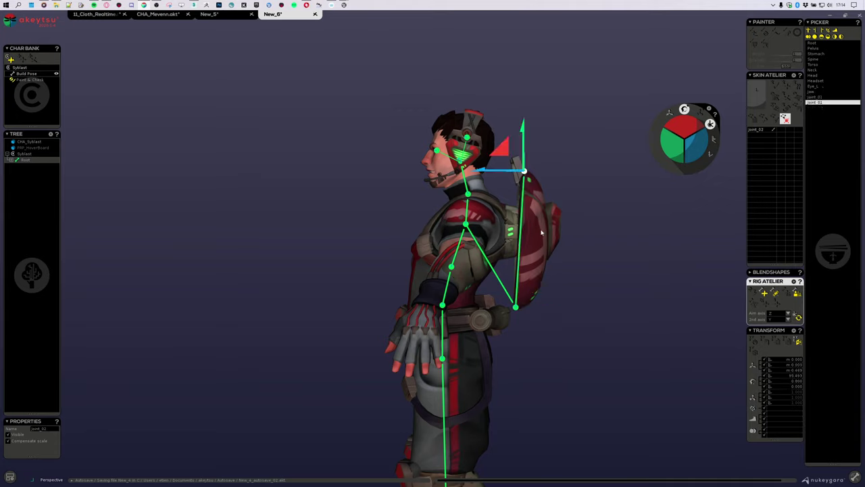
{"action": "key", "text": "Delete"}
{"action": "left_click", "coordinate": [515, 308]}
{"action": "left_click_drag", "start_coordinate": [541, 280], "coordinate": [546, 209]}
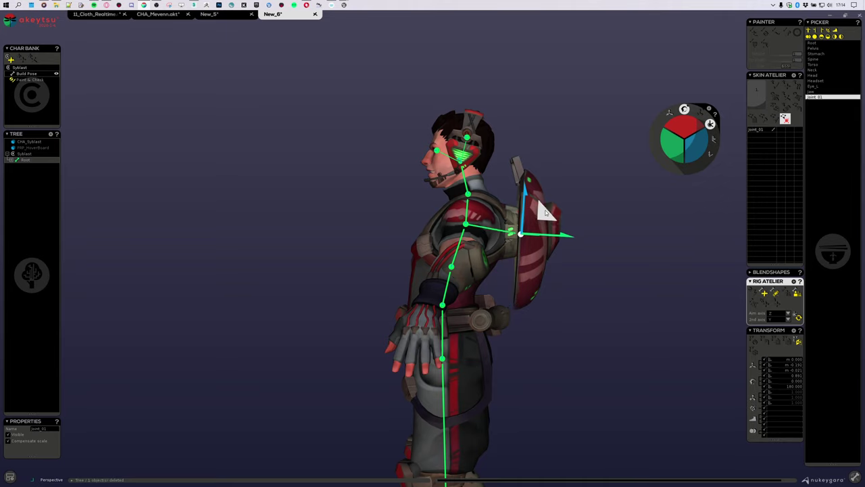
{"action": "key", "text": "e"}
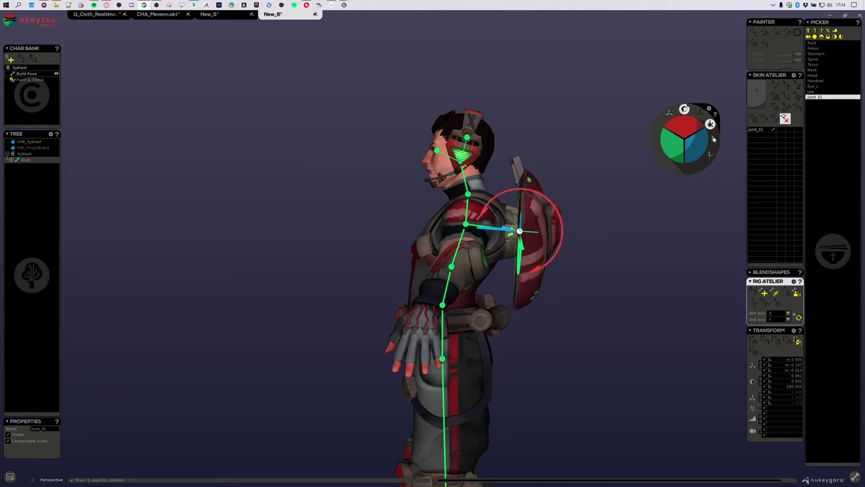
{"action": "key", "text": "w"}
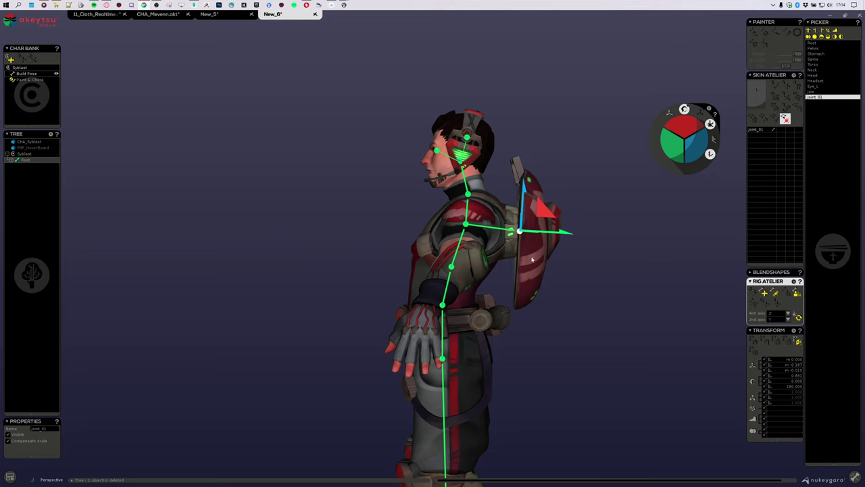
Rotate the backpack joint's orientation around local X to about 89.1°
{"action": "middle_click_drag", "start_coordinate": [612, 303], "coordinate": [593, 307], "text": "alt"}
{"action": "mouse_move", "coordinate": [595, 187]}
{"action": "middle_mouse_down", "text": "alt"}
{"action": "mouse_move", "coordinate": [621, 187]}
{"action": "mouse_move", "coordinate": [608, 190]}
{"action": "middle_mouse_up", "text": "alt"}
{"action": "key", "text": "e"}
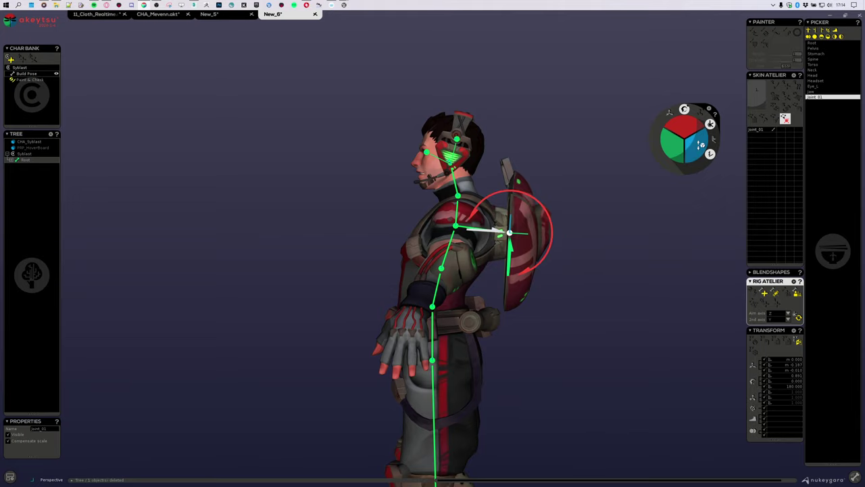
{"action": "left_click_drag", "start_coordinate": [691, 132], "coordinate": [694, 142]}
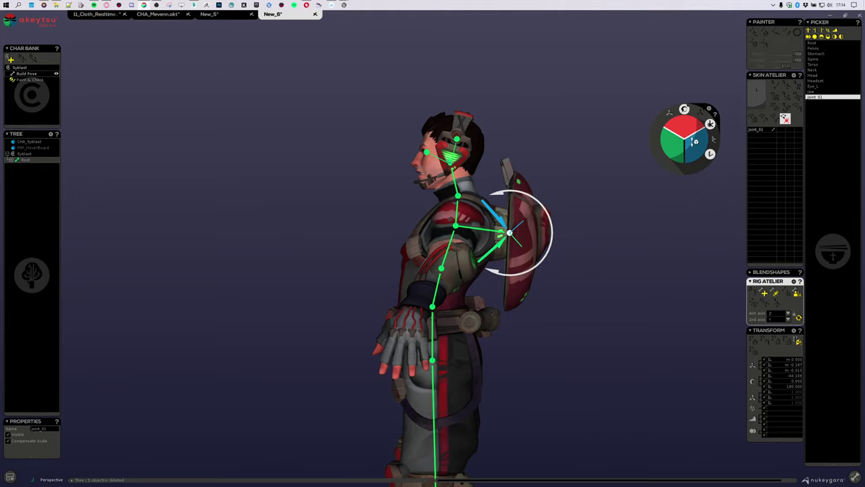
{"action": "key", "text": "w"}
{"action": "middle_click_drag", "start_coordinate": [680, 263], "coordinate": [597, 276]}
{"action": "key", "text": "e"}
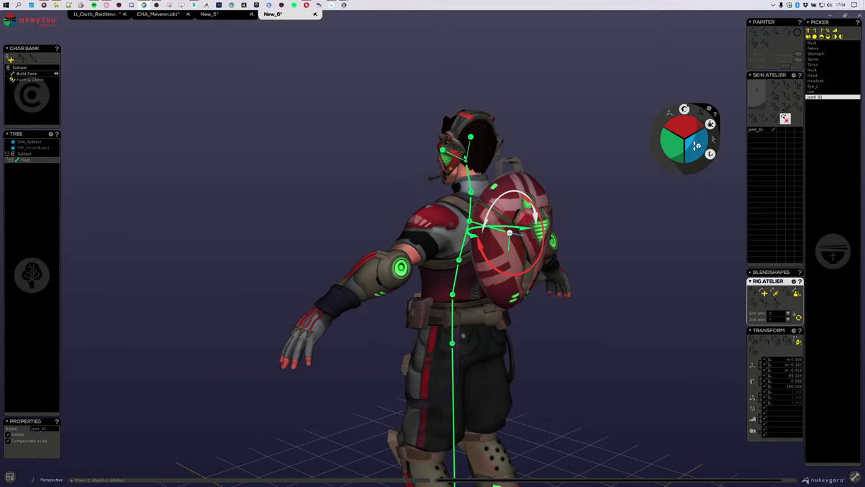
{"action": "left_click_drag", "start_coordinate": [697, 146], "coordinate": [687, 210]}
{"action": "key", "text": "w"}
Rename the backpack joint as Shield
{"action": "middle_click_drag", "start_coordinate": [650, 250], "coordinate": [556, 315]}
{"action": "middle_click_drag", "start_coordinate": [638, 357], "coordinate": [494, 271], "text": "alt"}
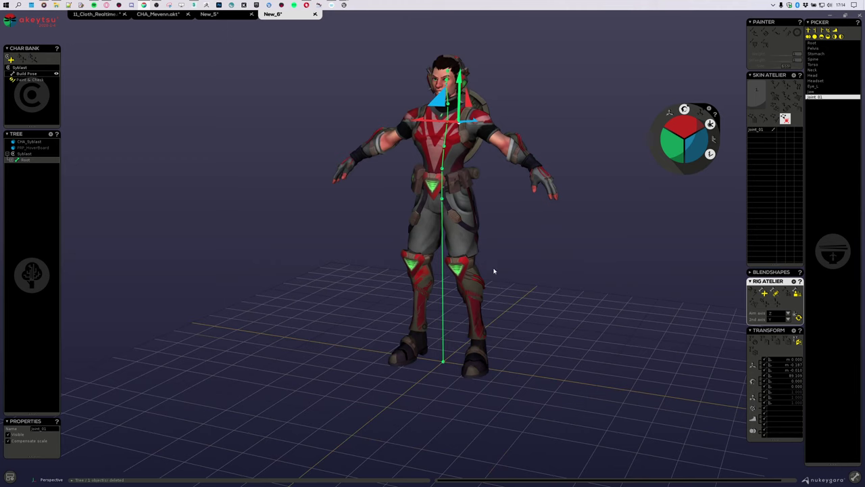
{"action": "right_click_drag", "start_coordinate": [494, 270], "coordinate": [576, 284], "text": "alt"}
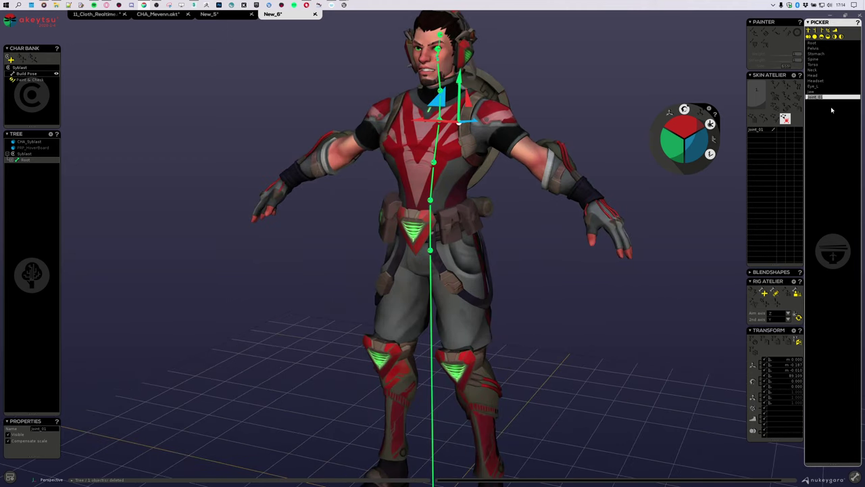
{"action": "type", "text": "eld"}
{"action": "key", "text": "Return"}
Add a child joint to the Torso joint at the inner end of the character's left collarbone
{"action": "left_click_drag", "start_coordinate": [572, 254], "coordinate": [537, 223], "text": "alt"}
{"action": "middle_click_drag", "start_coordinate": [537, 224], "coordinate": [502, 288], "text": "alt"}
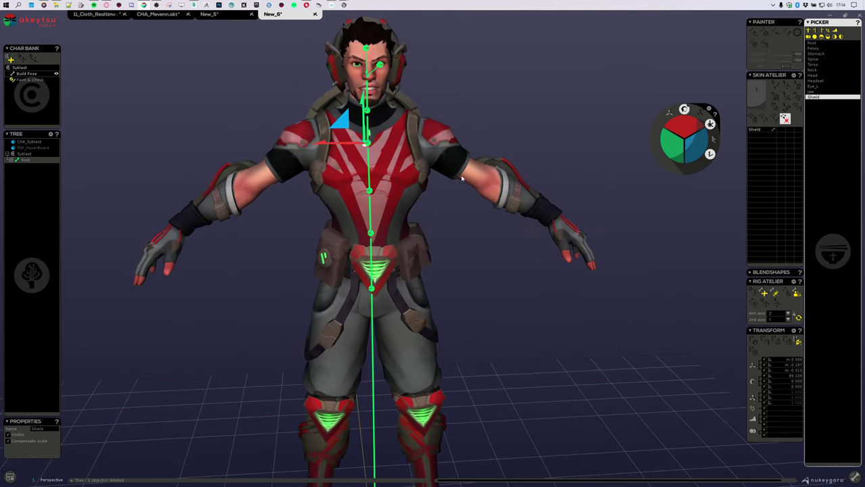
{"action": "left_click", "coordinate": [394, 194]}
{"action": "scroll", "coordinate": [393, 192], "scroll_direction": "up", "scroll_amount": 3}
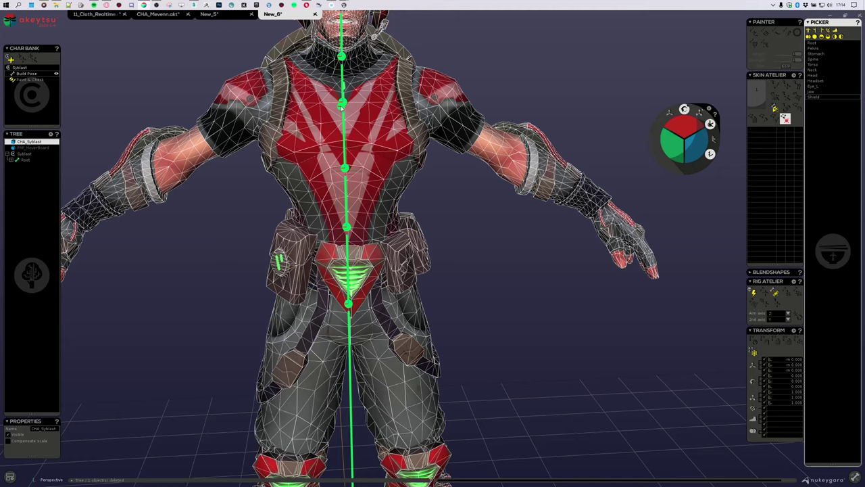
{"action": "left_click", "coordinate": [345, 103]}
{"action": "left_click_drag", "start_coordinate": [308, 179], "coordinate": [432, 182], "text": "alt"}
{"action": "middle_click_drag", "start_coordinate": [433, 181], "coordinate": [587, 296]}
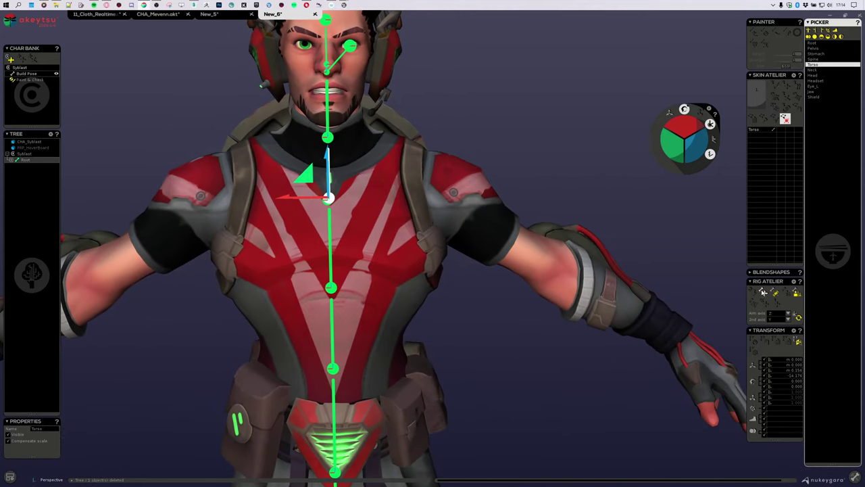
{"action": "left_click", "coordinate": [763, 292]}
{"action": "mouse_move", "coordinate": [406, 193]}
{"action": "middle_mouse_down"}
{"action": "mouse_move", "coordinate": [439, 187]}
{"action": "mouse_move", "coordinate": [421, 201]}
{"action": "mouse_move", "coordinate": [417, 184]}
{"action": "middle_mouse_up"}
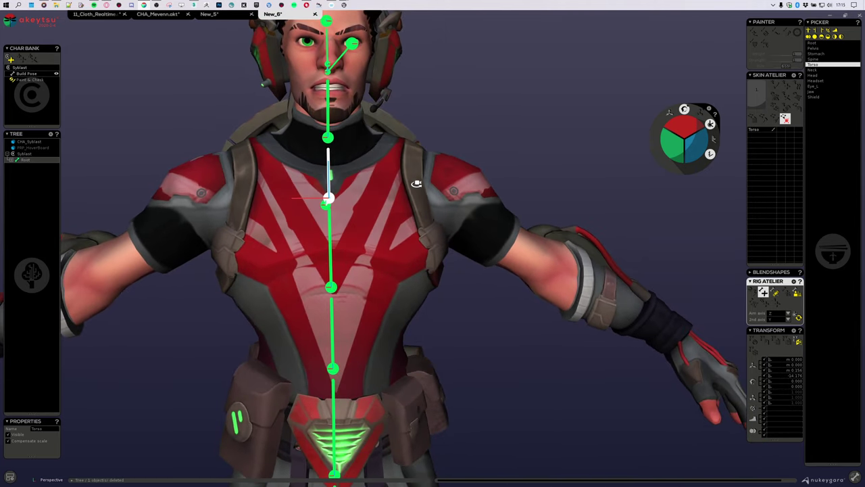
{"action": "left_click", "coordinate": [354, 175]}
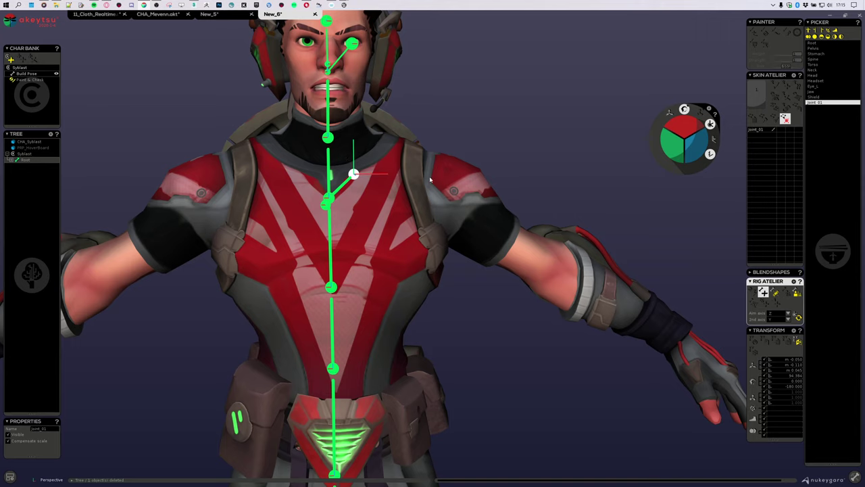
Continue the left arm chain with joints at the shoulder, elbow and wrist
{"action": "left_click", "coordinate": [449, 201]}
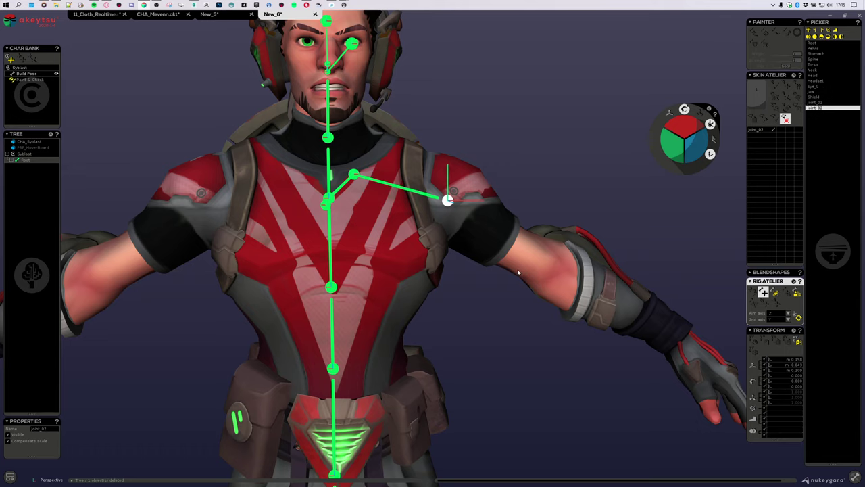
{"action": "middle_click_drag", "start_coordinate": [529, 293], "coordinate": [455, 222], "text": "alt"}
{"action": "mouse_move", "coordinate": [457, 291]}
{"action": "left_mouse_down", "text": "alt"}
{"action": "mouse_move", "coordinate": [460, 304]}
{"action": "mouse_move", "coordinate": [450, 299]}
{"action": "mouse_move", "coordinate": [457, 297]}
{"action": "left_mouse_up", "text": "alt"}
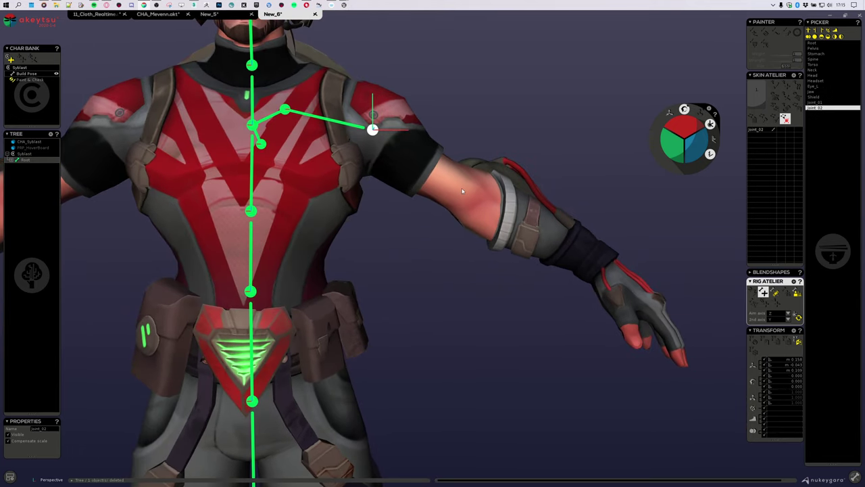
{"action": "left_click", "coordinate": [480, 200]}
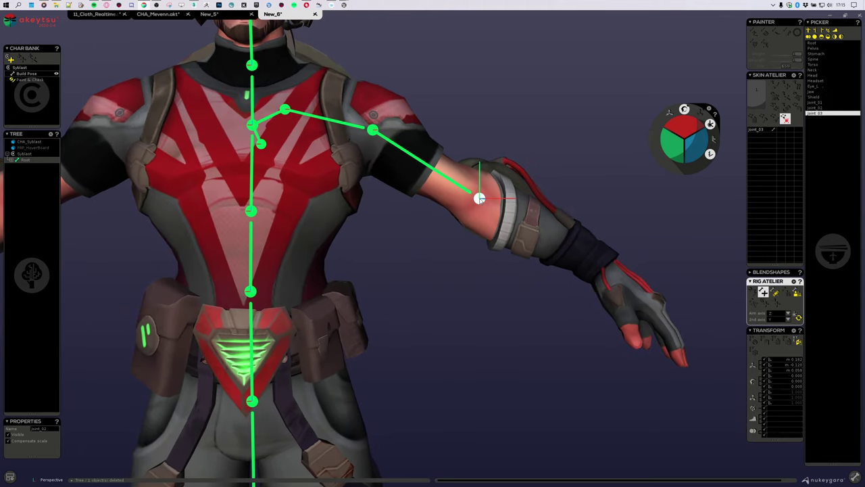
{"action": "left_click", "coordinate": [598, 267]}
Add a last joint on the back of the left hand, just before the knuckles, and finish the joint chain
{"action": "middle_click_drag", "start_coordinate": [658, 355], "coordinate": [469, 266], "text": "alt"}
{"action": "scroll", "coordinate": [470, 267], "scroll_direction": "up", "scroll_amount": 3}
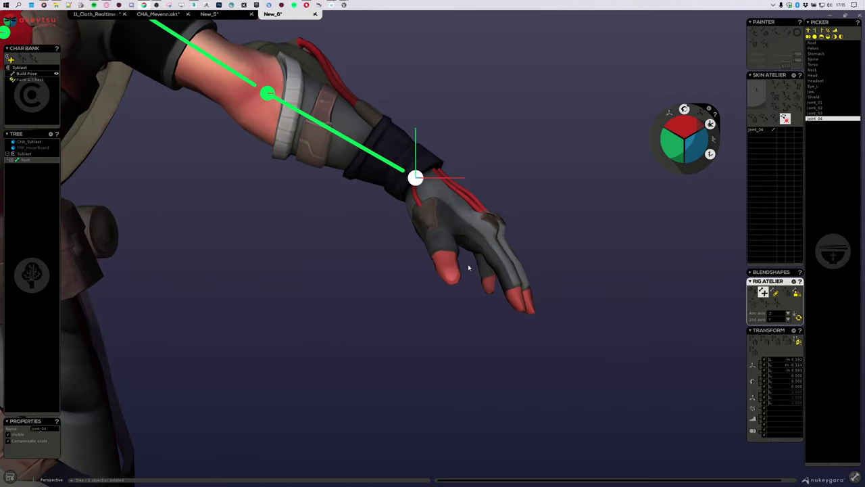
{"action": "left_click_drag", "start_coordinate": [429, 248], "coordinate": [393, 296], "text": "alt"}
{"action": "middle_click_drag", "start_coordinate": [393, 296], "coordinate": [417, 292]}
{"action": "left_click", "coordinate": [451, 278]}
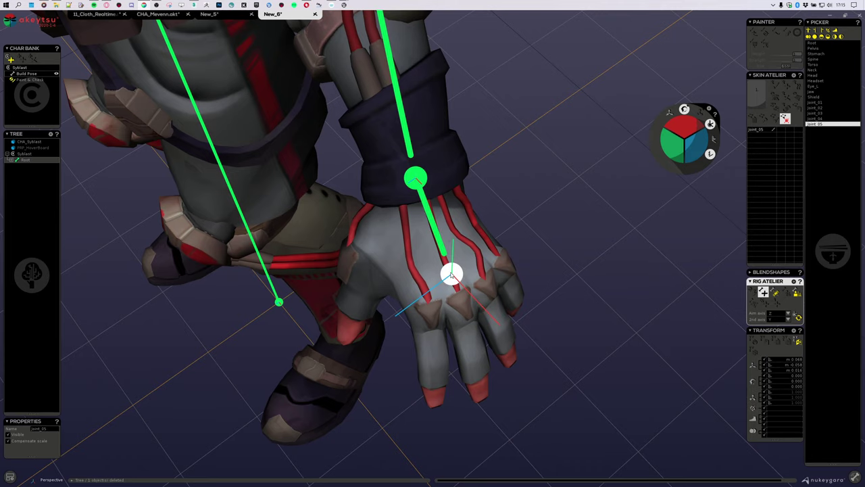
{"action": "key", "text": "Escape"}
Shift the left collarbone joint along the chest's depth to fit the character's collarbone
{"action": "middle_click_drag", "start_coordinate": [519, 227], "coordinate": [319, 164]}
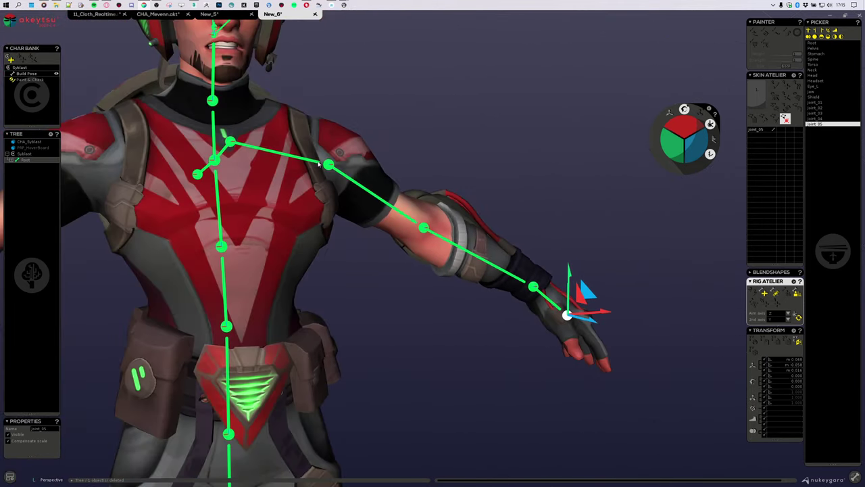
{"action": "left_click", "coordinate": [235, 149]}
{"action": "left_click", "coordinate": [232, 143]}
{"action": "middle_click_drag", "start_coordinate": [404, 112], "coordinate": [329, 160]}
{"action": "left_click_drag", "start_coordinate": [213, 166], "coordinate": [150, 183]}
Move the left shoulder joint inward and slightly up into the centre of the shoulder, at about X 0.121 m and Y -0.032 m
{"action": "middle_click_drag", "start_coordinate": [150, 184], "coordinate": [411, 211]}
{"action": "middle_click_drag", "start_coordinate": [325, 232], "coordinate": [433, 202]}
{"action": "left_click", "coordinate": [371, 229]}
{"action": "middle_click_drag", "start_coordinate": [336, 289], "coordinate": [392, 235]}
{"action": "scroll", "coordinate": [392, 235], "scroll_direction": "up", "scroll_amount": 2}
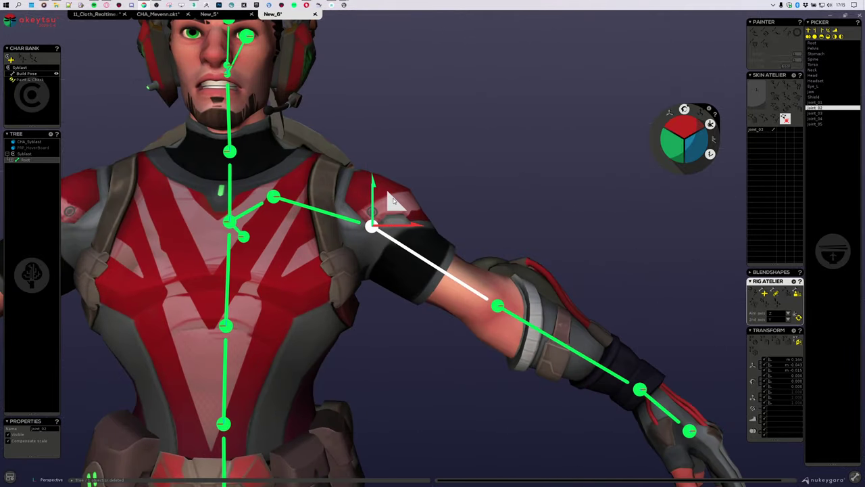
{"action": "left_click_drag", "start_coordinate": [372, 198], "coordinate": [373, 201]}
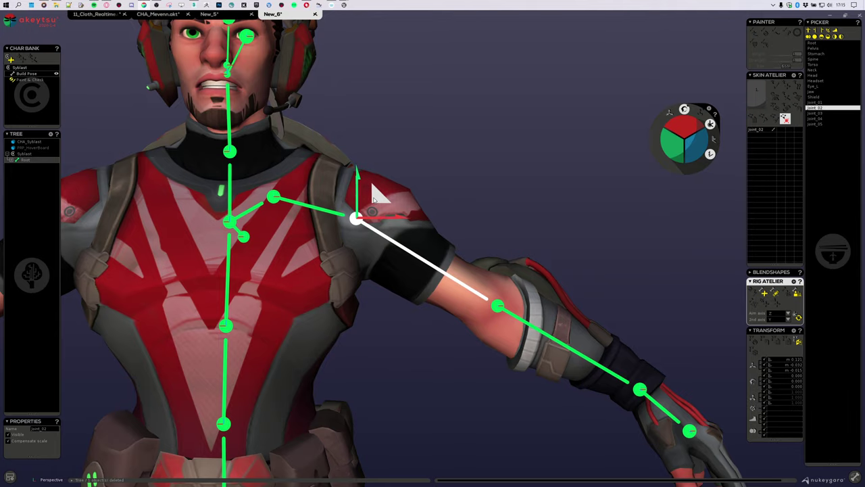
Reposition the left elbow joint inside the elbow, adjusting its depth to about Z 0.021 m
{"action": "middle_click_drag", "start_coordinate": [486, 262], "coordinate": [400, 162]}
{"action": "left_click", "coordinate": [415, 208]}
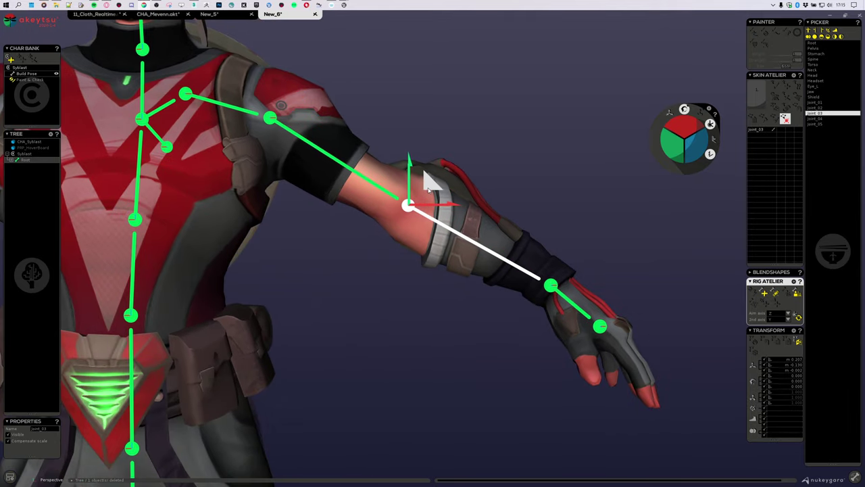
{"action": "middle_click_drag", "start_coordinate": [496, 155], "coordinate": [370, 220]}
{"action": "left_click_drag", "start_coordinate": [369, 219], "coordinate": [355, 223]}
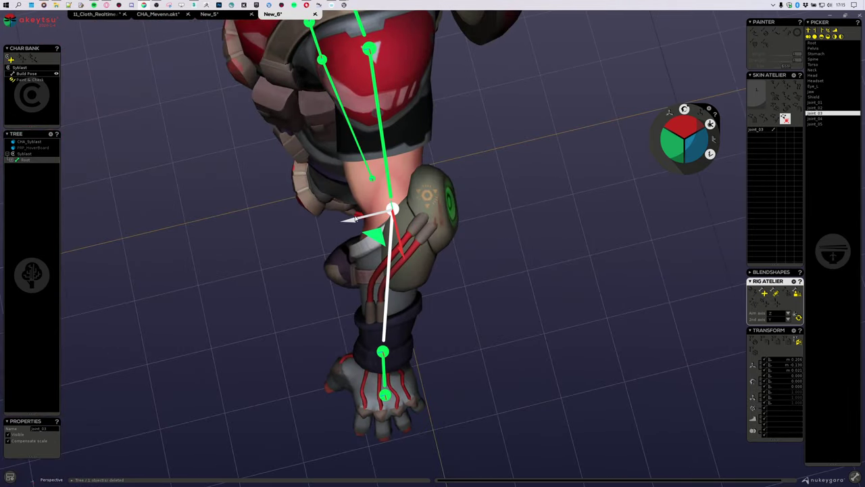
{"action": "middle_click_drag", "start_coordinate": [297, 264], "coordinate": [374, 190]}
{"action": "middle_click_drag", "start_coordinate": [609, 206], "coordinate": [588, 248]}
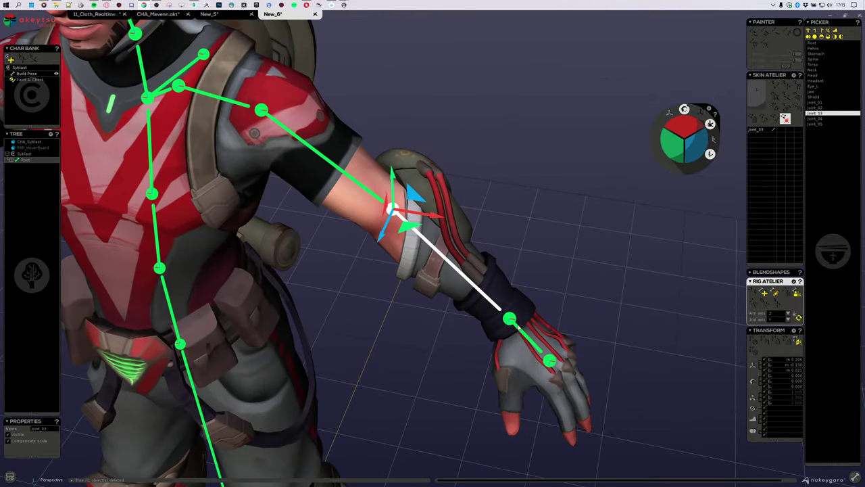
Orient the left shoulder joint and its child joints along the arm, with Z as aim axis and Y as second axis
{"action": "left_click", "coordinate": [510, 320]}
{"action": "middle_click_drag", "start_coordinate": [589, 295], "coordinate": [333, 217]}
{"action": "left_click", "coordinate": [364, 161]}
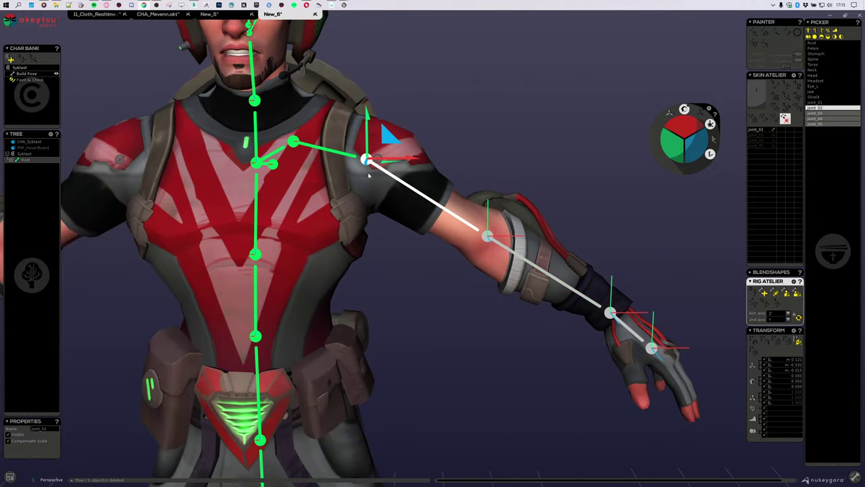
{"action": "mouse_move", "coordinate": [340, 117]}
{"action": "middle_mouse_down"}
{"action": "mouse_move", "coordinate": [341, 152]}
{"action": "mouse_move", "coordinate": [343, 119]}
{"action": "middle_mouse_up"}
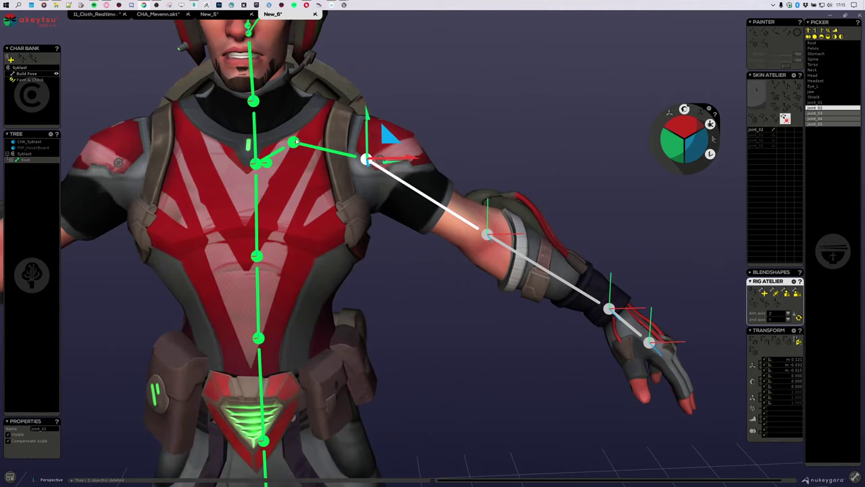
{"action": "middle_click_drag", "start_coordinate": [472, 163], "coordinate": [419, 146]}
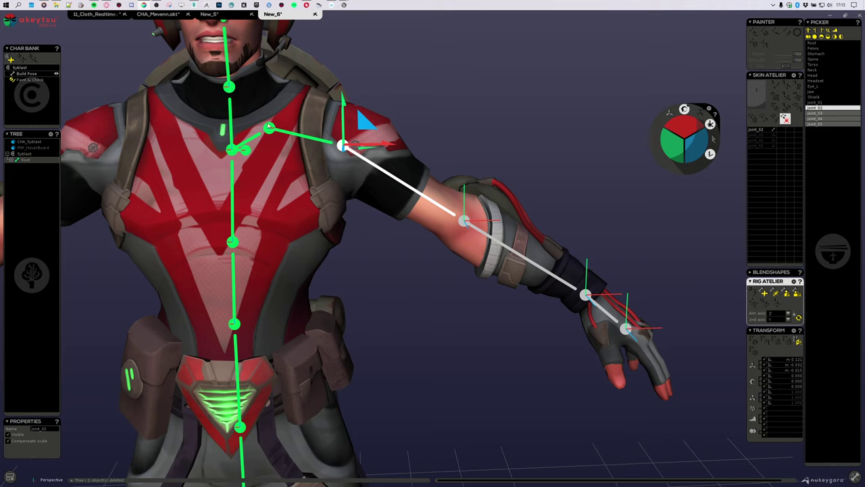
{"action": "left_click", "coordinate": [270, 129]}
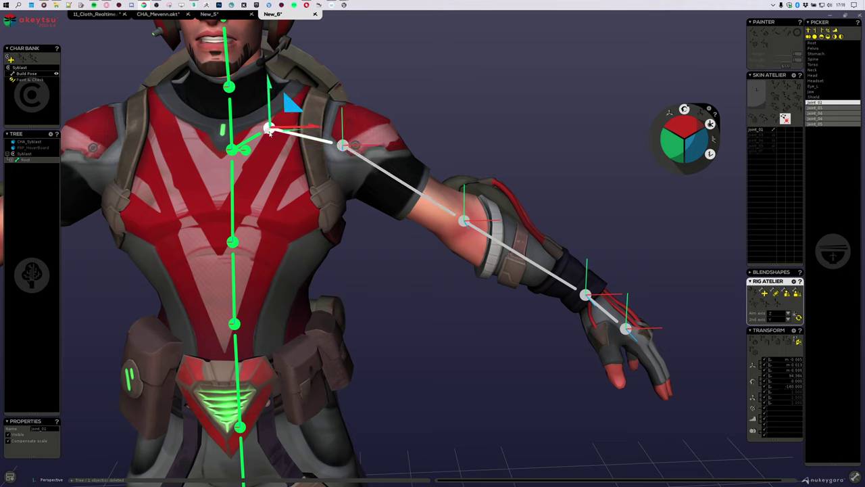
{"action": "left_click", "coordinate": [344, 146]}
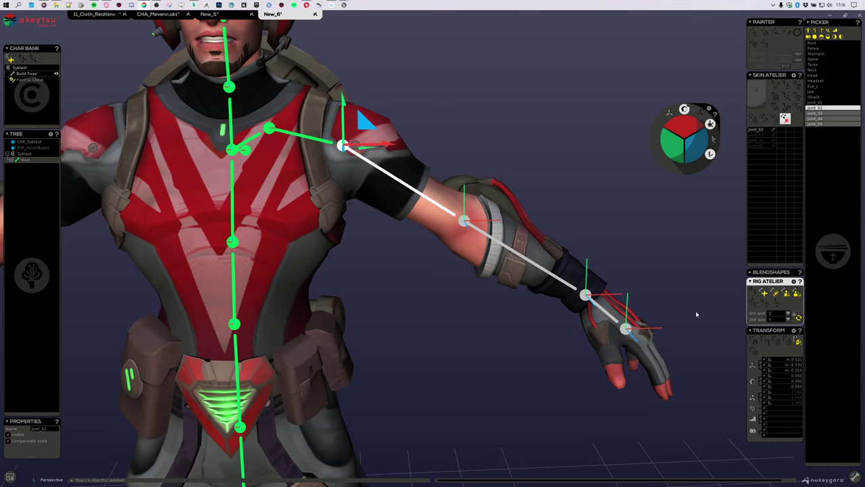
{"action": "left_click", "coordinate": [798, 317]}
Delete the end joint on the back of the left hand
{"action": "middle_click_drag", "start_coordinate": [634, 250], "coordinate": [435, 178]}
{"action": "left_click", "coordinate": [429, 257]}
{"action": "key", "text": "Delete"}
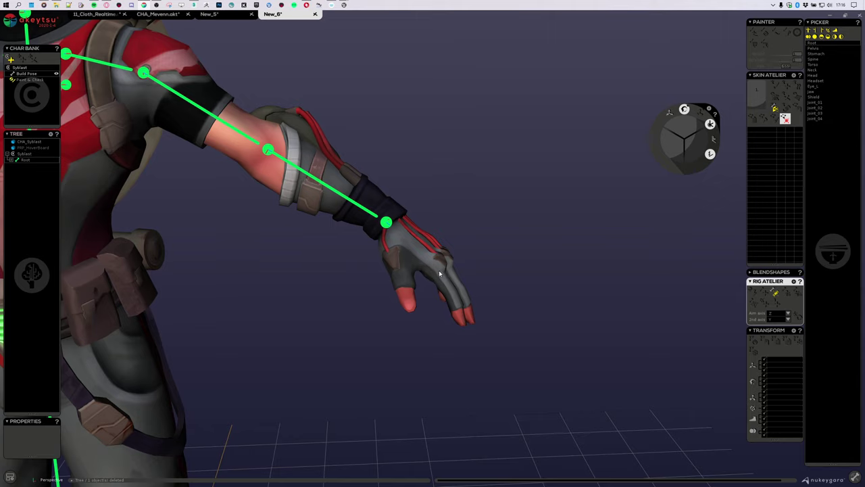
Twist the left wrist joint about its aim axis to line up with the hand, with Z rotation about 83.6°
{"action": "left_click", "coordinate": [386, 224]}
{"action": "left_click_drag", "start_coordinate": [579, 209], "coordinate": [534, 218], "text": "alt"}
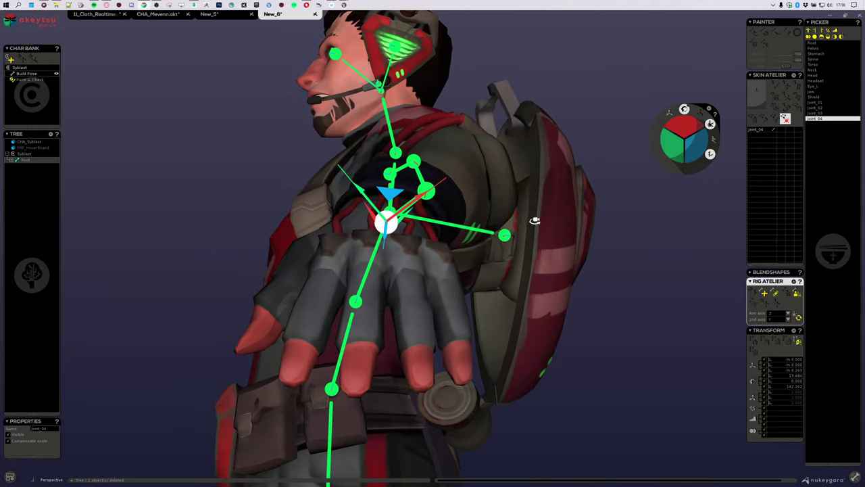
{"action": "left_click_drag", "start_coordinate": [703, 148], "coordinate": [704, 155]}
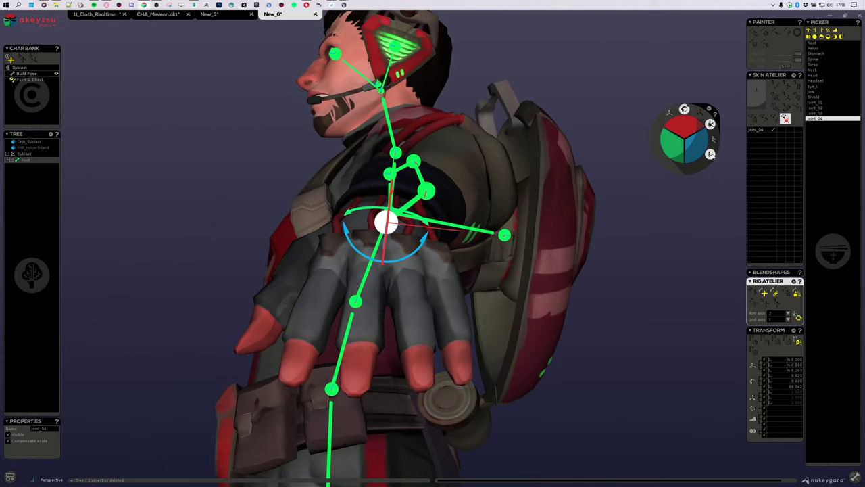
{"action": "left_click", "coordinate": [711, 154]}
{"action": "key", "text": "w"}
{"action": "mouse_move", "coordinate": [457, 183]}
{"action": "left_mouse_down", "text": "alt"}
{"action": "mouse_move", "coordinate": [432, 217]}
{"action": "mouse_move", "coordinate": [475, 222]}
{"action": "mouse_move", "coordinate": [475, 250]}
{"action": "mouse_move", "coordinate": [579, 227]}
{"action": "mouse_move", "coordinate": [487, 257]}
{"action": "mouse_move", "coordinate": [521, 280]}
{"action": "mouse_move", "coordinate": [542, 266]}
{"action": "mouse_move", "coordinate": [552, 244]}
{"action": "mouse_move", "coordinate": [669, 191]}
{"action": "mouse_move", "coordinate": [615, 281]}
{"action": "mouse_move", "coordinate": [529, 299]}
{"action": "mouse_move", "coordinate": [535, 258]}
{"action": "mouse_move", "coordinate": [551, 226]}
{"action": "mouse_move", "coordinate": [631, 236]}
{"action": "mouse_move", "coordinate": [657, 256]}
{"action": "mouse_move", "coordinate": [639, 349]}
{"action": "mouse_move", "coordinate": [473, 142]}
{"action": "mouse_move", "coordinate": [471, 176]}
{"action": "mouse_move", "coordinate": [456, 192]}
{"action": "left_mouse_up", "text": "alt"}
Twist the left elbow joint about its aim axis to match the arm's bending direction, with Z rotation about -82.5°
{"action": "left_click", "coordinate": [399, 185]}
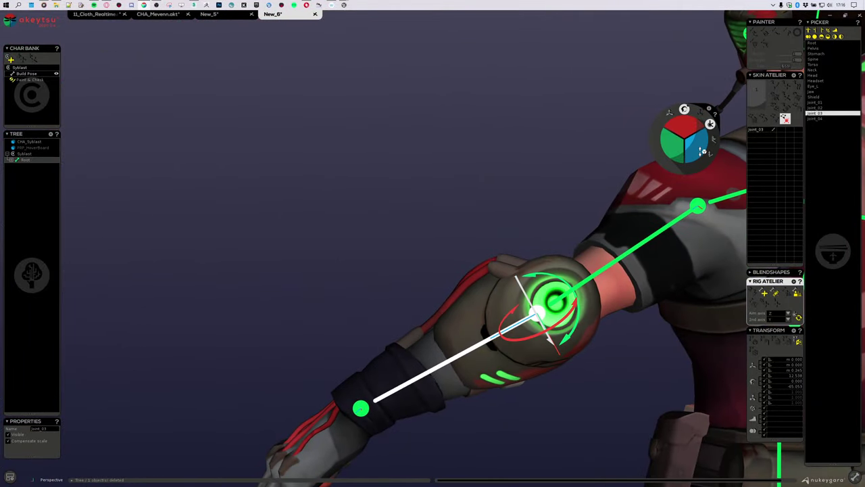
{"action": "left_click_drag", "start_coordinate": [699, 146], "coordinate": [694, 139]}
{"action": "scroll", "coordinate": [513, 203], "scroll_direction": "down", "scroll_amount": 5}
{"action": "left_click_drag", "start_coordinate": [484, 203], "coordinate": [625, 263], "text": "alt"}
{"action": "left_click_drag", "start_coordinate": [564, 227], "coordinate": [535, 211], "text": "alt"}
{"action": "left_click_drag", "start_coordinate": [697, 155], "coordinate": [695, 157]}
{"action": "left_click_drag", "start_coordinate": [612, 193], "coordinate": [569, 228], "text": "alt"}
{"action": "scroll", "coordinate": [569, 228], "scroll_direction": "up", "scroll_amount": 3}
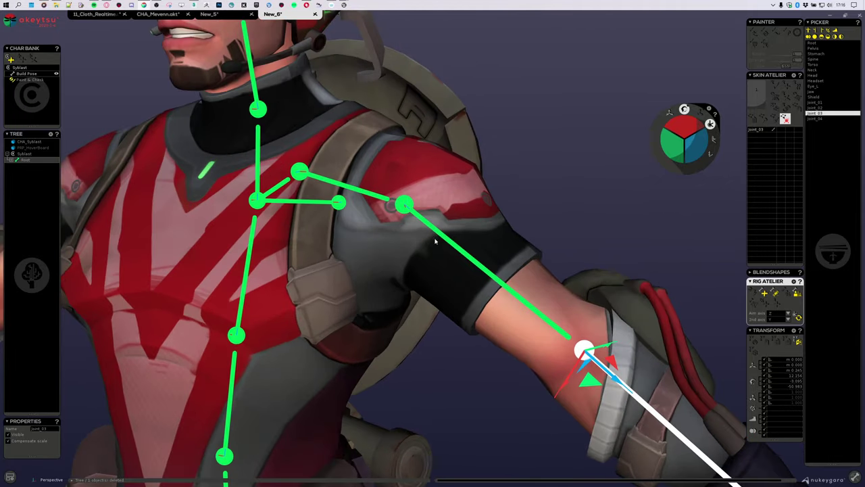
Twist the left shoulder joint about its aim axis to align with the upper arm, with Z rotation about -58.7°
{"action": "left_click", "coordinate": [405, 204]}
{"action": "left_click_drag", "start_coordinate": [508, 234], "coordinate": [446, 234], "text": "alt"}
{"action": "left_click_drag", "start_coordinate": [698, 146], "coordinate": [689, 132]}
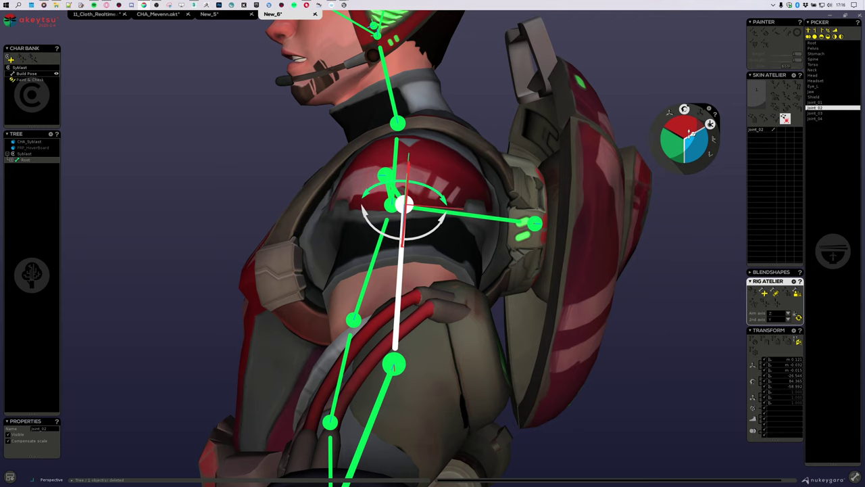
{"action": "scroll", "coordinate": [589, 166], "scroll_direction": "down", "scroll_amount": 3}
{"action": "left_click_drag", "start_coordinate": [589, 166], "coordinate": [587, 213], "text": "alt"}
{"action": "middle_click_drag", "start_coordinate": [586, 212], "coordinate": [521, 156], "text": "alt"}
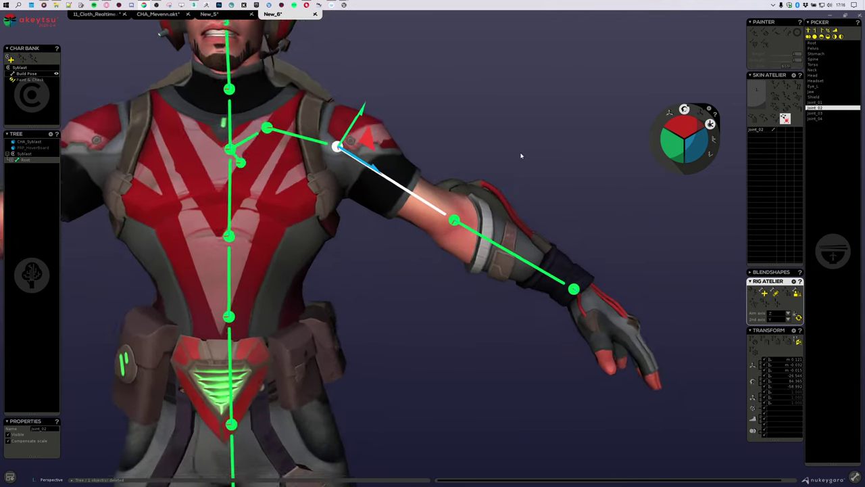
Examine the axes and placement of the left wrist, elbow and shoulder joints from several angles
{"action": "scroll", "coordinate": [522, 157], "scroll_direction": "down", "scroll_amount": 3}
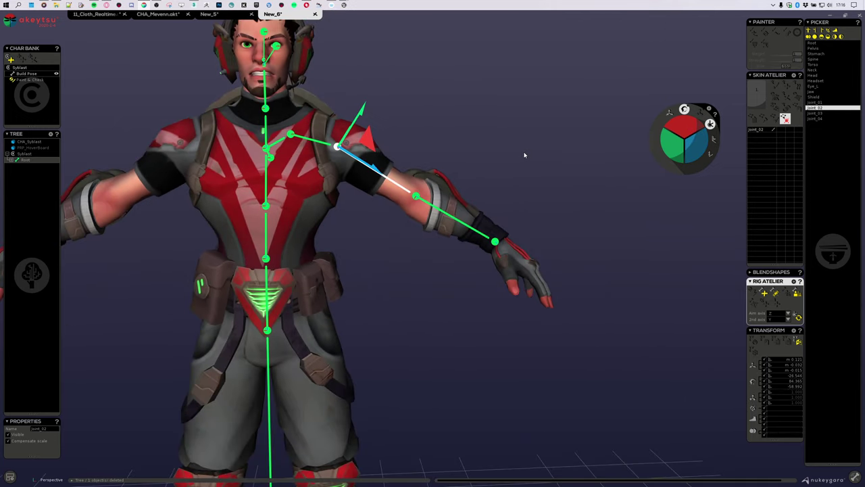
{"action": "left_click", "coordinate": [495, 243]}
{"action": "middle_click_drag", "start_coordinate": [590, 191], "coordinate": [466, 152], "text": "alt"}
{"action": "scroll", "coordinate": [463, 159], "scroll_direction": "up", "scroll_amount": 4}
{"action": "left_click_drag", "start_coordinate": [575, 178], "coordinate": [589, 245], "text": "alt"}
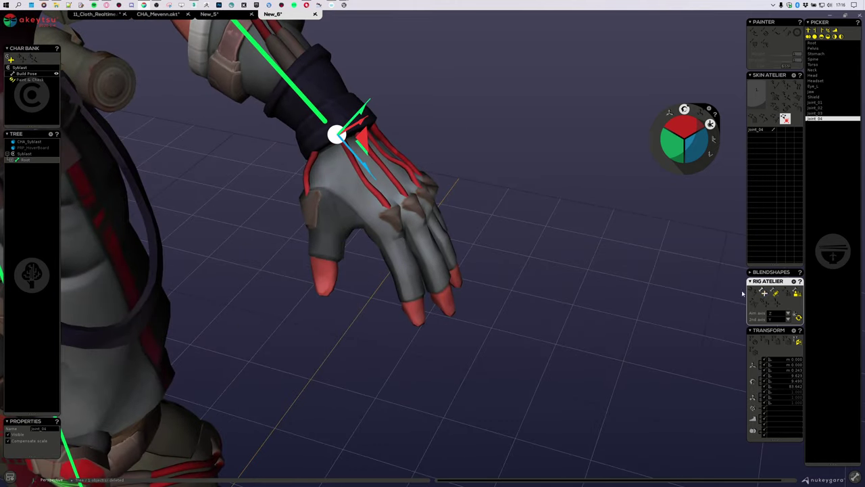
{"action": "middle_click_drag", "start_coordinate": [367, 71], "coordinate": [404, 225], "text": "alt"}
{"action": "scroll", "coordinate": [403, 226], "scroll_direction": "down", "scroll_amount": 4}
{"action": "left_click", "coordinate": [309, 174]}
{"action": "middle_click_drag", "start_coordinate": [361, 89], "coordinate": [404, 146], "text": "alt"}
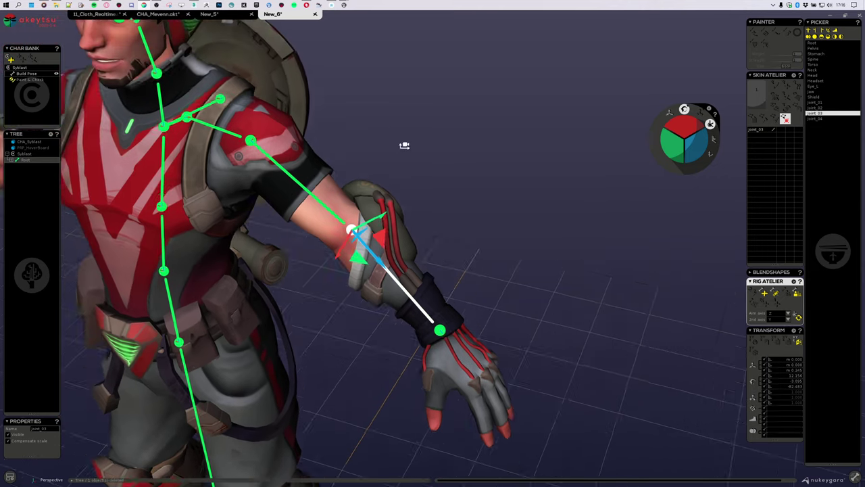
{"action": "left_click_drag", "start_coordinate": [404, 145], "coordinate": [454, 194], "text": "alt"}
{"action": "scroll", "coordinate": [453, 196], "scroll_direction": "up", "scroll_amount": 2}
{"action": "left_click", "coordinate": [281, 183]}
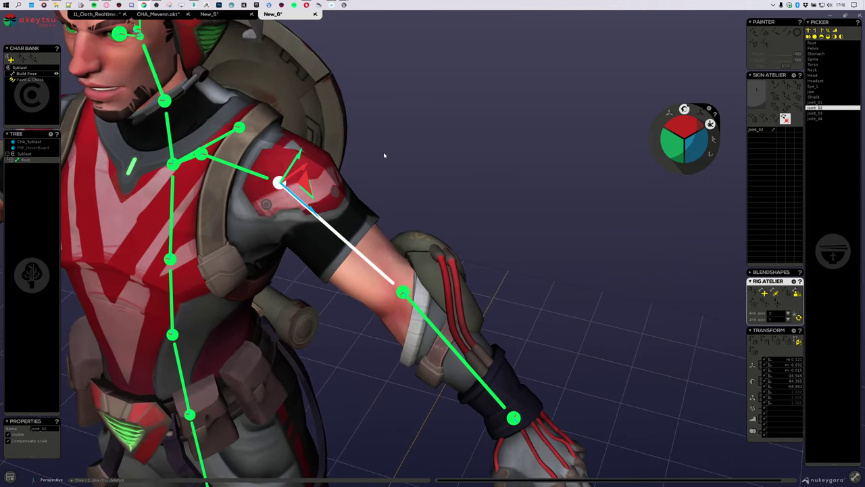
{"action": "left_click_drag", "start_coordinate": [383, 154], "coordinate": [301, 194], "text": "alt"}
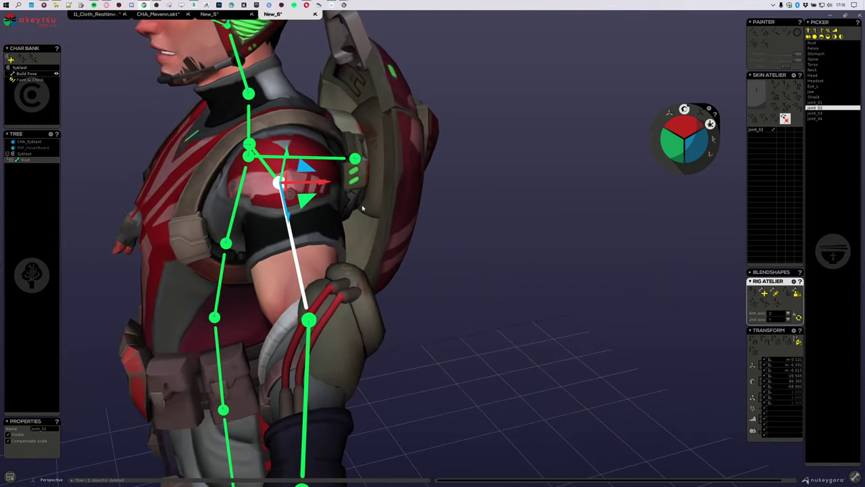
{"action": "mouse_move", "coordinate": [367, 208]}
{"action": "left_mouse_down", "text": "alt"}
{"action": "mouse_move", "coordinate": [456, 201]}
{"action": "mouse_move", "coordinate": [402, 191]}
{"action": "mouse_move", "coordinate": [366, 202]}
{"action": "left_mouse_up", "text": "alt"}
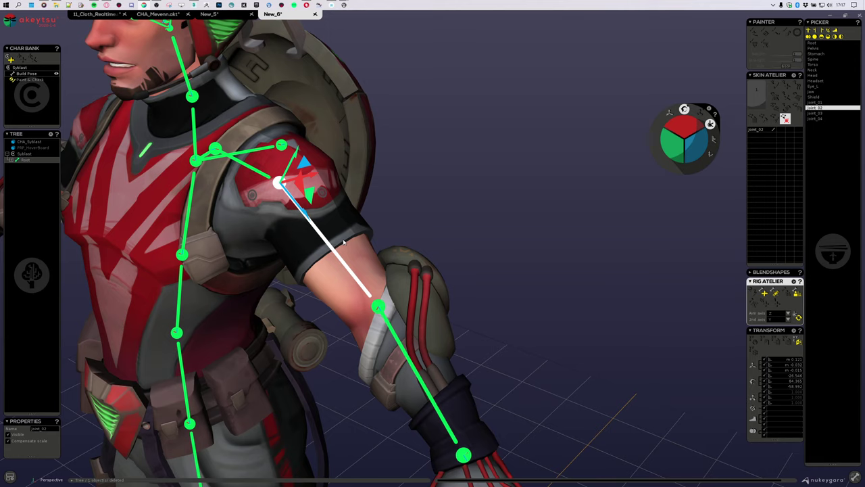
{"action": "left_click_drag", "start_coordinate": [344, 242], "coordinate": [404, 213], "text": "alt"}
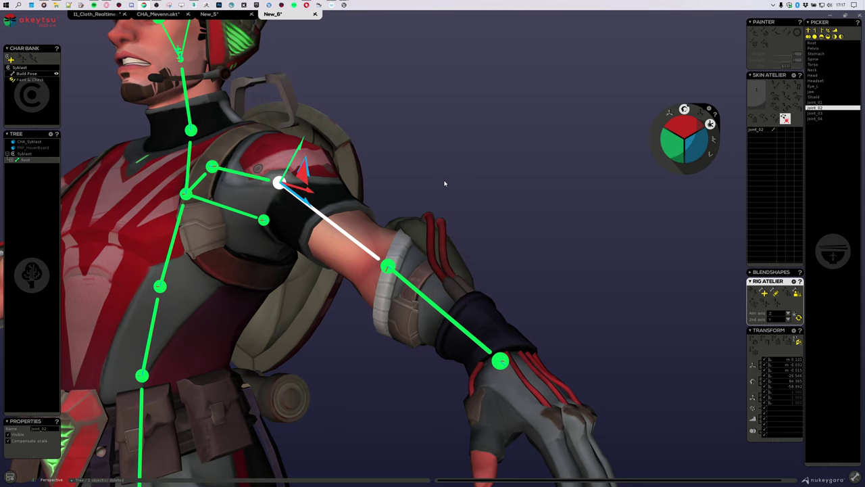
{"action": "left_click_drag", "start_coordinate": [286, 213], "coordinate": [295, 201], "text": "alt"}
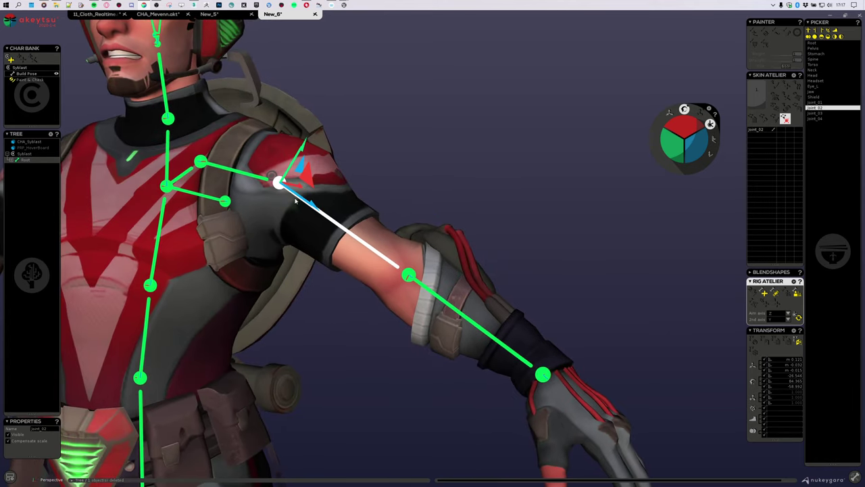
{"action": "left_click", "coordinate": [408, 276]}
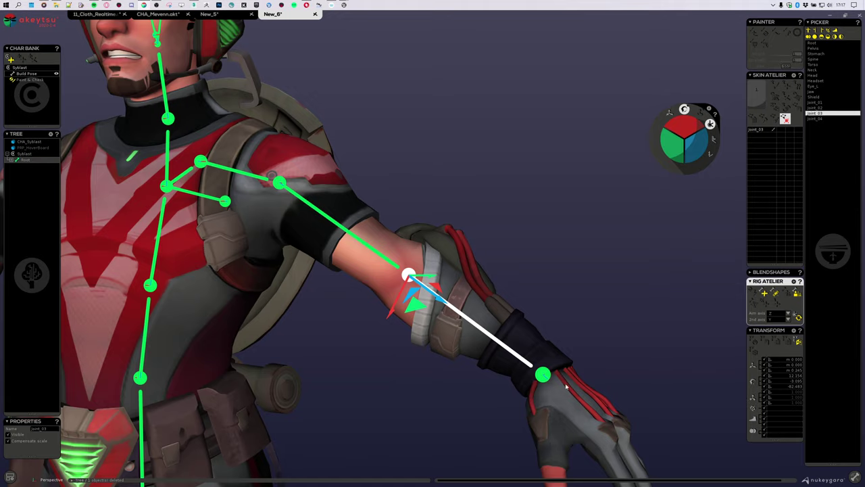
{"action": "left_click", "coordinate": [543, 375]}
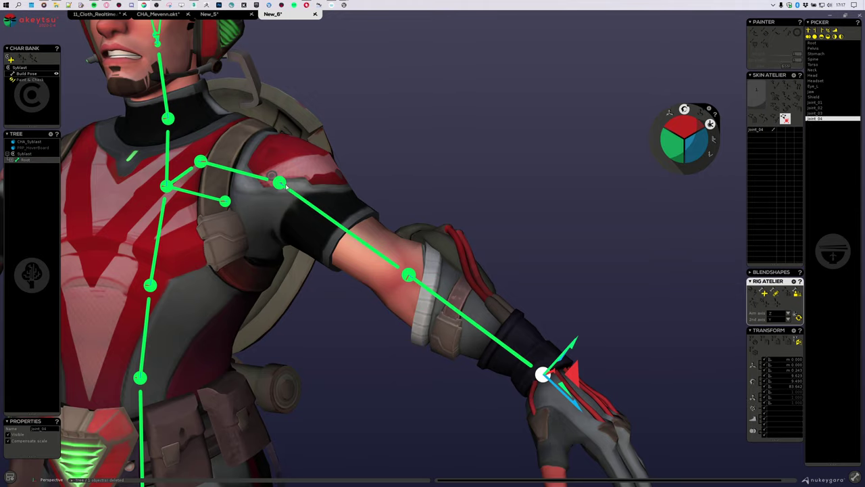
{"action": "left_click", "coordinate": [281, 184]}
{"action": "left_click_drag", "start_coordinate": [392, 182], "coordinate": [314, 171], "text": "alt"}
{"action": "left_click_drag", "start_coordinate": [362, 246], "coordinate": [474, 232], "text": "alt"}
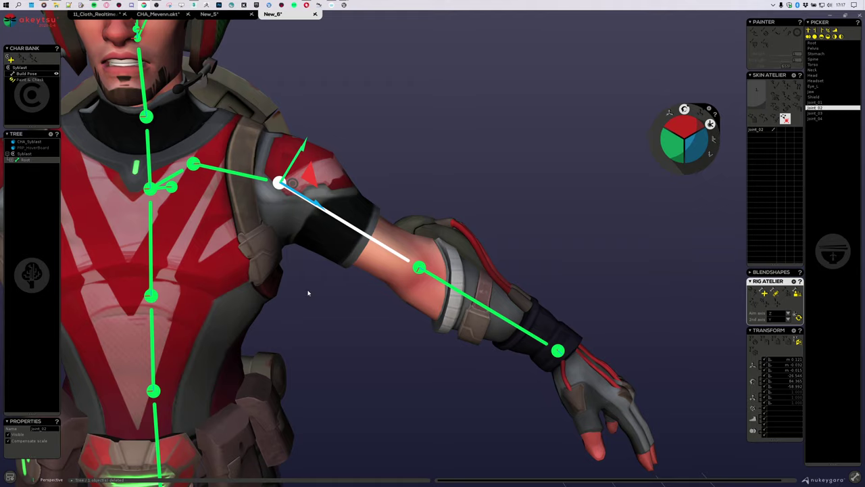
{"action": "left_click_drag", "start_coordinate": [307, 293], "coordinate": [260, 170], "text": "alt"}
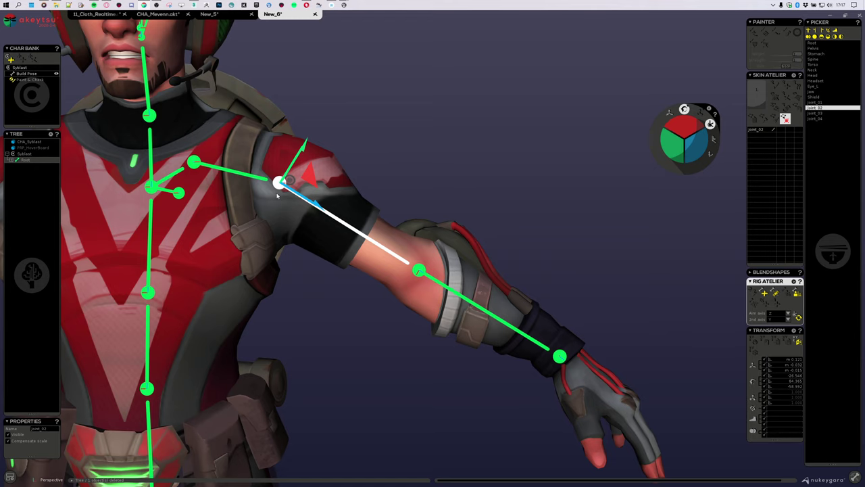
{"action": "left_click_drag", "start_coordinate": [320, 248], "coordinate": [296, 245], "text": "alt"}
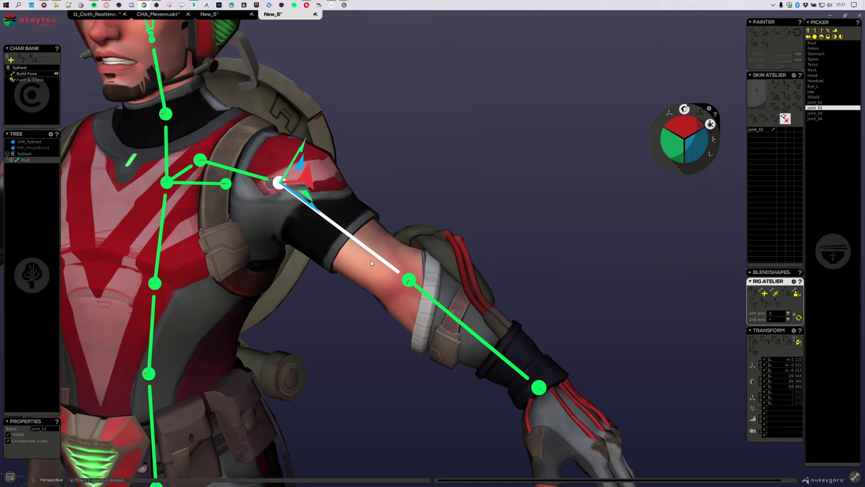
Try a small sideways shift of the left elbow joint
{"action": "left_click", "coordinate": [409, 282]}
{"action": "left_click_drag", "start_coordinate": [484, 191], "coordinate": [410, 190], "text": "alt"}
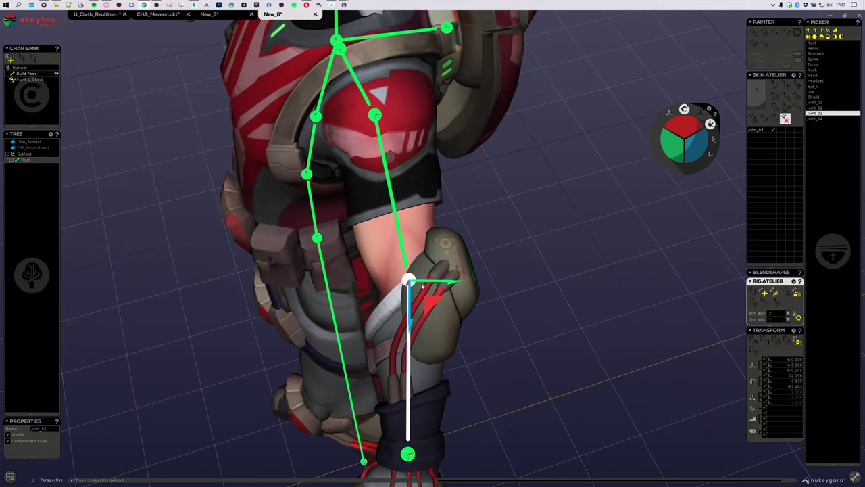
{"action": "left_click_drag", "start_coordinate": [448, 287], "coordinate": [389, 296], "text": "alt"}
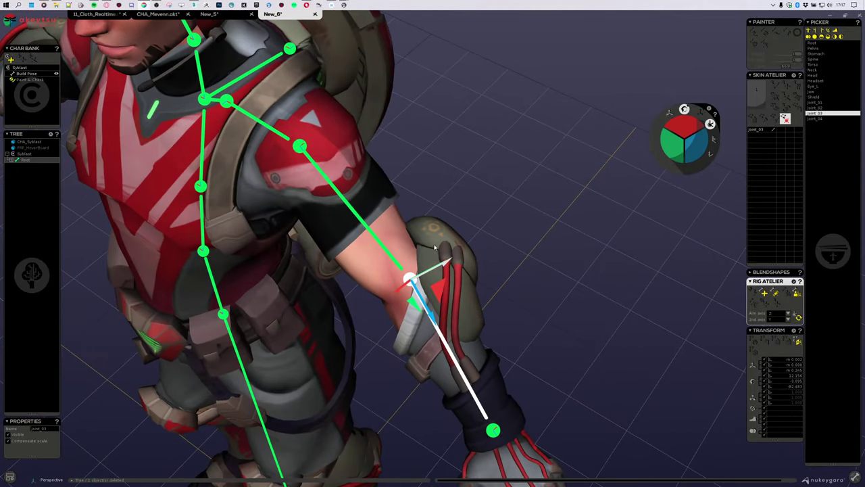
{"action": "left_click_drag", "start_coordinate": [399, 293], "coordinate": [375, 336], "text": "alt"}
Add a chain of three left thumb joints under the wrist joint, at the thumb's base, middle and last knuckle, and finish the chain
{"action": "middle_click_drag", "start_coordinate": [654, 338], "coordinate": [450, 222], "text": "alt"}
{"action": "scroll", "coordinate": [451, 222], "scroll_direction": "up", "scroll_amount": 3}
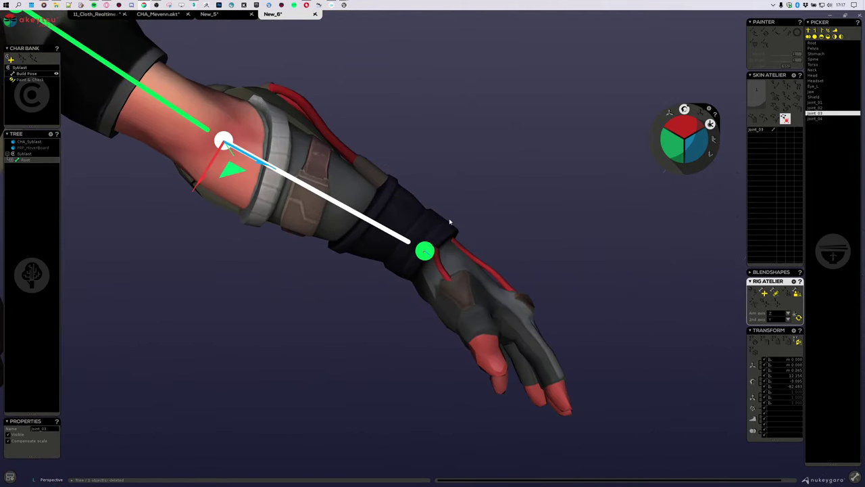
{"action": "left_click", "coordinate": [426, 254]}
{"action": "left_click_drag", "start_coordinate": [426, 255], "coordinate": [548, 253], "text": "alt"}
{"action": "middle_click_drag", "start_coordinate": [548, 254], "coordinate": [518, 180], "text": "alt"}
{"action": "scroll", "coordinate": [517, 180], "scroll_direction": "up", "scroll_amount": 3}
{"action": "left_click_drag", "start_coordinate": [518, 179], "coordinate": [522, 225], "text": "alt"}
{"action": "left_click", "coordinate": [763, 292]}
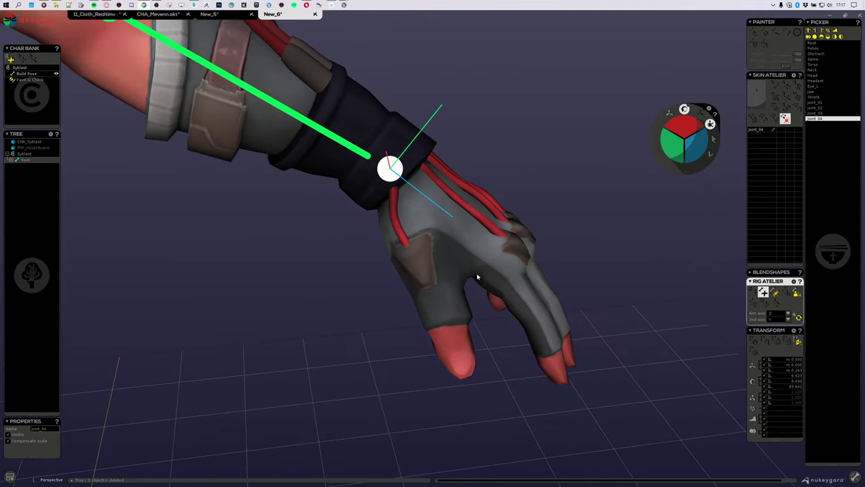
{"action": "left_click_drag", "start_coordinate": [508, 244], "coordinate": [412, 261], "text": "alt"}
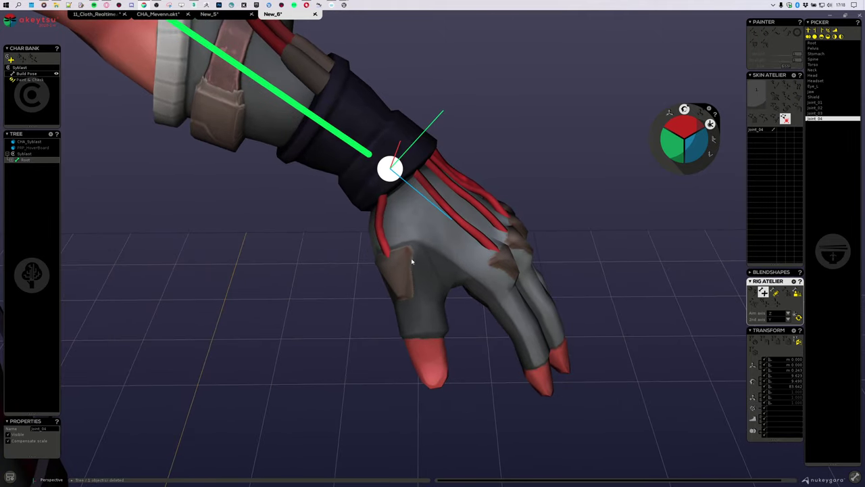
{"action": "left_click", "coordinate": [399, 235]}
{"action": "mouse_move", "coordinate": [430, 303]}
{"action": "middle_mouse_down"}
{"action": "mouse_move", "coordinate": [429, 292]}
{"action": "mouse_move", "coordinate": [450, 329]}
{"action": "mouse_move", "coordinate": [435, 316]}
{"action": "middle_mouse_up"}
{"action": "left_click", "coordinate": [415, 302]}
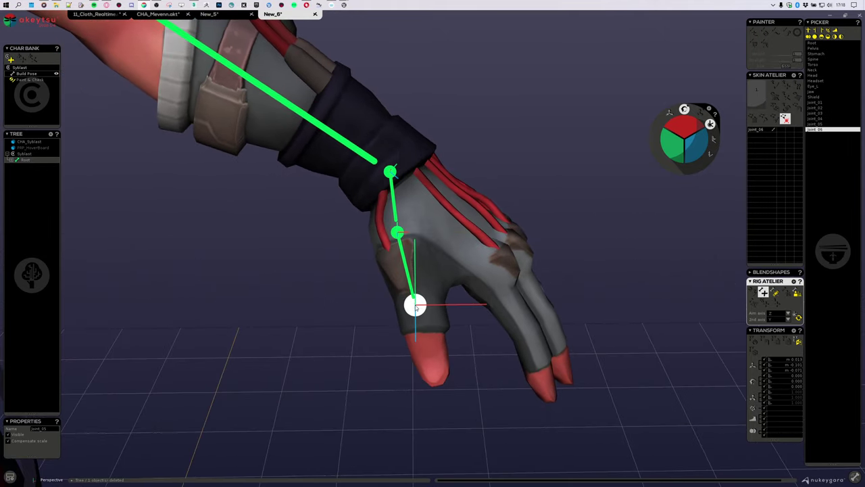
{"action": "left_click", "coordinate": [426, 343]}
{"action": "middle_click_drag", "start_coordinate": [426, 343], "coordinate": [408, 163]}
{"action": "left_click", "coordinate": [404, 184]}
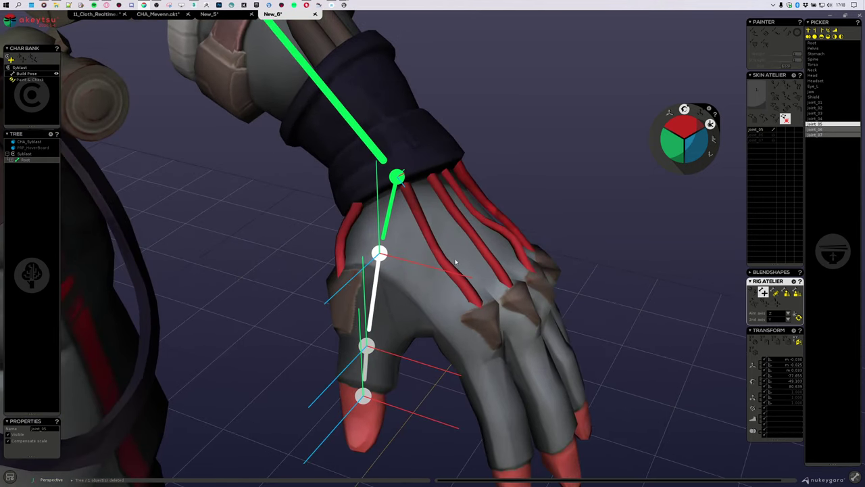
{"action": "left_click", "coordinate": [353, 403]}
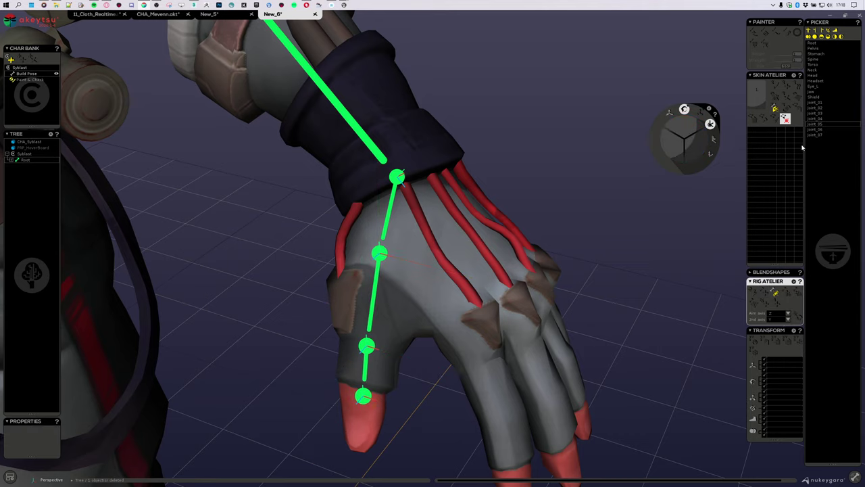
Check the placement of the last two left thumb joints inside the mesh
{"action": "left_click", "coordinate": [814, 134]}
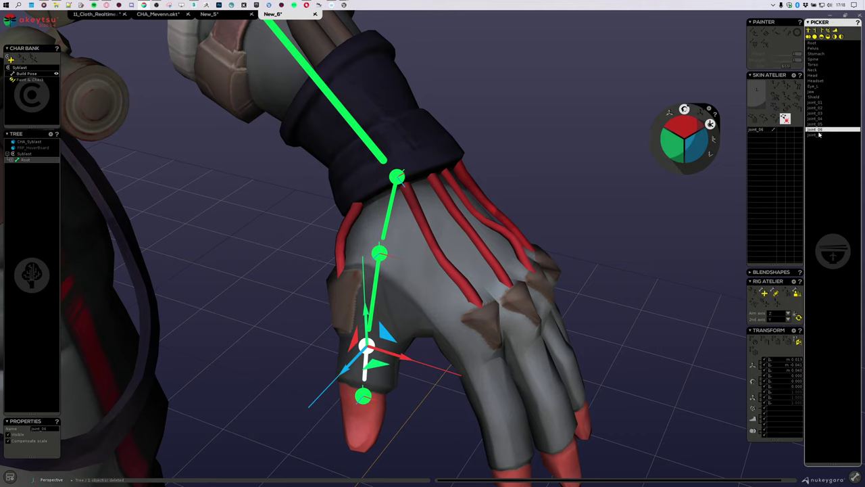
{"action": "left_click", "coordinate": [358, 442]}
{"action": "left_click", "coordinate": [363, 398]}
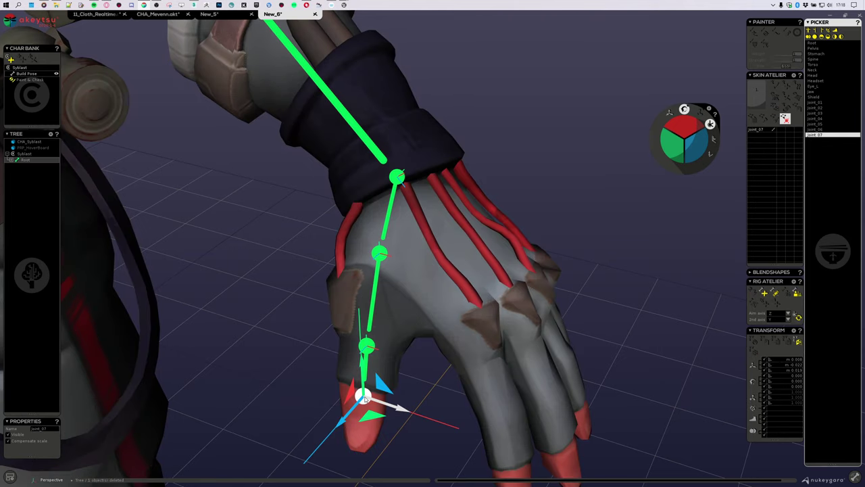
{"action": "left_click_drag", "start_coordinate": [730, 338], "coordinate": [643, 347], "text": "alt"}
{"action": "middle_click_drag", "start_coordinate": [643, 348], "coordinate": [605, 255], "text": "alt"}
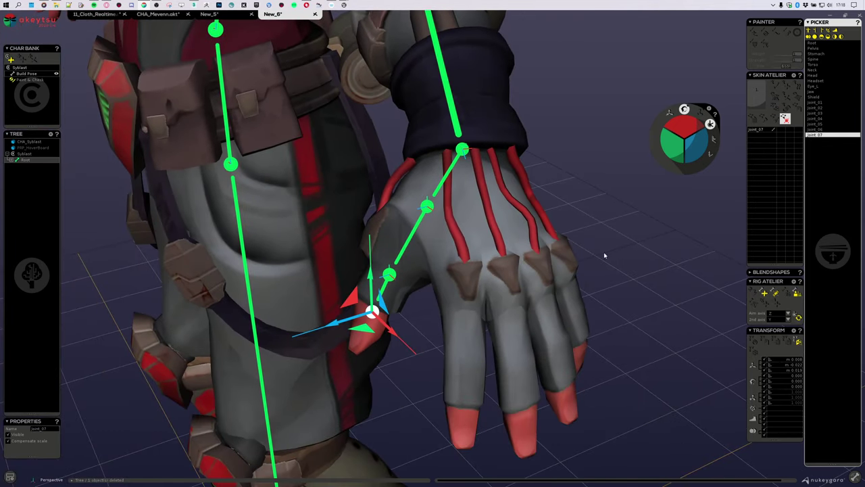
{"action": "left_click", "coordinate": [467, 150]}
{"action": "left_click", "coordinate": [763, 292]}
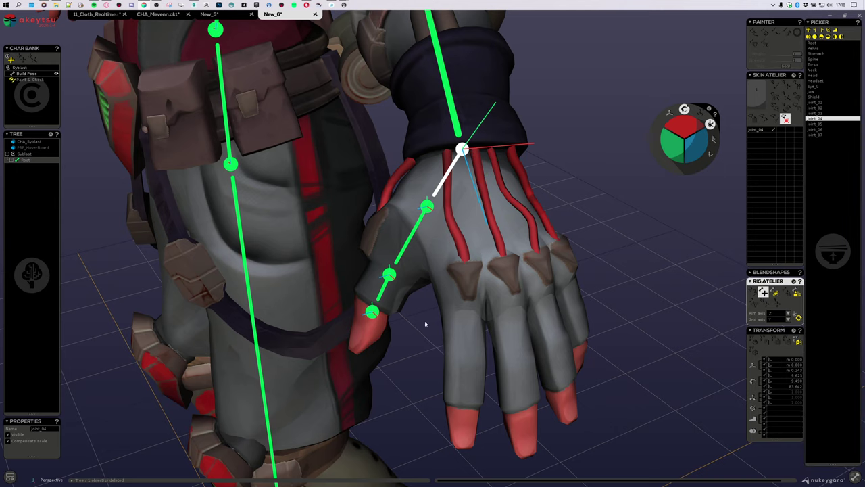
{"action": "left_click_drag", "start_coordinate": [461, 270], "coordinate": [472, 311], "text": "alt"}
{"action": "middle_click_drag", "start_coordinate": [448, 286], "coordinate": [453, 288]}
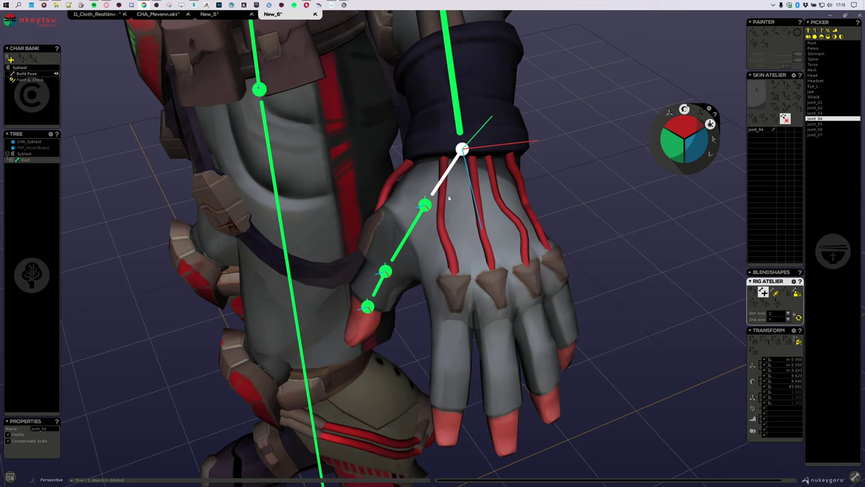
{"action": "left_click", "coordinate": [449, 196]}
{"action": "left_click", "coordinate": [450, 283]}
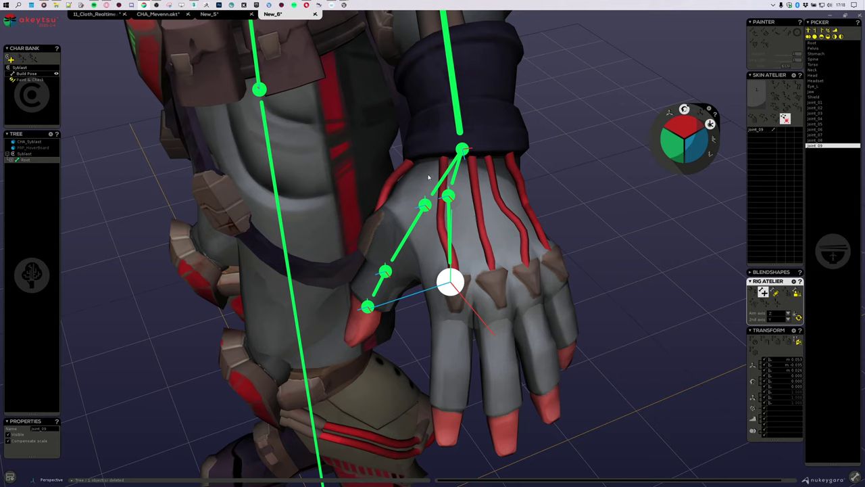
{"action": "key", "text": "Delete"}
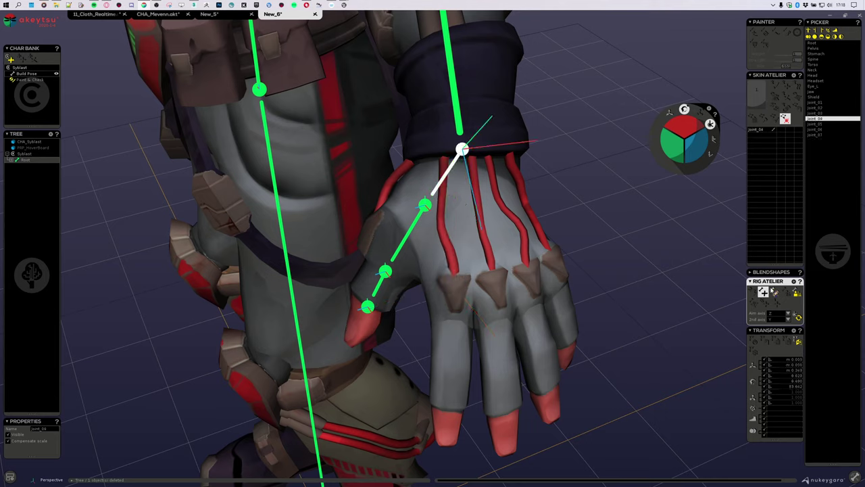
Add a chain of three left index finger joints under the wrist joint, at the base, middle and last knuckles
{"action": "left_click", "coordinate": [452, 279]}
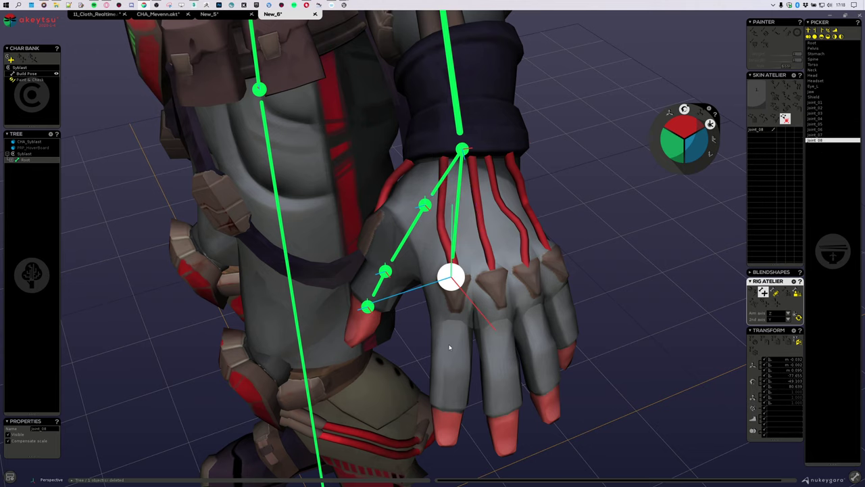
{"action": "middle_click_drag", "start_coordinate": [449, 335], "coordinate": [466, 185]}
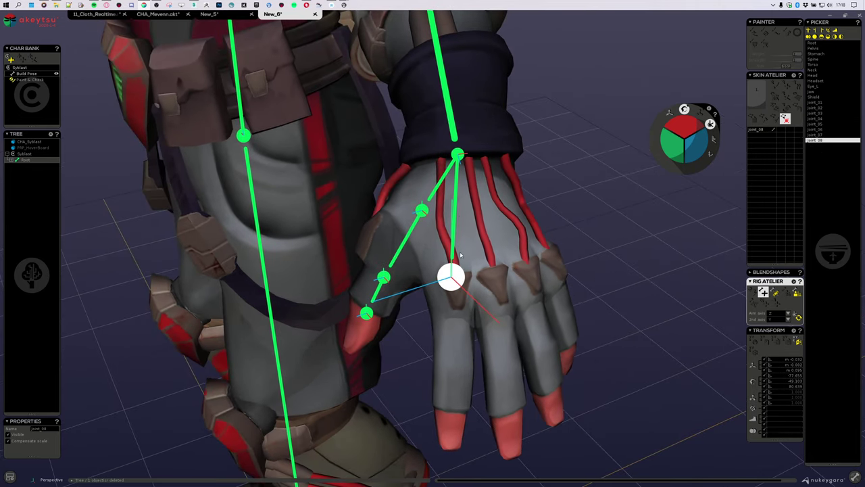
{"action": "middle_click_drag", "start_coordinate": [442, 282], "coordinate": [469, 292]}
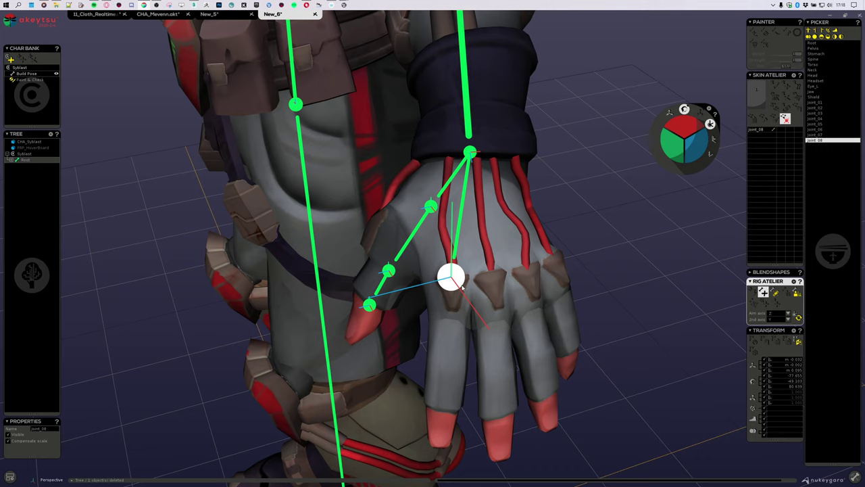
{"action": "middle_click_drag", "start_coordinate": [456, 282], "coordinate": [509, 318]}
{"action": "left_click", "coordinate": [461, 324]}
{"action": "left_click", "coordinate": [457, 369]}
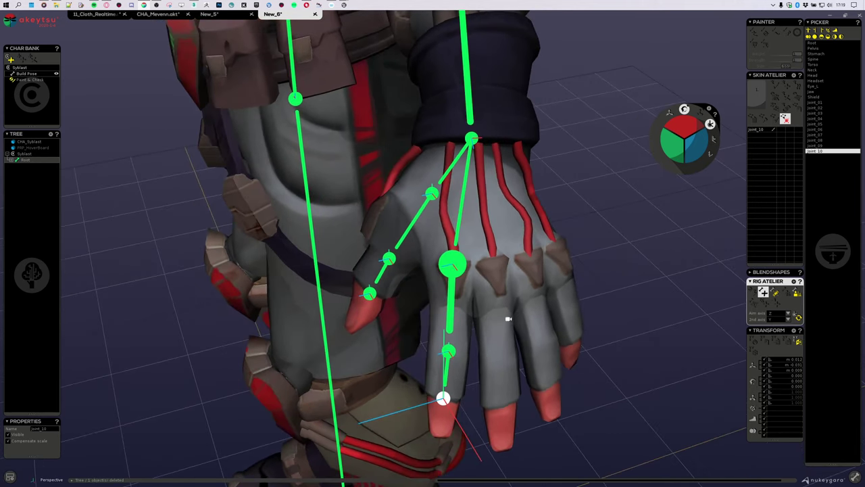
Add a chain of three left middle finger joints under the wrist joint, at the base, middle and last knuckles
{"action": "double_click", "coordinate": [473, 141]}
{"action": "left_click", "coordinate": [825, 125]}
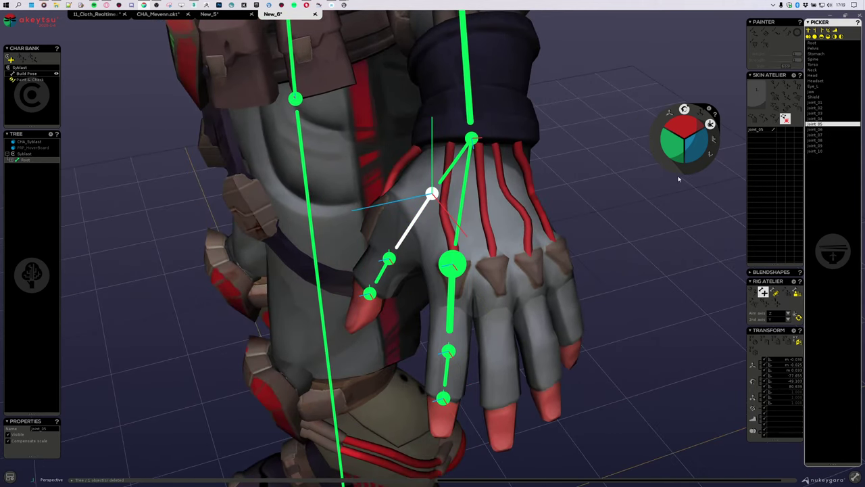
{"action": "left_click", "coordinate": [472, 139]}
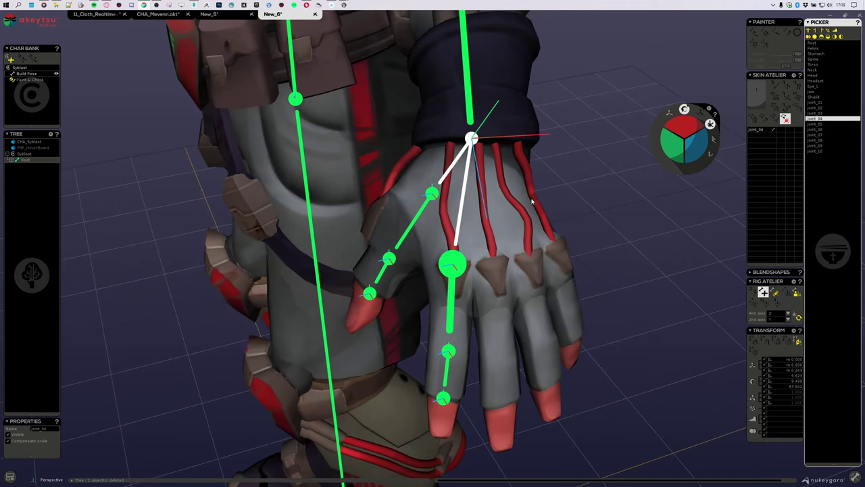
{"action": "left_click", "coordinate": [490, 272]}
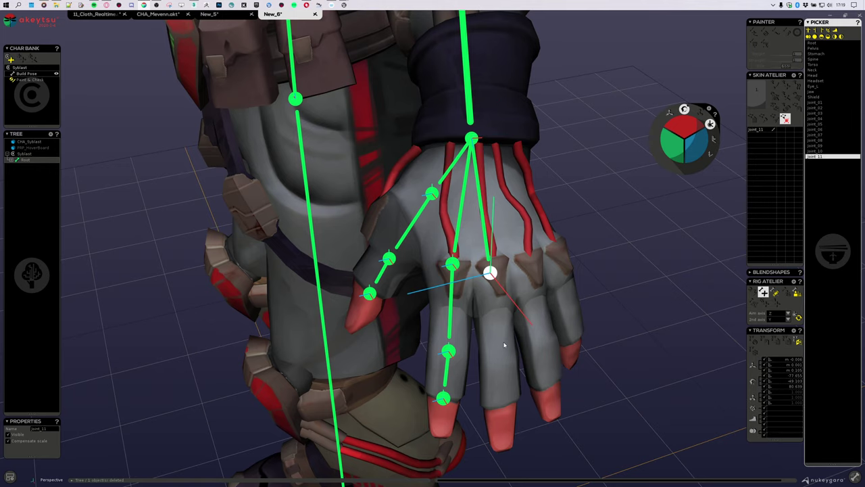
{"action": "mouse_move", "coordinate": [512, 339]}
{"action": "left_mouse_down", "text": "alt"}
{"action": "mouse_move", "coordinate": [532, 328]}
{"action": "mouse_move", "coordinate": [511, 340]}
{"action": "left_mouse_up", "text": "alt"}
{"action": "left_click", "coordinate": [495, 353]}
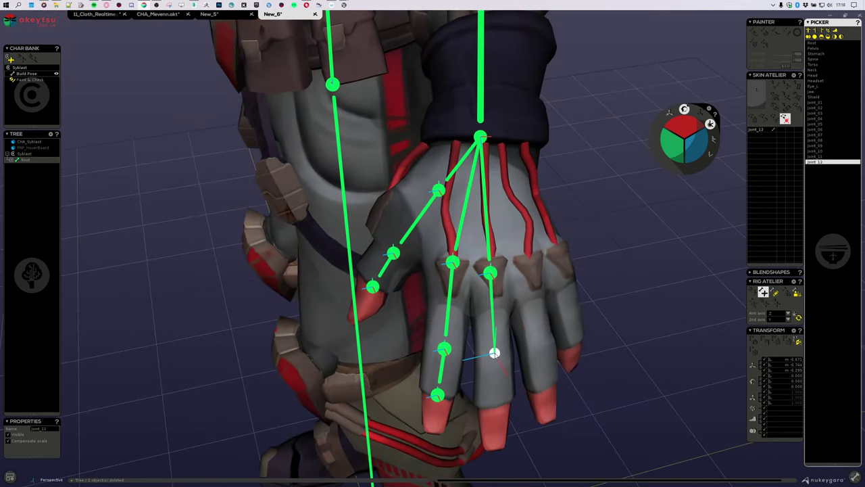
{"action": "middle_click_drag", "start_coordinate": [494, 404], "coordinate": [497, 405]}
{"action": "left_click", "coordinate": [494, 406]}
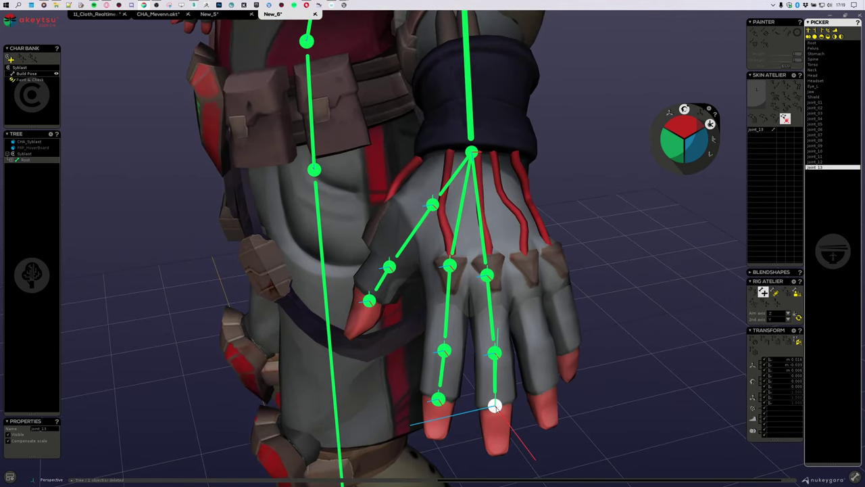
Add a chain of three left ring finger joints under the wrist joint, at the base, middle and last knuckles
{"action": "mouse_move", "coordinate": [577, 356]}
{"action": "middle_mouse_down"}
{"action": "mouse_move", "coordinate": [563, 362]}
{"action": "mouse_move", "coordinate": [571, 355]}
{"action": "middle_mouse_up"}
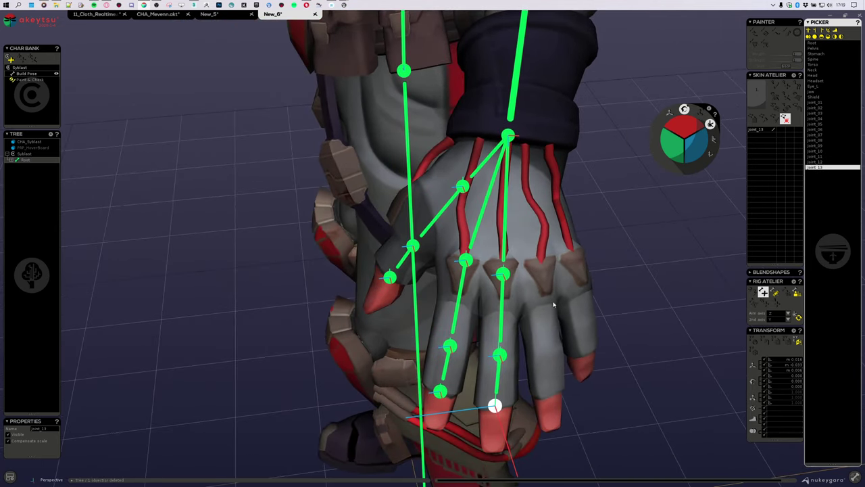
{"action": "middle_click_drag", "start_coordinate": [553, 306], "coordinate": [548, 240]}
{"action": "left_click", "coordinate": [818, 119]}
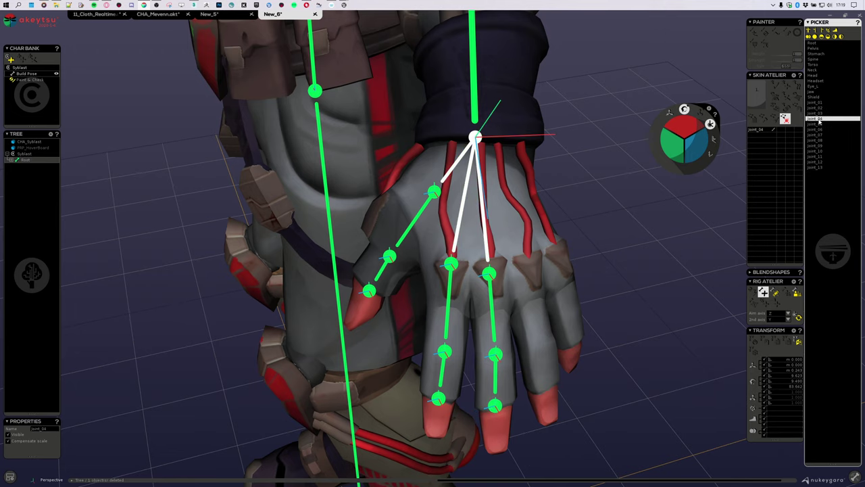
{"action": "middle_click_drag", "start_coordinate": [643, 292], "coordinate": [437, 331]}
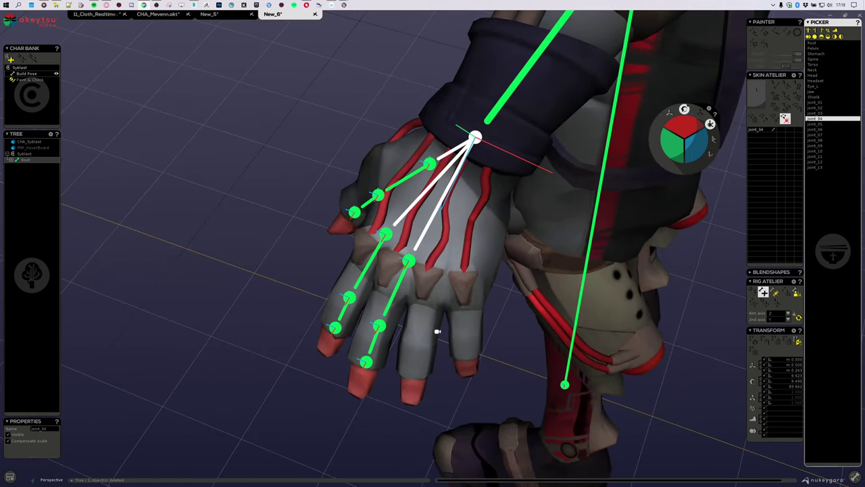
{"action": "left_click", "coordinate": [428, 277]}
{"action": "middle_click_drag", "start_coordinate": [428, 277], "coordinate": [426, 316]}
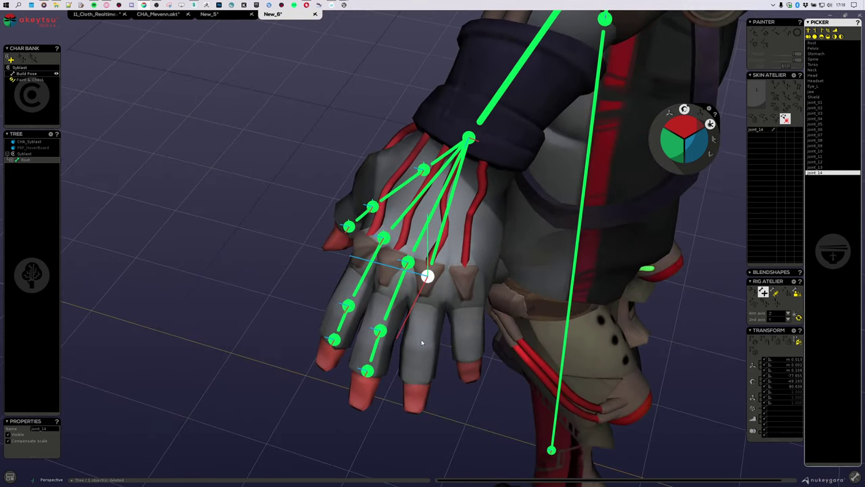
{"action": "left_click", "coordinate": [420, 342]}
{"action": "left_click", "coordinate": [415, 383]}
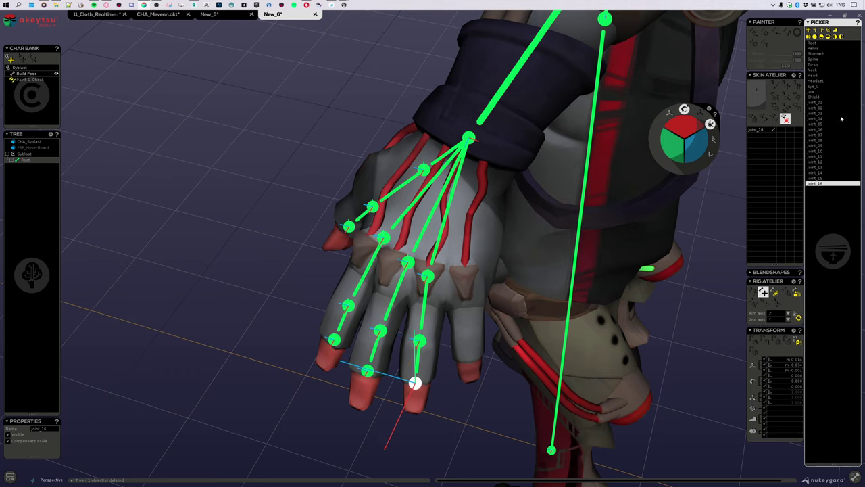
Add a chain of three left little finger joints under the wrist joint, at its knuckles, and finish the chain
{"action": "left_click", "coordinate": [818, 118]}
{"action": "middle_click_drag", "start_coordinate": [476, 313], "coordinate": [462, 297]}
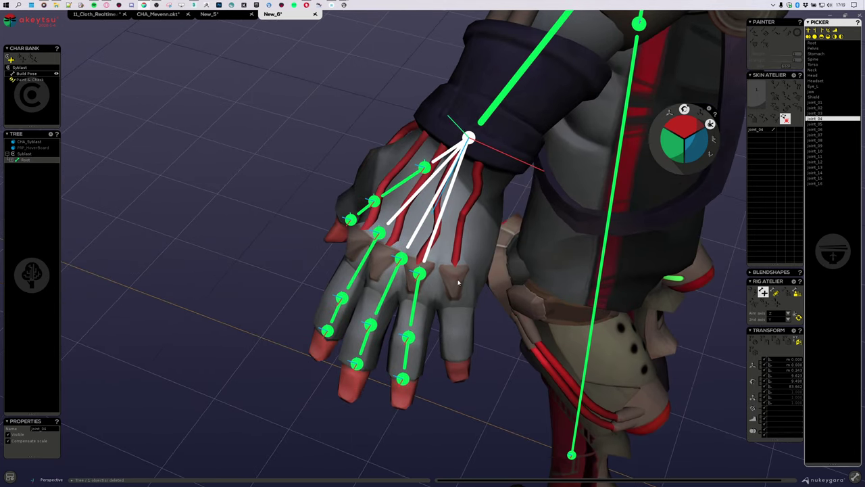
{"action": "left_click", "coordinate": [454, 277]}
{"action": "left_click", "coordinate": [455, 334]}
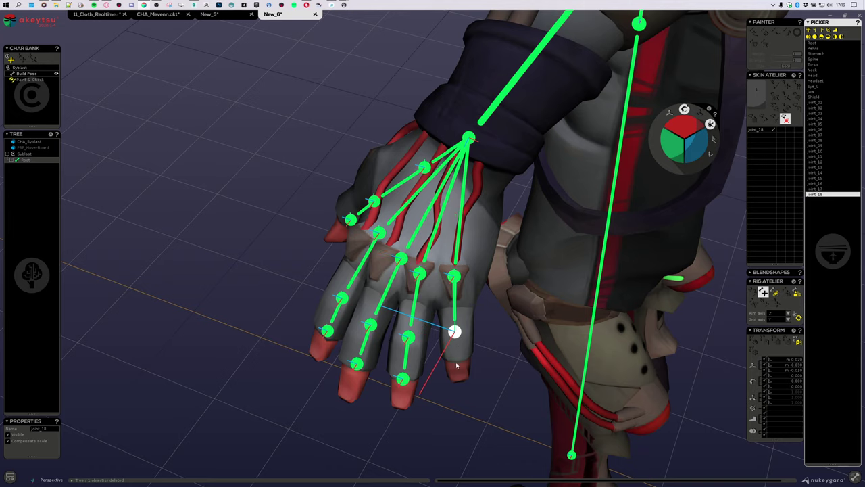
{"action": "left_click", "coordinate": [457, 355]}
Adjust the depth of the left middle, ring and little finger base joints inside their knuckles, as seen from the side
{"action": "middle_click_drag", "start_coordinate": [498, 369], "coordinate": [522, 227]}
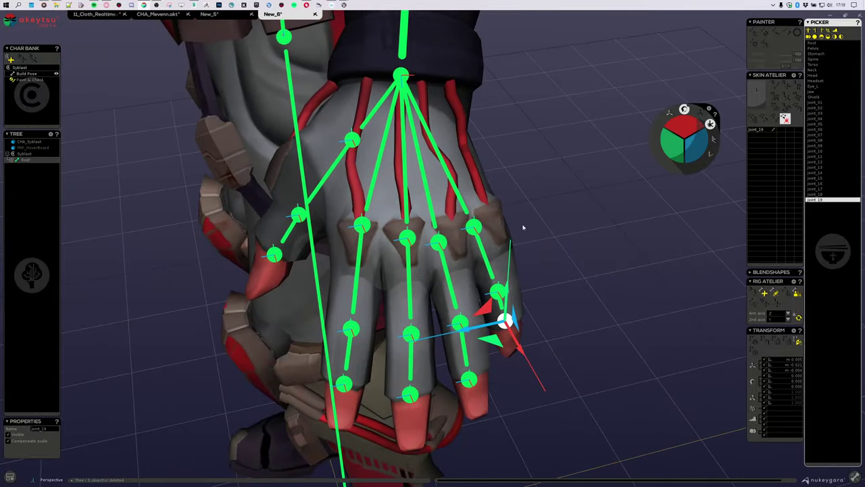
{"action": "left_click", "coordinate": [408, 237]}
{"action": "middle_click_drag", "start_coordinate": [408, 237], "coordinate": [426, 212]}
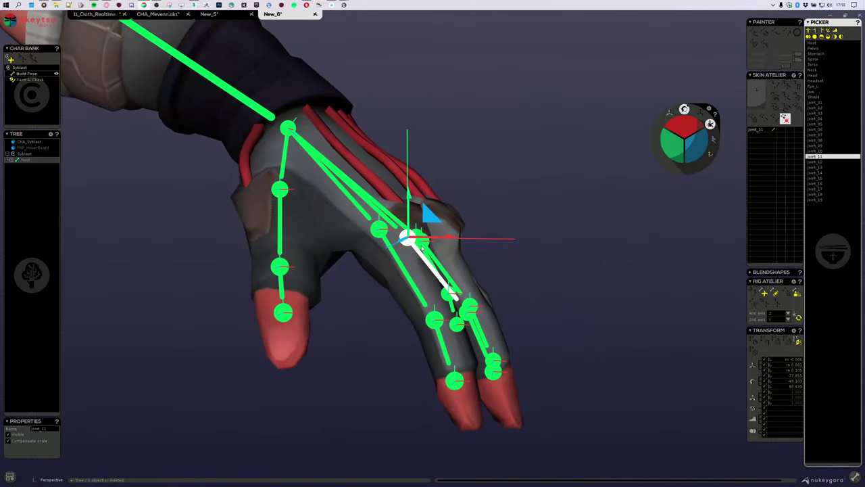
{"action": "left_click", "coordinate": [419, 239]}
{"action": "middle_click_drag", "start_coordinate": [436, 205], "coordinate": [598, 249]}
{"action": "left_click", "coordinate": [458, 243]}
{"action": "left_click_drag", "start_coordinate": [438, 216], "coordinate": [433, 214]}
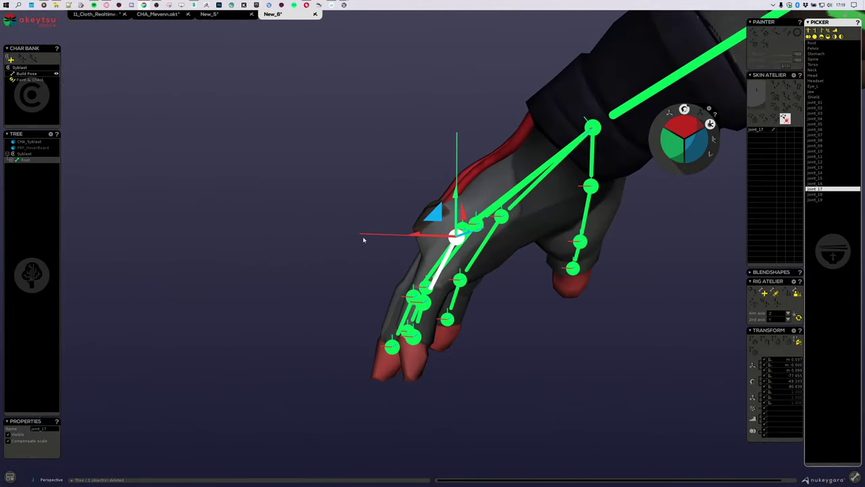
Shift the left middle, ring and index finger base joints to center them under their knuckle pads
{"action": "middle_click_drag", "start_coordinate": [363, 240], "coordinate": [508, 296]}
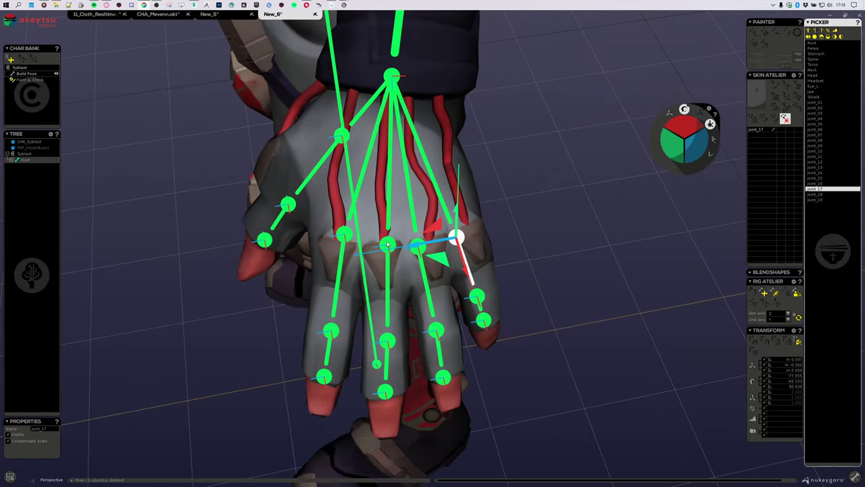
{"action": "left_click", "coordinate": [388, 244]}
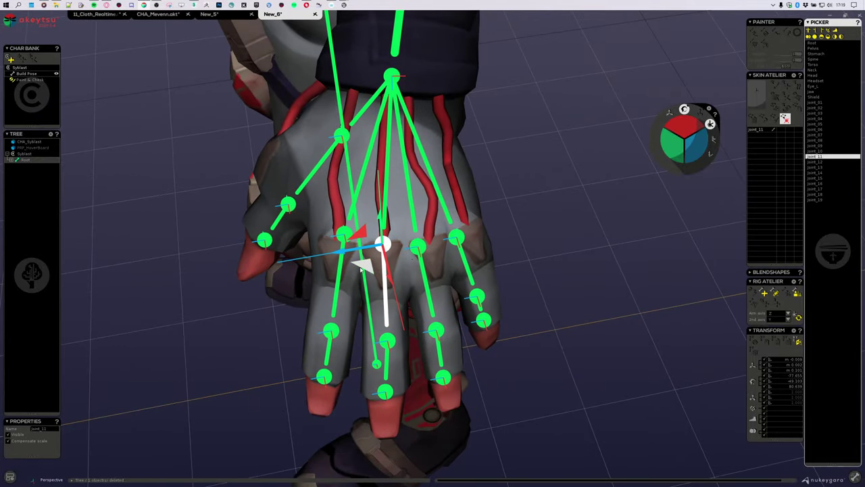
{"action": "left_click_drag", "start_coordinate": [360, 268], "coordinate": [362, 275]}
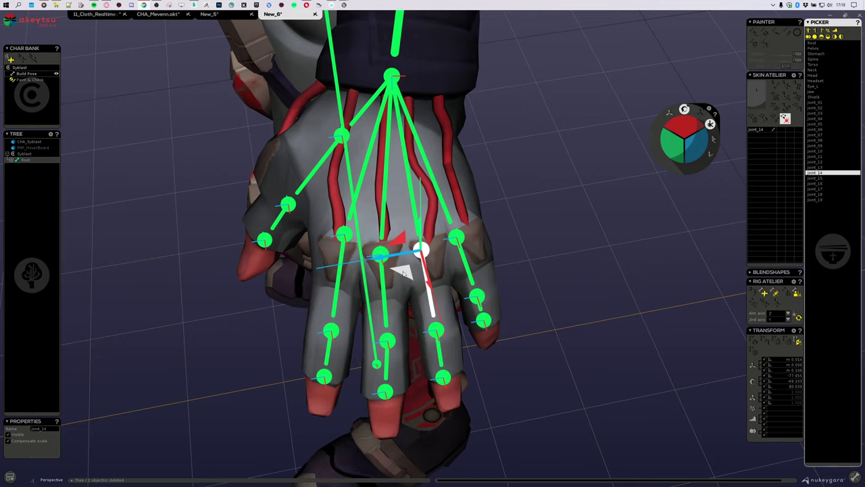
{"action": "left_click", "coordinate": [349, 267]}
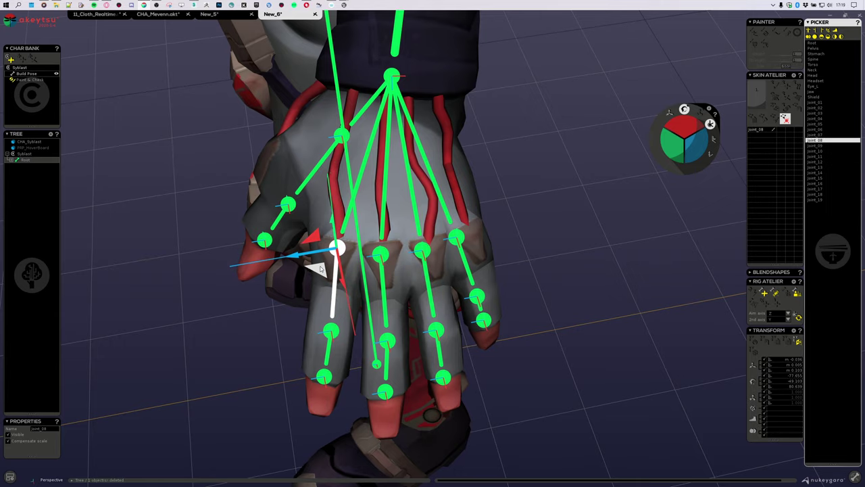
Reposition the left thumb's base, middle and last joints so they run through the center of the thumb
{"action": "left_click_drag", "start_coordinate": [323, 269], "coordinate": [307, 170], "text": "alt"}
{"action": "left_click_drag", "start_coordinate": [292, 115], "coordinate": [332, 271], "text": "alt"}
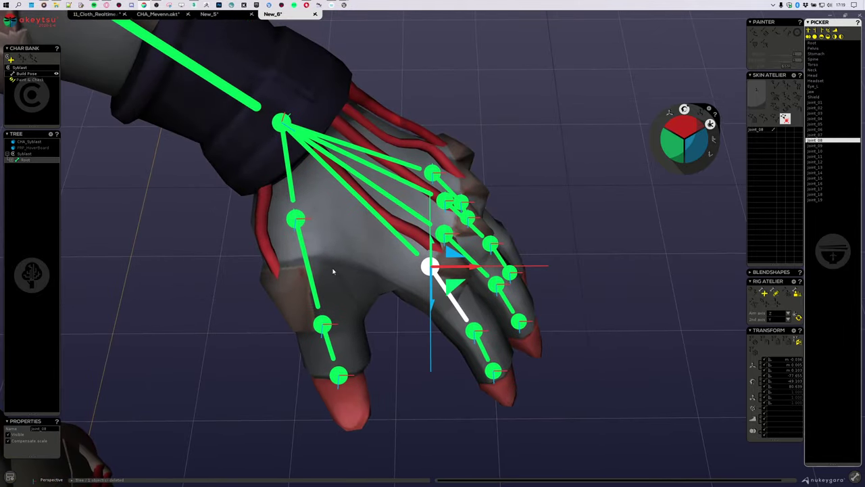
{"action": "left_click", "coordinate": [300, 218]}
{"action": "left_click_drag", "start_coordinate": [300, 218], "coordinate": [475, 247], "text": "alt"}
{"action": "left_click", "coordinate": [378, 301]}
{"action": "left_click_drag", "start_coordinate": [500, 298], "coordinate": [342, 268], "text": "alt"}
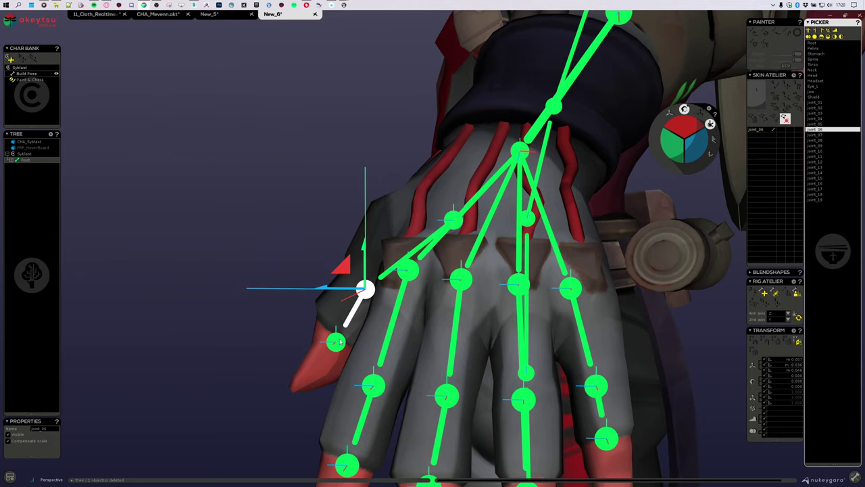
{"action": "left_click", "coordinate": [336, 341]}
{"action": "left_click_drag", "start_coordinate": [314, 322], "coordinate": [348, 317]}
{"action": "left_click", "coordinate": [318, 280]}
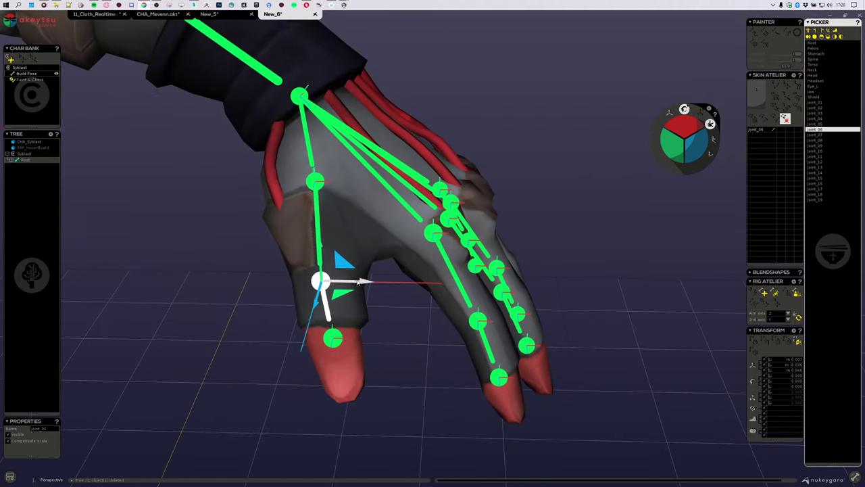
{"action": "left_click", "coordinate": [333, 338]}
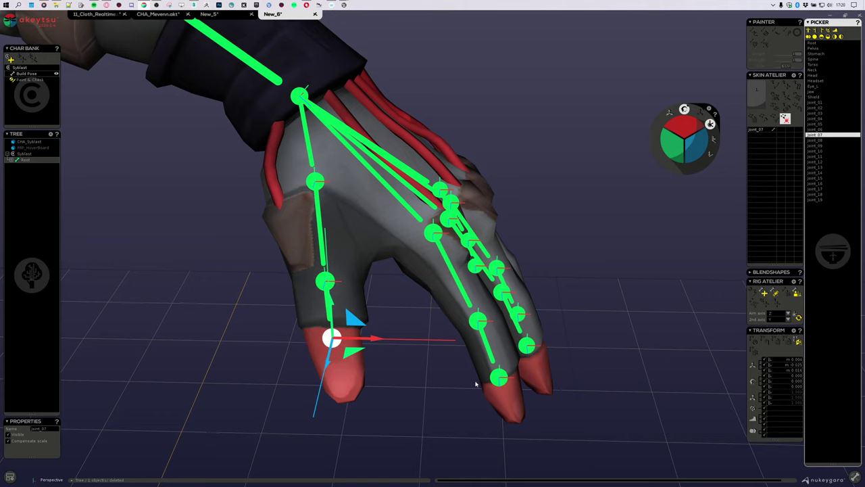
Reposition the middle joints of the left index, middle and ring fingers so they sit centered inside the fingers
{"action": "left_click_drag", "start_coordinate": [473, 382], "coordinate": [439, 318], "text": "alt"}
{"action": "left_click", "coordinate": [442, 279]}
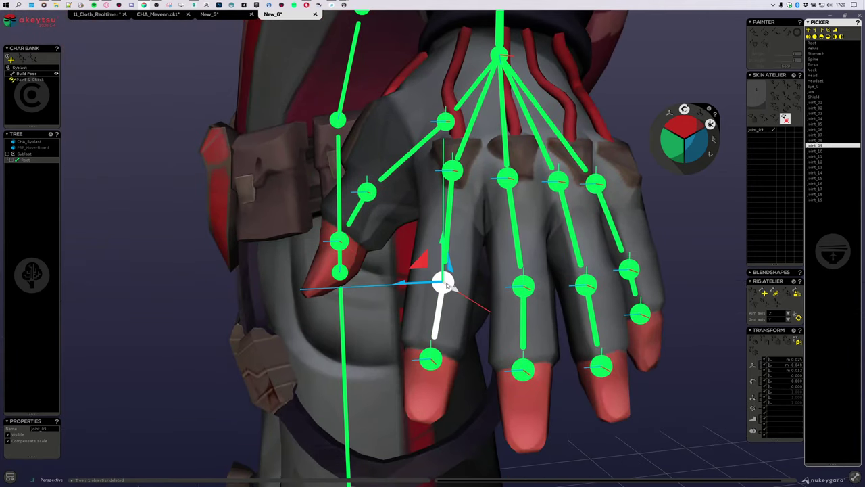
{"action": "left_click_drag", "start_coordinate": [495, 273], "coordinate": [517, 352], "text": "alt"}
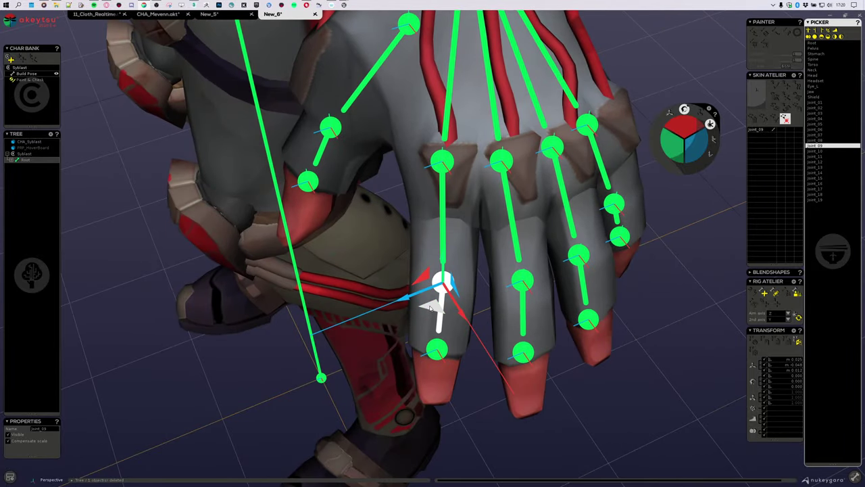
{"action": "left_click_drag", "start_coordinate": [427, 308], "coordinate": [522, 303], "text": "alt"}
{"action": "left_click", "coordinate": [522, 304]}
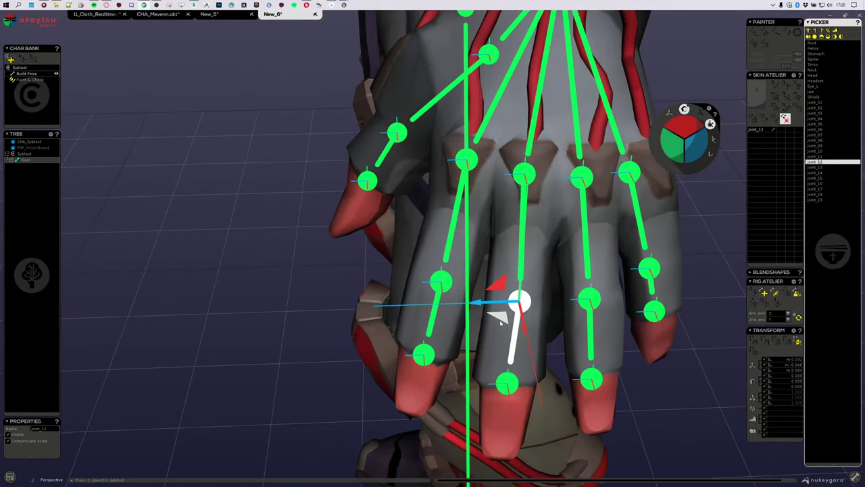
{"action": "left_click", "coordinate": [589, 299]}
{"action": "left_click_drag", "start_coordinate": [589, 300], "coordinate": [595, 378], "text": "alt"}
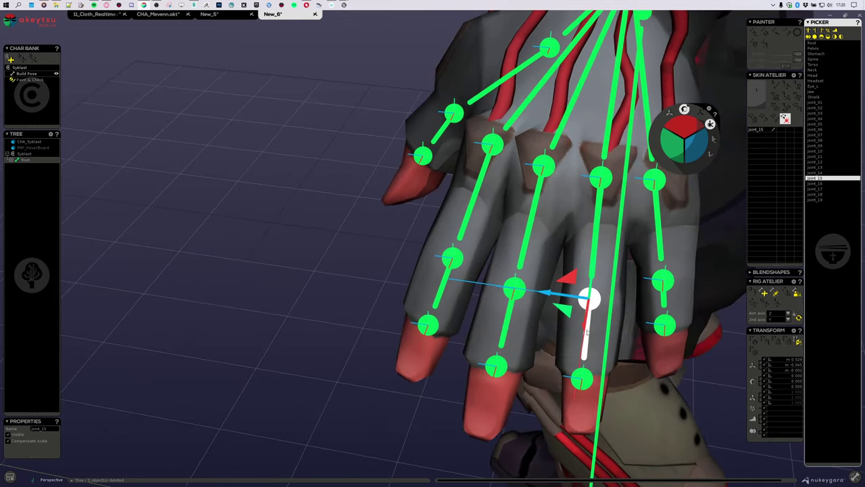
Reposition the left ring finger's last joint and the little finger's middle and last joints to center them inside the mesh
{"action": "left_click", "coordinate": [580, 383]}
{"action": "left_click_drag", "start_coordinate": [570, 395], "coordinate": [531, 299], "text": "alt"}
{"action": "left_click", "coordinate": [685, 299]}
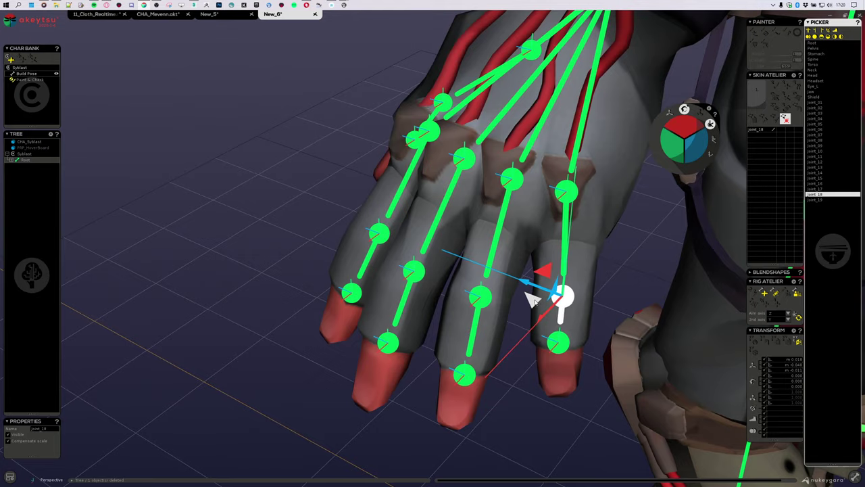
{"action": "left_click_drag", "start_coordinate": [652, 342], "coordinate": [545, 262], "text": "alt"}
{"action": "left_click", "coordinate": [551, 343]}
{"action": "left_click_drag", "start_coordinate": [628, 339], "coordinate": [716, 378], "text": "alt"}
Fine-tune the placement of the left ring finger's base and middle joints and the little finger's middle joint
{"action": "left_click", "coordinate": [475, 190]}
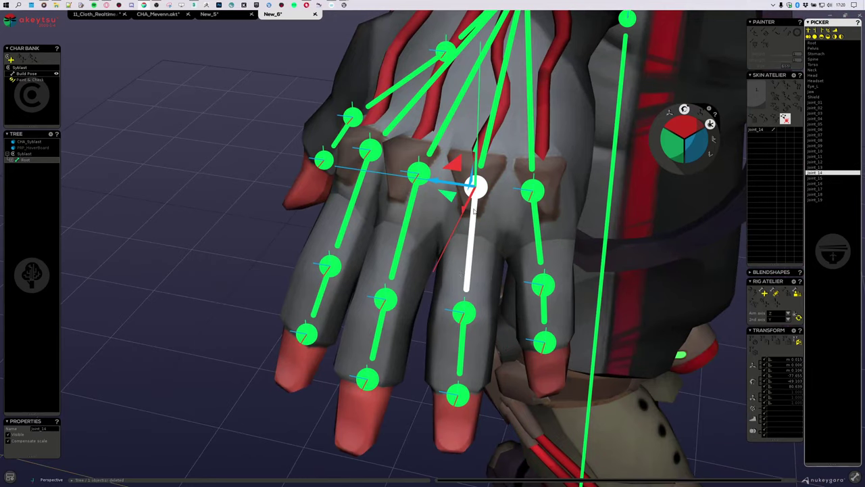
{"action": "left_click", "coordinate": [464, 310]}
{"action": "left_click_drag", "start_coordinate": [534, 325], "coordinate": [447, 292], "text": "alt"}
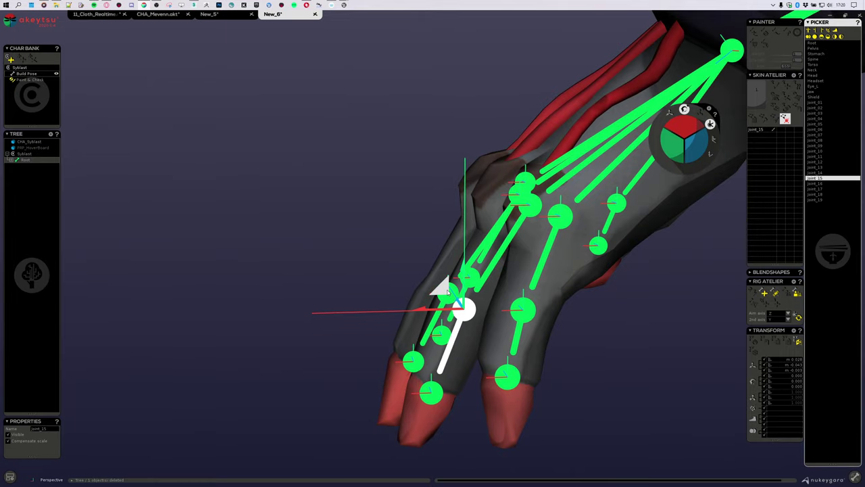
{"action": "left_click", "coordinate": [523, 310]}
{"action": "left_click_drag", "start_coordinate": [527, 314], "coordinate": [615, 344], "text": "alt"}
{"action": "left_click_drag", "start_coordinate": [501, 287], "coordinate": [601, 293]}
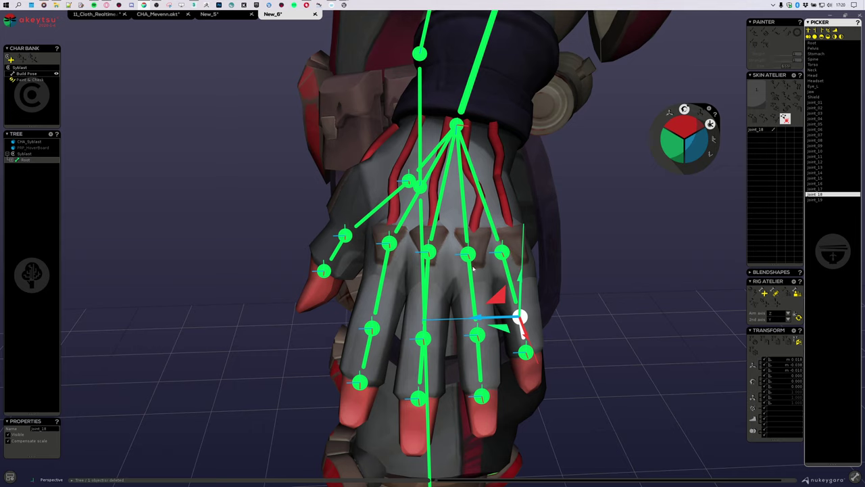
Add an end joint at the tip of the left thumb, under its last joint, and finish the chain
{"action": "left_click_drag", "start_coordinate": [378, 353], "coordinate": [412, 285], "text": "alt"}
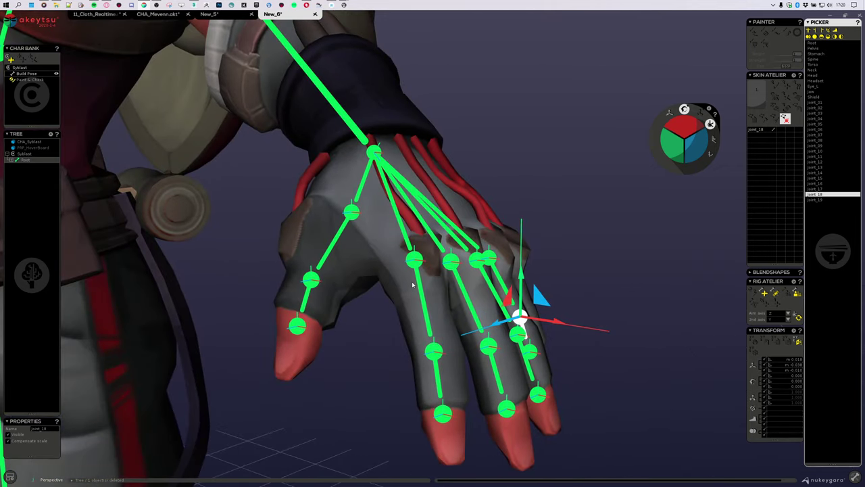
{"action": "left_click", "coordinate": [442, 417]}
{"action": "left_click_drag", "start_coordinate": [443, 417], "coordinate": [495, 392], "text": "alt"}
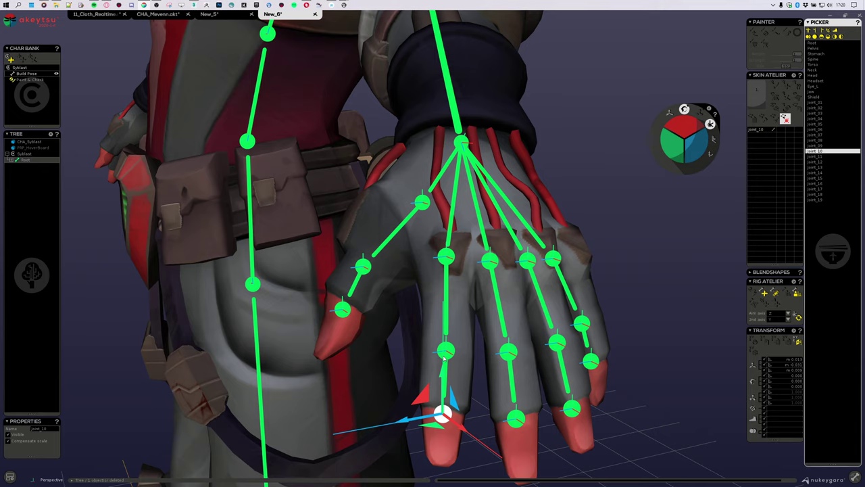
{"action": "left_click_drag", "start_coordinate": [444, 358], "coordinate": [460, 313], "text": "alt"}
{"action": "left_click", "coordinate": [394, 285]}
{"action": "left_click_drag", "start_coordinate": [477, 342], "coordinate": [510, 355], "text": "alt"}
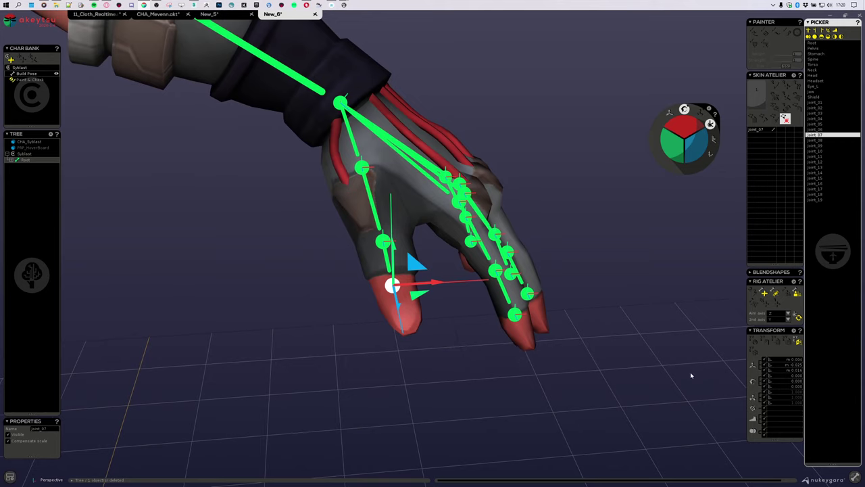
{"action": "left_click", "coordinate": [767, 293]}
{"action": "left_click", "coordinate": [407, 329]}
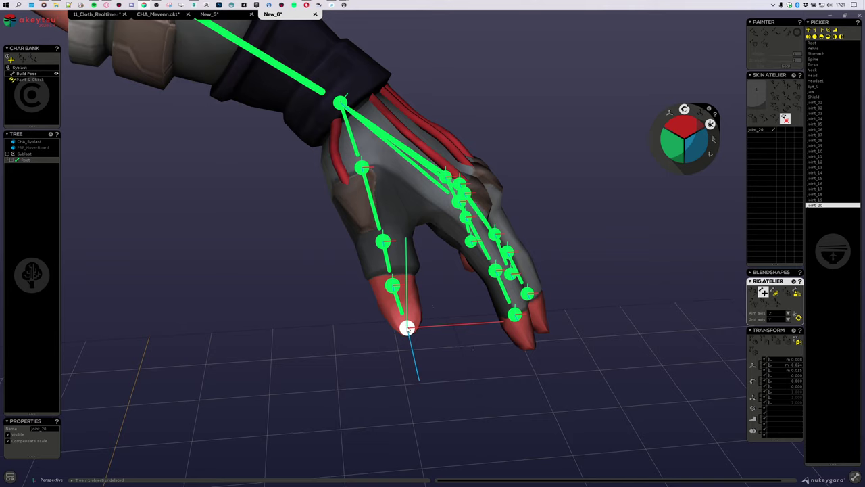
{"action": "scroll", "coordinate": [407, 328], "scroll_direction": "down", "scroll_amount": 6}
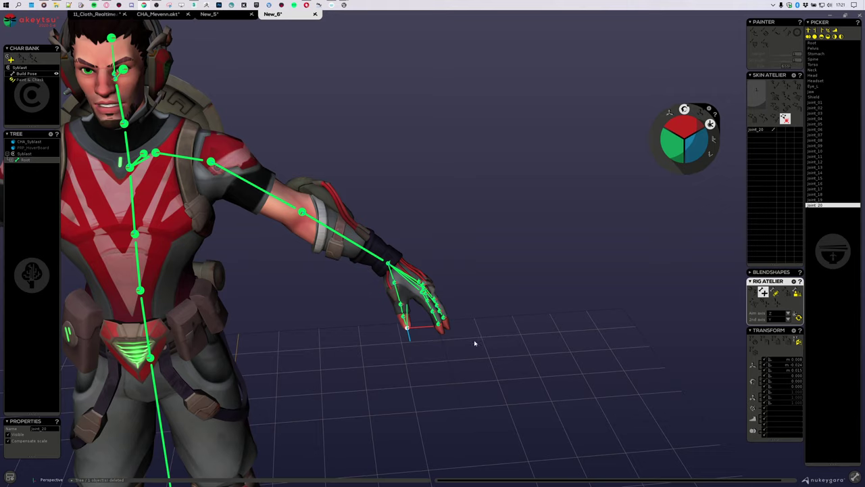
{"action": "key", "text": "Escape"}
Try adding end joints in front of the left eye and at the top of the head, and undo them
{"action": "middle_click_drag", "start_coordinate": [223, 273], "coordinate": [387, 345], "text": "alt"}
{"action": "left_click_drag", "start_coordinate": [376, 250], "coordinate": [271, 226], "text": "alt"}
{"action": "middle_click_drag", "start_coordinate": [298, 210], "coordinate": [294, 312], "text": "alt"}
{"action": "scroll", "coordinate": [294, 313], "scroll_direction": "up", "scroll_amount": 5}
{"action": "left_click", "coordinate": [453, 197]}
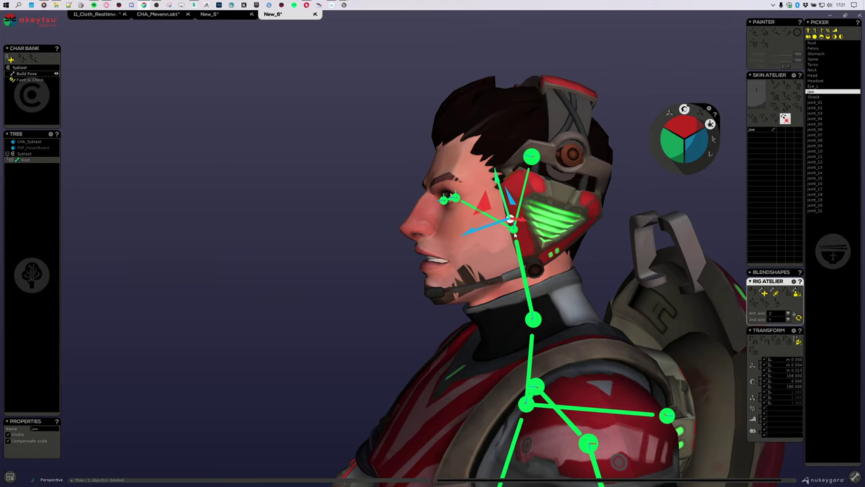
{"action": "left_click", "coordinate": [528, 192]}
{"action": "key", "text": "j"}
{"action": "left_click", "coordinate": [495, 108]}
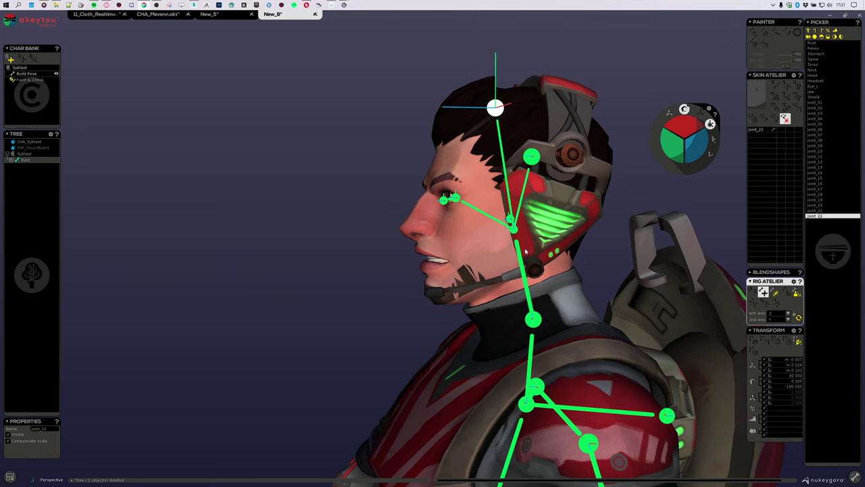
{"action": "key", "text": "ctrl+z"}
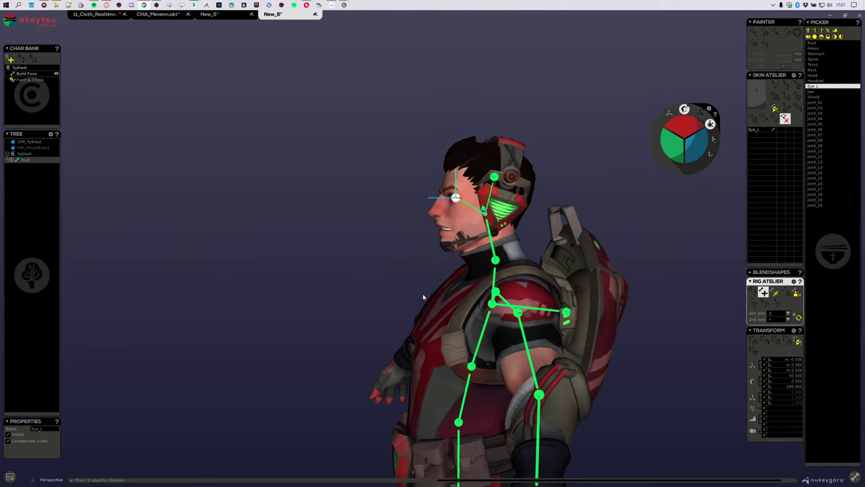
{"action": "key", "text": "Escape"}
Shift the left thumb's end joint to center it in the thumb tip, as seen from the front
{"action": "left_click_drag", "start_coordinate": [374, 326], "coordinate": [518, 351], "text": "alt"}
{"action": "middle_click_drag", "start_coordinate": [517, 352], "coordinate": [399, 316], "text": "alt"}
{"action": "right_click_drag", "start_coordinate": [399, 316], "coordinate": [477, 335], "text": "alt"}
{"action": "middle_click_drag", "start_coordinate": [599, 400], "coordinate": [385, 226], "text": "alt"}
{"action": "right_click_drag", "start_coordinate": [385, 226], "coordinate": [399, 245], "text": "alt"}
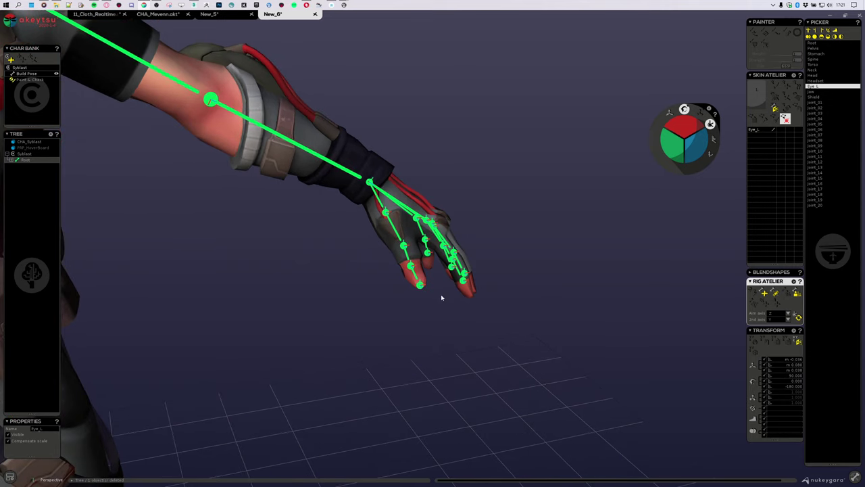
{"action": "scroll", "coordinate": [441, 297], "scroll_direction": "up", "scroll_amount": 3}
{"action": "left_click", "coordinate": [410, 312]}
{"action": "middle_click_drag", "start_coordinate": [417, 315], "coordinate": [492, 370]}
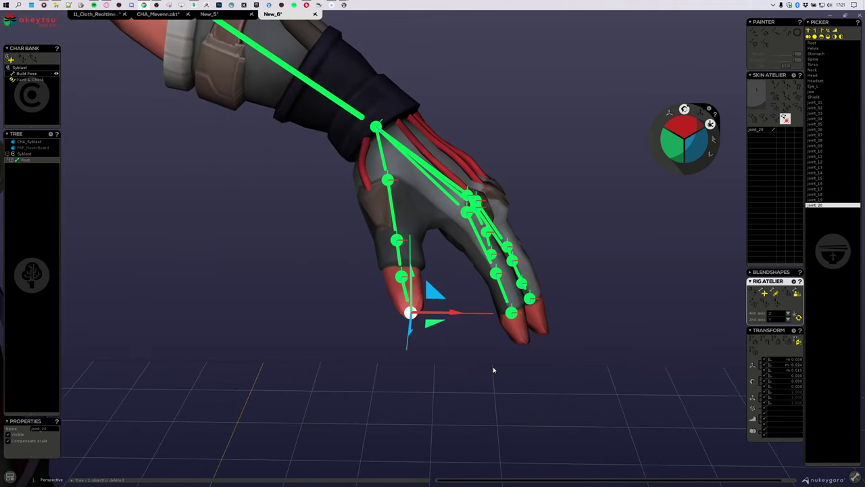
{"action": "scroll", "coordinate": [432, 347], "scroll_direction": "down", "scroll_amount": 2}
{"action": "scroll", "coordinate": [411, 312], "scroll_direction": "up", "scroll_amount": 3}
{"action": "scroll", "coordinate": [410, 312], "scroll_direction": "down", "scroll_amount": 1}
{"action": "scroll", "coordinate": [412, 315], "scroll_direction": "up", "scroll_amount": 1}
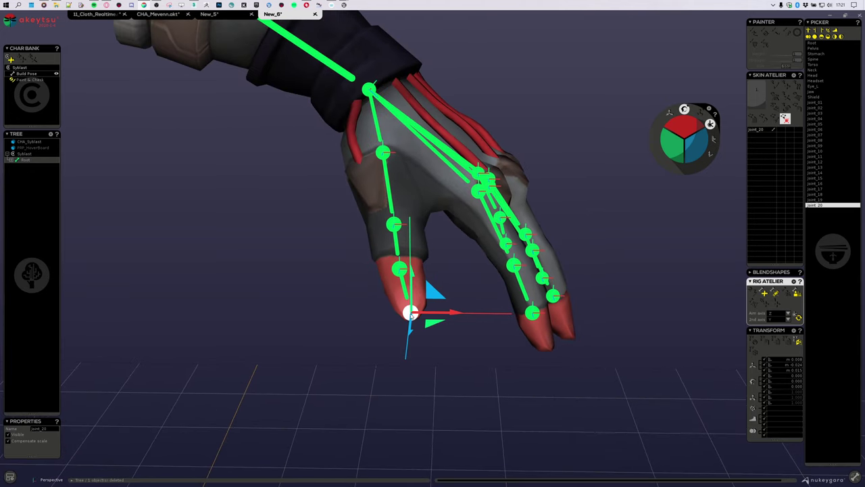
{"action": "middle_click_drag", "start_coordinate": [481, 349], "coordinate": [487, 363]}
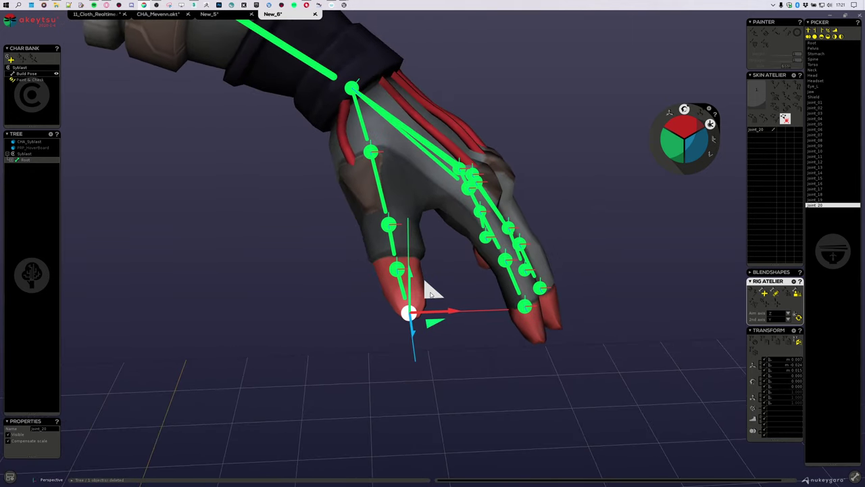
Adjust the left thumb's last joint and end joint so both run through the middle of the red thumb tip
{"action": "left_click", "coordinate": [400, 271]}
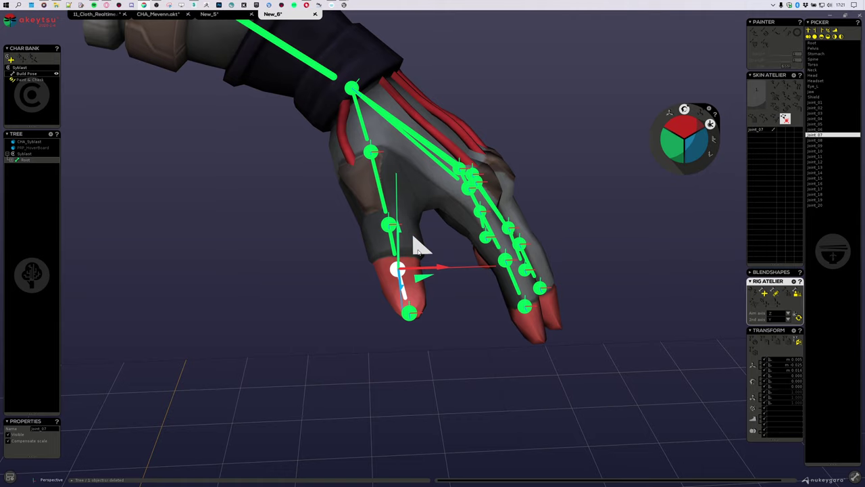
{"action": "middle_click_drag", "start_coordinate": [468, 329], "coordinate": [414, 326]}
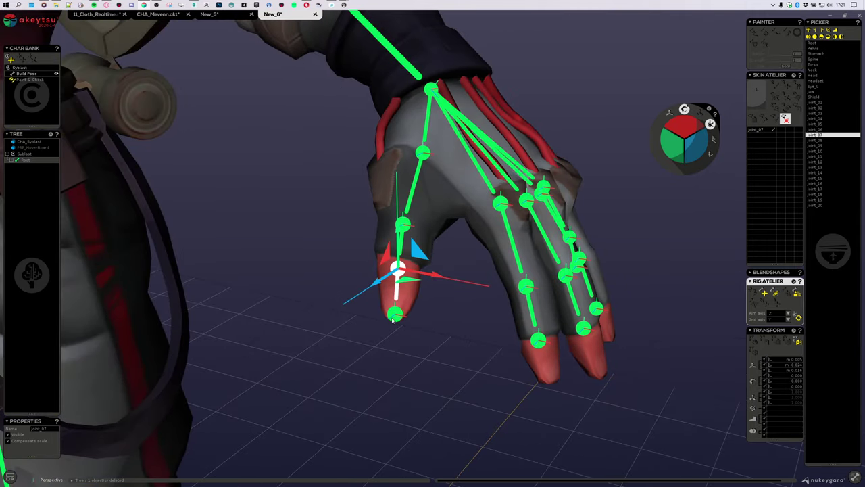
{"action": "left_click", "coordinate": [397, 315]}
{"action": "middle_click_drag", "start_coordinate": [545, 371], "coordinate": [392, 323]}
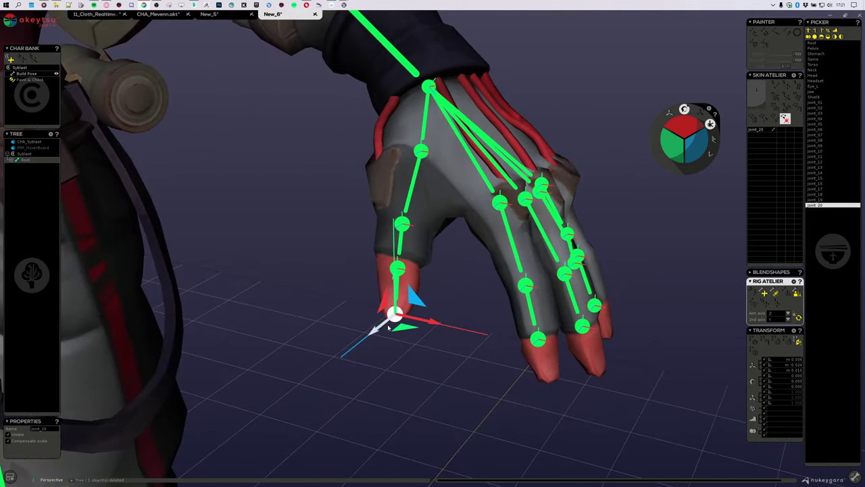
{"action": "middle_click_drag", "start_coordinate": [399, 363], "coordinate": [307, 255]}
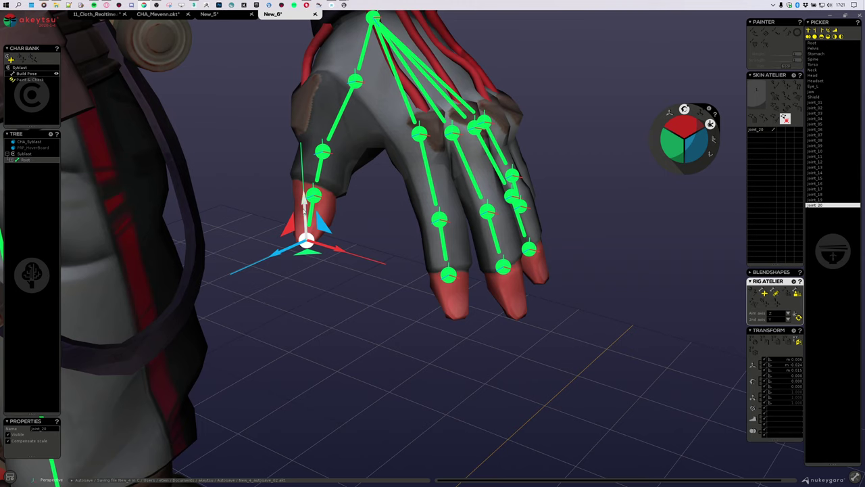
{"action": "left_click", "coordinate": [450, 276]}
{"action": "middle_click_drag", "start_coordinate": [522, 386], "coordinate": [580, 353]}
{"action": "left_click", "coordinate": [765, 292]}
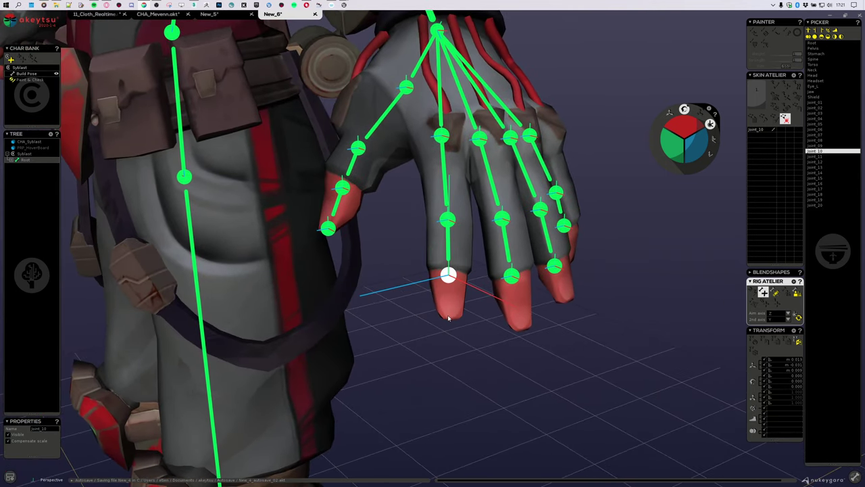
{"action": "left_click", "coordinate": [448, 316]}
{"action": "key", "text": "ctrl+z"}
{"action": "key", "text": "ctrl+z"}
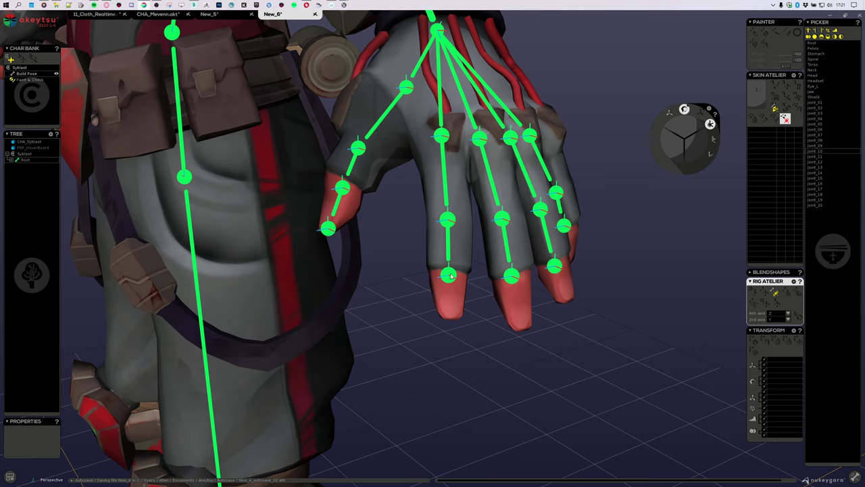
Add end joints at the tips of the left index and middle fingers, under each finger's last joint
{"action": "left_click", "coordinate": [450, 275]}
{"action": "left_click", "coordinate": [452, 316]}
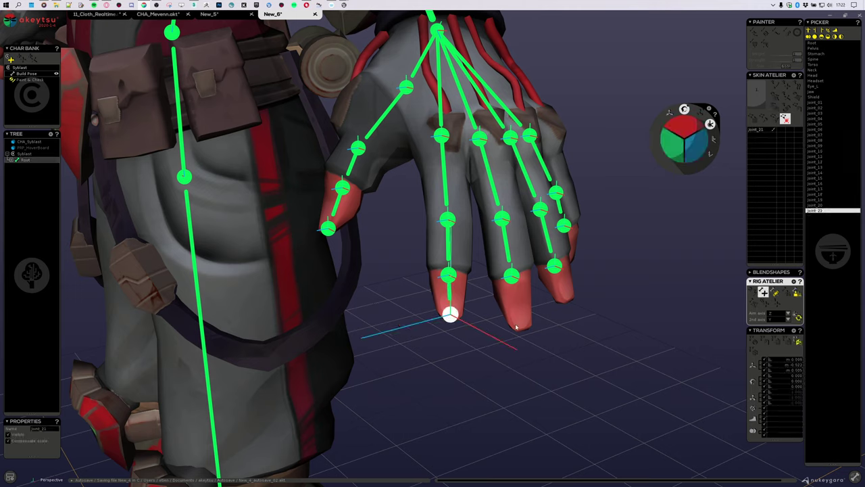
{"action": "left_click", "coordinate": [511, 275]}
{"action": "left_click", "coordinate": [520, 327]}
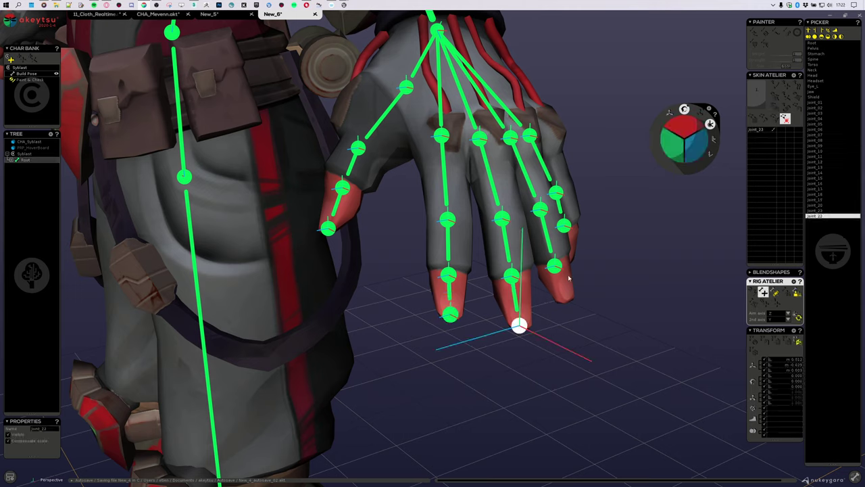
{"action": "key", "text": "Escape"}
Add end joints at the tips of the left ring and little fingers, under each finger's last joint
{"action": "left_click", "coordinate": [554, 266]}
{"action": "middle_click_drag", "start_coordinate": [636, 347], "coordinate": [604, 315]}
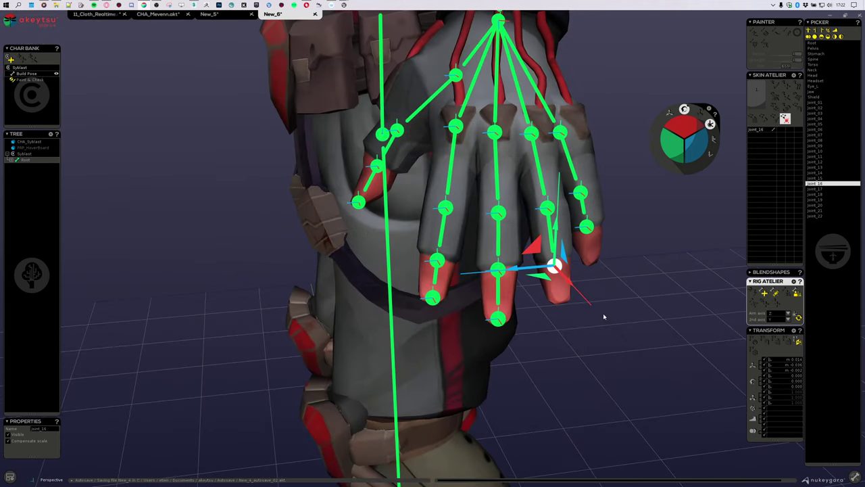
{"action": "left_click", "coordinate": [558, 298]}
{"action": "left_click", "coordinate": [587, 227]}
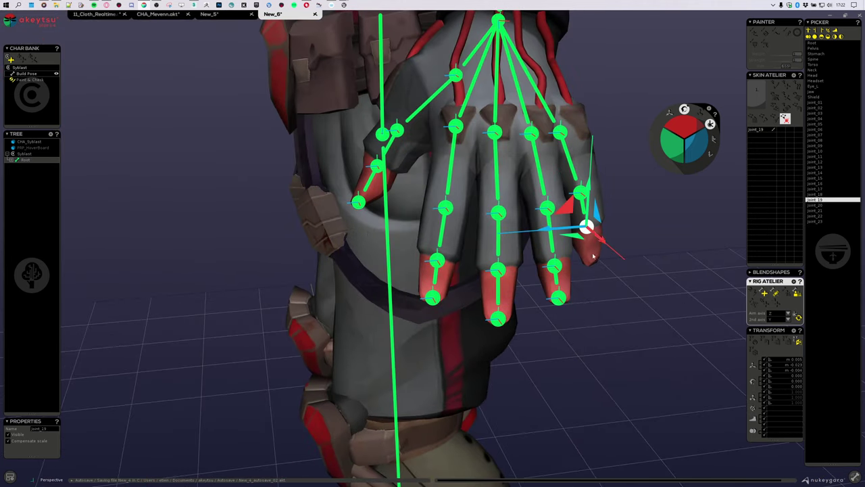
{"action": "left_click", "coordinate": [589, 258]}
Orient all finger joints below the left wrist along their bones, with Z as aim axis and Y as second axis
{"action": "middle_click_drag", "start_coordinate": [599, 334], "coordinate": [492, 109]}
{"action": "double_click", "coordinate": [481, 90]}
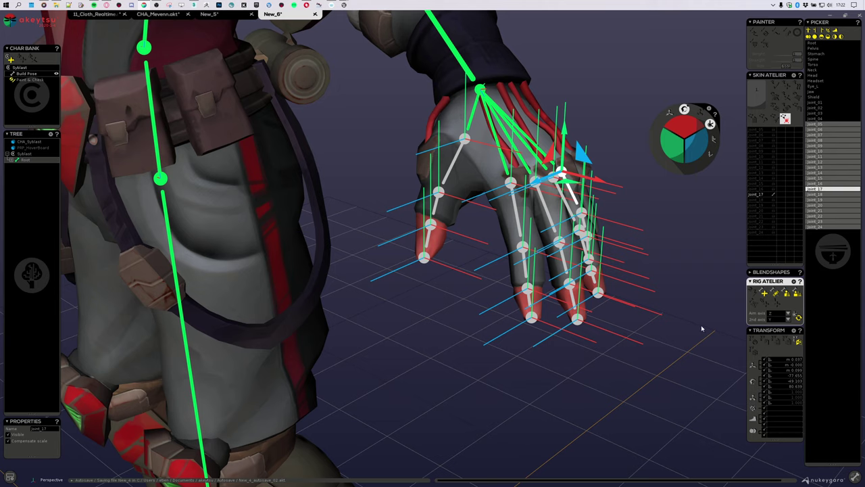
{"action": "left_click", "coordinate": [797, 316]}
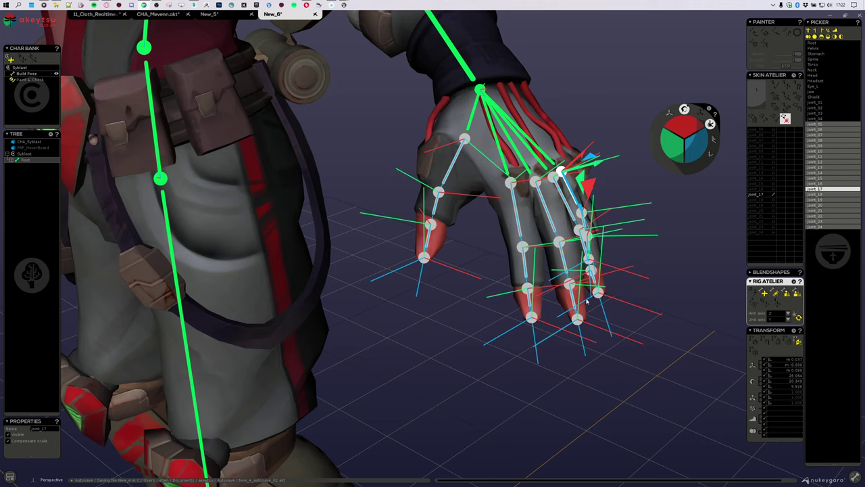
Delete the five end joints at the tips of the left thumb and fingers
{"action": "left_click", "coordinate": [424, 258]}
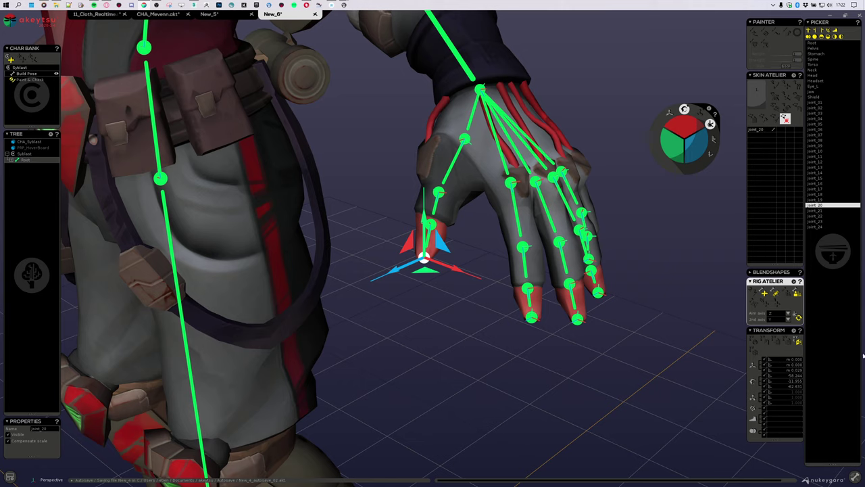
{"action": "left_click", "coordinate": [816, 227], "text": "shift"}
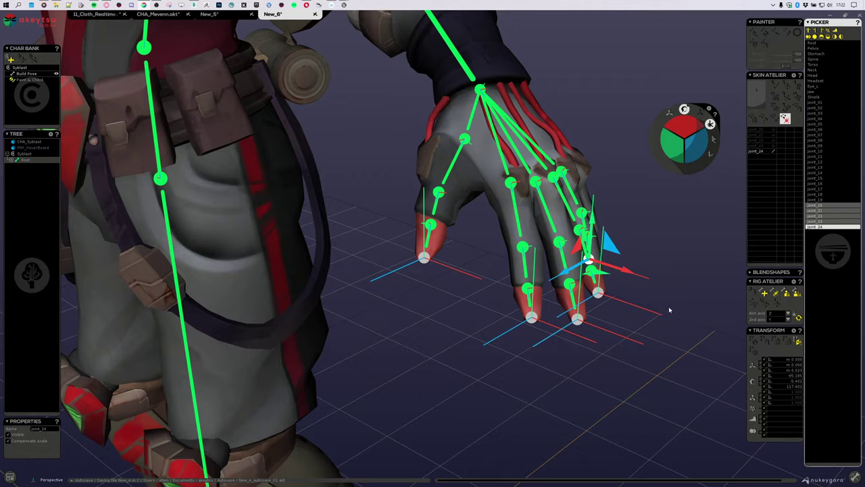
{"action": "mouse_move", "coordinate": [669, 310]}
{"action": "left_mouse_down", "text": "alt"}
{"action": "mouse_move", "coordinate": [575, 318]}
{"action": "mouse_move", "coordinate": [653, 313]}
{"action": "left_mouse_up", "text": "alt"}
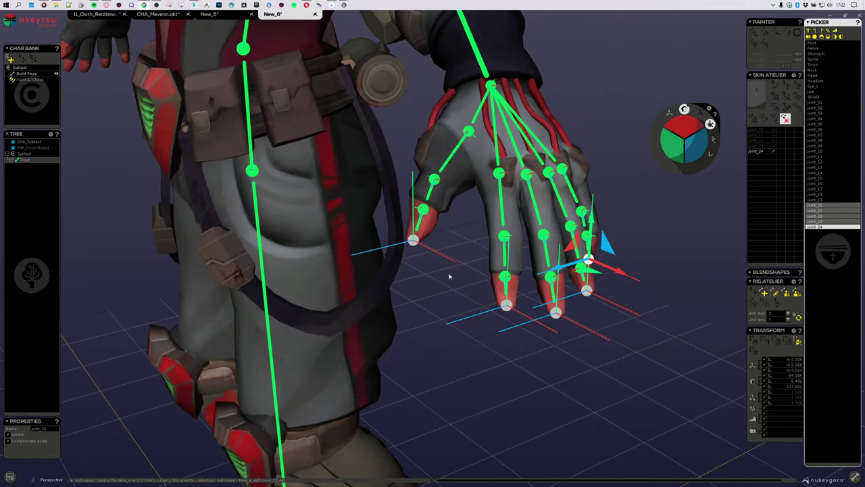
{"action": "key", "text": "Delete"}
Twist the left thumb's first joint about its Z axis so its X and Y axes match the thumb's bending direction
{"action": "left_click_drag", "start_coordinate": [471, 277], "coordinate": [458, 203], "text": "alt"}
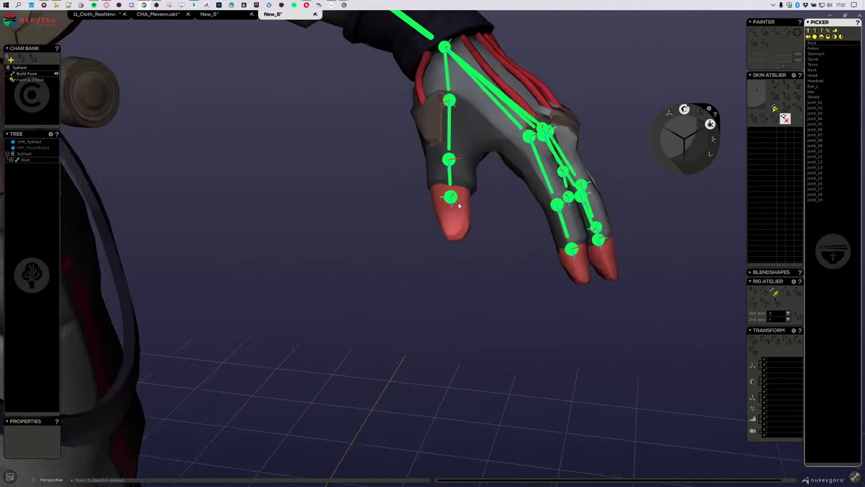
{"action": "scroll", "coordinate": [458, 138], "scroll_direction": "up", "scroll_amount": 2}
{"action": "left_click", "coordinate": [457, 138]}
{"action": "key", "text": "f"}
{"action": "left_click", "coordinate": [440, 141]}
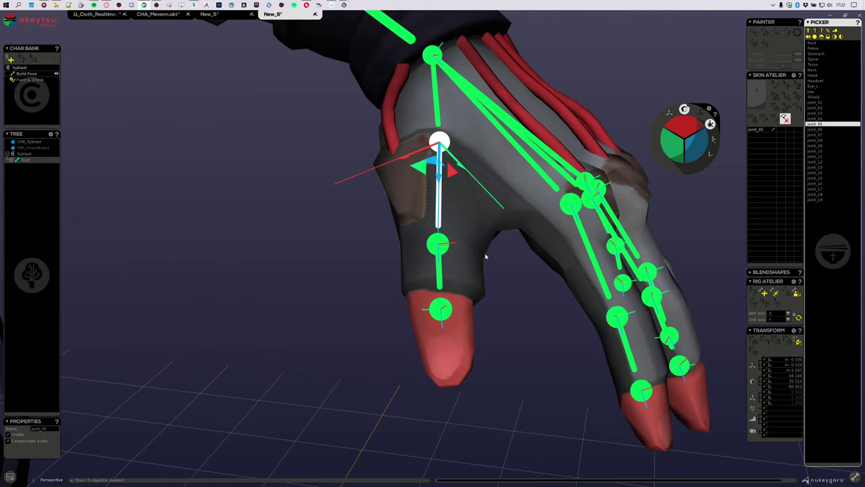
{"action": "left_click_drag", "start_coordinate": [485, 253], "coordinate": [492, 230], "text": "alt"}
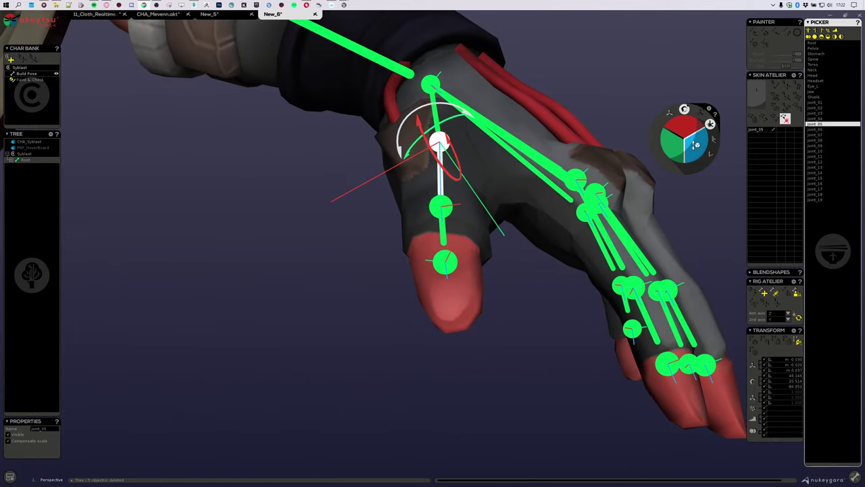
{"action": "left_click_drag", "start_coordinate": [696, 145], "coordinate": [699, 221]}
{"action": "left_click_drag", "start_coordinate": [587, 260], "coordinate": [552, 280], "text": "alt"}
Twist the left thumb's second and third joints about their Z axes to line up with the thumb's bending direction
{"action": "key", "text": "Down"}
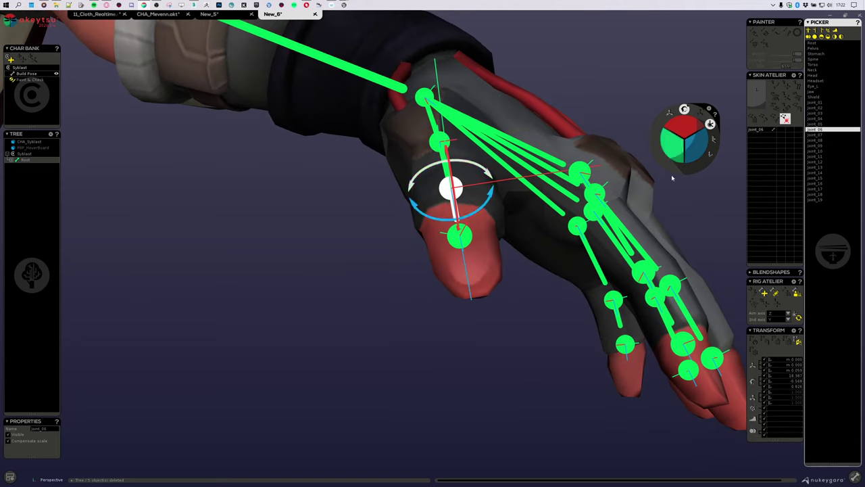
{"action": "middle_click_drag", "start_coordinate": [672, 173], "coordinate": [582, 248]}
{"action": "key", "text": "Down"}
{"action": "left_click_drag", "start_coordinate": [694, 145], "coordinate": [703, 173]}
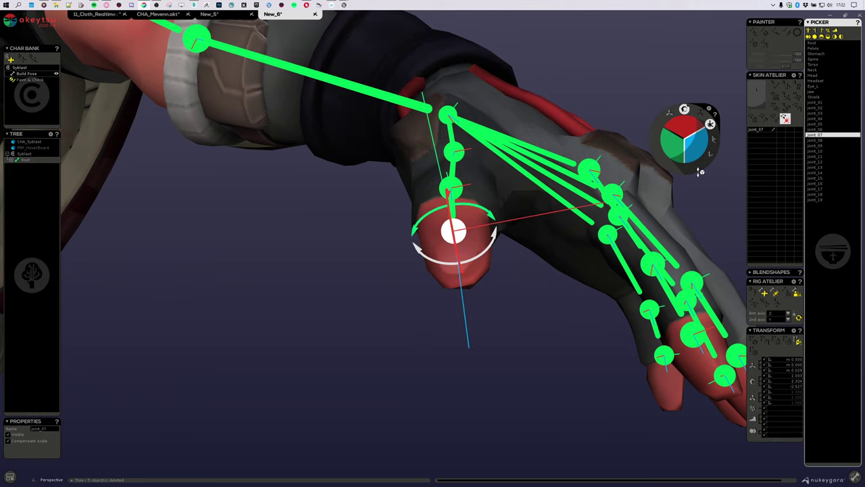
{"action": "key", "text": "Up"}
{"action": "key", "text": "Up"}
{"action": "middle_click_drag", "start_coordinate": [567, 260], "coordinate": [504, 200]}
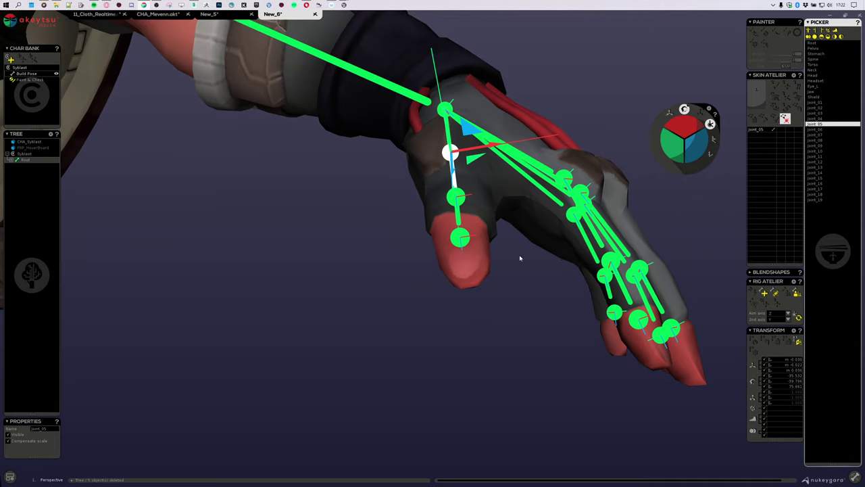
{"action": "middle_click_drag", "start_coordinate": [520, 257], "coordinate": [491, 226]}
Twist the left index finger's base joint about its Z axis so its X axis runs straight across the knuckle
{"action": "left_click", "coordinate": [436, 153]}
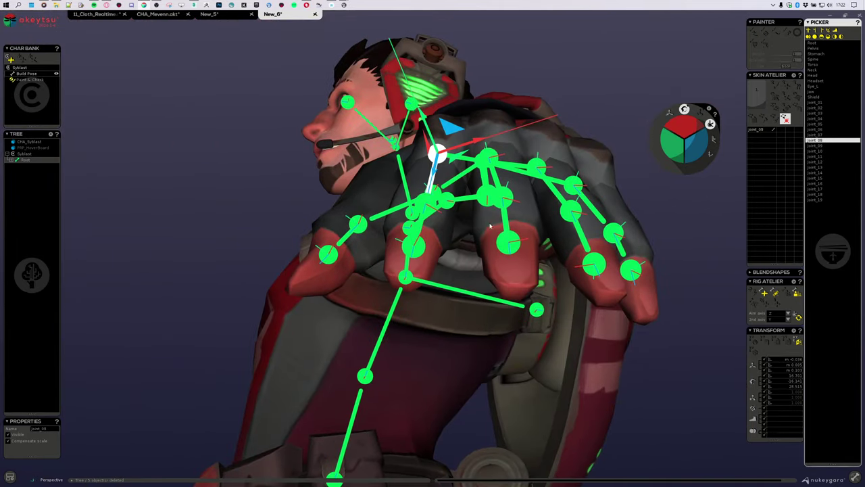
{"action": "left_click_drag", "start_coordinate": [692, 141], "coordinate": [697, 153]}
{"action": "middle_click_drag", "start_coordinate": [611, 192], "coordinate": [616, 188]}
{"action": "mouse_move", "coordinate": [697, 152]}
{"action": "left_mouse_down"}
{"action": "mouse_move", "coordinate": [691, 137]}
{"action": "mouse_move", "coordinate": [696, 142]}
{"action": "left_mouse_up"}
Align the rotation of the left index finger's second and third joints with its base joint
{"action": "key", "text": "Down"}
{"action": "key", "text": "Down"}
{"action": "mouse_move", "coordinate": [608, 198]}
{"action": "middle_mouse_down"}
{"action": "mouse_move", "coordinate": [598, 217]}
{"action": "mouse_move", "coordinate": [597, 198]}
{"action": "middle_mouse_up"}
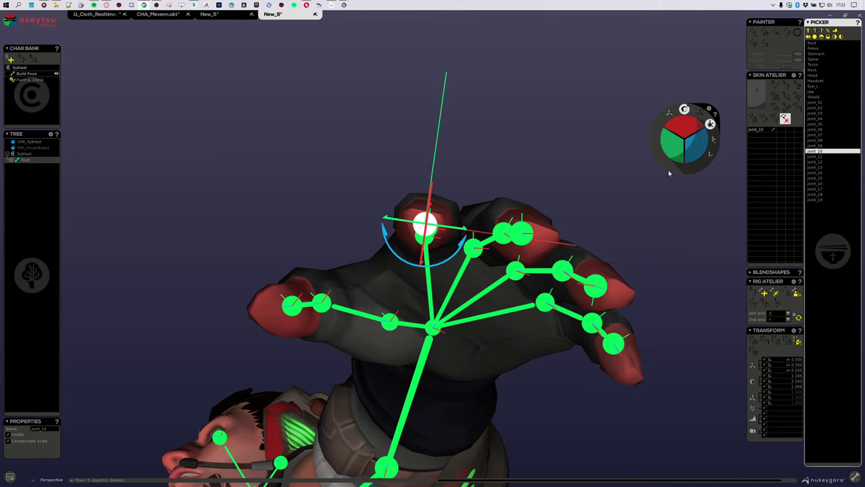
{"action": "middle_click_drag", "start_coordinate": [593, 162], "coordinate": [593, 189]}
{"action": "key", "text": "Up"}
{"action": "key", "text": "Up"}
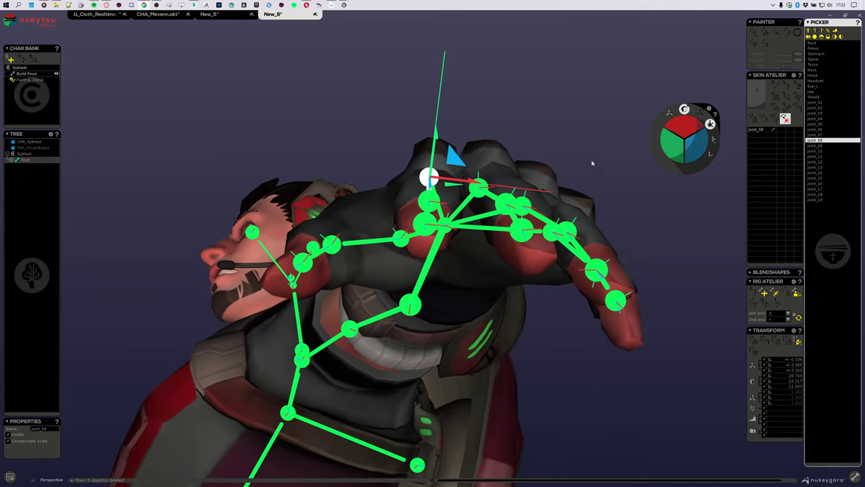
{"action": "key", "text": "Down"}
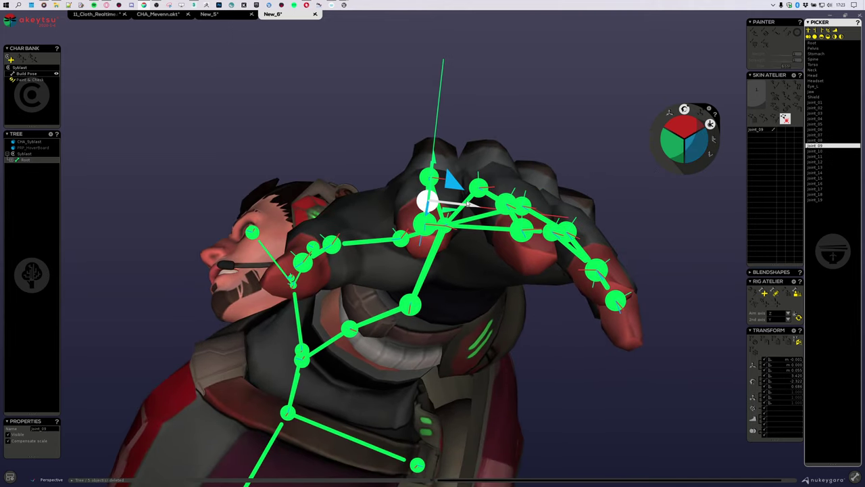
{"action": "middle_click_drag", "start_coordinate": [582, 178], "coordinate": [562, 168]}
Twist the left middle finger's joints about their Z axes, from base to last, so their X axes run across the finger
{"action": "left_click", "coordinate": [499, 161]}
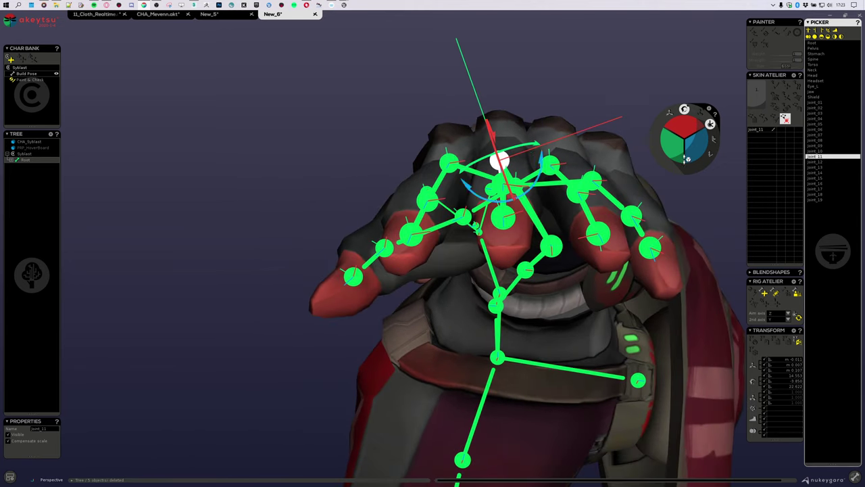
{"action": "left_click_drag", "start_coordinate": [692, 144], "coordinate": [697, 147]}
{"action": "middle_click_drag", "start_coordinate": [598, 188], "coordinate": [568, 165]}
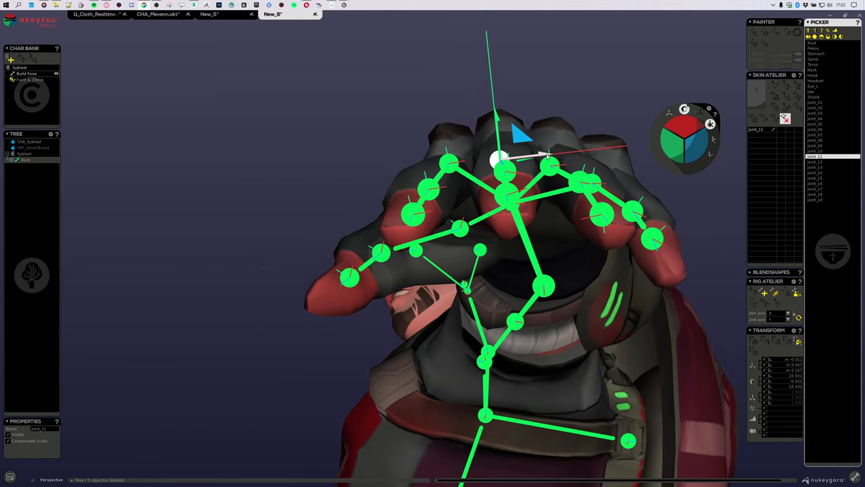
{"action": "left_click_drag", "start_coordinate": [548, 156], "coordinate": [550, 156]}
{"action": "middle_click_drag", "start_coordinate": [615, 194], "coordinate": [618, 211]}
{"action": "left_click_drag", "start_coordinate": [701, 144], "coordinate": [704, 150]}
{"action": "key", "text": "Down"}
{"action": "key", "text": "Down"}
Twist the left ring finger's joints about their Z axes, from base to last, to match the finger's bending direction
{"action": "middle_click_drag", "start_coordinate": [603, 197], "coordinate": [579, 216]}
{"action": "left_click", "coordinate": [588, 124]}
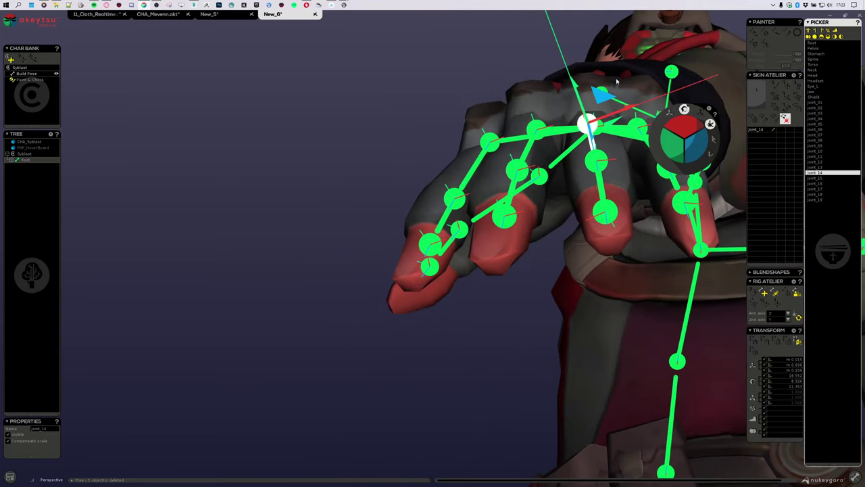
{"action": "middle_click_drag", "start_coordinate": [617, 81], "coordinate": [565, 209]}
{"action": "left_click_drag", "start_coordinate": [695, 154], "coordinate": [695, 228]}
{"action": "key", "text": "Down"}
{"action": "key", "text": "Down"}
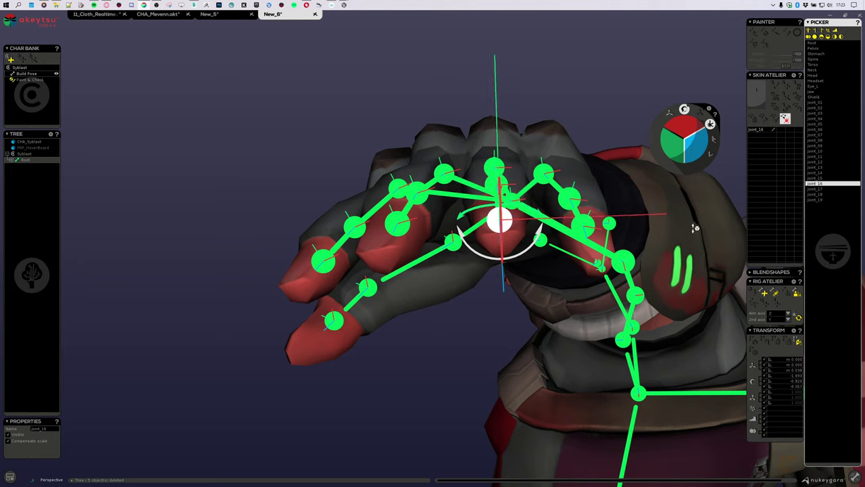
Refine the Z rotation of all three left ring finger joints, starting again from the base joint
{"action": "key", "text": "w"}
{"action": "key", "text": "Up"}
{"action": "key", "text": "Up"}
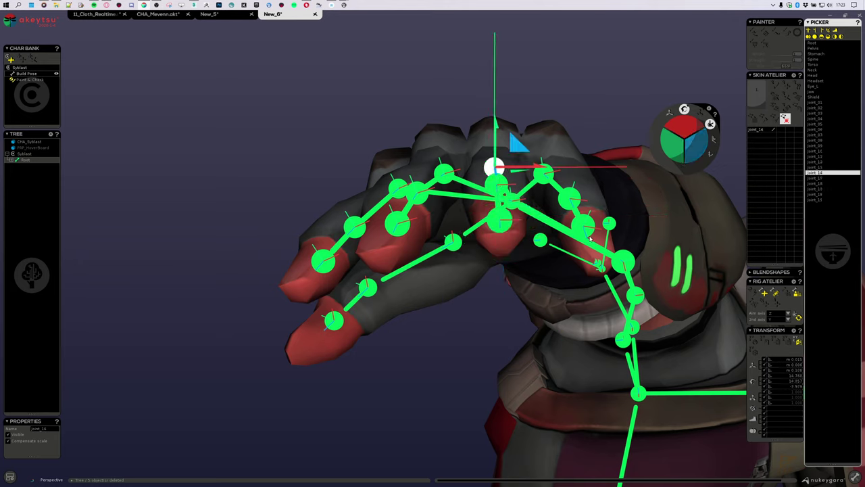
{"action": "key", "text": "e"}
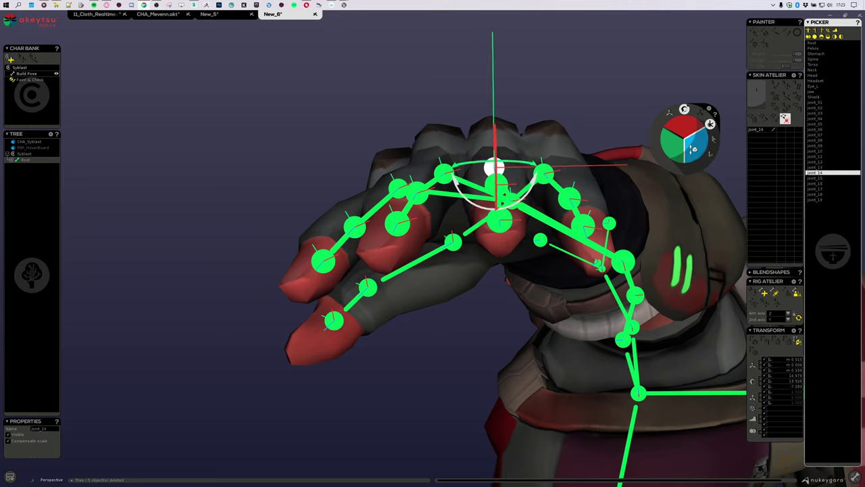
{"action": "key", "text": "Down"}
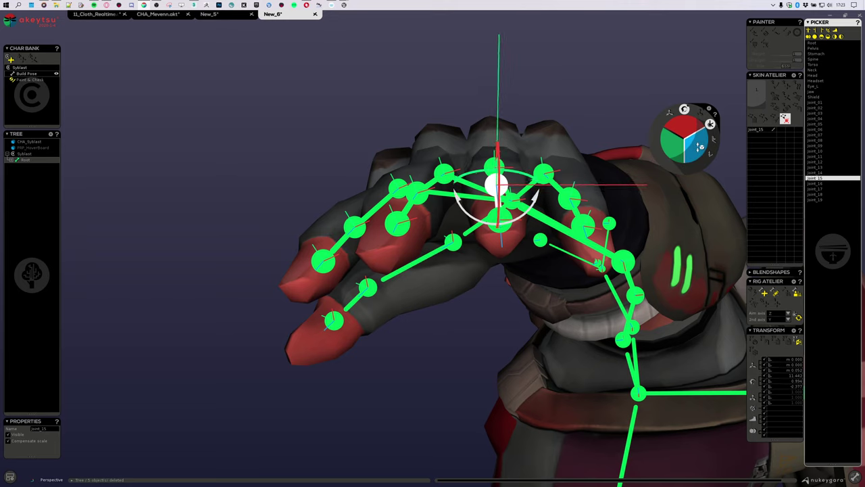
{"action": "key", "text": "Down"}
{"action": "scroll", "coordinate": [698, 147], "scroll_direction": "up", "scroll_amount": 3}
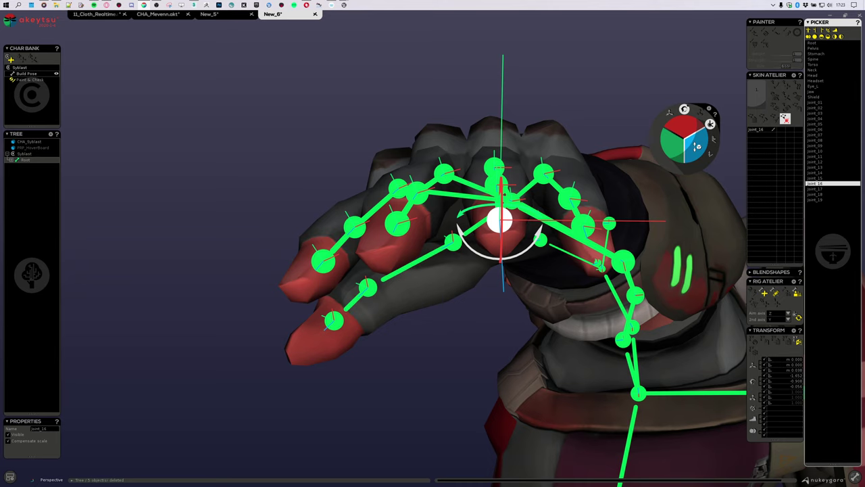
Fine-tune the left ring finger's middle and base joints so their X axes run straight across the finger
{"action": "left_click_drag", "start_coordinate": [595, 297], "coordinate": [597, 225], "text": "alt"}
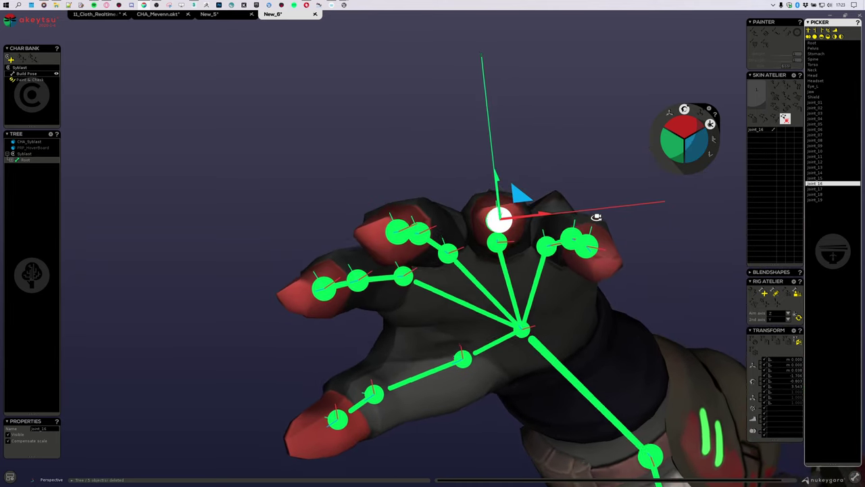
{"action": "key", "text": "Up"}
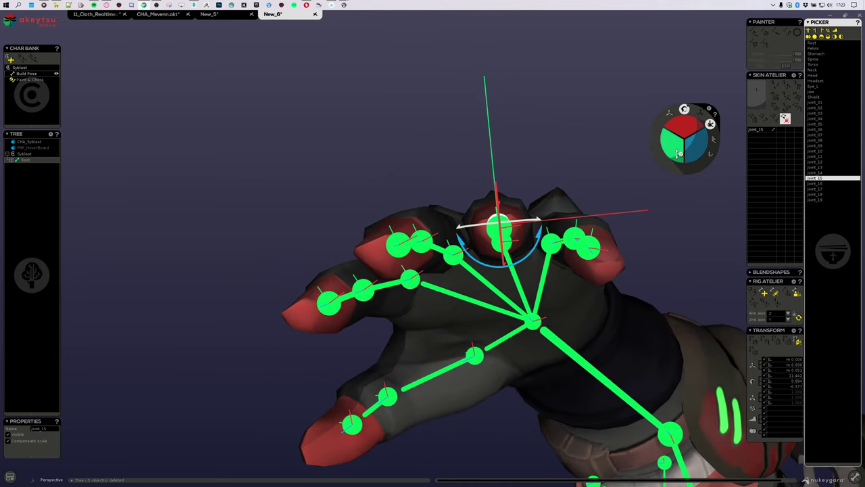
{"action": "key", "text": "Up"}
{"action": "scroll", "coordinate": [697, 145], "scroll_direction": "up", "scroll_amount": 3}
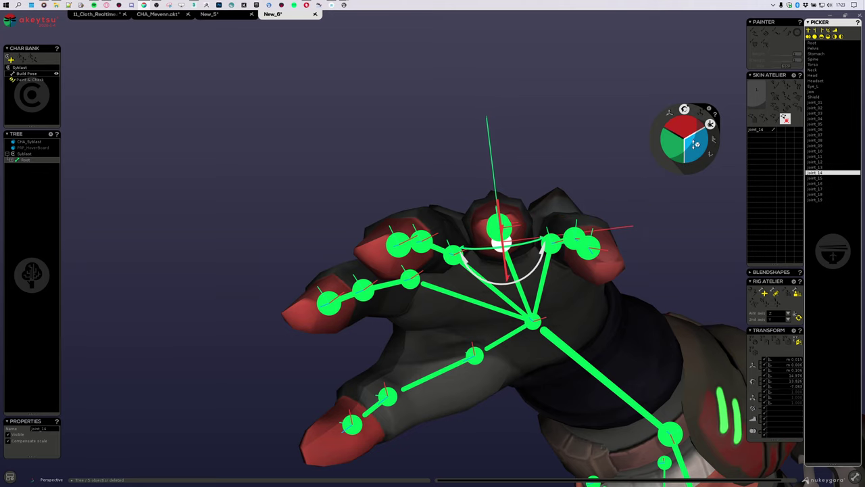
Twist the left little finger's joints about their Z axes so their X axes run across the finger
{"action": "left_click_drag", "start_coordinate": [639, 155], "coordinate": [705, 154], "text": "alt"}
{"action": "key", "text": "Down"}
{"action": "key", "text": "Down"}
{"action": "key", "text": "Down"}
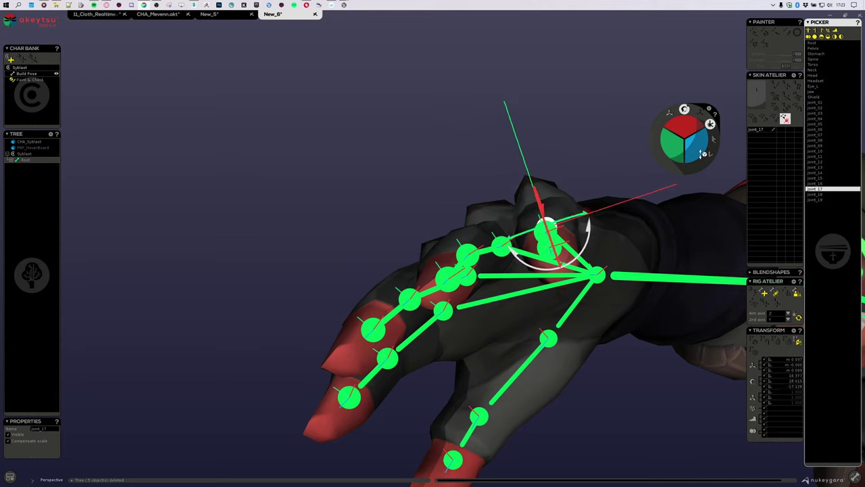
{"action": "key", "text": "Down"}
{"action": "key", "text": "Down"}
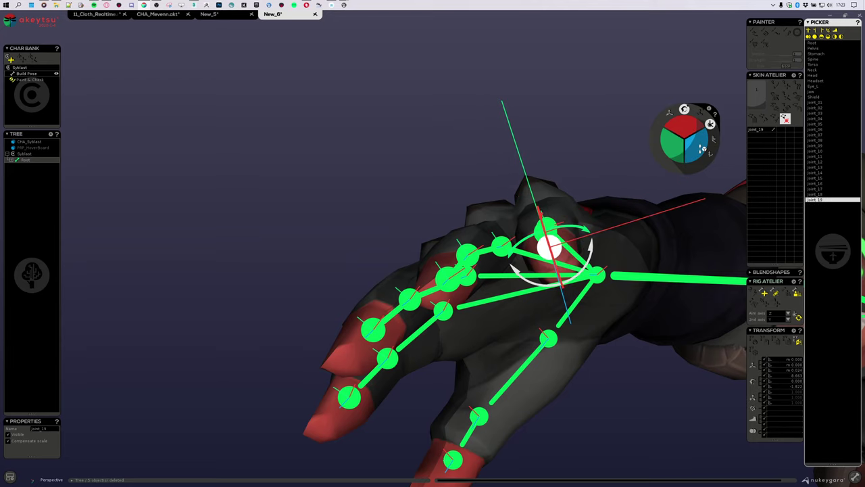
{"action": "left_click_drag", "start_coordinate": [703, 147], "coordinate": [702, 146]}
{"action": "left_click_drag", "start_coordinate": [659, 192], "coordinate": [633, 229], "text": "alt"}
{"action": "left_click_drag", "start_coordinate": [466, 231], "coordinate": [470, 257], "text": "alt"}
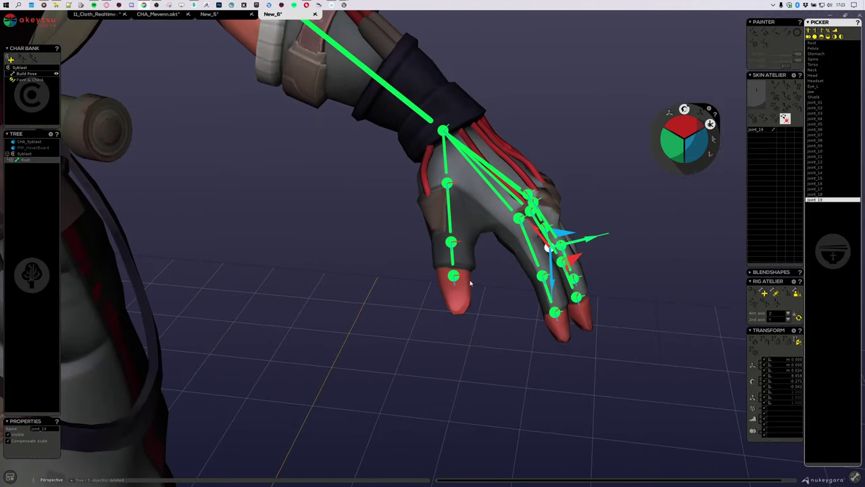
{"action": "left_click_drag", "start_coordinate": [521, 284], "coordinate": [497, 273], "text": "alt"}
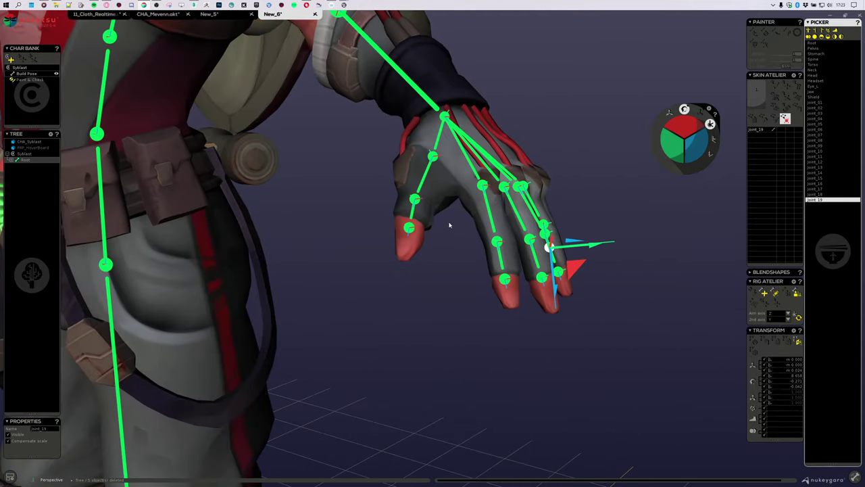
Rename the left collarbone and upper-arm joints Clavicle_L and Arm_L
{"action": "scroll", "coordinate": [446, 223], "scroll_direction": "down", "scroll_amount": 6}
{"action": "middle_click_drag", "start_coordinate": [346, 215], "coordinate": [385, 276], "text": "alt"}
{"action": "left_click_drag", "start_coordinate": [385, 277], "coordinate": [591, 295], "text": "alt"}
{"action": "scroll", "coordinate": [591, 296], "scroll_direction": "up", "scroll_amount": 3}
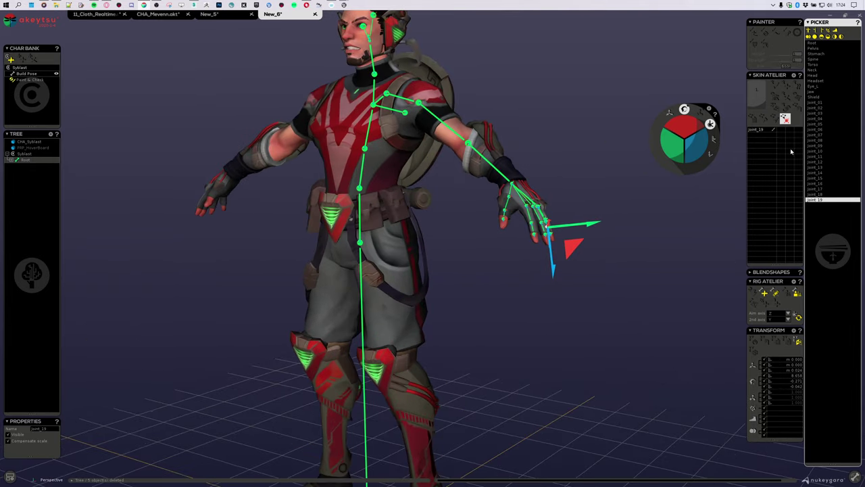
{"action": "left_click", "coordinate": [817, 103]}
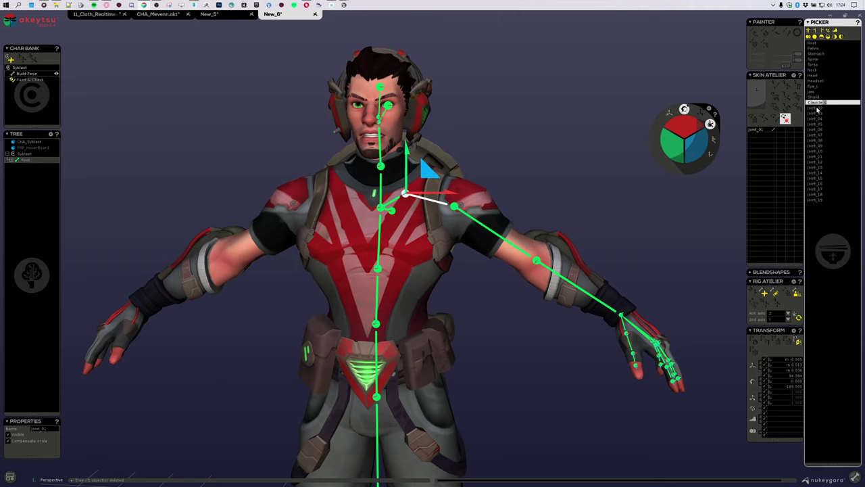
{"action": "left_click", "coordinate": [817, 108]}
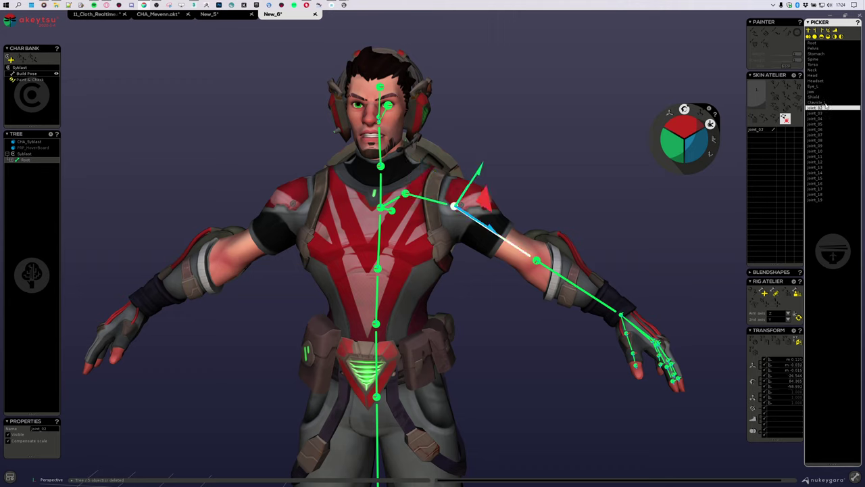
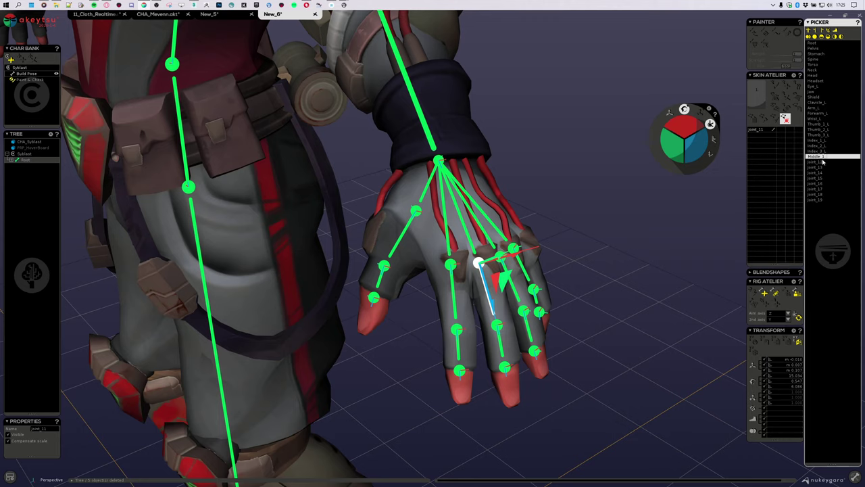
Rename the left middle finger's joints, from base to last, Middle_1_L, Middle_2_L and Middle_3_L
{"action": "key", "text": "ctrl+a"}
{"action": "left_click", "coordinate": [816, 163]}
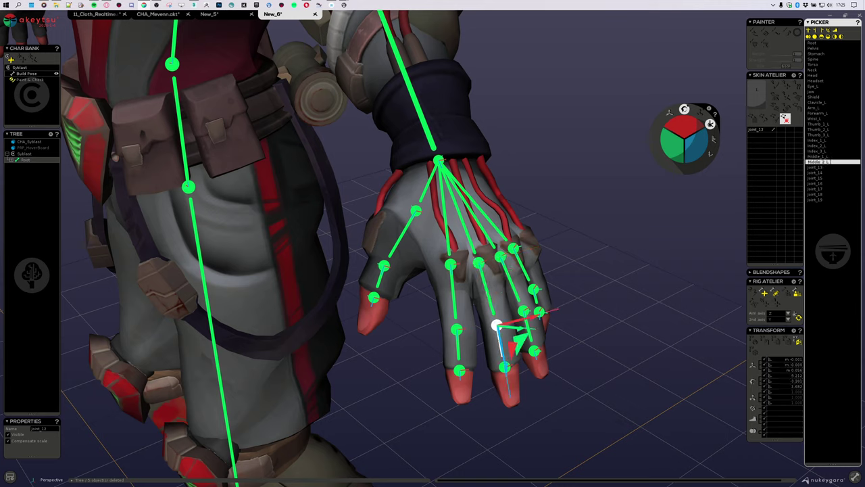
{"action": "left_click", "coordinate": [819, 167]}
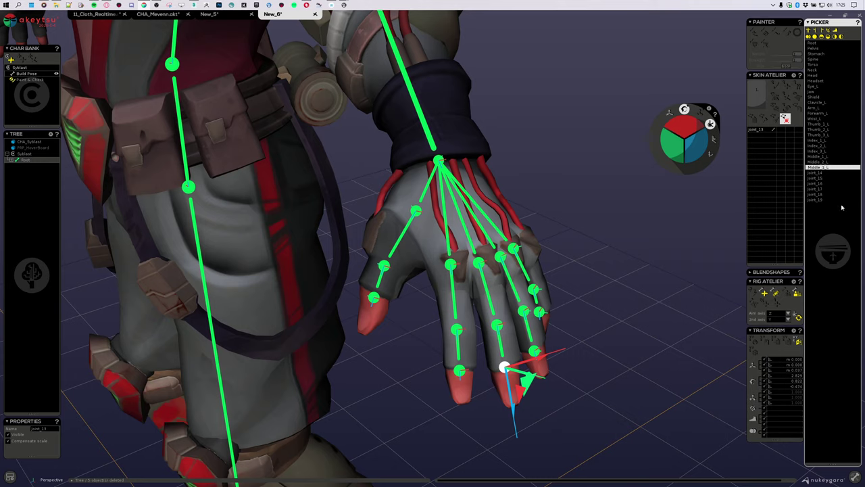
{"action": "key", "text": "Return"}
Rename the left ring finger's joints, from base to last, Ring_1_L, Ring_2_L and Ring_3_L
{"action": "left_click", "coordinate": [818, 173]}
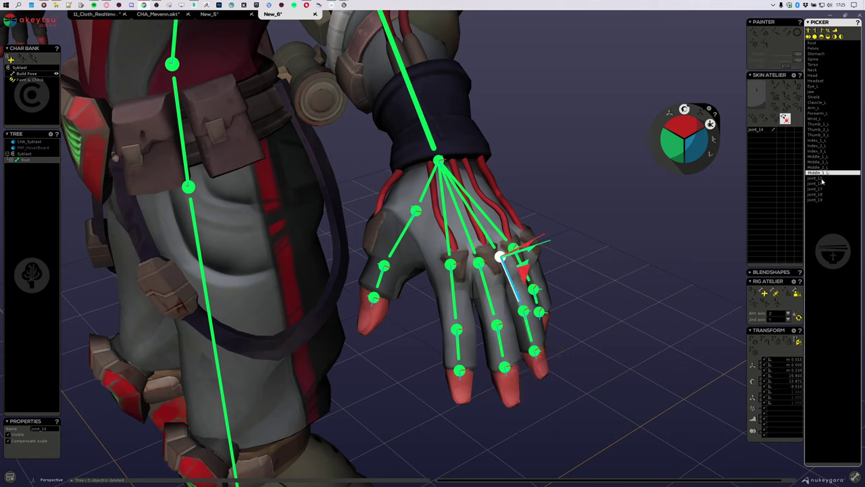
{"action": "key", "text": "BackSpace"}
{"action": "type", "text": "1"}
{"action": "key", "text": "ctrl+a"}
{"action": "type", "text": "Ring_1_L"}
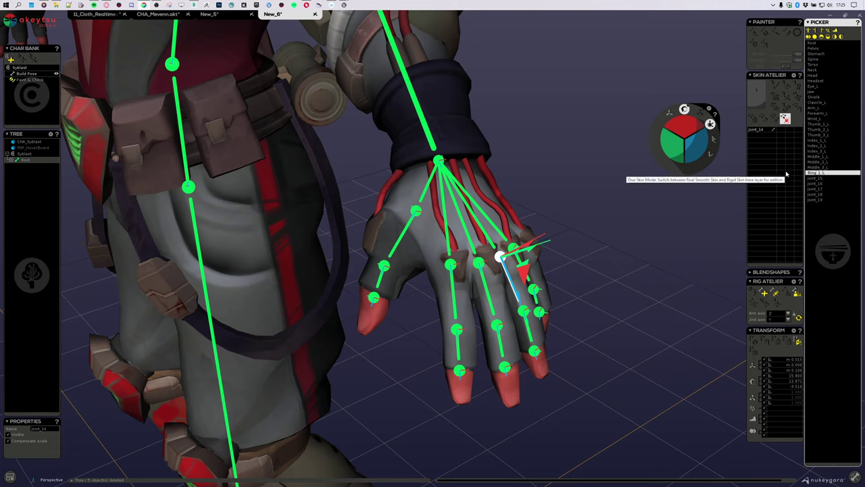
{"action": "key", "text": "ctrl+a"}
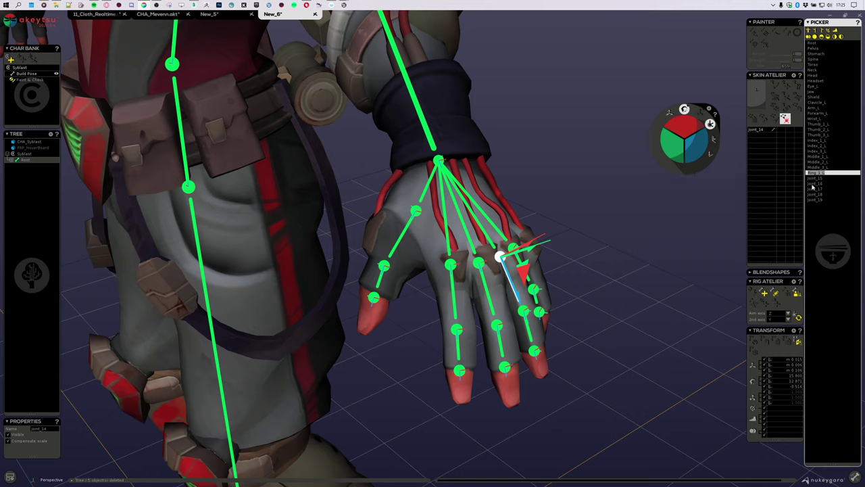
{"action": "double_click", "coordinate": [815, 178]}
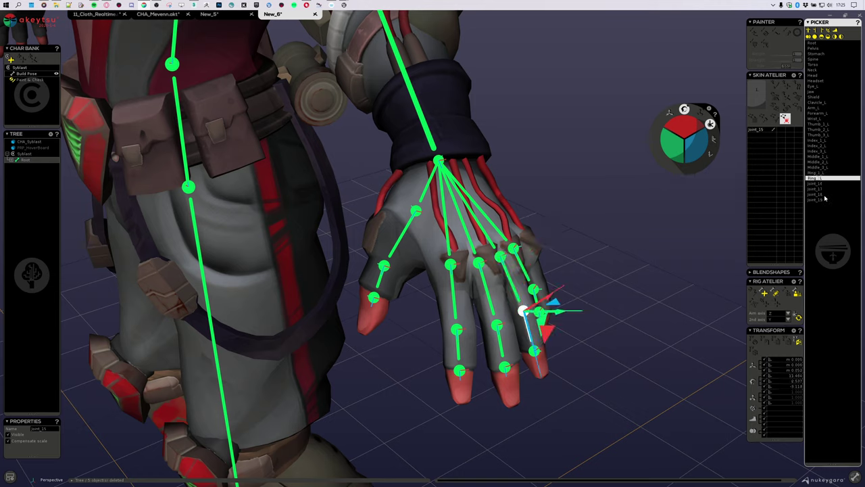
{"action": "double_click", "coordinate": [820, 184]}
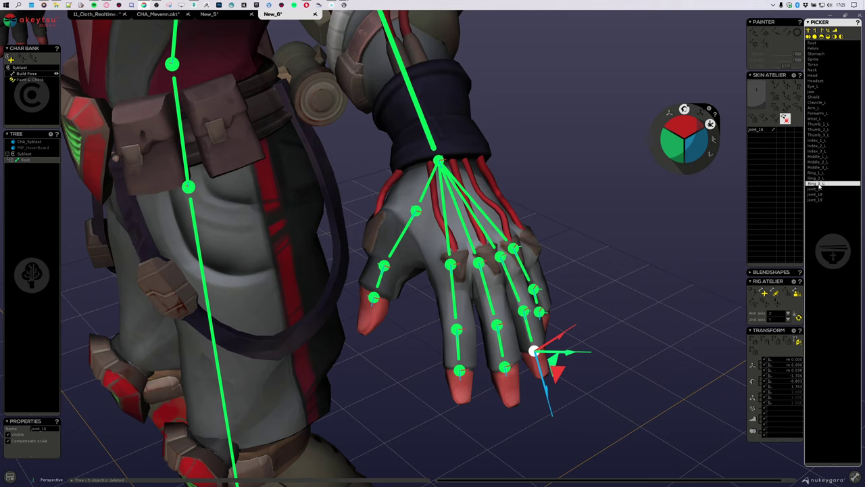
{"action": "type", "text": "Ring_3_L"}
{"action": "key", "text": "Return"}
Rename the left little finger's joints, from base to last, Pinky_1_L, Pinky_2_L and Pinky_3_L
{"action": "double_click", "coordinate": [819, 190]}
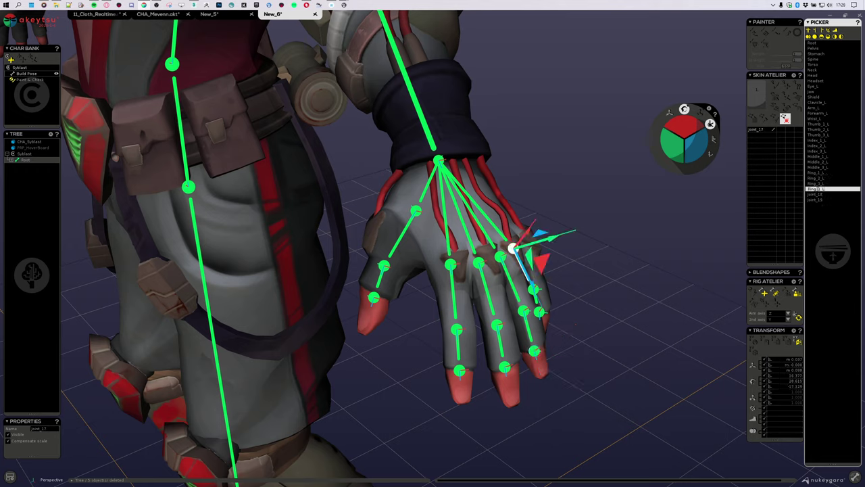
{"action": "left_click_drag", "start_coordinate": [816, 188], "coordinate": [808, 190]}
{"action": "type", "text": "Pinky"}
{"action": "key", "text": "ctrl+a"}
{"action": "key", "text": "ctrl+c"}
{"action": "double_click", "coordinate": [819, 196]}
{"action": "key", "text": "ctrl+v"}
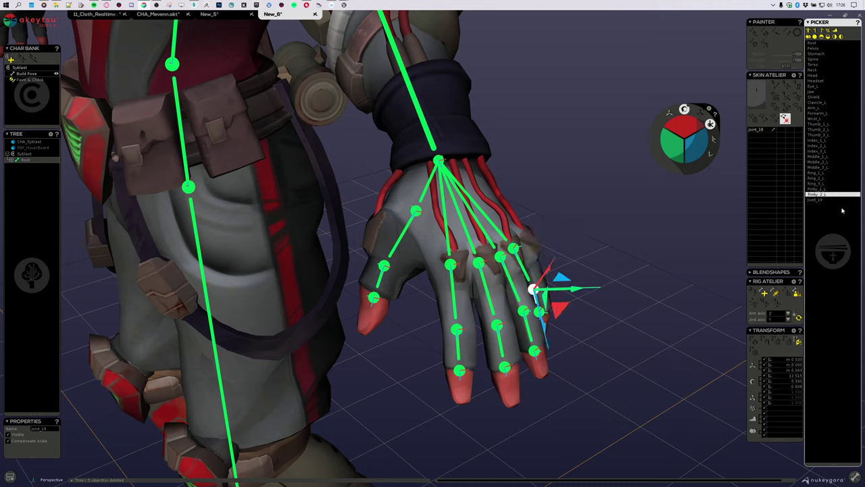
{"action": "key", "text": "Down"}
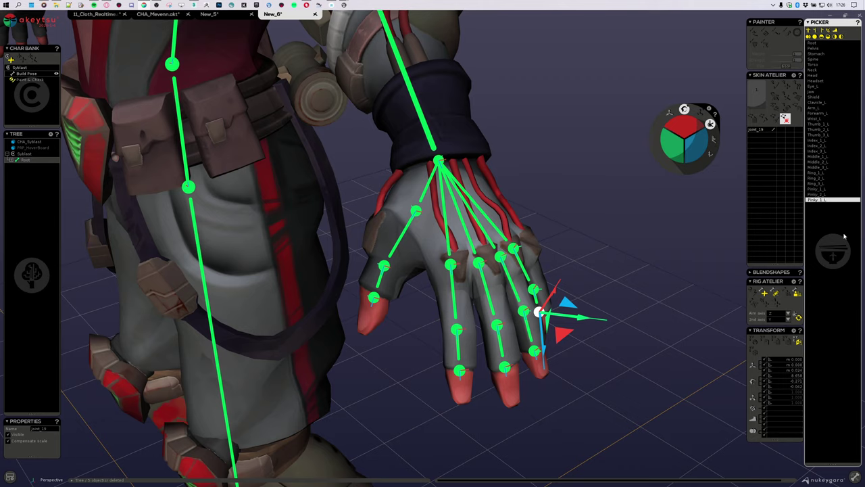
{"action": "key", "text": "BackSpace"}
{"action": "type", "text": "3"}
{"action": "key", "text": "Return"}
Add a joint at the character's left hip as a child of the Pelvis joint
{"action": "left_click_drag", "start_coordinate": [608, 381], "coordinate": [600, 349], "text": "alt"}
{"action": "scroll", "coordinate": [599, 349], "scroll_direction": "down", "scroll_amount": 6}
{"action": "middle_click_drag", "start_coordinate": [394, 389], "coordinate": [347, 328]}
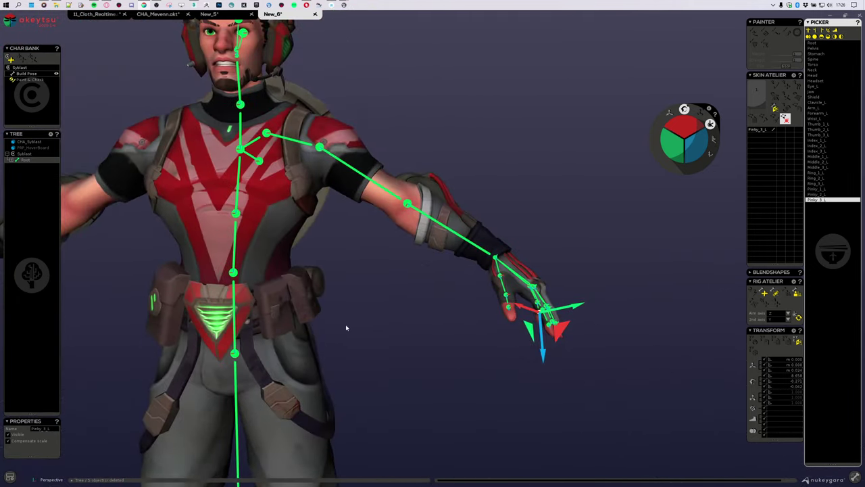
{"action": "middle_click_drag", "start_coordinate": [414, 286], "coordinate": [426, 324]}
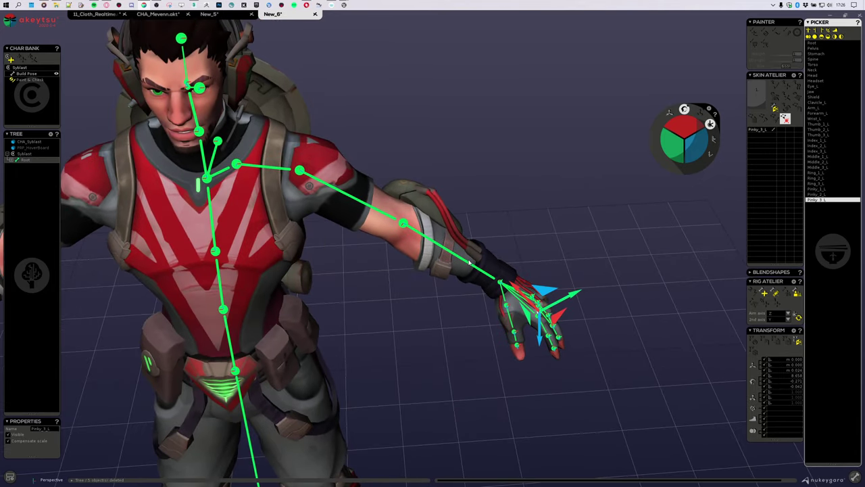
{"action": "middle_click_drag", "start_coordinate": [381, 350], "coordinate": [406, 274]}
{"action": "scroll", "coordinate": [440, 361], "scroll_direction": "down", "scroll_amount": 3}
{"action": "middle_click_drag", "start_coordinate": [440, 361], "coordinate": [442, 279]}
{"action": "scroll", "coordinate": [447, 330], "scroll_direction": "down", "scroll_amount": 2}
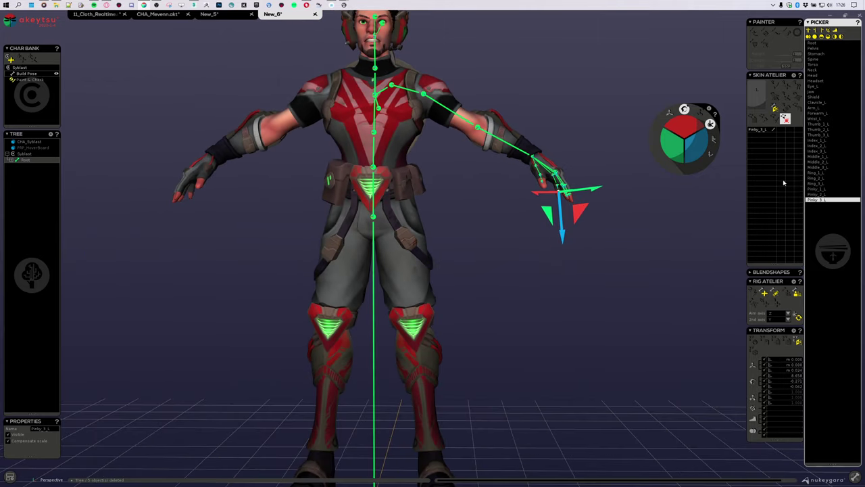
{"action": "middle_click_drag", "start_coordinate": [411, 350], "coordinate": [451, 261]}
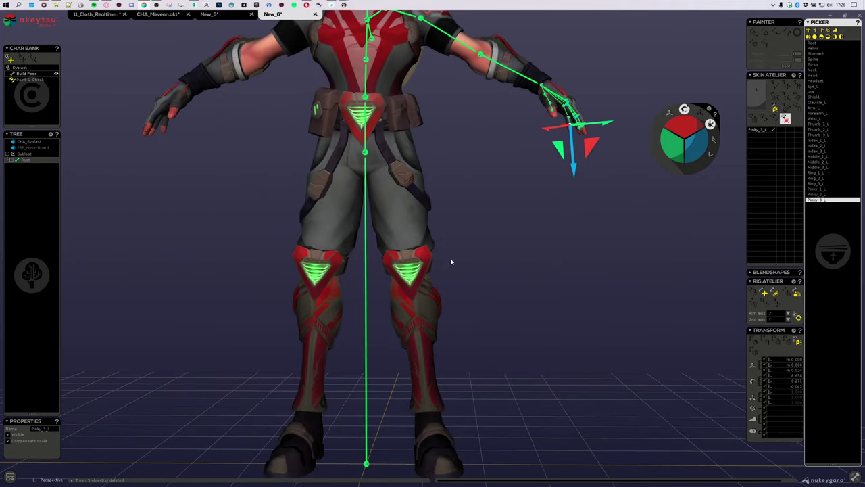
{"action": "left_click", "coordinate": [365, 153]}
{"action": "middle_click_drag", "start_coordinate": [521, 257], "coordinate": [588, 315]}
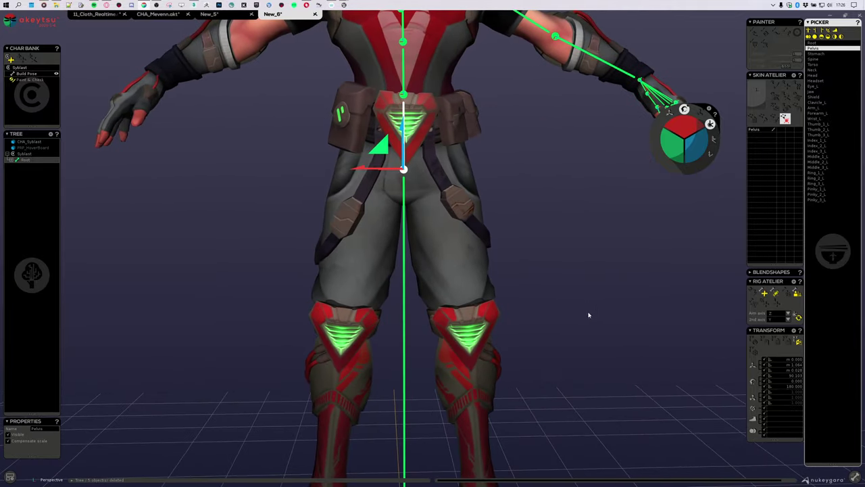
{"action": "left_click", "coordinate": [764, 292]}
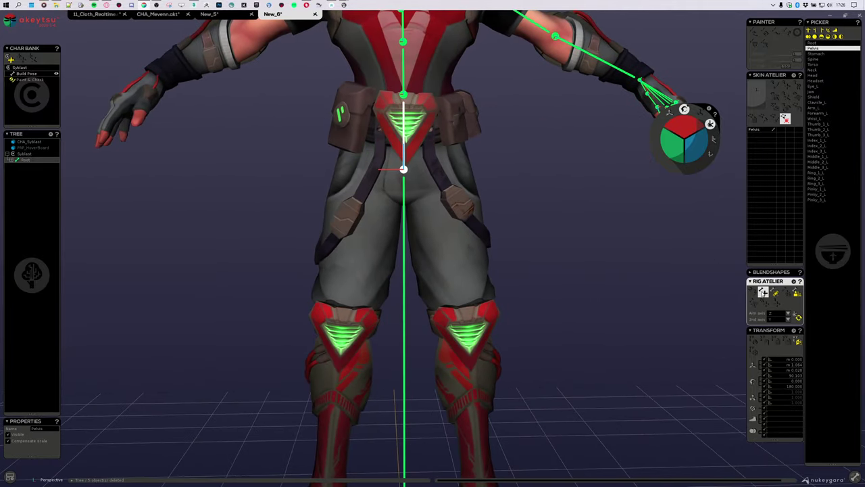
{"action": "left_click", "coordinate": [441, 168]}
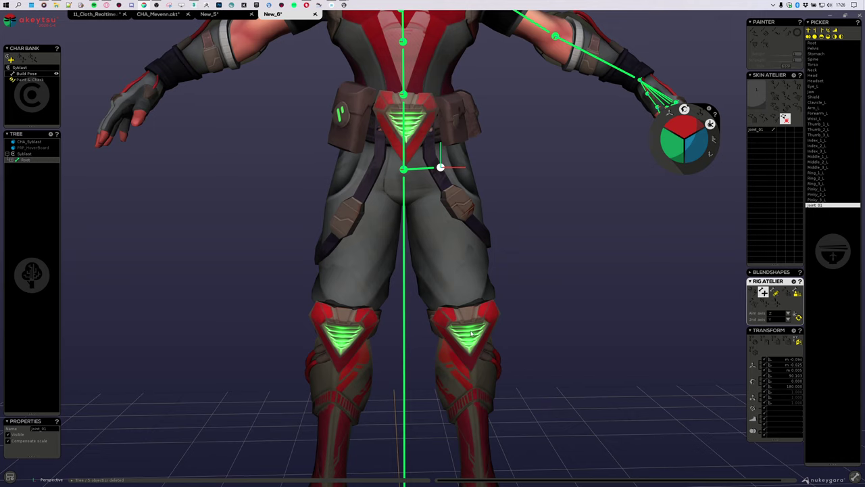
Continue the left leg chain with one joint at the knee and one at the ankle
{"action": "left_click_drag", "start_coordinate": [530, 331], "coordinate": [521, 323], "text": "alt"}
{"action": "middle_click_drag", "start_coordinate": [517, 347], "coordinate": [523, 263], "text": "alt"}
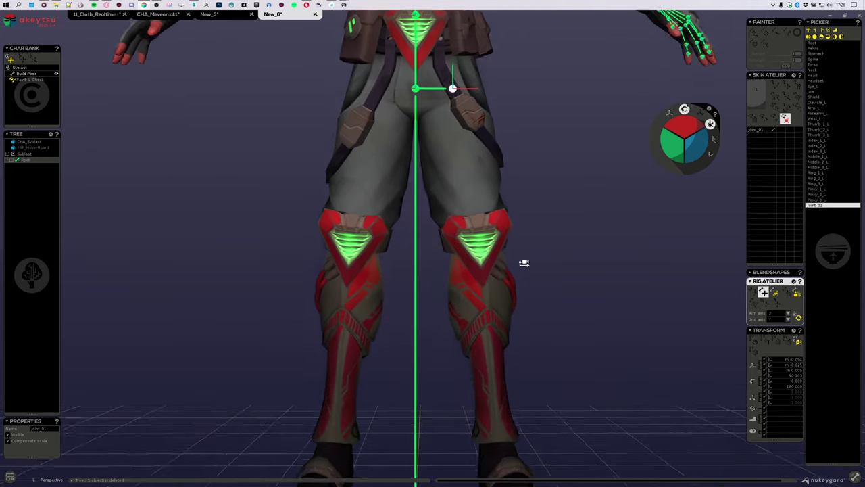
{"action": "scroll", "coordinate": [523, 263], "scroll_direction": "up", "scroll_amount": 1}
{"action": "left_click_drag", "start_coordinate": [518, 304], "coordinate": [514, 297], "text": "alt"}
{"action": "left_click", "coordinate": [477, 238]}
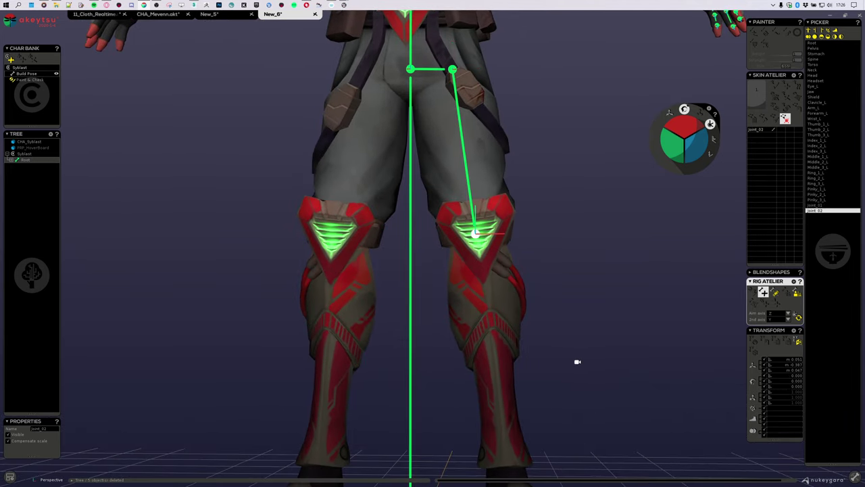
{"action": "middle_click_drag", "start_coordinate": [575, 359], "coordinate": [546, 240]}
{"action": "left_click", "coordinate": [490, 296]}
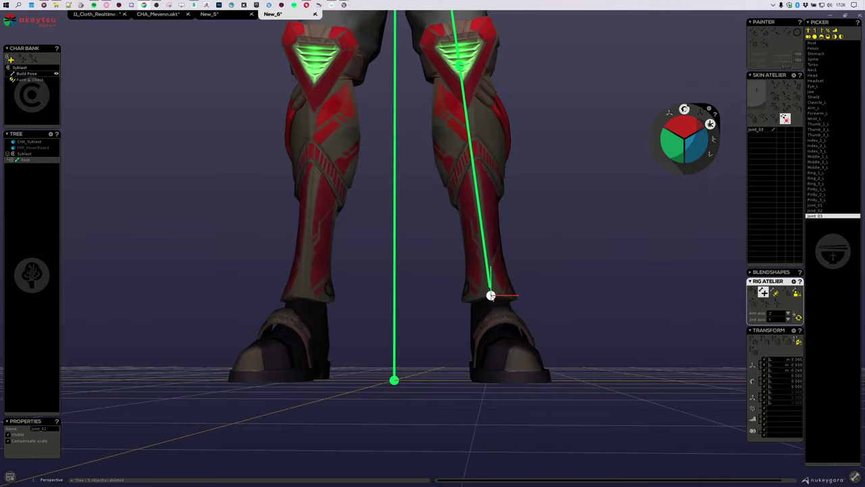
Add a joint at the ball of the left foot as the end of the leg chain and stop creating joints
{"action": "right_click_drag", "start_coordinate": [589, 324], "coordinate": [553, 364]}
{"action": "middle_click_drag", "start_coordinate": [553, 363], "coordinate": [545, 324]}
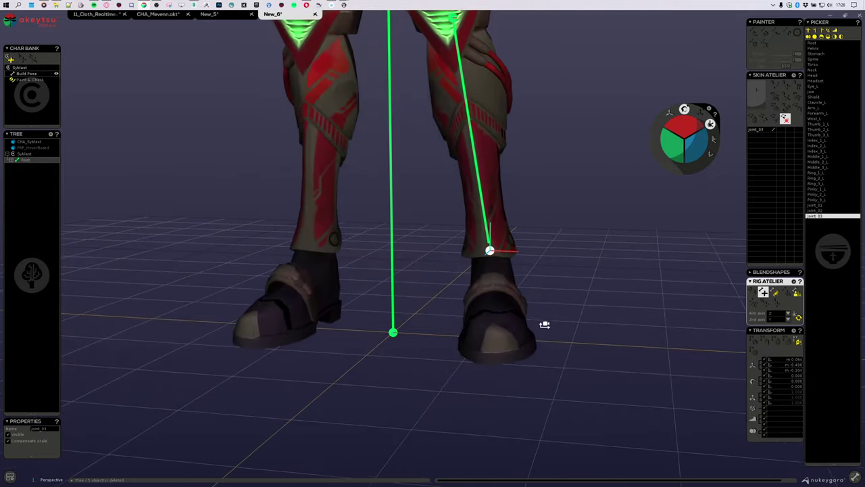
{"action": "scroll", "coordinate": [517, 345], "scroll_direction": "up", "scroll_amount": 2}
{"action": "right_click_drag", "start_coordinate": [496, 336], "coordinate": [502, 399]}
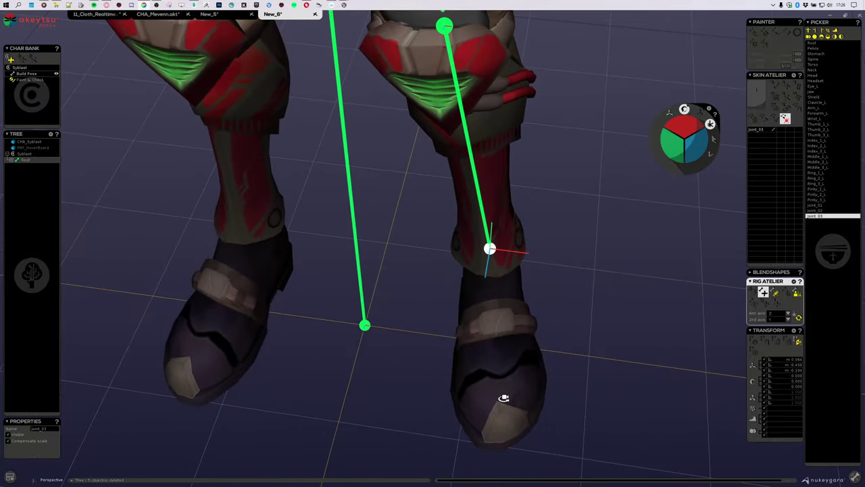
{"action": "left_click", "coordinate": [498, 370]}
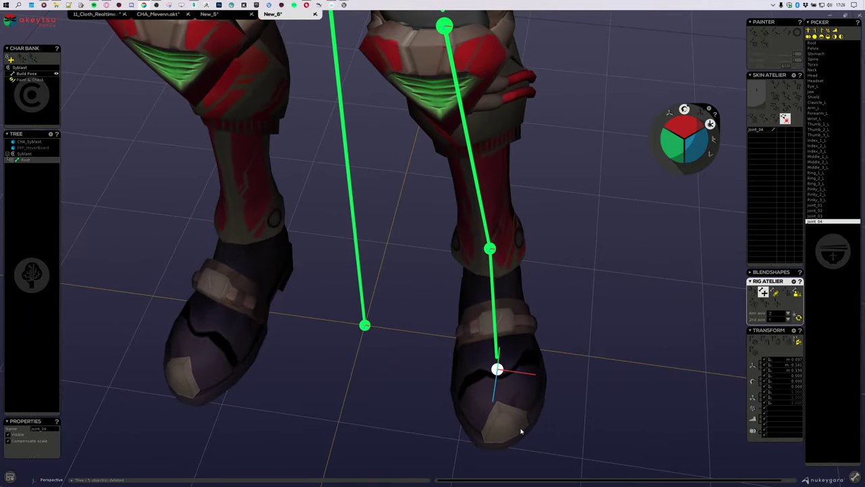
{"action": "key", "text": "Escape"}
Check the left leg chain from the side and front and move the knee joint back inside the knee
{"action": "right_click_drag", "start_coordinate": [565, 247], "coordinate": [382, 259]}
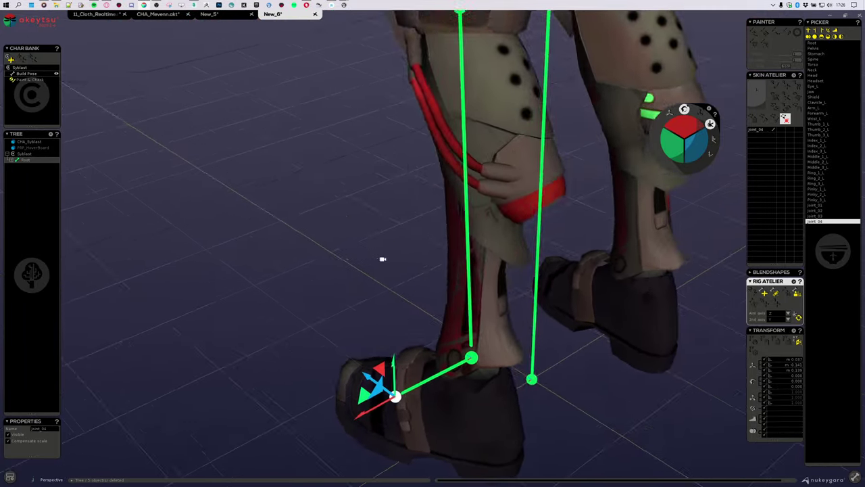
{"action": "scroll", "coordinate": [382, 261], "scroll_direction": "down", "scroll_amount": 4}
{"action": "right_click_drag", "start_coordinate": [345, 289], "coordinate": [399, 287]}
{"action": "middle_click_drag", "start_coordinate": [497, 173], "coordinate": [498, 328]}
{"action": "scroll", "coordinate": [487, 321], "scroll_direction": "down", "scroll_amount": 2}
{"action": "right_click_drag", "start_coordinate": [392, 301], "coordinate": [551, 298]}
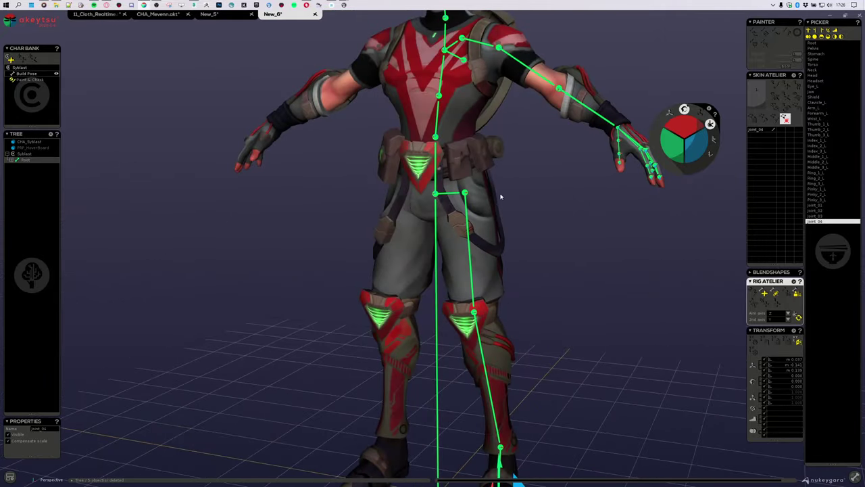
{"action": "scroll", "coordinate": [500, 196], "scroll_direction": "up", "scroll_amount": 4}
{"action": "left_click", "coordinate": [481, 162]}
{"action": "right_click_drag", "start_coordinate": [629, 230], "coordinate": [525, 224]}
{"action": "left_click", "coordinate": [463, 348]}
{"action": "right_click_drag", "start_coordinate": [465, 350], "coordinate": [541, 249]}
{"action": "scroll", "coordinate": [448, 202], "scroll_direction": "up", "scroll_amount": 3}
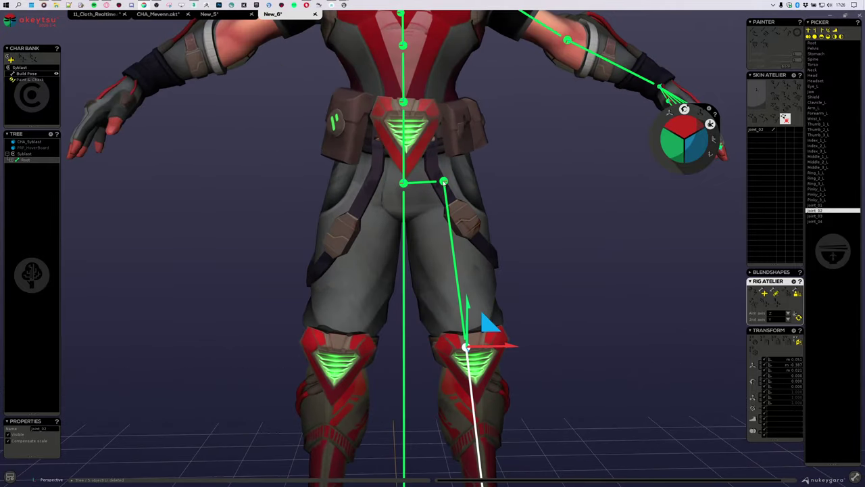
Nudge the left hip joint slightly so it sits centred at the top of the thigh
{"action": "left_click", "coordinate": [444, 181]}
{"action": "left_click_drag", "start_coordinate": [462, 161], "coordinate": [461, 164]}
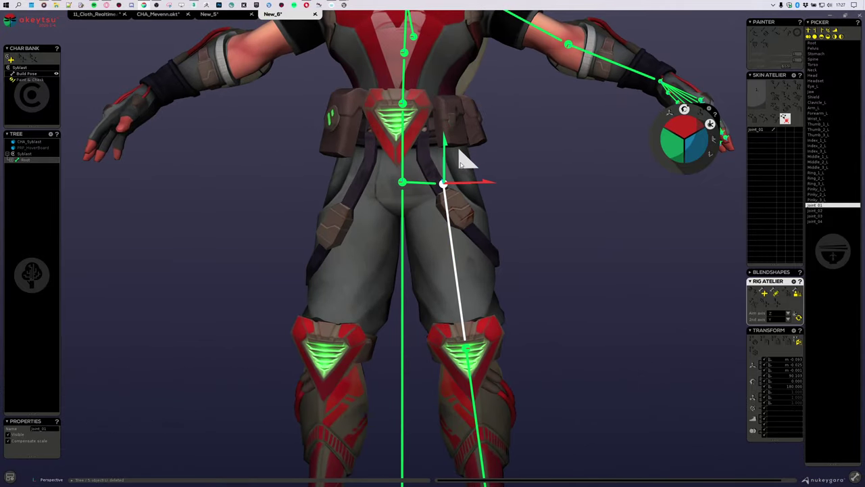
{"action": "middle_click_drag", "start_coordinate": [531, 248], "coordinate": [503, 249]}
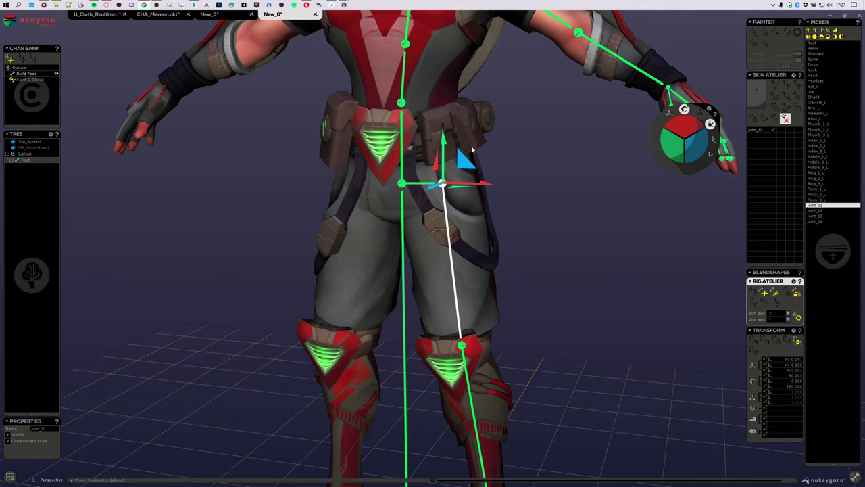
Orient the left hip and knee joints together so their Z axes aim along the leg bones
{"action": "middle_click_drag", "start_coordinate": [480, 151], "coordinate": [525, 287]}
{"action": "scroll", "coordinate": [526, 287], "scroll_direction": "down", "scroll_amount": 3}
{"action": "middle_click_drag", "start_coordinate": [530, 357], "coordinate": [445, 208]}
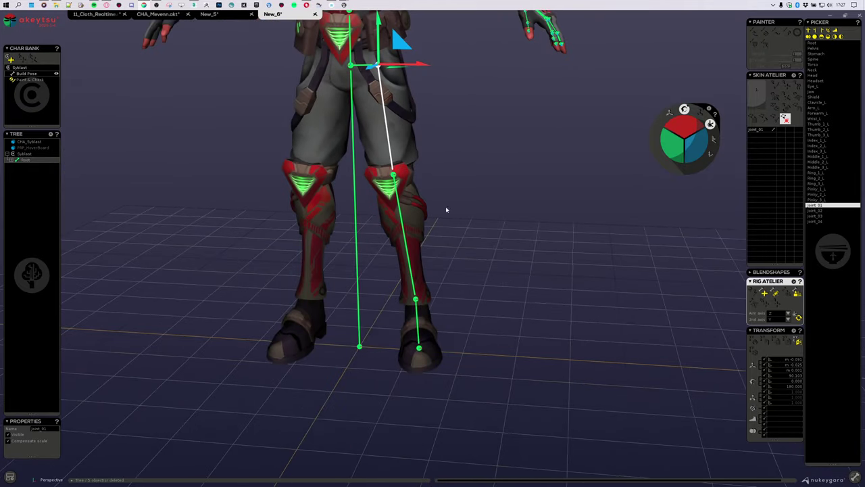
{"action": "middle_click_drag", "start_coordinate": [440, 277], "coordinate": [481, 309]}
{"action": "scroll", "coordinate": [455, 239], "scroll_direction": "up", "scroll_amount": 3}
{"action": "middle_click_drag", "start_coordinate": [507, 212], "coordinate": [513, 237]}
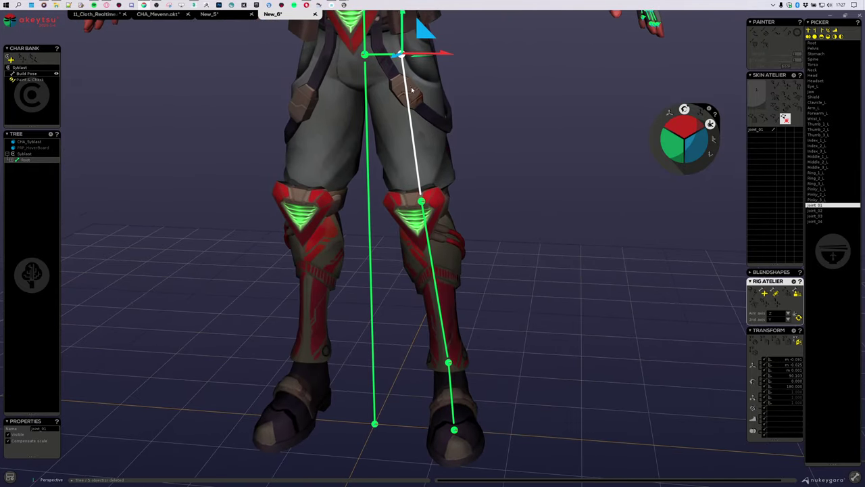
{"action": "left_click", "coordinate": [422, 202]}
{"action": "middle_click_drag", "start_coordinate": [426, 208], "coordinate": [720, 308]}
{"action": "left_click", "coordinate": [798, 317]}
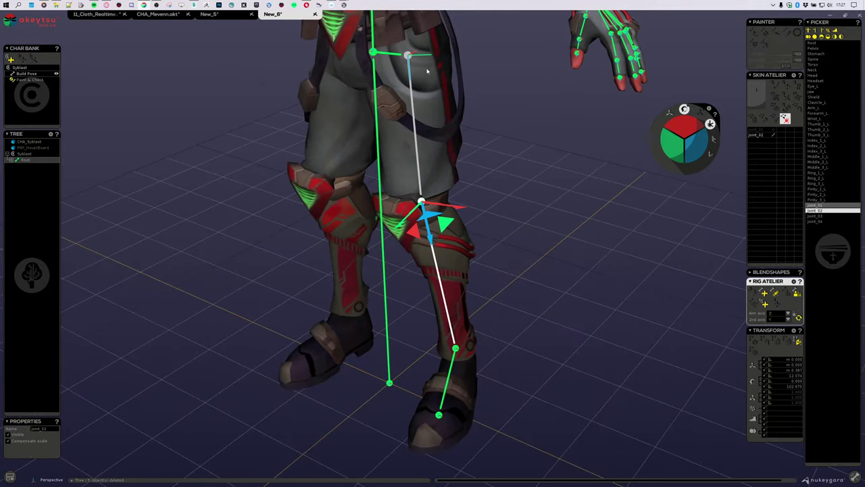
Twist the left hip joint about its Z axis so its X axis runs sideways across the thigh
{"action": "middle_click_drag", "start_coordinate": [428, 99], "coordinate": [528, 140]}
{"action": "middle_click_drag", "start_coordinate": [432, 115], "coordinate": [443, 189]}
{"action": "scroll", "coordinate": [443, 189], "scroll_direction": "up", "scroll_amount": 1}
{"action": "left_click", "coordinate": [409, 113]}
{"action": "middle_click_drag", "start_coordinate": [409, 113], "coordinate": [498, 186]}
{"action": "scroll", "coordinate": [552, 194], "scroll_direction": "up", "scroll_amount": 3}
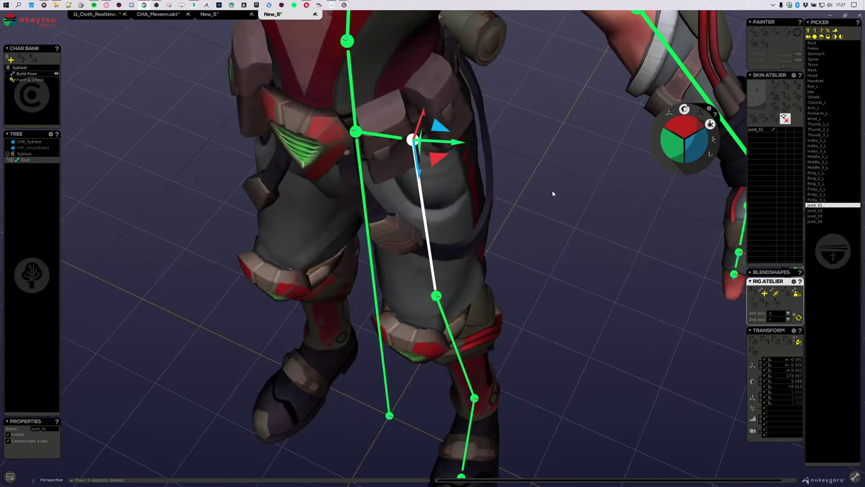
{"action": "middle_click_drag", "start_coordinate": [553, 194], "coordinate": [396, 150]}
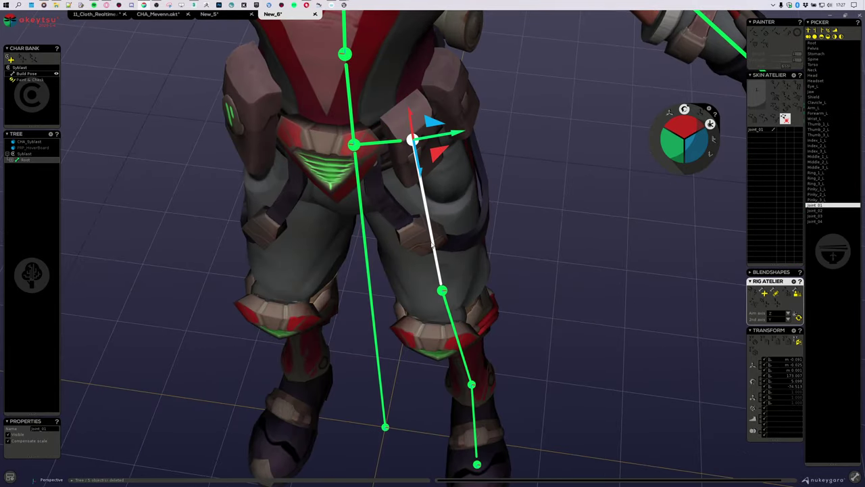
{"action": "middle_click_drag", "start_coordinate": [431, 244], "coordinate": [534, 200]}
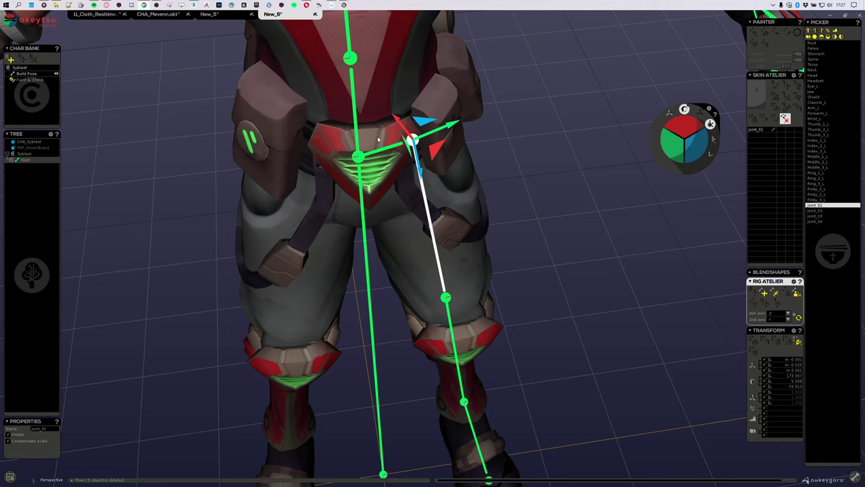
{"action": "key", "text": "e"}
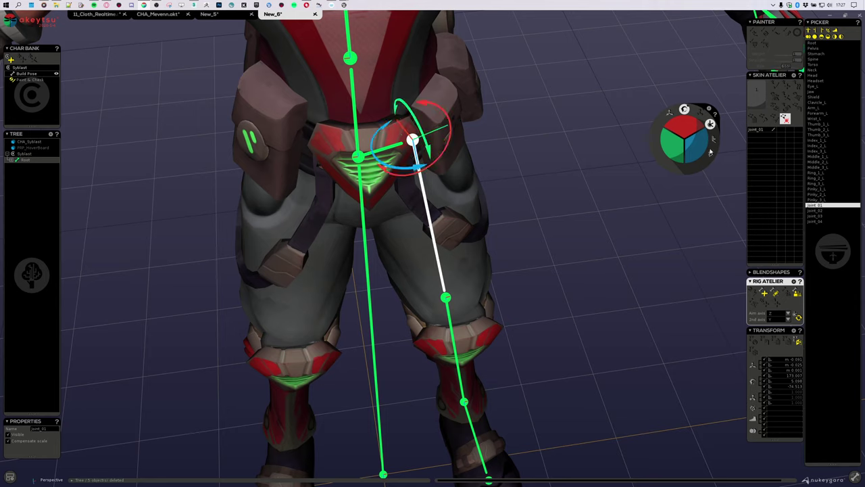
{"action": "left_click_drag", "start_coordinate": [699, 144], "coordinate": [688, 106]}
Fine-tune the left hip joint's Z twist from a low viewpoint and compare its axes with the knee joint's
{"action": "key", "text": "w"}
{"action": "left_click_drag", "start_coordinate": [543, 192], "coordinate": [545, 92], "text": "alt"}
{"action": "key", "text": "e"}
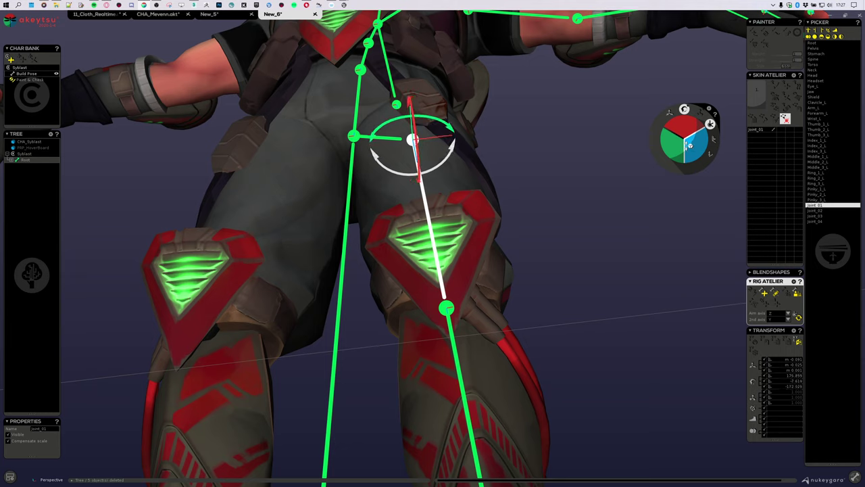
{"action": "left_click_drag", "start_coordinate": [689, 145], "coordinate": [699, 144]}
{"action": "key", "text": "Down"}
{"action": "key", "text": "Up"}
{"action": "middle_click_drag", "start_coordinate": [568, 268], "coordinate": [562, 225]}
{"action": "scroll", "coordinate": [523, 341], "scroll_direction": "down", "scroll_amount": 3}
{"action": "left_click_drag", "start_coordinate": [561, 226], "coordinate": [578, 225], "text": "alt"}
{"action": "key", "text": "Down"}
{"action": "key", "text": "Up"}
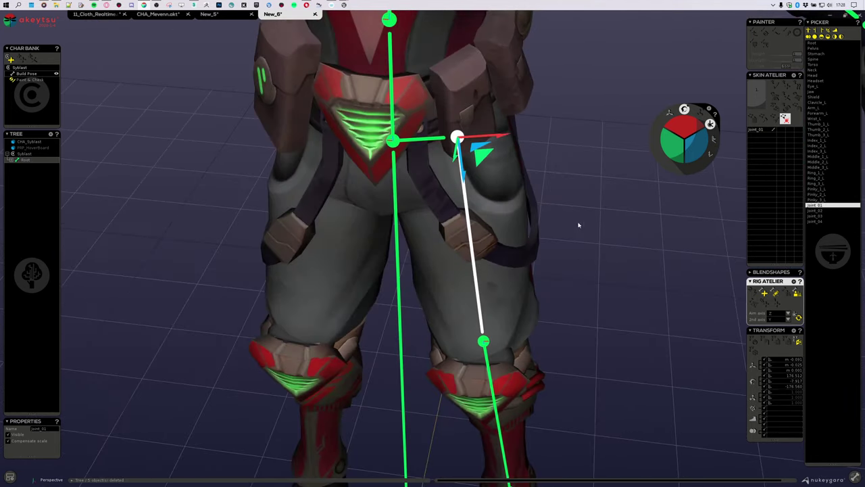
Rotate the left hip joint about its Z axis so its X axis points inward toward the pelvis
{"action": "key", "text": "e"}
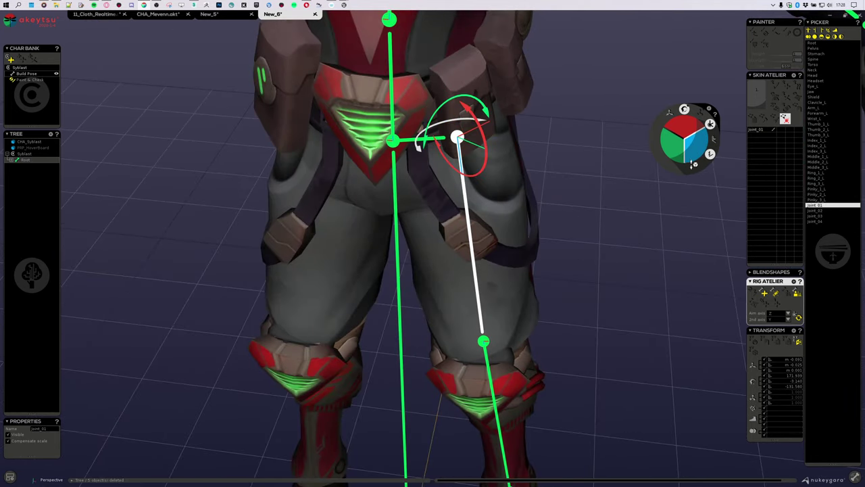
{"action": "left_click", "coordinate": [710, 154]}
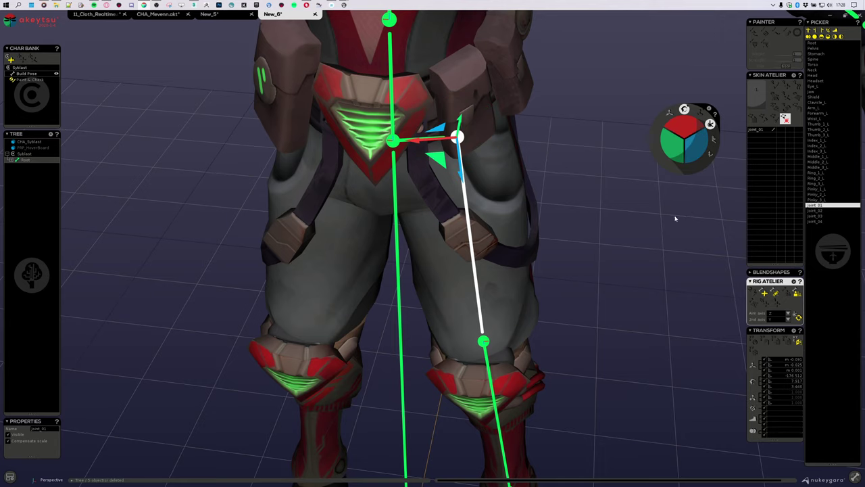
{"action": "left_click_drag", "start_coordinate": [676, 218], "coordinate": [593, 280], "text": "alt"}
{"action": "right_click_drag", "start_coordinate": [592, 279], "coordinate": [537, 323], "text": "alt"}
{"action": "middle_click_drag", "start_coordinate": [537, 323], "coordinate": [550, 216], "text": "alt"}
Try lifting the left knee forward and twisting it slightly to test the leg's joint axes, and undo both movements
{"action": "left_click", "coordinate": [461, 254]}
{"action": "left_click_drag", "start_coordinate": [581, 283], "coordinate": [640, 248], "text": "alt"}
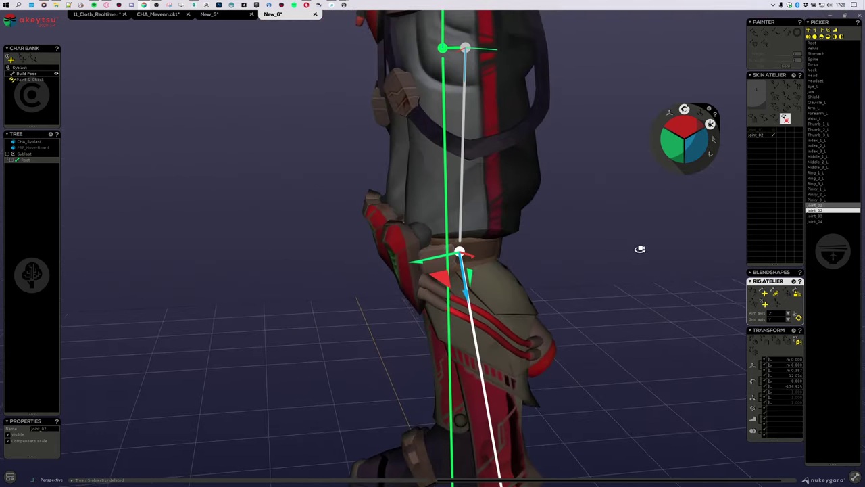
{"action": "right_click_drag", "start_coordinate": [639, 248], "coordinate": [601, 253], "text": "alt"}
{"action": "left_click", "coordinate": [709, 125]}
{"action": "left_click_drag", "start_coordinate": [460, 252], "coordinate": [322, 146]}
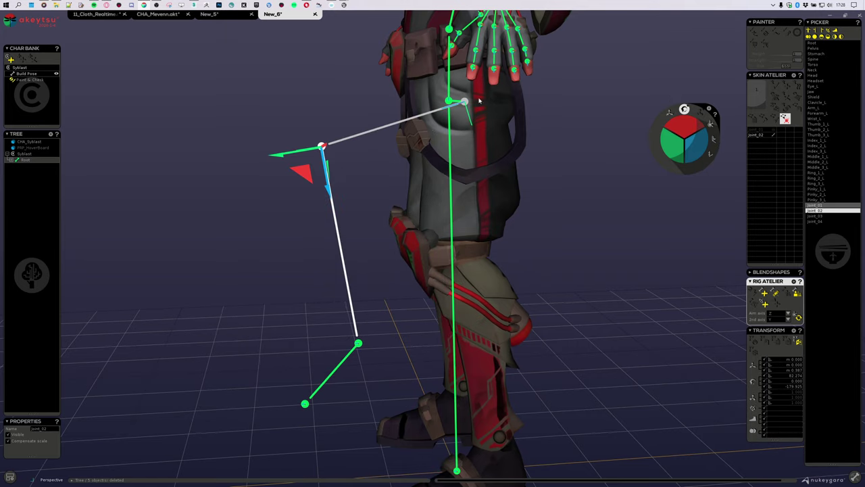
{"action": "left_click_drag", "start_coordinate": [427, 125], "coordinate": [318, 159], "text": "alt"}
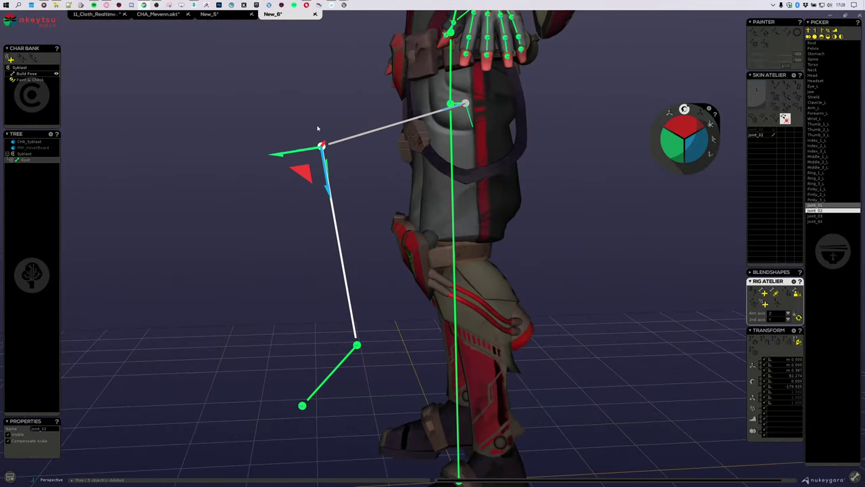
{"action": "key", "text": "ctrl+z"}
{"action": "left_click_drag", "start_coordinate": [338, 242], "coordinate": [413, 278], "text": "alt"}
{"action": "left_click_drag", "start_coordinate": [551, 199], "coordinate": [500, 180], "text": "alt"}
{"action": "left_click_drag", "start_coordinate": [701, 149], "coordinate": [703, 155]}
{"action": "key", "text": "ctrl+z"}
Switch the character to Paint & Check mode and check the left hip joint's rotation about its X axis
{"action": "left_click_drag", "start_coordinate": [659, 256], "coordinate": [551, 251], "text": "alt"}
{"action": "left_click_drag", "start_coordinate": [514, 205], "coordinate": [542, 215], "text": "alt"}
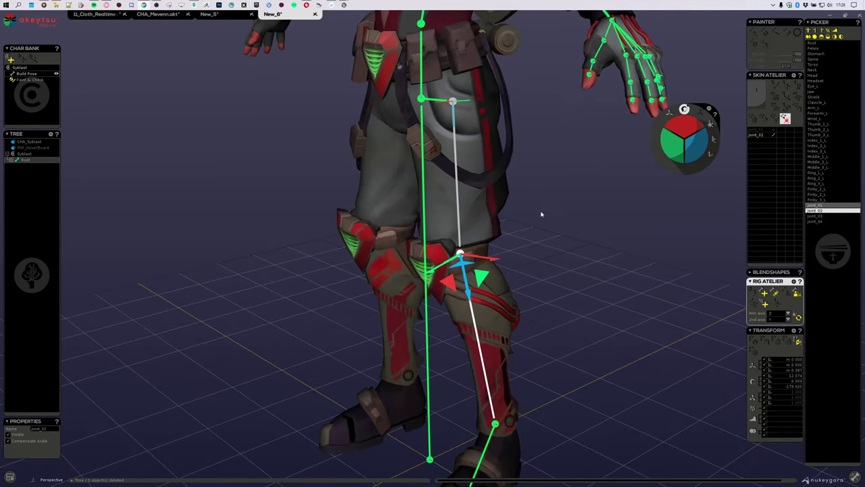
{"action": "left_click", "coordinate": [453, 103]}
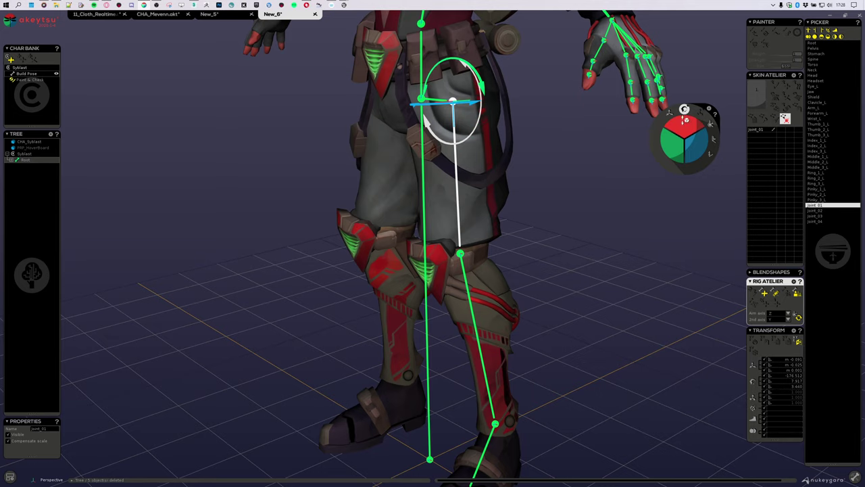
{"action": "left_click_drag", "start_coordinate": [654, 142], "coordinate": [614, 207]}
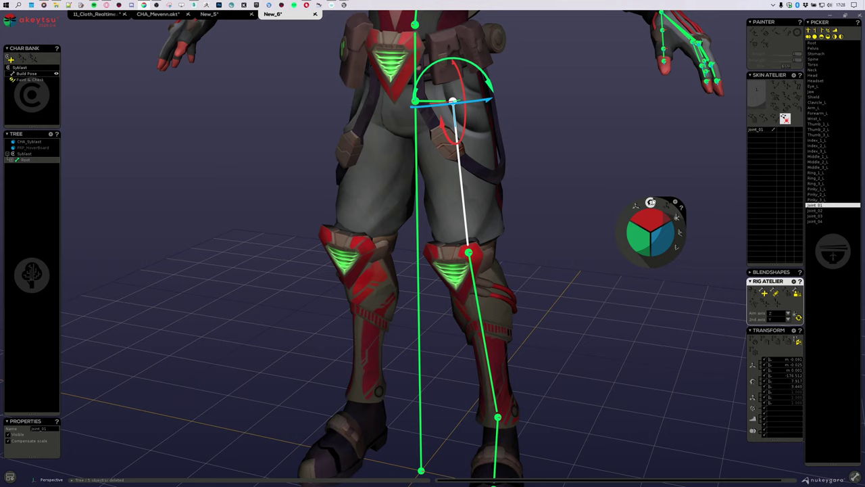
{"action": "left_click", "coordinate": [650, 203]}
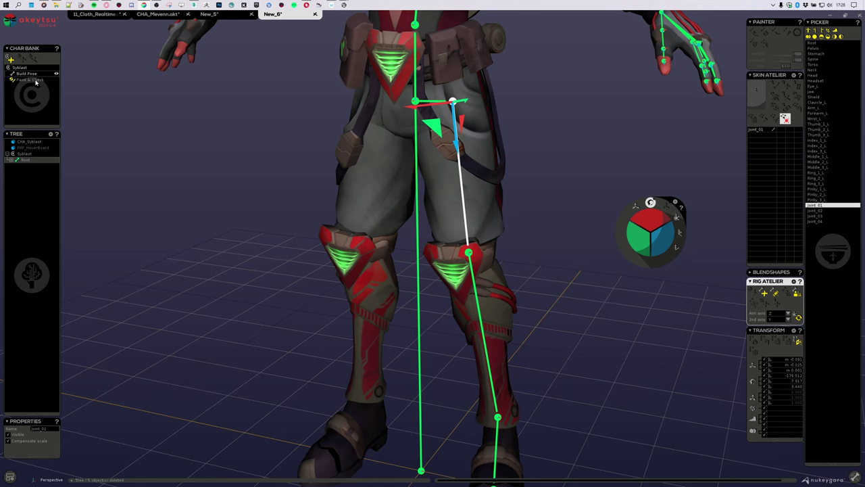
{"action": "left_click", "coordinate": [29, 80]}
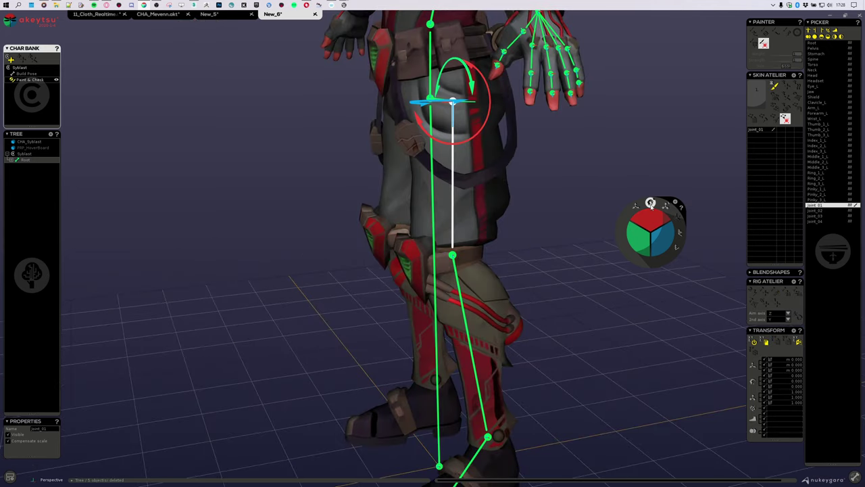
{"action": "left_click_drag", "start_coordinate": [654, 213], "coordinate": [647, 196]}
Select the left wrist joint and check its X rotation and axis directions for comparison with the hip
{"action": "middle_click_drag", "start_coordinate": [536, 174], "coordinate": [639, 270]}
{"action": "left_click", "coordinate": [514, 142]}
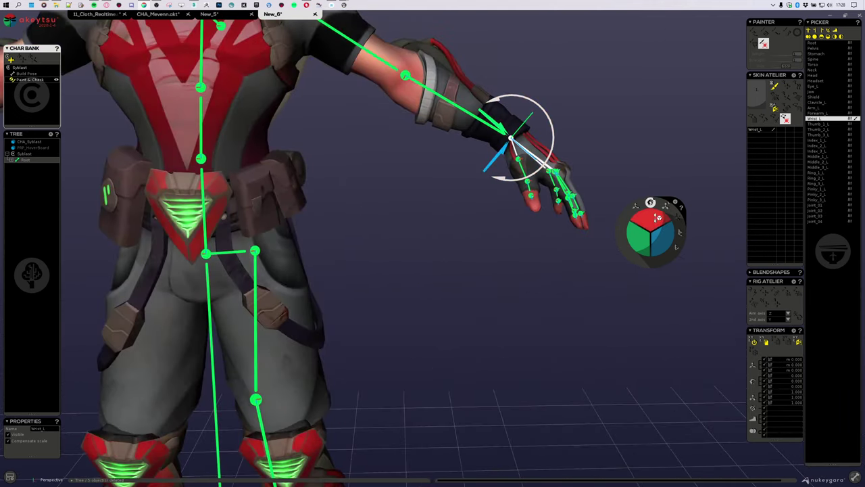
{"action": "left_click_drag", "start_coordinate": [656, 217], "coordinate": [650, 199]}
{"action": "key", "text": "w"}
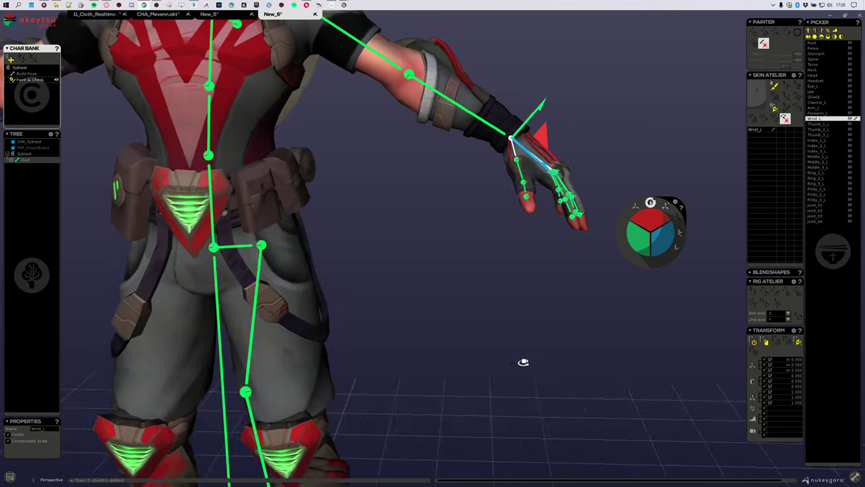
Test-rotate the left hip joint (Joint_01) in Paint & Check mode and undo the rotation
{"action": "middle_click_drag", "start_coordinate": [531, 359], "coordinate": [393, 267]}
{"action": "left_click", "coordinate": [397, 225]}
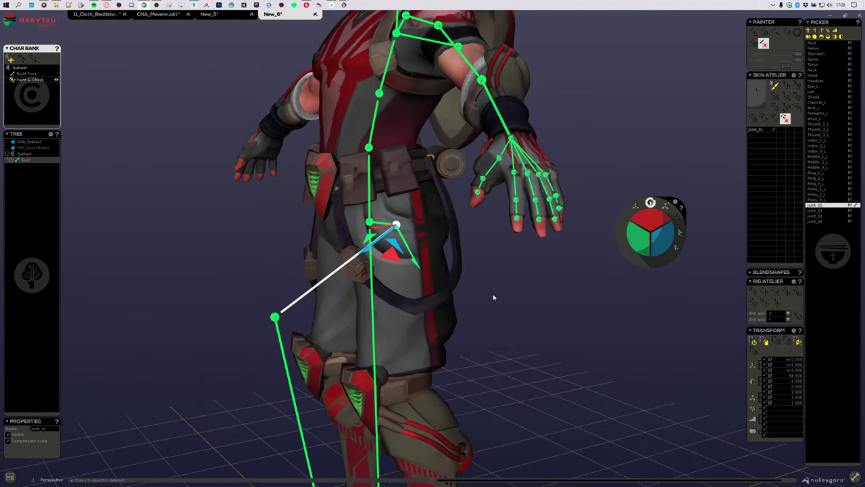
{"action": "key", "text": "ctrl+z"}
In the Build Pose, turn the left hip joint (Joint_01) 180° about its Z axis while keeping its child joints in place
{"action": "middle_click_drag", "start_coordinate": [498, 311], "coordinate": [518, 293]}
{"action": "left_click", "coordinate": [31, 74]}
{"action": "middle_click_drag", "start_coordinate": [499, 222], "coordinate": [433, 230]}
{"action": "scroll", "coordinate": [378, 242], "scroll_direction": "up", "scroll_amount": 3}
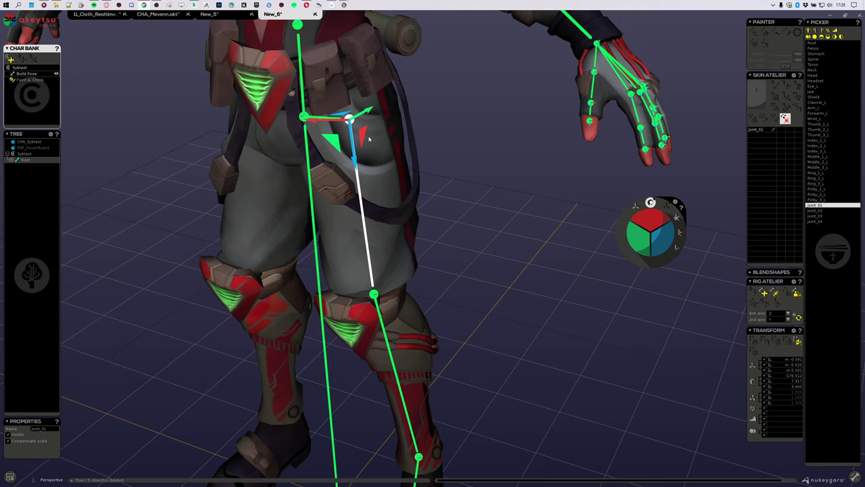
{"action": "middle_click_drag", "start_coordinate": [369, 138], "coordinate": [464, 227]}
{"action": "key", "text": "e"}
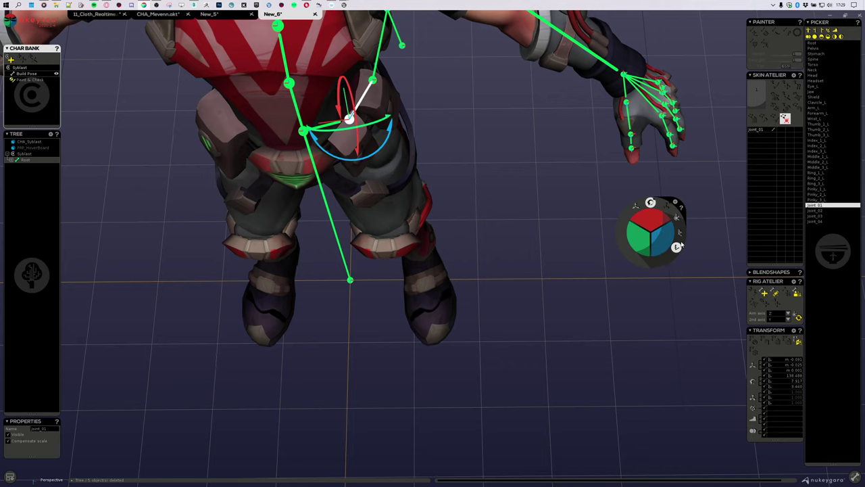
{"action": "left_click", "coordinate": [678, 218]}
{"action": "left_click_drag", "start_coordinate": [665, 245], "coordinate": [660, 304]}
{"action": "middle_click_drag", "start_coordinate": [541, 290], "coordinate": [417, 240]}
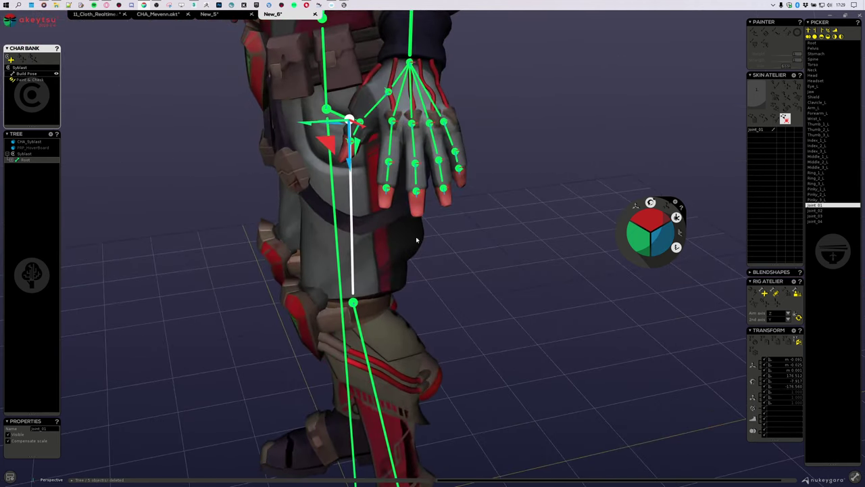
Switch to Paint & Check mode, test-bend the left hip and knee joints together, and undo the bend
{"action": "left_click", "coordinate": [29, 80]}
{"action": "mouse_move", "coordinate": [184, 161]}
{"action": "left_mouse_down", "text": "alt"}
{"action": "mouse_move", "coordinate": [518, 272]}
{"action": "mouse_move", "coordinate": [361, 318]}
{"action": "left_mouse_up", "text": "alt"}
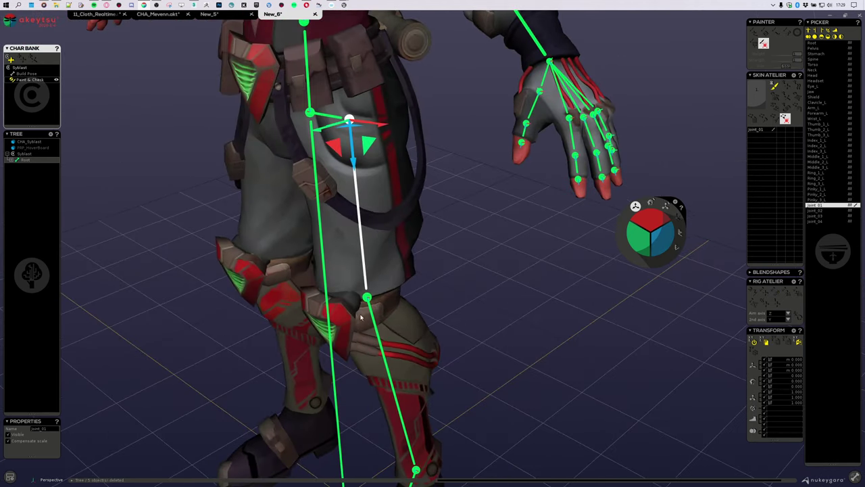
{"action": "left_click", "coordinate": [367, 299]}
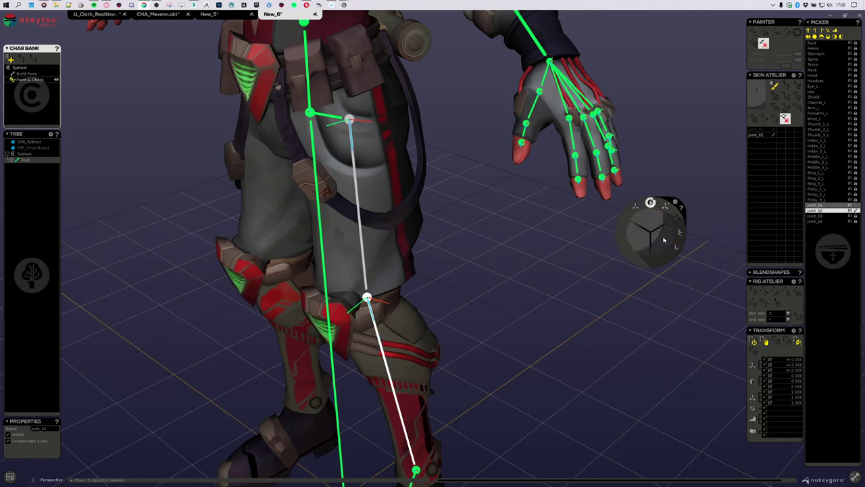
{"action": "left_click", "coordinate": [349, 123]}
{"action": "mouse_move", "coordinate": [649, 219]}
{"action": "left_mouse_down"}
{"action": "mouse_move", "coordinate": [644, 243]}
{"action": "mouse_move", "coordinate": [649, 235]}
{"action": "left_mouse_up"}
{"action": "left_click_drag", "start_coordinate": [511, 304], "coordinate": [483, 316], "text": "alt"}
{"action": "key", "text": "ctrl+z"}
Try flexing the left thigh and knee again with the whole lower leg in view, and undo the rotations
{"action": "scroll", "coordinate": [483, 317], "scroll_direction": "down", "scroll_amount": 2}
{"action": "middle_click_drag", "start_coordinate": [483, 316], "coordinate": [497, 217], "text": "alt"}
{"action": "left_click_drag", "start_coordinate": [646, 219], "coordinate": [630, 212]}
{"action": "key", "text": "ctrl+z"}
{"action": "key", "text": "w"}
{"action": "left_click", "coordinate": [383, 191], "text": "shift"}
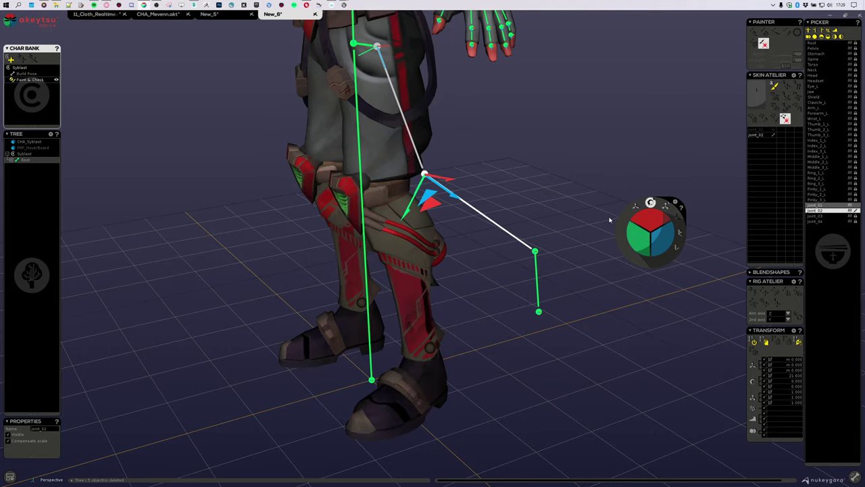
{"action": "key", "text": "ctrl+z"}
In the Build Pose, rotate the left ankle joint (Joint_03) about its Y axis to line it up with the boot
{"action": "left_click_drag", "start_coordinate": [519, 255], "coordinate": [557, 239], "text": "alt"}
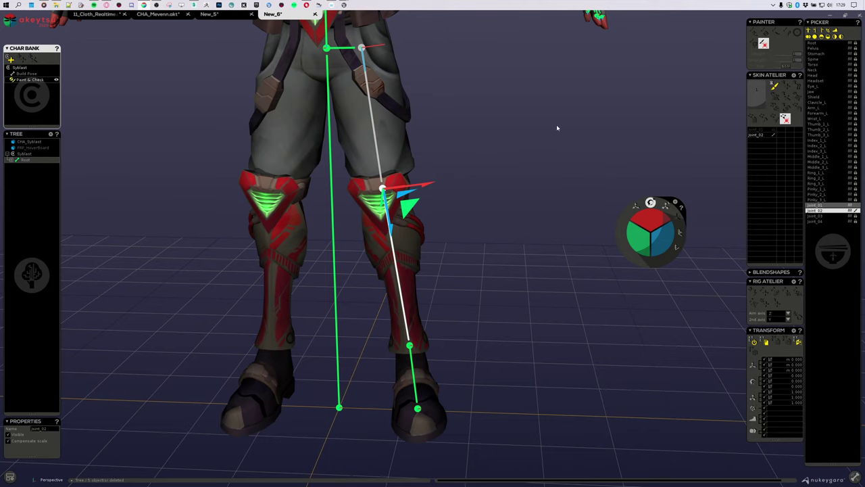
{"action": "left_click_drag", "start_coordinate": [426, 225], "coordinate": [406, 111], "text": "alt"}
{"action": "left_click", "coordinate": [27, 75]}
{"action": "middle_click_drag", "start_coordinate": [496, 267], "coordinate": [485, 250], "text": "alt"}
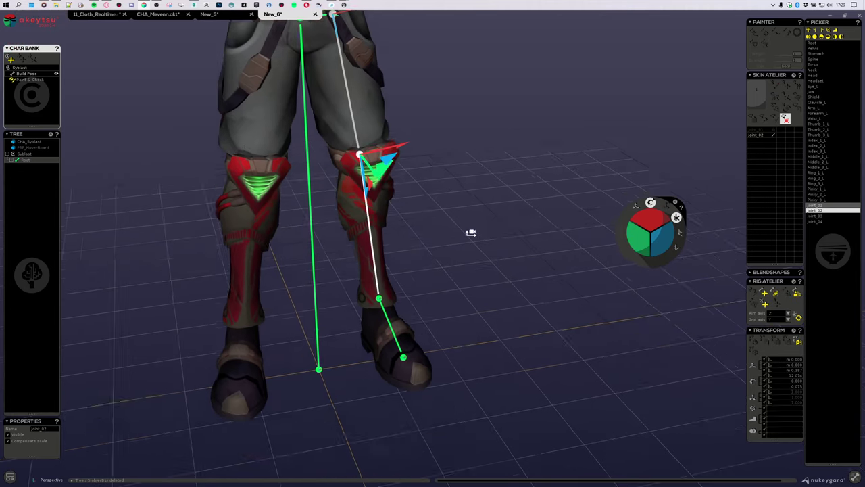
{"action": "right_click_drag", "start_coordinate": [485, 250], "coordinate": [540, 304], "text": "alt"}
{"action": "left_click", "coordinate": [365, 318]}
{"action": "left_click_drag", "start_coordinate": [370, 320], "coordinate": [465, 359], "text": "alt"}
{"action": "middle_click_drag", "start_coordinate": [465, 359], "coordinate": [515, 323], "text": "alt"}
{"action": "right_click_drag", "start_coordinate": [514, 322], "coordinate": [568, 294], "text": "alt"}
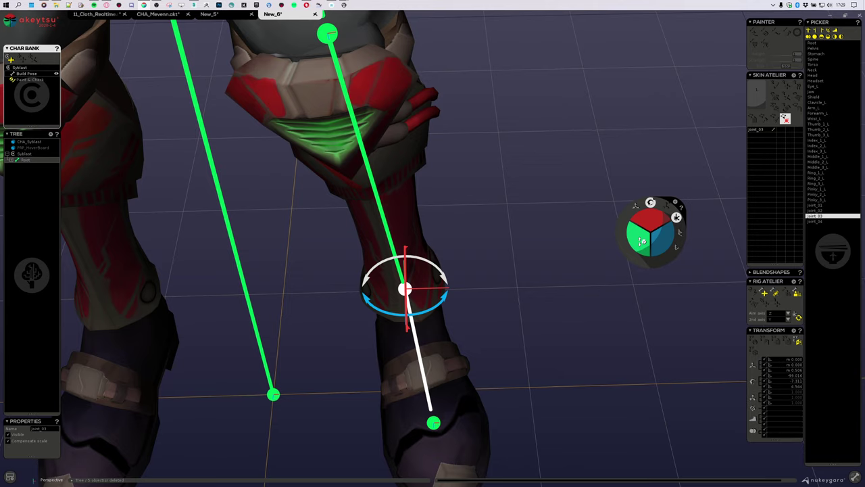
{"action": "left_click_drag", "start_coordinate": [572, 298], "coordinate": [554, 261], "text": "alt"}
{"action": "key", "text": "e"}
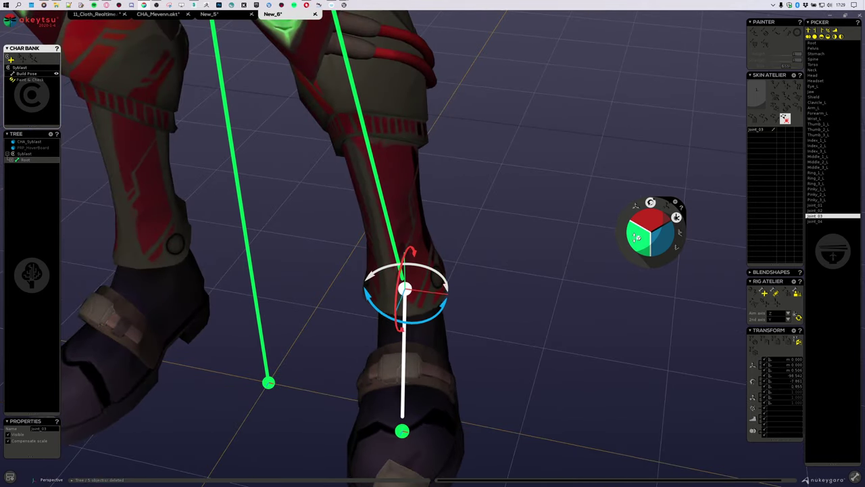
{"action": "key", "text": "w"}
{"action": "left_click", "coordinate": [636, 231]}
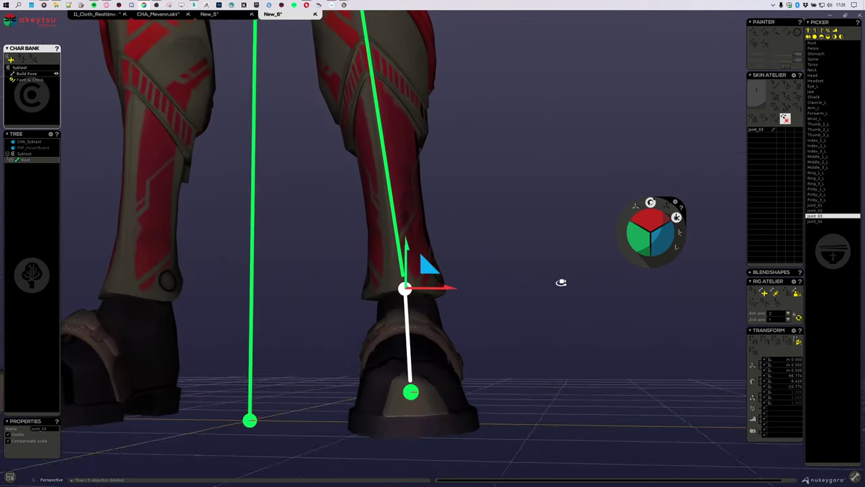
Fine-tune the left ankle joint's Y rotation, checking its alignment with the boot from the front and above
{"action": "key", "text": "e"}
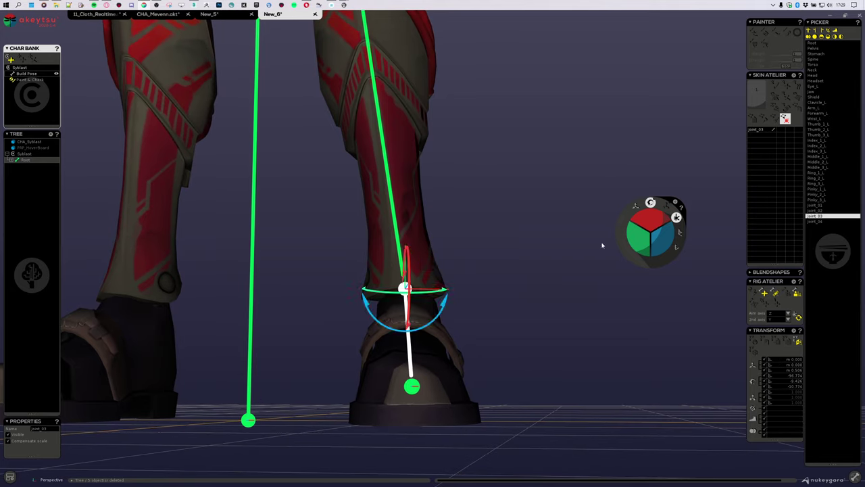
{"action": "key", "text": "w"}
{"action": "left_click_drag", "start_coordinate": [604, 245], "coordinate": [579, 261], "text": "alt"}
{"action": "left_click_drag", "start_coordinate": [473, 253], "coordinate": [503, 284], "text": "alt"}
{"action": "key", "text": "e"}
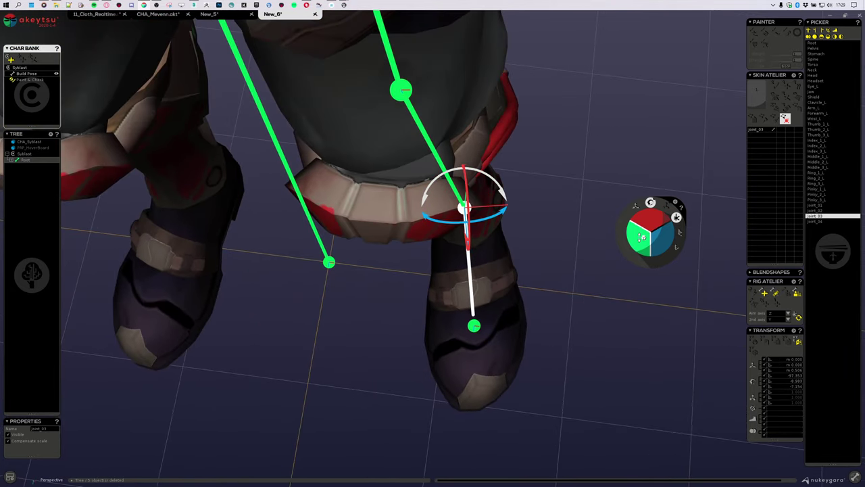
{"action": "key", "text": "w"}
Straighten the left foot's end joint (Joint_04) about its Y axis and lower it toward the boot's sole
{"action": "left_click", "coordinate": [468, 326]}
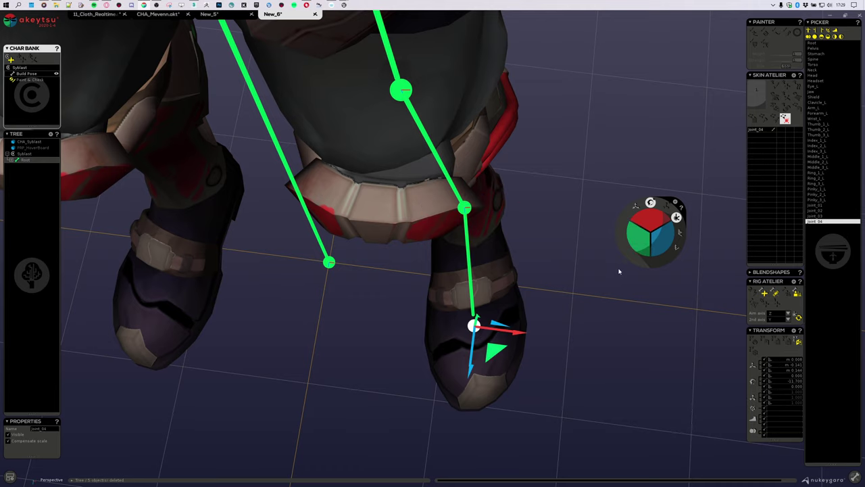
{"action": "key", "text": "e"}
{"action": "key", "text": "w"}
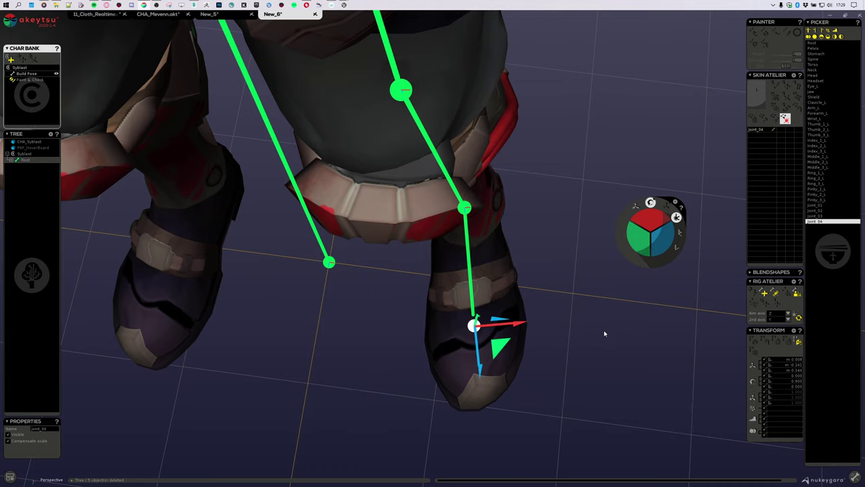
{"action": "middle_click_drag", "start_coordinate": [587, 331], "coordinate": [459, 315]}
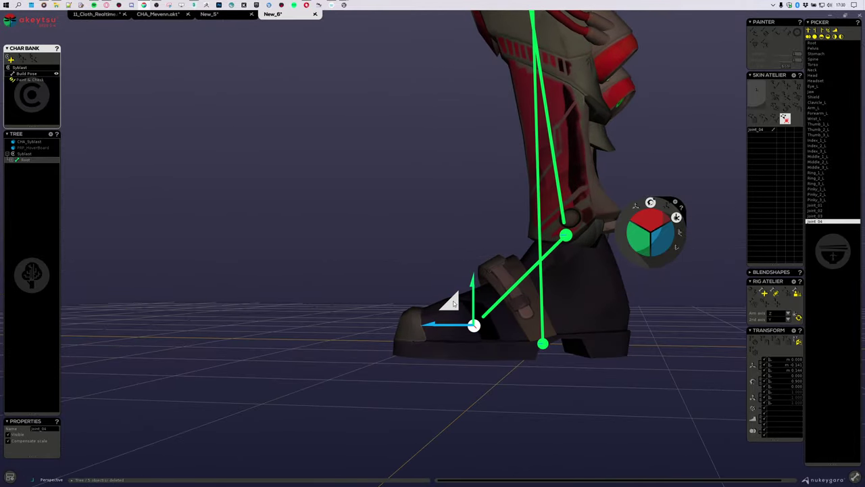
{"action": "left_click_drag", "start_coordinate": [455, 305], "coordinate": [466, 315]}
{"action": "middle_click_drag", "start_coordinate": [360, 264], "coordinate": [559, 267]}
{"action": "left_click_drag", "start_coordinate": [507, 309], "coordinate": [531, 318]}
Rename the left leg joints from hip to foot as Thigh_L, Calf_L, Ankle_L and Ball_L
{"action": "middle_click_drag", "start_coordinate": [530, 317], "coordinate": [494, 364]}
{"action": "middle_click_drag", "start_coordinate": [601, 353], "coordinate": [499, 346]}
{"action": "left_click", "coordinate": [815, 205]}
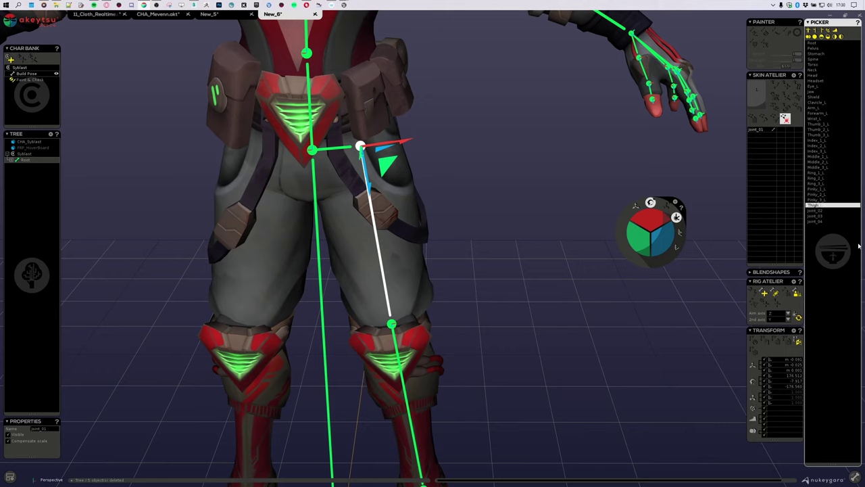
{"action": "left_click", "coordinate": [817, 211]}
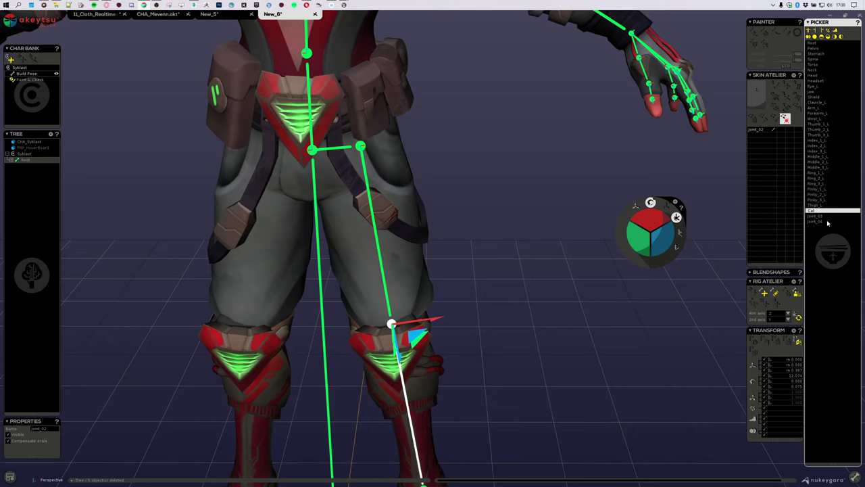
{"action": "type", "text": "Calf_L"}
{"action": "key", "text": "Return"}
{"action": "left_click", "coordinate": [819, 216]}
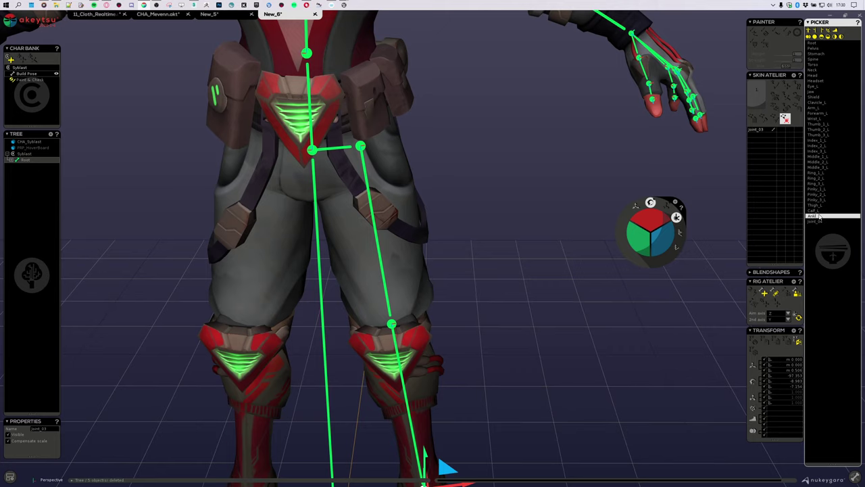
{"action": "double_click", "coordinate": [815, 221]}
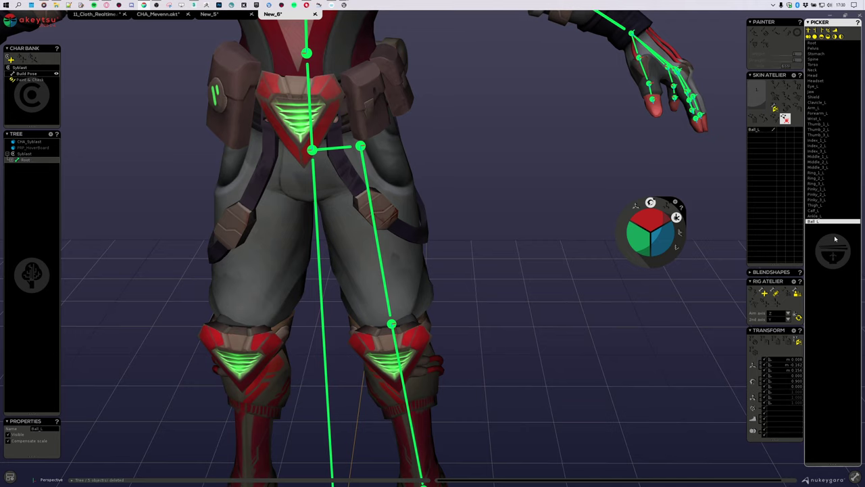
Expand the skeleton hierarchy from Root down to Ball_L and examine the left leg's joint chain around the character
{"action": "middle_click_drag", "start_coordinate": [561, 357], "coordinate": [553, 278], "text": "alt"}
{"action": "scroll", "coordinate": [553, 278], "scroll_direction": "down", "scroll_amount": 3}
{"action": "left_click_drag", "start_coordinate": [554, 277], "coordinate": [463, 369], "text": "alt"}
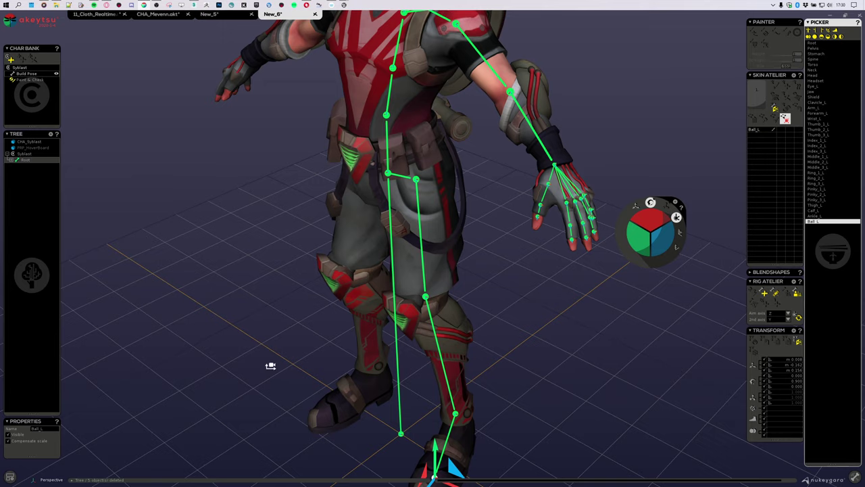
{"action": "middle_click_drag", "start_coordinate": [275, 379], "coordinate": [246, 270], "text": "alt"}
{"action": "scroll", "coordinate": [246, 271], "scroll_direction": "down", "scroll_amount": 2}
{"action": "left_click_drag", "start_coordinate": [245, 270], "coordinate": [273, 313], "text": "alt"}
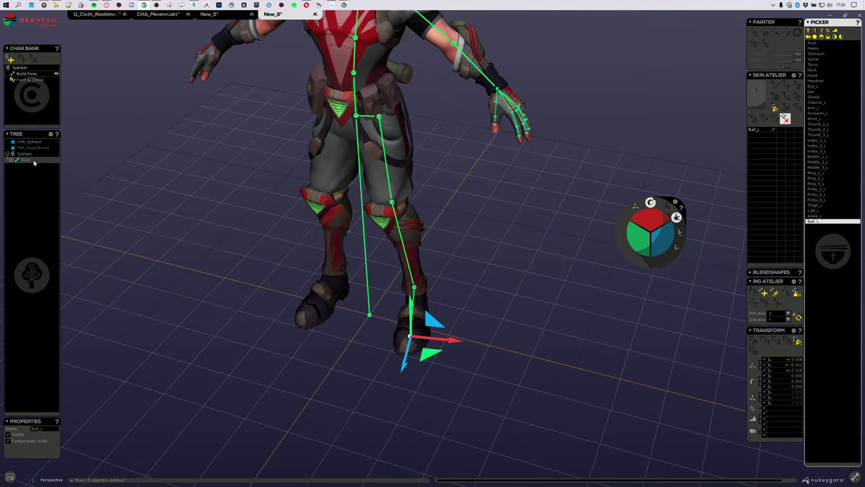
{"action": "left_click", "coordinate": [13, 160]}
{"action": "left_click", "coordinate": [16, 166]}
{"action": "left_click", "coordinate": [20, 178]}
{"action": "left_click", "coordinate": [27, 184]}
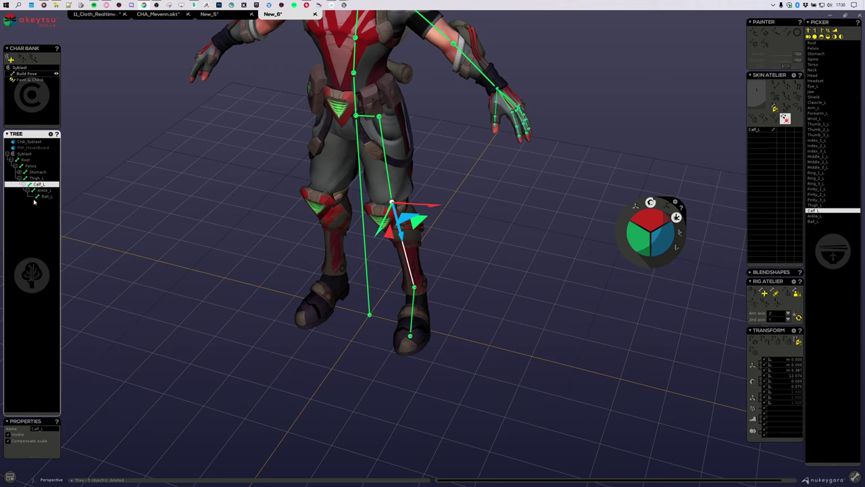
{"action": "left_click", "coordinate": [42, 196]}
{"action": "left_click_drag", "start_coordinate": [274, 331], "coordinate": [338, 334], "text": "alt"}
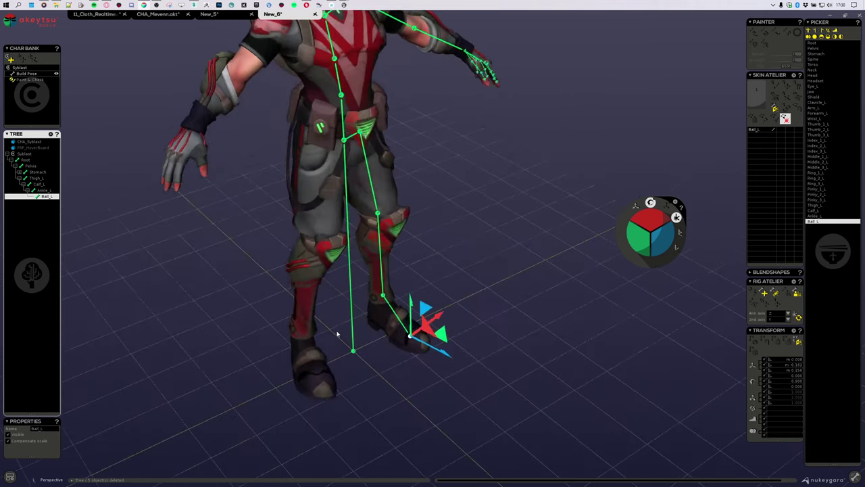
{"action": "middle_click_drag", "start_coordinate": [458, 267], "coordinate": [444, 303], "text": "alt"}
{"action": "scroll", "coordinate": [444, 303], "scroll_direction": "up", "scroll_amount": 1}
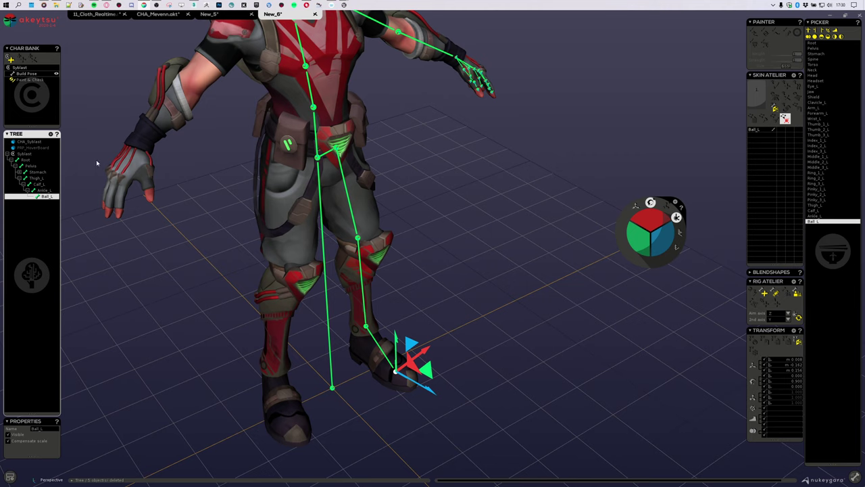
{"action": "middle_click_drag", "start_coordinate": [505, 236], "coordinate": [447, 250]}
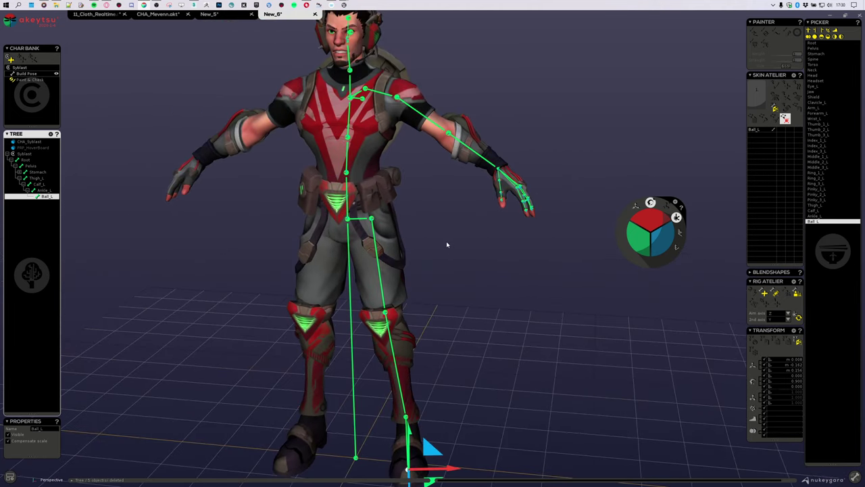
Lower the Stomach joint to belt height and shift it slightly forward in side view
{"action": "middle_click_drag", "start_coordinate": [446, 245], "coordinate": [527, 174]}
{"action": "scroll", "coordinate": [408, 266], "scroll_direction": "up", "scroll_amount": 4}
{"action": "left_click", "coordinate": [371, 285]}
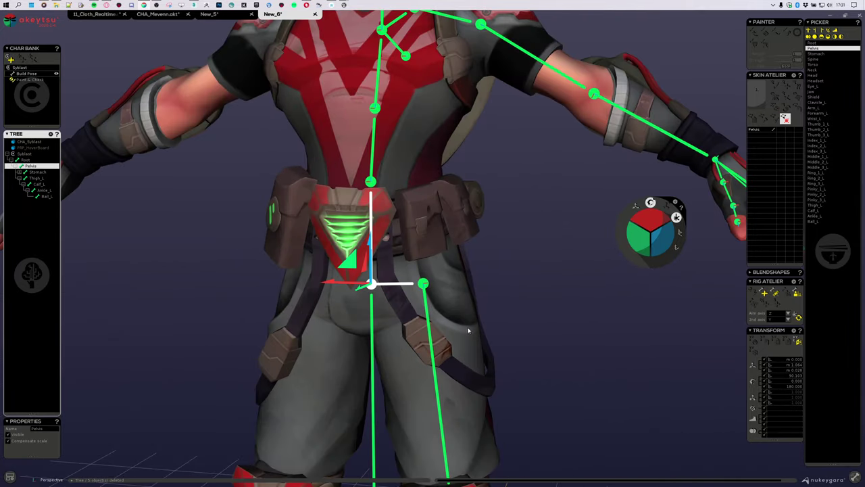
{"action": "middle_click_drag", "start_coordinate": [494, 312], "coordinate": [608, 313]}
{"action": "left_click", "coordinate": [371, 181]}
{"action": "middle_click_drag", "start_coordinate": [373, 183], "coordinate": [351, 163]}
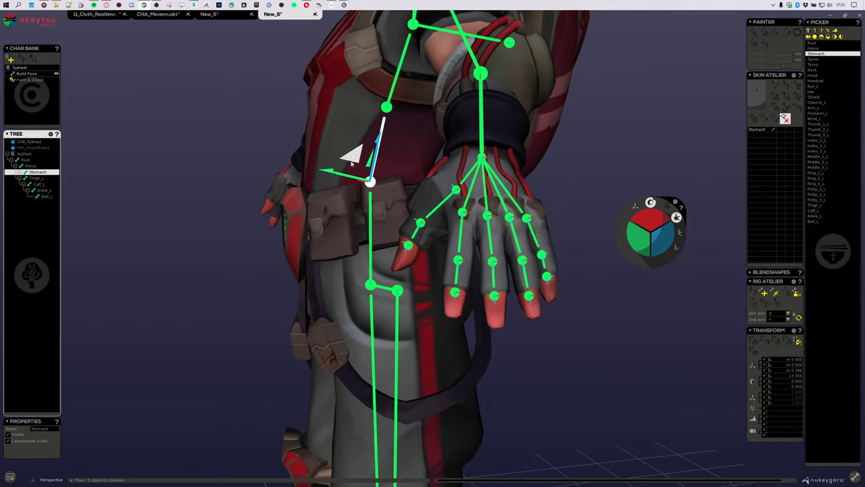
{"action": "middle_click_drag", "start_coordinate": [259, 255], "coordinate": [590, 233]}
{"action": "middle_click_drag", "start_coordinate": [520, 240], "coordinate": [374, 302]}
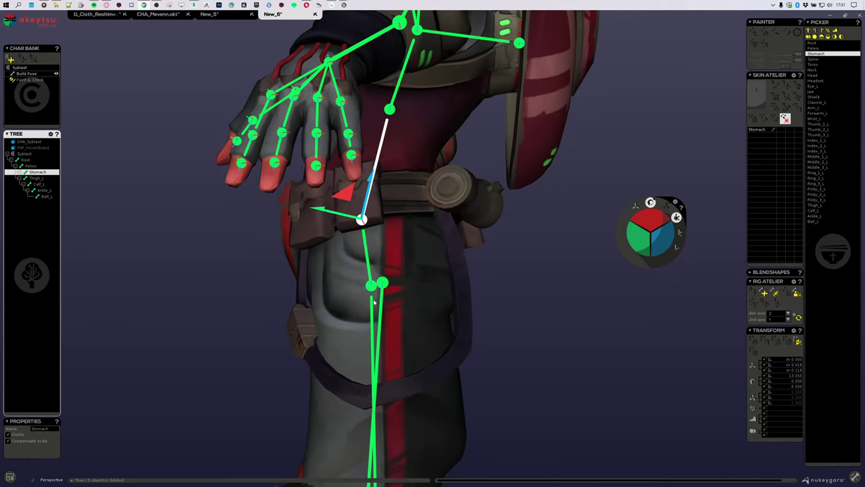
Aim the Pelvis joint's Z axis at the Stomach joint and rotate the Pelvis about that axis with angle snapping
{"action": "left_click", "coordinate": [370, 286]}
{"action": "middle_click_drag", "start_coordinate": [411, 275], "coordinate": [637, 283]}
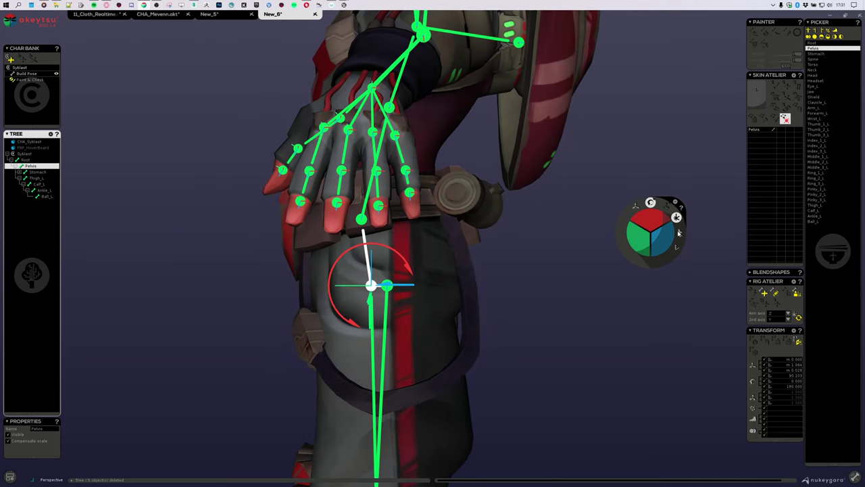
{"action": "left_click", "coordinate": [799, 317]}
{"action": "left_click", "coordinate": [675, 242]}
{"action": "left_click_drag", "start_coordinate": [660, 238], "coordinate": [642, 310]}
Nudge the Stomach joint slightly upward and move the Spine joint forward in side view
{"action": "key", "text": "Down"}
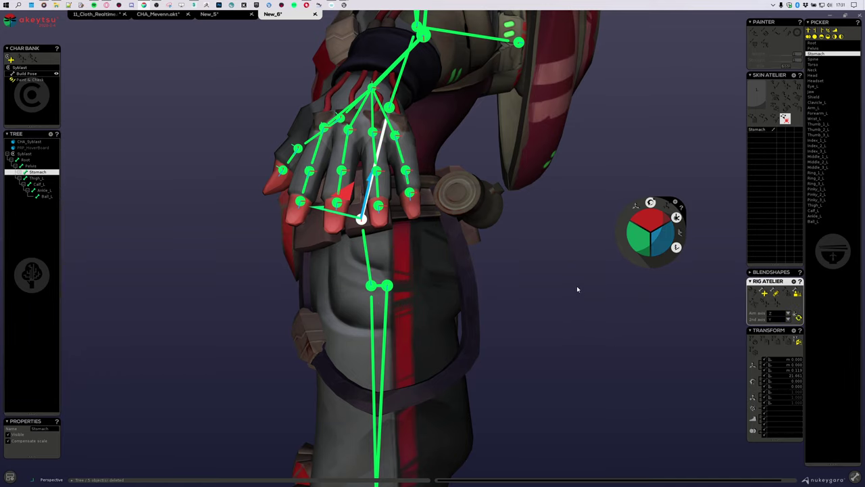
{"action": "left_click_drag", "start_coordinate": [578, 289], "coordinate": [570, 284], "text": "alt"}
{"action": "left_click_drag", "start_coordinate": [344, 196], "coordinate": [348, 193]}
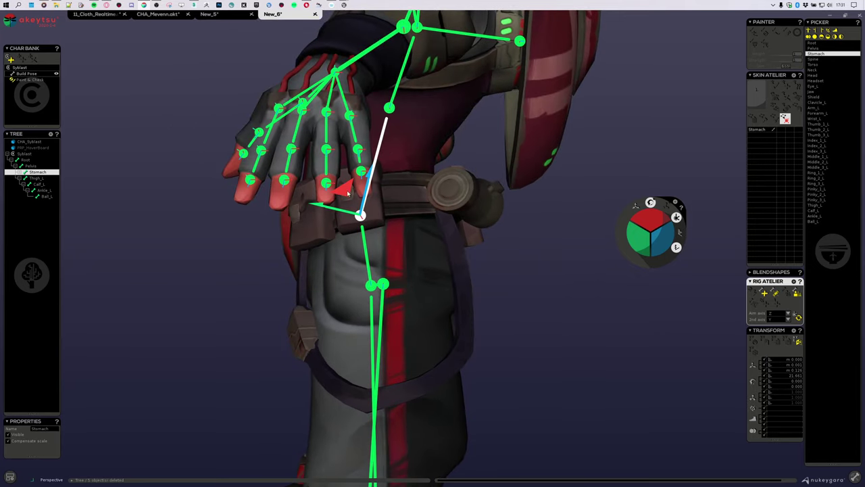
{"action": "left_click", "coordinate": [391, 108]}
{"action": "left_click_drag", "start_coordinate": [372, 84], "coordinate": [350, 91]}
Lower the Torso joint and adjust its depth inside the chest, working from both side views
{"action": "left_click_drag", "start_coordinate": [392, 138], "coordinate": [434, 162], "text": "alt"}
{"action": "middle_click_drag", "start_coordinate": [422, 163], "coordinate": [399, 228], "text": "alt"}
{"action": "scroll", "coordinate": [399, 227], "scroll_direction": "down", "scroll_amount": 2}
{"action": "left_click_drag", "start_coordinate": [400, 228], "coordinate": [581, 223], "text": "alt"}
{"action": "left_click", "coordinate": [343, 154]}
{"action": "middle_click_drag", "start_coordinate": [343, 155], "coordinate": [463, 155]}
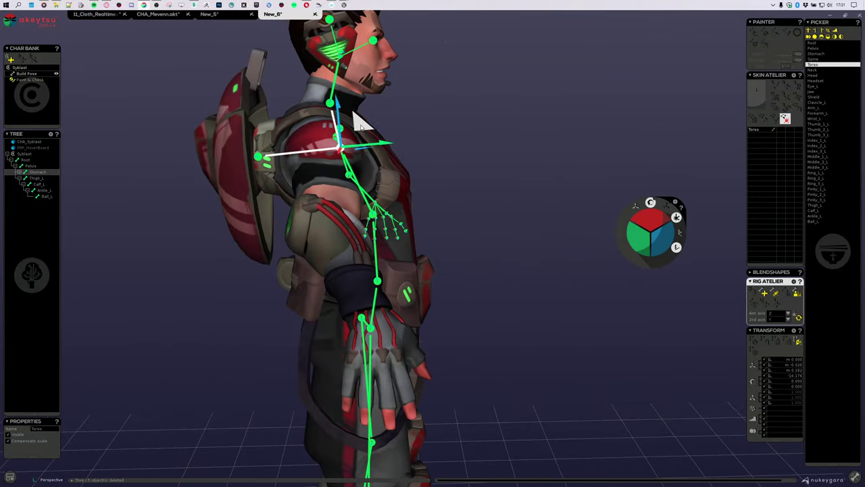
{"action": "middle_click_drag", "start_coordinate": [353, 121], "coordinate": [380, 159]}
{"action": "left_click_drag", "start_coordinate": [381, 160], "coordinate": [262, 169], "text": "alt"}
{"action": "scroll", "coordinate": [293, 154], "scroll_direction": "down", "scroll_amount": 2}
{"action": "scroll", "coordinate": [321, 130], "scroll_direction": "up", "scroll_amount": 2}
{"action": "left_click_drag", "start_coordinate": [320, 130], "coordinate": [321, 133]}
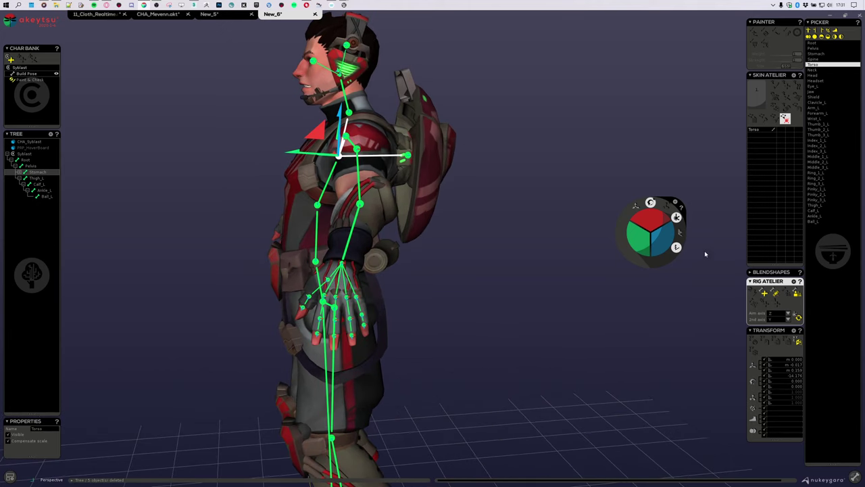
Reorient the Torso and Spine joints along the spine chain with Z as aim axis and Y as second axis
{"action": "left_click", "coordinate": [798, 317]}
{"action": "left_click_drag", "start_coordinate": [430, 270], "coordinate": [501, 297], "text": "alt"}
{"action": "key", "text": "Down"}
{"action": "key", "text": "Up"}
{"action": "key", "text": "Up"}
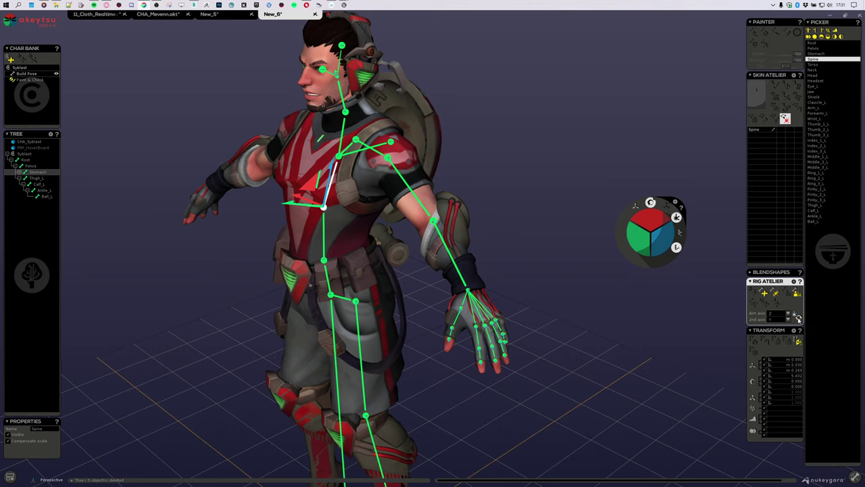
{"action": "left_click", "coordinate": [798, 318]}
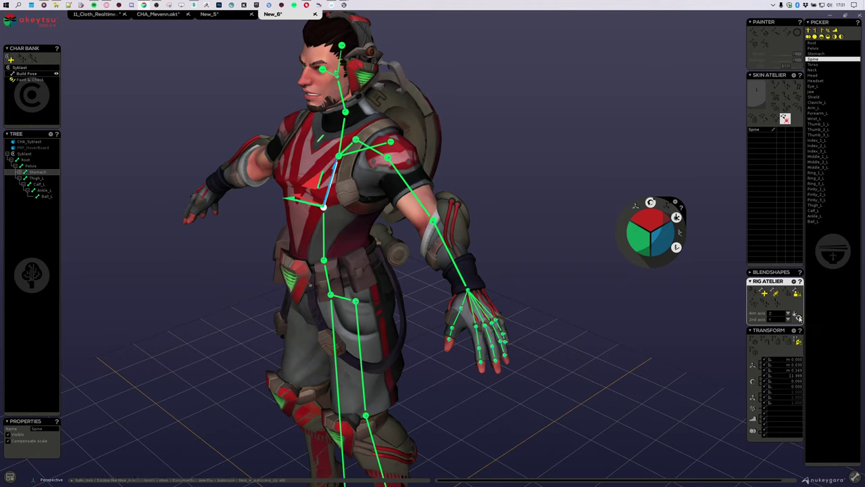
{"action": "left_click", "coordinate": [798, 318]}
{"action": "key", "text": "Up"}
{"action": "key", "text": "Up"}
{"action": "left_click_drag", "start_coordinate": [598, 326], "coordinate": [578, 313], "text": "alt"}
{"action": "key", "text": "Down"}
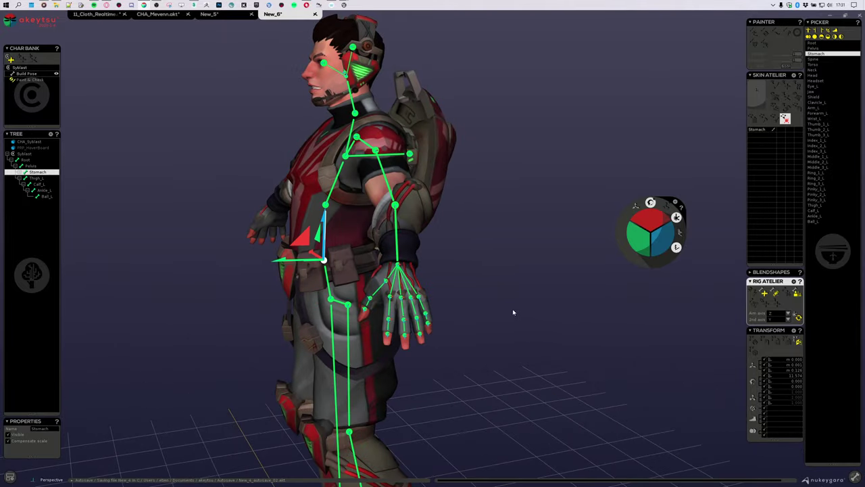
Rotate the Torso joint about its Z axis
{"action": "right_click_drag", "start_coordinate": [513, 311], "coordinate": [568, 308], "text": "alt"}
{"action": "left_click_drag", "start_coordinate": [568, 307], "coordinate": [647, 347], "text": "alt"}
{"action": "key", "text": "Down"}
{"action": "left_click_drag", "start_coordinate": [543, 328], "coordinate": [515, 257], "text": "alt"}
{"action": "key", "text": "Down"}
{"action": "middle_click_drag", "start_coordinate": [515, 258], "coordinate": [513, 341], "text": "alt"}
{"action": "left_click_drag", "start_coordinate": [514, 342], "coordinate": [451, 345], "text": "alt"}
{"action": "left_click_drag", "start_coordinate": [663, 246], "coordinate": [662, 269]}
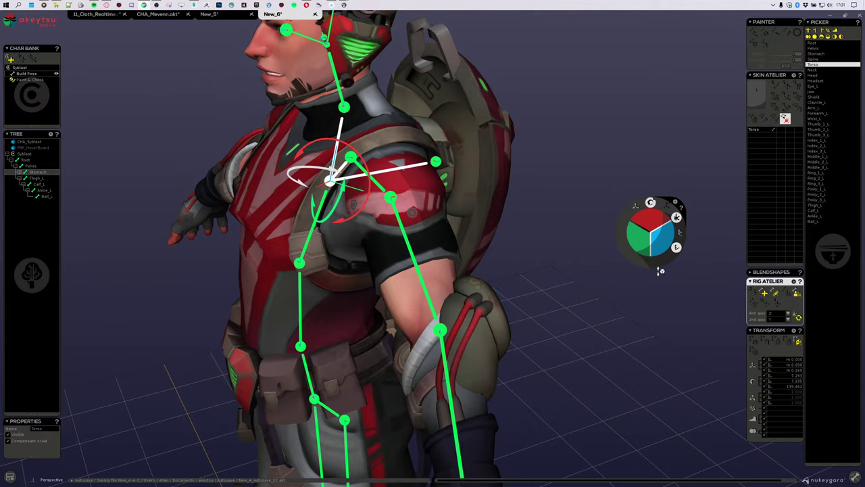
{"action": "left_click_drag", "start_coordinate": [649, 301], "coordinate": [649, 303]}
{"action": "left_click_drag", "start_coordinate": [574, 291], "coordinate": [539, 201], "text": "alt"}
{"action": "key", "text": "Down"}
{"action": "right_click_drag", "start_coordinate": [539, 201], "coordinate": [534, 189], "text": "alt"}
{"action": "middle_click_drag", "start_coordinate": [534, 190], "coordinate": [532, 242], "text": "alt"}
{"action": "left_click_drag", "start_coordinate": [531, 242], "coordinate": [569, 219], "text": "alt"}
Select the Stomach joint as parent and start creating new child joints from it
{"action": "middle_click_drag", "start_coordinate": [420, 412], "coordinate": [426, 207], "text": "alt"}
{"action": "left_click", "coordinate": [368, 184]}
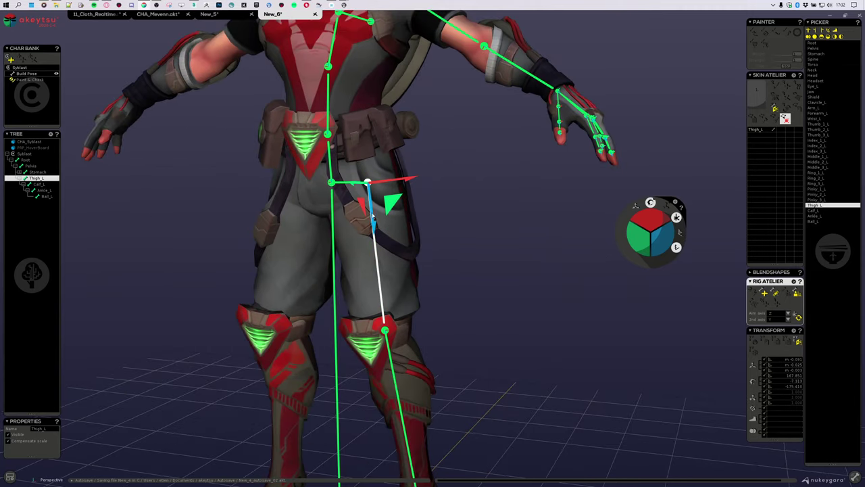
{"action": "middle_click_drag", "start_coordinate": [368, 184], "coordinate": [401, 282]}
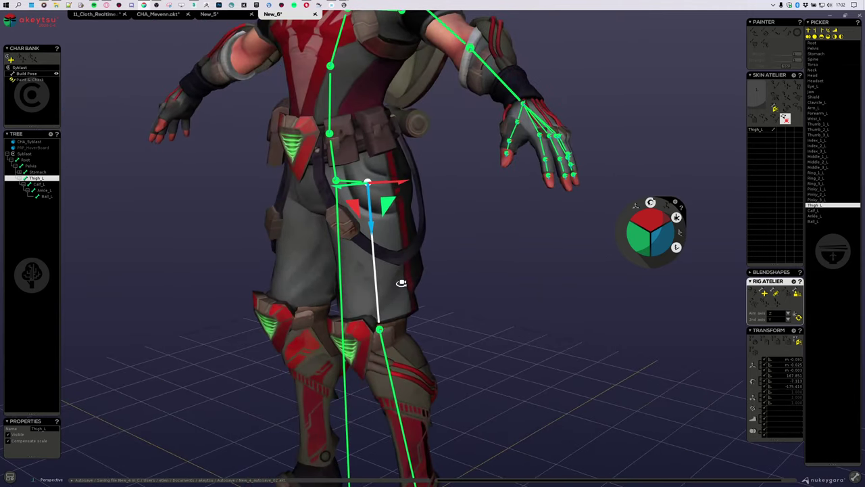
{"action": "left_click", "coordinate": [331, 137]}
{"action": "left_click_drag", "start_coordinate": [377, 314], "coordinate": [409, 298], "text": "alt"}
{"action": "left_click_drag", "start_coordinate": [397, 235], "coordinate": [428, 241], "text": "alt"}
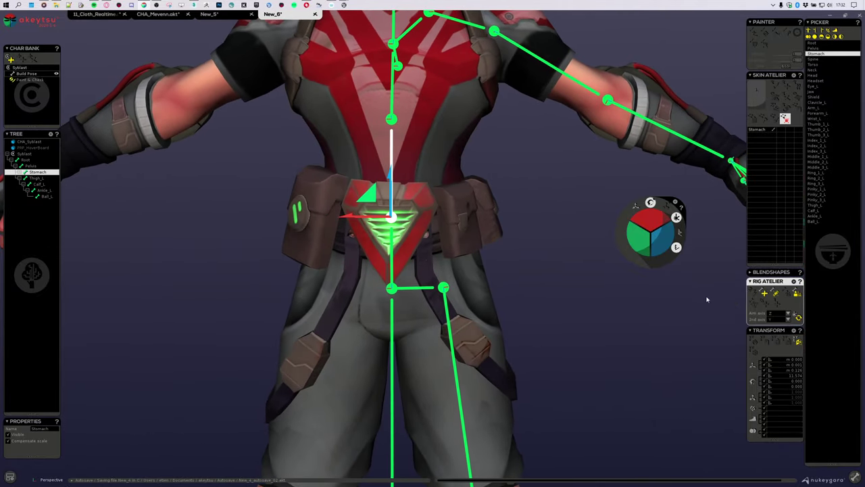
{"action": "left_click", "coordinate": [764, 292]}
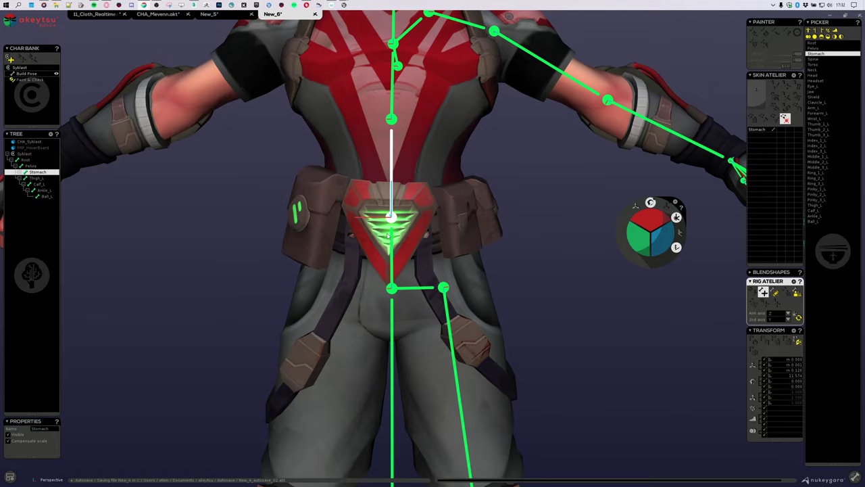
{"action": "left_click_drag", "start_coordinate": [388, 236], "coordinate": [510, 238], "text": "alt"}
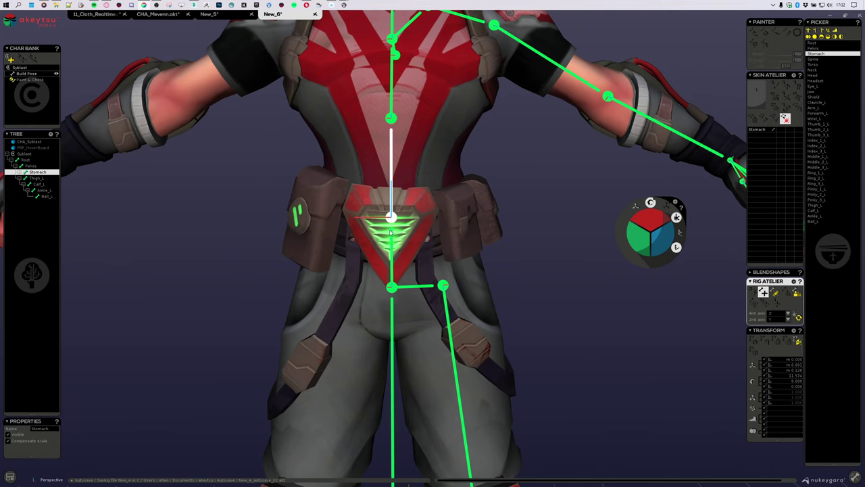
{"action": "left_click", "coordinate": [392, 232]}
{"action": "left_click_drag", "start_coordinate": [392, 232], "coordinate": [546, 259], "text": "alt"}
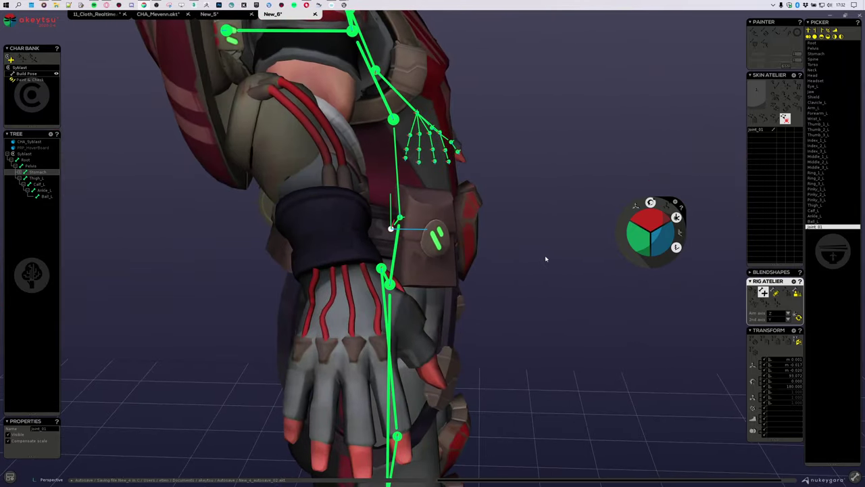
{"action": "key", "text": "Delete"}
Add a chain of three joints from the Stomach: one at the belt buckle and two along the left-side belt pouches, using wireframe display
{"action": "left_click", "coordinate": [468, 226]}
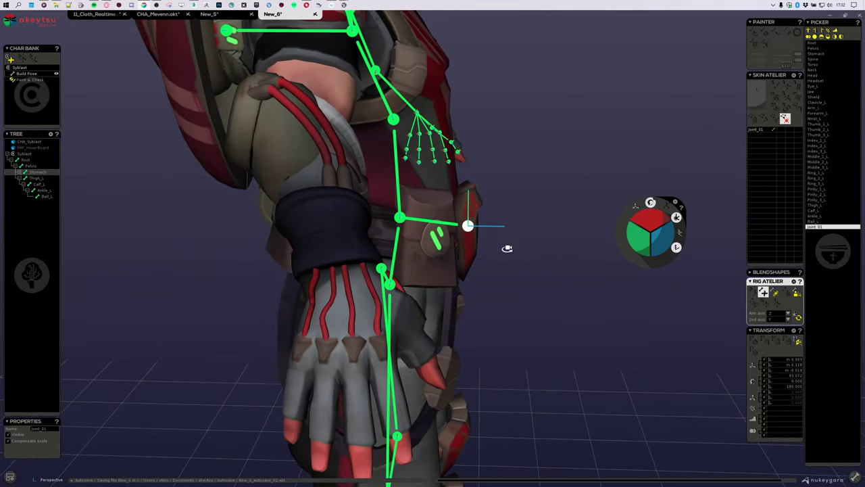
{"action": "left_click_drag", "start_coordinate": [506, 247], "coordinate": [511, 234], "text": "alt"}
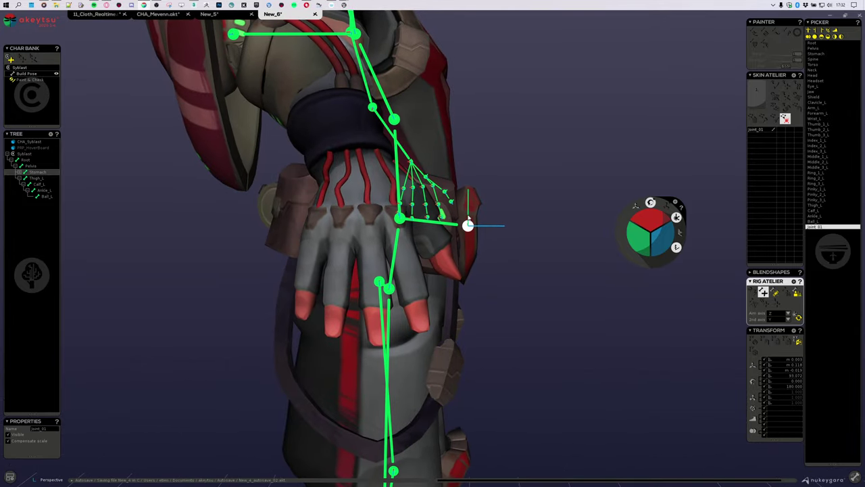
{"action": "left_click_drag", "start_coordinate": [512, 205], "coordinate": [572, 317], "text": "alt"}
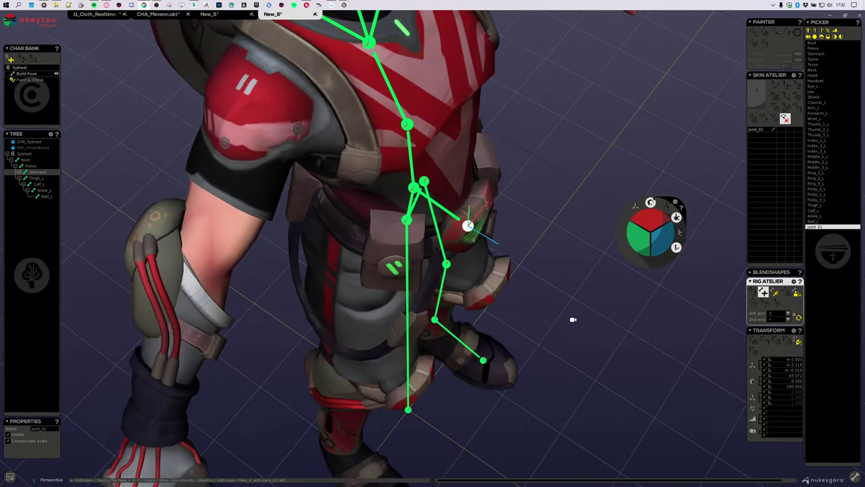
{"action": "left_click", "coordinate": [482, 161]}
{"action": "left_click_drag", "start_coordinate": [531, 218], "coordinate": [506, 180], "text": "alt"}
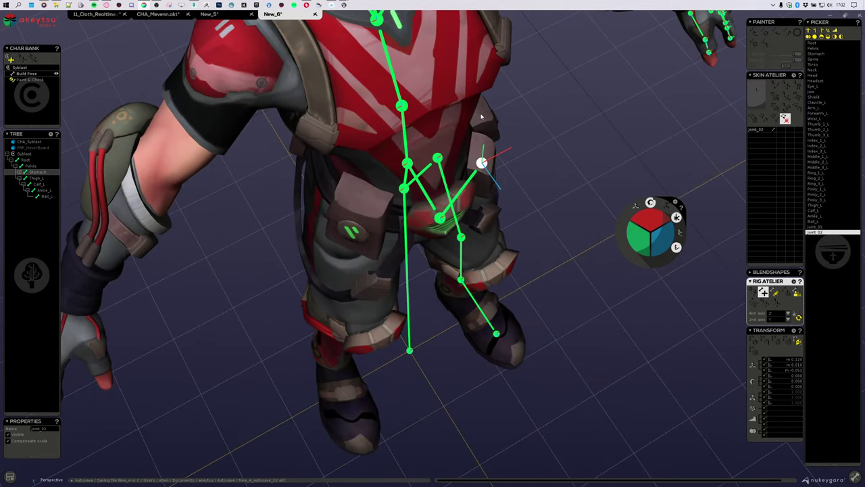
{"action": "key", "text": "4"}
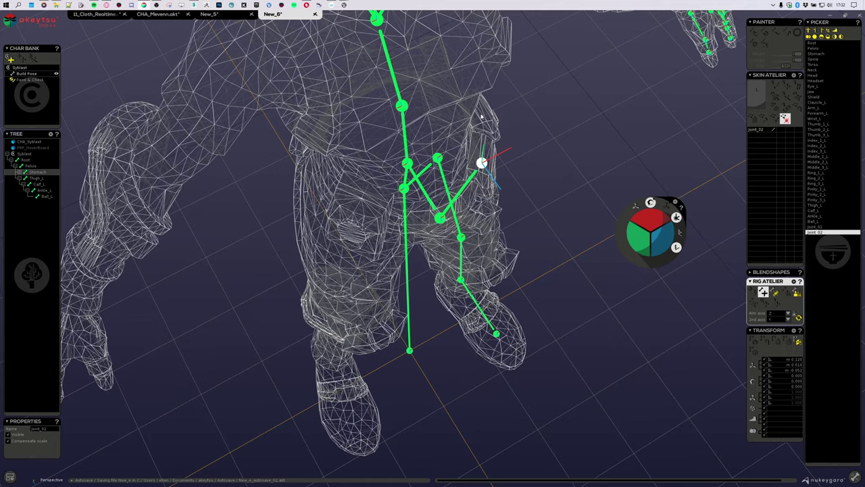
{"action": "left_click", "coordinate": [480, 119]}
{"action": "left_click_drag", "start_coordinate": [546, 146], "coordinate": [484, 230], "text": "alt"}
Continue the belt chain with three more joints around the back of the waist to the right-side pouch
{"action": "left_click", "coordinate": [521, 184]}
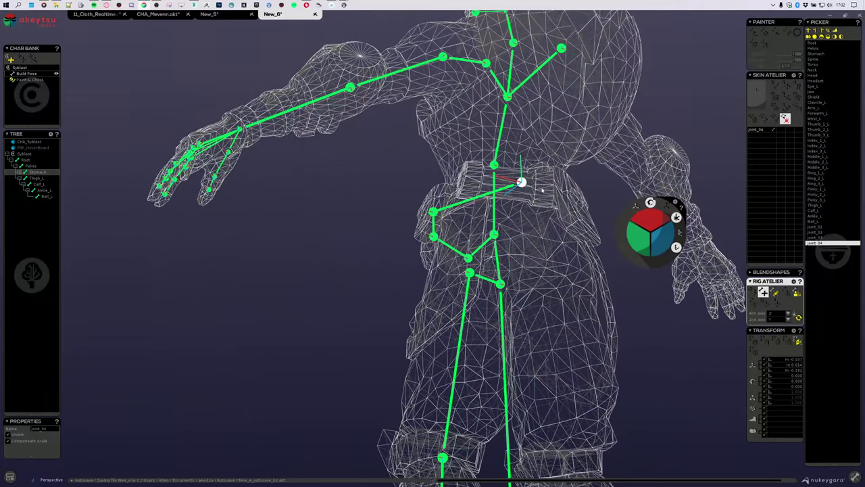
{"action": "left_click_drag", "start_coordinate": [542, 190], "coordinate": [590, 211], "text": "alt"}
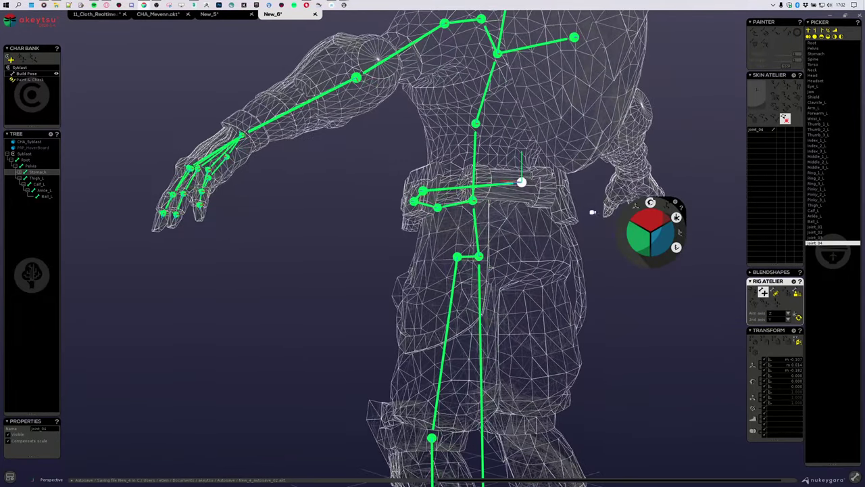
{"action": "left_click", "coordinate": [560, 191]}
{"action": "left_click_drag", "start_coordinate": [582, 255], "coordinate": [545, 232], "text": "alt"}
{"action": "left_click", "coordinate": [628, 190]}
{"action": "left_click_drag", "start_coordinate": [629, 190], "coordinate": [548, 333], "text": "alt"}
{"action": "middle_click_drag", "start_coordinate": [591, 353], "coordinate": [514, 284], "text": "alt"}
{"action": "left_click_drag", "start_coordinate": [526, 284], "coordinate": [539, 257], "text": "alt"}
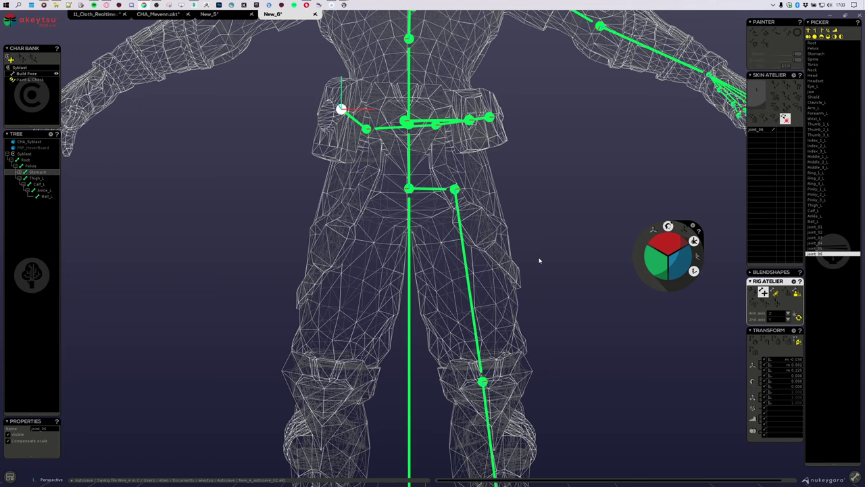
{"action": "left_click_drag", "start_coordinate": [451, 197], "coordinate": [416, 237], "text": "alt"}
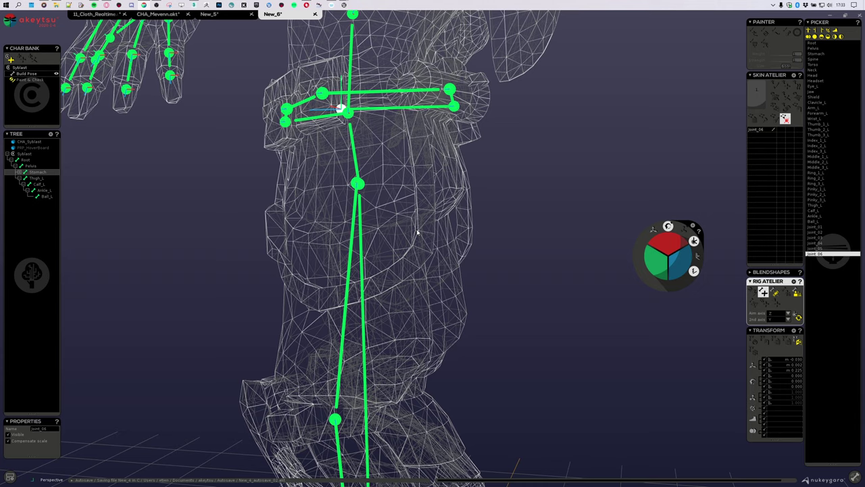
{"action": "left_click_drag", "start_coordinate": [345, 264], "coordinate": [462, 272], "text": "alt"}
{"action": "middle_click_drag", "start_coordinate": [491, 241], "coordinate": [403, 302], "text": "alt"}
Duplicate the hierarchy of the Thigh_L joint
{"action": "left_click", "coordinate": [385, 249]}
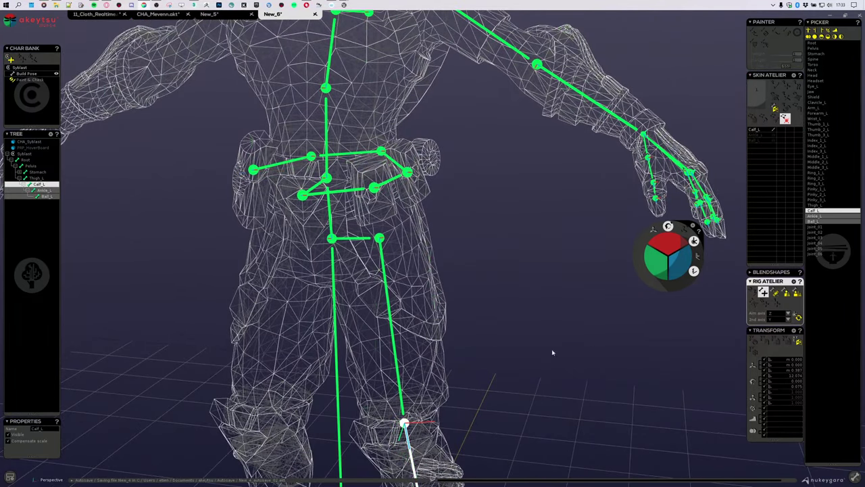
{"action": "left_click", "coordinate": [389, 285]}
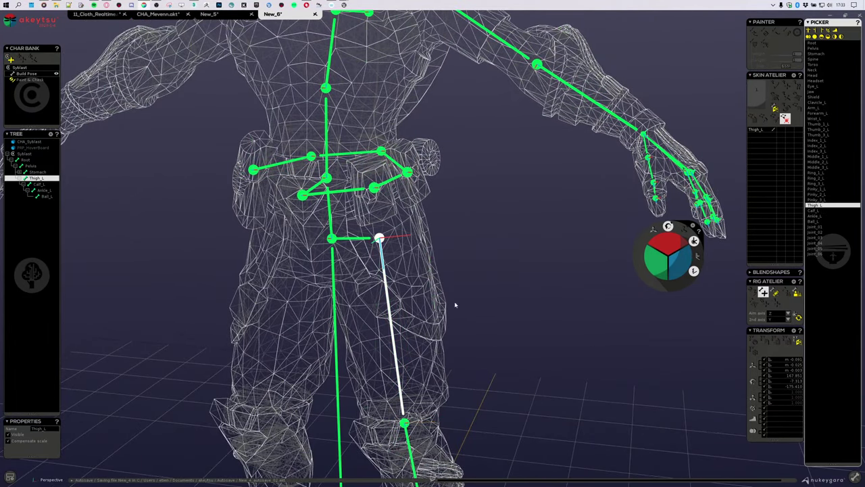
{"action": "middle_click_drag", "start_coordinate": [455, 306], "coordinate": [399, 247]}
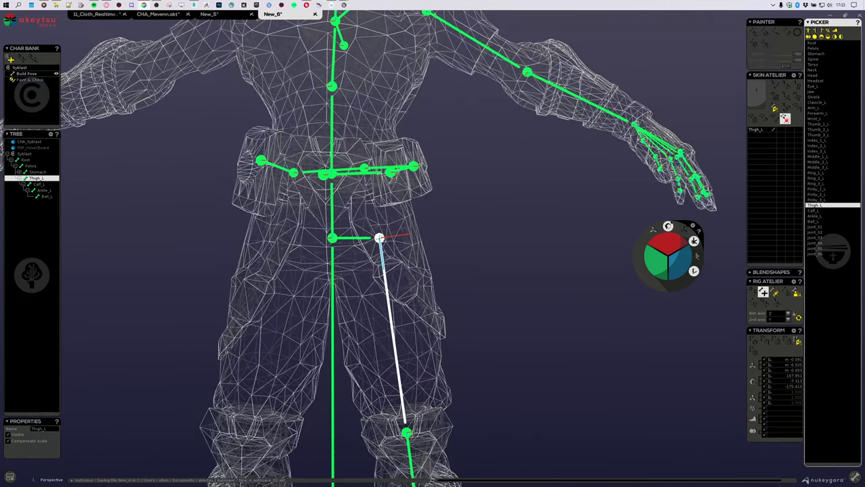
{"action": "right_click", "coordinate": [40, 180]}
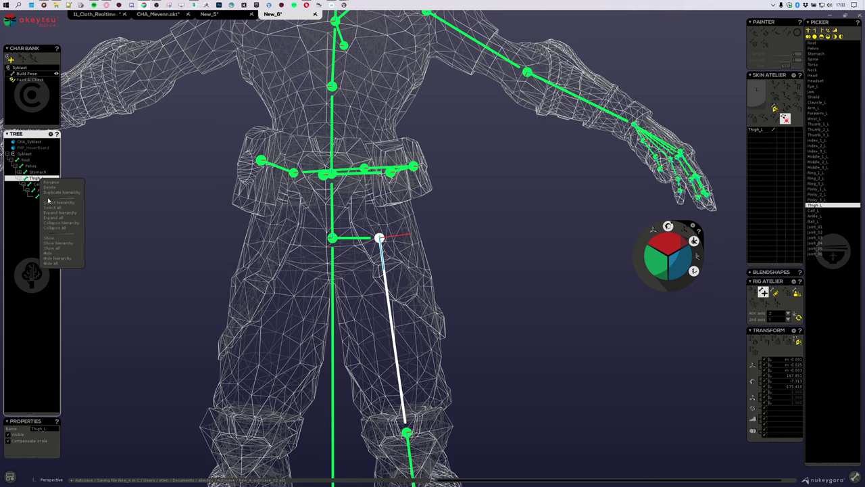
{"action": "left_click", "coordinate": [36, 185]}
{"action": "left_click", "coordinate": [36, 179]}
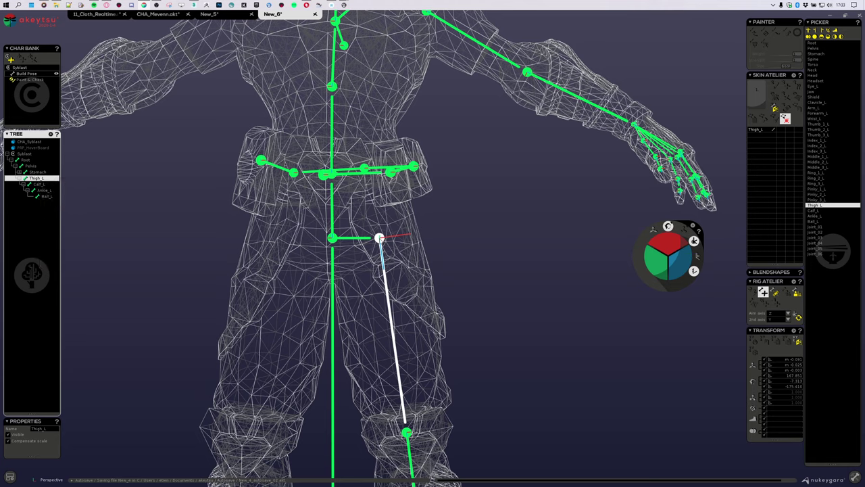
{"action": "right_click", "coordinate": [39, 179]}
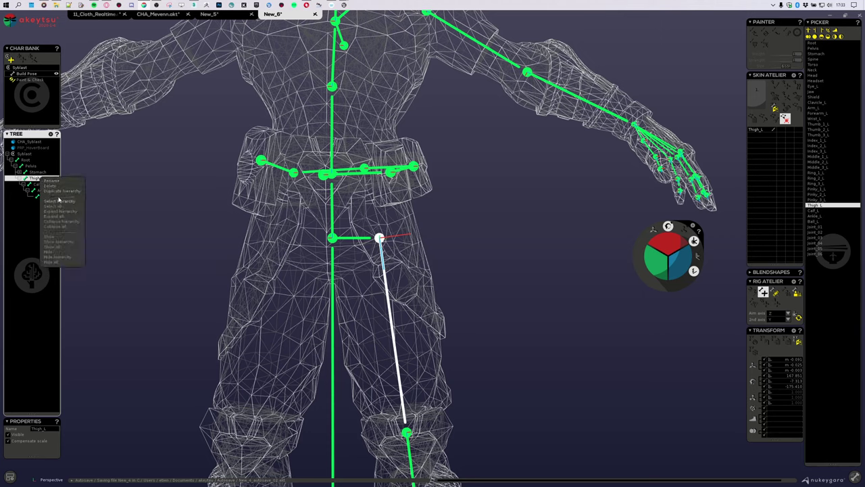
{"action": "left_click", "coordinate": [55, 193]}
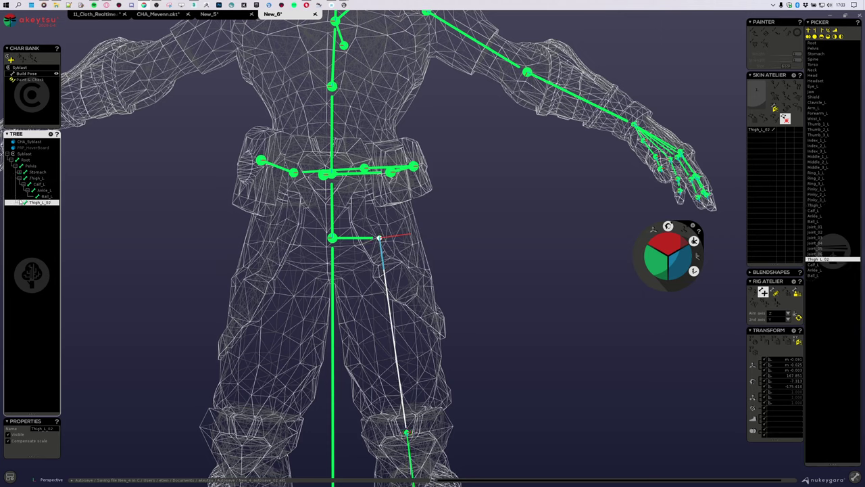
Delete the Calf_L branch of the duplicated thigh and parent the remaining Thigh_L_02 joint under Thigh_L
{"action": "left_click", "coordinate": [19, 203]}
{"action": "left_click", "coordinate": [39, 209]}
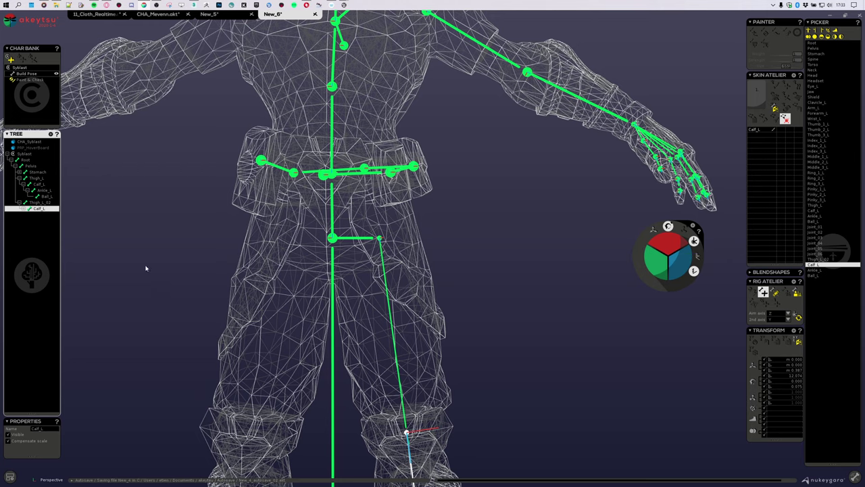
{"action": "key", "text": "Delete"}
{"action": "left_click", "coordinate": [43, 202]}
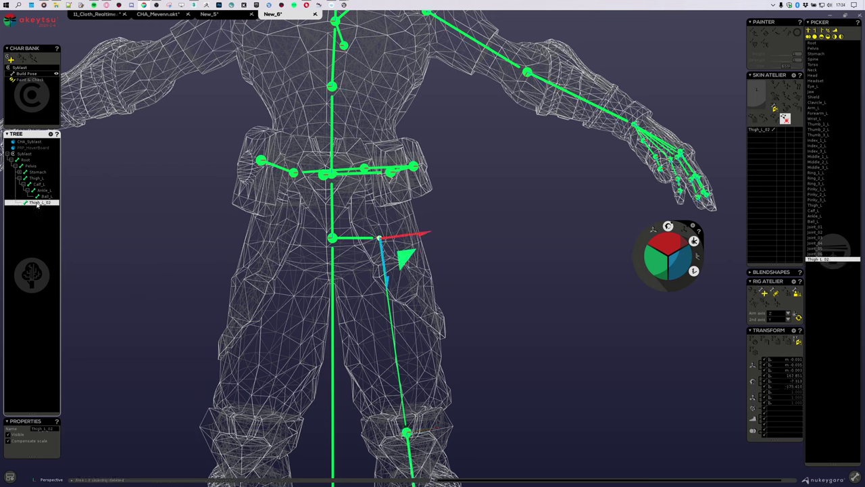
{"action": "left_click_drag", "start_coordinate": [37, 205], "coordinate": [36, 183]}
Rename the duplicated thigh joint as ThighBelt_L
{"action": "mouse_move", "coordinate": [44, 204]}
{"action": "left_mouse_down"}
{"action": "mouse_move", "coordinate": [38, 175]}
{"action": "mouse_move", "coordinate": [43, 203]}
{"action": "left_mouse_up"}
{"action": "double_click", "coordinate": [42, 202]}
{"action": "double_click", "coordinate": [40, 203]}
{"action": "key", "text": "Return"}
Examine the ThighBelt_L joint and the belt joint chain around the waist from several angles, with the buckle joint selected
{"action": "mouse_move", "coordinate": [172, 245]}
{"action": "middle_mouse_down"}
{"action": "mouse_move", "coordinate": [188, 261]}
{"action": "mouse_move", "coordinate": [165, 255]}
{"action": "middle_mouse_up"}
{"action": "scroll", "coordinate": [386, 180], "scroll_direction": "up", "scroll_amount": 4}
{"action": "right_click_drag", "start_coordinate": [386, 214], "coordinate": [438, 279]}
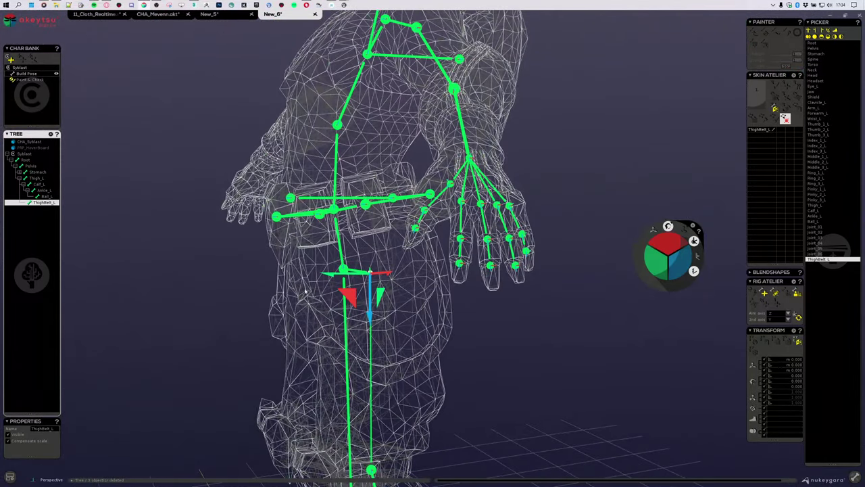
{"action": "right_click_drag", "start_coordinate": [306, 343], "coordinate": [370, 329]}
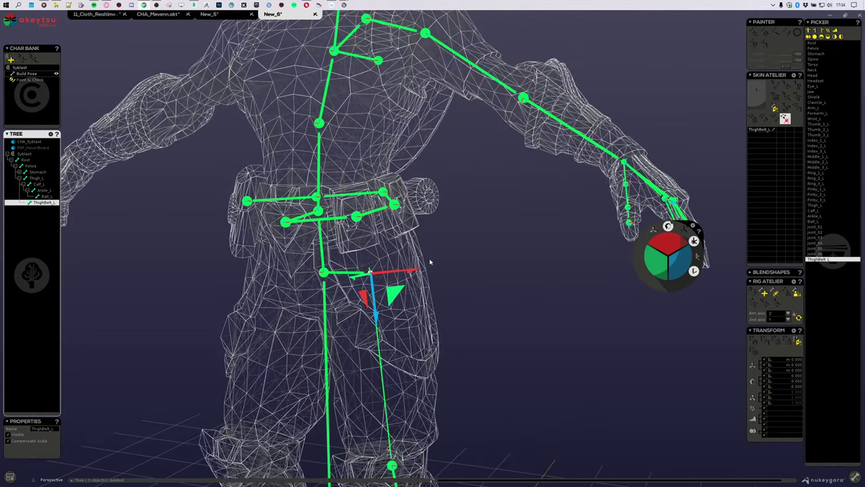
{"action": "right_click_drag", "start_coordinate": [454, 233], "coordinate": [501, 246]}
{"action": "scroll", "coordinate": [498, 245], "scroll_direction": "up", "scroll_amount": 3}
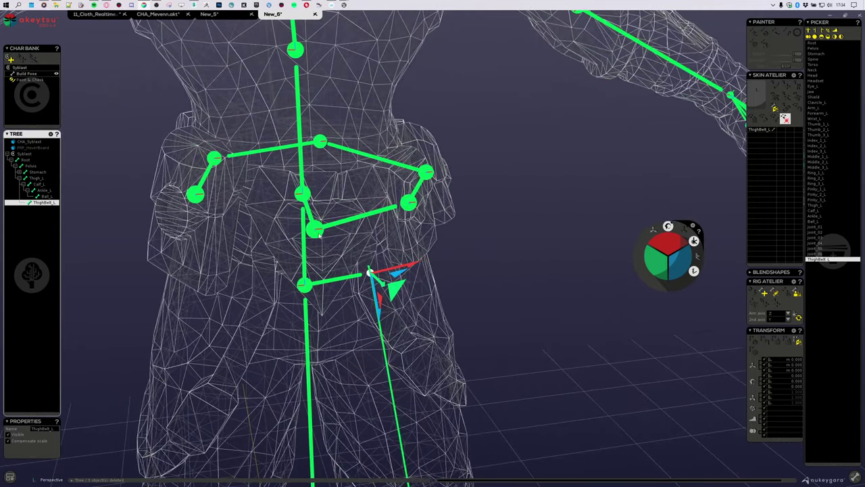
{"action": "right_click_drag", "start_coordinate": [274, 200], "coordinate": [285, 213]}
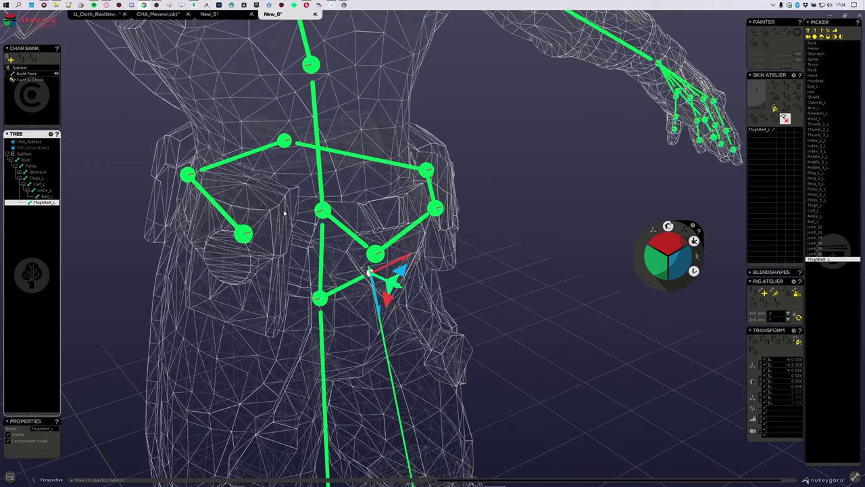
{"action": "left_click", "coordinate": [380, 257]}
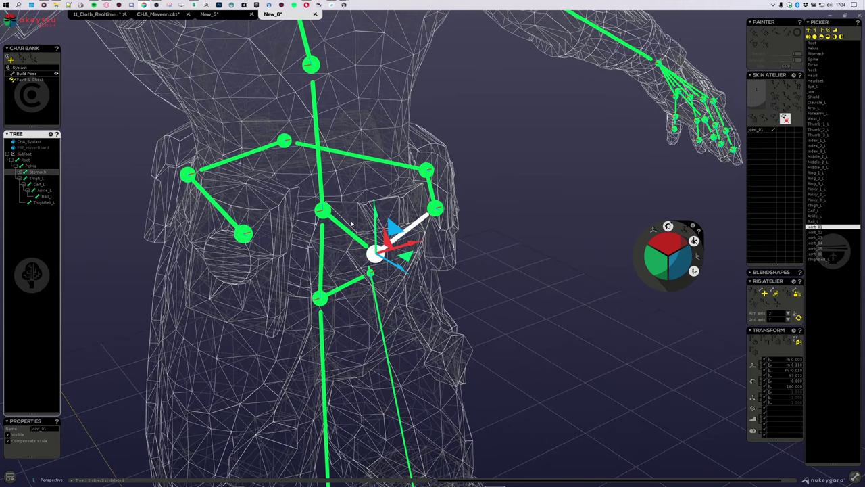
{"action": "right_click_drag", "start_coordinate": [352, 224], "coordinate": [358, 257]}
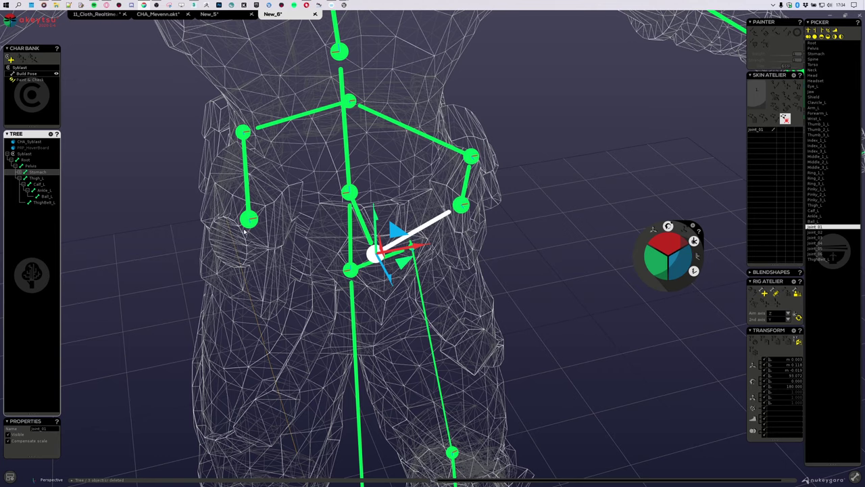
{"action": "right_click_drag", "start_coordinate": [419, 181], "coordinate": [329, 218]}
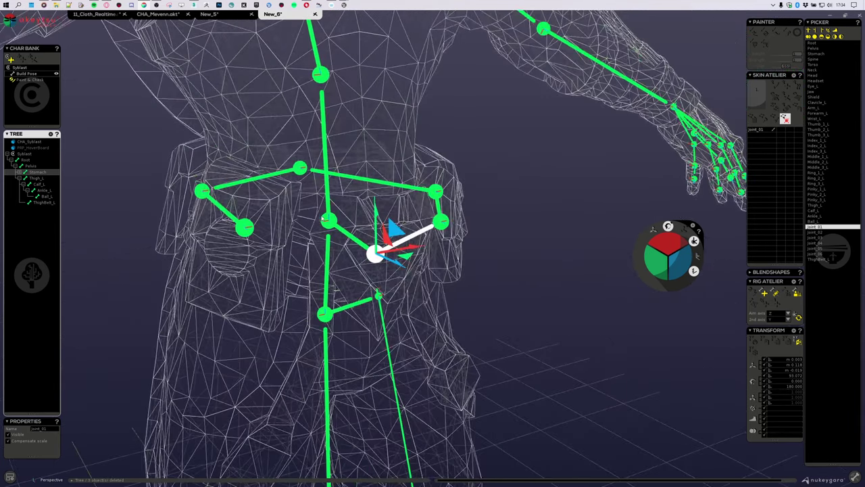
Parent the six belt joints, Joint_01 to Joint_06, directly under the Stomach joint
{"action": "left_click", "coordinate": [329, 219]}
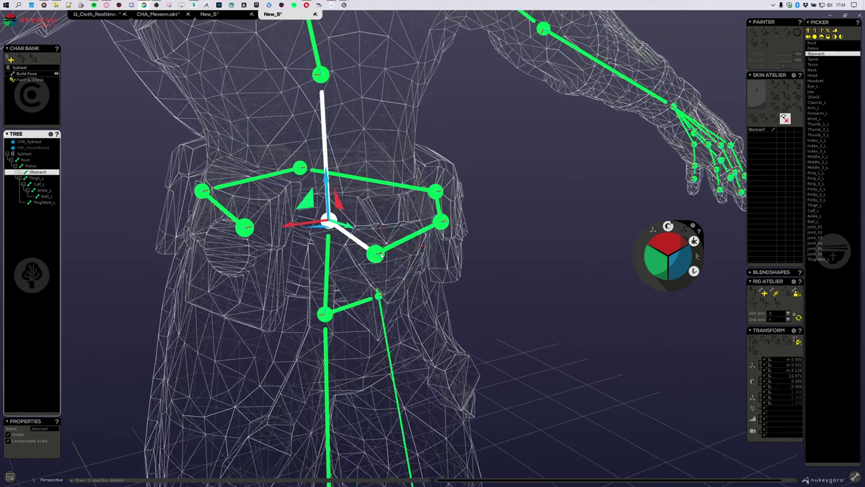
{"action": "left_click", "coordinate": [376, 254]}
{"action": "double_click", "coordinate": [375, 254]}
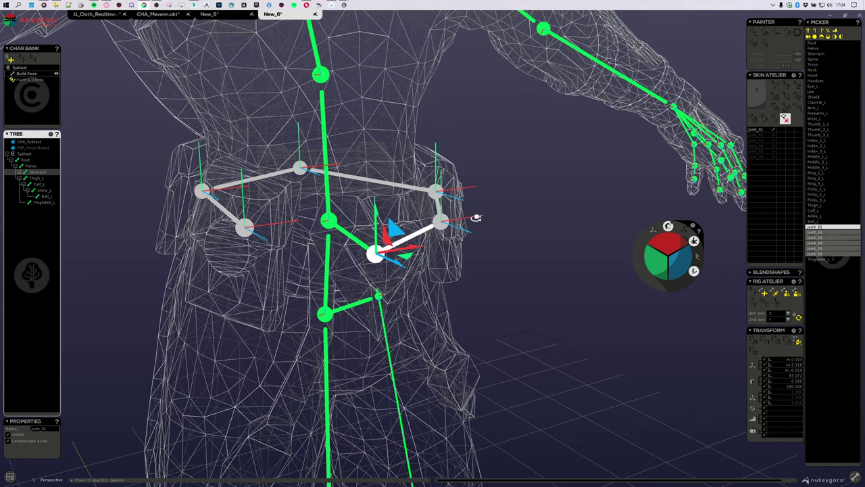
{"action": "mouse_move", "coordinate": [476, 217]}
{"action": "right_mouse_down"}
{"action": "mouse_move", "coordinate": [399, 213]}
{"action": "mouse_move", "coordinate": [491, 217]}
{"action": "right_mouse_up"}
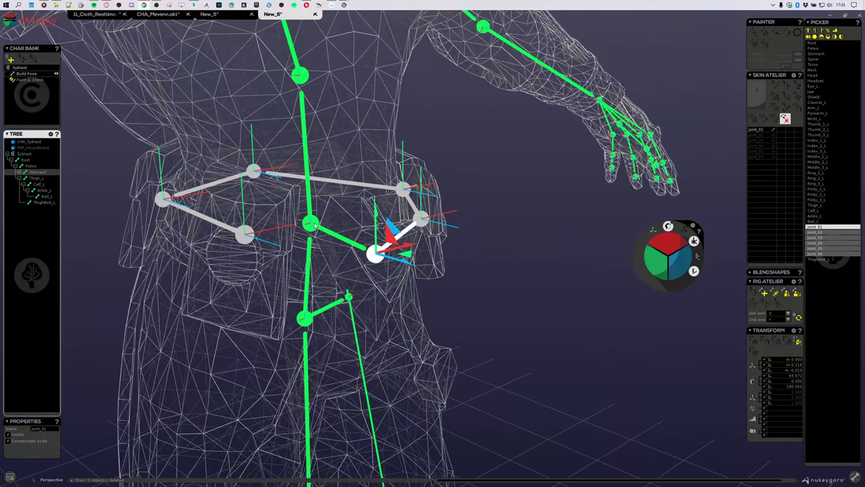
{"action": "left_click", "coordinate": [315, 225]}
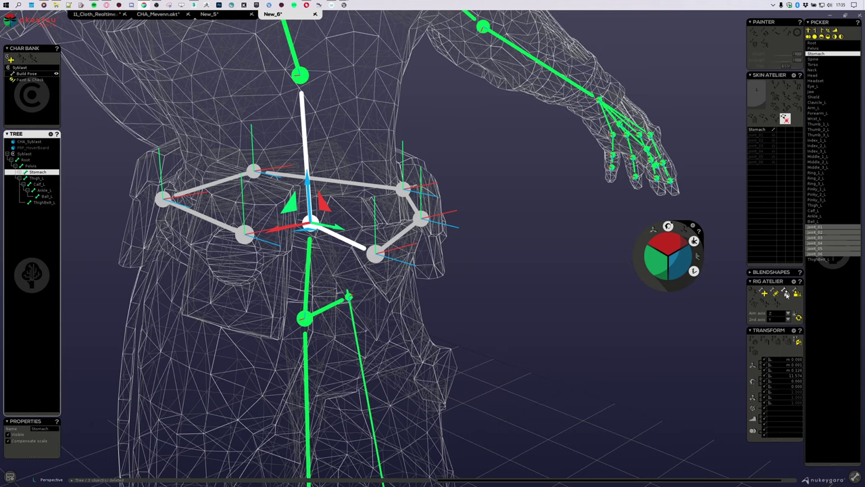
{"action": "left_click", "coordinate": [786, 293]}
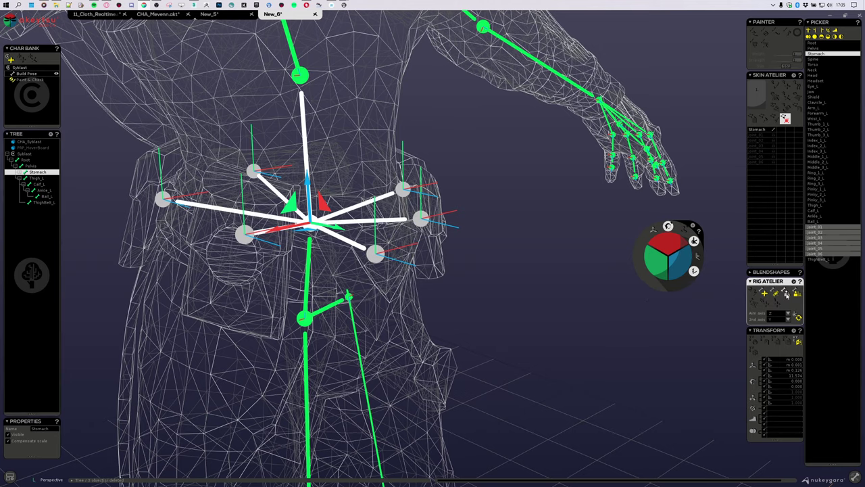
Insert a joint near the outer end of the bone between the Stomach joint and the left front belt joint, Joint_02
{"action": "middle_click_drag", "start_coordinate": [426, 261], "coordinate": [437, 279]}
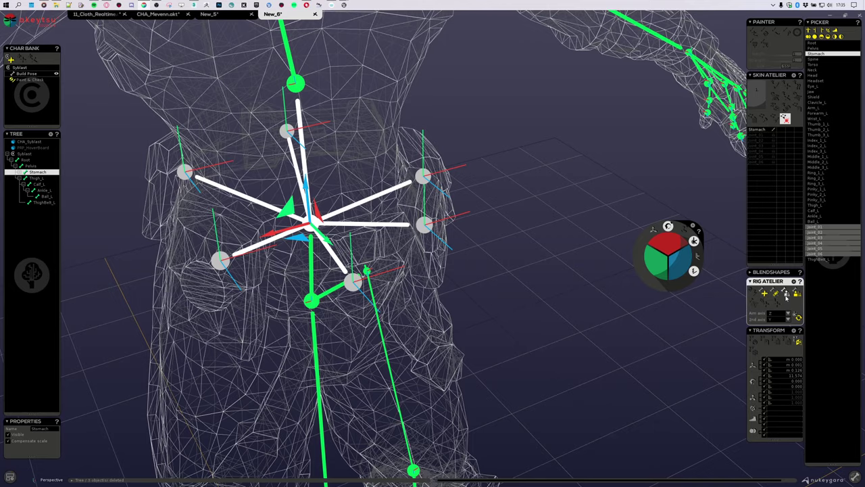
{"action": "middle_click_drag", "start_coordinate": [574, 189], "coordinate": [425, 253]}
{"action": "scroll", "coordinate": [468, 190], "scroll_direction": "down", "scroll_amount": 4}
{"action": "scroll", "coordinate": [423, 254], "scroll_direction": "up", "scroll_amount": 4}
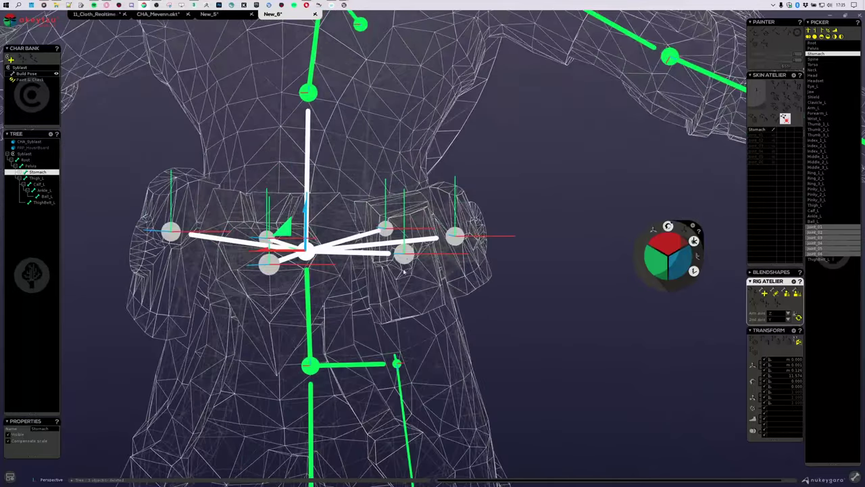
{"action": "left_click", "coordinate": [405, 257]}
{"action": "middle_click_drag", "start_coordinate": [447, 292], "coordinate": [484, 372]}
{"action": "left_click_drag", "start_coordinate": [505, 333], "coordinate": [504, 472], "text": "alt"}
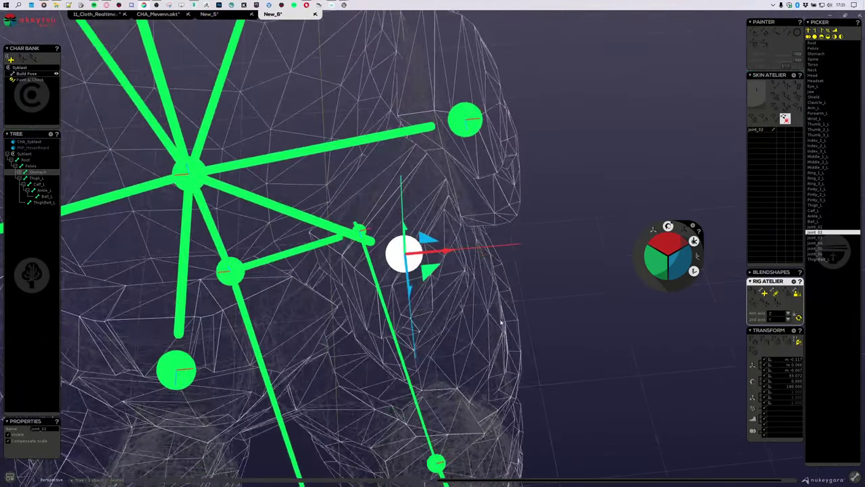
{"action": "left_click_drag", "start_coordinate": [488, 298], "coordinate": [443, 284], "text": "alt"}
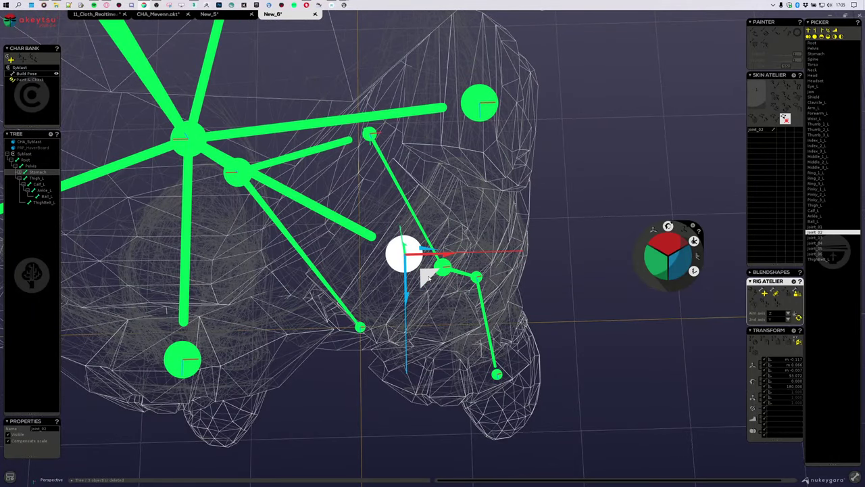
{"action": "left_click_drag", "start_coordinate": [427, 279], "coordinate": [534, 272], "text": "alt"}
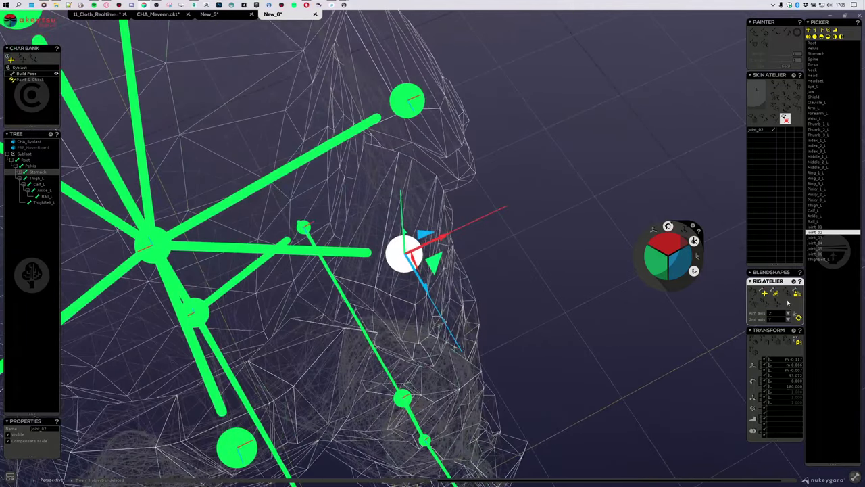
{"action": "left_click", "coordinate": [350, 251]}
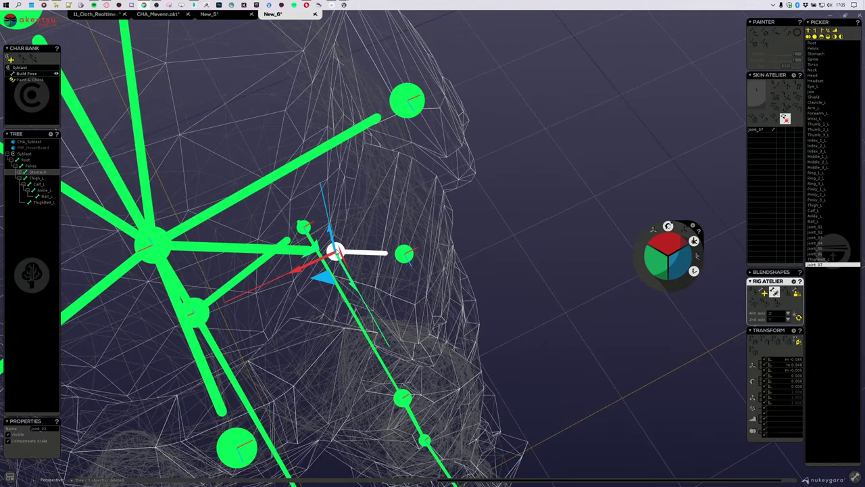
{"action": "left_click_drag", "start_coordinate": [439, 223], "coordinate": [405, 288], "text": "alt"}
{"action": "left_click_drag", "start_coordinate": [446, 250], "coordinate": [491, 296], "text": "alt"}
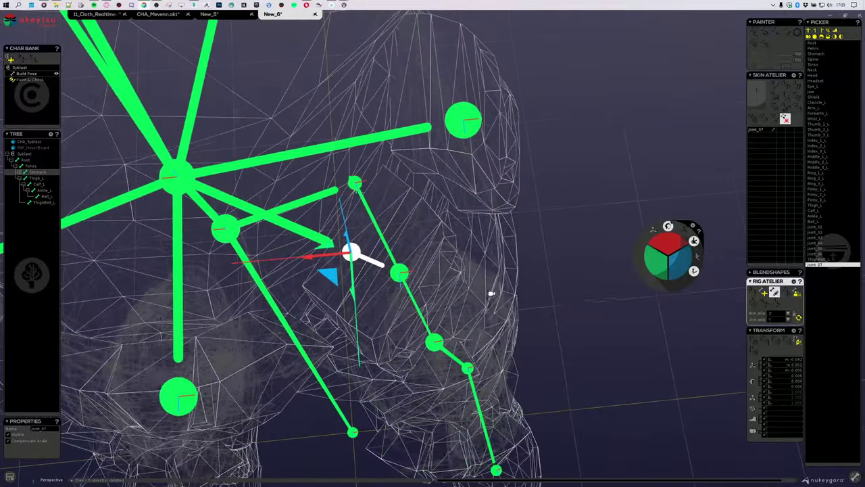
Insert a joint near the outer end of each of the five remaining bones between the Stomach joint and the belt joints
{"action": "left_click_drag", "start_coordinate": [427, 134], "coordinate": [392, 119], "text": "alt"}
{"action": "left_click", "coordinate": [415, 88]}
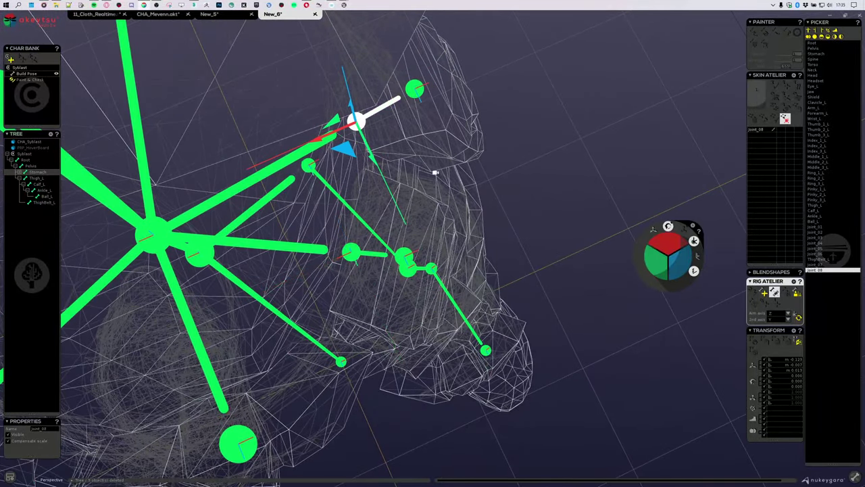
{"action": "left_click_drag", "start_coordinate": [415, 159], "coordinate": [409, 54], "text": "alt"}
{"action": "middle_click_drag", "start_coordinate": [410, 55], "coordinate": [476, 257], "text": "alt"}
{"action": "left_click_drag", "start_coordinate": [475, 257], "coordinate": [442, 237], "text": "alt"}
{"action": "left_click_drag", "start_coordinate": [586, 196], "coordinate": [336, 347]}
{"action": "left_click", "coordinate": [344, 317]}
{"action": "left_click", "coordinate": [413, 274]}
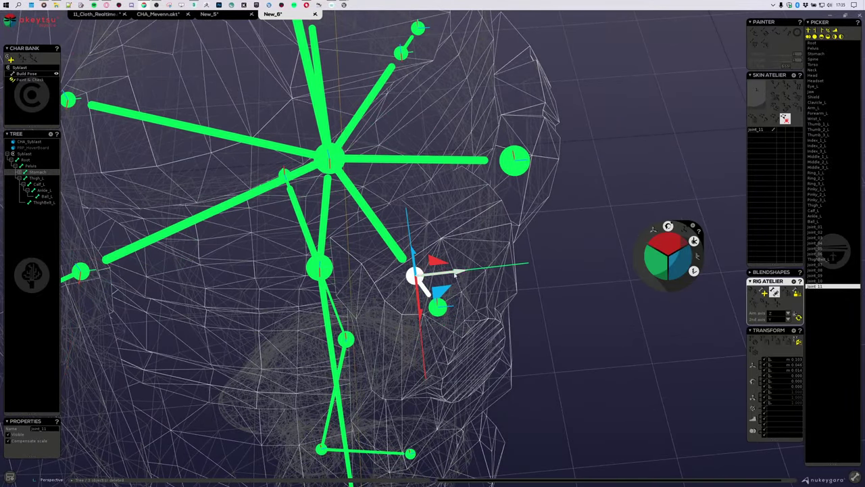
{"action": "left_click_drag", "start_coordinate": [456, 272], "coordinate": [514, 288], "text": "alt"}
{"action": "left_click", "coordinate": [573, 201]}
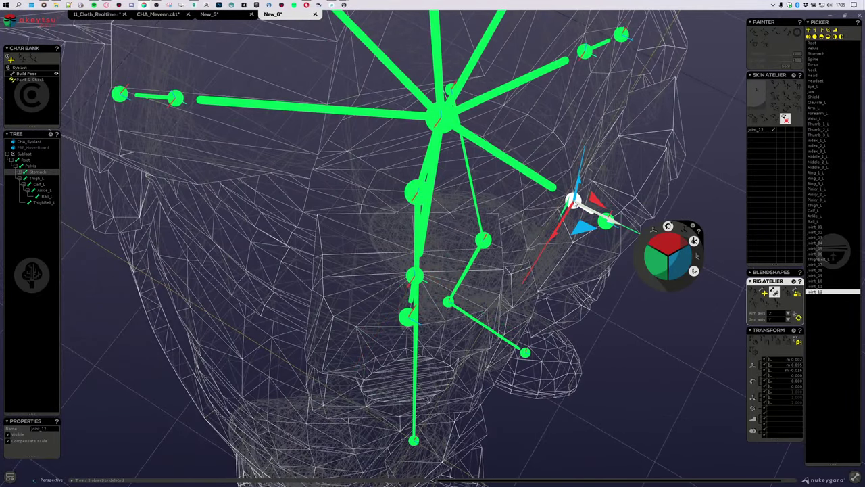
{"action": "left_click_drag", "start_coordinate": [624, 325], "coordinate": [733, 319], "text": "alt"}
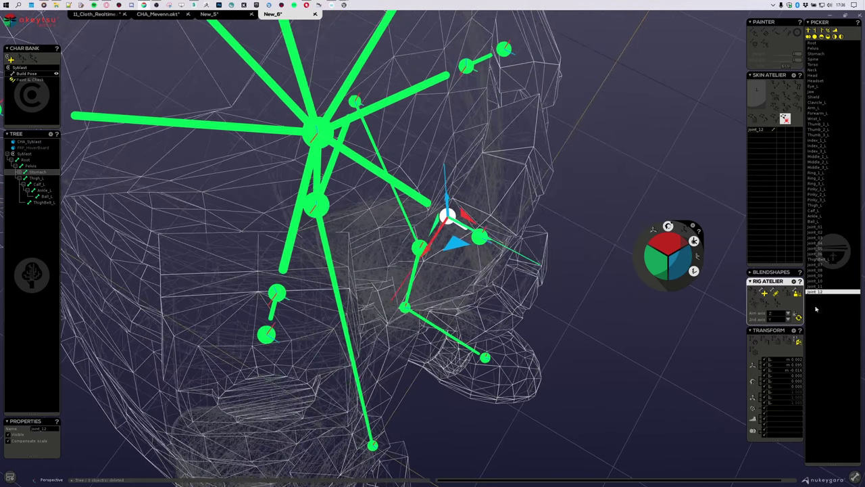
{"action": "left_click", "coordinate": [820, 264]}
{"action": "left_click_drag", "start_coordinate": [589, 318], "coordinate": [668, 334], "text": "alt"}
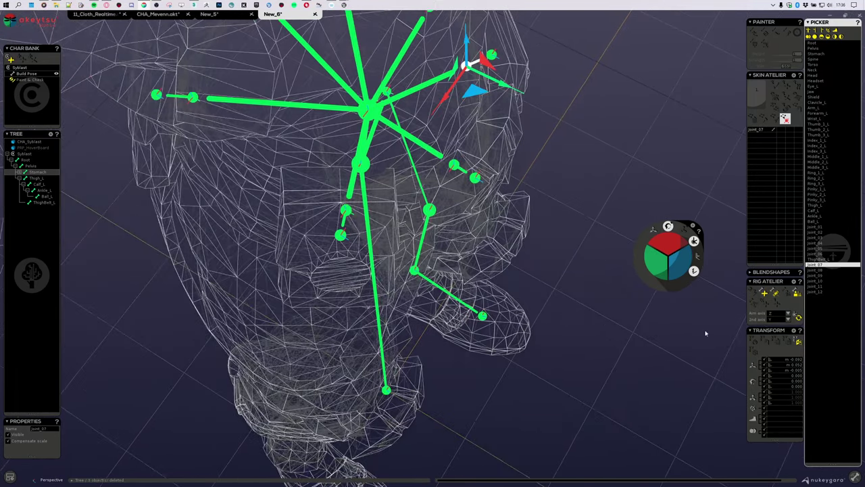
{"action": "left_click", "coordinate": [814, 254]}
{"action": "left_click", "coordinate": [821, 232], "text": "shift"}
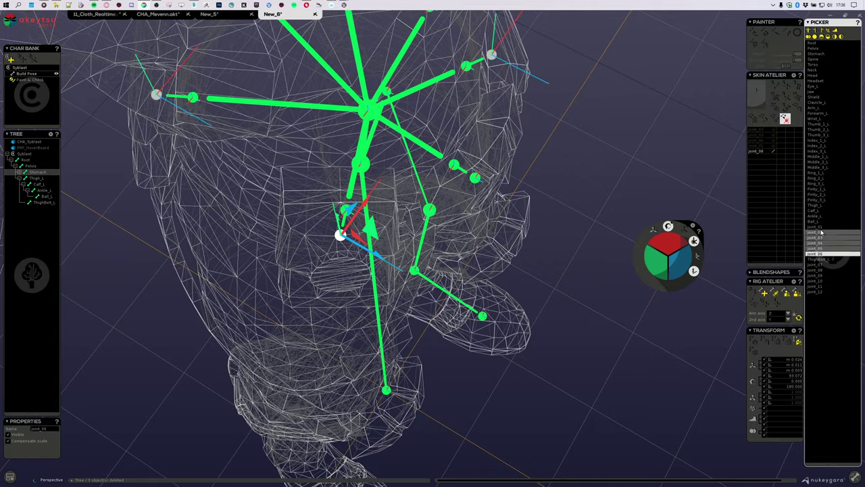
{"action": "left_click_drag", "start_coordinate": [455, 320], "coordinate": [494, 238], "text": "alt"}
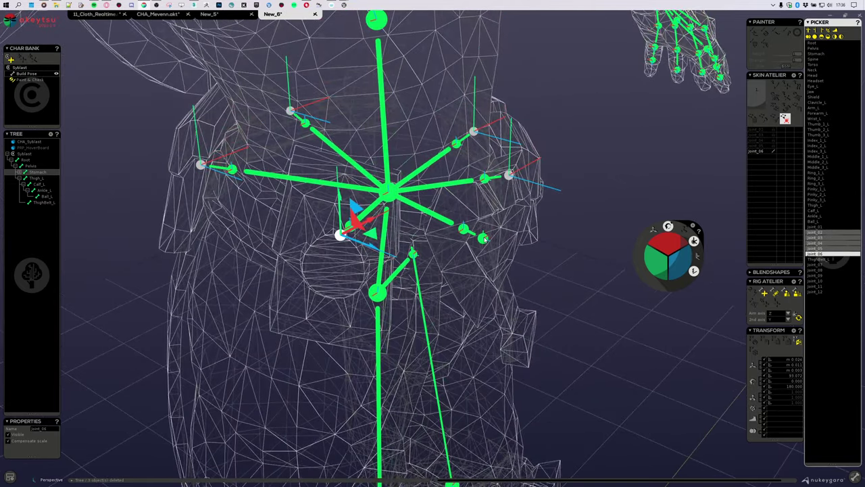
{"action": "left_click", "coordinate": [484, 239], "text": "shift"}
{"action": "left_click_drag", "start_coordinate": [581, 288], "coordinate": [540, 391], "text": "alt"}
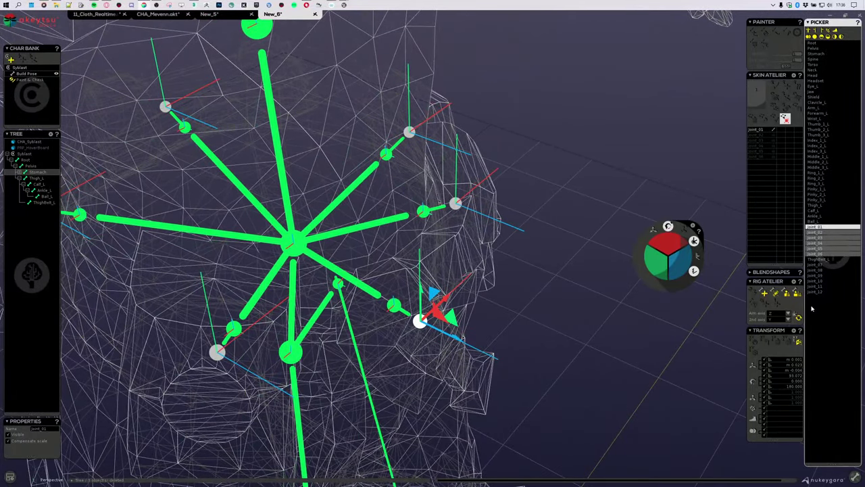
Orient the inserted belt joints, Joint_07 to Joint_12, with Z as the aim axis and Y as the second axis
{"action": "left_click", "coordinate": [818, 265]}
{"action": "left_click", "coordinate": [817, 292], "text": "shift"}
{"action": "mouse_move", "coordinate": [534, 340]}
{"action": "left_mouse_down", "text": "alt"}
{"action": "mouse_move", "coordinate": [481, 344]}
{"action": "mouse_move", "coordinate": [532, 330]}
{"action": "left_mouse_up", "text": "alt"}
{"action": "left_click", "coordinate": [797, 316]}
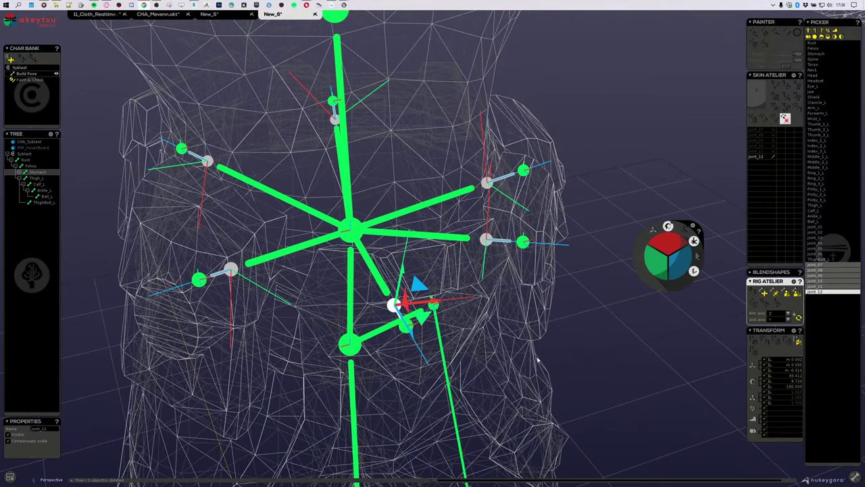
Delete the six outer belt joints, Joint_01 to Joint_06
{"action": "left_click_drag", "start_coordinate": [582, 376], "coordinate": [554, 333], "text": "alt"}
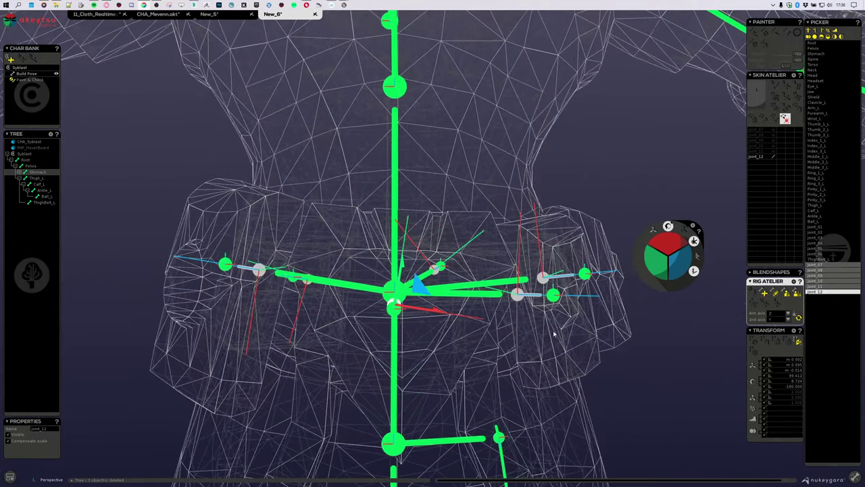
{"action": "left_click_drag", "start_coordinate": [393, 314], "coordinate": [431, 380], "text": "alt"}
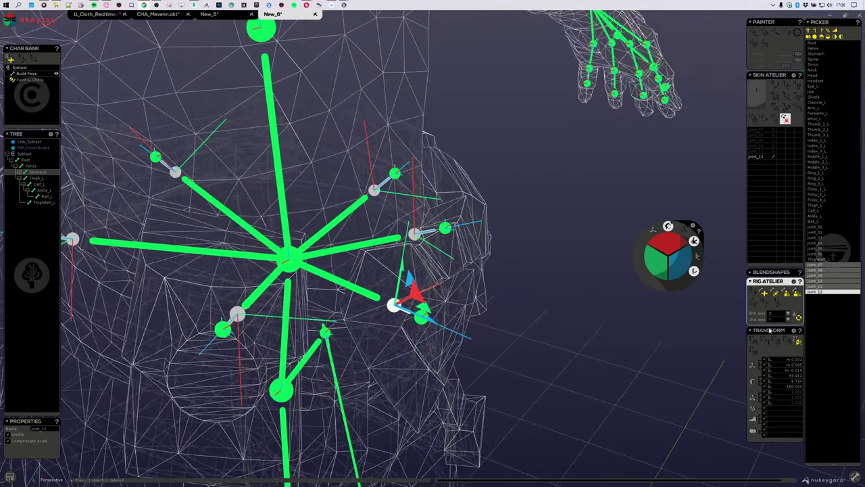
{"action": "left_click_drag", "start_coordinate": [824, 253], "coordinate": [824, 229]}
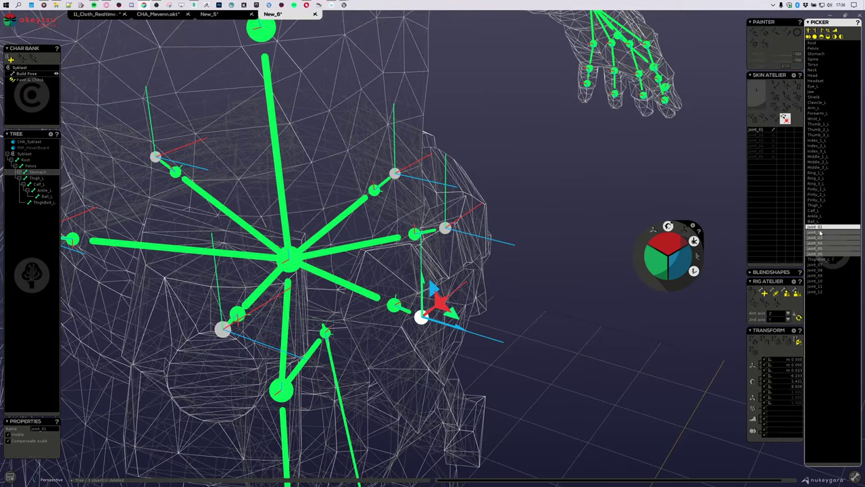
{"action": "key", "text": "Delete"}
Rotate the front buckle joint, Joint_12, so its axes line up with the front of the belt
{"action": "left_click_drag", "start_coordinate": [595, 318], "coordinate": [589, 299], "text": "alt"}
{"action": "left_click", "coordinate": [694, 271]}
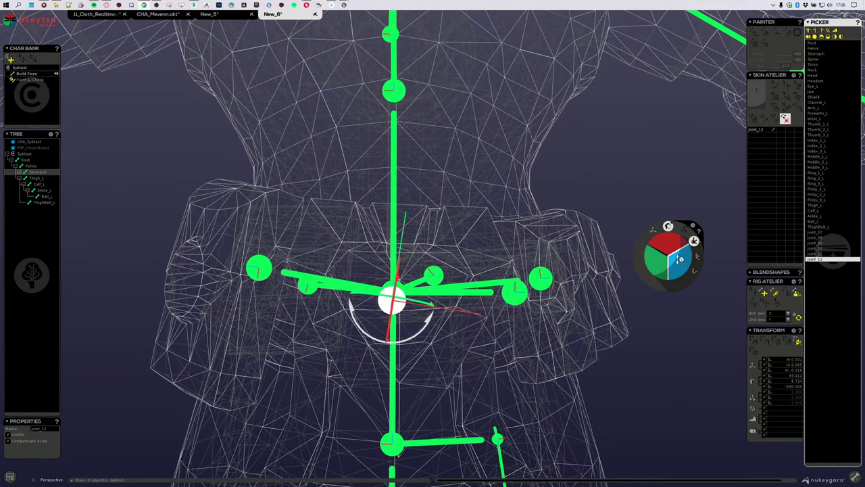
{"action": "left_click_drag", "start_coordinate": [534, 341], "coordinate": [516, 407], "text": "alt"}
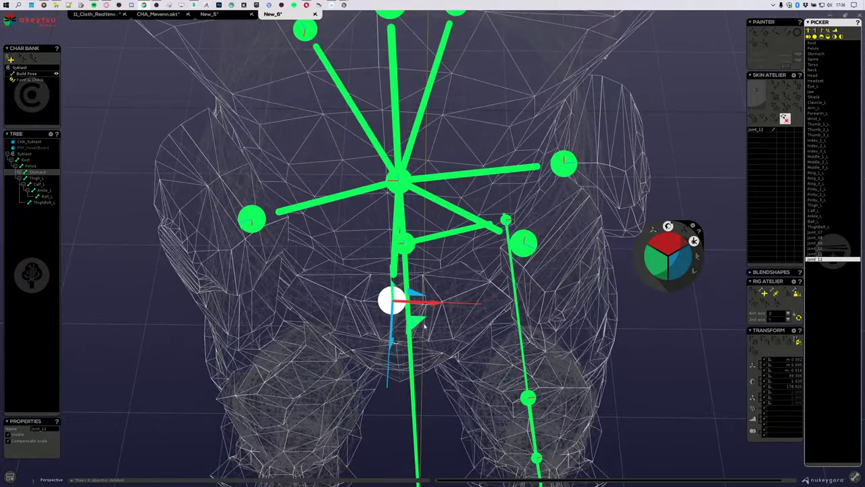
{"action": "left_click_drag", "start_coordinate": [425, 323], "coordinate": [429, 324]}
{"action": "left_click_drag", "start_coordinate": [636, 352], "coordinate": [572, 340], "text": "alt"}
Rotate the left front belt joint, Joint_07, to align its axes with the belt pouch
{"action": "left_click", "coordinate": [523, 338]}
{"action": "left_click_drag", "start_coordinate": [685, 266], "coordinate": [678, 260]}
{"action": "left_click", "coordinate": [678, 260]}
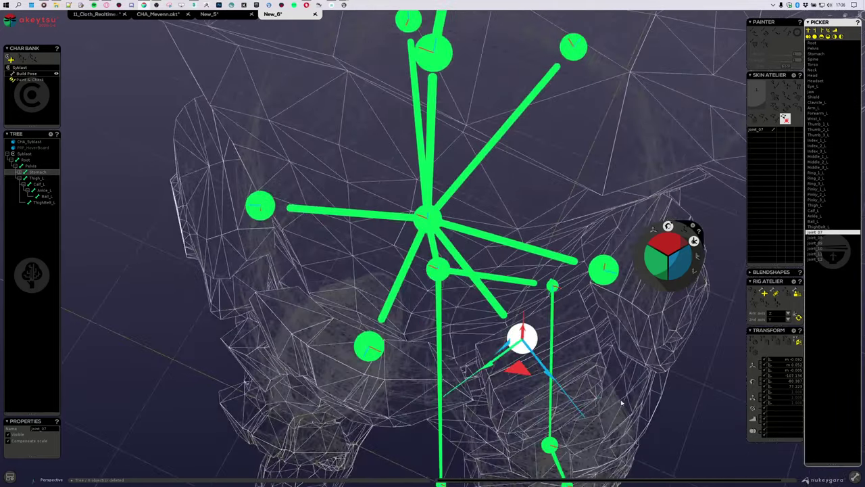
{"action": "left_click_drag", "start_coordinate": [638, 408], "coordinate": [613, 400], "text": "alt"}
{"action": "left_click_drag", "start_coordinate": [660, 262], "coordinate": [666, 256]}
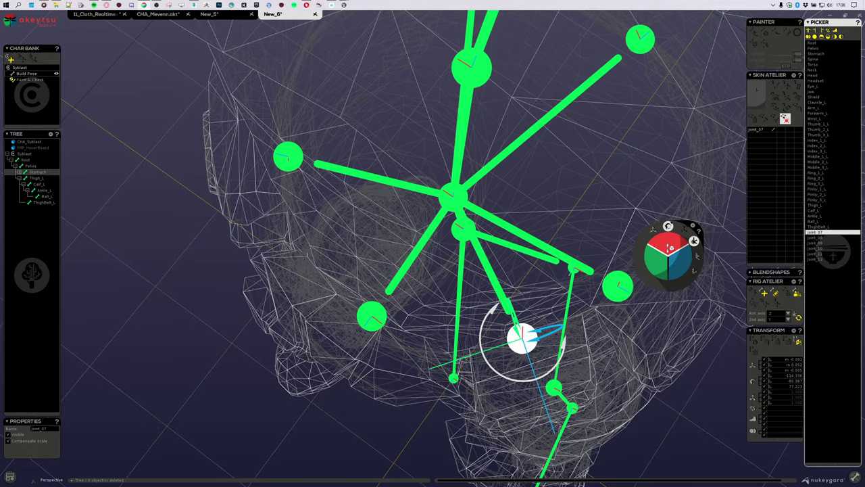
{"action": "left_click", "coordinate": [667, 254]}
{"action": "left_click_drag", "start_coordinate": [619, 308], "coordinate": [624, 399], "text": "alt"}
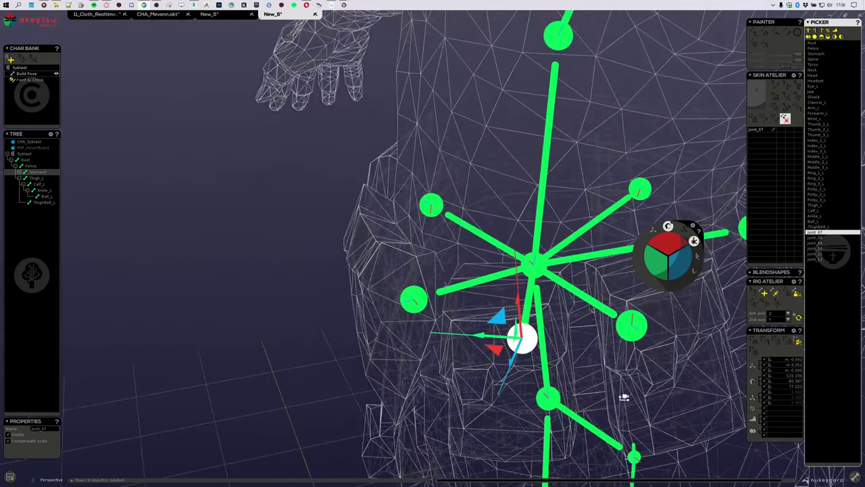
Rotate the left side belt joint, Joint_08, to align its axes with the pouch it controls
{"action": "middle_click_drag", "start_coordinate": [624, 398], "coordinate": [482, 395], "text": "alt"}
{"action": "left_click", "coordinate": [486, 317]}
{"action": "left_click_drag", "start_coordinate": [492, 326], "coordinate": [592, 329], "text": "alt"}
{"action": "left_click_drag", "start_coordinate": [677, 268], "coordinate": [680, 260]}
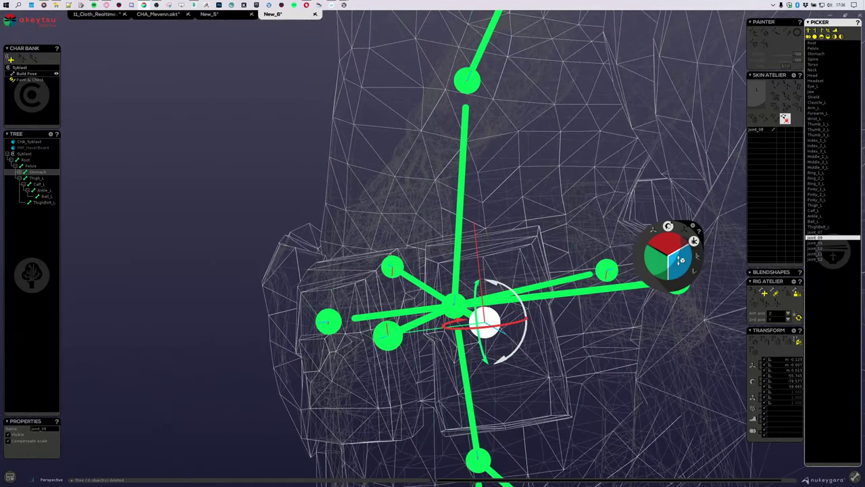
{"action": "left_click_drag", "start_coordinate": [589, 292], "coordinate": [628, 361], "text": "alt"}
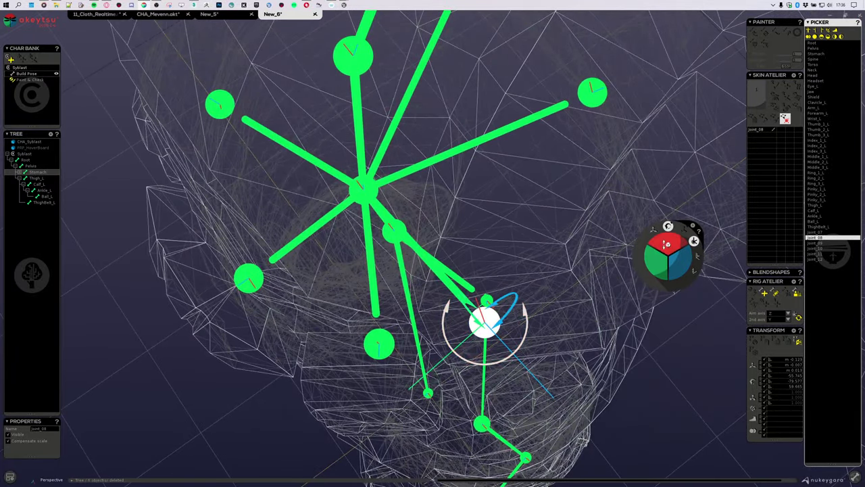
{"action": "left_click_drag", "start_coordinate": [667, 249], "coordinate": [667, 254]}
{"action": "left_click_drag", "start_coordinate": [585, 387], "coordinate": [541, 369], "text": "alt"}
{"action": "left_click_drag", "start_coordinate": [457, 343], "coordinate": [467, 336]}
{"action": "mouse_move", "coordinate": [624, 342]}
{"action": "left_mouse_down", "text": "alt"}
{"action": "mouse_move", "coordinate": [590, 340]}
{"action": "mouse_move", "coordinate": [622, 344]}
{"action": "left_mouse_up", "text": "alt"}
Rotate the left rear belt joint, Joint_09, to align its axes with the back of the belt
{"action": "left_click", "coordinate": [380, 366]}
{"action": "left_click_drag", "start_coordinate": [380, 366], "coordinate": [421, 331], "text": "alt"}
{"action": "left_click", "coordinate": [388, 341]}
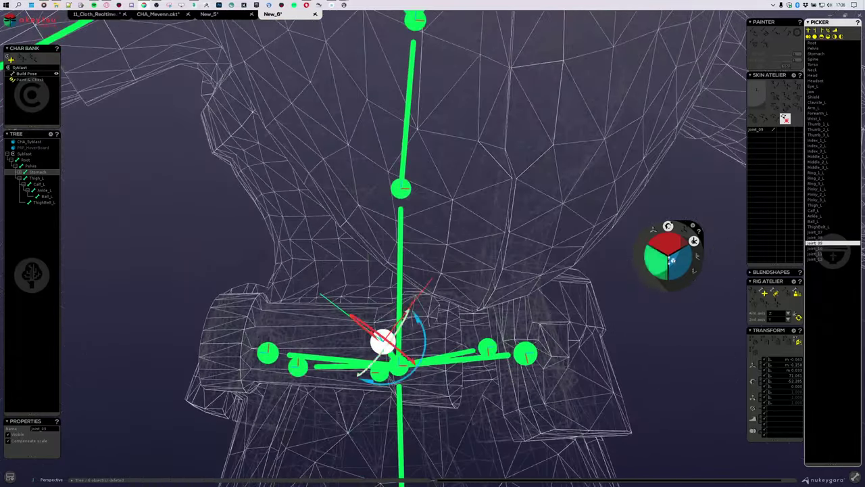
{"action": "left_click_drag", "start_coordinate": [583, 386], "coordinate": [680, 296], "text": "alt"}
{"action": "left_click_drag", "start_coordinate": [679, 261], "coordinate": [443, 352]}
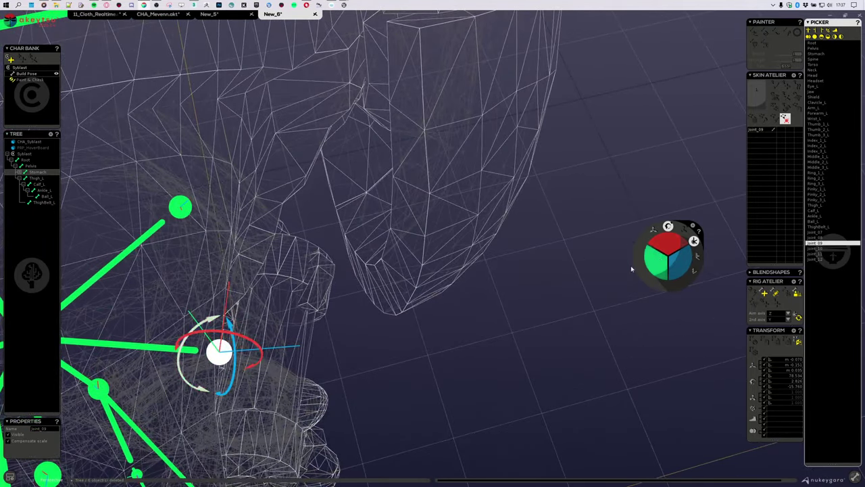
{"action": "left_click_drag", "start_coordinate": [632, 269], "coordinate": [340, 184], "text": "alt"}
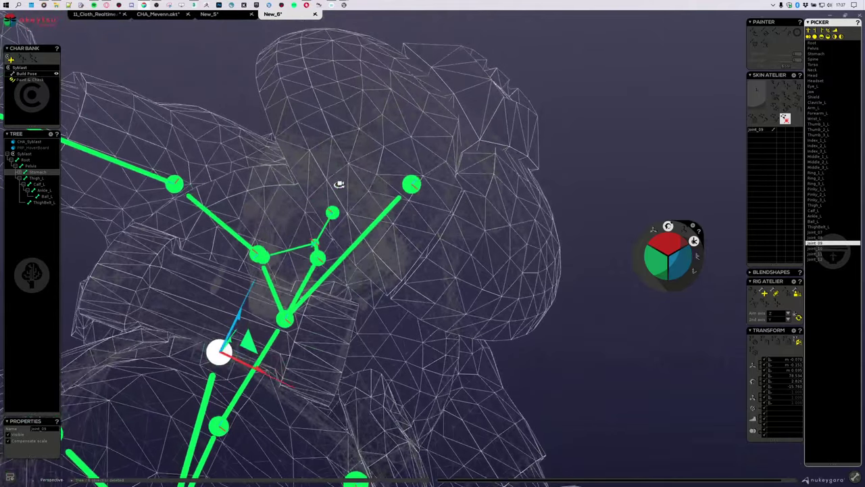
{"action": "left_click", "coordinate": [659, 263]}
{"action": "left_click_drag", "start_coordinate": [659, 263], "coordinate": [660, 266]}
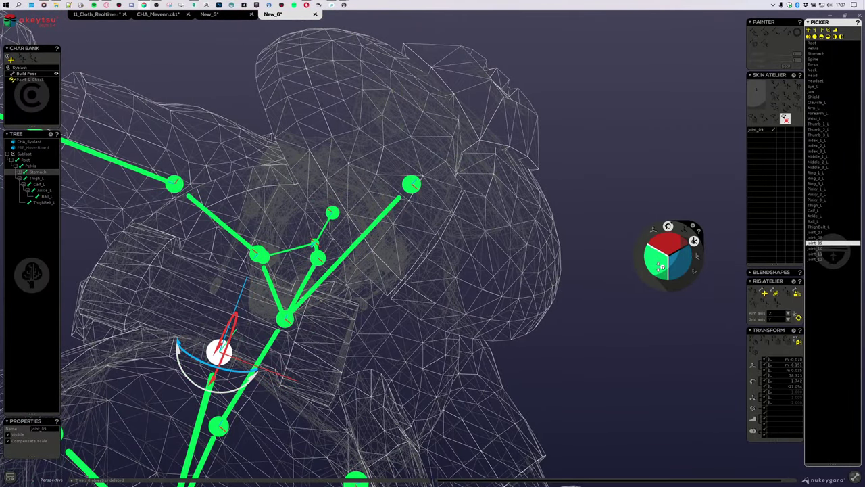
Re-rotate the left belt joints Joint_08 and Joint_07 so their green axes point up along their pouches
{"action": "left_click_drag", "start_coordinate": [477, 305], "coordinate": [599, 419], "text": "alt"}
{"action": "left_click_drag", "start_coordinate": [262, 334], "coordinate": [220, 320], "text": "alt"}
{"action": "middle_click_drag", "start_coordinate": [216, 318], "coordinate": [385, 349], "text": "alt"}
{"action": "right_click_drag", "start_coordinate": [385, 349], "coordinate": [375, 361], "text": "alt"}
{"action": "left_click", "coordinate": [379, 311]}
{"action": "left_click_drag", "start_coordinate": [382, 318], "coordinate": [398, 356], "text": "alt"}
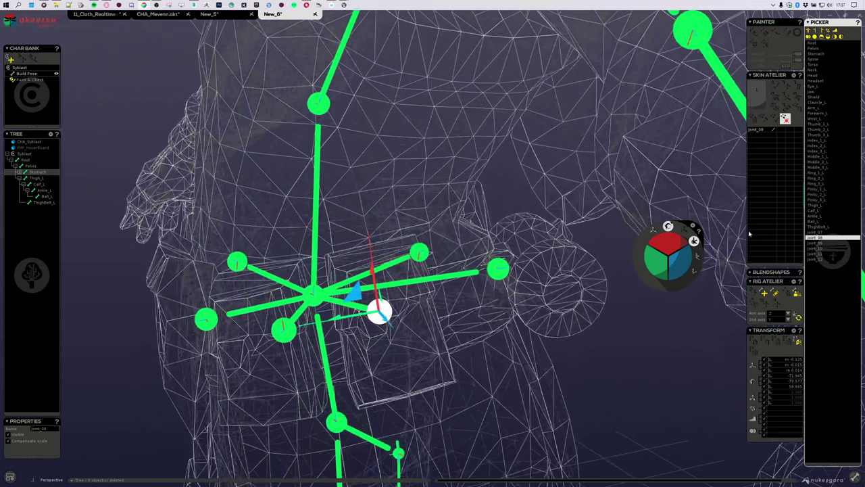
{"action": "left_click", "coordinate": [694, 270]}
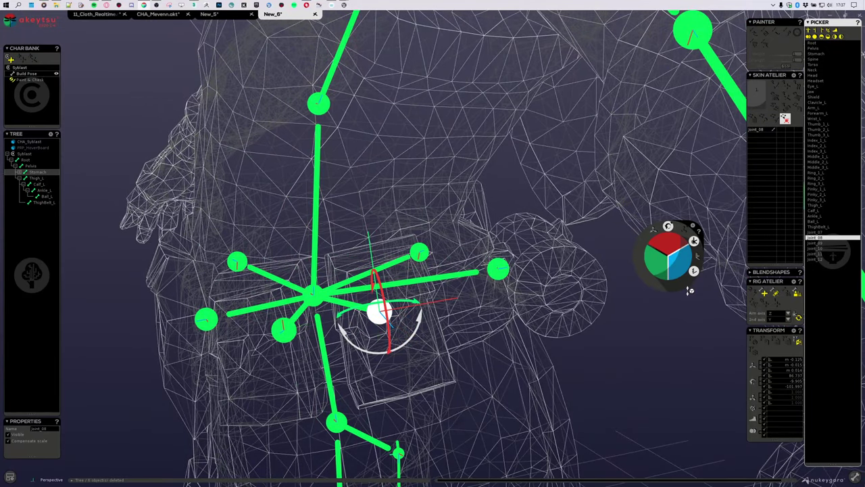
{"action": "key", "text": "w"}
{"action": "left_click", "coordinate": [283, 332]}
{"action": "left_click_drag", "start_coordinate": [684, 263], "coordinate": [682, 292]}
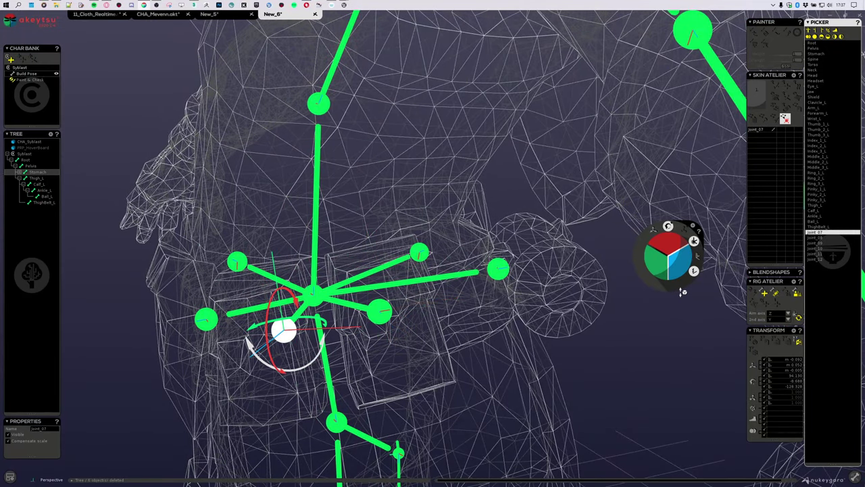
{"action": "left_click_drag", "start_coordinate": [435, 356], "coordinate": [427, 324], "text": "alt"}
Rotate the right rear belt joint, Joint_10, so its axes align with the pouch behind it
{"action": "left_click", "coordinate": [335, 312]}
{"action": "left_click_drag", "start_coordinate": [490, 345], "coordinate": [425, 323], "text": "alt"}
{"action": "left_click_drag", "start_coordinate": [575, 326], "coordinate": [557, 334], "text": "alt"}
{"action": "middle_click_drag", "start_coordinate": [557, 334], "coordinate": [407, 329], "text": "alt"}
{"action": "scroll", "coordinate": [407, 329], "scroll_direction": "down", "scroll_amount": 3}
{"action": "left_click_drag", "start_coordinate": [407, 330], "coordinate": [359, 316], "text": "alt"}
{"action": "left_click", "coordinate": [338, 299]}
{"action": "left_click_drag", "start_coordinate": [490, 326], "coordinate": [406, 323], "text": "alt"}
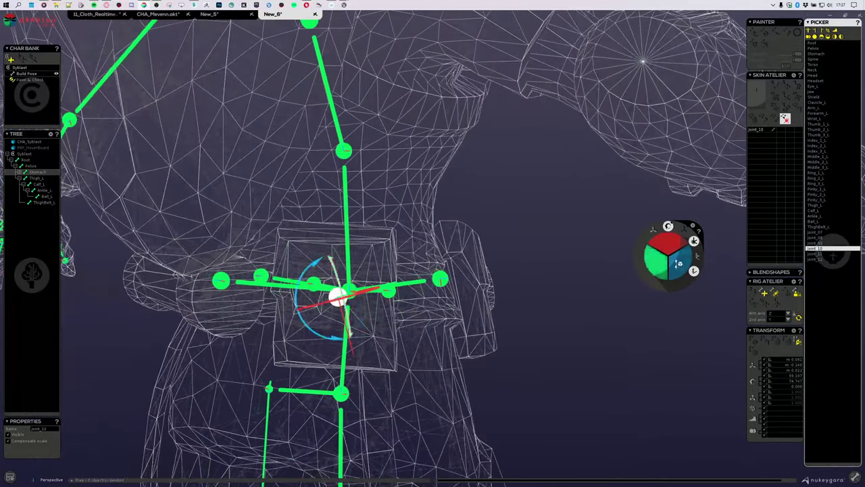
{"action": "left_click_drag", "start_coordinate": [683, 263], "coordinate": [686, 274]}
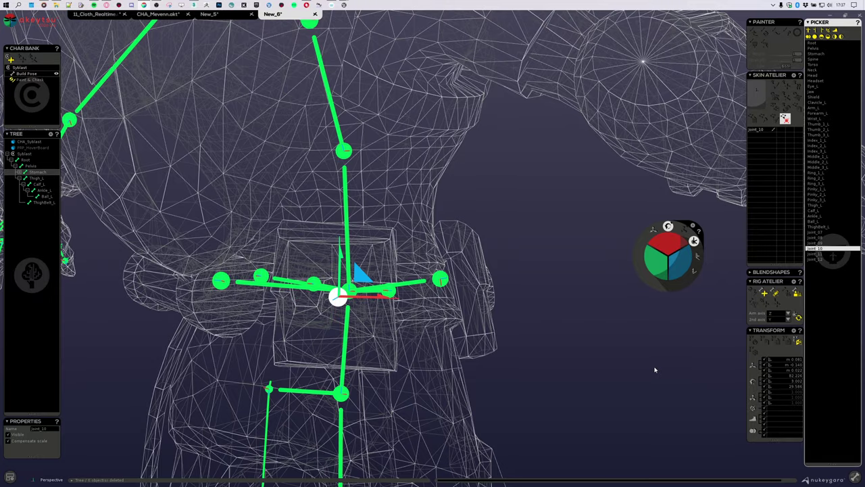
Tilt Joint_10 to match its pouch's slope and shift it slightly outward along its local axis
{"action": "left_click_drag", "start_coordinate": [654, 368], "coordinate": [538, 365], "text": "alt"}
{"action": "key", "text": "e"}
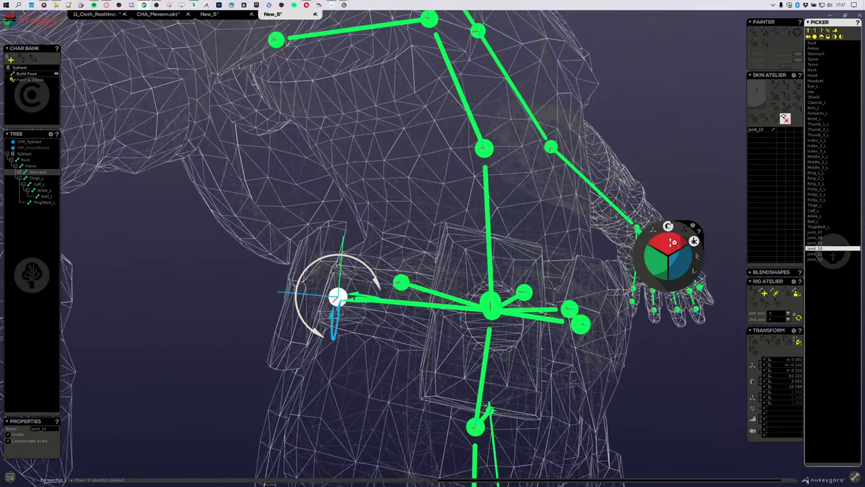
{"action": "left_click_drag", "start_coordinate": [517, 270], "coordinate": [415, 318], "text": "alt"}
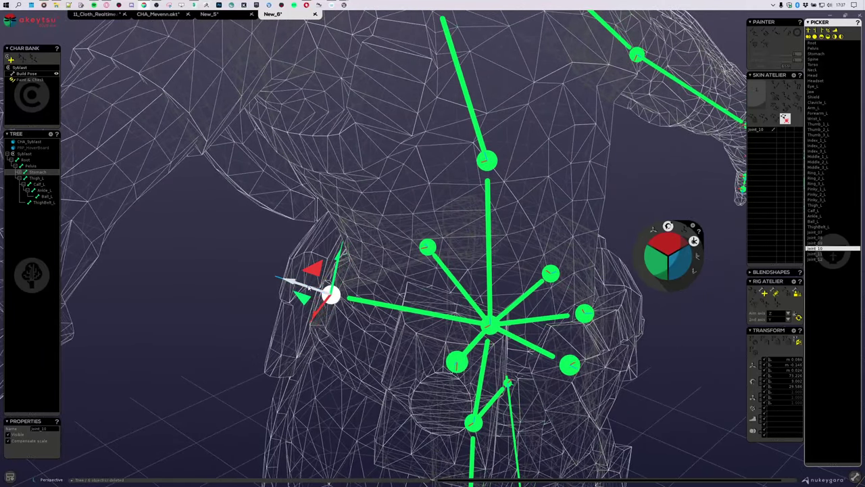
{"action": "left_click_drag", "start_coordinate": [399, 362], "coordinate": [470, 389], "text": "alt"}
Rotate the right side belt joint, Joint_11, to align its axes with the large pouch
{"action": "left_click", "coordinate": [487, 364]}
{"action": "left_click_drag", "start_coordinate": [659, 414], "coordinate": [670, 351], "text": "alt"}
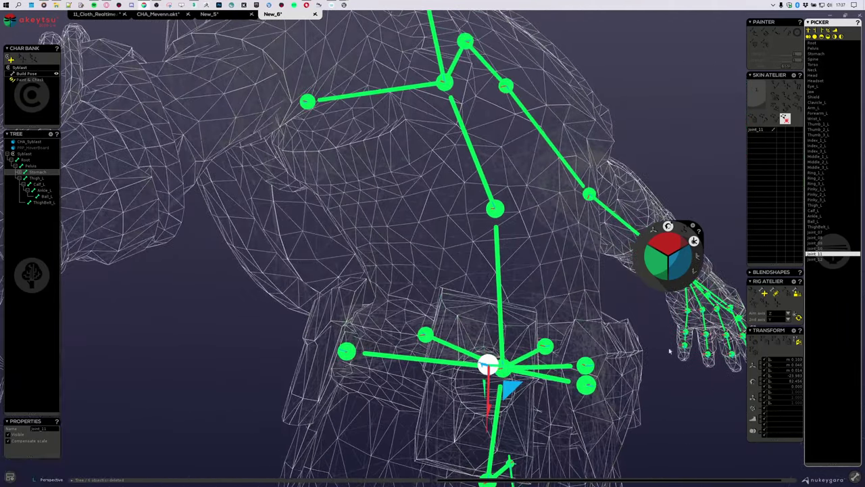
{"action": "key", "text": "e"}
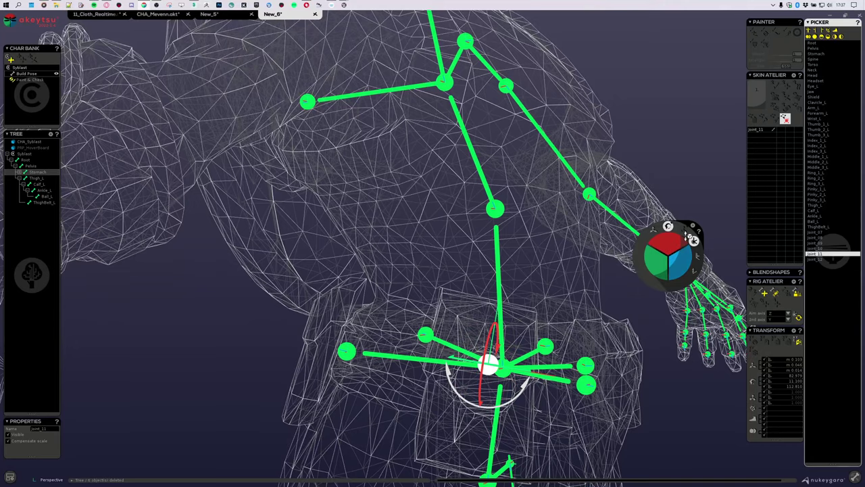
{"action": "left_click_drag", "start_coordinate": [653, 265], "coordinate": [677, 266]}
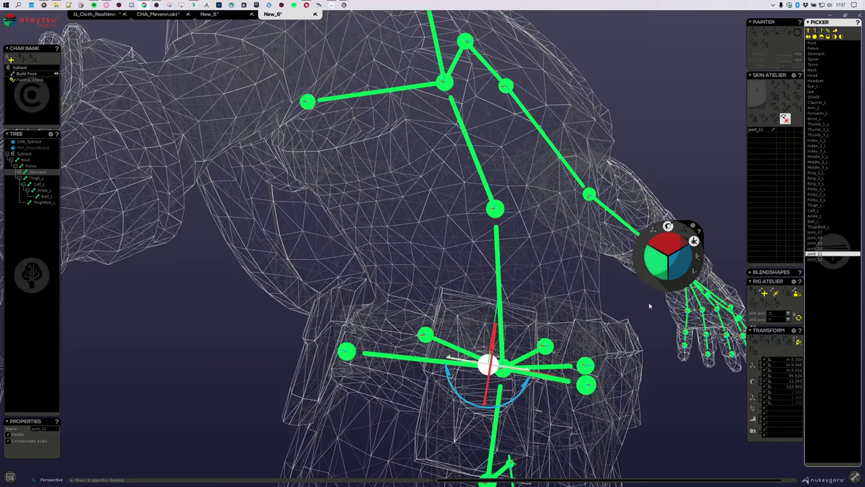
{"action": "left_click_drag", "start_coordinate": [642, 301], "coordinate": [512, 353], "text": "alt"}
{"action": "middle_click_drag", "start_coordinate": [573, 381], "coordinate": [499, 335], "text": "alt"}
{"action": "left_click_drag", "start_coordinate": [501, 334], "coordinate": [487, 305], "text": "alt"}
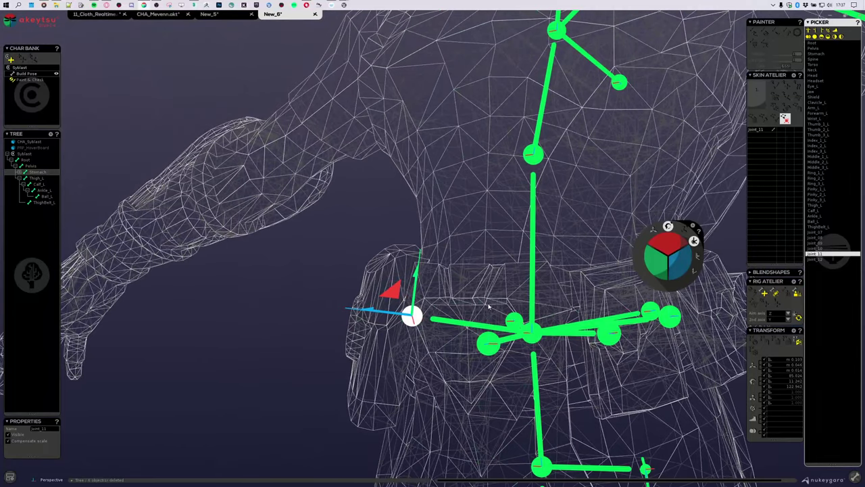
Display the character with textured shading and rename Joint_07 as Belt_Pouch_1
{"action": "scroll", "coordinate": [569, 306], "scroll_direction": "down", "scroll_amount": 5}
{"action": "left_click_drag", "start_coordinate": [568, 307], "coordinate": [611, 354], "text": "alt"}
{"action": "key", "text": "6"}
{"action": "left_click", "coordinate": [817, 233]}
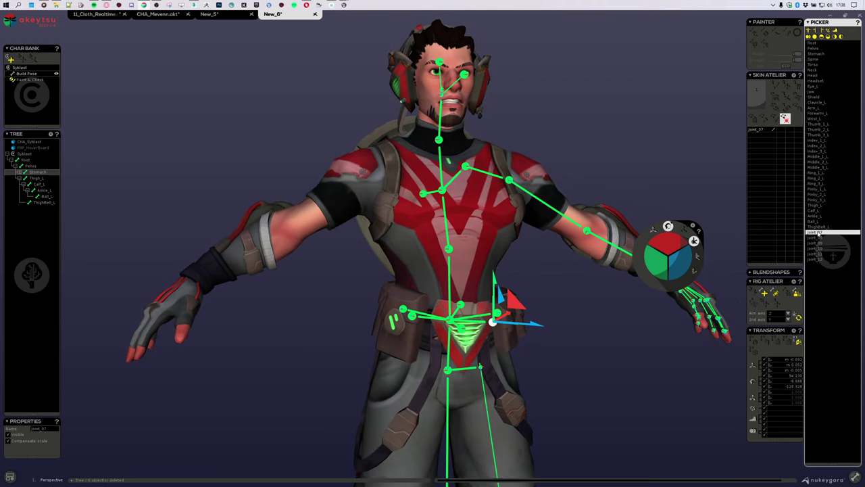
{"action": "left_click_drag", "start_coordinate": [521, 368], "coordinate": [569, 369], "text": "alt"}
{"action": "scroll", "coordinate": [504, 395], "scroll_direction": "up", "scroll_amount": 4}
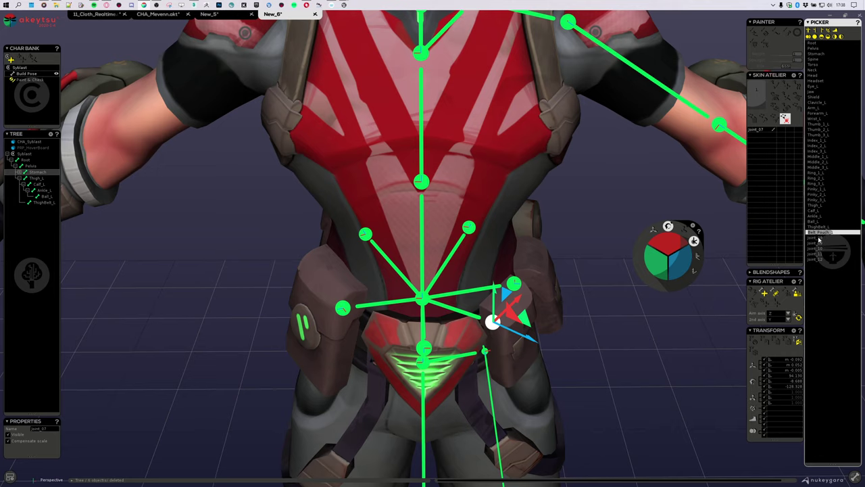
Rename Joint_08 to Joint_11 as Belt_Pouch_2 to Belt_Pouch_5, and Joint_12 as Belt_Lock
{"action": "left_click", "coordinate": [816, 238]}
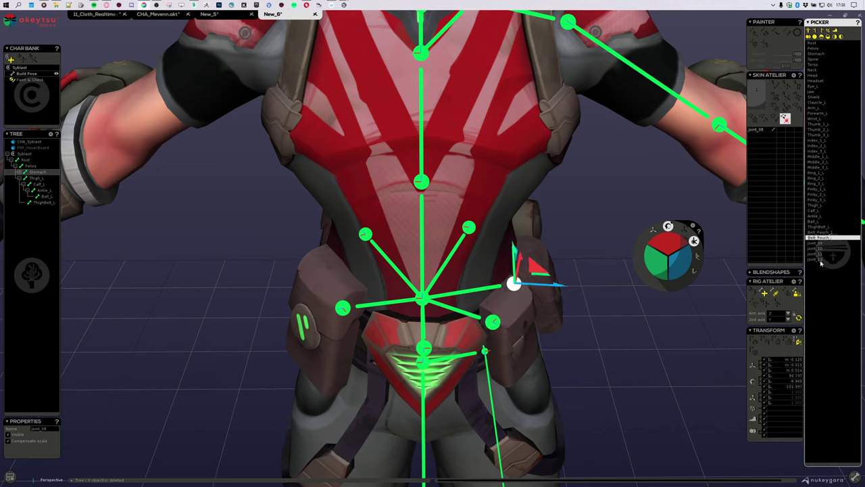
{"action": "left_click", "coordinate": [818, 244]}
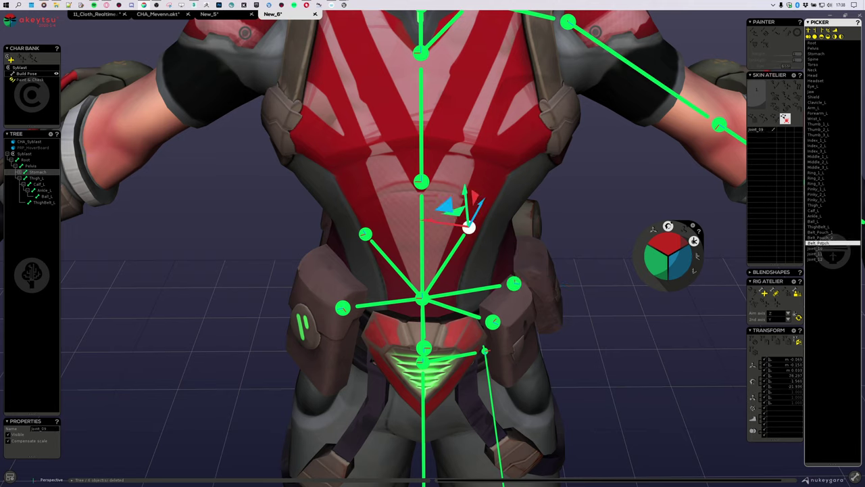
{"action": "left_click", "coordinate": [818, 249]}
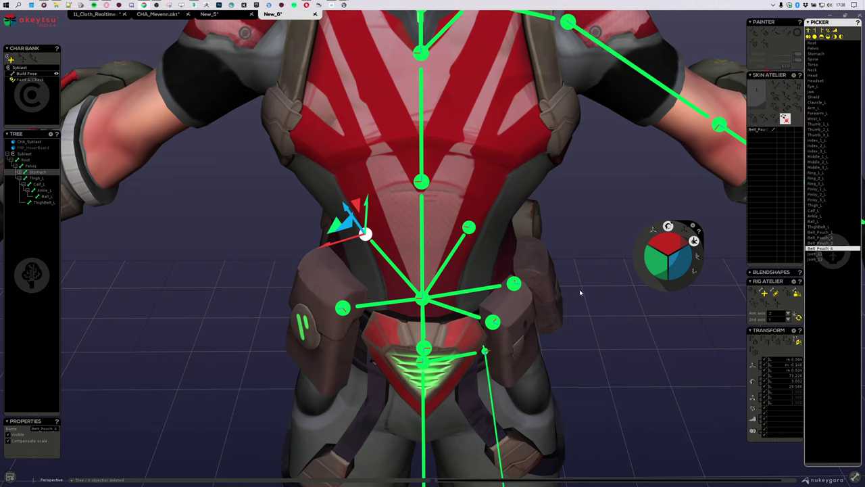
{"action": "left_click", "coordinate": [819, 256]}
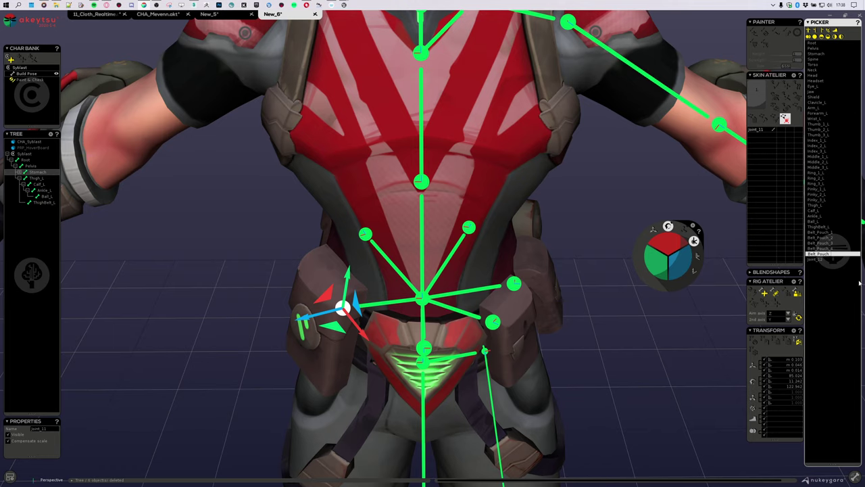
{"action": "left_click", "coordinate": [817, 261]}
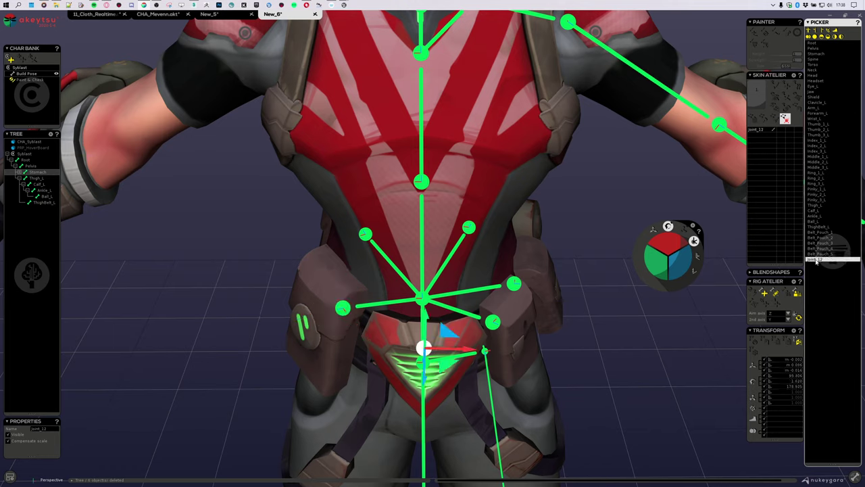
{"action": "left_click_drag", "start_coordinate": [819, 262], "coordinate": [863, 232]}
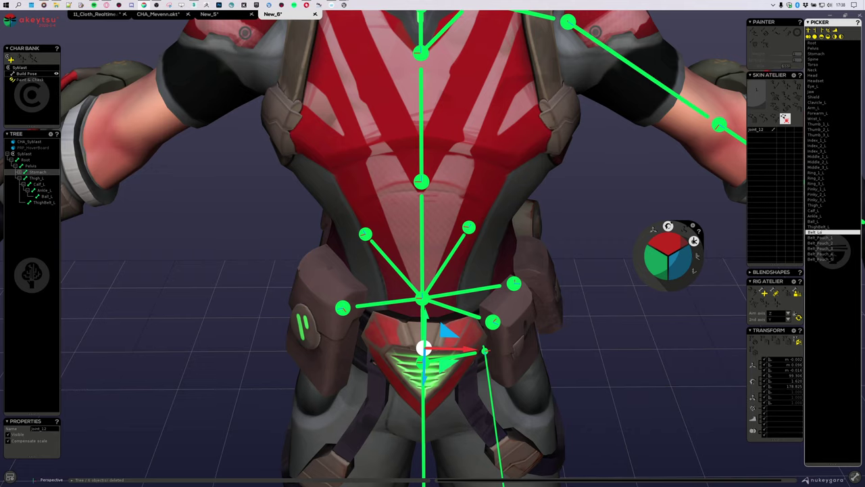
Examine the full skeleton on the shaded character, including the belt joints around the waist
{"action": "scroll", "coordinate": [529, 261], "scroll_direction": "down", "scroll_amount": 5}
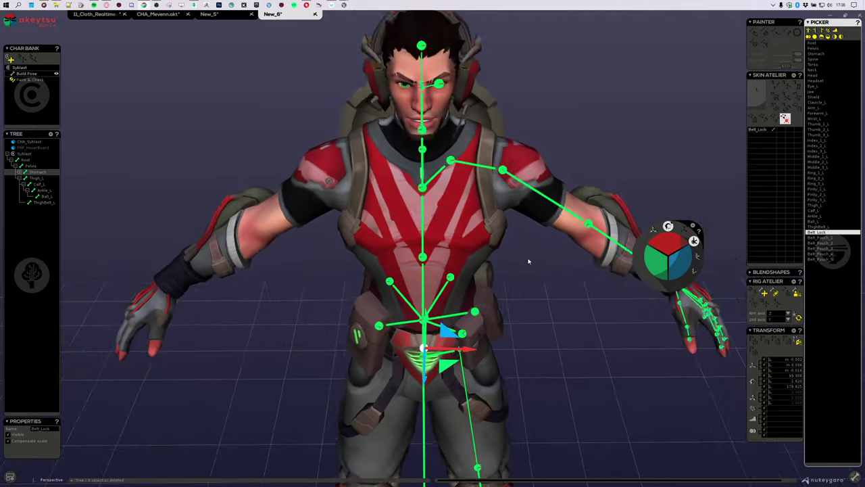
{"action": "mouse_move", "coordinate": [530, 261]}
{"action": "middle_mouse_down"}
{"action": "mouse_move", "coordinate": [555, 386]}
{"action": "mouse_move", "coordinate": [473, 311]}
{"action": "mouse_move", "coordinate": [469, 199]}
{"action": "mouse_move", "coordinate": [494, 221]}
{"action": "mouse_move", "coordinate": [491, 250]}
{"action": "mouse_move", "coordinate": [542, 269]}
{"action": "middle_mouse_up"}
{"action": "scroll", "coordinate": [506, 340], "scroll_direction": "down", "scroll_amount": 2}
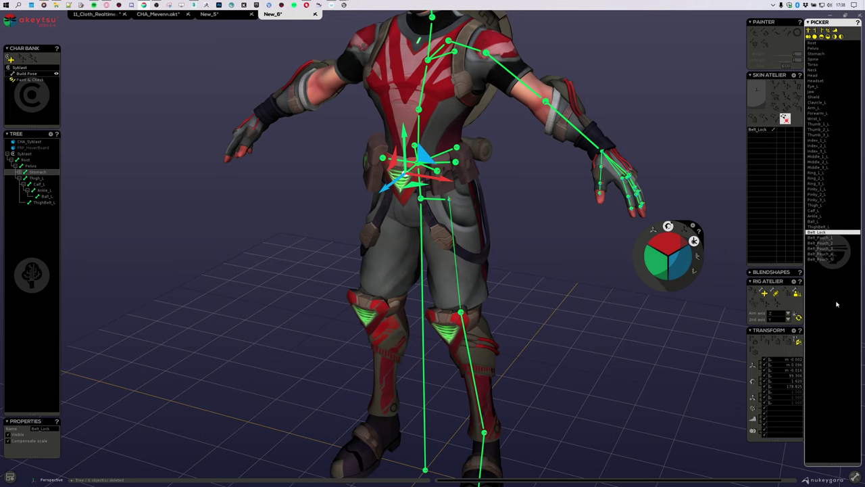
{"action": "middle_click_drag", "start_coordinate": [541, 313], "coordinate": [521, 302]}
{"action": "scroll", "coordinate": [489, 307], "scroll_direction": "down", "scroll_amount": 2}
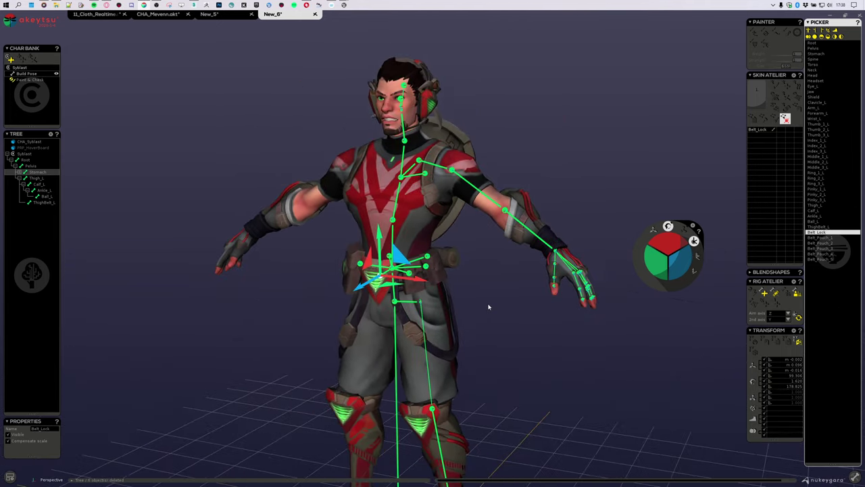
{"action": "left_click_drag", "start_coordinate": [487, 301], "coordinate": [525, 312], "text": "alt"}
{"action": "middle_click_drag", "start_coordinate": [525, 312], "coordinate": [533, 264]}
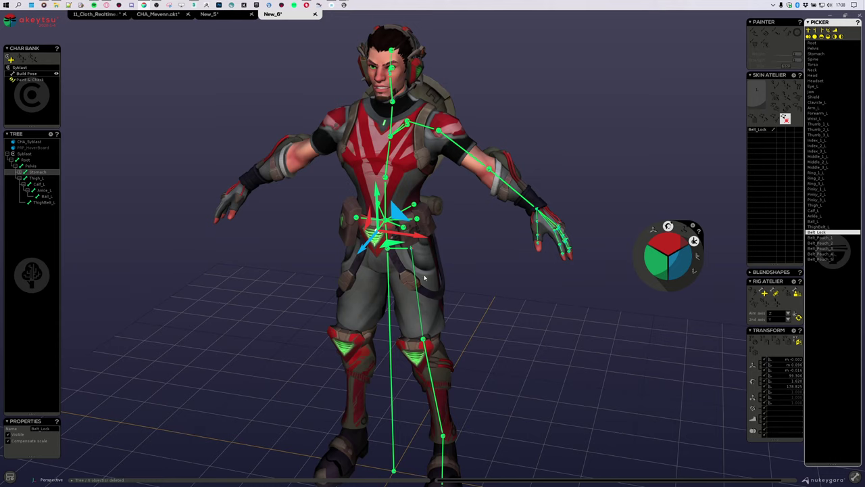
{"action": "middle_click_drag", "start_coordinate": [425, 277], "coordinate": [460, 292]}
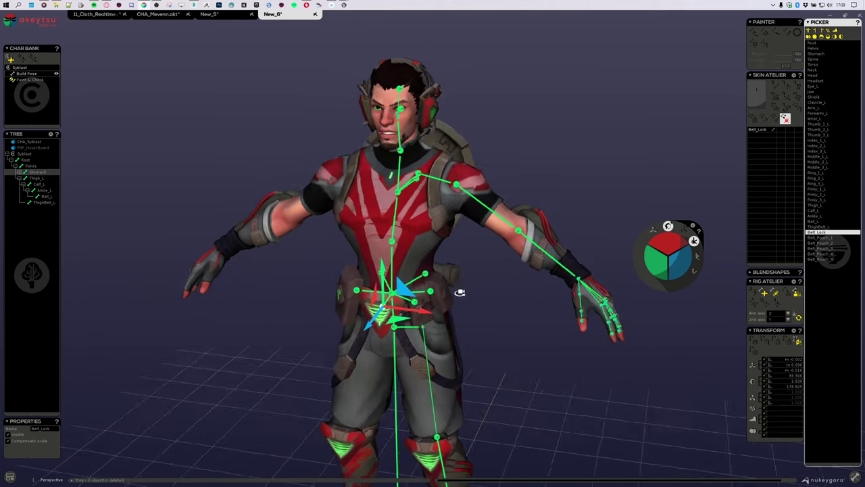
{"action": "scroll", "coordinate": [460, 293], "scroll_direction": "up", "scroll_amount": 5}
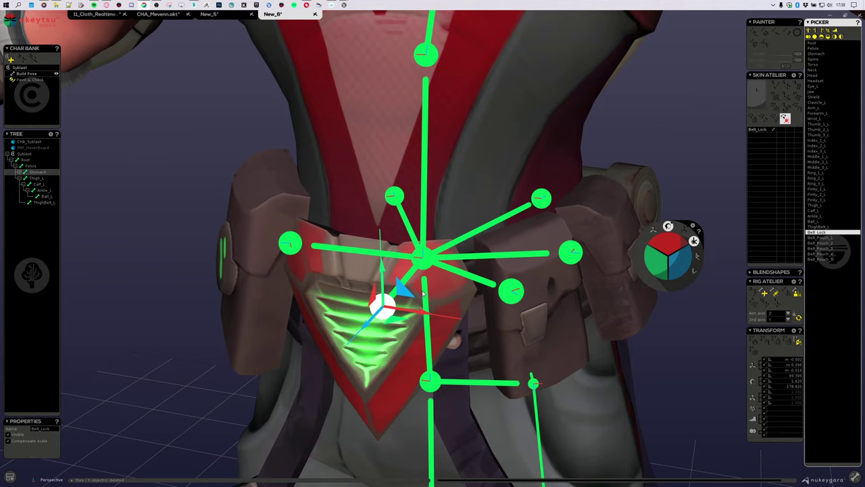
Select the Pelvis joint together with its whole hierarchy
{"action": "left_click", "coordinate": [432, 382]}
{"action": "scroll", "coordinate": [505, 356], "scroll_direction": "down", "scroll_amount": 5}
{"action": "scroll", "coordinate": [517, 274], "scroll_direction": "up", "scroll_amount": 6}
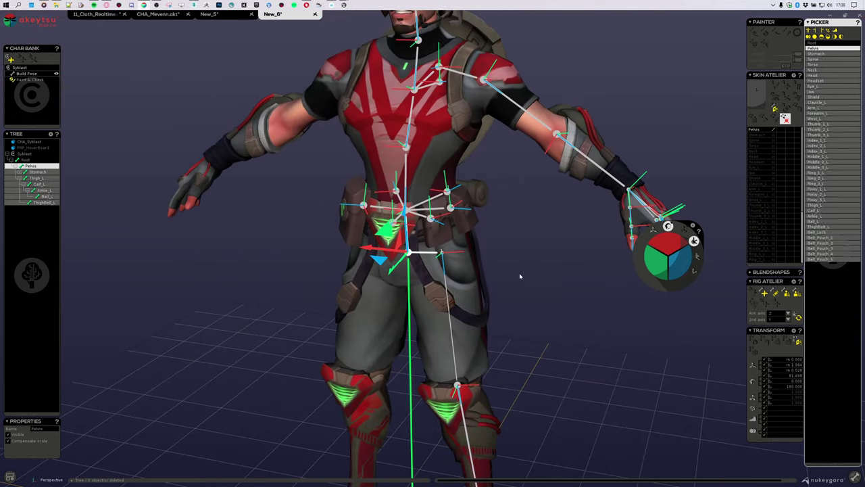
{"action": "middle_click_drag", "start_coordinate": [533, 269], "coordinate": [492, 279]}
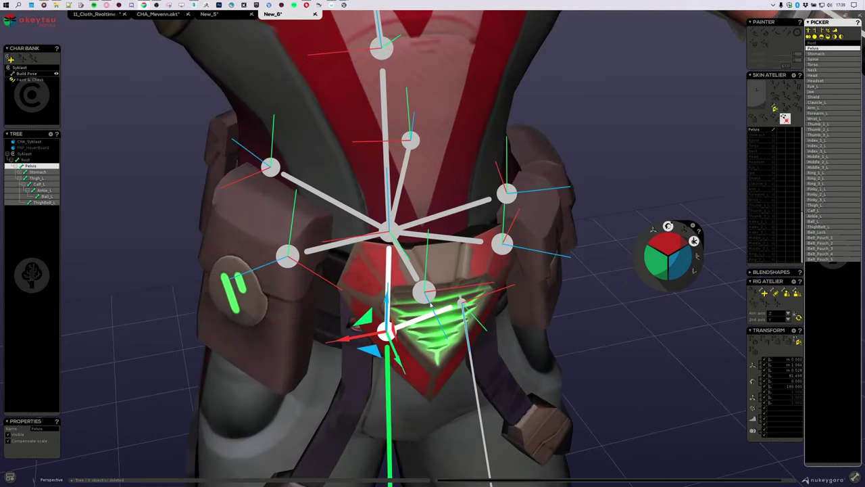
Remove Belt_Lock and the five belt pouch joints, Belt_Pouch_1 to Belt_Pouch_5, from the selected Pelvis hierarchy
{"action": "left_click", "coordinate": [501, 244], "text": "shift"}
{"action": "left_click", "coordinate": [507, 194], "text": "shift"}
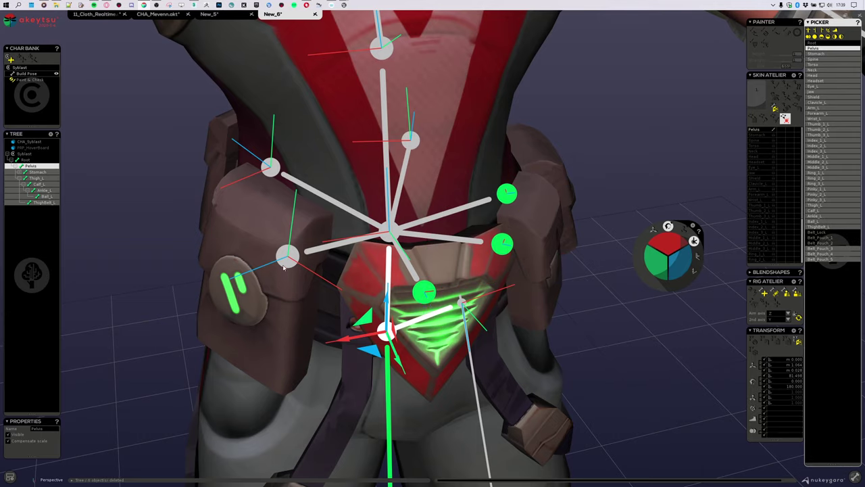
{"action": "left_click", "coordinate": [287, 255], "text": "shift"}
{"action": "middle_click_drag", "start_coordinate": [441, 211], "coordinate": [325, 181]}
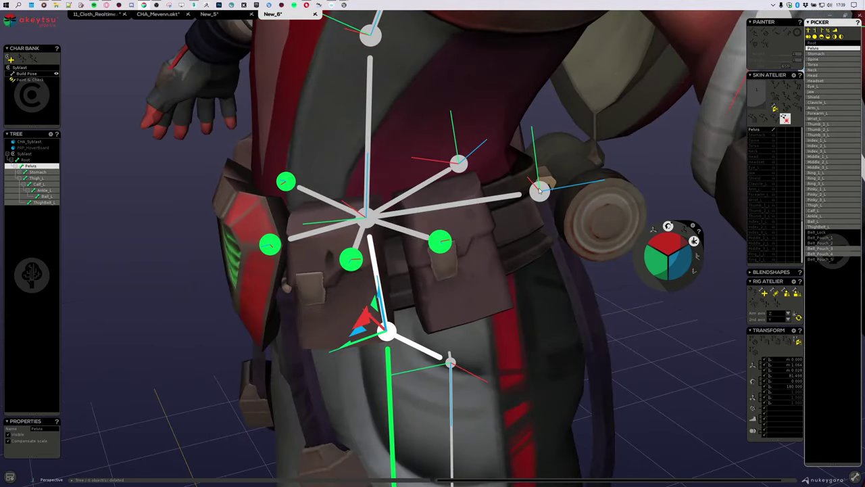
{"action": "left_click", "coordinate": [538, 191], "text": "shift"}
{"action": "scroll", "coordinate": [599, 132], "scroll_direction": "down", "scroll_amount": 5}
{"action": "middle_click_drag", "start_coordinate": [534, 287], "coordinate": [590, 299]}
{"action": "scroll", "coordinate": [425, 291], "scroll_direction": "down", "scroll_amount": 4}
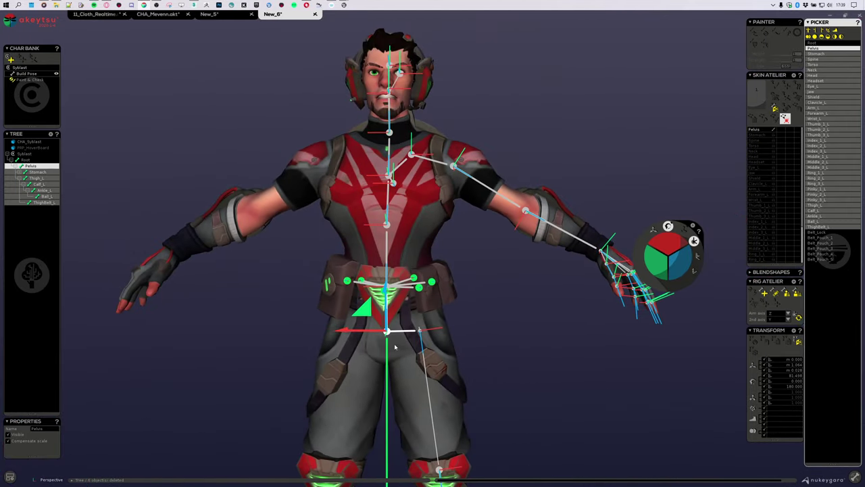
{"action": "middle_click_drag", "start_coordinate": [422, 198], "coordinate": [440, 223]}
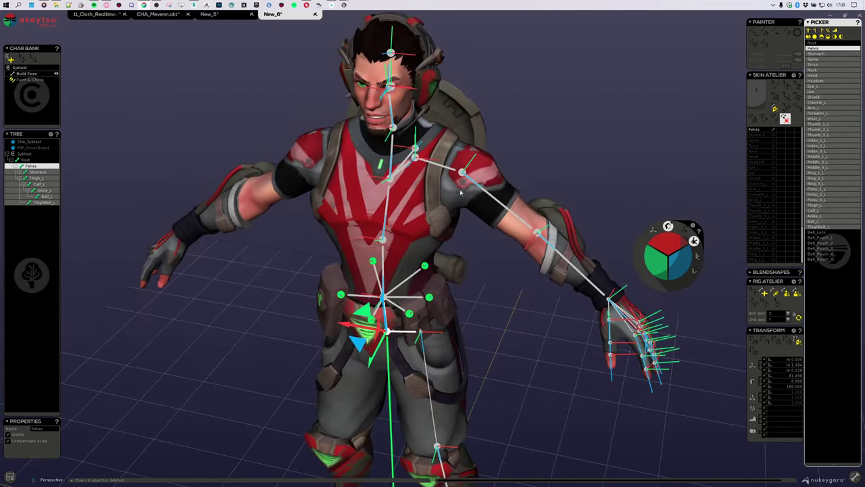
Remove the Shield, Eye_L, Jaw and Headset joints from the selected Pelvis hierarchy
{"action": "scroll", "coordinate": [413, 176], "scroll_direction": "up", "scroll_amount": 5}
{"action": "middle_click_drag", "start_coordinate": [407, 160], "coordinate": [421, 269]}
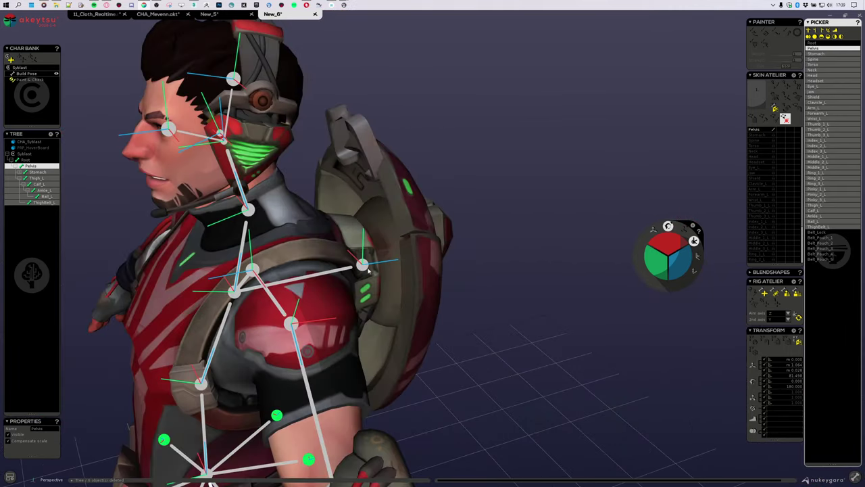
{"action": "middle_click_drag", "start_coordinate": [349, 200], "coordinate": [401, 291]}
{"action": "scroll", "coordinate": [401, 290], "scroll_direction": "up", "scroll_amount": 3}
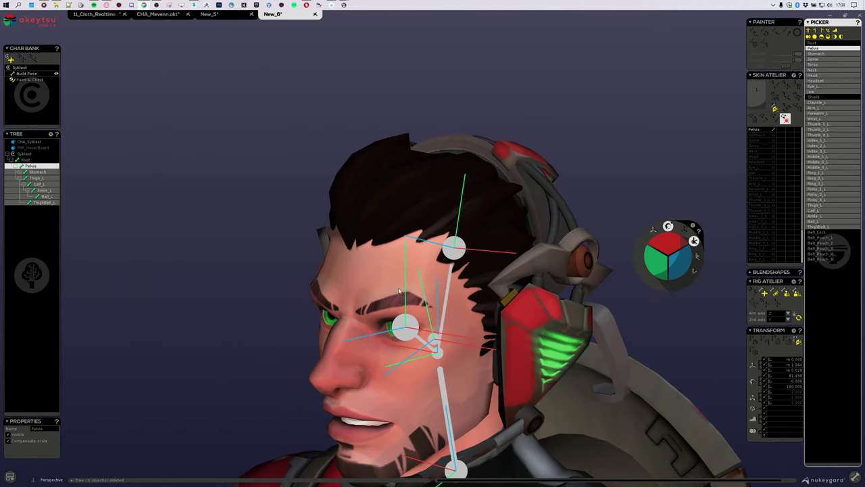
{"action": "middle_click_drag", "start_coordinate": [403, 330], "coordinate": [473, 322]}
{"action": "scroll", "coordinate": [262, 283], "scroll_direction": "up", "scroll_amount": 3}
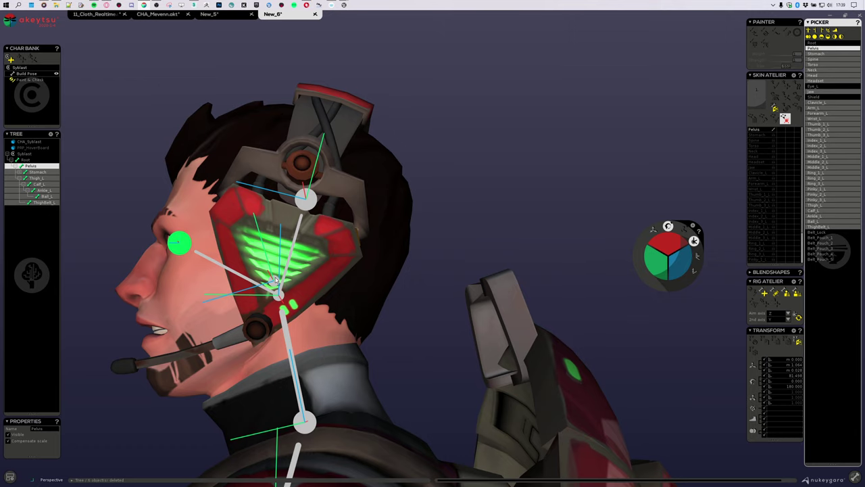
{"action": "left_click", "coordinate": [275, 280]}
{"action": "left_click", "coordinate": [306, 199]}
Remove ThighBelt_L from the selected joints
{"action": "scroll", "coordinate": [306, 203], "scroll_direction": "down", "scroll_amount": 4}
{"action": "middle_click_drag", "start_coordinate": [298, 267], "coordinate": [395, 337]}
{"action": "scroll", "coordinate": [394, 337], "scroll_direction": "down", "scroll_amount": 4}
{"action": "middle_click_drag", "start_coordinate": [432, 420], "coordinate": [428, 329]}
{"action": "scroll", "coordinate": [368, 317], "scroll_direction": "down", "scroll_amount": 3}
{"action": "middle_click_drag", "start_coordinate": [499, 348], "coordinate": [525, 269]}
{"action": "scroll", "coordinate": [474, 267], "scroll_direction": "up", "scroll_amount": 4}
{"action": "scroll", "coordinate": [389, 248], "scroll_direction": "up", "scroll_amount": 4}
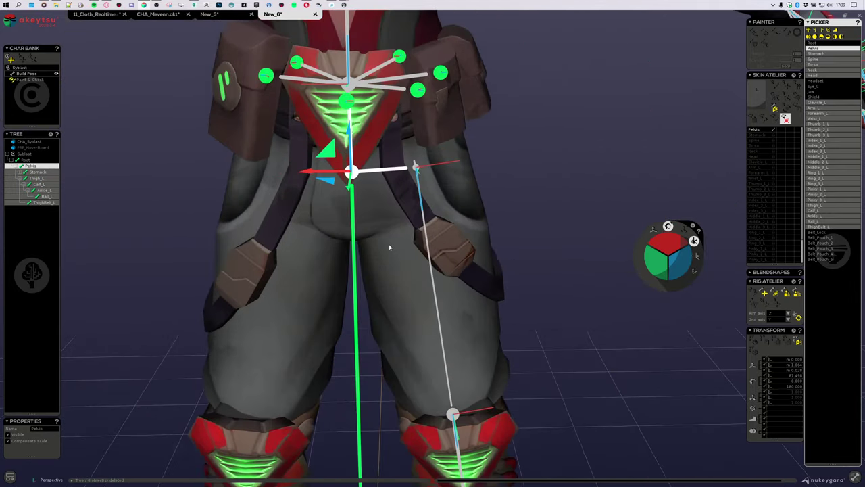
{"action": "scroll", "coordinate": [390, 248], "scroll_direction": "up", "scroll_amount": 1}
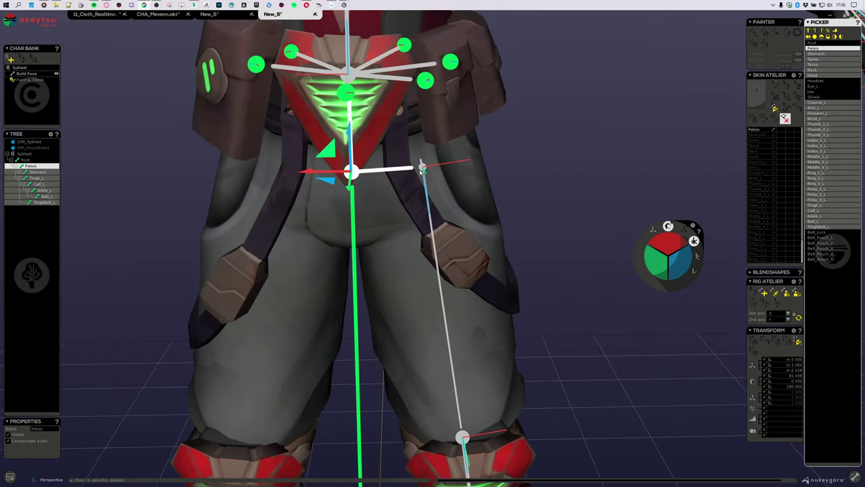
{"action": "left_click", "coordinate": [823, 228]}
{"action": "scroll", "coordinate": [524, 336], "scroll_direction": "down", "scroll_amount": 5}
{"action": "scroll", "coordinate": [507, 363], "scroll_direction": "up", "scroll_amount": 4}
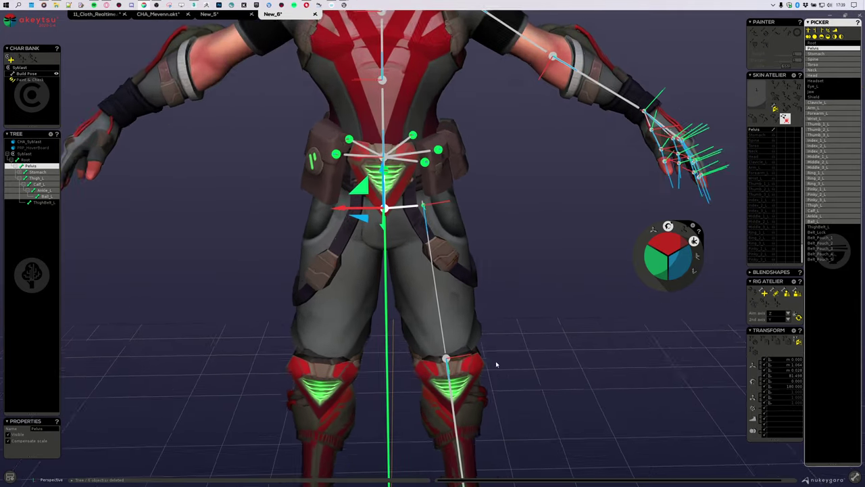
Select the CHA_Syblast mesh in addition to the chosen joints and activate Syblast's Paint & Check stage
{"action": "left_click_drag", "start_coordinate": [547, 328], "coordinate": [510, 347], "text": "alt"}
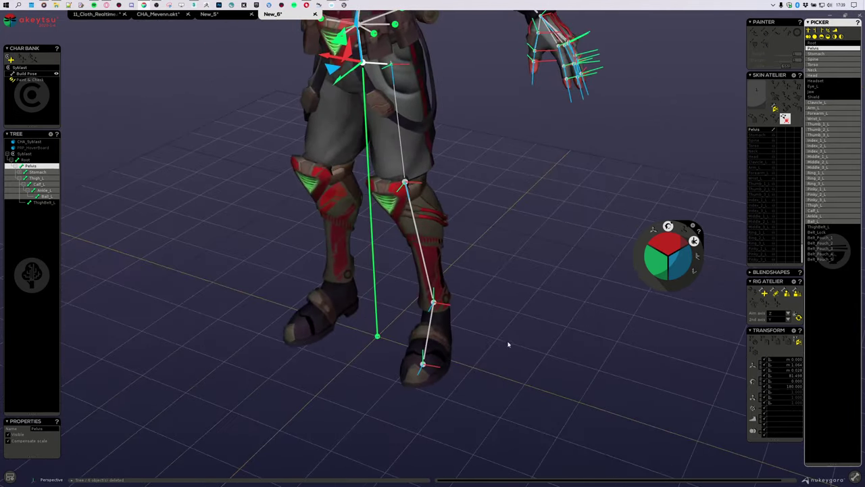
{"action": "middle_click_drag", "start_coordinate": [510, 347], "coordinate": [473, 416], "text": "alt"}
{"action": "left_click_drag", "start_coordinate": [470, 385], "coordinate": [498, 353], "text": "alt"}
{"action": "middle_click_drag", "start_coordinate": [498, 353], "coordinate": [489, 360]}
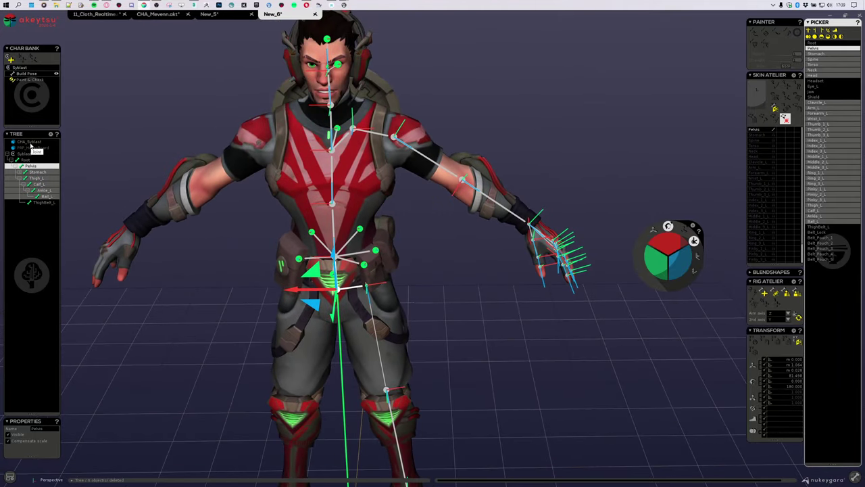
{"action": "left_click", "coordinate": [30, 142]}
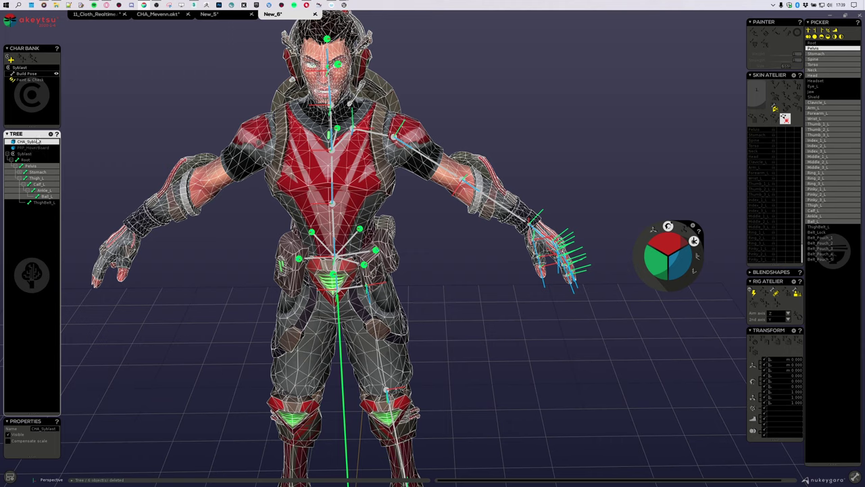
{"action": "left_click", "coordinate": [30, 79]}
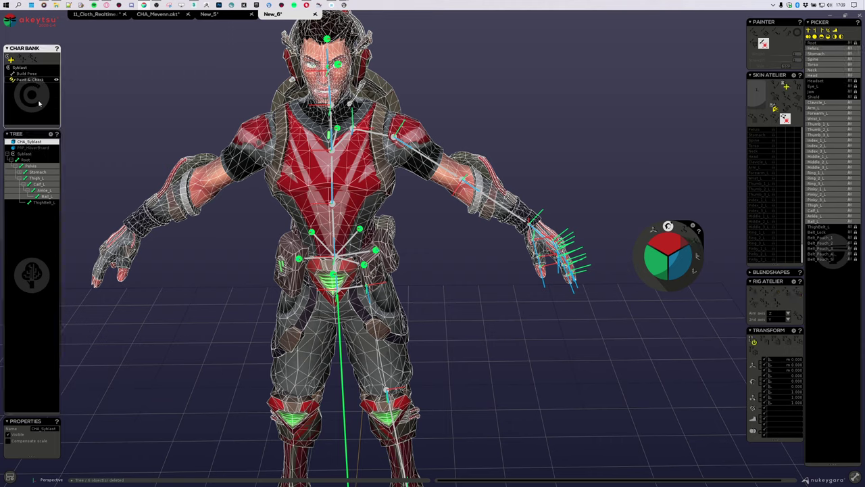
{"action": "middle_click_drag", "start_coordinate": [465, 239], "coordinate": [491, 243]}
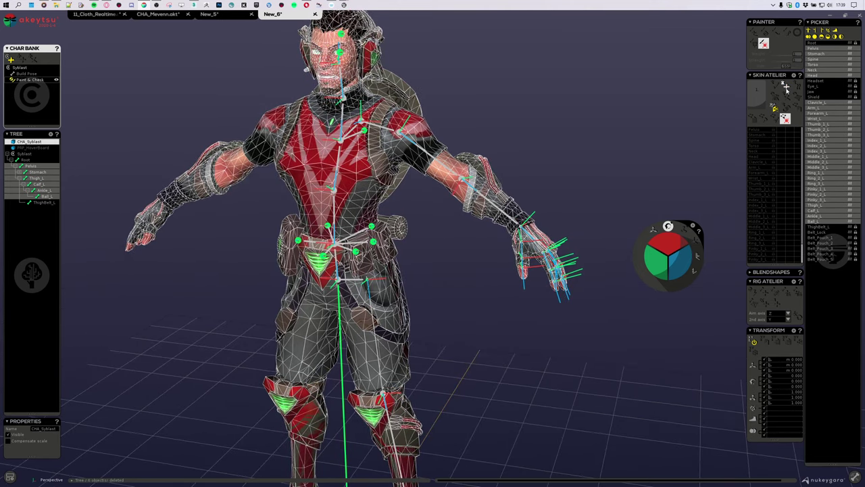
Set the rigid skinning algorithm to Geodesic voxel and skin the CHA_Syblast mesh to the selected joints
{"action": "left_click", "coordinate": [794, 75]}
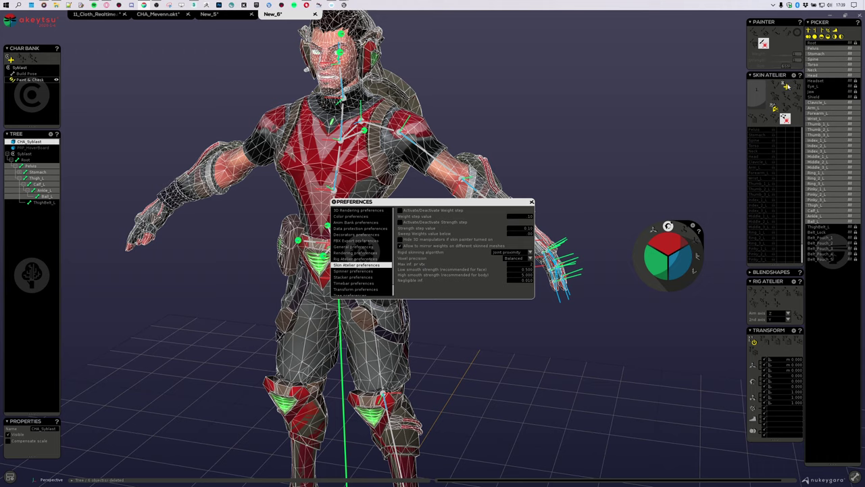
{"action": "left_click", "coordinate": [504, 253]}
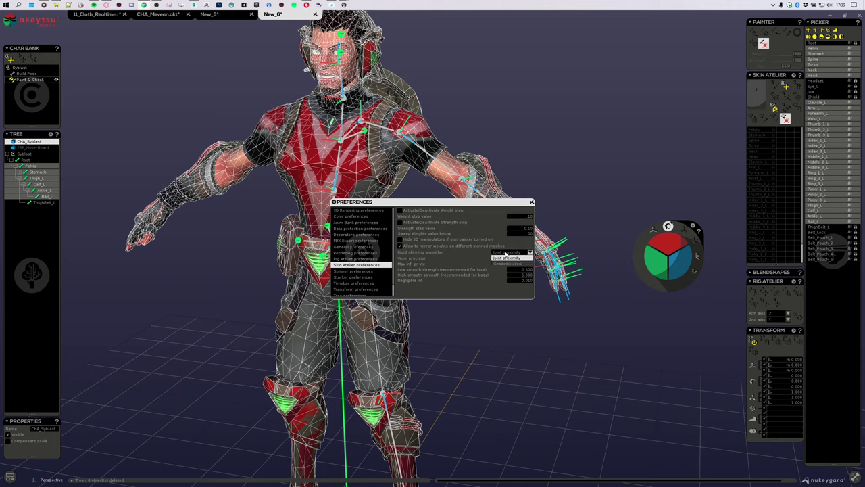
{"action": "left_click", "coordinate": [509, 264]}
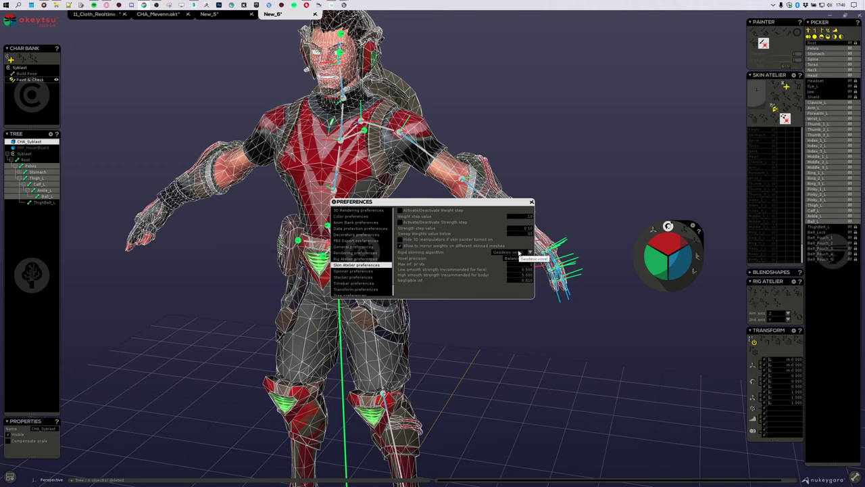
{"action": "left_click", "coordinate": [532, 202]}
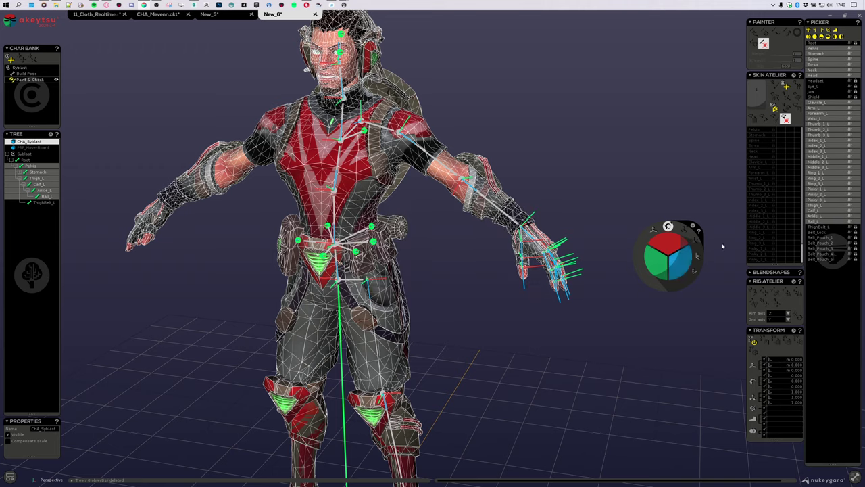
{"action": "left_click", "coordinate": [788, 86]}
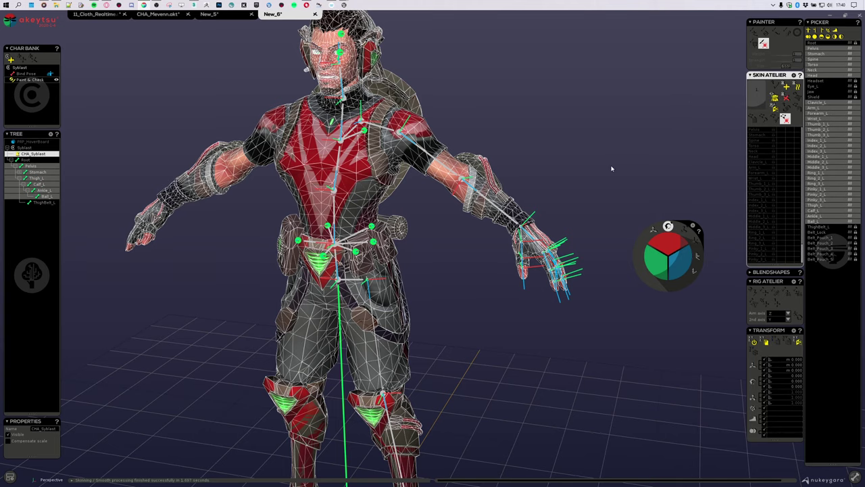
Examine the skin weights of Forearm_L and Wrist_L around the elbow and wrist
{"action": "scroll", "coordinate": [529, 172], "scroll_direction": "up", "scroll_amount": 2}
{"action": "scroll", "coordinate": [528, 172], "scroll_direction": "up", "scroll_amount": 2}
{"action": "left_click", "coordinate": [487, 121]}
{"action": "middle_click_drag", "start_coordinate": [522, 143], "coordinate": [482, 172]}
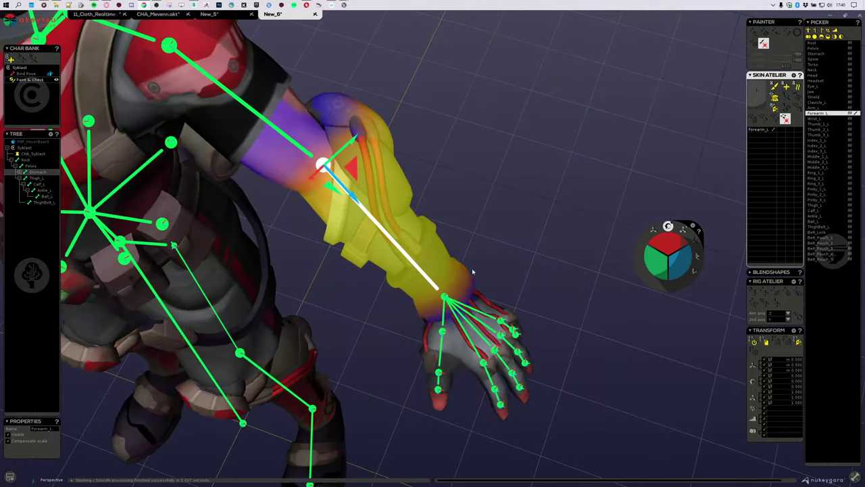
{"action": "left_click", "coordinate": [446, 299]}
{"action": "left_click", "coordinate": [323, 168]}
{"action": "middle_click_drag", "start_coordinate": [487, 208], "coordinate": [181, 245]}
{"action": "left_click", "coordinate": [181, 245]}
{"action": "middle_click_drag", "start_coordinate": [148, 176], "coordinate": [376, 174]}
{"action": "middle_click_drag", "start_coordinate": [282, 207], "coordinate": [417, 187]}
Examine the skin weights of the thumb and index finger joints, from Thumb_2_L to Index_3_L
{"action": "scroll", "coordinate": [416, 188], "scroll_direction": "up", "scroll_amount": 6}
{"action": "left_click", "coordinate": [353, 309]}
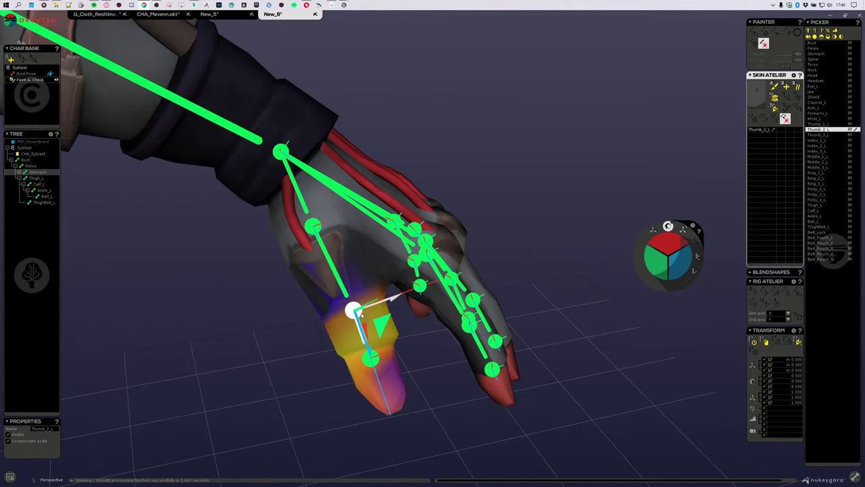
{"action": "left_click", "coordinate": [371, 358]}
{"action": "middle_click_drag", "start_coordinate": [372, 357], "coordinate": [465, 286]}
{"action": "left_click", "coordinate": [483, 286]}
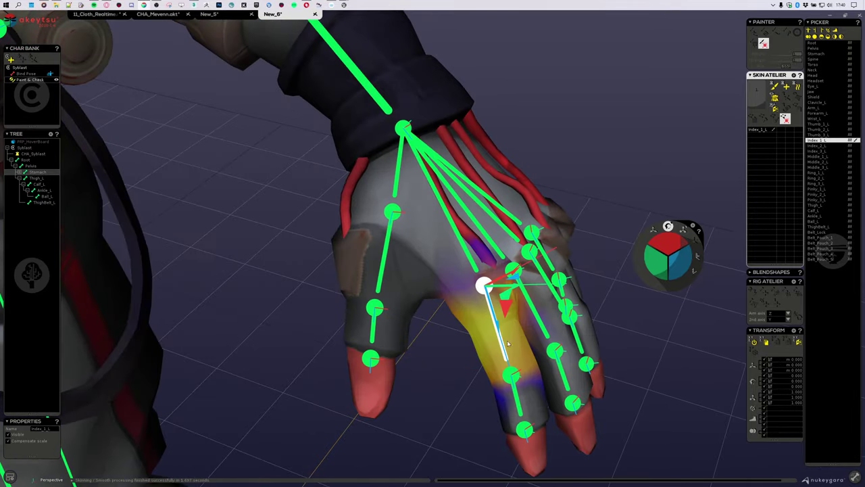
{"action": "left_click", "coordinate": [512, 373]}
{"action": "middle_click_drag", "start_coordinate": [521, 388], "coordinate": [452, 231]}
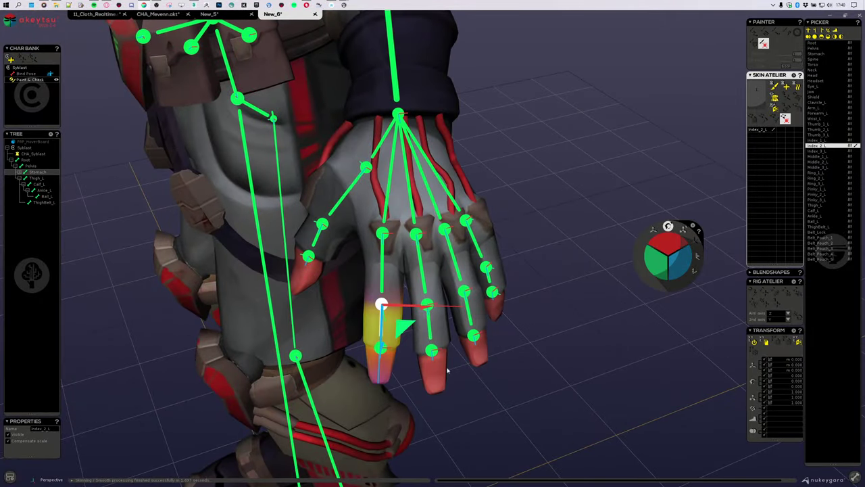
{"action": "middle_click_drag", "start_coordinate": [448, 371], "coordinate": [490, 267]}
{"action": "scroll", "coordinate": [547, 232], "scroll_direction": "up", "scroll_amount": 4}
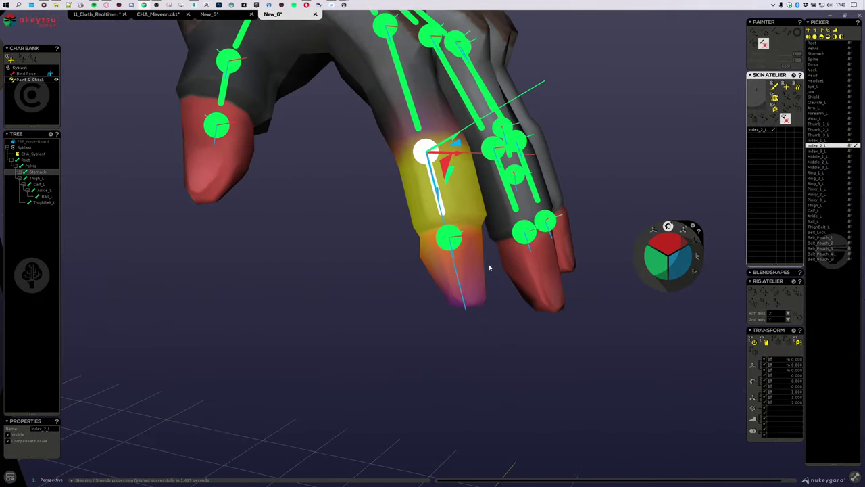
{"action": "left_click", "coordinate": [445, 243]}
{"action": "left_click", "coordinate": [433, 174]}
Select all the finger joints of the hand, with Pinky_1_L as the active joint
{"action": "middle_click_drag", "start_coordinate": [504, 305], "coordinate": [371, 88]}
{"action": "double_click", "coordinate": [371, 88]}
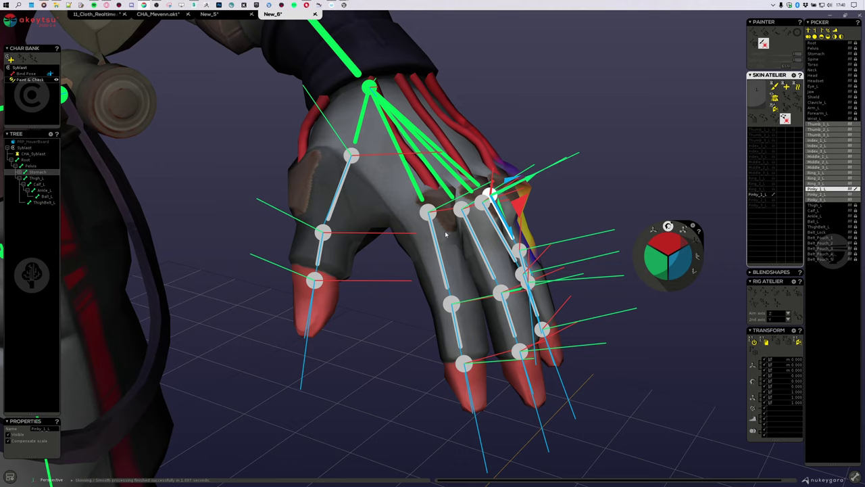
{"action": "middle_click_drag", "start_coordinate": [557, 175], "coordinate": [440, 196]}
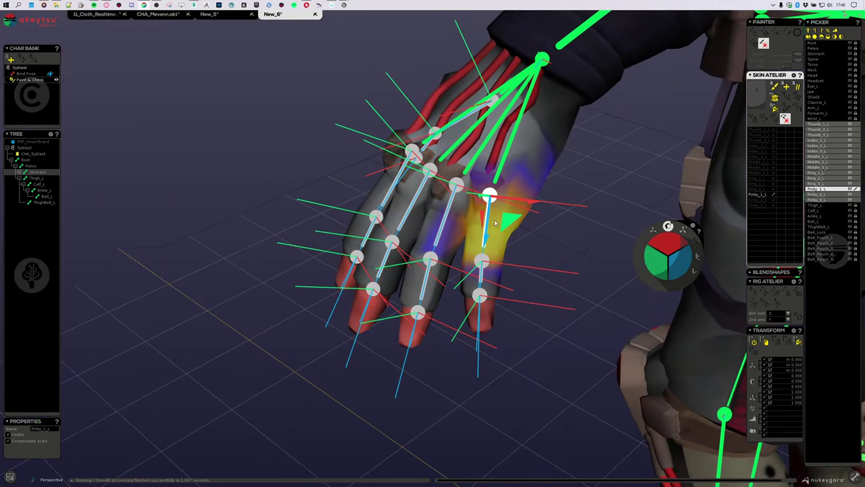
{"action": "middle_click_drag", "start_coordinate": [546, 245], "coordinate": [513, 230]}
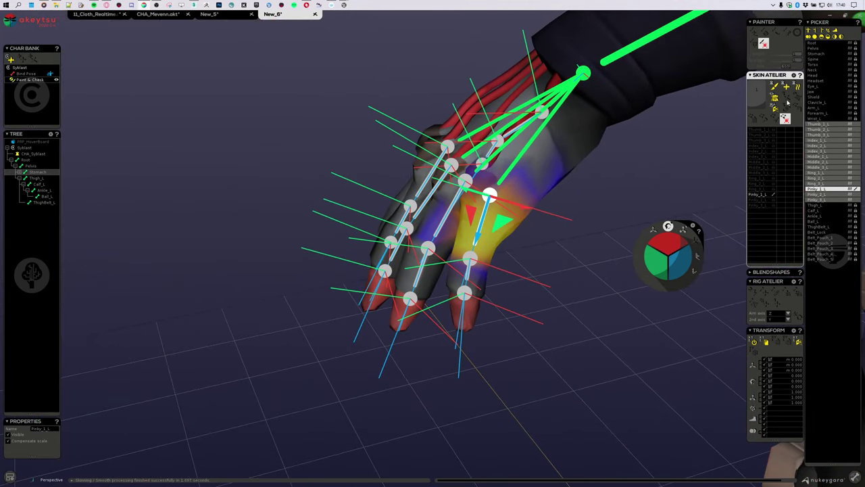
Compare the rigid skin base layer with the final smooth skin around Pinky_1_L
{"action": "left_click", "coordinate": [777, 102]}
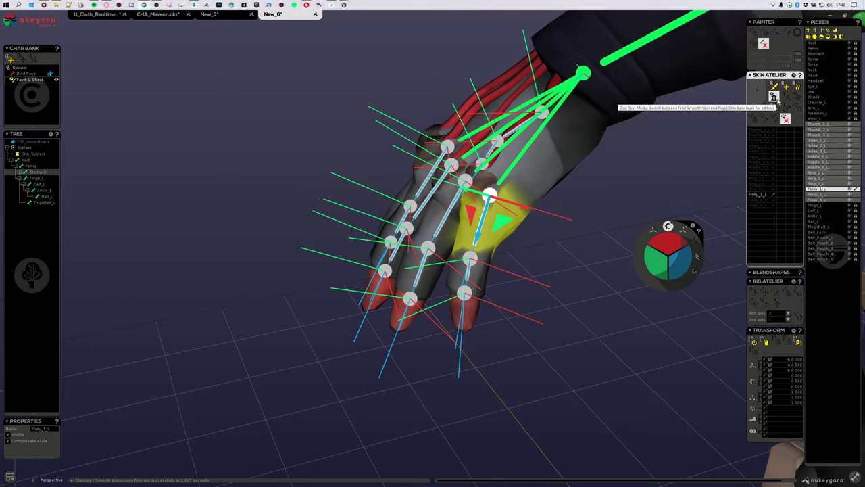
{"action": "left_click", "coordinate": [778, 102]}
{"action": "left_click", "coordinate": [777, 101]}
{"action": "middle_click_drag", "start_coordinate": [558, 236], "coordinate": [680, 183]}
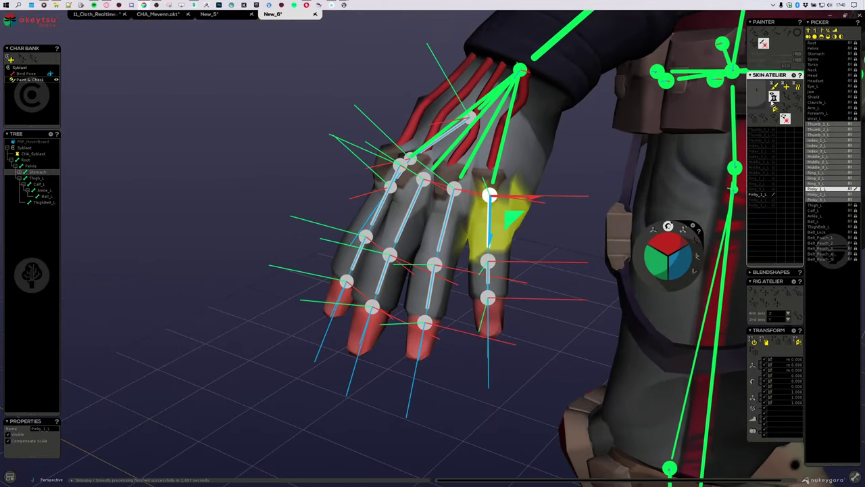
{"action": "left_click", "coordinate": [775, 98]}
{"action": "middle_click_drag", "start_coordinate": [558, 198], "coordinate": [531, 223]}
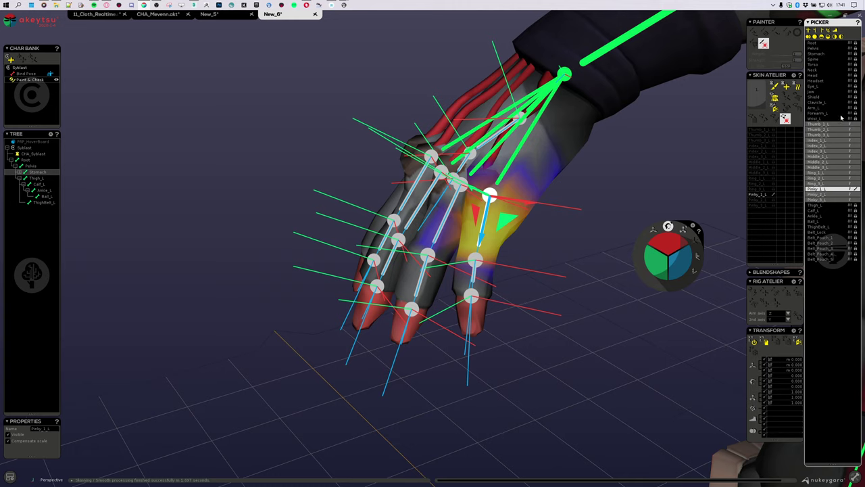
Reselect the finger joints from Thumb_1_L to Pinky_3_L and regenerate the smooth skin with their lowered smoothing level
{"action": "left_click", "coordinate": [850, 113]}
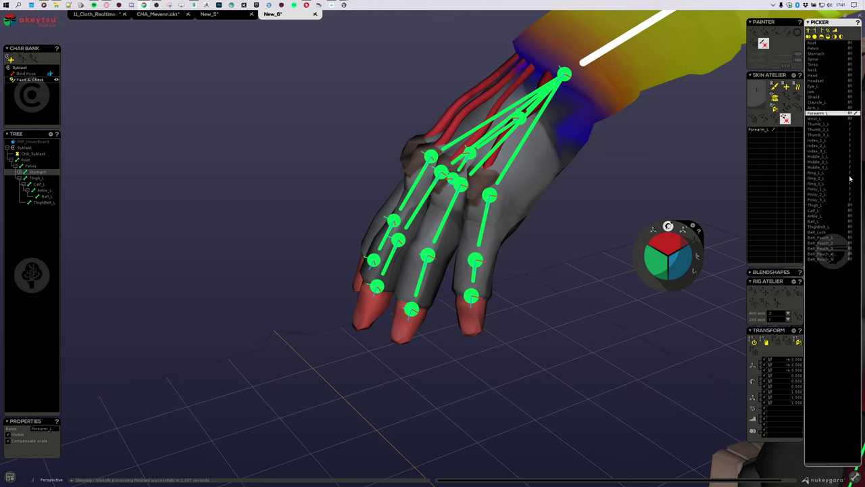
{"action": "left_click", "coordinate": [829, 126]}
{"action": "left_click", "coordinate": [837, 200], "text": "shift"}
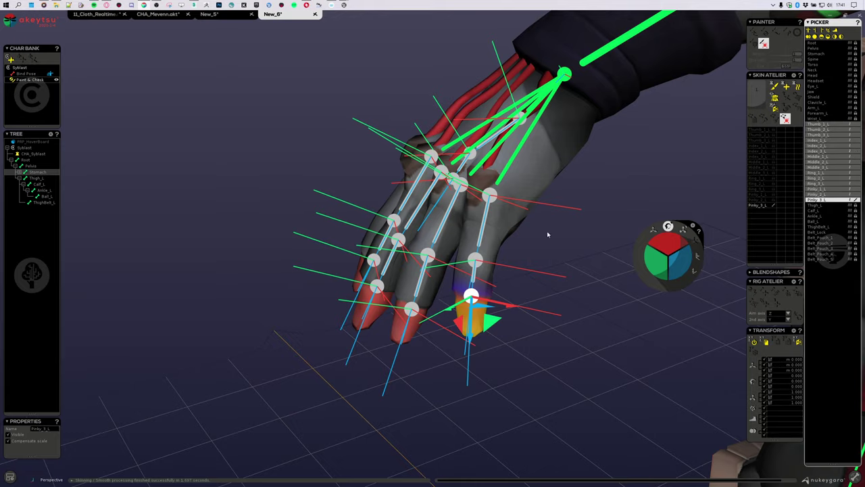
{"action": "mouse_move", "coordinate": [548, 234]}
{"action": "left_mouse_down", "text": "alt"}
{"action": "mouse_move", "coordinate": [653, 271]}
{"action": "mouse_move", "coordinate": [545, 267]}
{"action": "mouse_move", "coordinate": [465, 238]}
{"action": "mouse_move", "coordinate": [481, 248]}
{"action": "mouse_move", "coordinate": [552, 243]}
{"action": "left_mouse_up", "text": "alt"}
{"action": "scroll", "coordinate": [543, 250], "scroll_direction": "down", "scroll_amount": 4}
{"action": "scroll", "coordinate": [552, 243], "scroll_direction": "up", "scroll_amount": 4}
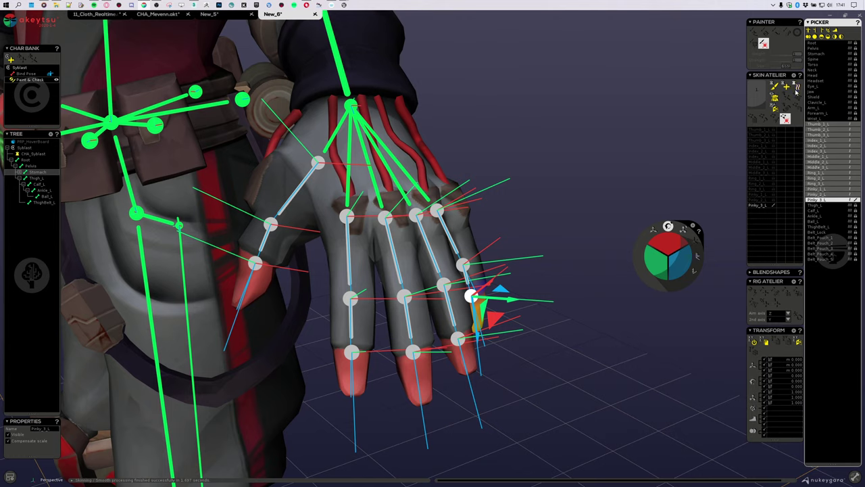
{"action": "left_click", "coordinate": [797, 88]}
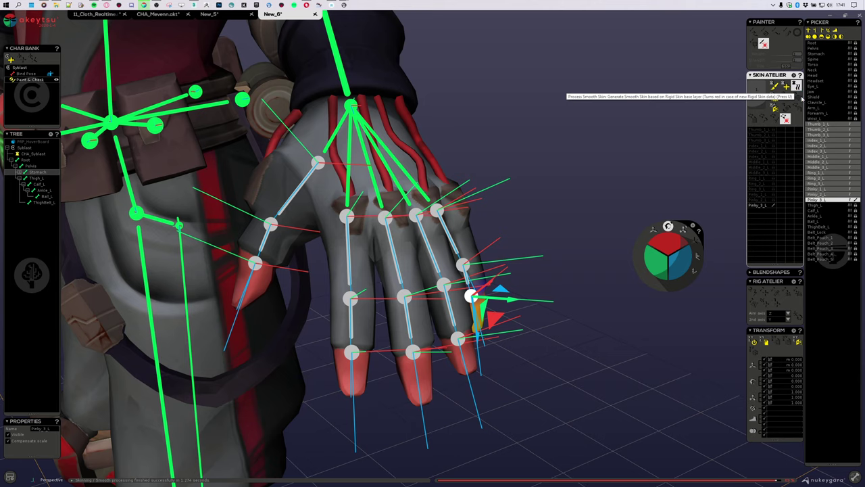
Examine the regenerated skin weights of the index and middle finger joints
{"action": "left_click_drag", "start_coordinate": [547, 232], "coordinate": [584, 235], "text": "alt"}
{"action": "left_click", "coordinate": [356, 256]}
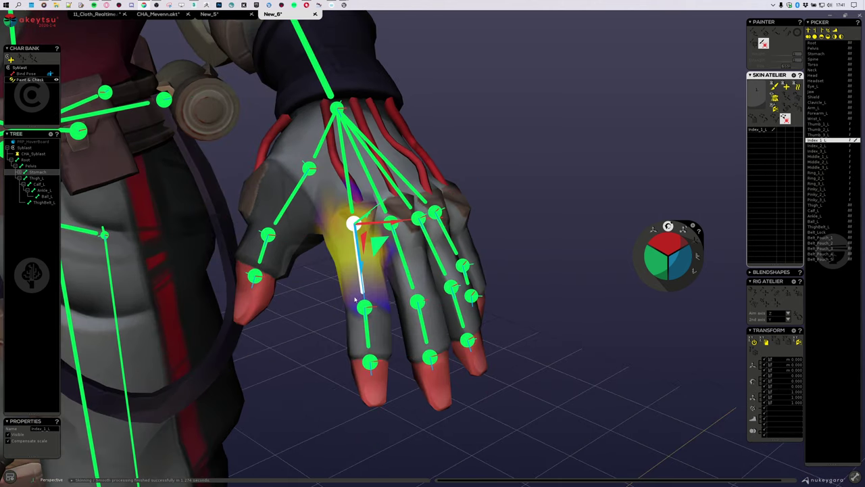
{"action": "left_click", "coordinate": [365, 350]}
{"action": "left_click", "coordinate": [370, 383]}
{"action": "left_click", "coordinate": [423, 305]}
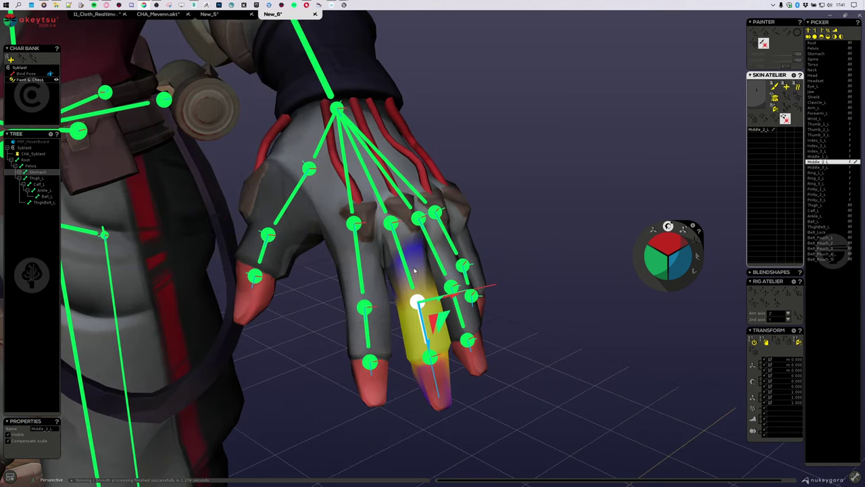
{"action": "left_click", "coordinate": [407, 270]}
{"action": "left_click", "coordinate": [423, 340]}
{"action": "left_click", "coordinate": [433, 382]}
{"action": "left_click_drag", "start_coordinate": [464, 382], "coordinate": [524, 368], "text": "alt"}
{"action": "left_click", "coordinate": [423, 302]}
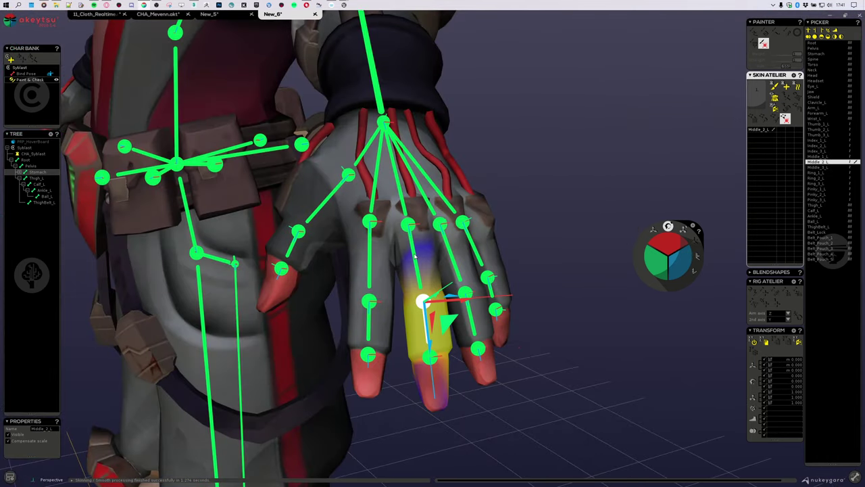
{"action": "left_click", "coordinate": [408, 224]}
Examine the regenerated skin weights of the ring finger and thumb joints
{"action": "left_click", "coordinate": [465, 292]}
{"action": "left_click", "coordinate": [478, 349]}
{"action": "middle_click_drag", "start_coordinate": [474, 211], "coordinate": [305, 287]}
{"action": "left_click", "coordinate": [265, 131]}
{"action": "scroll", "coordinate": [304, 286], "scroll_direction": "down", "scroll_amount": 3}
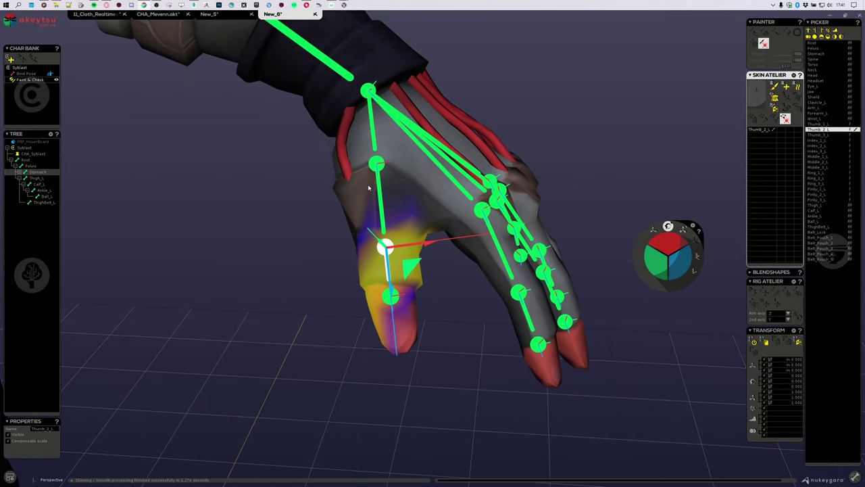
Start painting Thumb_1_L's skin weights in add mode and erase its influence from the back of the second thumb segment
{"action": "left_click", "coordinate": [376, 164]}
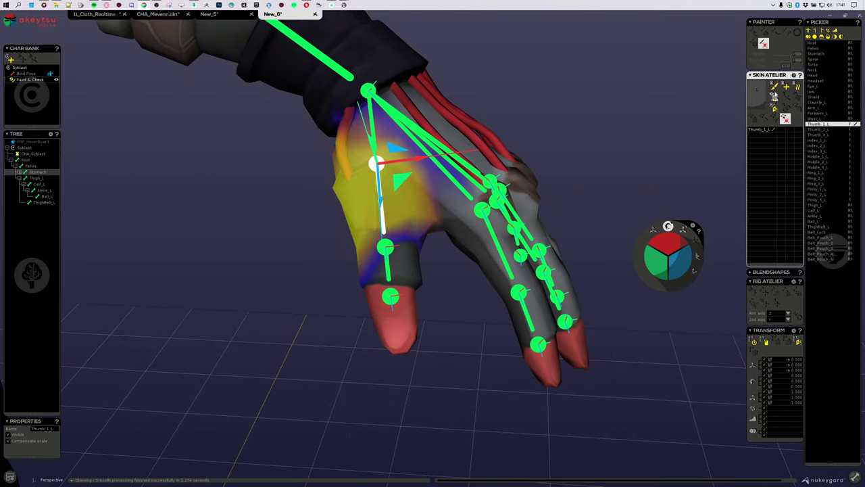
{"action": "left_click", "coordinate": [774, 87]}
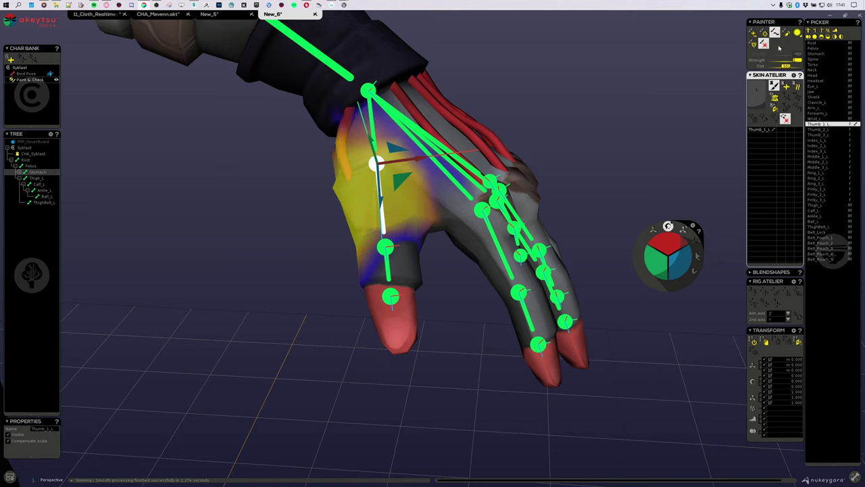
{"action": "left_click", "coordinate": [752, 34]}
{"action": "scroll", "coordinate": [396, 345], "scroll_direction": "up", "scroll_amount": 3}
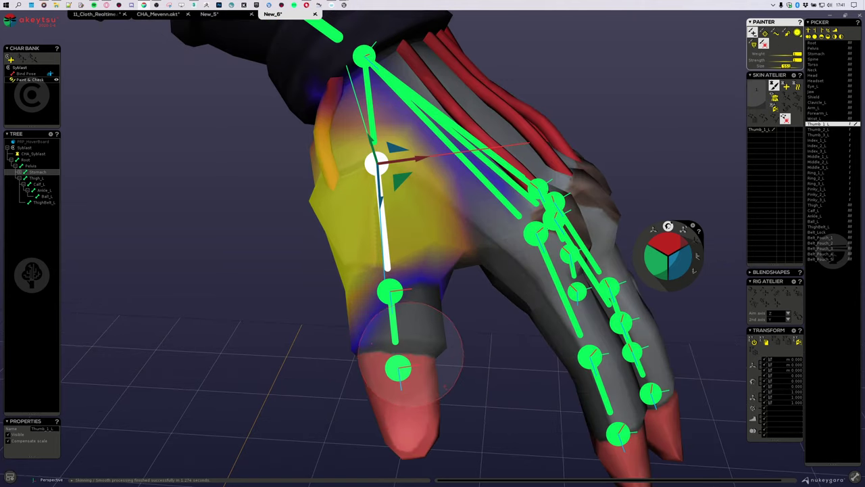
{"action": "left_click_drag", "start_coordinate": [333, 368], "coordinate": [351, 384], "text": "alt"}
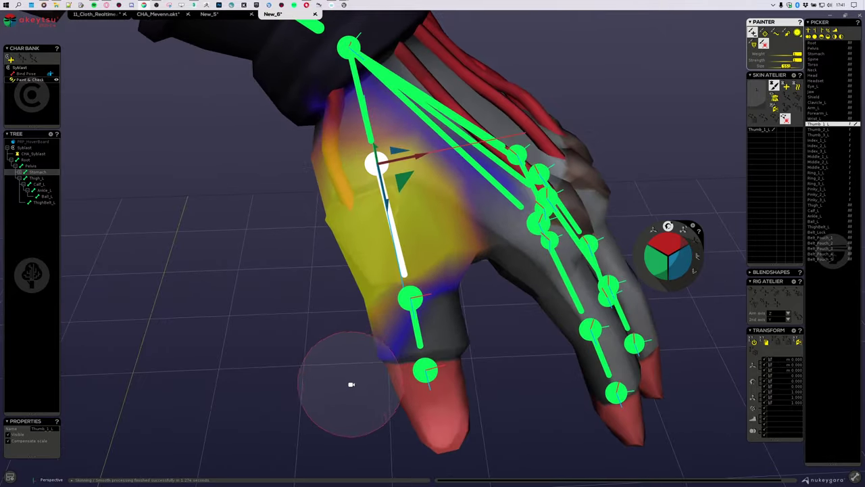
{"action": "scroll", "coordinate": [365, 372], "scroll_direction": "up", "scroll_amount": 2}
{"action": "left_click_drag", "start_coordinate": [419, 361], "coordinate": [390, 371], "text": "ctrl"}
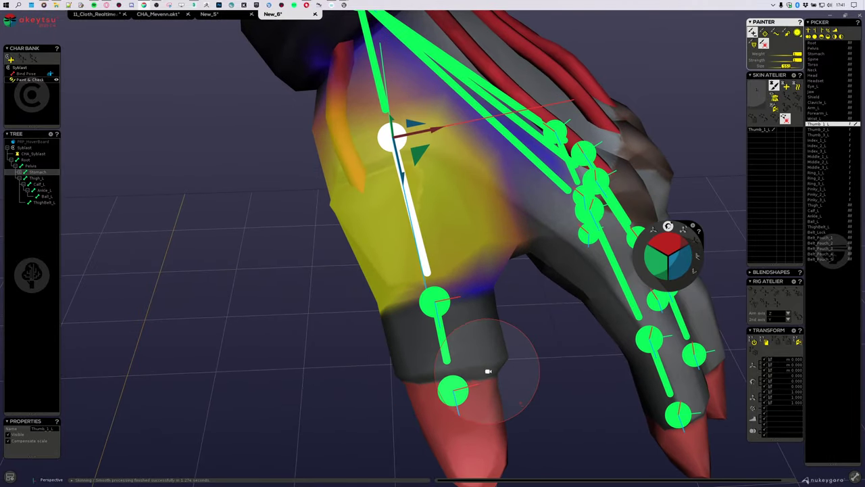
Clean Thumb_1_L's influence on the palm side of the second thumb segment and erase Thumb_2_L's weights from the thumb tip
{"action": "mouse_move", "coordinate": [488, 370]}
{"action": "left_mouse_down", "text": "alt"}
{"action": "mouse_move", "coordinate": [405, 340]}
{"action": "mouse_move", "coordinate": [408, 304]}
{"action": "mouse_move", "coordinate": [323, 267]}
{"action": "mouse_move", "coordinate": [274, 277]}
{"action": "left_mouse_up", "text": "alt"}
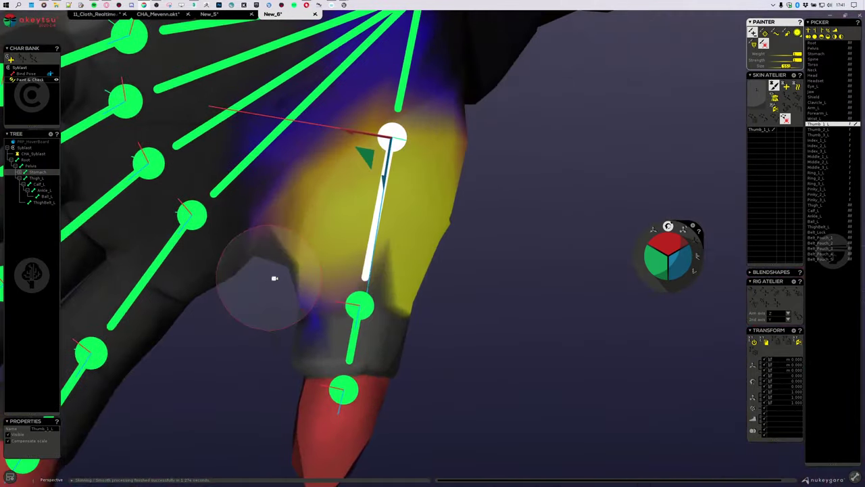
{"action": "scroll", "coordinate": [430, 286], "scroll_direction": "up", "scroll_amount": 2}
{"action": "mouse_move", "coordinate": [475, 325]}
{"action": "middle_mouse_down"}
{"action": "mouse_move", "coordinate": [549, 282]}
{"action": "mouse_move", "coordinate": [506, 336]}
{"action": "mouse_move", "coordinate": [516, 342]}
{"action": "mouse_move", "coordinate": [458, 325]}
{"action": "mouse_move", "coordinate": [511, 332]}
{"action": "mouse_move", "coordinate": [479, 367]}
{"action": "mouse_move", "coordinate": [504, 298]}
{"action": "middle_mouse_up"}
{"action": "mouse_move", "coordinate": [564, 255]}
{"action": "middle_mouse_down"}
{"action": "mouse_move", "coordinate": [463, 299]}
{"action": "mouse_move", "coordinate": [446, 343]}
{"action": "mouse_move", "coordinate": [449, 247]}
{"action": "mouse_move", "coordinate": [396, 266]}
{"action": "mouse_move", "coordinate": [460, 299]}
{"action": "middle_mouse_up"}
{"action": "middle_click_drag", "start_coordinate": [383, 293], "coordinate": [378, 308]}
{"action": "mouse_move", "coordinate": [342, 290]}
{"action": "left_mouse_down"}
{"action": "mouse_move", "coordinate": [361, 279]}
{"action": "mouse_move", "coordinate": [353, 392]}
{"action": "left_mouse_up"}
{"action": "mouse_move", "coordinate": [459, 338]}
{"action": "middle_mouse_down"}
{"action": "mouse_move", "coordinate": [257, 269]}
{"action": "mouse_move", "coordinate": [456, 377]}
{"action": "middle_mouse_up"}
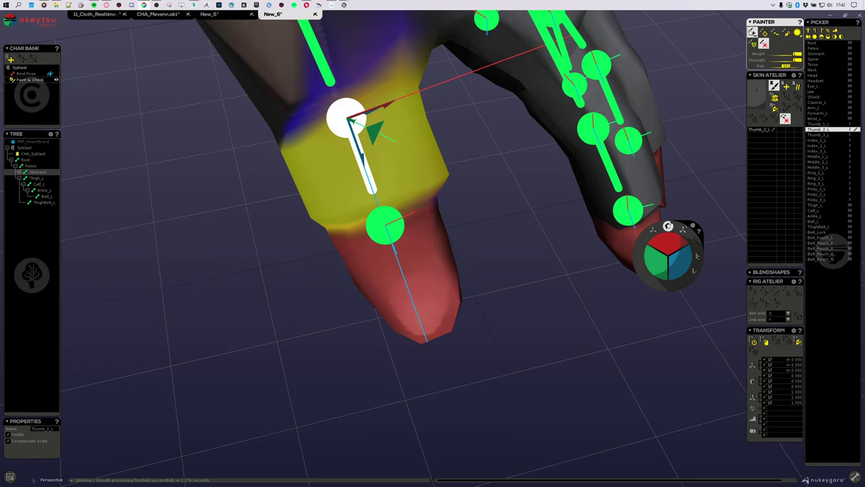
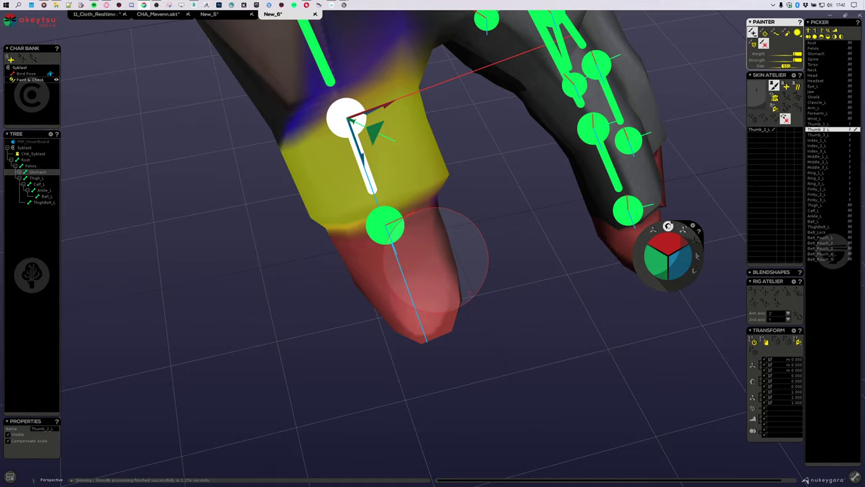
Paint Thumb_3_L's weight over the thumb tip on all sides and reduce its influence above the last thumb knuckle
{"action": "right_click", "coordinate": [436, 259]}
{"action": "left_click_drag", "start_coordinate": [498, 245], "coordinate": [507, 228], "text": "alt"}
{"action": "middle_click_drag", "start_coordinate": [507, 228], "coordinate": [345, 144], "text": "alt"}
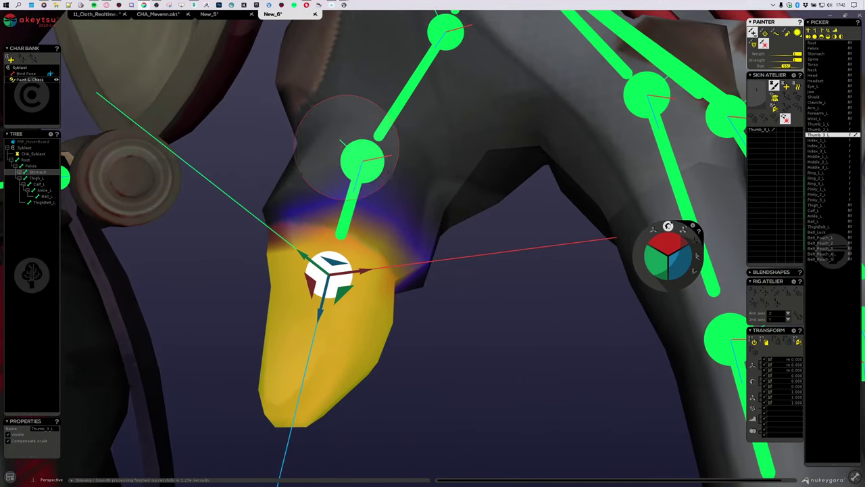
{"action": "middle_click_drag", "start_coordinate": [471, 279], "coordinate": [504, 286]}
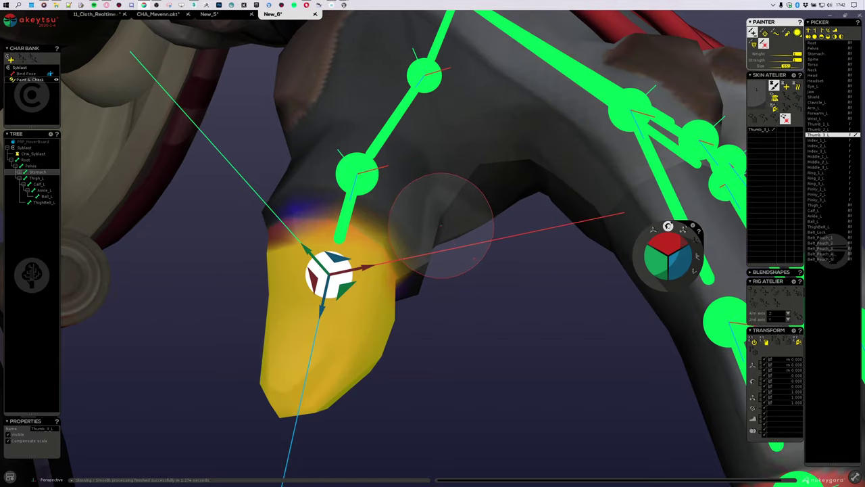
{"action": "mouse_move", "coordinate": [504, 282]}
{"action": "middle_mouse_down"}
{"action": "mouse_move", "coordinate": [354, 228]}
{"action": "mouse_move", "coordinate": [228, 261]}
{"action": "mouse_move", "coordinate": [243, 285]}
{"action": "mouse_move", "coordinate": [350, 267]}
{"action": "middle_mouse_up"}
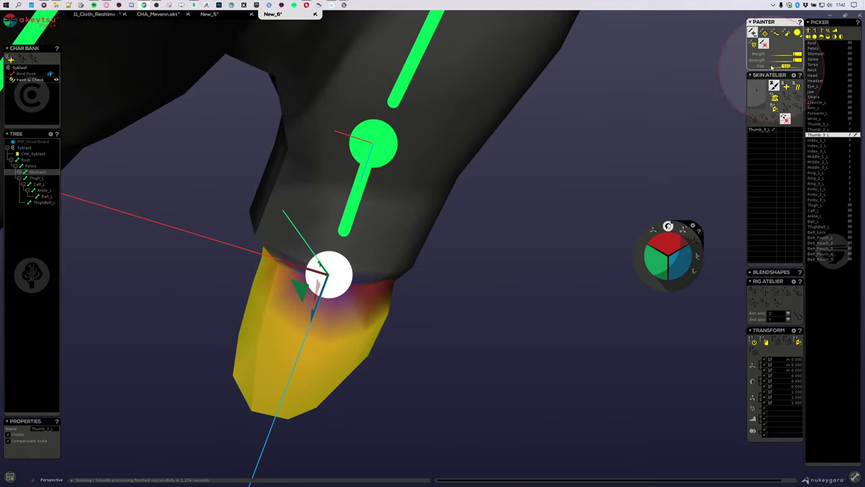
{"action": "scroll", "coordinate": [314, 389], "scroll_direction": "up", "scroll_amount": 3}
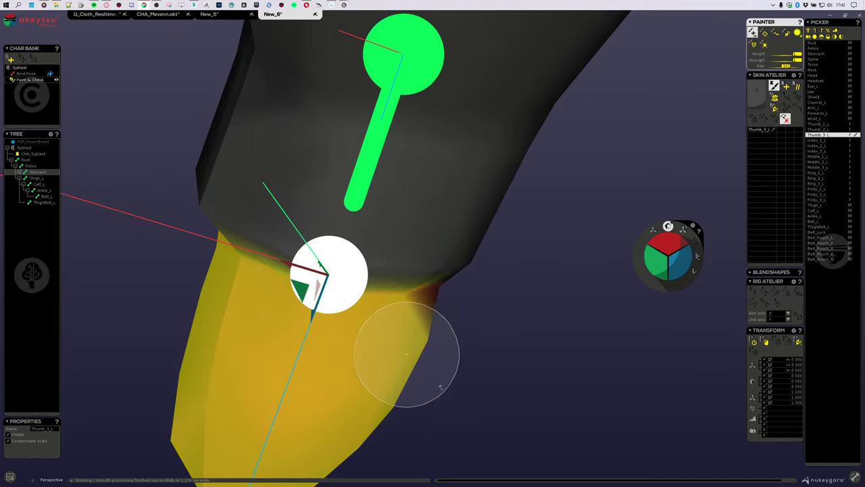
{"action": "mouse_move", "coordinate": [406, 354]}
{"action": "middle_mouse_down"}
{"action": "mouse_move", "coordinate": [350, 359]}
{"action": "mouse_move", "coordinate": [311, 312]}
{"action": "middle_mouse_up"}
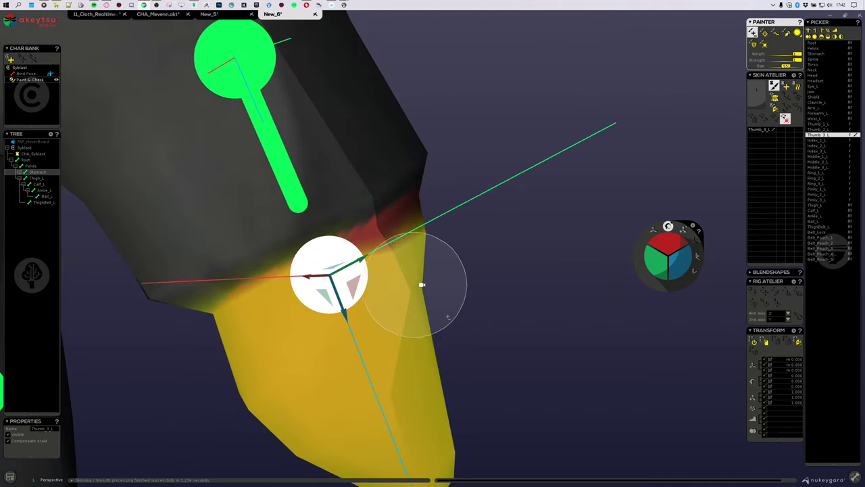
{"action": "mouse_move", "coordinate": [422, 285]}
{"action": "middle_mouse_down"}
{"action": "mouse_move", "coordinate": [309, 328]}
{"action": "mouse_move", "coordinate": [318, 271]}
{"action": "mouse_move", "coordinate": [280, 199]}
{"action": "middle_mouse_up"}
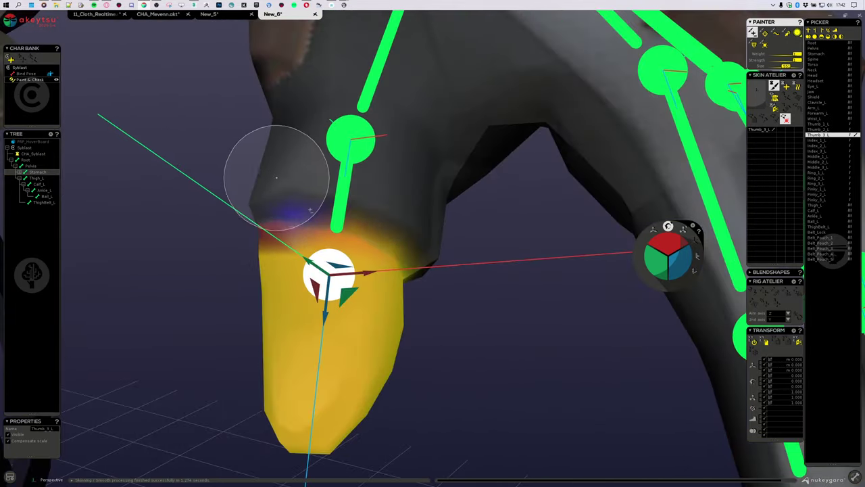
{"action": "middle_click_drag", "start_coordinate": [318, 178], "coordinate": [379, 182]}
Rotate Thumb_3_L to test the deformation of the thumb tip and undo the rotation
{"action": "middle_click_drag", "start_coordinate": [466, 233], "coordinate": [538, 271]}
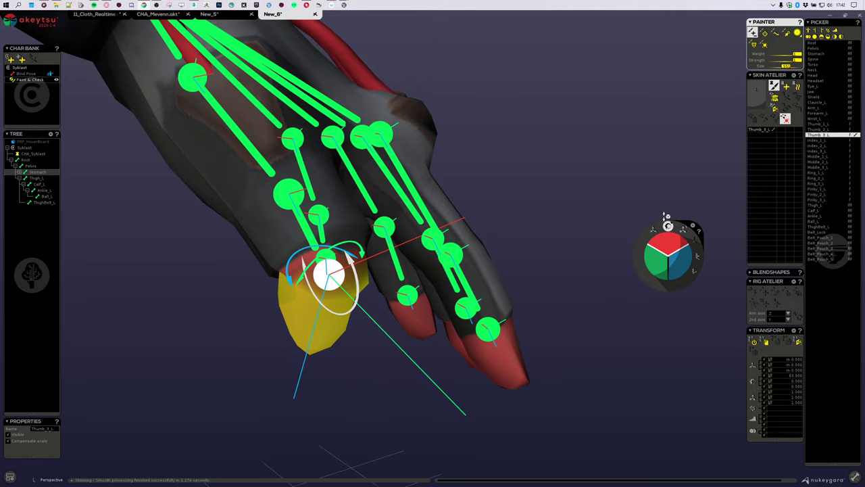
{"action": "left_click_drag", "start_coordinate": [682, 227], "coordinate": [683, 226]}
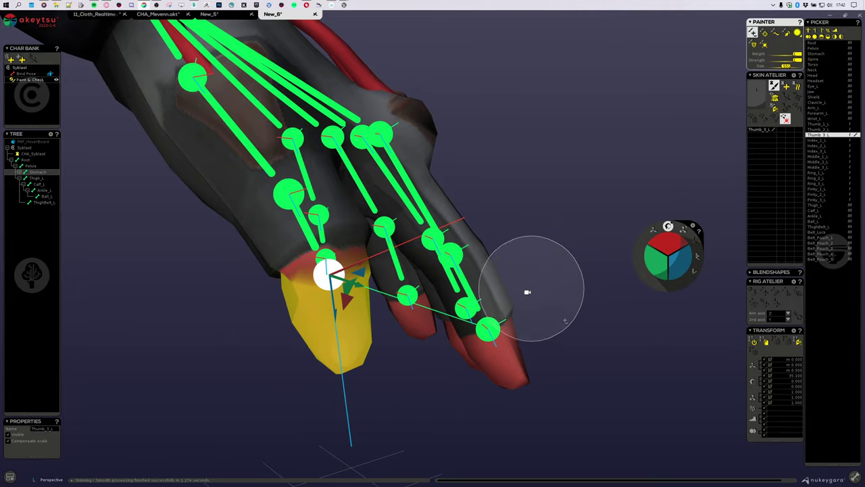
{"action": "middle_click_drag", "start_coordinate": [528, 292], "coordinate": [474, 266]}
{"action": "key", "text": "ctrl+z"}
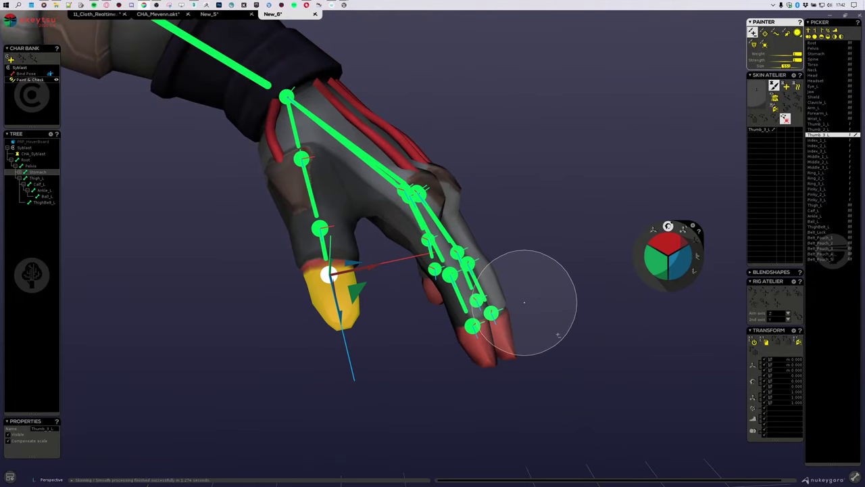
Bend the thumb at Thumb_2_L to test its deformation and restore the joint's original rotation
{"action": "scroll", "coordinate": [454, 309], "scroll_direction": "up", "scroll_amount": 3}
{"action": "middle_click_drag", "start_coordinate": [551, 330], "coordinate": [490, 337]}
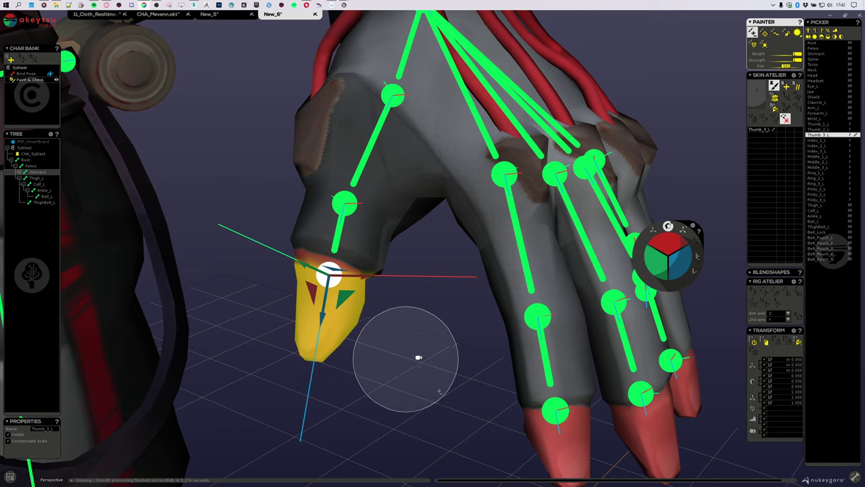
{"action": "middle_click_drag", "start_coordinate": [469, 329], "coordinate": [383, 261]}
{"action": "key", "text": "e"}
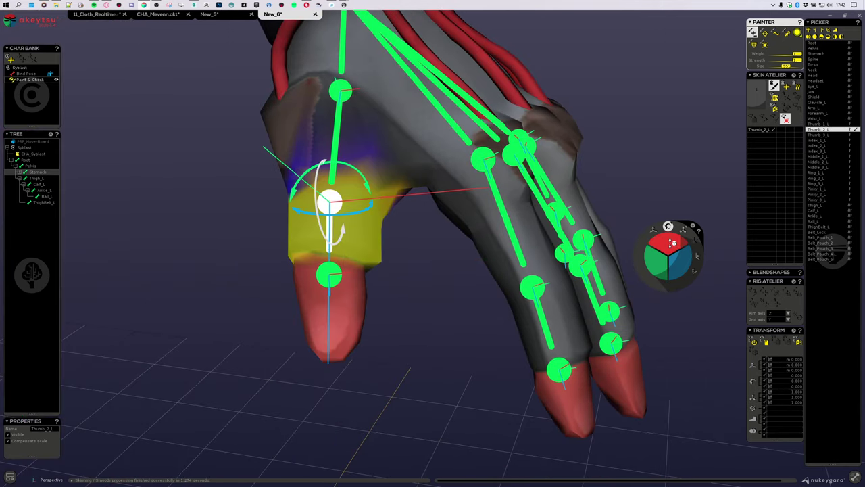
{"action": "mouse_move", "coordinate": [628, 242]}
{"action": "middle_mouse_down"}
{"action": "mouse_move", "coordinate": [479, 313]}
{"action": "mouse_move", "coordinate": [538, 292]}
{"action": "middle_mouse_up"}
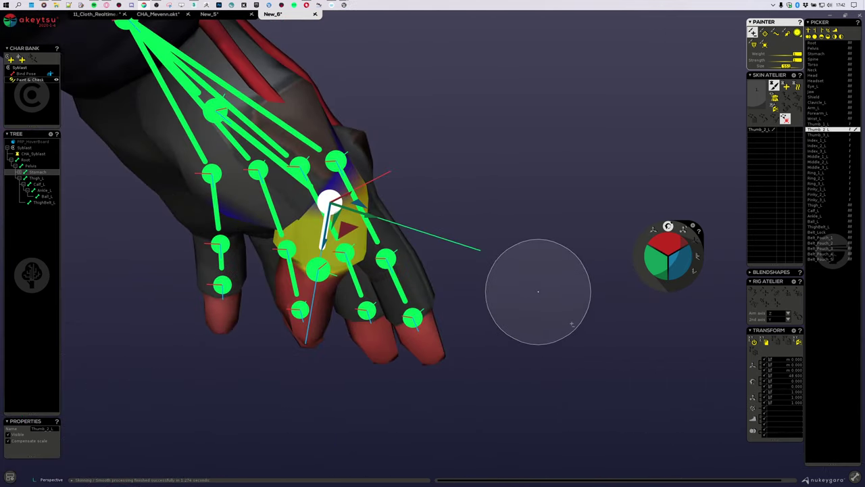
{"action": "mouse_move", "coordinate": [508, 318]}
{"action": "middle_mouse_down"}
{"action": "mouse_move", "coordinate": [436, 318]}
{"action": "mouse_move", "coordinate": [412, 396]}
{"action": "mouse_move", "coordinate": [430, 371]}
{"action": "mouse_move", "coordinate": [337, 250]}
{"action": "middle_mouse_up"}
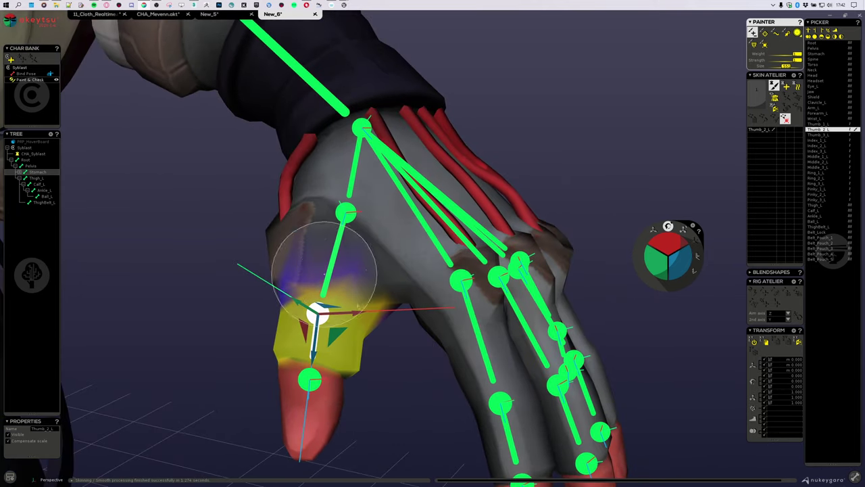
Examine the painted weights of the thumb joints one after another and move on to Index_1_L
{"action": "middle_click_drag", "start_coordinate": [405, 228], "coordinate": [442, 210]}
{"action": "key", "text": "Down"}
{"action": "key", "text": "Up"}
{"action": "key", "text": "Up"}
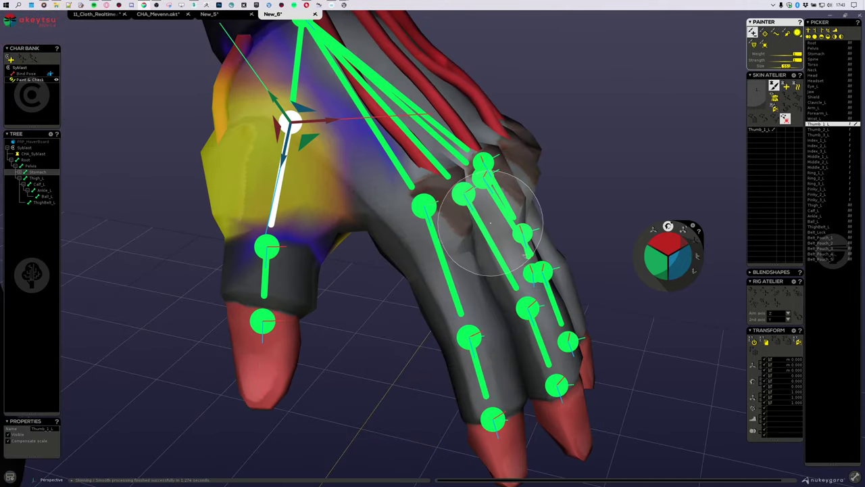
{"action": "key", "text": "Down"}
{"action": "key", "text": "Down"}
{"action": "key", "text": "Down"}
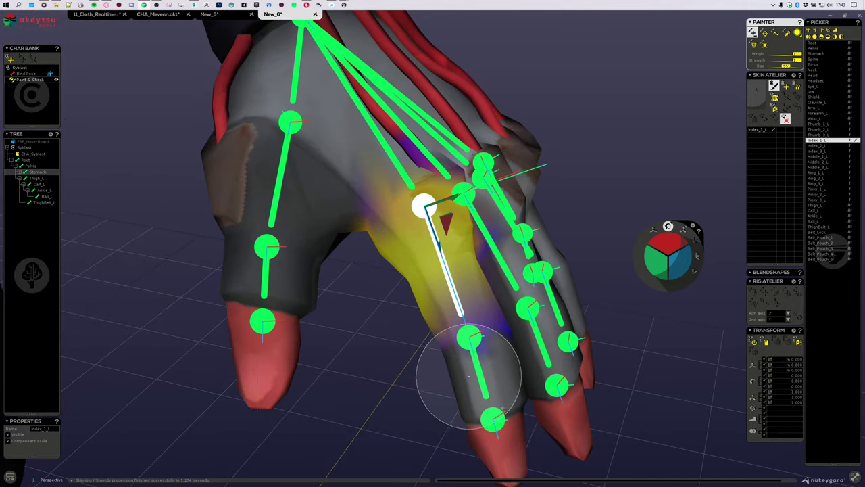
Select Index_2_L and erase most of its skin weights from the tip of the index finger
{"action": "middle_click_drag", "start_coordinate": [468, 376], "coordinate": [299, 187]}
{"action": "key", "text": "Down"}
{"action": "mouse_move", "coordinate": [458, 257]}
{"action": "middle_mouse_down"}
{"action": "mouse_move", "coordinate": [579, 186]}
{"action": "mouse_move", "coordinate": [382, 235]}
{"action": "middle_mouse_up"}
{"action": "mouse_move", "coordinate": [306, 271]}
{"action": "middle_mouse_down"}
{"action": "mouse_move", "coordinate": [406, 132]}
{"action": "mouse_move", "coordinate": [554, 240]}
{"action": "middle_mouse_up"}
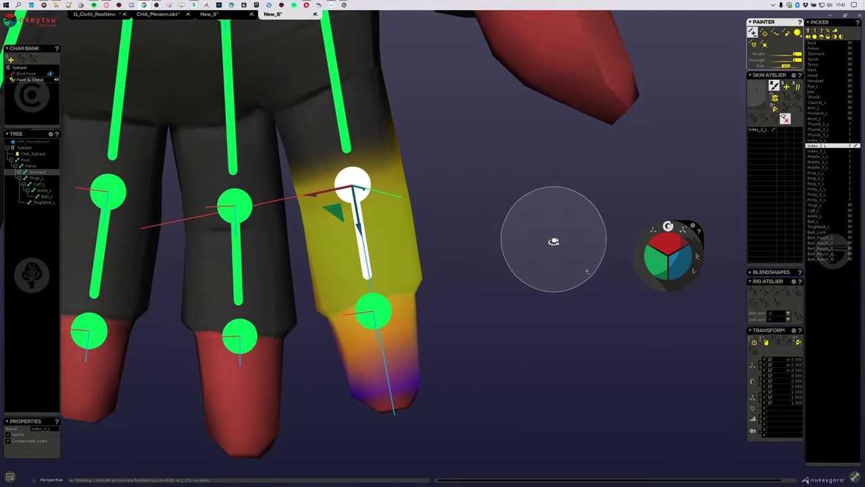
{"action": "mouse_move", "coordinate": [488, 392]}
{"action": "middle_mouse_down"}
{"action": "mouse_move", "coordinate": [381, 440]}
{"action": "mouse_move", "coordinate": [334, 389]}
{"action": "middle_mouse_up"}
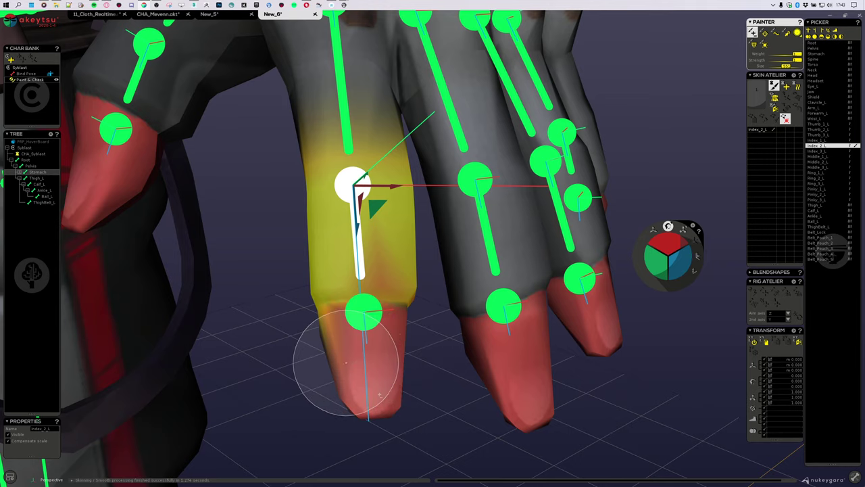
{"action": "mouse_move", "coordinate": [343, 371]}
{"action": "middle_mouse_down"}
{"action": "mouse_move", "coordinate": [477, 368]}
{"action": "mouse_move", "coordinate": [450, 347]}
{"action": "mouse_move", "coordinate": [451, 367]}
{"action": "middle_mouse_up"}
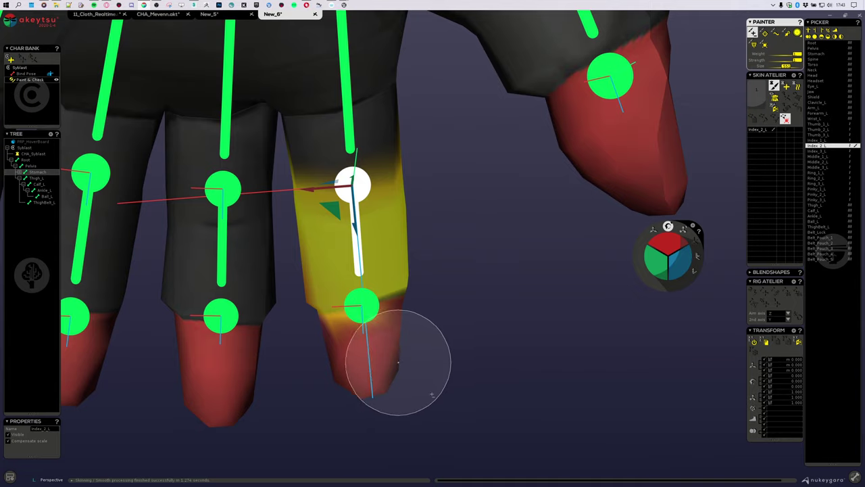
Hide the joint display and erase the remaining Index_2_L weights on the palm side of the index fingertip
{"action": "key", "text": "h"}
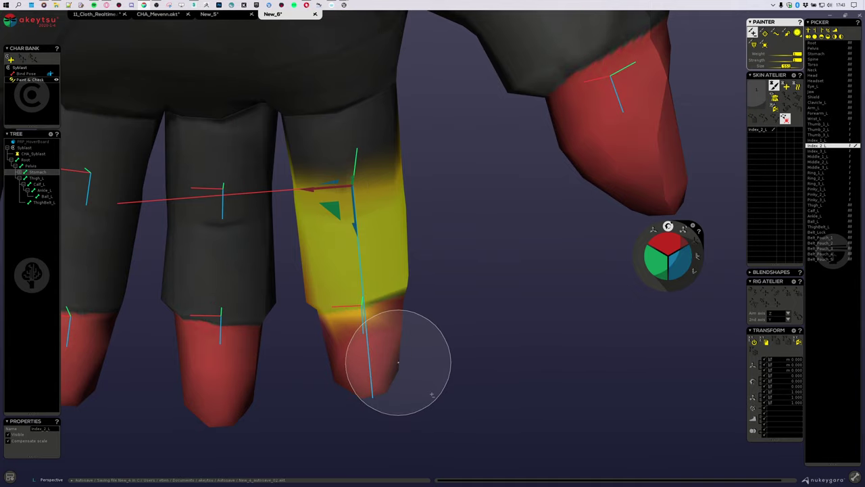
{"action": "scroll", "coordinate": [389, 361], "scroll_direction": "up", "scroll_amount": 3}
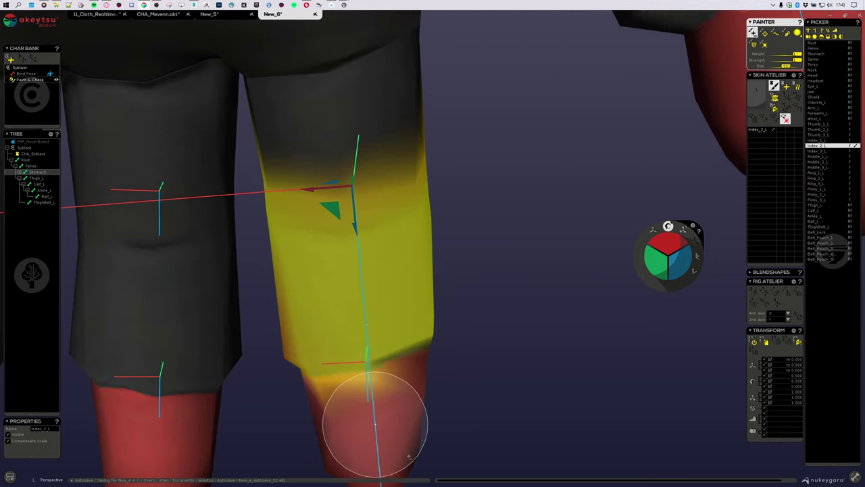
{"action": "mouse_move", "coordinate": [363, 426]}
{"action": "left_mouse_down"}
{"action": "mouse_move", "coordinate": [327, 427]}
{"action": "mouse_move", "coordinate": [415, 430]}
{"action": "left_mouse_up"}
{"action": "middle_click_drag", "start_coordinate": [403, 418], "coordinate": [516, 233], "text": "alt"}
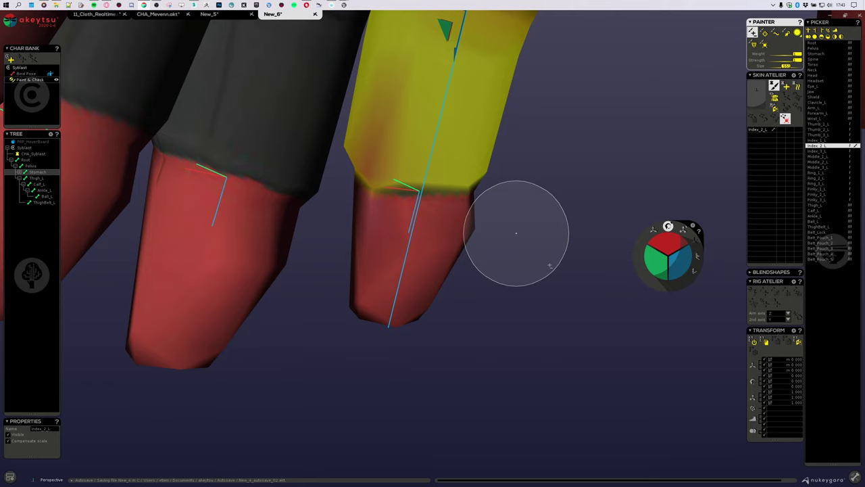
{"action": "left_click_drag", "start_coordinate": [401, 246], "coordinate": [407, 225], "text": "alt"}
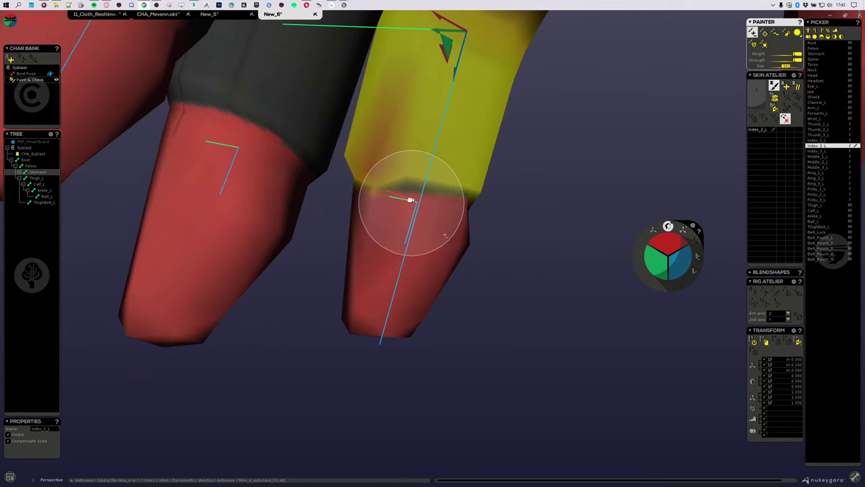
{"action": "scroll", "coordinate": [411, 201], "scroll_direction": "up", "scroll_amount": 2}
{"action": "middle_click_drag", "start_coordinate": [412, 135], "coordinate": [405, 205], "text": "alt"}
{"action": "scroll", "coordinate": [343, 237], "scroll_direction": "up", "scroll_amount": 1}
{"action": "left_click_drag", "start_coordinate": [318, 270], "coordinate": [314, 280]}
Clean up the Index_2_L weights along the back and outer edge of the last index knuckle
{"action": "scroll", "coordinate": [404, 227], "scroll_direction": "down", "scroll_amount": 3}
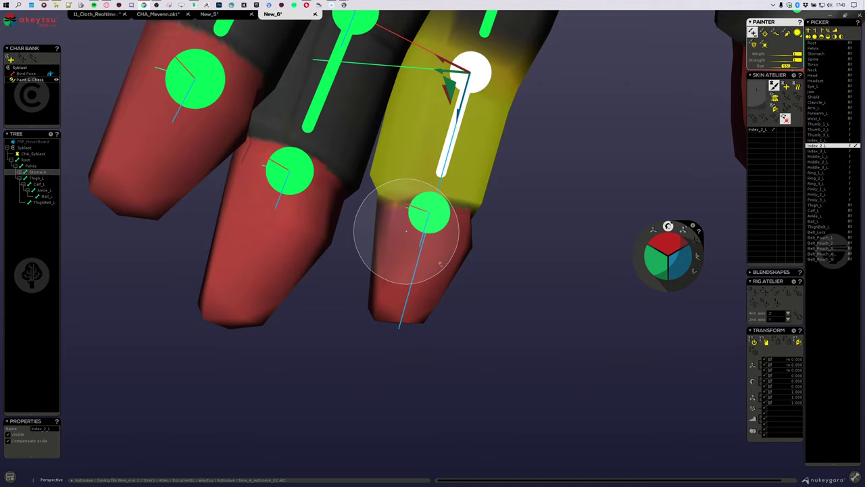
{"action": "middle_click_drag", "start_coordinate": [362, 249], "coordinate": [283, 235]}
{"action": "scroll", "coordinate": [291, 226], "scroll_direction": "up", "scroll_amount": 3}
{"action": "left_click_drag", "start_coordinate": [303, 214], "coordinate": [315, 247]}
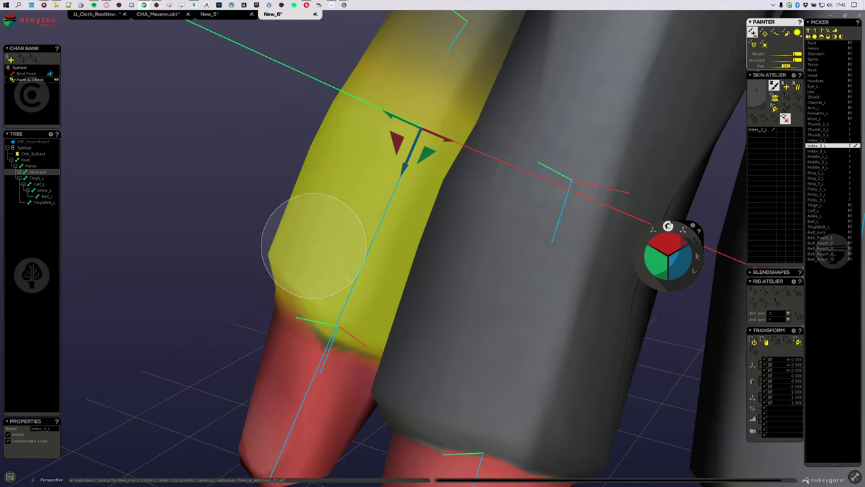
Check Index_3_L's weights on the index fingertip and bring up Middle_1_L's weights for inspection
{"action": "middle_click_drag", "start_coordinate": [234, 259], "coordinate": [292, 237]}
{"action": "scroll", "coordinate": [291, 236], "scroll_direction": "down", "scroll_amount": 5}
{"action": "key", "text": "Down"}
{"action": "scroll", "coordinate": [480, 207], "scroll_direction": "up", "scroll_amount": 3}
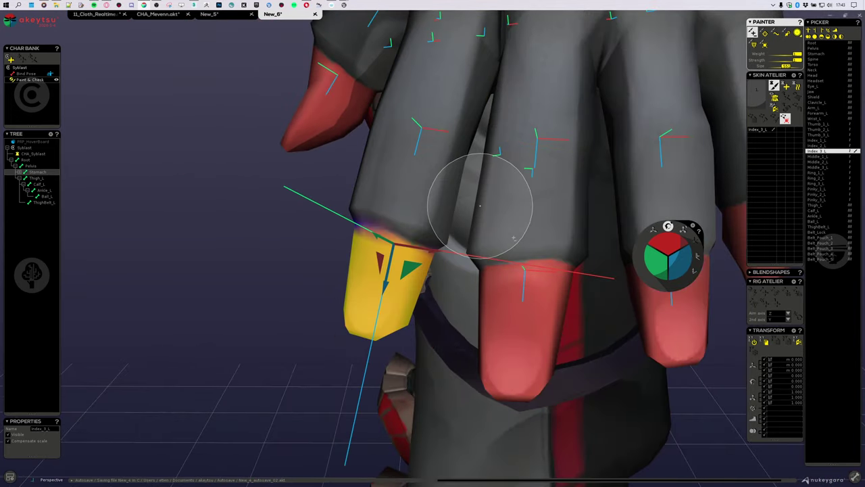
{"action": "key", "text": "Down"}
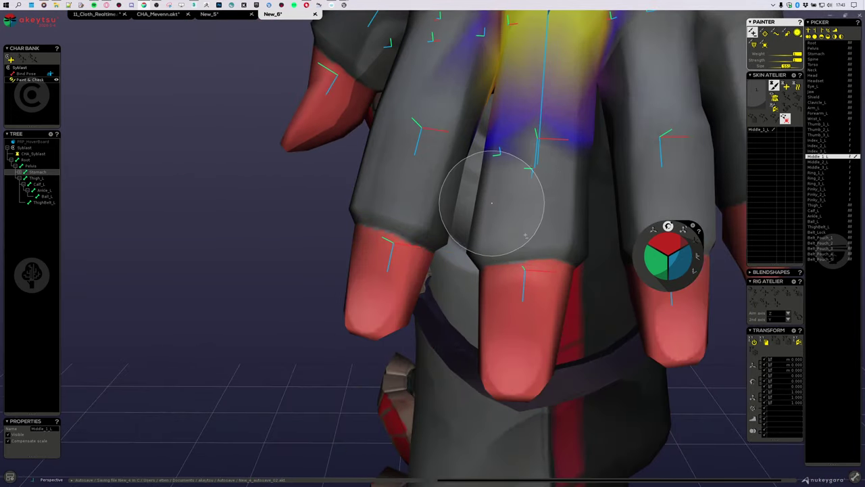
{"action": "middle_click_drag", "start_coordinate": [488, 152], "coordinate": [449, 324]}
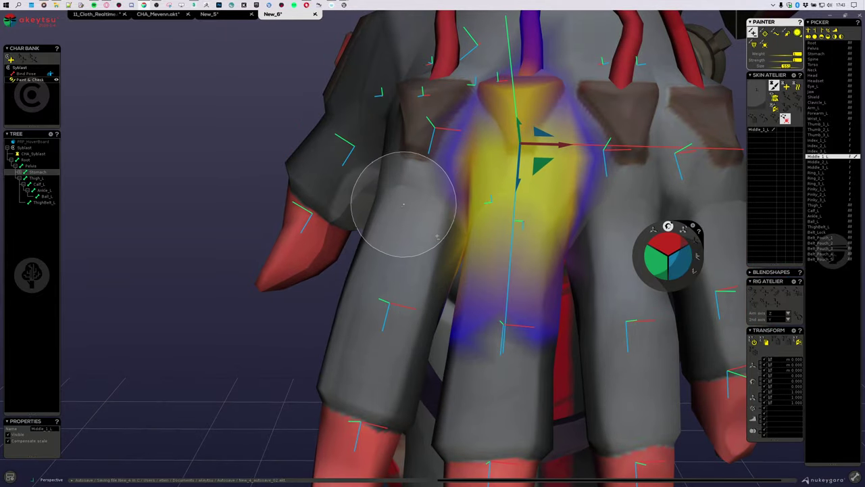
Clean up the Middle_1_L weights that spill onto the base of the index finger on the palm side
{"action": "mouse_move", "coordinate": [400, 168]}
{"action": "middle_mouse_down"}
{"action": "mouse_move", "coordinate": [380, 194]}
{"action": "mouse_move", "coordinate": [286, 185]}
{"action": "middle_mouse_up"}
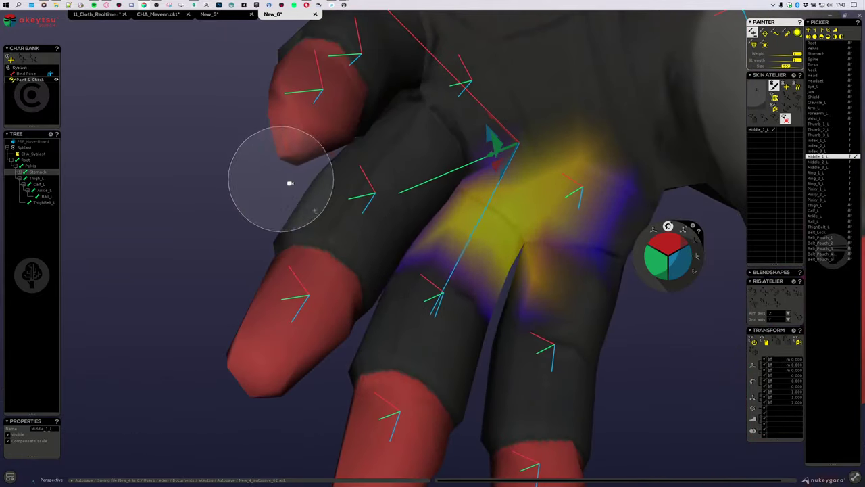
{"action": "mouse_move", "coordinate": [563, 296]}
{"action": "left_mouse_down"}
{"action": "mouse_move", "coordinate": [599, 251]}
{"action": "mouse_move", "coordinate": [608, 199]}
{"action": "mouse_move", "coordinate": [579, 158]}
{"action": "mouse_move", "coordinate": [581, 193]}
{"action": "left_mouse_up"}
{"action": "mouse_move", "coordinate": [596, 204]}
{"action": "middle_mouse_down"}
{"action": "mouse_move", "coordinate": [508, 237]}
{"action": "mouse_move", "coordinate": [545, 236]}
{"action": "mouse_move", "coordinate": [535, 176]}
{"action": "mouse_move", "coordinate": [469, 199]}
{"action": "middle_mouse_up"}
Select Middle_2_L and erase its skin weights from the tip of the middle finger on both sides
{"action": "key", "text": "Down"}
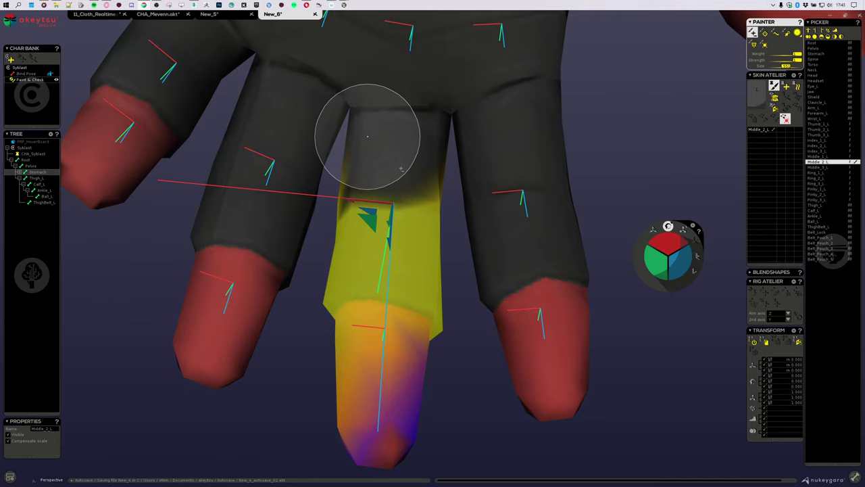
{"action": "mouse_move", "coordinate": [374, 132]}
{"action": "middle_mouse_down"}
{"action": "mouse_move", "coordinate": [562, 193]}
{"action": "mouse_move", "coordinate": [478, 159]}
{"action": "middle_mouse_up"}
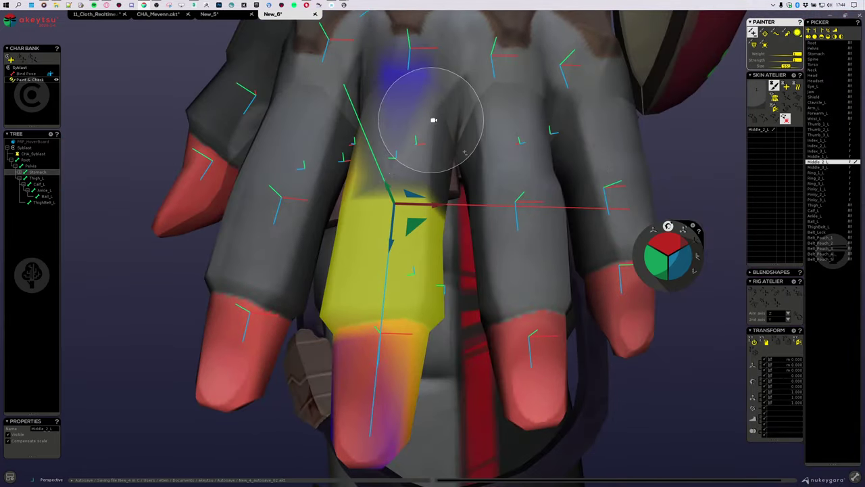
{"action": "mouse_move", "coordinate": [434, 120]}
{"action": "middle_mouse_down"}
{"action": "mouse_move", "coordinate": [392, 130]}
{"action": "mouse_move", "coordinate": [332, 126]}
{"action": "mouse_move", "coordinate": [489, 87]}
{"action": "middle_mouse_up"}
{"action": "middle_click_drag", "start_coordinate": [361, 303], "coordinate": [312, 316]}
{"action": "mouse_move", "coordinate": [312, 316]}
{"action": "left_mouse_down"}
{"action": "mouse_move", "coordinate": [385, 324]}
{"action": "mouse_move", "coordinate": [358, 381]}
{"action": "left_mouse_up"}
Inspect the Middle_1_L, Middle_2_L and Middle_3_L weights around the bent middle finger from the palm side and the back
{"action": "mouse_move", "coordinate": [292, 372]}
{"action": "middle_mouse_down"}
{"action": "mouse_move", "coordinate": [472, 297]}
{"action": "mouse_move", "coordinate": [529, 305]}
{"action": "mouse_move", "coordinate": [305, 345]}
{"action": "mouse_move", "coordinate": [345, 351]}
{"action": "mouse_move", "coordinate": [379, 338]}
{"action": "middle_mouse_up"}
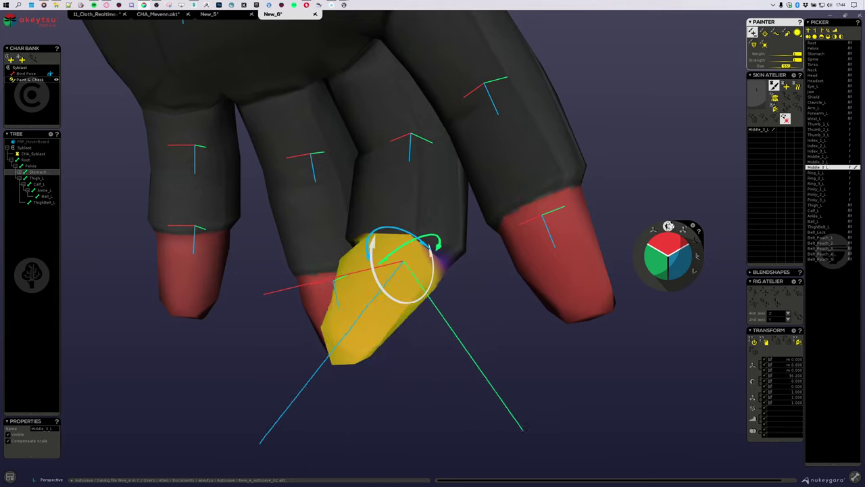
{"action": "scroll", "coordinate": [525, 242], "scroll_direction": "down", "scroll_amount": 5}
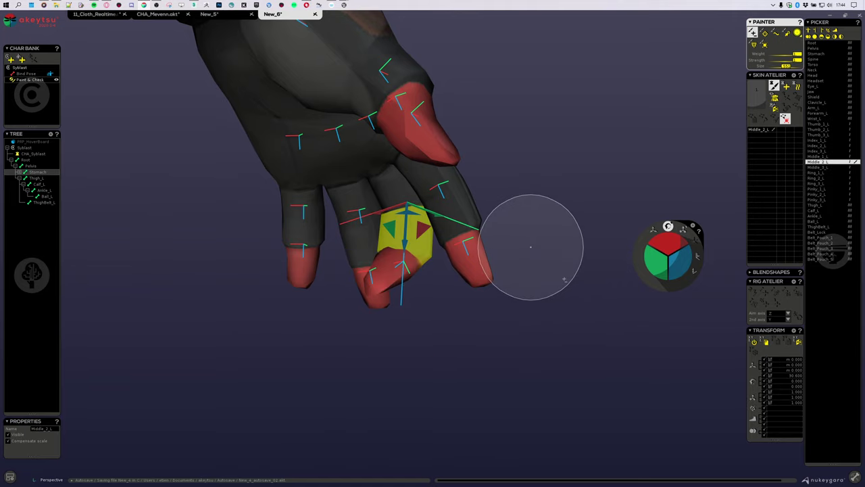
{"action": "scroll", "coordinate": [527, 251], "scroll_direction": "up", "scroll_amount": 5}
{"action": "middle_click_drag", "start_coordinate": [470, 341], "coordinate": [352, 354]}
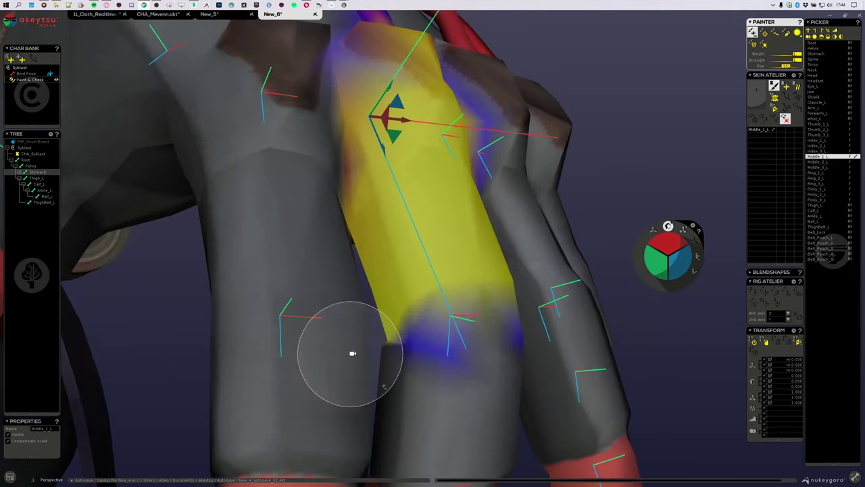
{"action": "scroll", "coordinate": [509, 283], "scroll_direction": "down", "scroll_amount": 5}
{"action": "left_click", "coordinate": [443, 272]}
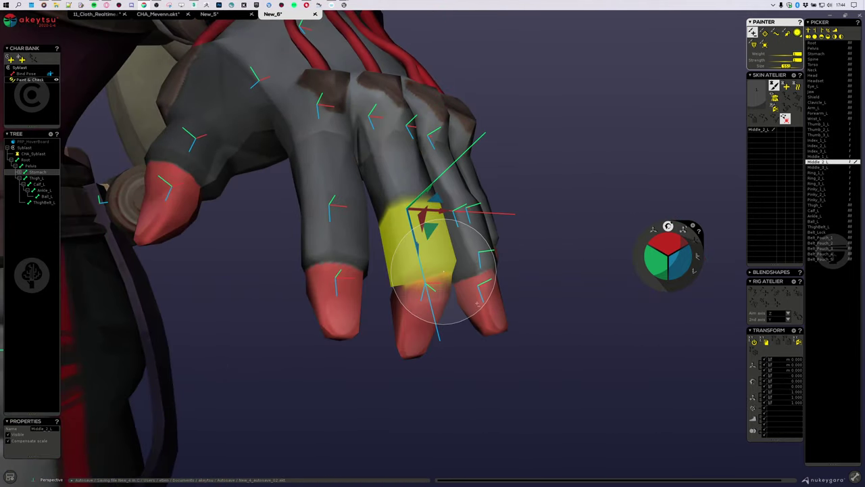
{"action": "middle_click_drag", "start_coordinate": [526, 407], "coordinate": [506, 250]}
{"action": "left_click", "coordinate": [477, 224]}
Select Ring_1_L and trim its weights spilling toward the middle finger's base on the palm side
{"action": "middle_click_drag", "start_coordinate": [477, 225], "coordinate": [413, 223]}
{"action": "middle_click_drag", "start_coordinate": [373, 182], "coordinate": [569, 280]}
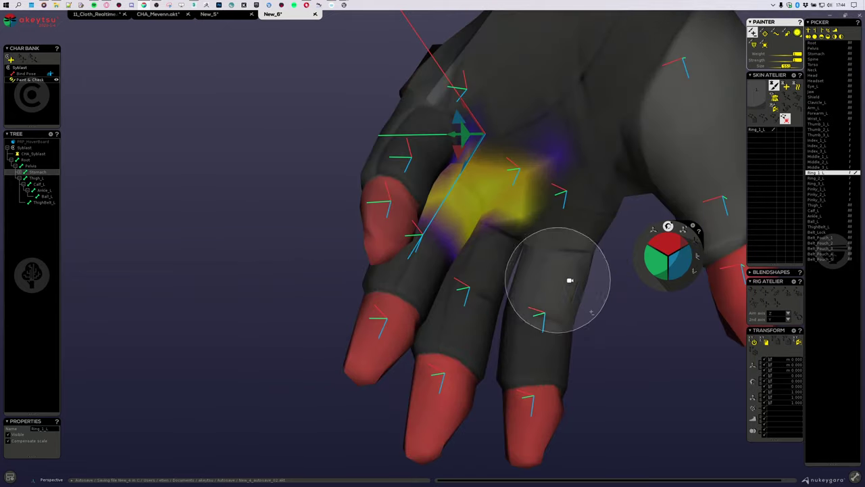
{"action": "middle_click_drag", "start_coordinate": [614, 226], "coordinate": [525, 144]}
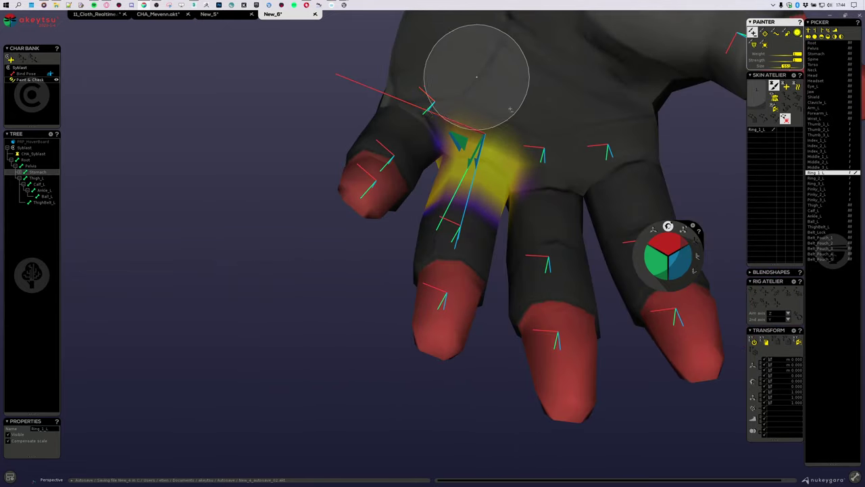
{"action": "middle_click_drag", "start_coordinate": [474, 95], "coordinate": [458, 307]}
Select Ring_2_L and erase its stray weights from the palm just above the ring finger
{"action": "right_click", "coordinate": [503, 293]}
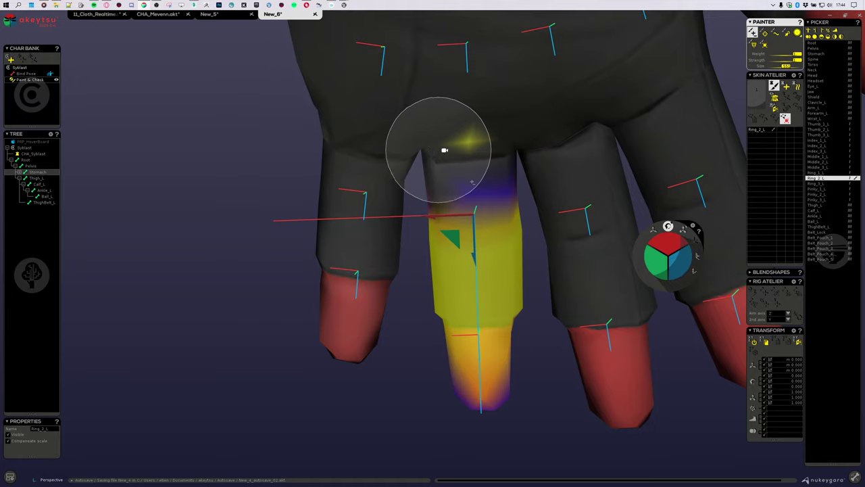
{"action": "middle_click_drag", "start_coordinate": [440, 149], "coordinate": [437, 122]}
{"action": "left_click_drag", "start_coordinate": [416, 142], "coordinate": [556, 151], "text": "ctrl"}
{"action": "mouse_move", "coordinate": [556, 150]}
{"action": "middle_mouse_down"}
{"action": "mouse_move", "coordinate": [692, 193]}
{"action": "mouse_move", "coordinate": [489, 67]}
{"action": "middle_mouse_up"}
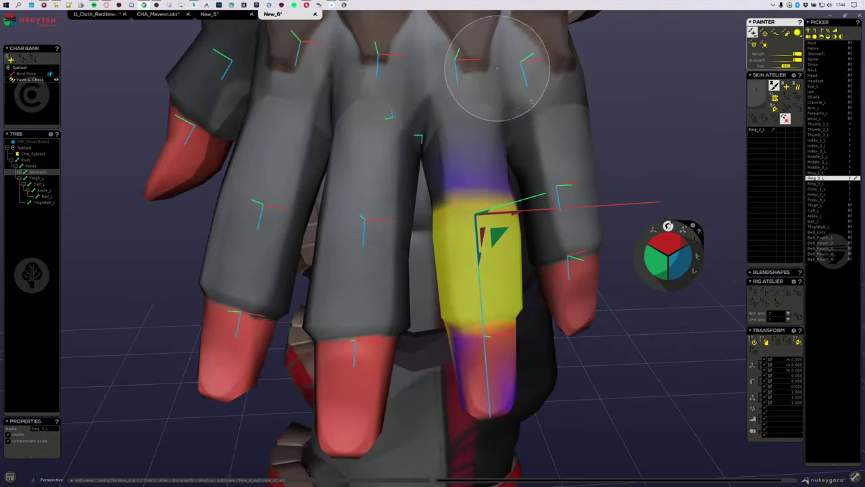
{"action": "middle_click_drag", "start_coordinate": [540, 138], "coordinate": [524, 144]}
Check Ring_3_L's weights and erase the Ring_2_L weights from the tip of the ring finger
{"action": "key", "text": "Down"}
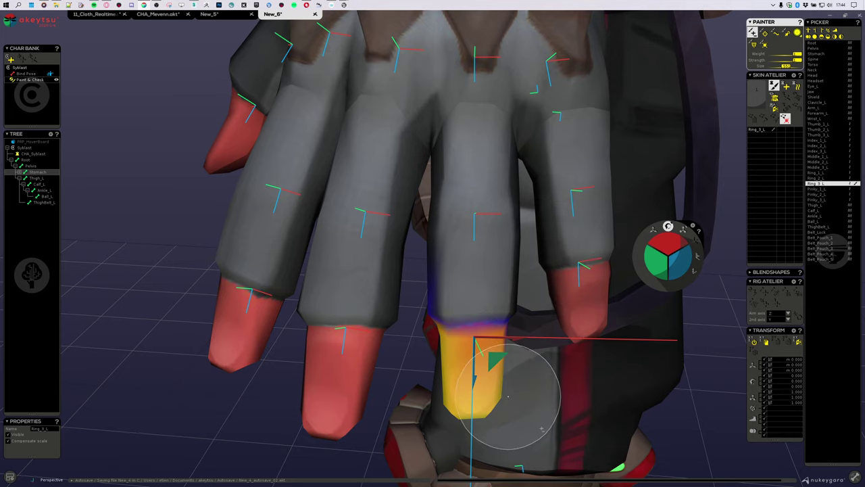
{"action": "mouse_move", "coordinate": [465, 393]}
{"action": "middle_mouse_down"}
{"action": "mouse_move", "coordinate": [443, 350]}
{"action": "mouse_move", "coordinate": [355, 379]}
{"action": "middle_mouse_up"}
{"action": "key", "text": "Up"}
{"action": "mouse_move", "coordinate": [440, 372]}
{"action": "left_mouse_down"}
{"action": "mouse_move", "coordinate": [449, 362]}
{"action": "mouse_move", "coordinate": [420, 367]}
{"action": "left_mouse_up"}
{"action": "mouse_move", "coordinate": [407, 387]}
{"action": "middle_mouse_down"}
{"action": "mouse_move", "coordinate": [370, 394]}
{"action": "mouse_move", "coordinate": [504, 399]}
{"action": "middle_mouse_up"}
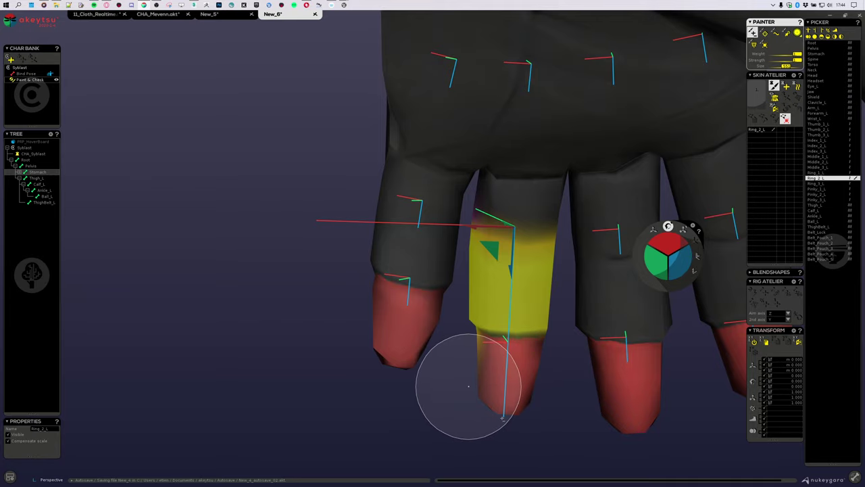
{"action": "mouse_move", "coordinate": [457, 386]}
{"action": "middle_mouse_down"}
{"action": "mouse_move", "coordinate": [556, 398]}
{"action": "mouse_move", "coordinate": [638, 435]}
{"action": "mouse_move", "coordinate": [493, 415]}
{"action": "middle_mouse_up"}
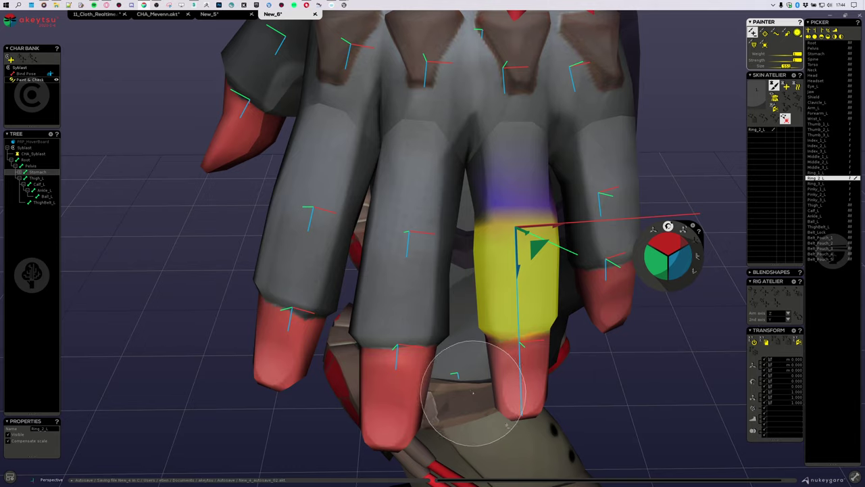
Reduce the Ring_2_L weights on the back of the ring finger's first segment and check Ring_3_L's weights on the fingertip
{"action": "left_click_drag", "start_coordinate": [492, 167], "coordinate": [565, 162], "text": "ctrl"}
{"action": "key", "text": "Down"}
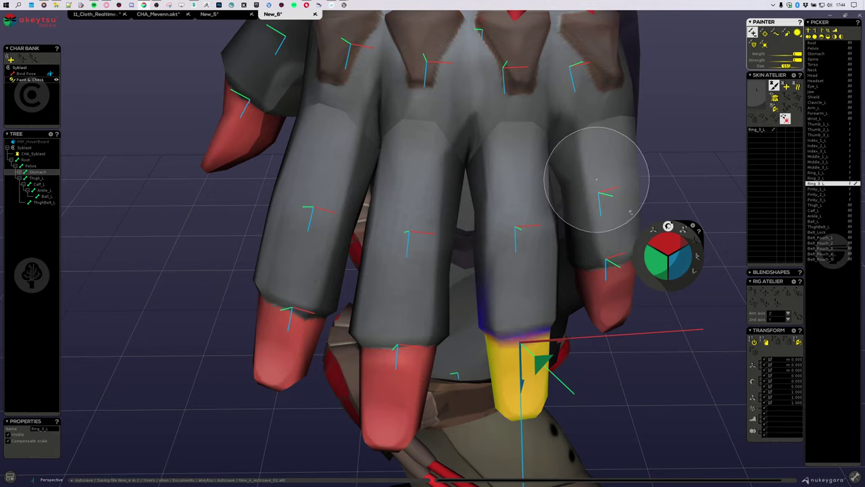
{"action": "middle_click_drag", "start_coordinate": [518, 248], "coordinate": [554, 202]}
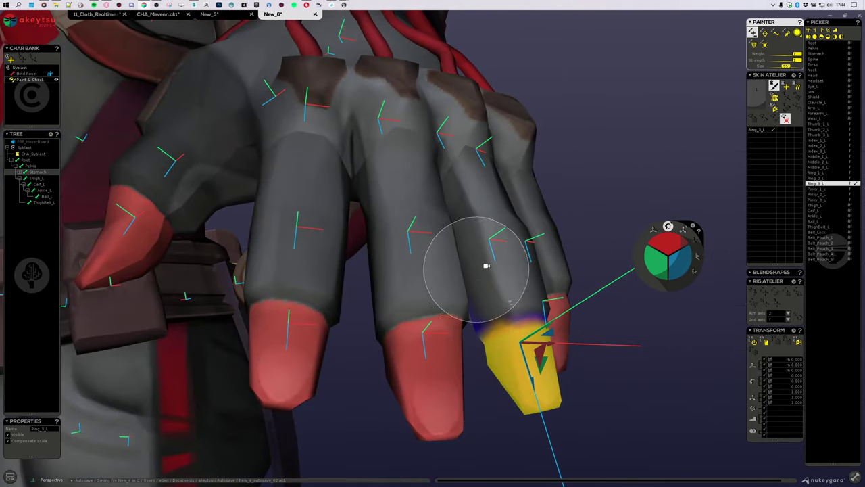
{"action": "mouse_move", "coordinate": [486, 266]}
{"action": "middle_mouse_down"}
{"action": "mouse_move", "coordinate": [272, 239]}
{"action": "mouse_move", "coordinate": [518, 264]}
{"action": "mouse_move", "coordinate": [469, 247]}
{"action": "mouse_move", "coordinate": [493, 266]}
{"action": "mouse_move", "coordinate": [551, 261]}
{"action": "mouse_move", "coordinate": [412, 276]}
{"action": "mouse_move", "coordinate": [481, 245]}
{"action": "mouse_move", "coordinate": [299, 222]}
{"action": "mouse_move", "coordinate": [280, 251]}
{"action": "mouse_move", "coordinate": [280, 183]}
{"action": "mouse_move", "coordinate": [230, 256]}
{"action": "mouse_move", "coordinate": [432, 318]}
{"action": "middle_mouse_up"}
Select Pinky_1_L and clear its stray weights from the palm and the side of the hand
{"action": "key", "text": "Down"}
{"action": "middle_click_drag", "start_coordinate": [491, 264], "coordinate": [466, 170]}
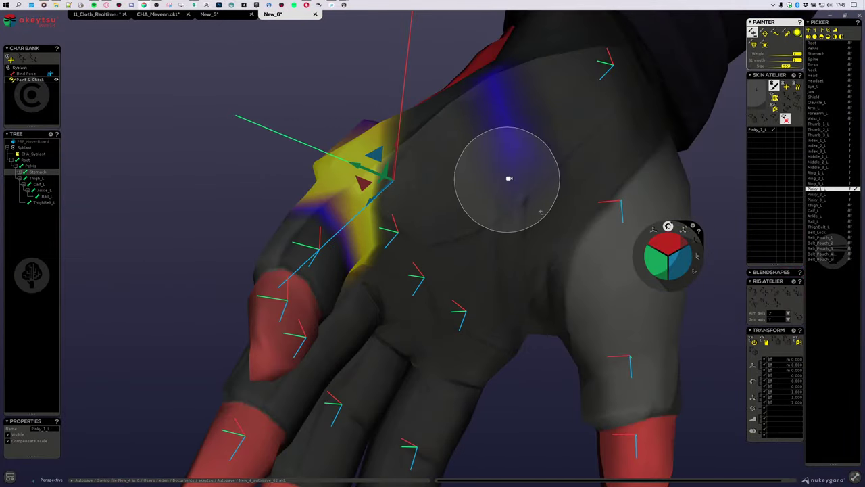
{"action": "middle_click_drag", "start_coordinate": [504, 111], "coordinate": [476, 199]}
{"action": "mouse_move", "coordinate": [308, 135]}
{"action": "middle_mouse_down"}
{"action": "mouse_move", "coordinate": [496, 176]}
{"action": "mouse_move", "coordinate": [488, 180]}
{"action": "mouse_move", "coordinate": [456, 125]}
{"action": "mouse_move", "coordinate": [568, 139]}
{"action": "mouse_move", "coordinate": [393, 162]}
{"action": "mouse_move", "coordinate": [408, 165]}
{"action": "mouse_move", "coordinate": [418, 211]}
{"action": "mouse_move", "coordinate": [470, 256]}
{"action": "middle_mouse_up"}
Bend the pinky at the Pinky_1_L joint to test how its base deforms
{"action": "key", "text": "e"}
{"action": "mouse_move", "coordinate": [436, 224]}
{"action": "middle_mouse_down"}
{"action": "mouse_move", "coordinate": [453, 238]}
{"action": "mouse_move", "coordinate": [445, 234]}
{"action": "mouse_move", "coordinate": [528, 238]}
{"action": "mouse_move", "coordinate": [350, 250]}
{"action": "mouse_move", "coordinate": [358, 243]}
{"action": "middle_mouse_up"}
{"action": "scroll", "coordinate": [395, 222], "scroll_direction": "up", "scroll_amount": 3}
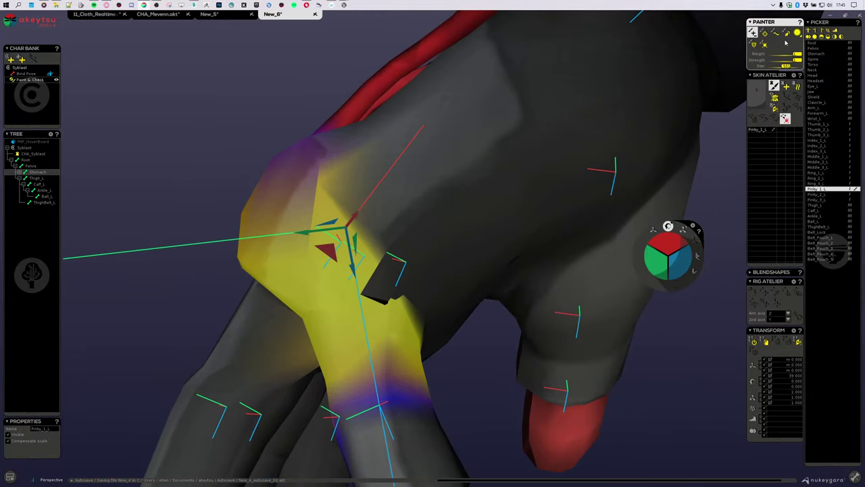
Switch to the Smooth brush and smooth the Wrist_L weights around the base of the bent pinky
{"action": "mouse_move", "coordinate": [371, 271]}
{"action": "middle_mouse_down"}
{"action": "mouse_move", "coordinate": [409, 251]}
{"action": "mouse_move", "coordinate": [439, 259]}
{"action": "middle_mouse_up"}
{"action": "middle_click_drag", "start_coordinate": [496, 248], "coordinate": [497, 194]}
{"action": "left_click", "coordinate": [497, 191]}
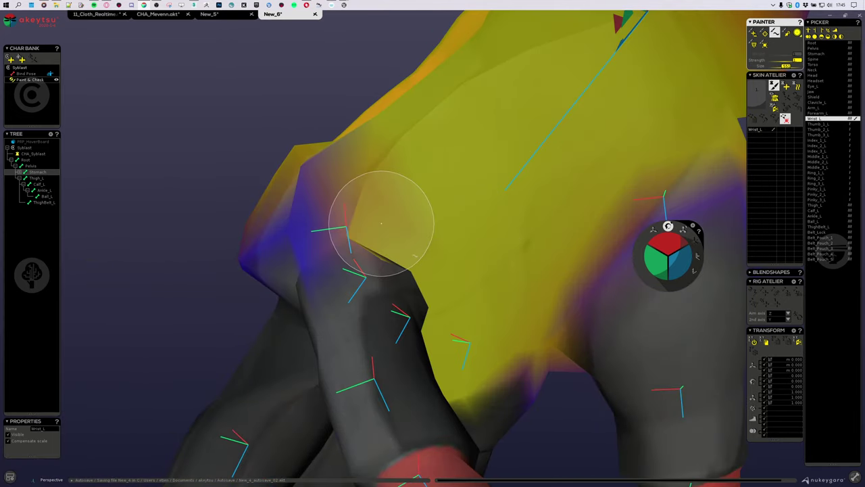
{"action": "mouse_move", "coordinate": [409, 207]}
{"action": "middle_mouse_down"}
{"action": "mouse_move", "coordinate": [315, 207]}
{"action": "mouse_move", "coordinate": [305, 184]}
{"action": "middle_mouse_up"}
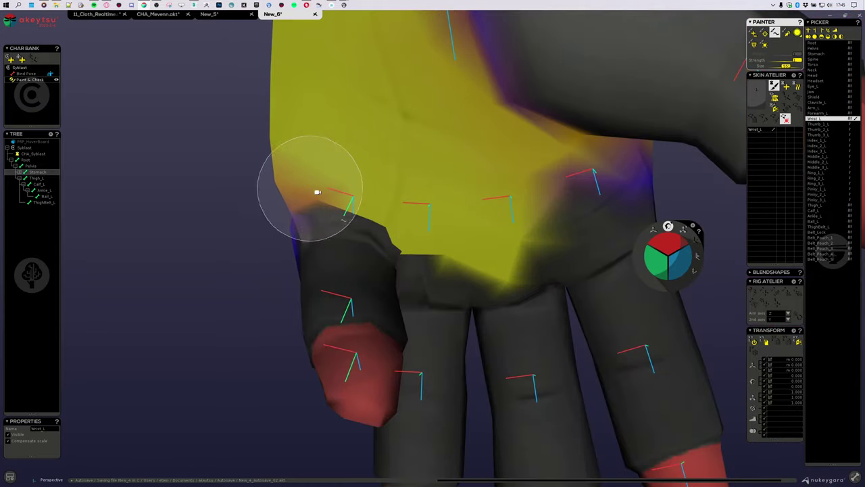
{"action": "mouse_move", "coordinate": [401, 191]}
{"action": "middle_mouse_down"}
{"action": "mouse_move", "coordinate": [448, 207]}
{"action": "mouse_move", "coordinate": [475, 238]}
{"action": "middle_mouse_up"}
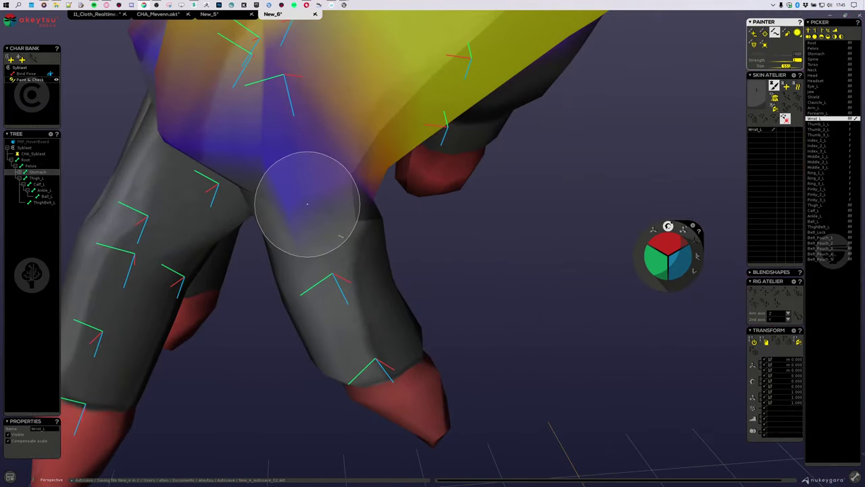
Select Pinky_1_L and smooth its weights on the palm side of the pinky's base
{"action": "key", "text": "Down"}
{"action": "key", "text": "Left"}
{"action": "left_click_drag", "start_coordinate": [374, 199], "coordinate": [258, 123], "text": "alt"}
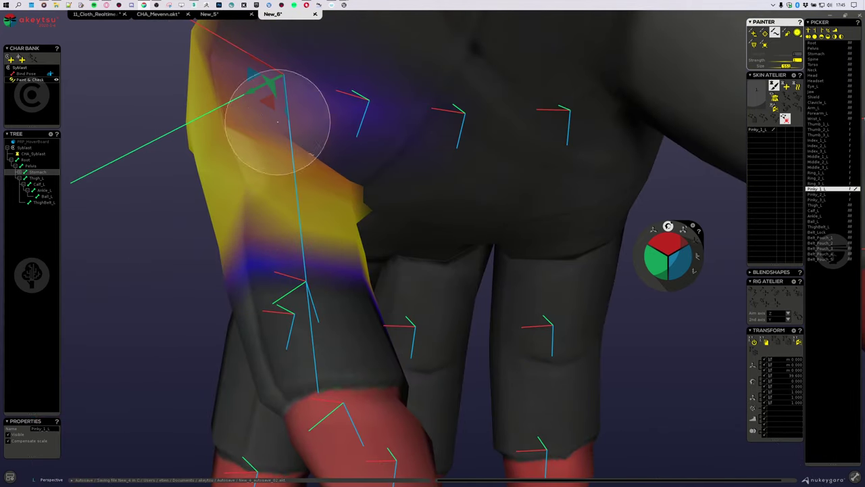
{"action": "scroll", "coordinate": [277, 122], "scroll_direction": "down", "scroll_amount": 3}
Smooth the Pinky_1_L weights over the pinky knuckle on the back of the hand
{"action": "left_click_drag", "start_coordinate": [300, 129], "coordinate": [360, 161], "text": "alt"}
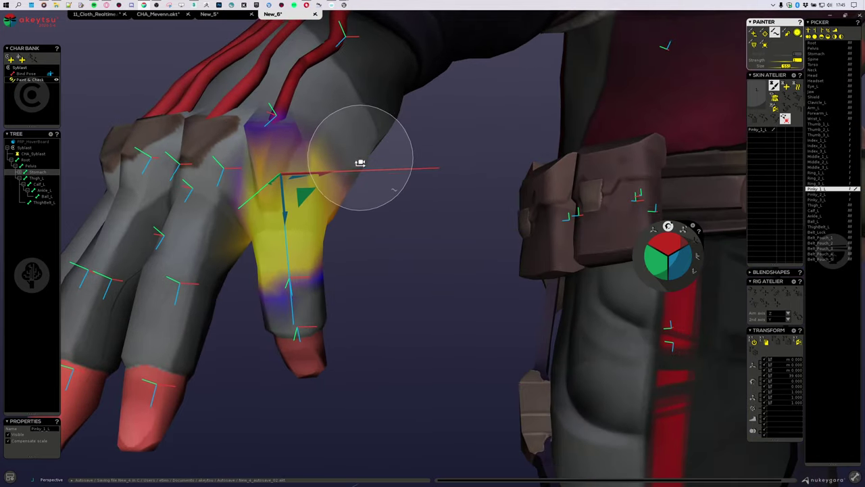
{"action": "middle_click_drag", "start_coordinate": [360, 162], "coordinate": [406, 234], "text": "alt"}
{"action": "scroll", "coordinate": [365, 235], "scroll_direction": "up", "scroll_amount": 3}
{"action": "left_click_drag", "start_coordinate": [259, 227], "coordinate": [274, 183], "text": "alt"}
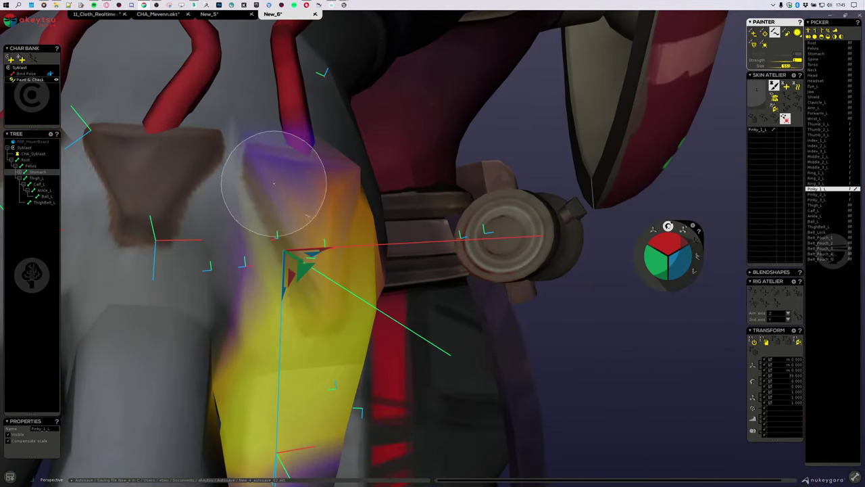
{"action": "left_click_drag", "start_coordinate": [317, 200], "coordinate": [383, 165], "text": "alt"}
{"action": "scroll", "coordinate": [357, 195], "scroll_direction": "up", "scroll_amount": 2}
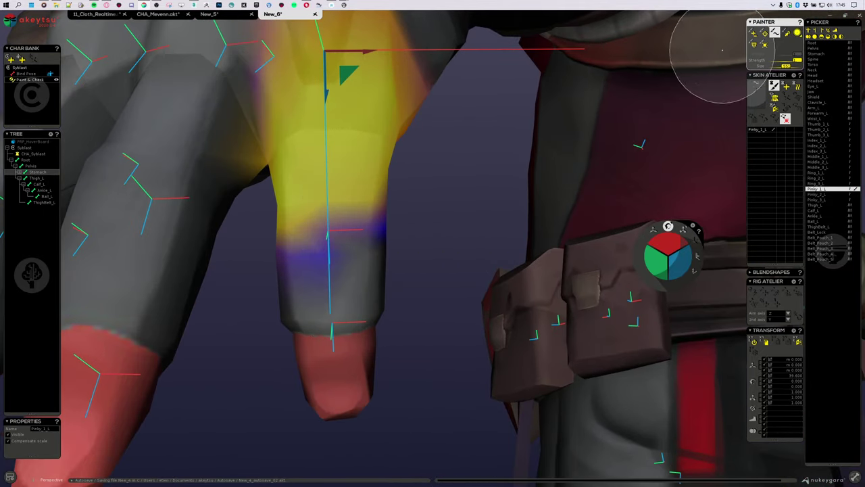
Return to the weight-adding brush, select Pinky_2_L and remove its weights from the pinky's first segment in erase mode
{"action": "left_click", "coordinate": [754, 32]}
{"action": "left_click_drag", "start_coordinate": [171, 335], "coordinate": [365, 259], "text": "alt"}
{"action": "left_click", "coordinate": [367, 259]}
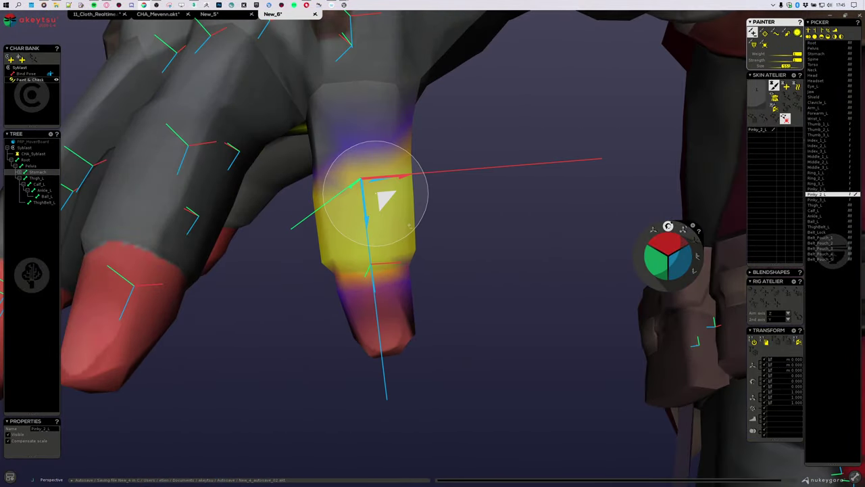
{"action": "scroll", "coordinate": [373, 193], "scroll_direction": "up", "scroll_amount": 2}
{"action": "left_click_drag", "start_coordinate": [480, 144], "coordinate": [314, 176], "text": "alt"}
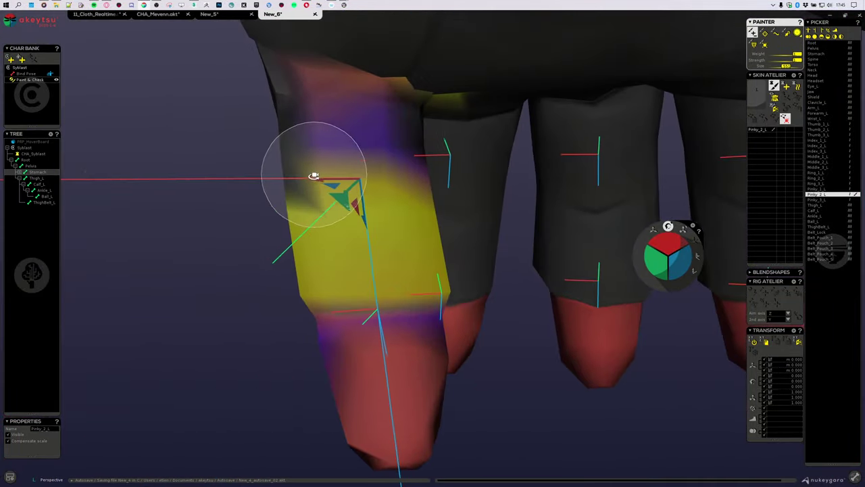
{"action": "left_click_drag", "start_coordinate": [399, 144], "coordinate": [275, 81], "text": "alt"}
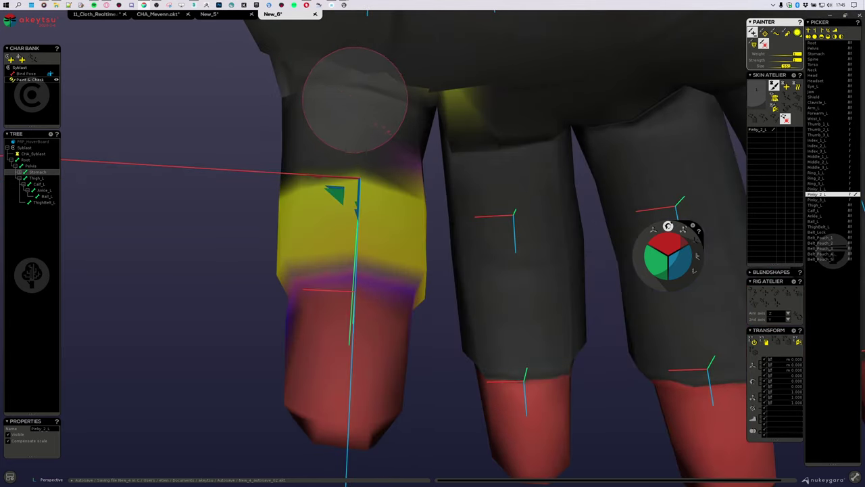
Select Pinky_3_L and erase its weights from the pinky's middle segment all the way around the last joint
{"action": "mouse_move", "coordinate": [309, 91]}
{"action": "left_mouse_down", "text": "alt"}
{"action": "mouse_move", "coordinate": [406, 164]}
{"action": "mouse_move", "coordinate": [359, 140]}
{"action": "mouse_move", "coordinate": [463, 277]}
{"action": "left_mouse_up", "text": "alt"}
{"action": "mouse_move", "coordinate": [444, 377]}
{"action": "left_mouse_down", "text": "alt"}
{"action": "mouse_move", "coordinate": [359, 406]}
{"action": "mouse_move", "coordinate": [408, 415]}
{"action": "mouse_move", "coordinate": [434, 382]}
{"action": "mouse_move", "coordinate": [381, 383]}
{"action": "mouse_move", "coordinate": [440, 396]}
{"action": "mouse_move", "coordinate": [330, 403]}
{"action": "left_mouse_up", "text": "alt"}
{"action": "left_click", "coordinate": [323, 380]}
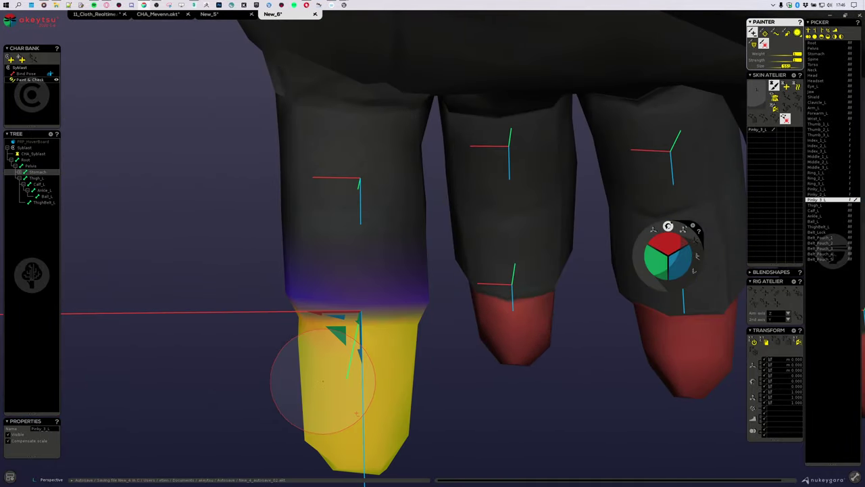
{"action": "left_click_drag", "start_coordinate": [351, 223], "coordinate": [383, 183], "text": "alt"}
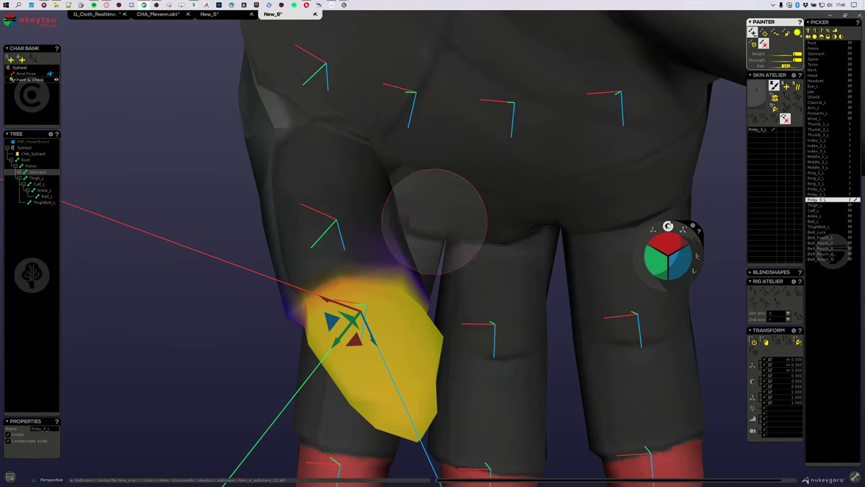
{"action": "left_click_drag", "start_coordinate": [435, 209], "coordinate": [331, 215], "text": "alt"}
{"action": "mouse_move", "coordinate": [429, 226]}
{"action": "left_mouse_down", "text": "alt"}
{"action": "mouse_move", "coordinate": [394, 221]}
{"action": "mouse_move", "coordinate": [464, 251]}
{"action": "mouse_move", "coordinate": [344, 203]}
{"action": "left_mouse_up", "text": "alt"}
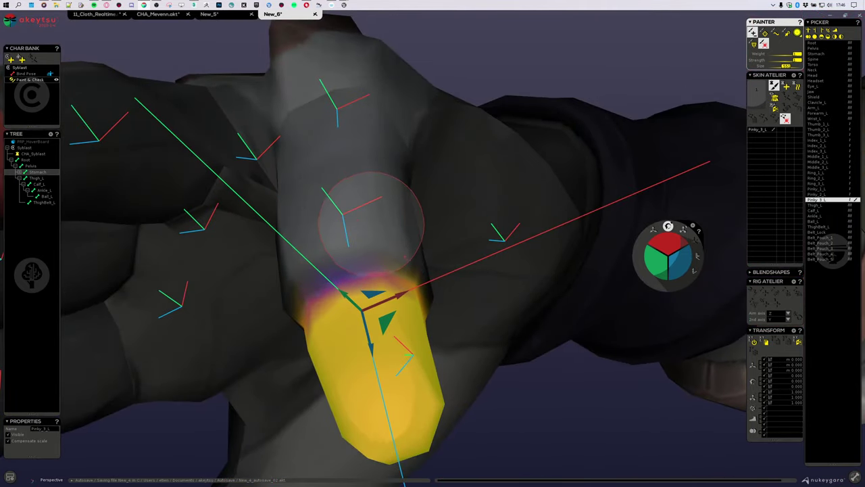
{"action": "mouse_move", "coordinate": [270, 251]}
{"action": "left_mouse_down", "text": "alt"}
{"action": "mouse_move", "coordinate": [412, 228]}
{"action": "mouse_move", "coordinate": [227, 277]}
{"action": "mouse_move", "coordinate": [392, 210]}
{"action": "mouse_move", "coordinate": [471, 213]}
{"action": "mouse_move", "coordinate": [495, 273]}
{"action": "left_mouse_up", "text": "alt"}
Select Pinky_1_L, switch to the smoothing brush and smooth its weights across the palm between the pinky and ring finger bases
{"action": "scroll", "coordinate": [378, 227], "scroll_direction": "down", "scroll_amount": 5}
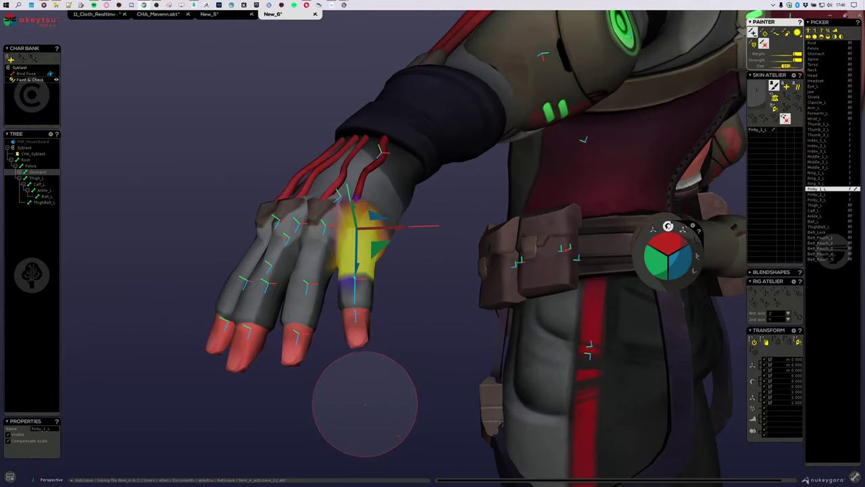
{"action": "scroll", "coordinate": [363, 396], "scroll_direction": "up", "scroll_amount": 5}
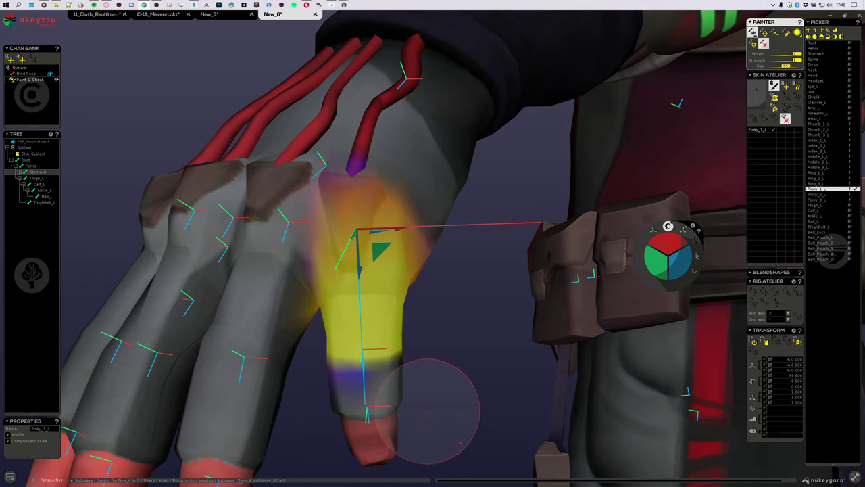
{"action": "middle_click_drag", "start_coordinate": [392, 386], "coordinate": [386, 423]}
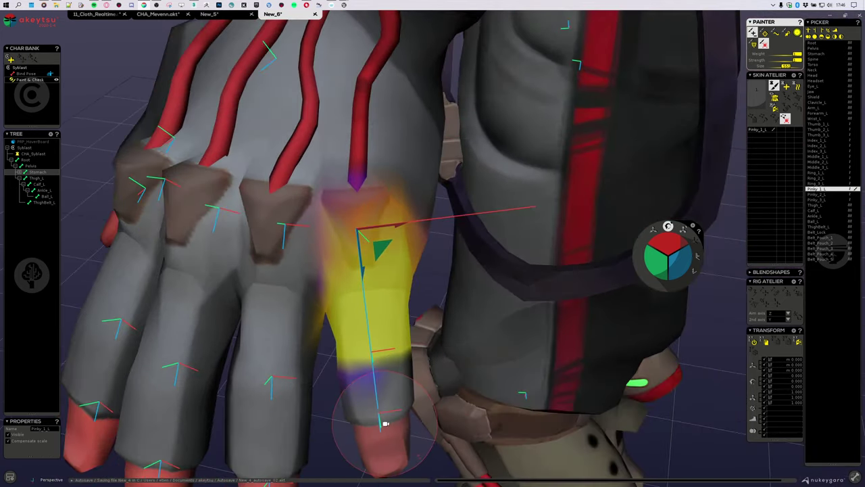
{"action": "mouse_move", "coordinate": [324, 414]}
{"action": "middle_mouse_down"}
{"action": "mouse_move", "coordinate": [396, 405]}
{"action": "mouse_move", "coordinate": [207, 361]}
{"action": "mouse_move", "coordinate": [429, 238]}
{"action": "mouse_move", "coordinate": [438, 212]}
{"action": "mouse_move", "coordinate": [447, 233]}
{"action": "middle_mouse_up"}
{"action": "scroll", "coordinate": [446, 234], "scroll_direction": "up", "scroll_amount": 3}
{"action": "left_click", "coordinate": [775, 33]}
{"action": "scroll", "coordinate": [591, 142], "scroll_direction": "up", "scroll_amount": 2}
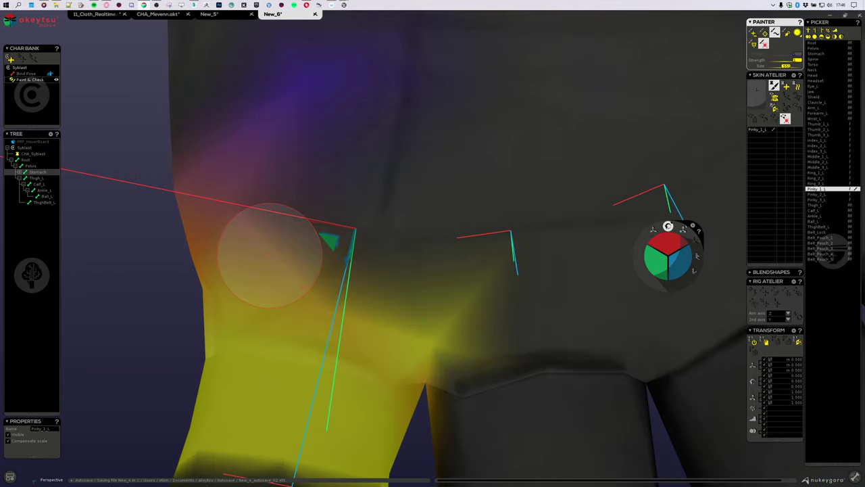
{"action": "mouse_move", "coordinate": [271, 255]}
{"action": "left_mouse_down"}
{"action": "mouse_move", "coordinate": [407, 288]}
{"action": "mouse_move", "coordinate": [310, 214]}
{"action": "left_mouse_up"}
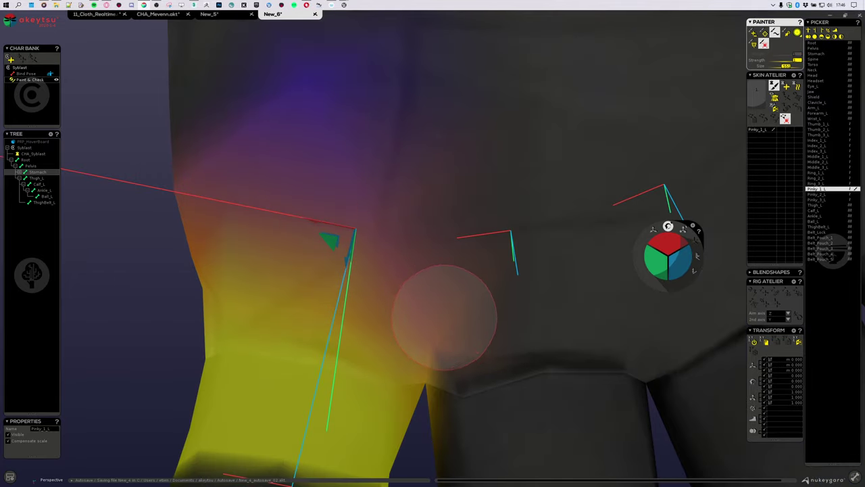
Select Forearm_L and rotate it to bend the elbow, exposing the upper arm and elbow pad weights
{"action": "scroll", "coordinate": [453, 295], "scroll_direction": "down", "scroll_amount": 3}
{"action": "middle_click_drag", "start_coordinate": [429, 272], "coordinate": [377, 207]}
{"action": "scroll", "coordinate": [474, 290], "scroll_direction": "down", "scroll_amount": 2}
{"action": "key", "text": "Up"}
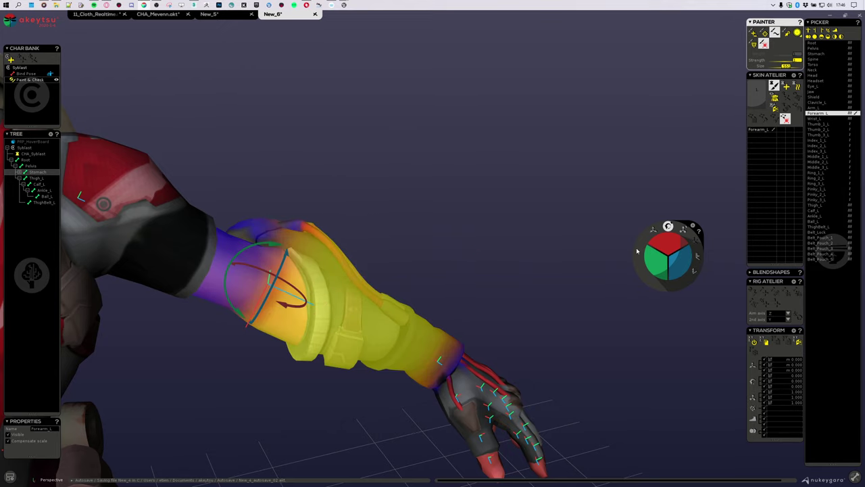
{"action": "left_click_drag", "start_coordinate": [670, 242], "coordinate": [586, 225]}
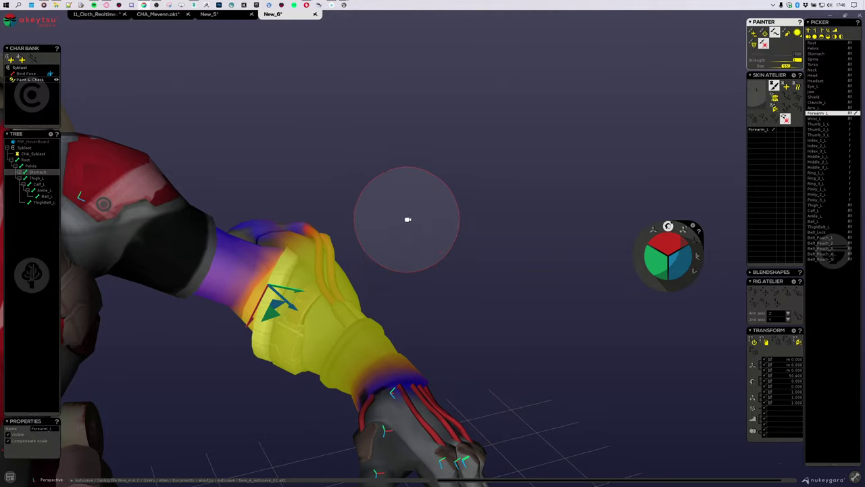
{"action": "mouse_move", "coordinate": [408, 219]}
{"action": "middle_mouse_down"}
{"action": "mouse_move", "coordinate": [236, 228]}
{"action": "mouse_move", "coordinate": [199, 255]}
{"action": "mouse_move", "coordinate": [354, 293]}
{"action": "mouse_move", "coordinate": [243, 213]}
{"action": "mouse_move", "coordinate": [357, 208]}
{"action": "middle_mouse_up"}
{"action": "scroll", "coordinate": [357, 208], "scroll_direction": "up", "scroll_amount": 2}
{"action": "mouse_move", "coordinate": [249, 266]}
{"action": "middle_mouse_down"}
{"action": "mouse_move", "coordinate": [216, 230]}
{"action": "mouse_move", "coordinate": [222, 225]}
{"action": "middle_mouse_up"}
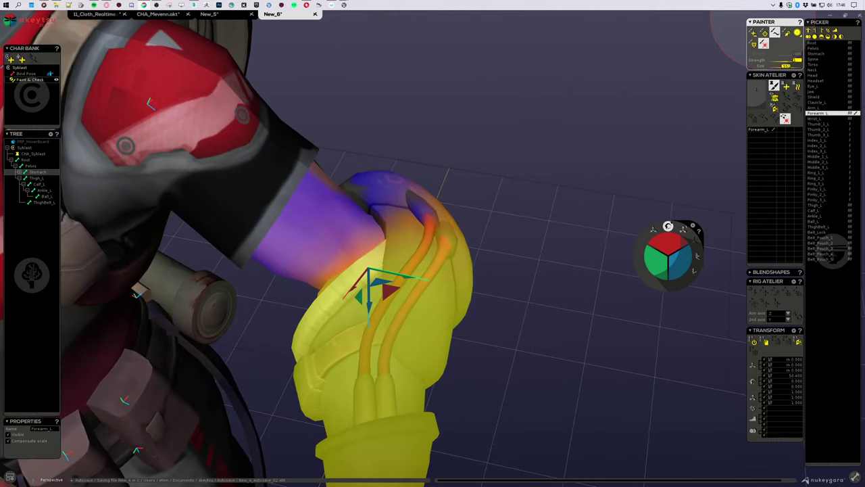
Return to the weight-adding brush and erase Forearm_L weights from the sleeve edge and the bare skin of the upper arm
{"action": "left_click", "coordinate": [755, 33]}
{"action": "left_click_drag", "start_coordinate": [258, 141], "coordinate": [273, 152], "text": "ctrl"}
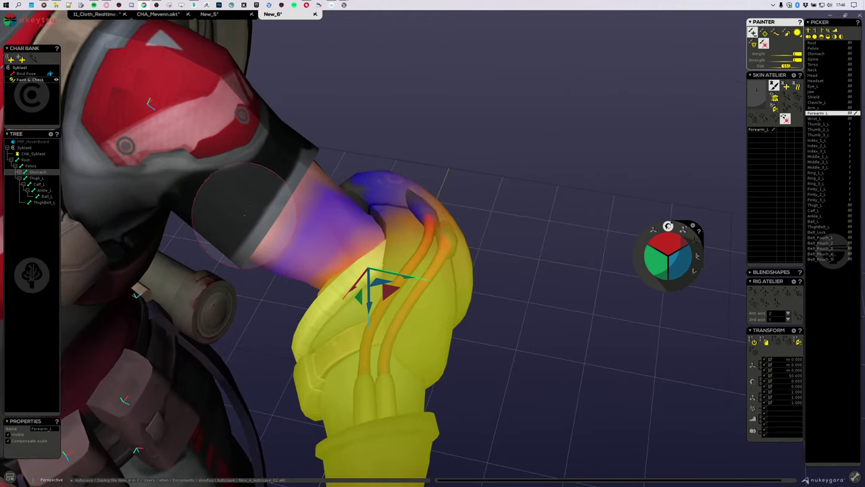
{"action": "left_click_drag", "start_coordinate": [274, 182], "coordinate": [252, 225]}
{"action": "mouse_move", "coordinate": [265, 195]}
{"action": "middle_mouse_down"}
{"action": "mouse_move", "coordinate": [185, 199]}
{"action": "mouse_move", "coordinate": [228, 216]}
{"action": "mouse_move", "coordinate": [316, 160]}
{"action": "mouse_move", "coordinate": [257, 182]}
{"action": "mouse_move", "coordinate": [373, 97]}
{"action": "mouse_move", "coordinate": [280, 165]}
{"action": "mouse_move", "coordinate": [311, 245]}
{"action": "mouse_move", "coordinate": [328, 193]}
{"action": "mouse_move", "coordinate": [367, 219]}
{"action": "mouse_move", "coordinate": [426, 215]}
{"action": "mouse_move", "coordinate": [430, 241]}
{"action": "middle_mouse_up"}
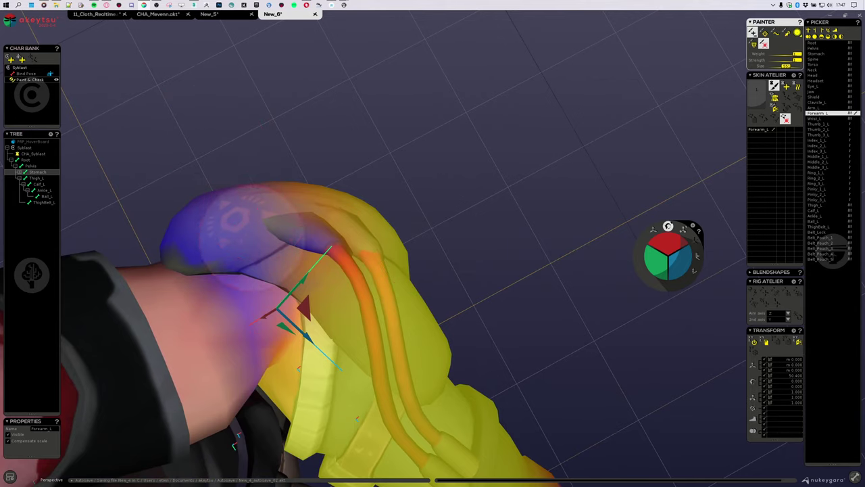
Restrict painting to the vertices outside the arm mesh and paint Forearm_L weight 1 over the whole elbow pad
{"action": "scroll", "coordinate": [223, 216], "scroll_direction": "down", "scroll_amount": 3}
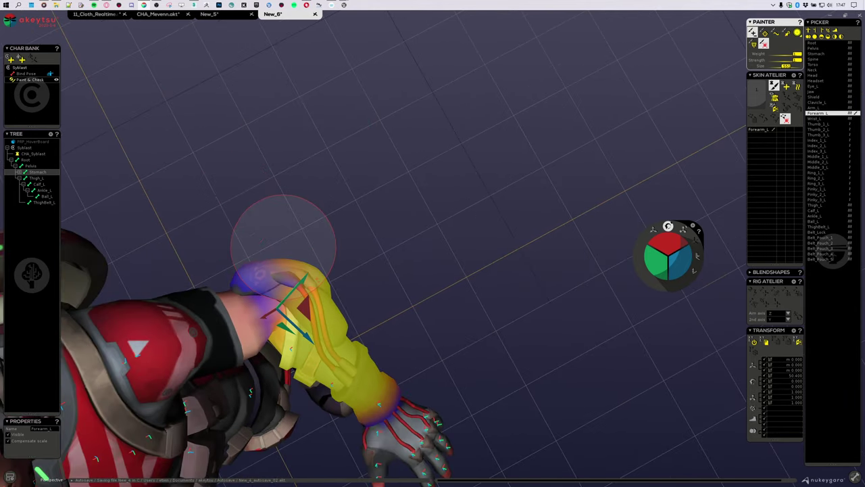
{"action": "middle_click_drag", "start_coordinate": [304, 254], "coordinate": [296, 182]}
{"action": "middle_click_drag", "start_coordinate": [250, 265], "coordinate": [211, 237]}
{"action": "right_click_drag", "start_coordinate": [210, 237], "coordinate": [206, 243]}
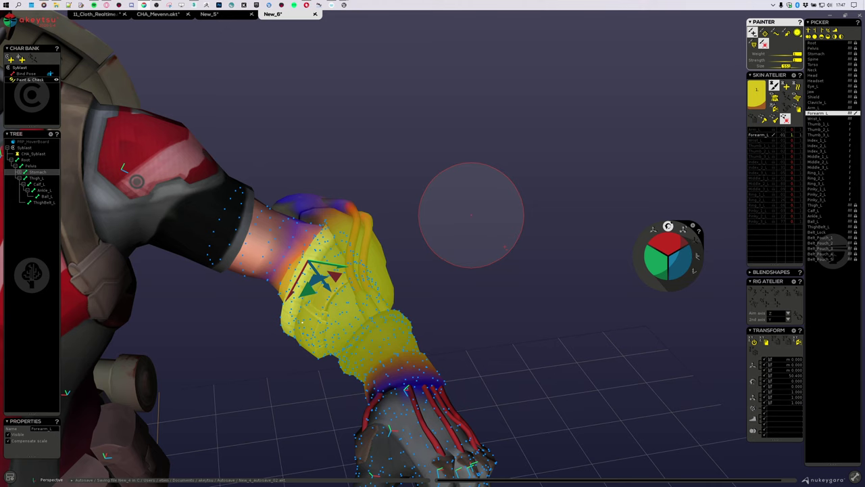
{"action": "middle_click_drag", "start_coordinate": [471, 215], "coordinate": [500, 264]}
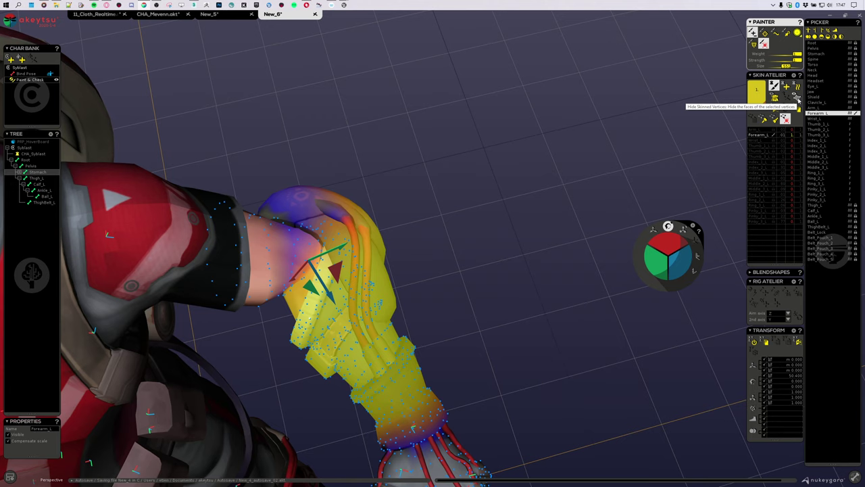
{"action": "scroll", "coordinate": [304, 189], "scroll_direction": "up", "scroll_amount": 2}
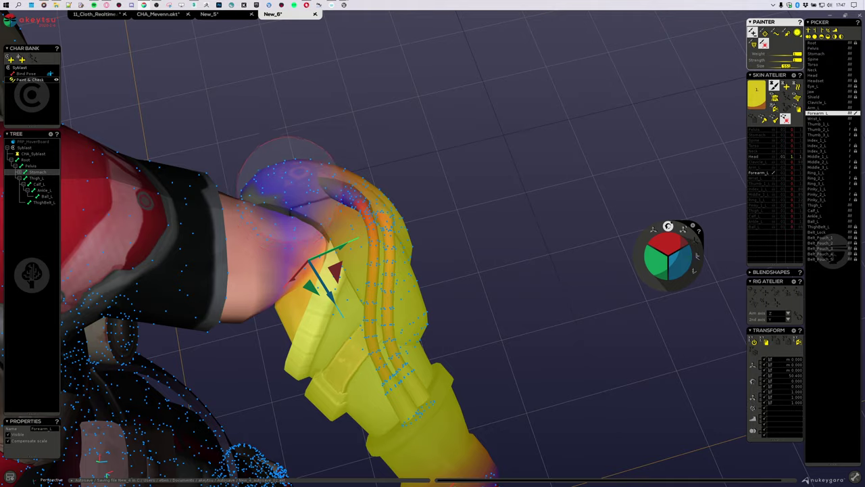
{"action": "mouse_move", "coordinate": [285, 174]}
{"action": "left_mouse_down"}
{"action": "mouse_move", "coordinate": [275, 188]}
{"action": "mouse_move", "coordinate": [343, 196]}
{"action": "mouse_move", "coordinate": [408, 223]}
{"action": "mouse_move", "coordinate": [226, 99]}
{"action": "mouse_move", "coordinate": [185, 102]}
{"action": "left_mouse_up"}
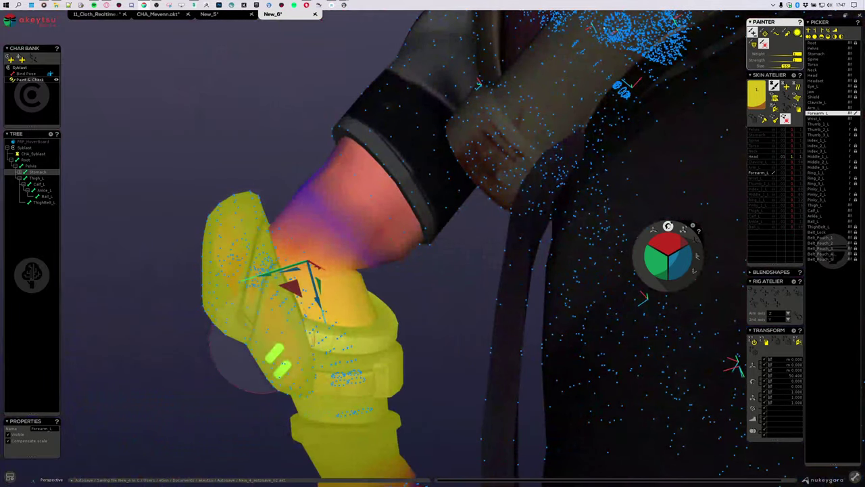
{"action": "mouse_move", "coordinate": [240, 338]}
{"action": "left_mouse_down", "text": "alt"}
{"action": "mouse_move", "coordinate": [253, 268]}
{"action": "mouse_move", "coordinate": [468, 370]}
{"action": "mouse_move", "coordinate": [477, 270]}
{"action": "left_mouse_up", "text": "alt"}
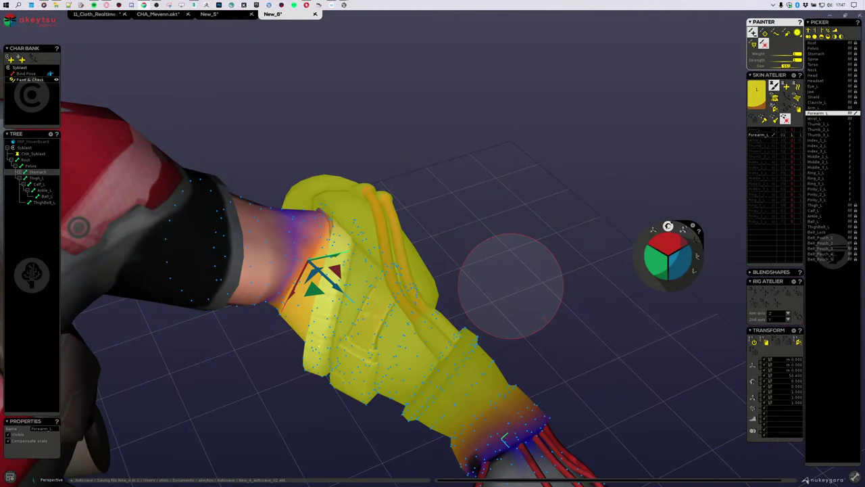
Hide the arm mesh through its selected vertices and inspect the isolated elbow pad and hand cables from all sides
{"action": "left_click", "coordinate": [797, 101]}
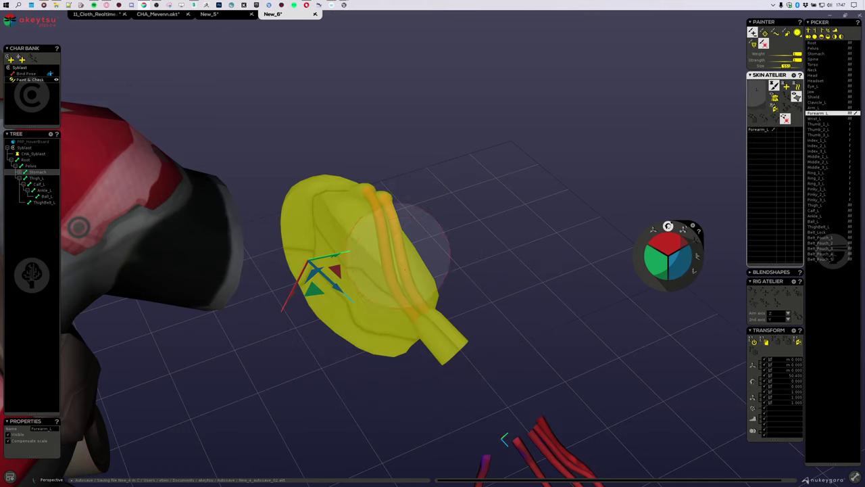
{"action": "mouse_move", "coordinate": [458, 299]}
{"action": "left_mouse_down", "text": "alt"}
{"action": "mouse_move", "coordinate": [517, 324]}
{"action": "mouse_move", "coordinate": [475, 293]}
{"action": "mouse_move", "coordinate": [482, 251]}
{"action": "mouse_move", "coordinate": [472, 254]}
{"action": "left_mouse_up", "text": "alt"}
{"action": "mouse_move", "coordinate": [471, 254]}
{"action": "right_mouse_down"}
{"action": "mouse_move", "coordinate": [439, 288]}
{"action": "mouse_move", "coordinate": [446, 294]}
{"action": "right_mouse_up"}
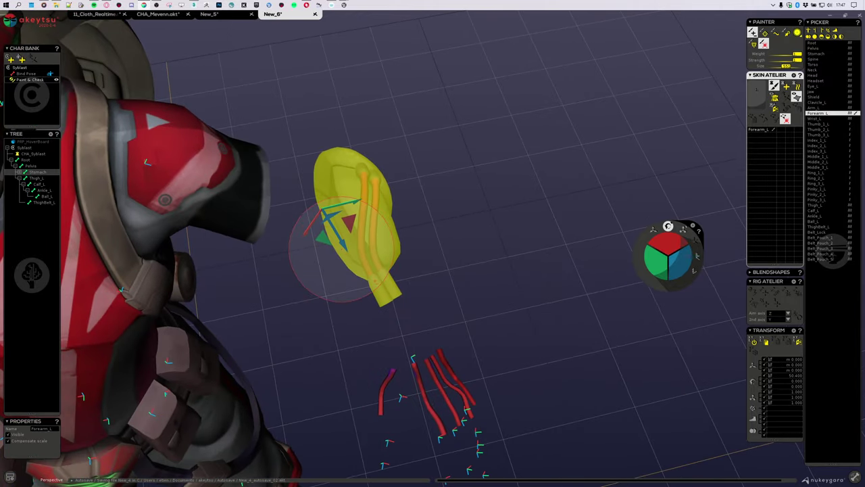
{"action": "right_click_drag", "start_coordinate": [341, 252], "coordinate": [296, 225]}
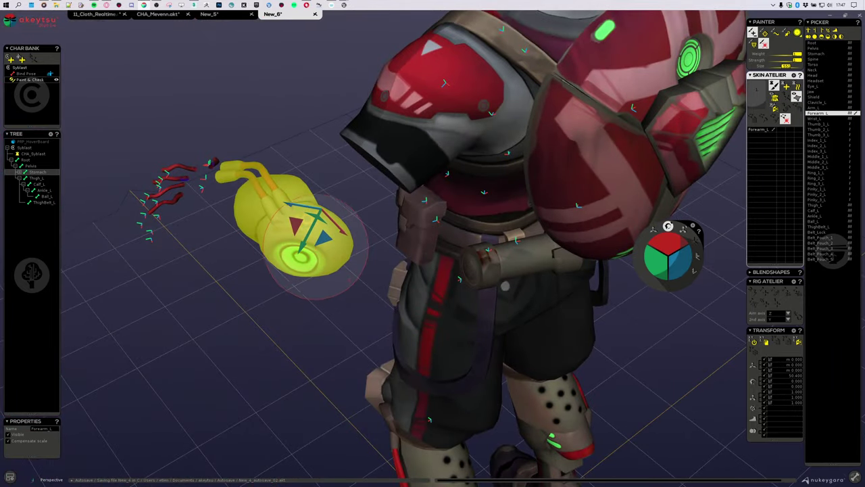
{"action": "right_click_drag", "start_coordinate": [284, 196], "coordinate": [423, 206]}
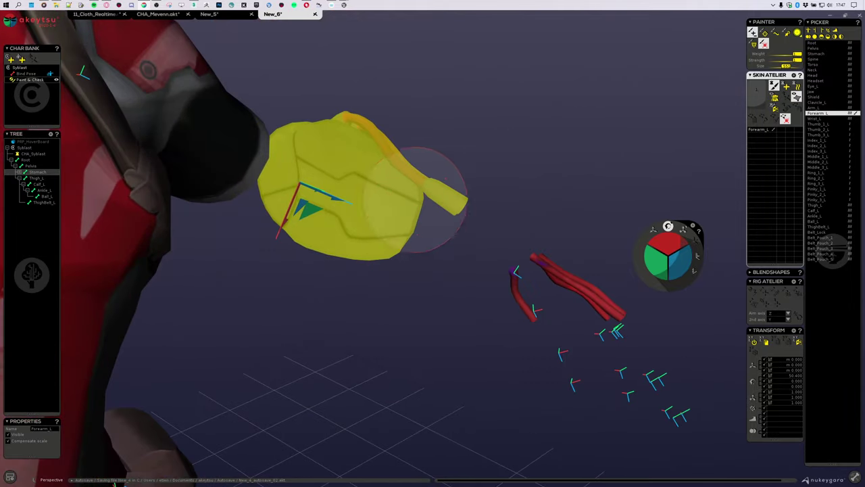
{"action": "right_click_drag", "start_coordinate": [387, 272], "coordinate": [444, 228]}
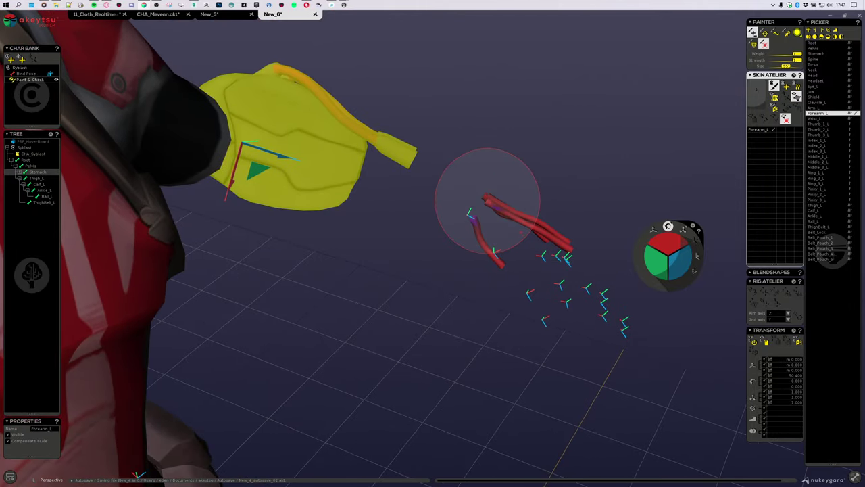
{"action": "right_click_drag", "start_coordinate": [446, 261], "coordinate": [419, 288]}
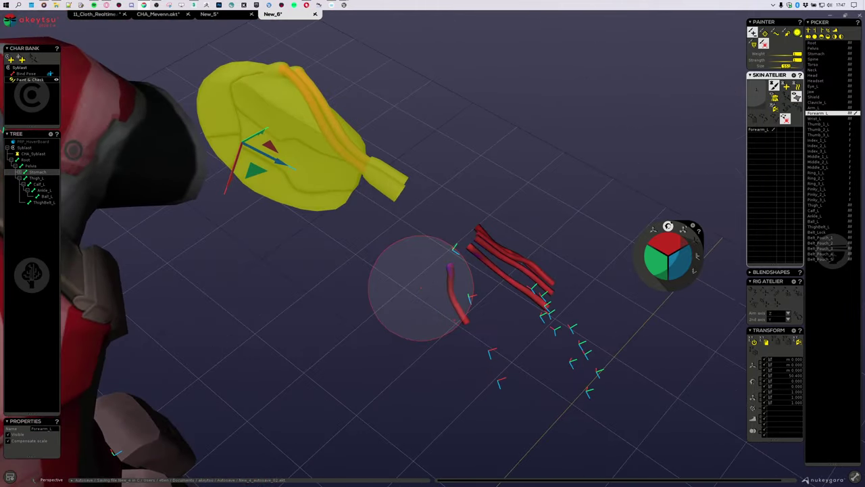
Paint Forearm_L weight onto the wrist ends of the thumb and hand cables, and unhide the arm mesh
{"action": "middle_click_drag", "start_coordinate": [420, 270], "coordinate": [410, 263]}
{"action": "scroll", "coordinate": [359, 232], "scroll_direction": "up", "scroll_amount": 4}
{"action": "middle_click_drag", "start_coordinate": [359, 232], "coordinate": [455, 278]}
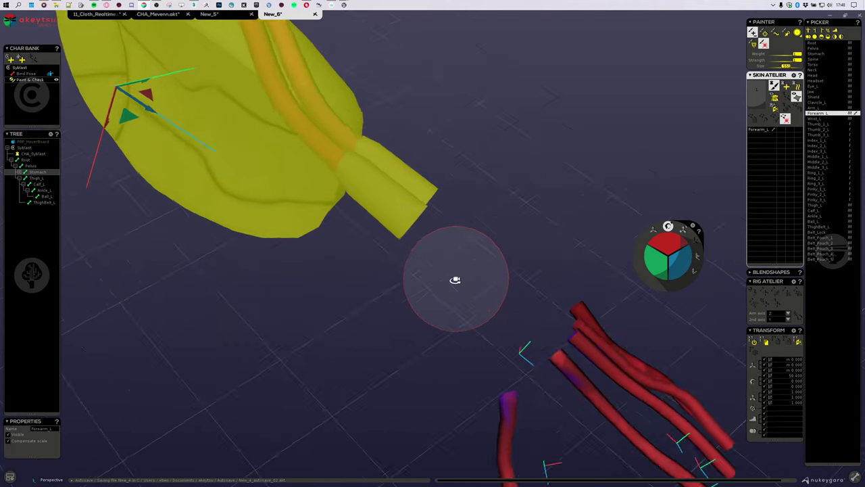
{"action": "right_click_drag", "start_coordinate": [456, 278], "coordinate": [430, 232]}
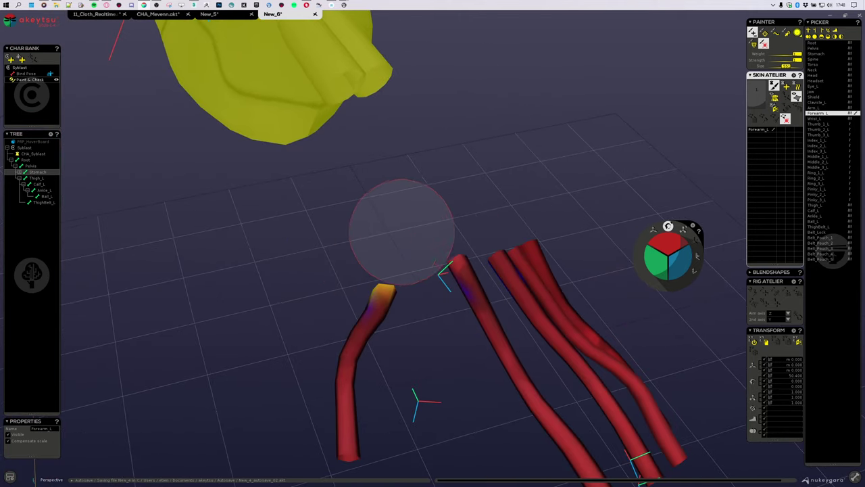
{"action": "right_click_drag", "start_coordinate": [503, 203], "coordinate": [502, 157]}
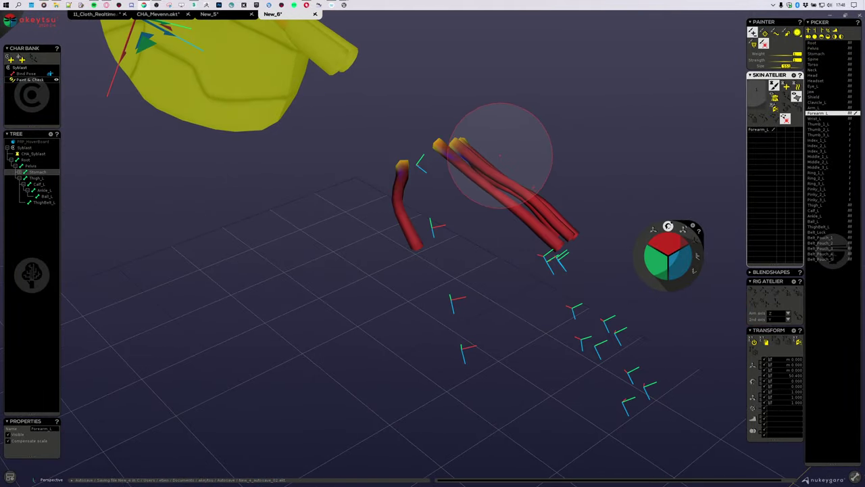
{"action": "left_click", "coordinate": [797, 99]}
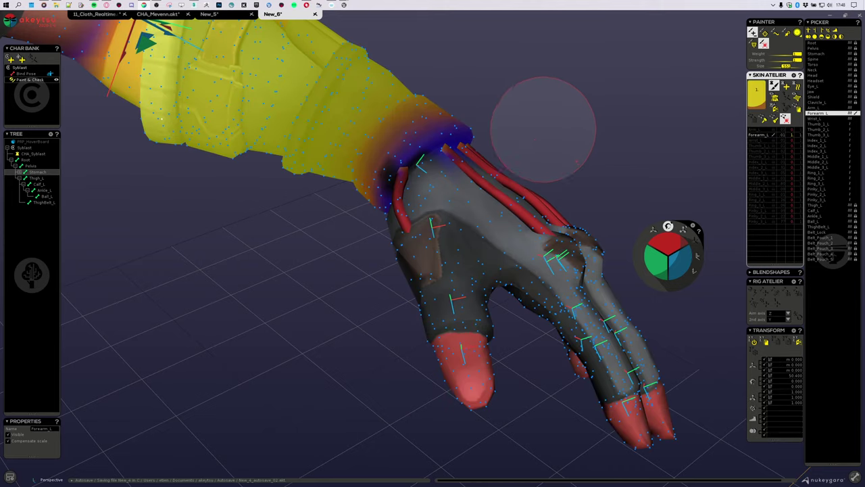
Select Wrist_L and rotate it to test how the hand, cuff and cables deform at the wrist
{"action": "mouse_move", "coordinate": [519, 138]}
{"action": "right_mouse_down"}
{"action": "mouse_move", "coordinate": [518, 130]}
{"action": "mouse_move", "coordinate": [538, 129]}
{"action": "mouse_move", "coordinate": [498, 101]}
{"action": "mouse_move", "coordinate": [441, 212]}
{"action": "mouse_move", "coordinate": [473, 169]}
{"action": "mouse_move", "coordinate": [469, 230]}
{"action": "mouse_move", "coordinate": [489, 242]}
{"action": "mouse_move", "coordinate": [469, 229]}
{"action": "mouse_move", "coordinate": [478, 199]}
{"action": "right_mouse_up"}
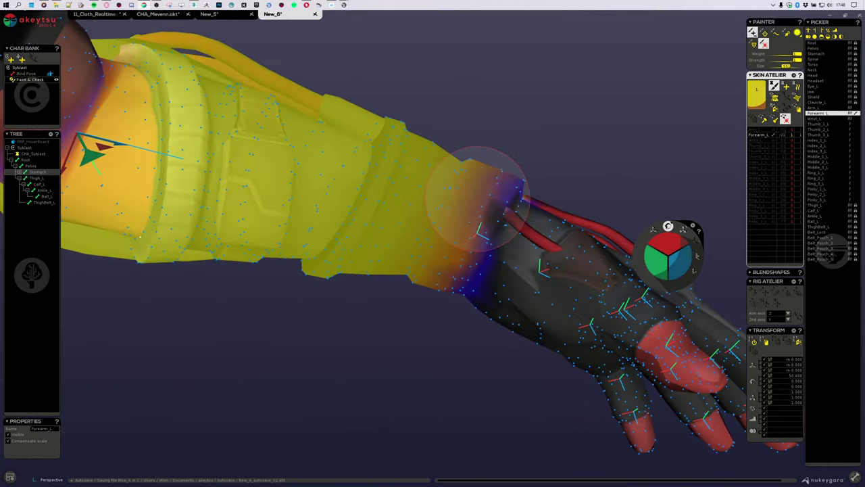
{"action": "left_click", "coordinate": [533, 201]}
{"action": "left_click_drag", "start_coordinate": [673, 242], "coordinate": [673, 225]}
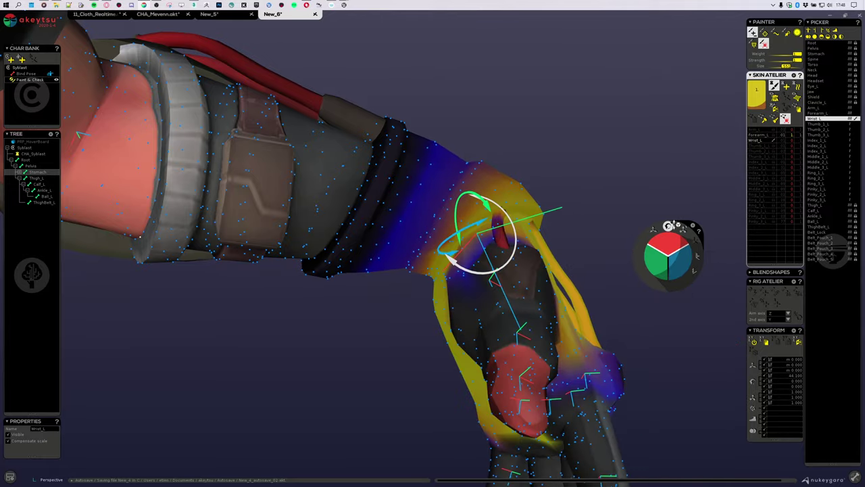
{"action": "middle_click_drag", "start_coordinate": [583, 180], "coordinate": [399, 211]}
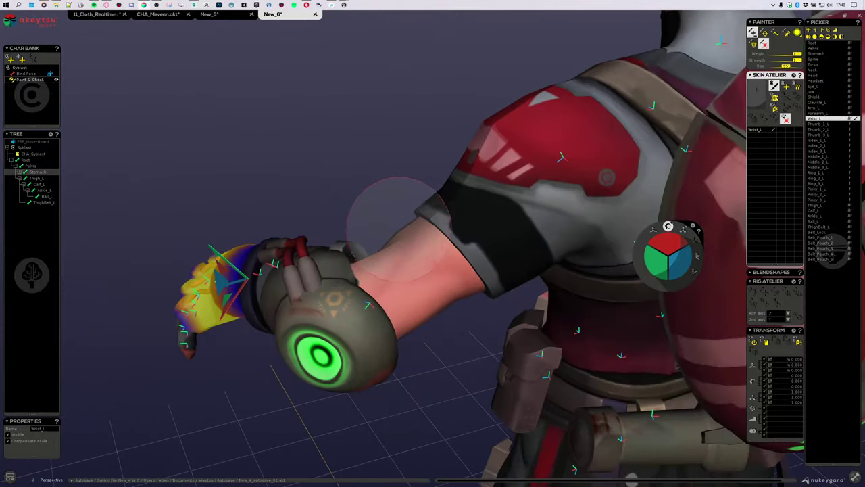
Select Forearm_L again and check its weights on the elbow pad, forearm and wrist
{"action": "middle_click_drag", "start_coordinate": [331, 314], "coordinate": [368, 328]}
{"action": "left_click", "coordinate": [446, 204]}
{"action": "middle_click_drag", "start_coordinate": [448, 204], "coordinate": [484, 236]}
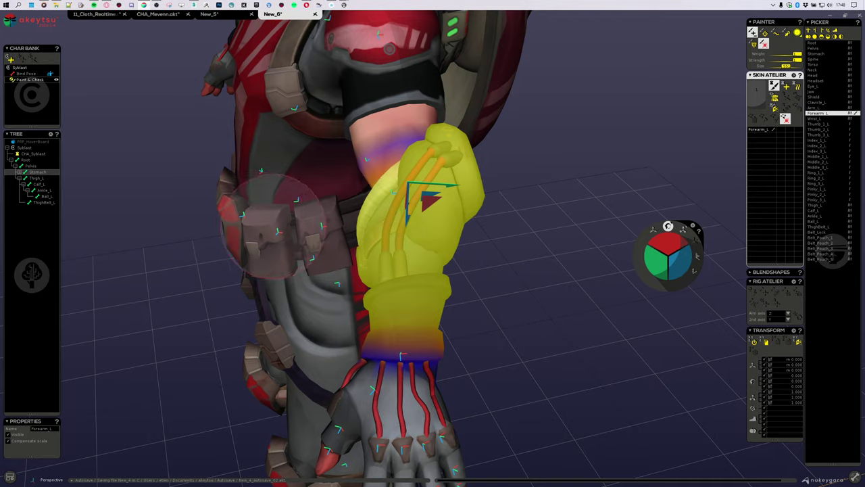
{"action": "scroll", "coordinate": [274, 226], "scroll_direction": "down", "scroll_amount": 5}
{"action": "middle_click_drag", "start_coordinate": [360, 277], "coordinate": [303, 303]}
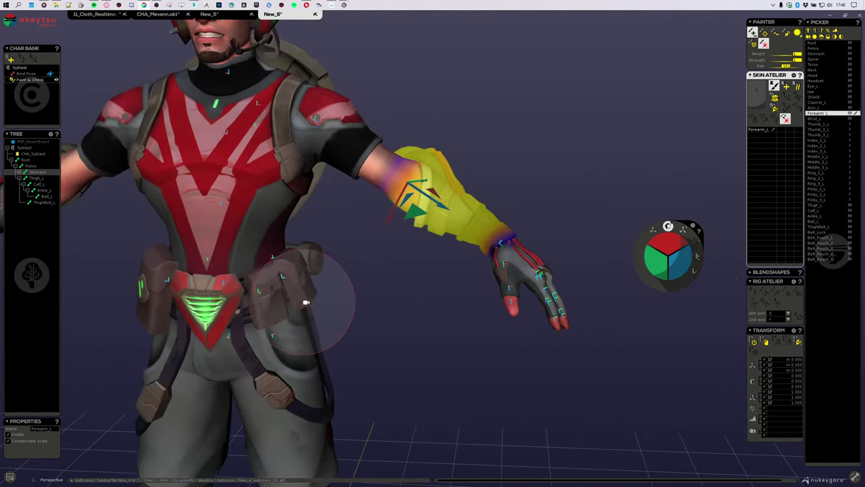
Select Arm_L and rotate it to raise the arm, checking its weights around the shoulder and armpit
{"action": "scroll", "coordinate": [303, 303], "scroll_direction": "up", "scroll_amount": 2}
{"action": "left_click", "coordinate": [404, 71]}
{"action": "scroll", "coordinate": [406, 279], "scroll_direction": "up", "scroll_amount": 2}
{"action": "middle_click_drag", "start_coordinate": [404, 72], "coordinate": [452, 320]}
{"action": "left_click_drag", "start_coordinate": [672, 241], "coordinate": [683, 256]}
{"action": "middle_click_drag", "start_coordinate": [513, 362], "coordinate": [487, 347]}
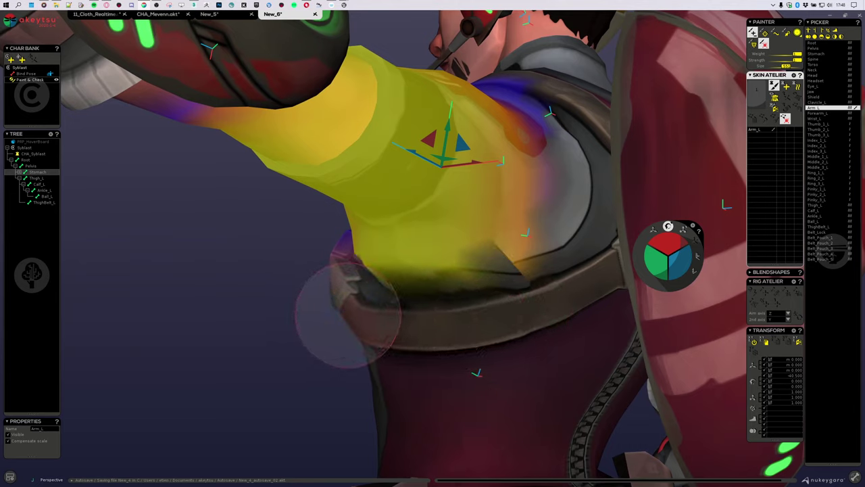
{"action": "middle_click_drag", "start_coordinate": [543, 312], "coordinate": [522, 287]}
{"action": "middle_click_drag", "start_coordinate": [463, 298], "coordinate": [452, 340]}
Select Spine and add its weight to the strap and the torso mesh below the left armpit
{"action": "key", "text": "Up"}
{"action": "middle_click_drag", "start_coordinate": [393, 230], "coordinate": [368, 265]}
{"action": "left_click", "coordinate": [389, 264]}
{"action": "middle_click_drag", "start_coordinate": [487, 282], "coordinate": [343, 250]}
{"action": "scroll", "coordinate": [370, 271], "scroll_direction": "up", "scroll_amount": 2}
{"action": "scroll", "coordinate": [343, 255], "scroll_direction": "up", "scroll_amount": 1}
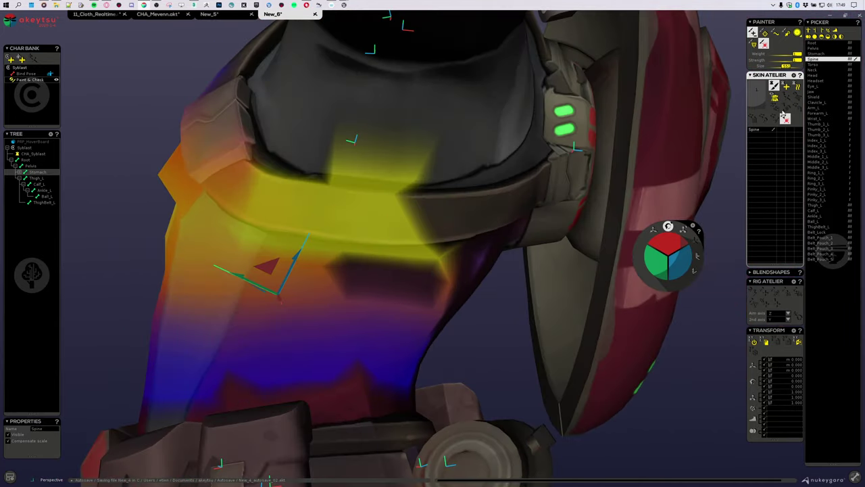
Smooth the Spine weights across the strap, the side of the torso and the left armpit
{"action": "scroll", "coordinate": [430, 280], "scroll_direction": "up", "scroll_amount": 5}
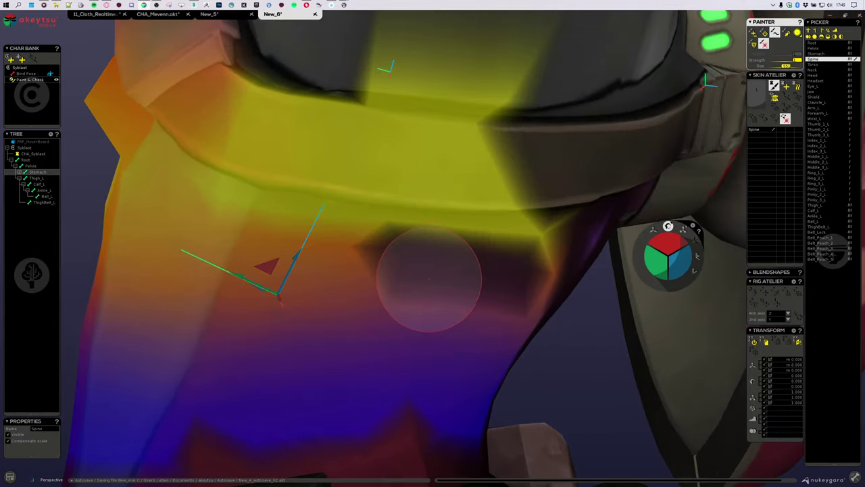
{"action": "middle_click_drag", "start_coordinate": [429, 280], "coordinate": [388, 274]}
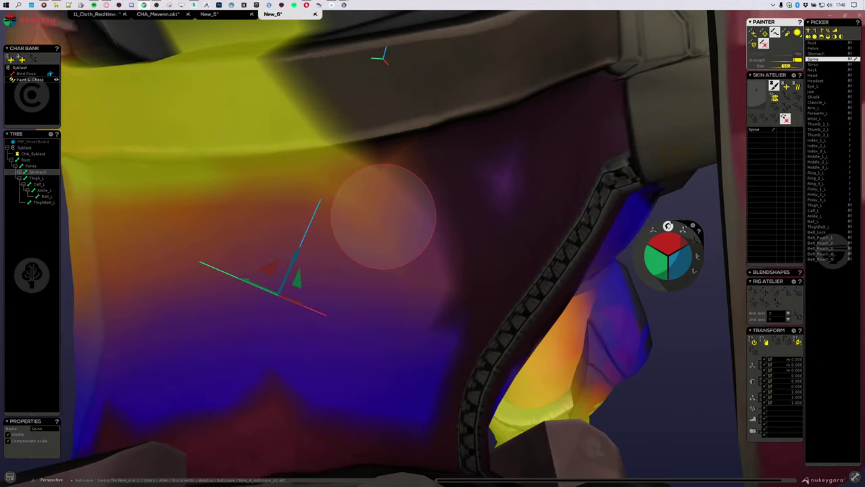
{"action": "middle_click_drag", "start_coordinate": [342, 182], "coordinate": [511, 236]}
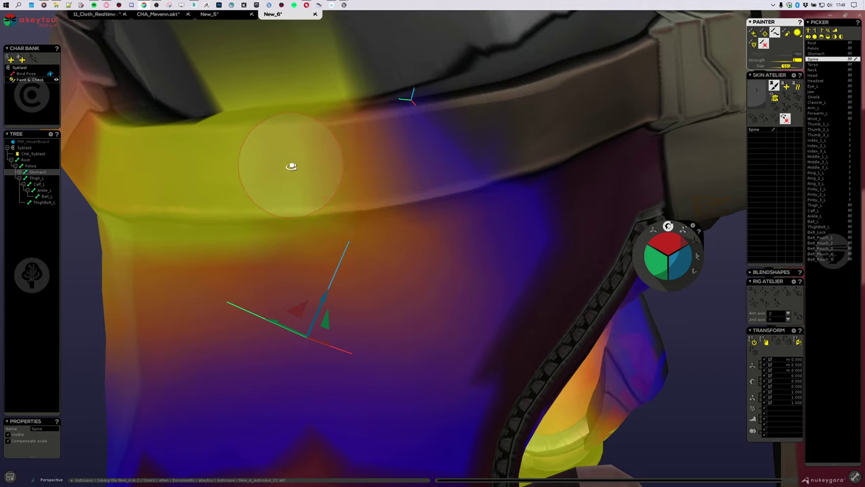
{"action": "middle_click_drag", "start_coordinate": [290, 164], "coordinate": [332, 174]}
{"action": "left_click_drag", "start_coordinate": [512, 197], "coordinate": [238, 183]}
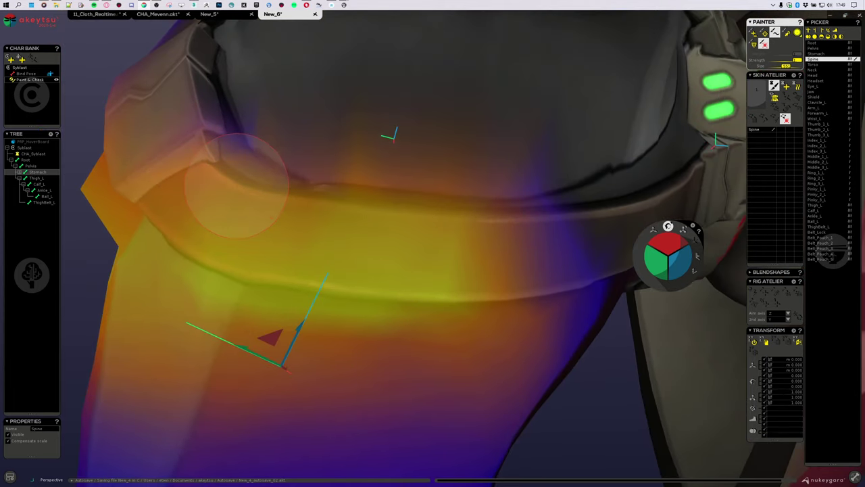
{"action": "mouse_move", "coordinate": [512, 173]}
{"action": "middle_mouse_down"}
{"action": "mouse_move", "coordinate": [396, 168]}
{"action": "mouse_move", "coordinate": [351, 255]}
{"action": "mouse_move", "coordinate": [405, 286]}
{"action": "mouse_move", "coordinate": [288, 283]}
{"action": "middle_mouse_up"}
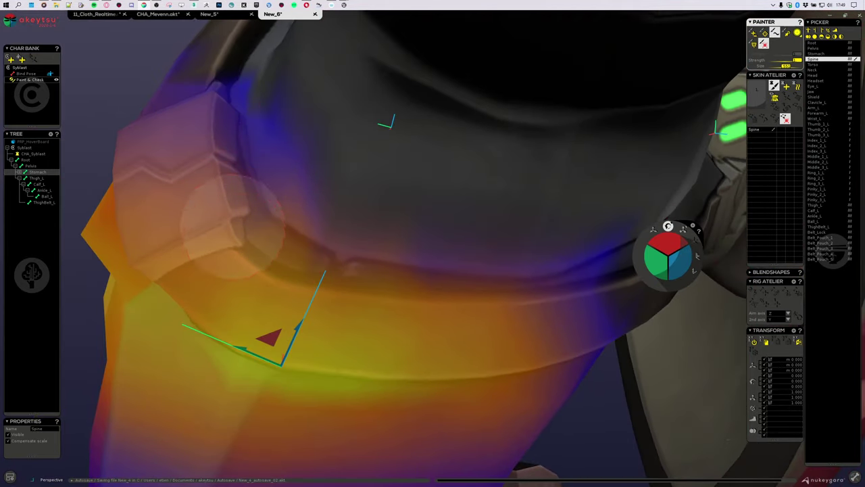
Select Arm_L and smooth its weights where the underside of the sleeve meets the armpit and strap
{"action": "scroll", "coordinate": [519, 278], "scroll_direction": "down", "scroll_amount": 3}
{"action": "middle_click_drag", "start_coordinate": [351, 247], "coordinate": [483, 189]}
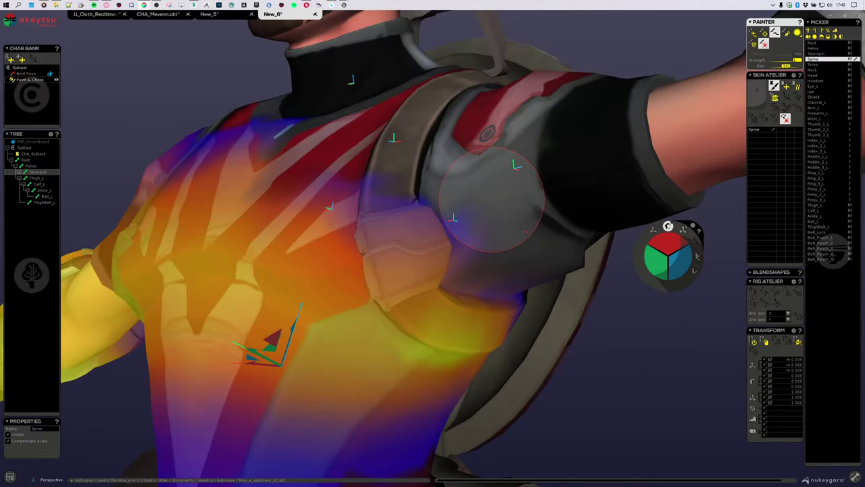
{"action": "left_click", "coordinate": [495, 183]}
{"action": "mouse_move", "coordinate": [488, 240]}
{"action": "middle_mouse_down"}
{"action": "mouse_move", "coordinate": [417, 269]}
{"action": "mouse_move", "coordinate": [529, 315]}
{"action": "mouse_move", "coordinate": [390, 250]}
{"action": "middle_mouse_up"}
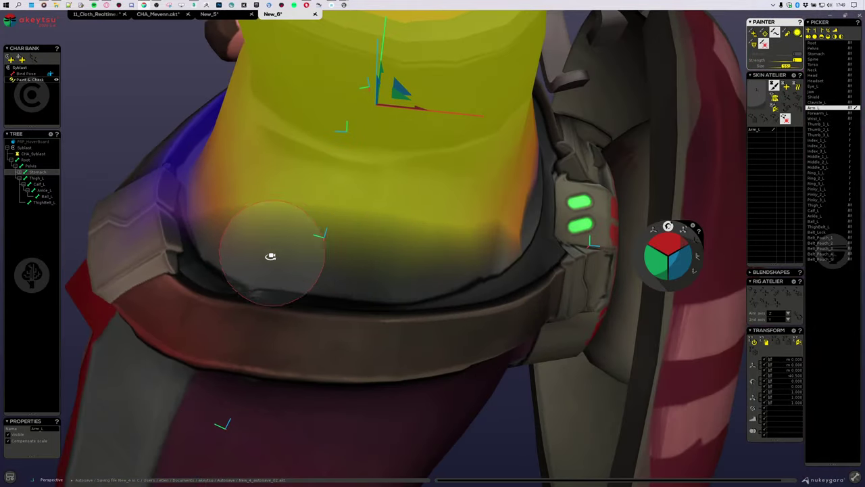
{"action": "middle_click_drag", "start_coordinate": [270, 255], "coordinate": [251, 268]}
{"action": "left_click_drag", "start_coordinate": [206, 250], "coordinate": [342, 268]}
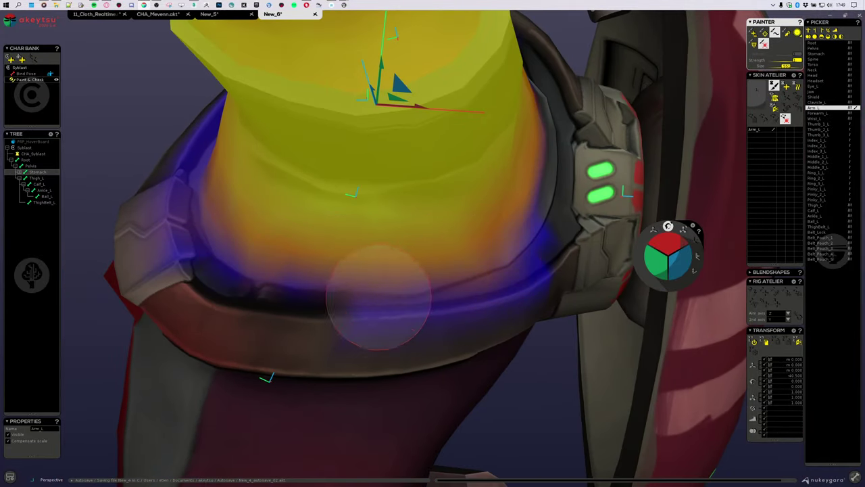
{"action": "mouse_move", "coordinate": [498, 257]}
{"action": "middle_mouse_down"}
{"action": "mouse_move", "coordinate": [459, 263]}
{"action": "mouse_move", "coordinate": [415, 250]}
{"action": "mouse_move", "coordinate": [556, 245]}
{"action": "mouse_move", "coordinate": [517, 232]}
{"action": "mouse_move", "coordinate": [477, 250]}
{"action": "mouse_move", "coordinate": [466, 362]}
{"action": "mouse_move", "coordinate": [445, 318]}
{"action": "mouse_move", "coordinate": [487, 145]}
{"action": "mouse_move", "coordinate": [444, 251]}
{"action": "mouse_move", "coordinate": [422, 229]}
{"action": "middle_mouse_up"}
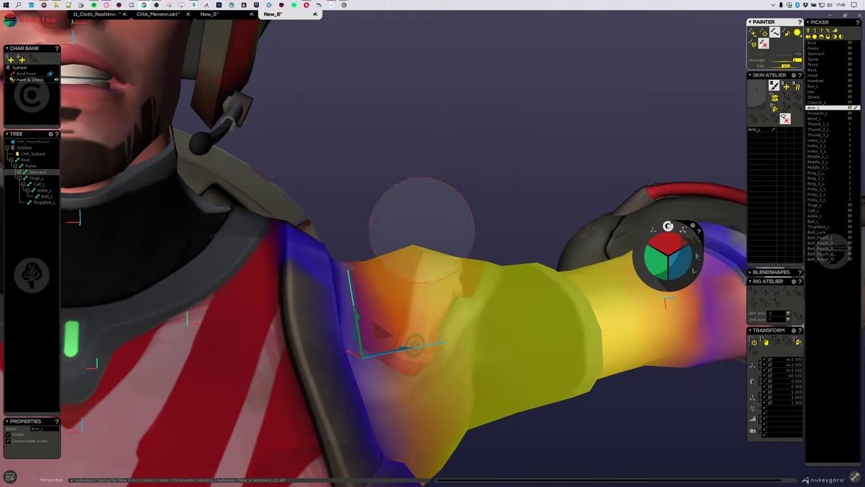
Rotate Arm_L to lower the arm and examine its weights on top of the shoulder
{"action": "middle_click_drag", "start_coordinate": [481, 251], "coordinate": [554, 260]}
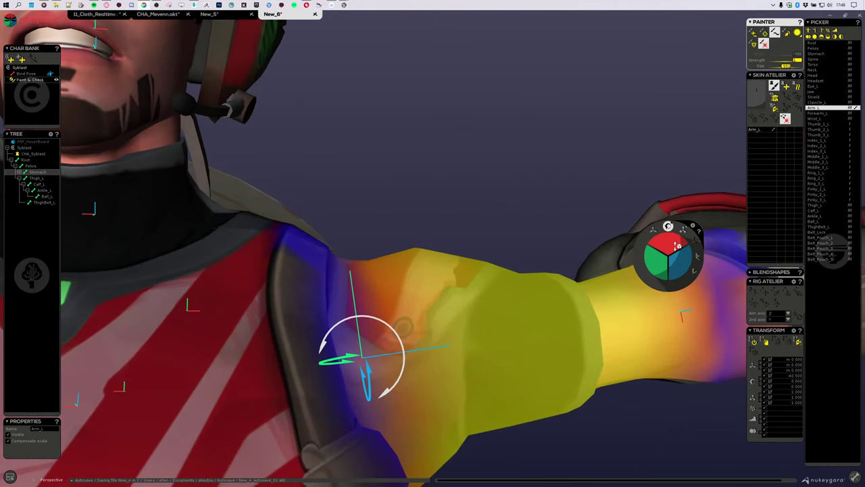
{"action": "left_click_drag", "start_coordinate": [676, 246], "coordinate": [668, 226]}
{"action": "scroll", "coordinate": [404, 310], "scroll_direction": "up", "scroll_amount": 4}
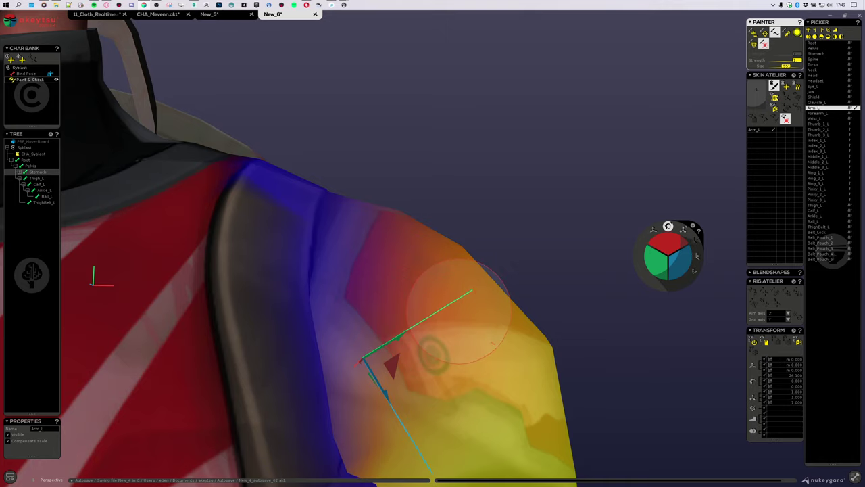
{"action": "mouse_move", "coordinate": [464, 282]}
{"action": "middle_mouse_down"}
{"action": "mouse_move", "coordinate": [491, 287]}
{"action": "mouse_move", "coordinate": [483, 281]}
{"action": "middle_mouse_up"}
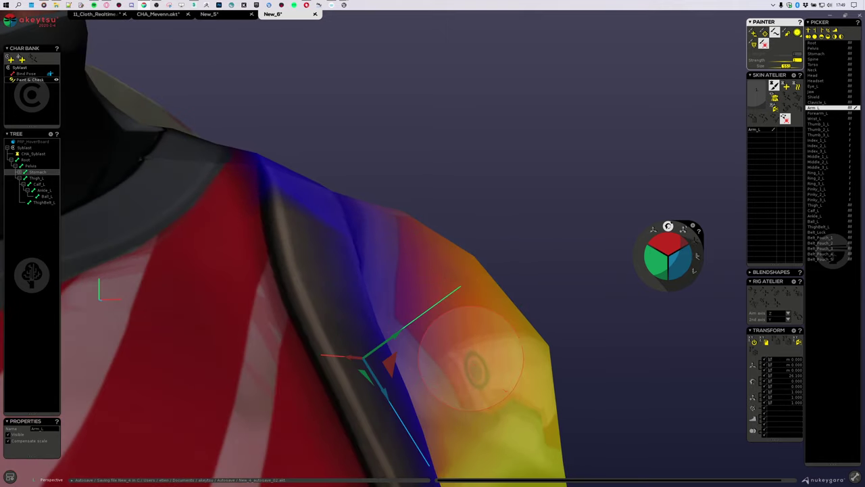
Use the add brush to paint Arm_L weight onto the front and top of the left shoulder cap
{"action": "left_click", "coordinate": [753, 33]}
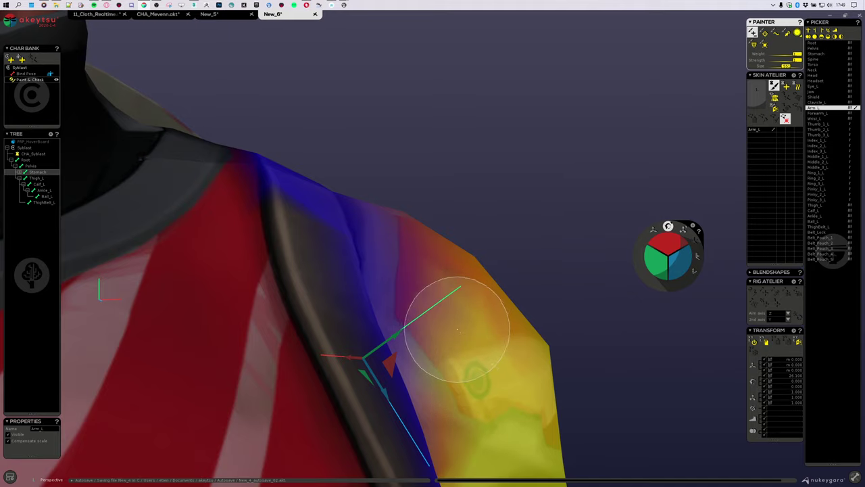
{"action": "left_click_drag", "start_coordinate": [457, 329], "coordinate": [445, 294]}
{"action": "mouse_move", "coordinate": [525, 331]}
{"action": "left_mouse_down"}
{"action": "mouse_move", "coordinate": [464, 255]}
{"action": "mouse_move", "coordinate": [452, 223]}
{"action": "mouse_move", "coordinate": [504, 294]}
{"action": "mouse_move", "coordinate": [501, 391]}
{"action": "left_mouse_up"}
{"action": "mouse_move", "coordinate": [569, 370]}
{"action": "middle_mouse_down"}
{"action": "mouse_move", "coordinate": [413, 373]}
{"action": "mouse_move", "coordinate": [373, 409]}
{"action": "mouse_move", "coordinate": [398, 410]}
{"action": "middle_mouse_up"}
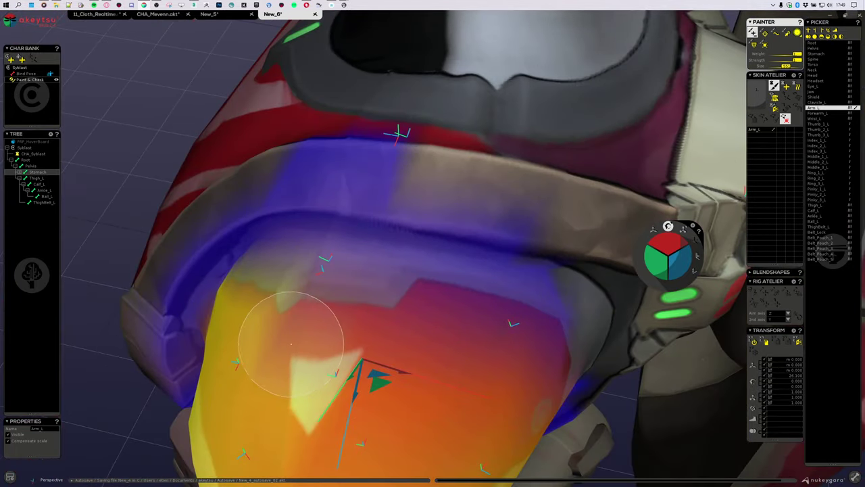
{"action": "mouse_move", "coordinate": [290, 344]}
{"action": "left_mouse_down"}
{"action": "mouse_move", "coordinate": [351, 328]}
{"action": "mouse_move", "coordinate": [312, 326]}
{"action": "left_mouse_up"}
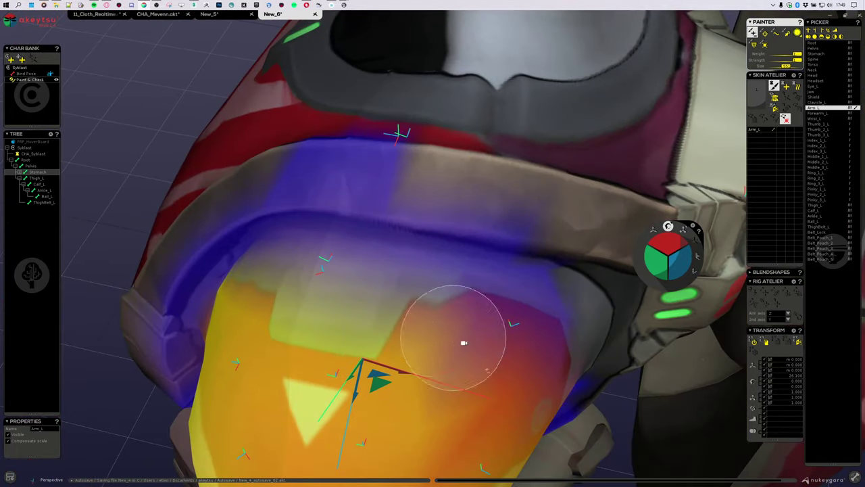
{"action": "left_click_drag", "start_coordinate": [464, 338], "coordinate": [428, 344], "text": "alt"}
{"action": "mouse_move", "coordinate": [477, 382]}
{"action": "left_mouse_down", "text": "alt"}
{"action": "mouse_move", "coordinate": [445, 380]}
{"action": "mouse_move", "coordinate": [411, 181]}
{"action": "left_mouse_up", "text": "alt"}
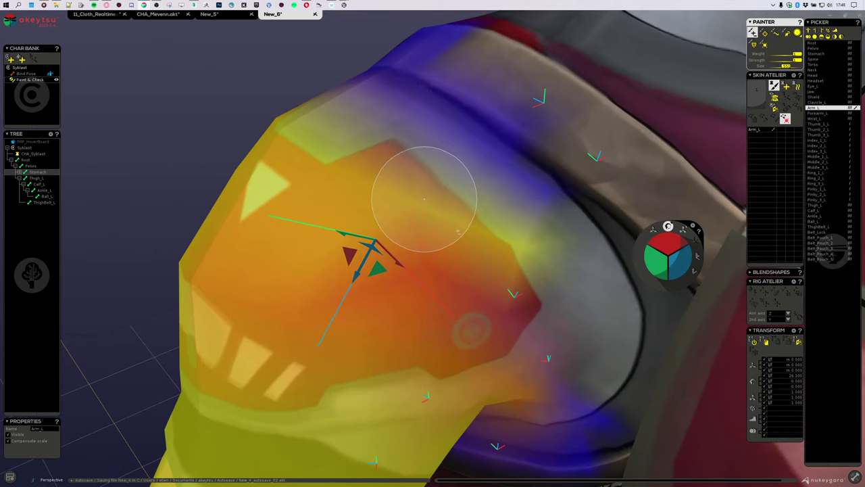
Show the wireframe and fill the rest of the shoulder cap and upper sleeve with Arm_L weight
{"action": "key", "text": "4"}
{"action": "key", "text": "w"}
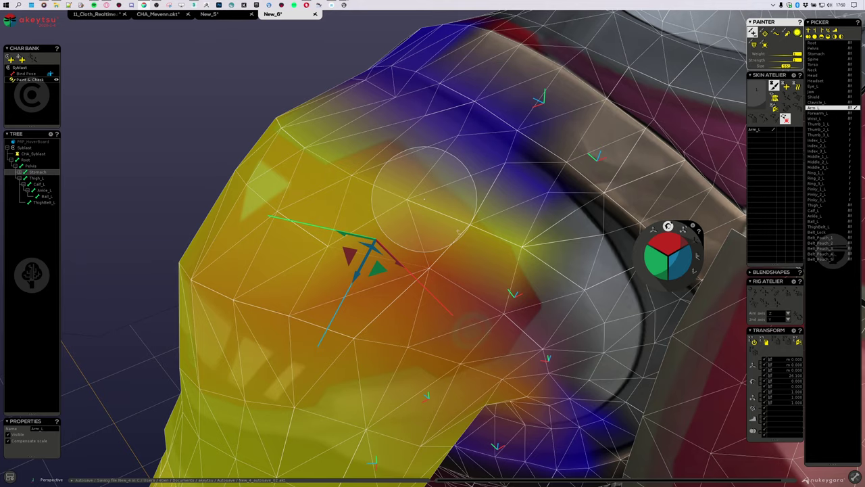
{"action": "mouse_move", "coordinate": [424, 199]}
{"action": "left_mouse_down", "text": "alt"}
{"action": "mouse_move", "coordinate": [429, 217]}
{"action": "mouse_move", "coordinate": [456, 239]}
{"action": "left_mouse_up", "text": "alt"}
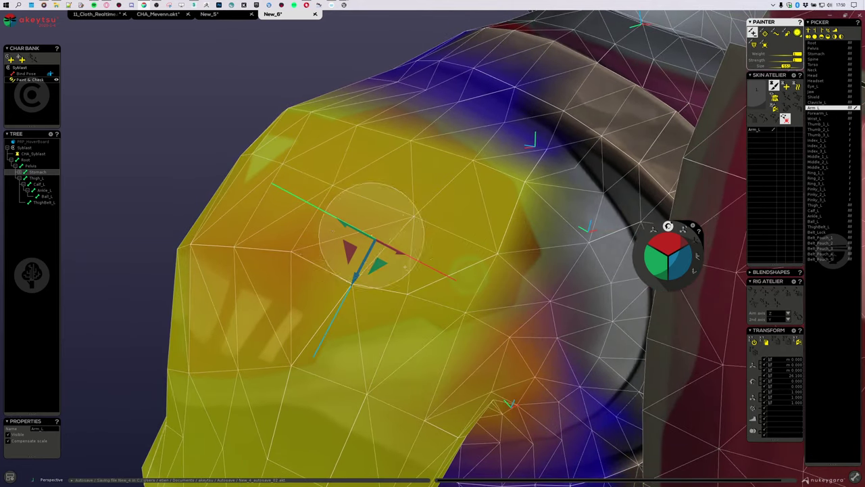
{"action": "left_click_drag", "start_coordinate": [443, 317], "coordinate": [465, 239], "text": "alt"}
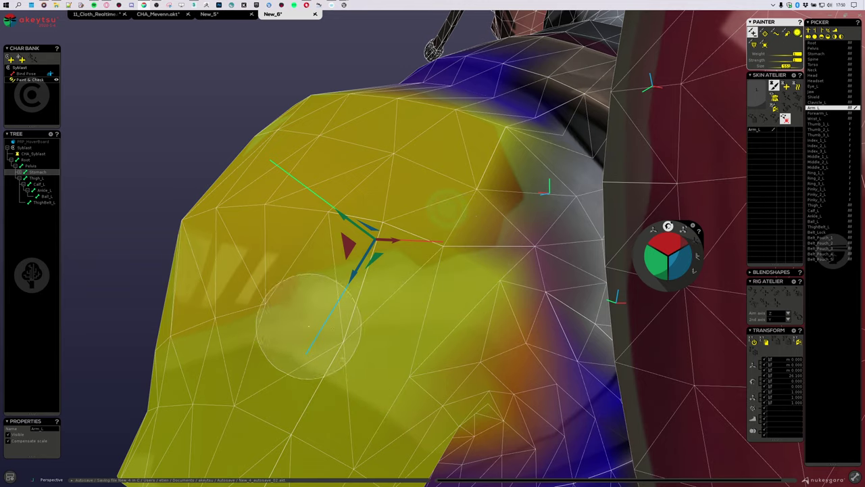
{"action": "mouse_move", "coordinate": [183, 332]}
{"action": "left_mouse_down", "text": "alt"}
{"action": "mouse_move", "coordinate": [315, 309]}
{"action": "mouse_move", "coordinate": [445, 313]}
{"action": "left_mouse_up", "text": "alt"}
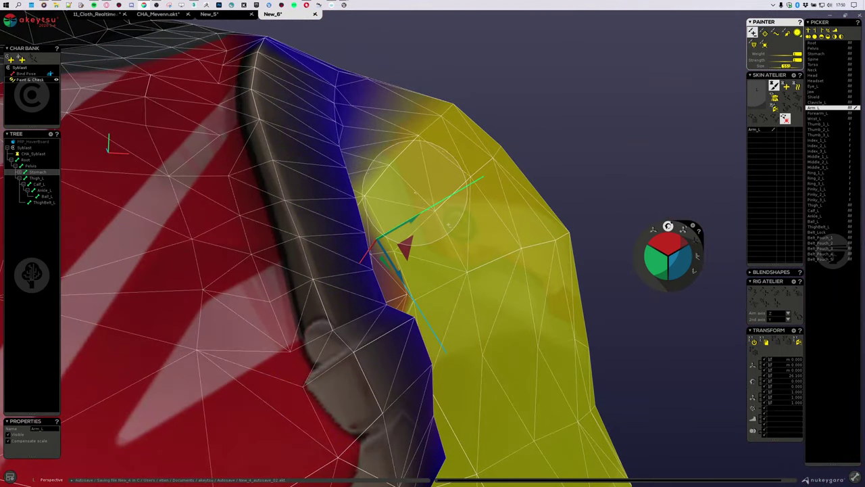
{"action": "mouse_move", "coordinate": [415, 192]}
{"action": "left_mouse_down", "text": "alt"}
{"action": "mouse_move", "coordinate": [525, 207]}
{"action": "mouse_move", "coordinate": [406, 261]}
{"action": "mouse_move", "coordinate": [315, 208]}
{"action": "mouse_move", "coordinate": [340, 206]}
{"action": "left_mouse_up", "text": "alt"}
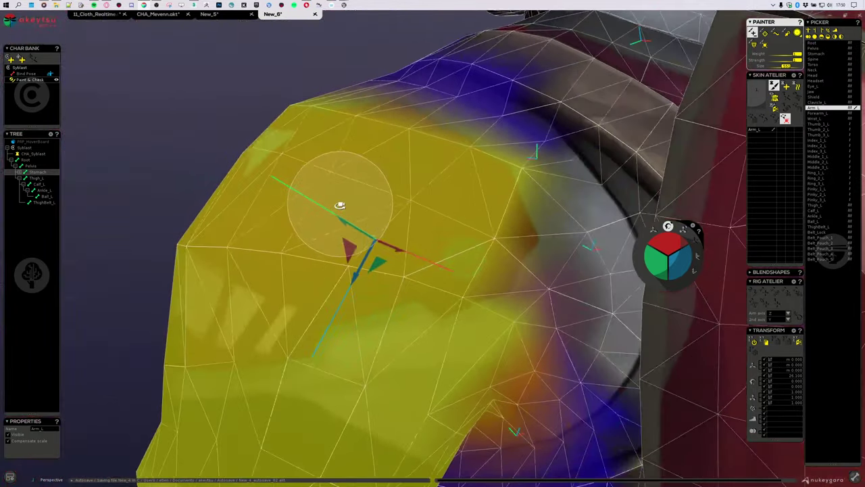
Remove Arm_L weight from the shoulder strap and its buckle, around the front, top and underarm
{"action": "left_click_drag", "start_coordinate": [477, 225], "coordinate": [292, 214], "text": "alt"}
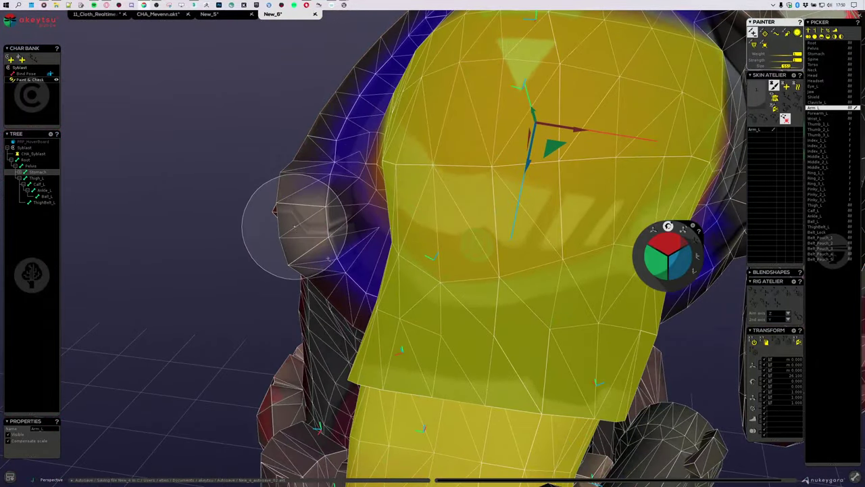
{"action": "left_click_drag", "start_coordinate": [295, 156], "coordinate": [292, 237], "text": "alt"}
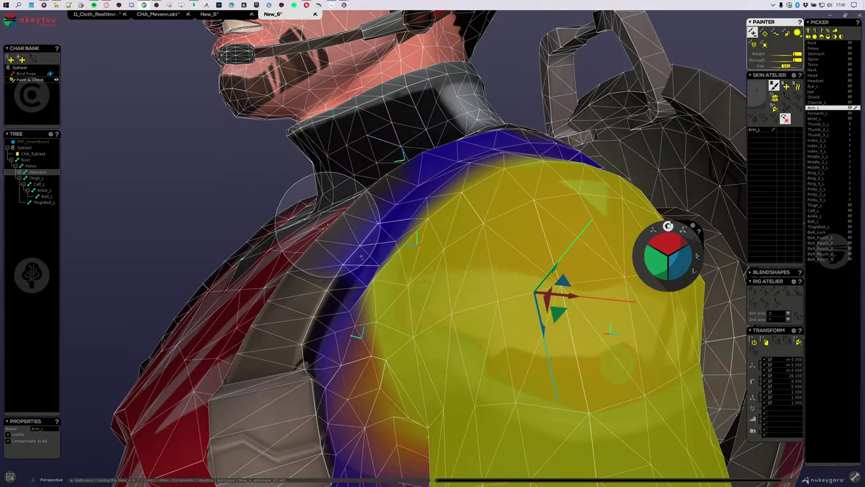
{"action": "left_click_drag", "start_coordinate": [418, 134], "coordinate": [379, 138], "text": "alt"}
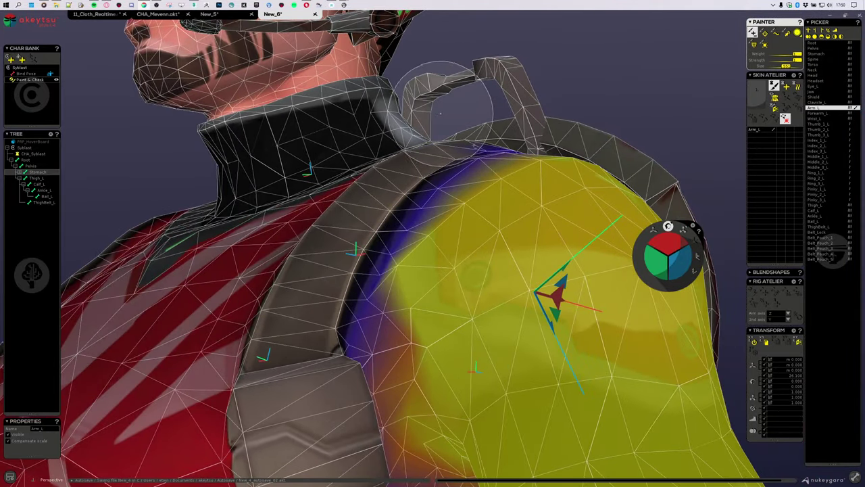
{"action": "left_click_drag", "start_coordinate": [440, 113], "coordinate": [315, 244], "text": "alt"}
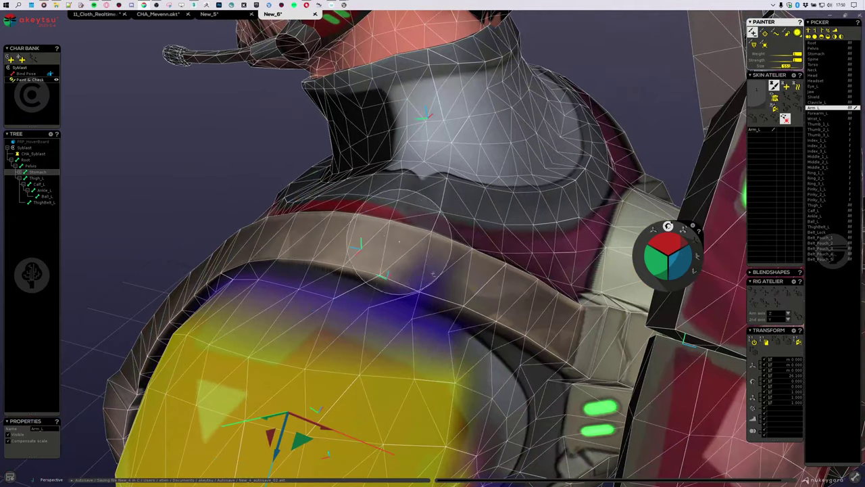
{"action": "left_click_drag", "start_coordinate": [518, 293], "coordinate": [468, 308], "text": "alt"}
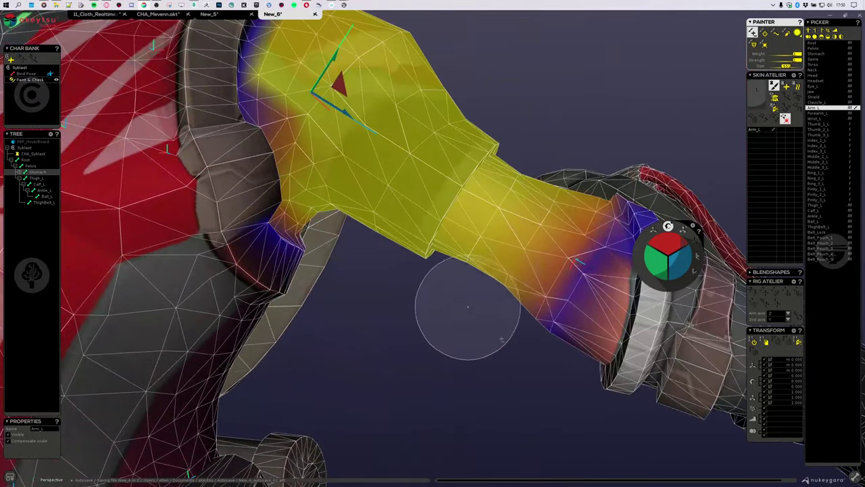
{"action": "left_click_drag", "start_coordinate": [284, 299], "coordinate": [201, 282], "text": "alt"}
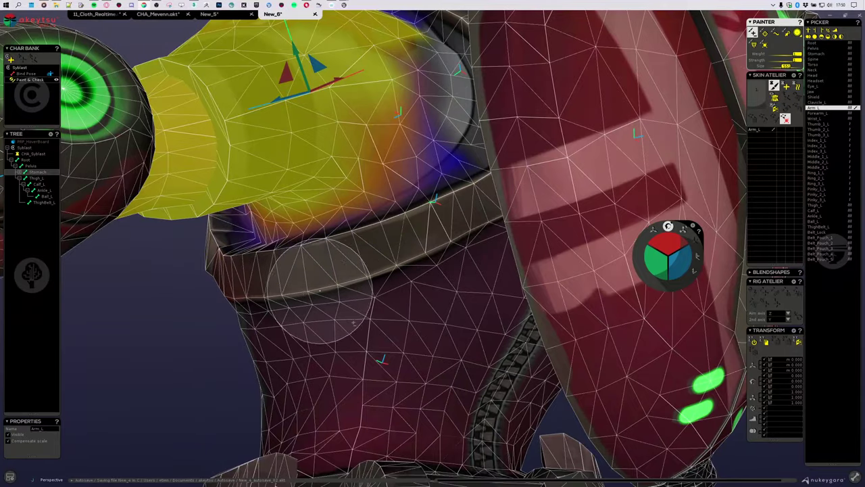
Rotate Arm_L to raise and swing the arm, checking how the shoulder and armpit deform
{"action": "left_click_drag", "start_coordinate": [319, 291], "coordinate": [386, 298], "text": "alt"}
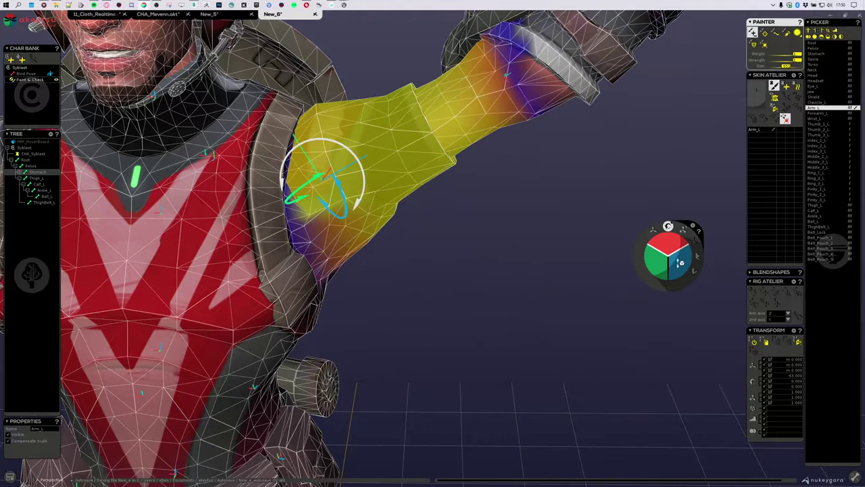
{"action": "left_click_drag", "start_coordinate": [519, 323], "coordinate": [460, 259], "text": "alt"}
{"action": "scroll", "coordinate": [469, 309], "scroll_direction": "up", "scroll_amount": 4}
{"action": "left_click_drag", "start_coordinate": [469, 309], "coordinate": [496, 331], "text": "alt"}
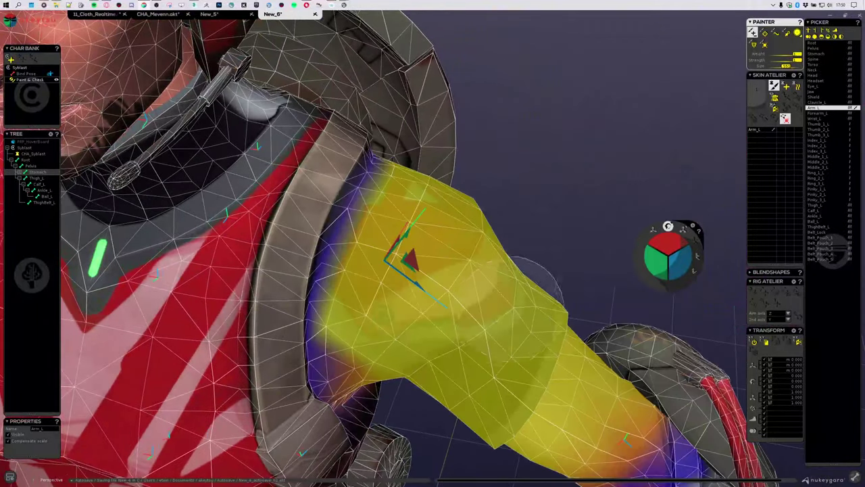
Select Clavicle_L and rotate it, checking its weights around the shoulder, armpit and upper back
{"action": "key", "text": "Up"}
{"action": "left_click_drag", "start_coordinate": [443, 203], "coordinate": [584, 230], "text": "alt"}
{"action": "scroll", "coordinate": [518, 195], "scroll_direction": "down", "scroll_amount": 3}
{"action": "left_click_drag", "start_coordinate": [666, 240], "coordinate": [688, 257]}
{"action": "left_click_drag", "start_coordinate": [589, 270], "coordinate": [397, 288], "text": "alt"}
{"action": "scroll", "coordinate": [332, 305], "scroll_direction": "up", "scroll_amount": 4}
{"action": "mouse_move", "coordinate": [444, 187]}
{"action": "left_mouse_down", "text": "alt"}
{"action": "mouse_move", "coordinate": [531, 129]}
{"action": "mouse_move", "coordinate": [533, 198]}
{"action": "mouse_move", "coordinate": [487, 212]}
{"action": "mouse_move", "coordinate": [219, 154]}
{"action": "left_mouse_up", "text": "alt"}
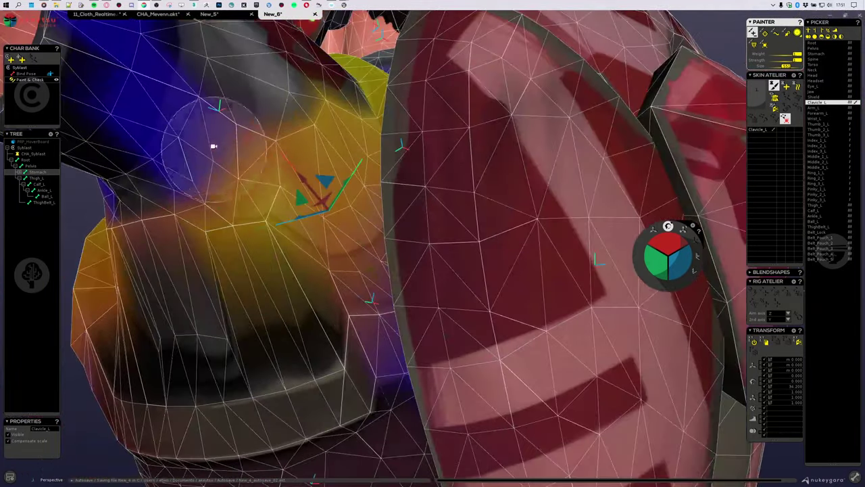
Remove Clavicle_L weight from the underside of the sleeve and the armpit, working around to the front and back of the shoulder
{"action": "middle_click_drag", "start_coordinate": [220, 154], "coordinate": [330, 212], "text": "alt"}
{"action": "mouse_move", "coordinate": [271, 118]}
{"action": "left_mouse_down", "text": "ctrl"}
{"action": "mouse_move", "coordinate": [323, 210]}
{"action": "mouse_move", "coordinate": [310, 196]}
{"action": "left_mouse_up", "text": "ctrl"}
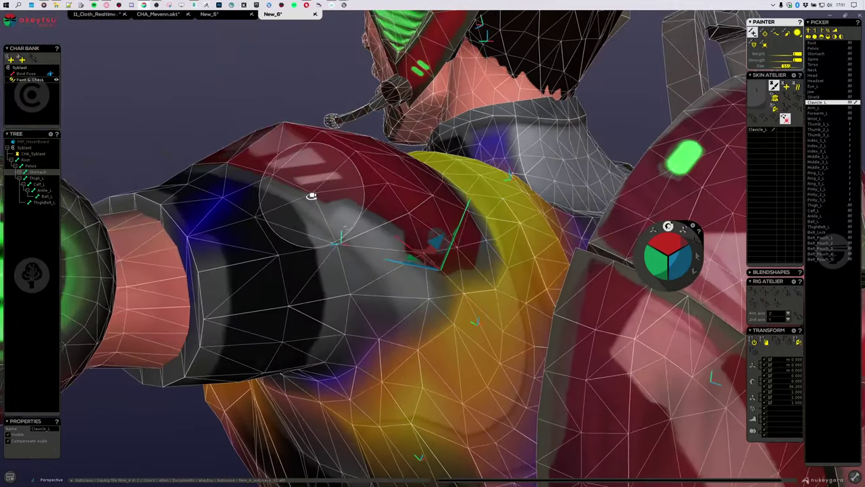
{"action": "left_click_drag", "start_coordinate": [208, 291], "coordinate": [203, 204], "text": "ctrl"}
{"action": "mouse_move", "coordinate": [188, 238]}
{"action": "left_mouse_down", "text": "alt"}
{"action": "mouse_move", "coordinate": [232, 251]}
{"action": "mouse_move", "coordinate": [436, 261]}
{"action": "mouse_move", "coordinate": [392, 223]}
{"action": "mouse_move", "coordinate": [430, 248]}
{"action": "left_mouse_up", "text": "alt"}
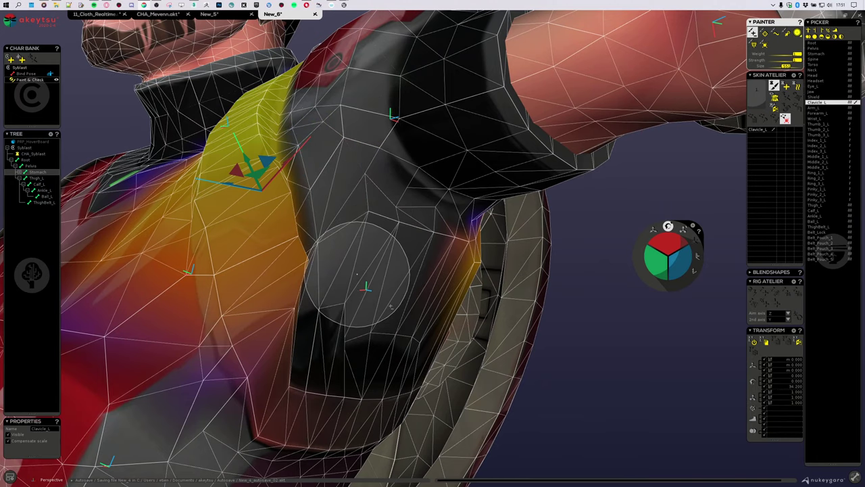
{"action": "left_click_drag", "start_coordinate": [406, 259], "coordinate": [222, 242], "text": "alt"}
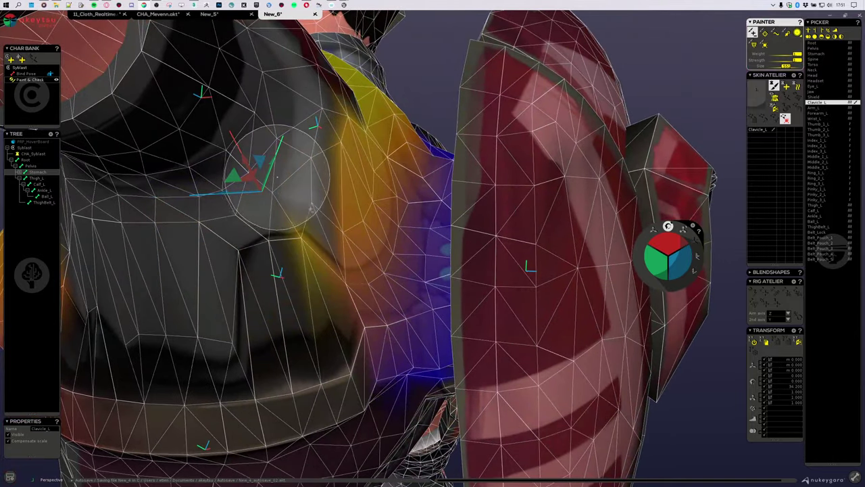
{"action": "mouse_move", "coordinate": [274, 249]}
{"action": "left_mouse_down", "text": "alt"}
{"action": "mouse_move", "coordinate": [324, 212]}
{"action": "mouse_move", "coordinate": [412, 251]}
{"action": "left_mouse_up", "text": "alt"}
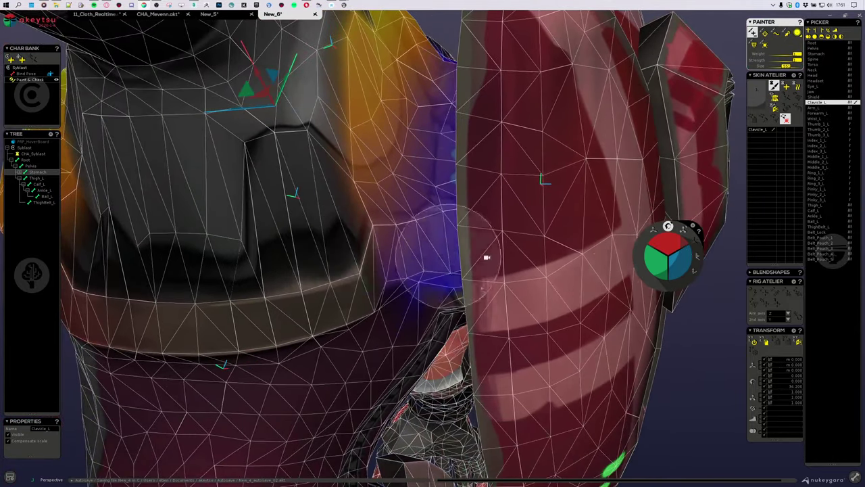
Switch to the smooth brush and soften the Clavicle_L weights behind the shoulder and along the edges of the underarm
{"action": "left_click", "coordinate": [775, 32]}
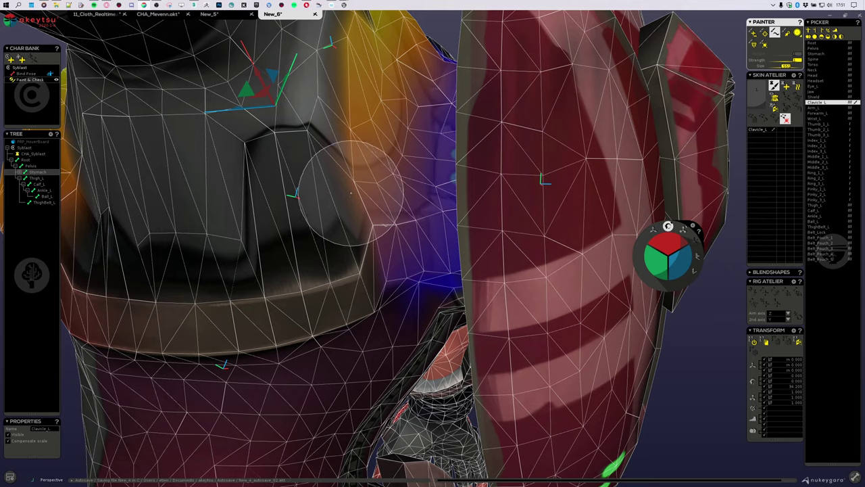
{"action": "mouse_move", "coordinate": [358, 211]}
{"action": "left_mouse_down"}
{"action": "mouse_move", "coordinate": [336, 290]}
{"action": "mouse_move", "coordinate": [318, 218]}
{"action": "mouse_move", "coordinate": [324, 223]}
{"action": "mouse_move", "coordinate": [295, 267]}
{"action": "mouse_move", "coordinate": [346, 200]}
{"action": "left_mouse_up"}
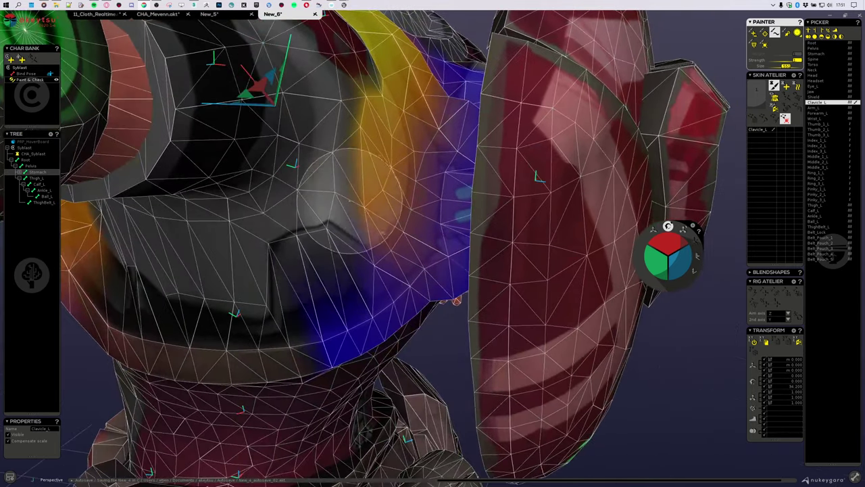
{"action": "scroll", "coordinate": [348, 200], "scroll_direction": "up", "scroll_amount": 5}
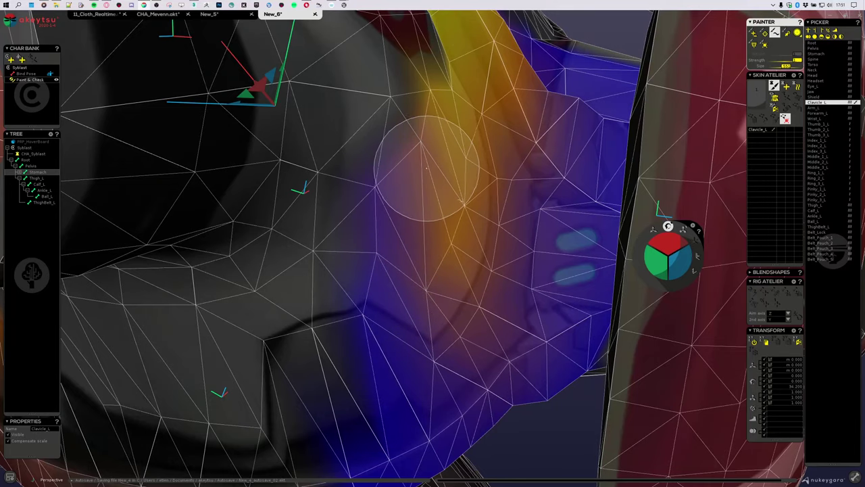
{"action": "mouse_move", "coordinate": [415, 183]}
{"action": "left_mouse_down", "text": "alt"}
{"action": "mouse_move", "coordinate": [421, 178]}
{"action": "mouse_move", "coordinate": [300, 283]}
{"action": "left_mouse_up", "text": "alt"}
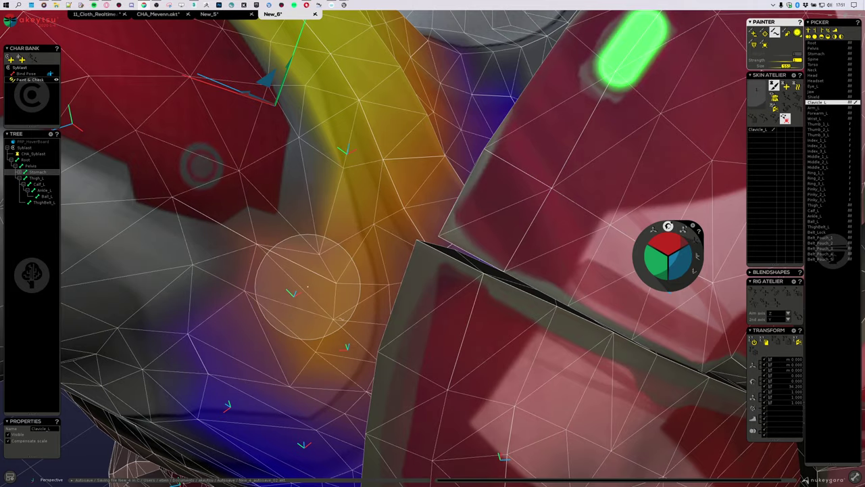
{"action": "mouse_move", "coordinate": [269, 312]}
{"action": "left_mouse_down", "text": "alt"}
{"action": "mouse_move", "coordinate": [296, 280]}
{"action": "mouse_move", "coordinate": [400, 261]}
{"action": "mouse_move", "coordinate": [381, 309]}
{"action": "mouse_move", "coordinate": [203, 276]}
{"action": "mouse_move", "coordinate": [183, 203]}
{"action": "mouse_move", "coordinate": [173, 257]}
{"action": "mouse_move", "coordinate": [244, 298]}
{"action": "mouse_move", "coordinate": [193, 251]}
{"action": "mouse_move", "coordinate": [263, 318]}
{"action": "left_mouse_up", "text": "alt"}
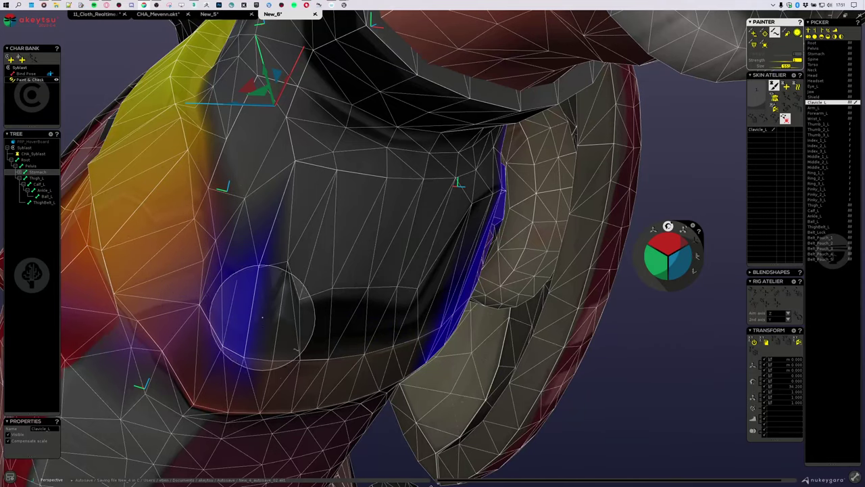
Check the Spine influence below the armpit, and smooth the Arm_L weights across the lower underarm
{"action": "right_click", "coordinate": [280, 321]}
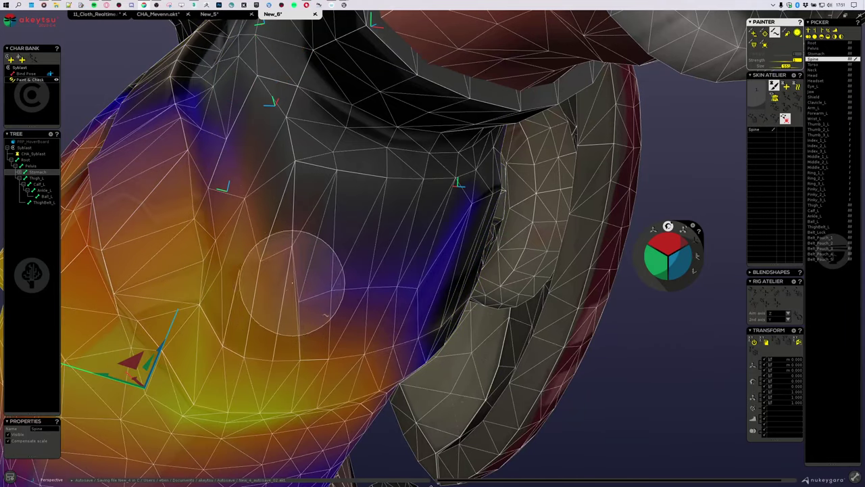
{"action": "left_click", "coordinate": [327, 169], "text": "ctrl"}
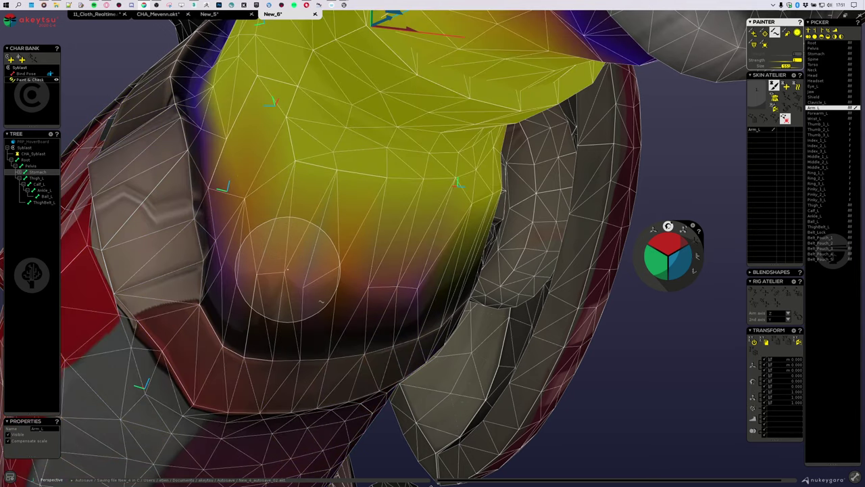
{"action": "middle_click_drag", "start_coordinate": [362, 284], "coordinate": [332, 281]}
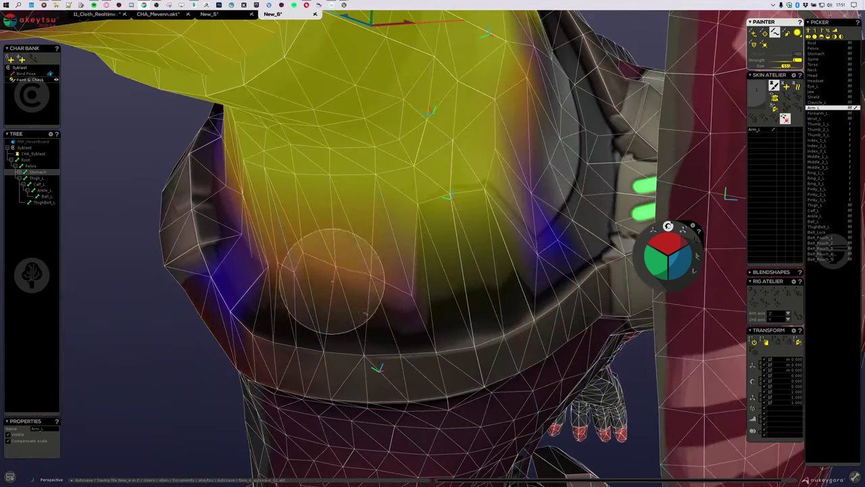
{"action": "mouse_move", "coordinate": [293, 263]}
{"action": "left_mouse_down"}
{"action": "mouse_move", "coordinate": [376, 251]}
{"action": "mouse_move", "coordinate": [448, 193]}
{"action": "mouse_move", "coordinate": [465, 203]}
{"action": "mouse_move", "coordinate": [437, 261]}
{"action": "mouse_move", "coordinate": [469, 261]}
{"action": "mouse_move", "coordinate": [415, 280]}
{"action": "mouse_move", "coordinate": [481, 272]}
{"action": "mouse_move", "coordinate": [394, 309]}
{"action": "mouse_move", "coordinate": [352, 302]}
{"action": "left_mouse_up"}
Select Torso and switch back to the weight paint brush for the underarm area
{"action": "left_click", "coordinate": [464, 290], "text": "ctrl"}
{"action": "scroll", "coordinate": [460, 265], "scroll_direction": "down", "scroll_amount": 5}
{"action": "middle_click_drag", "start_coordinate": [353, 300], "coordinate": [280, 266]}
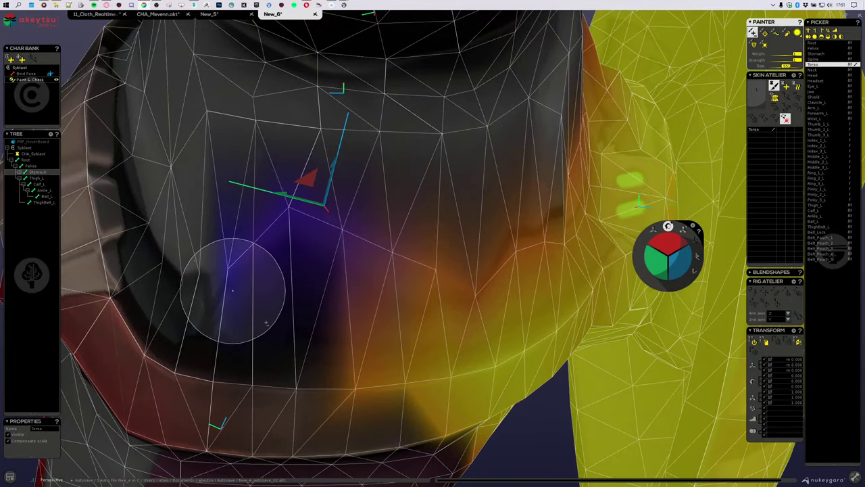
Paint Torso influence onto the character's flank beneath the left armpit
{"action": "left_click_drag", "start_coordinate": [233, 290], "coordinate": [275, 226]}
{"action": "mouse_move", "coordinate": [338, 248]}
{"action": "middle_mouse_down"}
{"action": "mouse_move", "coordinate": [303, 334]}
{"action": "mouse_move", "coordinate": [207, 347]}
{"action": "middle_mouse_up"}
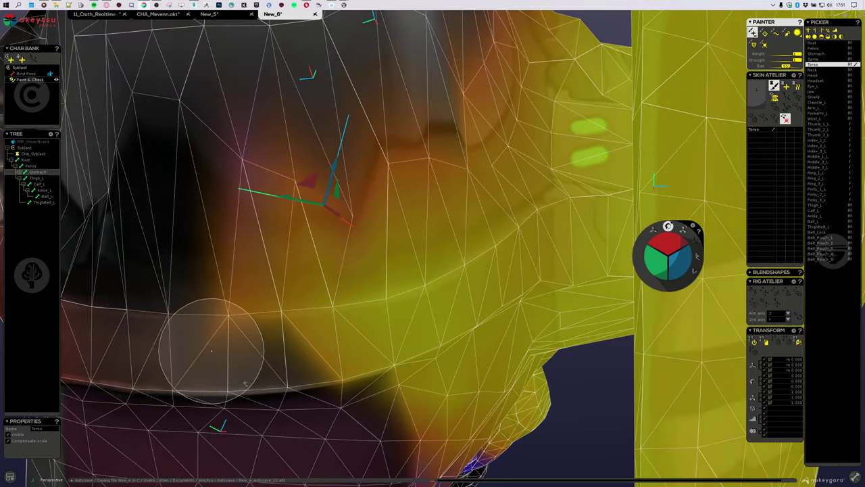
{"action": "mouse_move", "coordinate": [324, 271]}
{"action": "middle_mouse_down"}
{"action": "mouse_move", "coordinate": [429, 195]}
{"action": "mouse_move", "coordinate": [498, 204]}
{"action": "mouse_move", "coordinate": [340, 199]}
{"action": "middle_mouse_up"}
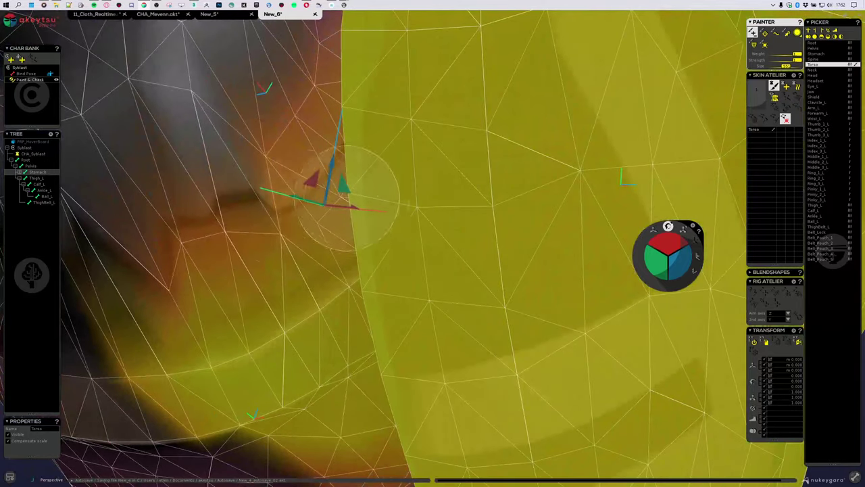
Select the Arm_L influence and smooth its weights across the flank below the left armpit
{"action": "middle_click_drag", "start_coordinate": [223, 202], "coordinate": [384, 258]}
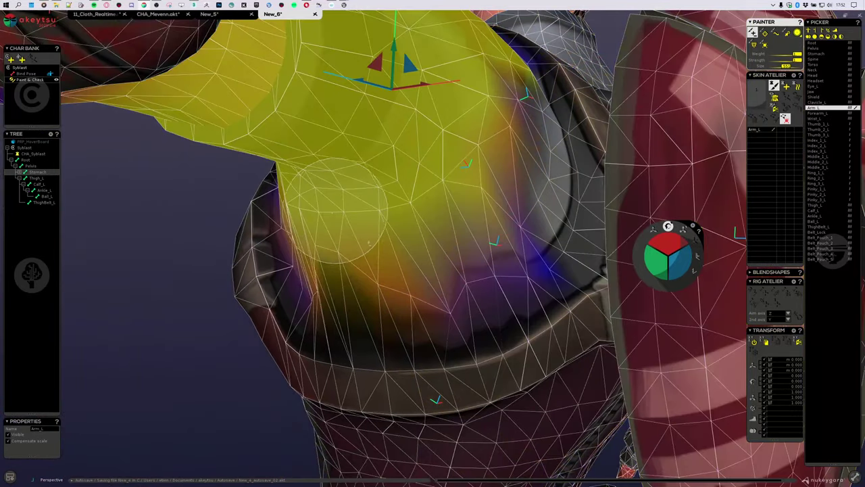
{"action": "mouse_move", "coordinate": [338, 223]}
{"action": "middle_mouse_down"}
{"action": "mouse_move", "coordinate": [350, 275]}
{"action": "mouse_move", "coordinate": [379, 273]}
{"action": "middle_mouse_up"}
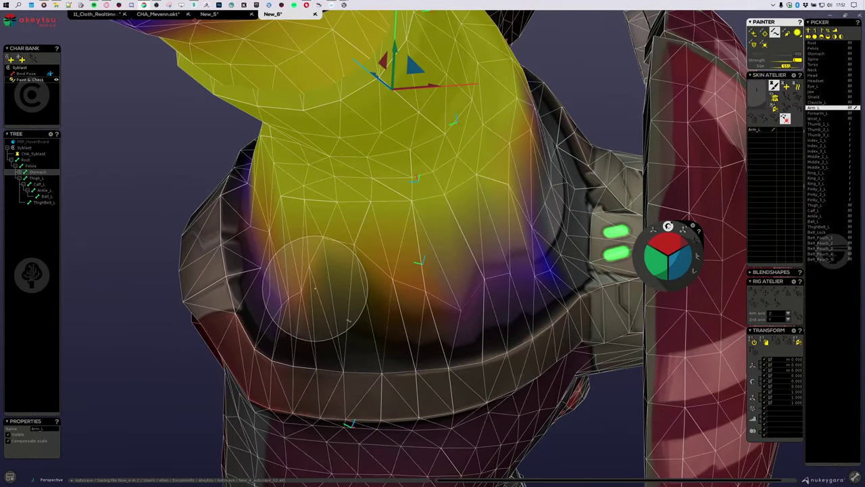
{"action": "scroll", "coordinate": [349, 307], "scroll_direction": "up", "scroll_amount": 4}
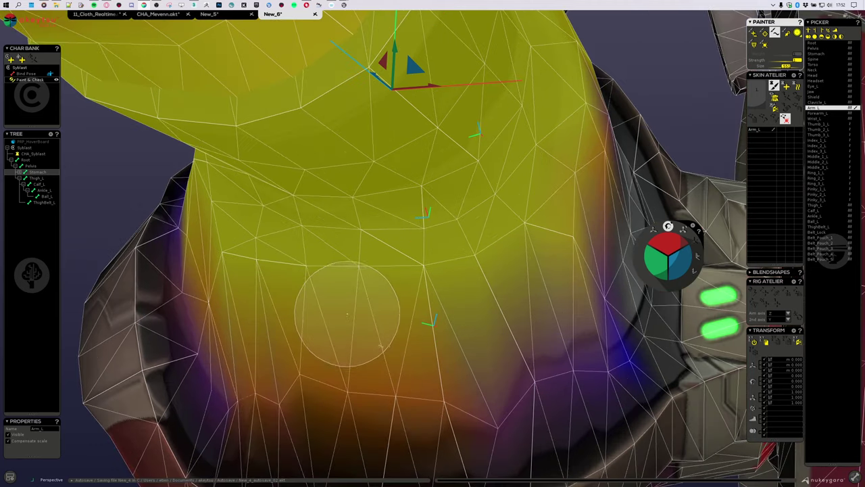
{"action": "left_click_drag", "start_coordinate": [306, 372], "coordinate": [330, 372], "text": "alt"}
{"action": "middle_click_drag", "start_coordinate": [365, 376], "coordinate": [394, 280], "text": "alt"}
{"action": "scroll", "coordinate": [399, 288], "scroll_direction": "up", "scroll_amount": 4}
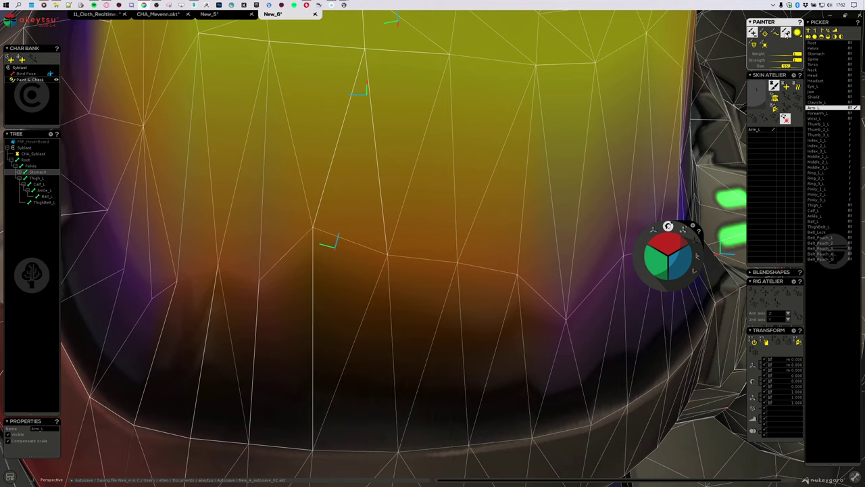
Select the vertices along the lower edge of the arm's influence, choose the Spine influence and raise its weight on them
{"action": "left_click", "coordinate": [786, 34]}
{"action": "left_click_drag", "start_coordinate": [331, 235], "coordinate": [359, 248]}
{"action": "left_click_drag", "start_coordinate": [404, 310], "coordinate": [413, 308], "text": "alt"}
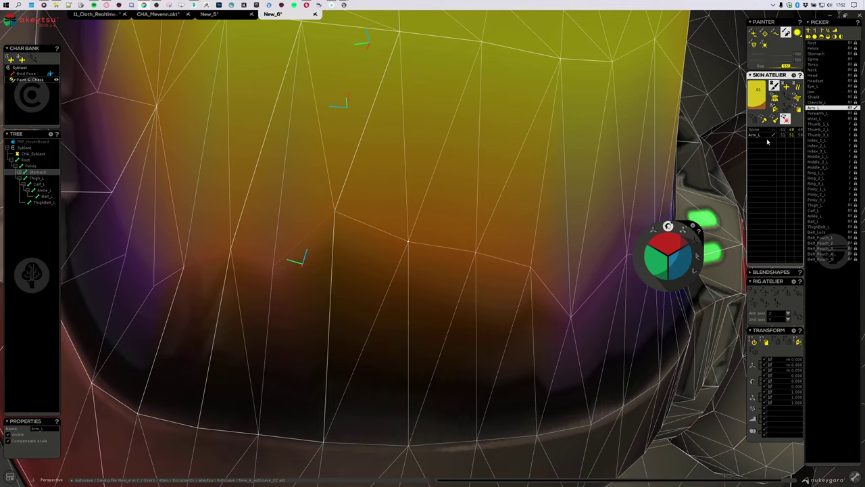
{"action": "left_click", "coordinate": [757, 130]}
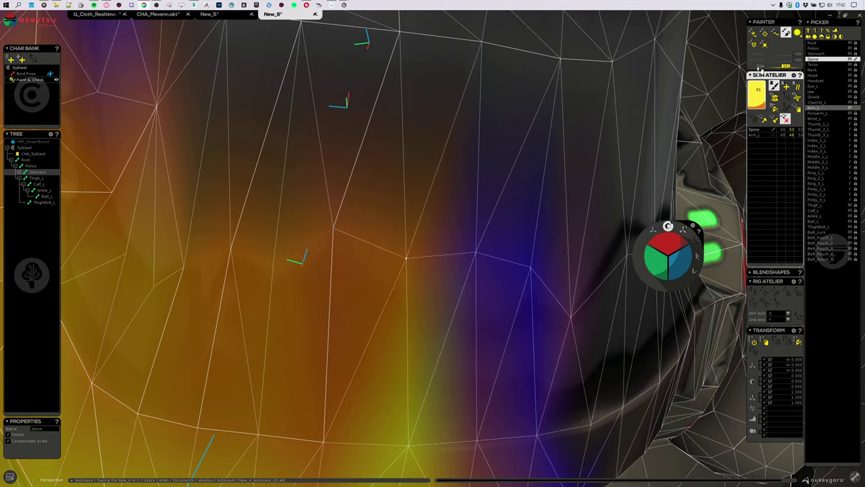
{"action": "left_click_drag", "start_coordinate": [759, 71], "coordinate": [751, 18]}
{"action": "left_click_drag", "start_coordinate": [757, 95], "coordinate": [755, 126]}
{"action": "left_click", "coordinate": [268, 272]}
{"action": "left_click_drag", "start_coordinate": [758, 95], "coordinate": [754, 57]}
Raise the Spine weight on the vertices running from the armpit's lower edge toward the front of the chest
{"action": "right_click_drag", "start_coordinate": [310, 292], "coordinate": [256, 301], "text": "alt"}
{"action": "left_click_drag", "start_coordinate": [256, 300], "coordinate": [282, 354], "text": "alt"}
{"action": "right_click_drag", "start_coordinate": [282, 353], "coordinate": [288, 329], "text": "alt"}
{"action": "middle_click_drag", "start_coordinate": [389, 234], "coordinate": [338, 289], "text": "alt"}
{"action": "left_click_drag", "start_coordinate": [248, 359], "coordinate": [197, 359], "text": "alt"}
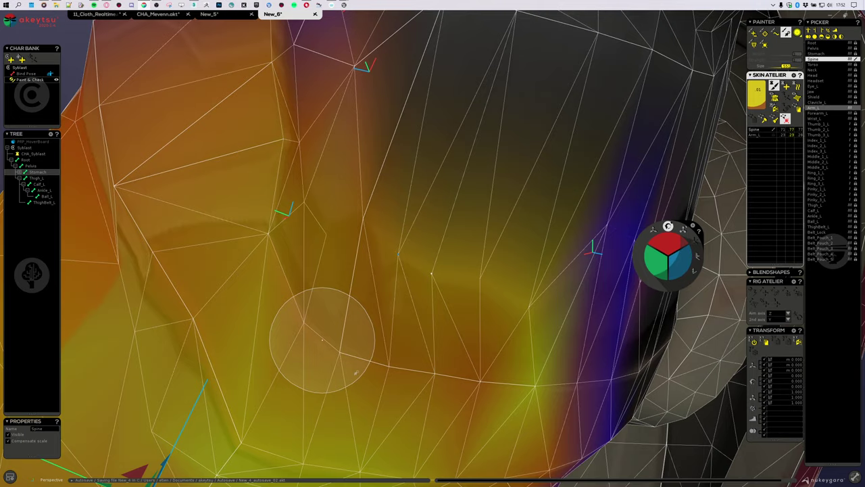
{"action": "left_click_drag", "start_coordinate": [322, 340], "coordinate": [247, 344], "text": "alt"}
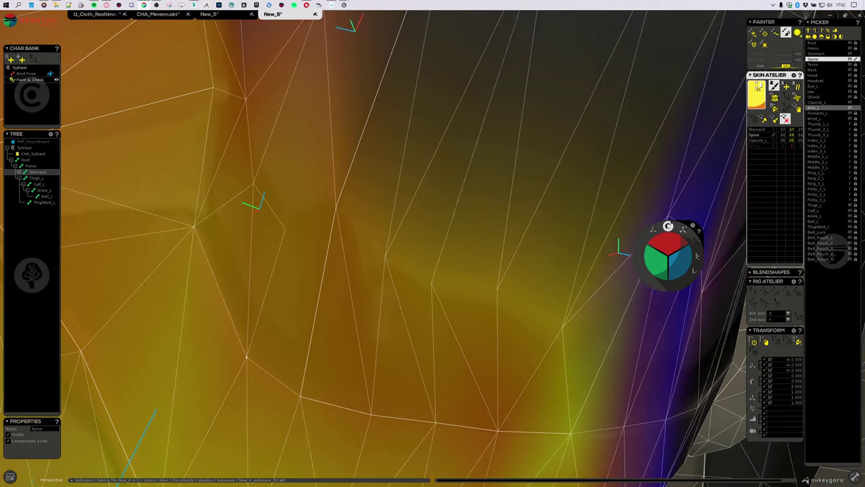
{"action": "left_click_drag", "start_coordinate": [759, 86], "coordinate": [760, 73]}
{"action": "left_click", "coordinate": [196, 231]}
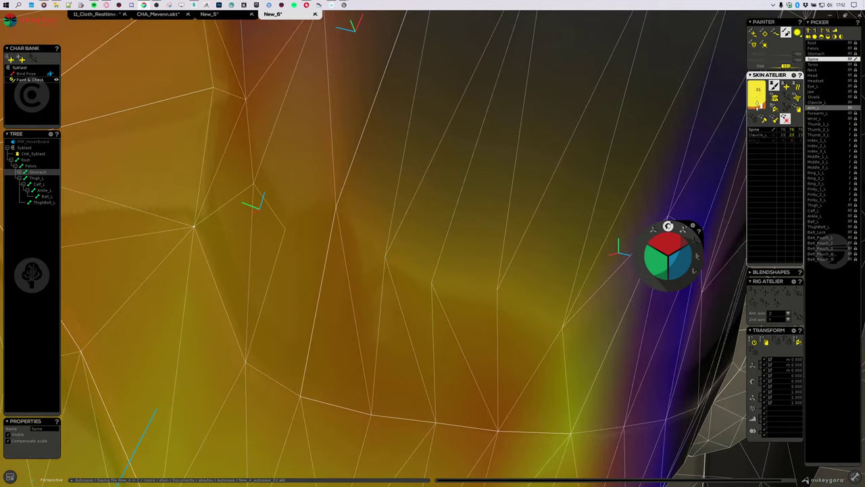
{"action": "left_click_drag", "start_coordinate": [757, 105], "coordinate": [757, 83]}
{"action": "mouse_move", "coordinate": [347, 173]}
{"action": "left_mouse_down"}
{"action": "mouse_move", "coordinate": [380, 227]}
{"action": "mouse_move", "coordinate": [417, 255]}
{"action": "left_mouse_up"}
{"action": "left_click_drag", "start_coordinate": [757, 101], "coordinate": [758, 36]}
Select the flank vertices running toward the back beneath the shoulder blade and increase their Spine weight
{"action": "left_click_drag", "start_coordinate": [529, 280], "coordinate": [500, 282], "text": "alt"}
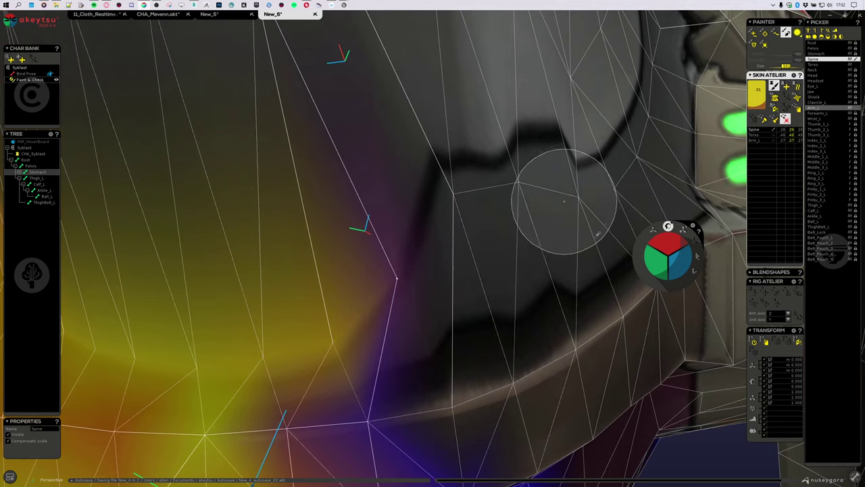
{"action": "left_click", "coordinate": [452, 197], "text": "shift"}
{"action": "left_click", "coordinate": [519, 192], "text": "shift"}
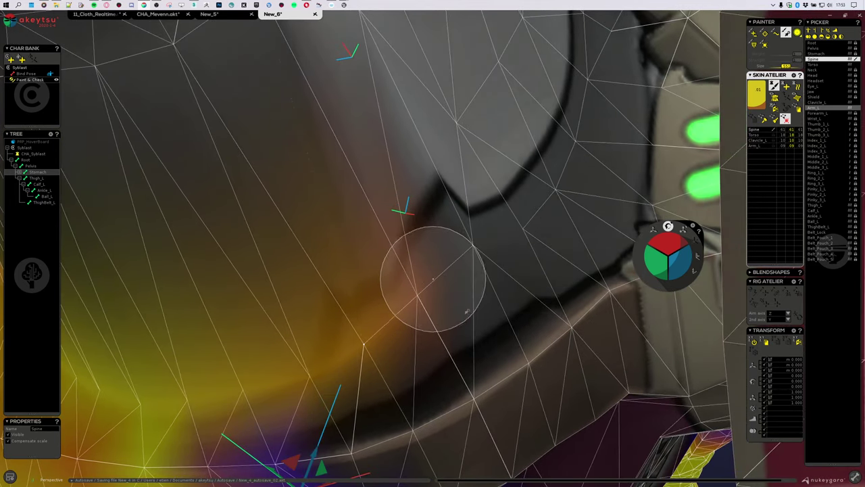
{"action": "left_click", "coordinate": [454, 267]}
{"action": "left_click_drag", "start_coordinate": [758, 96], "coordinate": [763, 63]}
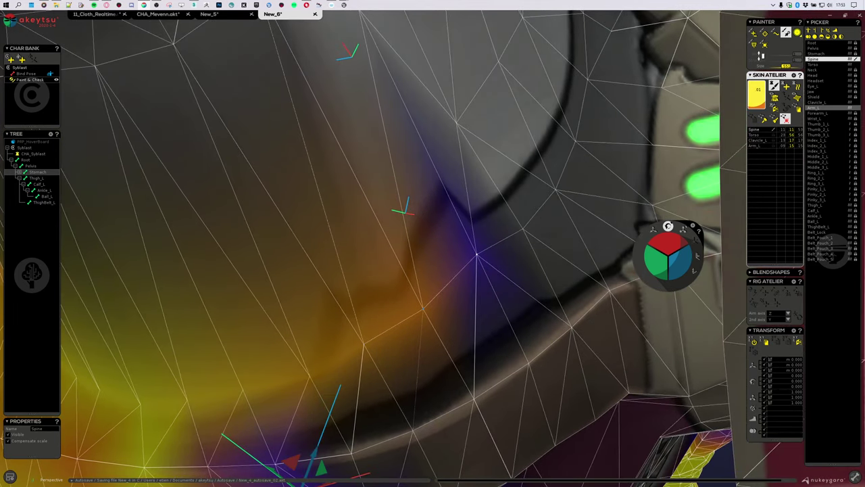
{"action": "mouse_move", "coordinate": [446, 372]}
{"action": "left_mouse_down", "text": "alt"}
{"action": "mouse_move", "coordinate": [453, 359]}
{"action": "mouse_move", "coordinate": [596, 290]}
{"action": "left_mouse_up", "text": "alt"}
{"action": "left_click_drag", "start_coordinate": [758, 93], "coordinate": [758, 74]}
Fix the weights of the selected vertices on the seam band running toward the back
{"action": "left_click_drag", "start_coordinate": [556, 313], "coordinate": [471, 353], "text": "alt"}
{"action": "middle_click_drag", "start_coordinate": [471, 353], "coordinate": [453, 316], "text": "alt"}
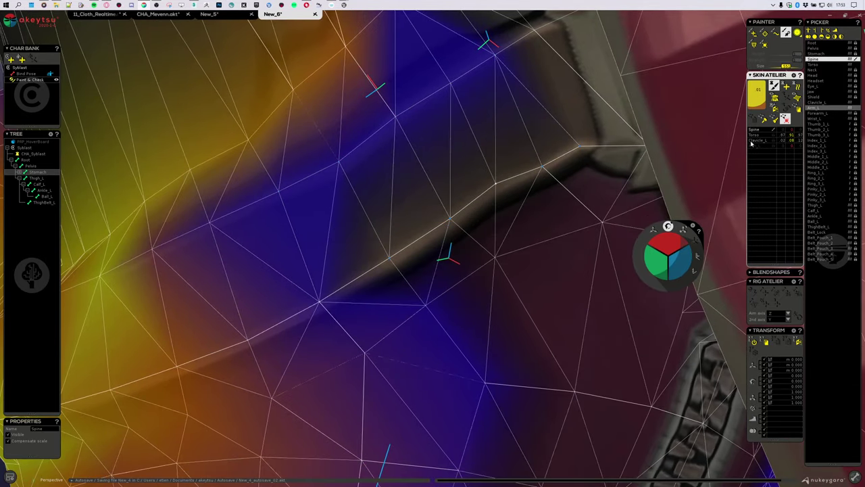
{"action": "left_click", "coordinate": [765, 120]}
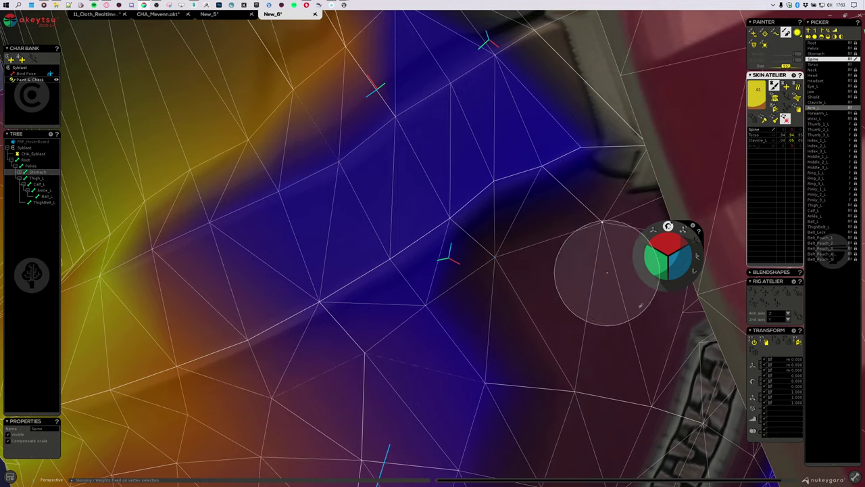
Increase the Spine weight on the row of seam vertices at the front of the left flank
{"action": "scroll", "coordinate": [578, 261], "scroll_direction": "down", "scroll_amount": 5}
{"action": "left_click_drag", "start_coordinate": [539, 201], "coordinate": [484, 287], "text": "alt"}
{"action": "left_click_drag", "start_coordinate": [484, 250], "coordinate": [483, 216], "text": "alt"}
{"action": "scroll", "coordinate": [388, 317], "scroll_direction": "up", "scroll_amount": 5}
{"action": "left_click_drag", "start_coordinate": [388, 318], "coordinate": [415, 253], "text": "alt"}
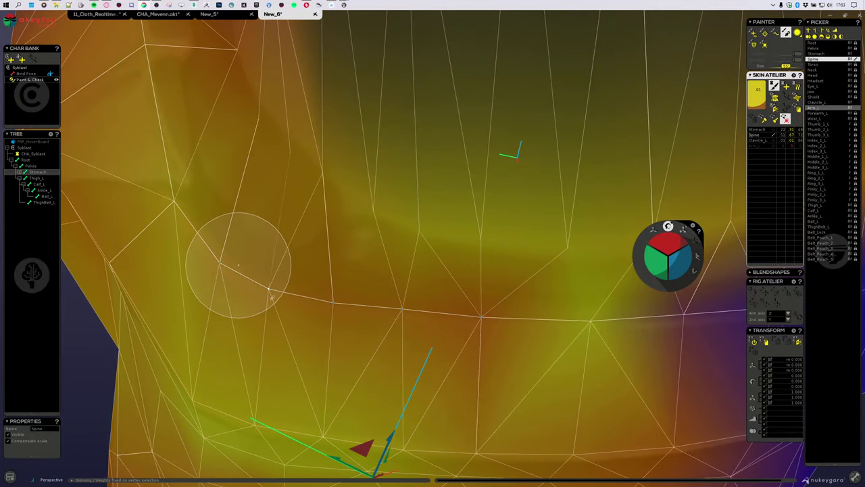
{"action": "mouse_move", "coordinate": [595, 203]}
{"action": "middle_mouse_down"}
{"action": "mouse_move", "coordinate": [363, 228]}
{"action": "mouse_move", "coordinate": [381, 261]}
{"action": "mouse_move", "coordinate": [498, 334]}
{"action": "mouse_move", "coordinate": [548, 336]}
{"action": "mouse_move", "coordinate": [336, 245]}
{"action": "mouse_move", "coordinate": [437, 280]}
{"action": "mouse_move", "coordinate": [425, 276]}
{"action": "mouse_move", "coordinate": [373, 367]}
{"action": "middle_mouse_up"}
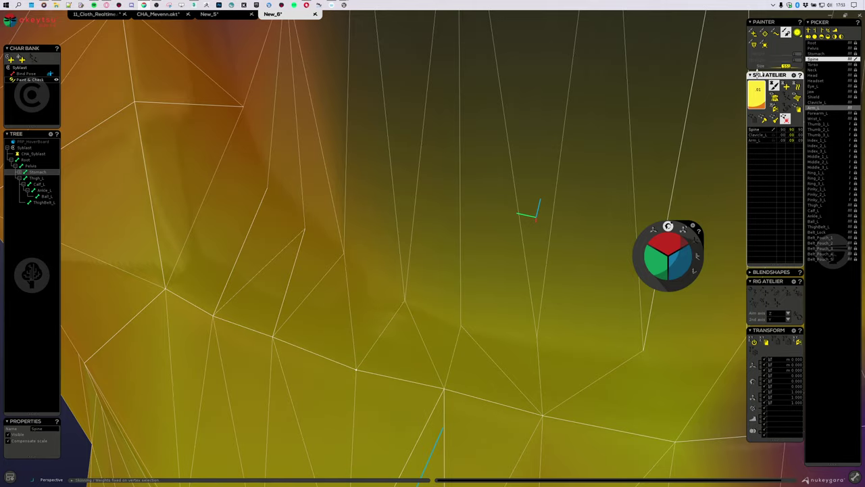
Raise the Spine weight on the rear flank seam vertices and fix the weights of the vertex selection there
{"action": "scroll", "coordinate": [531, 192], "scroll_direction": "down", "scroll_amount": 5}
{"action": "middle_click_drag", "start_coordinate": [531, 191], "coordinate": [392, 253]}
{"action": "scroll", "coordinate": [391, 254], "scroll_direction": "up", "scroll_amount": 3}
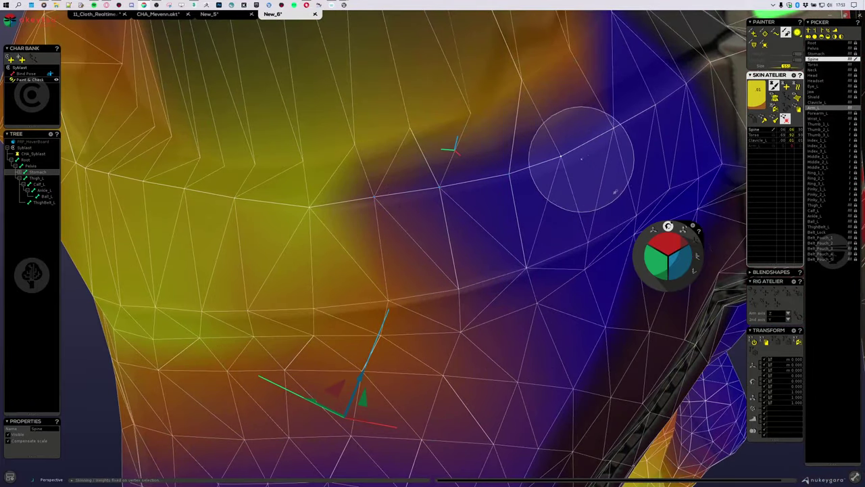
{"action": "left_click", "coordinate": [765, 119]}
{"action": "middle_click_drag", "start_coordinate": [424, 195], "coordinate": [365, 271]}
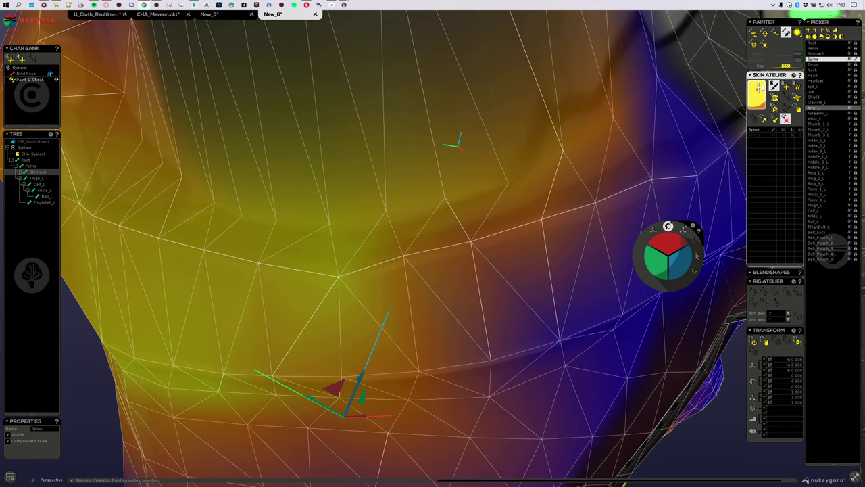
{"action": "mouse_move", "coordinate": [619, 195]}
{"action": "middle_mouse_down"}
{"action": "mouse_move", "coordinate": [560, 213]}
{"action": "mouse_move", "coordinate": [415, 216]}
{"action": "middle_mouse_up"}
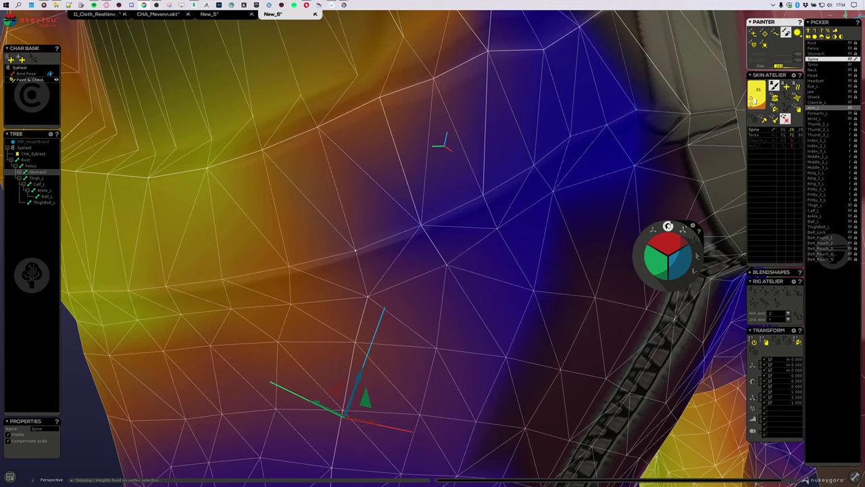
{"action": "left_click", "coordinate": [765, 121]}
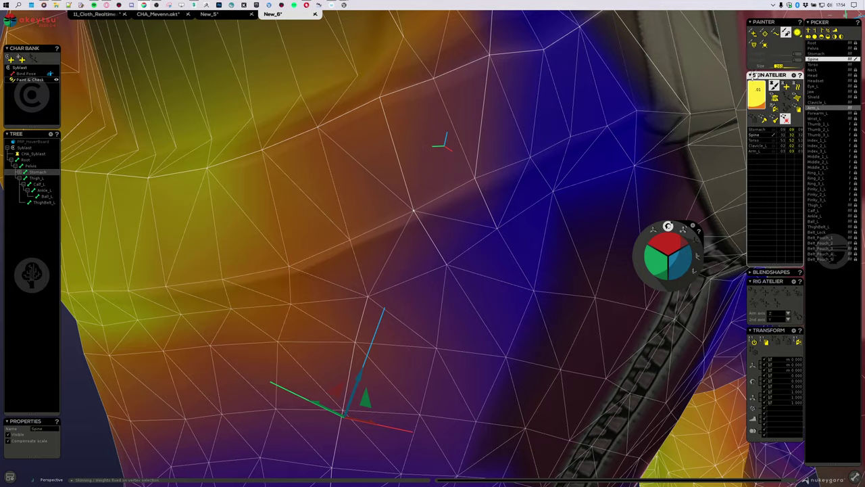
Increase the Spine weight on the left side of the chest where it blends with Clavicle_L
{"action": "scroll", "coordinate": [472, 245], "scroll_direction": "down", "scroll_amount": 5}
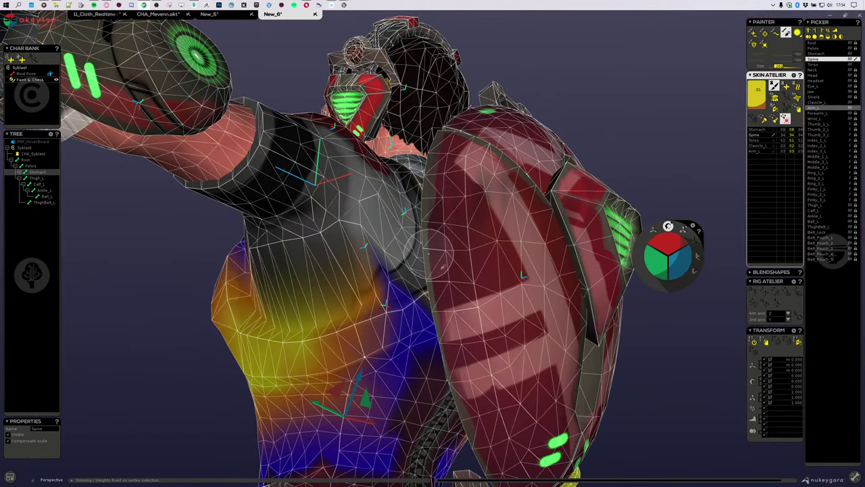
{"action": "left_click_drag", "start_coordinate": [232, 237], "coordinate": [397, 274], "text": "alt"}
{"action": "middle_click_drag", "start_coordinate": [497, 226], "coordinate": [399, 180], "text": "alt"}
{"action": "left_click_drag", "start_coordinate": [399, 179], "coordinate": [340, 218], "text": "alt"}
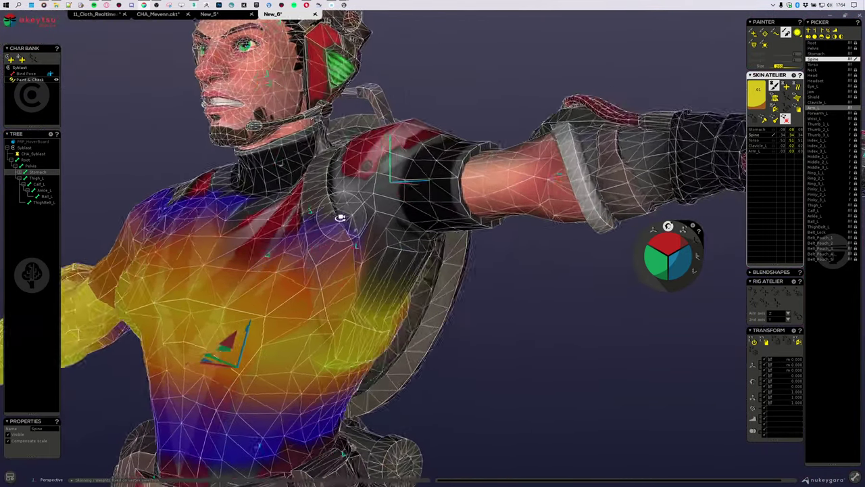
{"action": "middle_click_drag", "start_coordinate": [342, 218], "coordinate": [332, 193]}
{"action": "scroll", "coordinate": [397, 270], "scroll_direction": "up", "scroll_amount": 5}
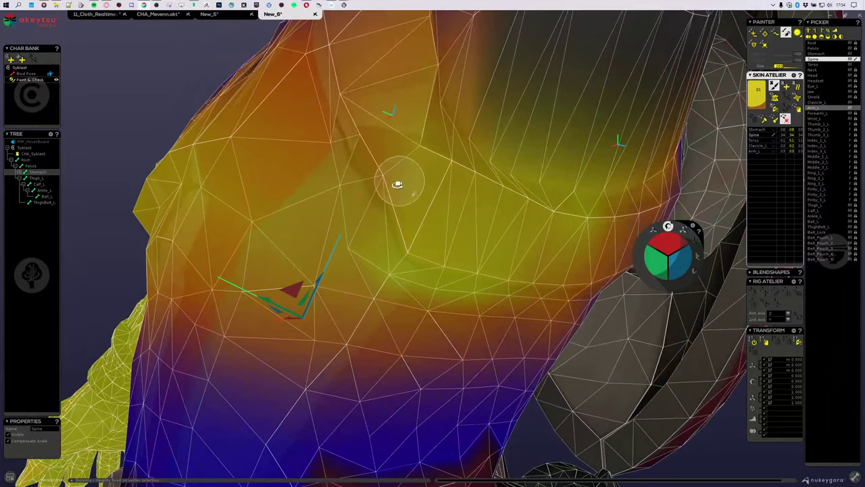
{"action": "middle_click_drag", "start_coordinate": [397, 183], "coordinate": [393, 214]}
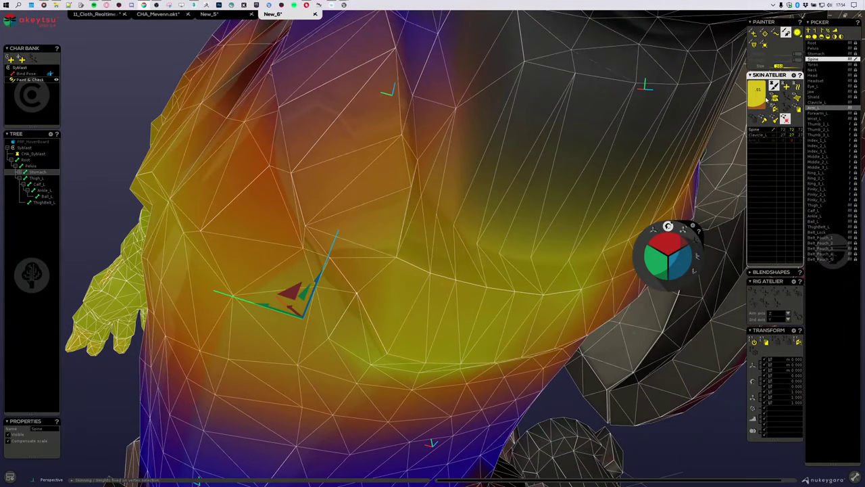
{"action": "middle_click_drag", "start_coordinate": [431, 302], "coordinate": [465, 122]}
{"action": "scroll", "coordinate": [487, 236], "scroll_direction": "down", "scroll_amount": 4}
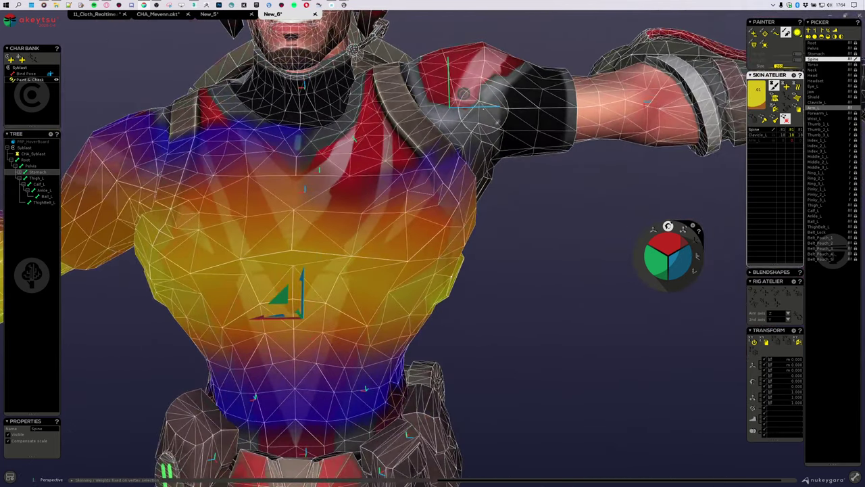
Display the Arm_L and Clavicle_L influences, and return the raised left arm to its lowered pose
{"action": "left_click", "coordinate": [501, 122]}
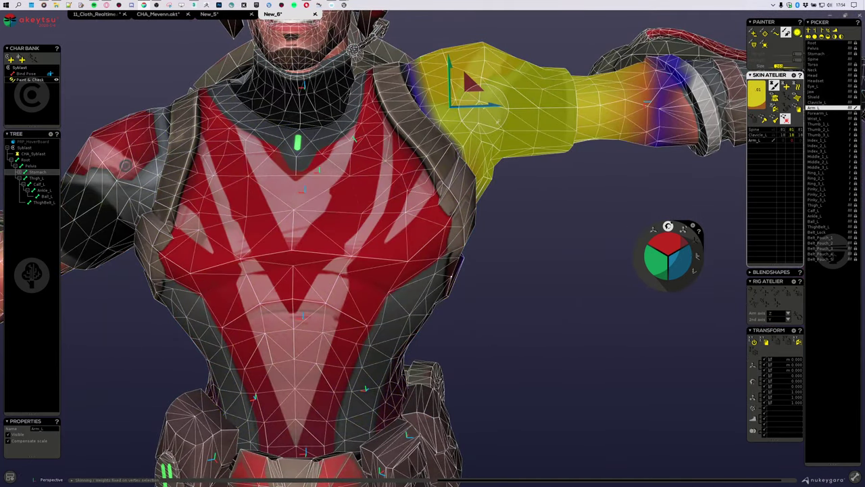
{"action": "left_click", "coordinate": [387, 90]}
{"action": "key", "text": "ctrl+z"}
{"action": "scroll", "coordinate": [367, 237], "scroll_direction": "up", "scroll_amount": 2}
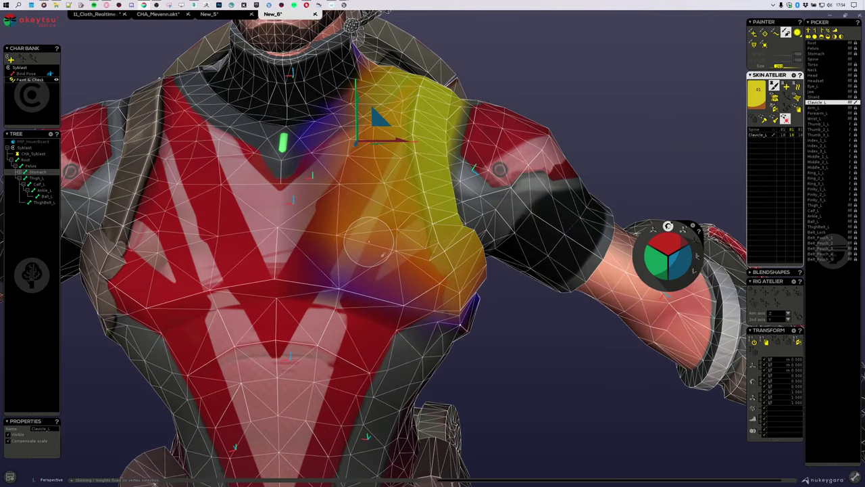
{"action": "scroll", "coordinate": [366, 248], "scroll_direction": "down", "scroll_amount": 3}
{"action": "middle_click_drag", "start_coordinate": [416, 331], "coordinate": [418, 271]}
{"action": "scroll", "coordinate": [419, 334], "scroll_direction": "down", "scroll_amount": 3}
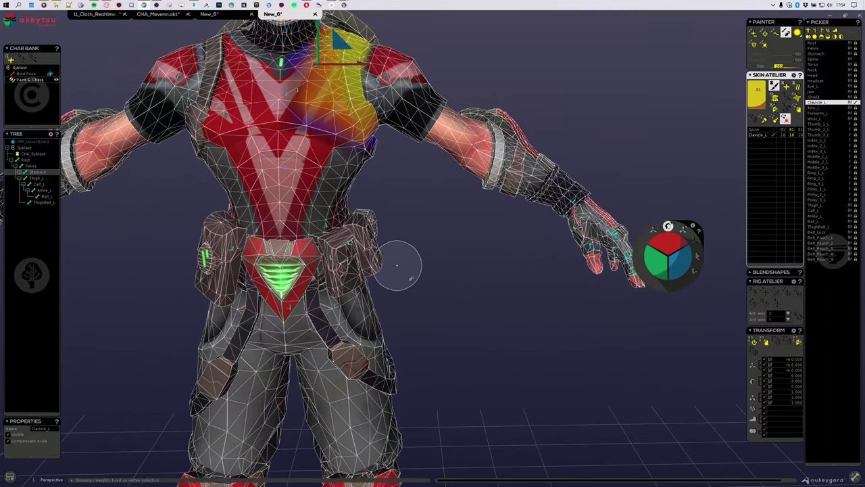
Hide the mesh wireframe and pose the left leg with Thigh_L raised and Calf_L bent at the knee
{"action": "key", "text": "w"}
{"action": "key", "text": "w"}
{"action": "middle_click_drag", "start_coordinate": [336, 266], "coordinate": [609, 236]}
{"action": "left_click", "coordinate": [364, 191]}
{"action": "mouse_move", "coordinate": [672, 240]}
{"action": "left_mouse_down"}
{"action": "mouse_move", "coordinate": [672, 252]}
{"action": "mouse_move", "coordinate": [663, 226]}
{"action": "left_mouse_up"}
{"action": "key", "text": "Down"}
{"action": "middle_click_drag", "start_coordinate": [423, 149], "coordinate": [458, 224]}
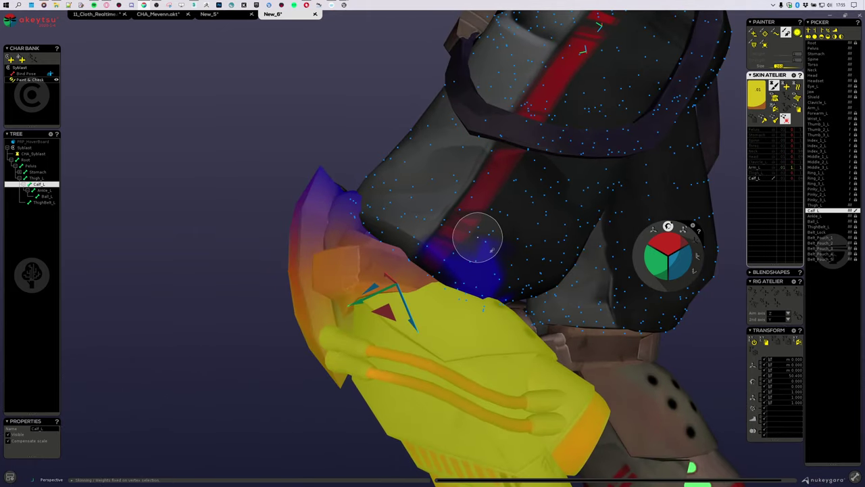
Remove the stray Calf_L weight from the outer side of the left trouser leg above the knee
{"action": "left_click", "coordinate": [753, 32]}
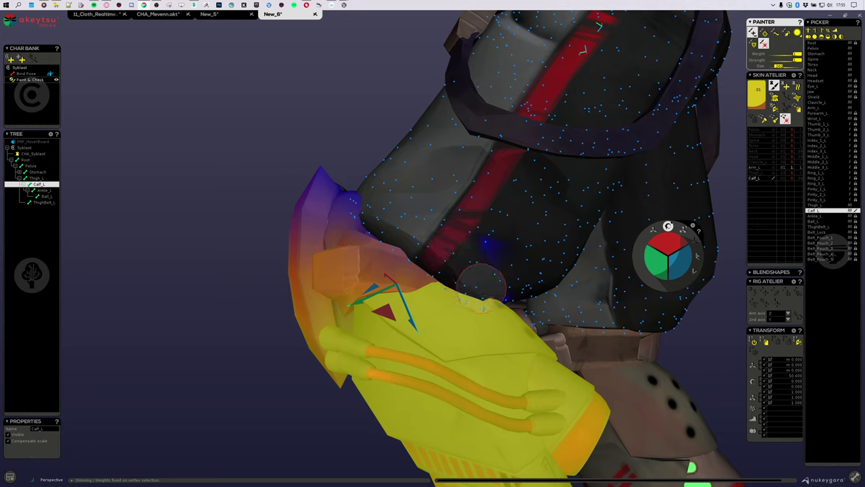
{"action": "scroll", "coordinate": [538, 298], "scroll_direction": "down", "scroll_amount": 3}
{"action": "left_click_drag", "start_coordinate": [538, 298], "coordinate": [406, 233], "text": "alt"}
{"action": "scroll", "coordinate": [502, 252], "scroll_direction": "up", "scroll_amount": 3}
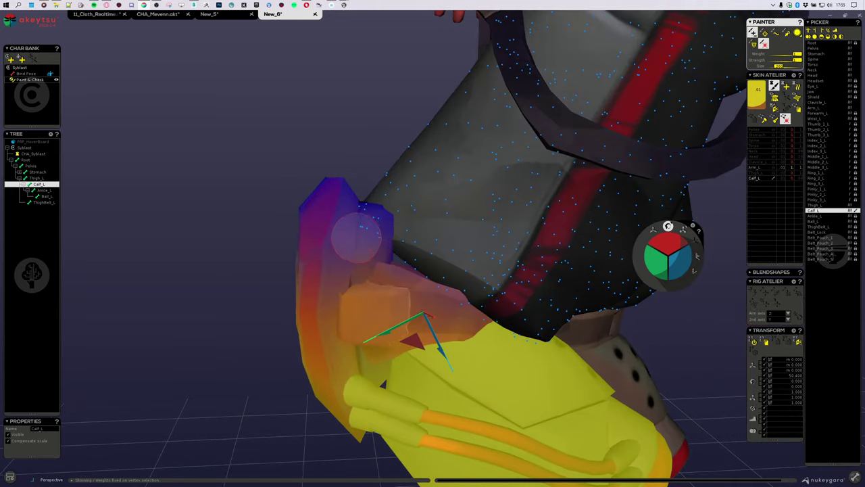
Select the left knee pad's vertices and paint them to full Calf_L weight
{"action": "left_click_drag", "start_coordinate": [289, 194], "coordinate": [359, 243], "text": "alt"}
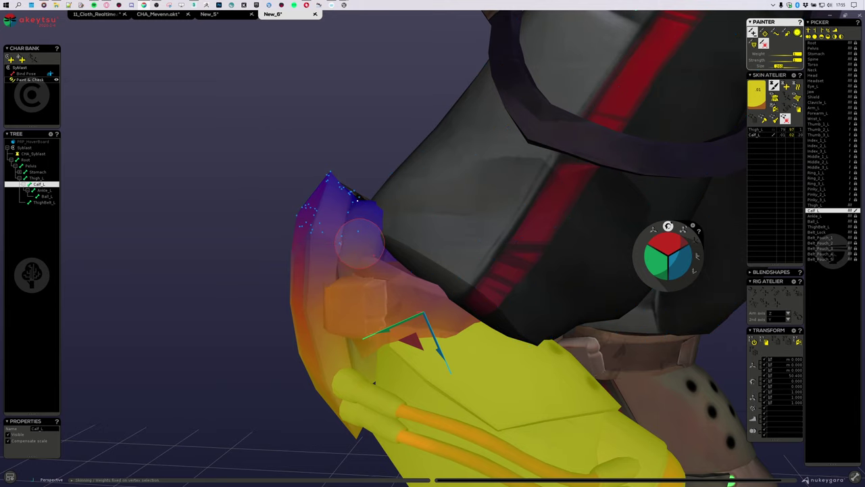
{"action": "middle_click_drag", "start_coordinate": [378, 292], "coordinate": [395, 299]}
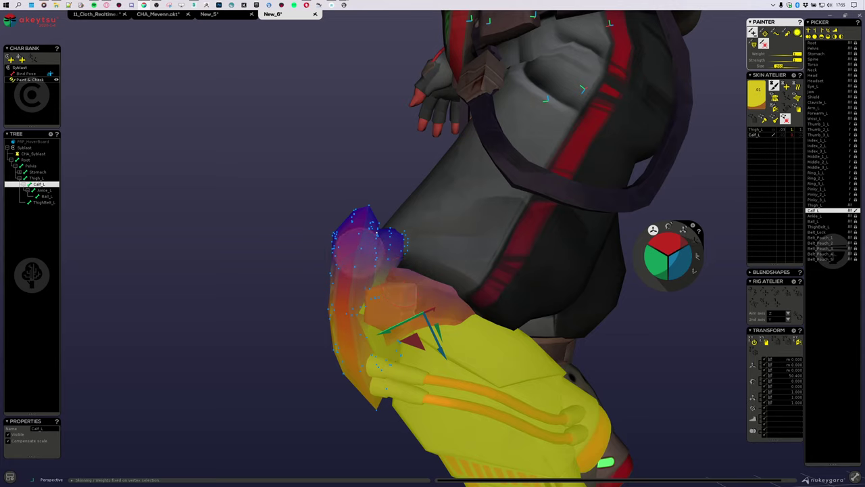
{"action": "mouse_move", "coordinate": [396, 251]}
{"action": "left_mouse_down"}
{"action": "mouse_move", "coordinate": [332, 280]}
{"action": "mouse_move", "coordinate": [332, 350]}
{"action": "left_mouse_up"}
{"action": "left_click_drag", "start_coordinate": [385, 380], "coordinate": [325, 352]}
{"action": "middle_click_drag", "start_coordinate": [286, 405], "coordinate": [250, 284], "text": "alt"}
{"action": "scroll", "coordinate": [250, 284], "scroll_direction": "up", "scroll_amount": 3}
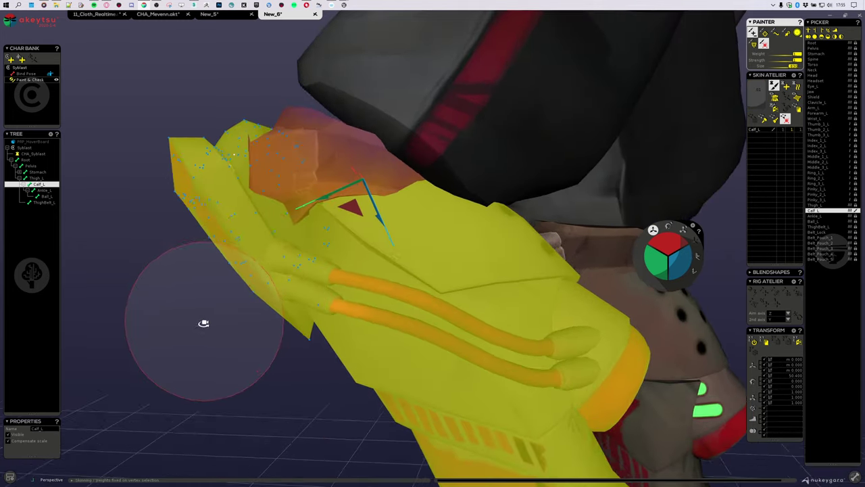
Paint full Calf_L weight onto the remaining knee armour pieces, including the side block and upper shin edge
{"action": "left_click_drag", "start_coordinate": [205, 323], "coordinate": [199, 333], "text": "alt"}
{"action": "left_click_drag", "start_coordinate": [145, 204], "coordinate": [304, 313]}
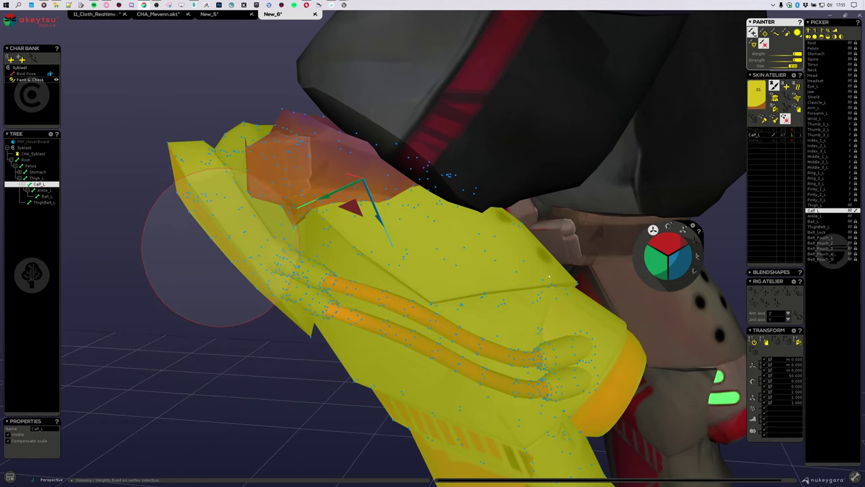
{"action": "mouse_move", "coordinate": [218, 167]}
{"action": "left_mouse_down"}
{"action": "mouse_move", "coordinate": [367, 189]}
{"action": "mouse_move", "coordinate": [442, 152]}
{"action": "left_mouse_up"}
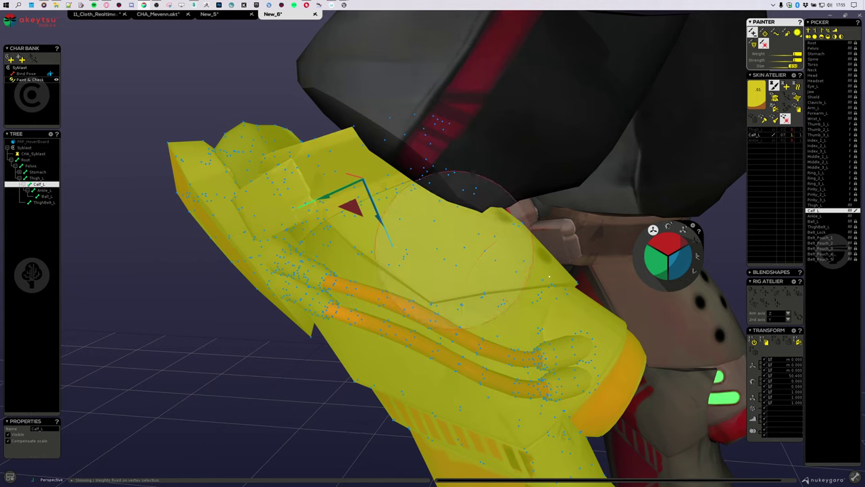
{"action": "middle_click_drag", "start_coordinate": [234, 260], "coordinate": [499, 202]}
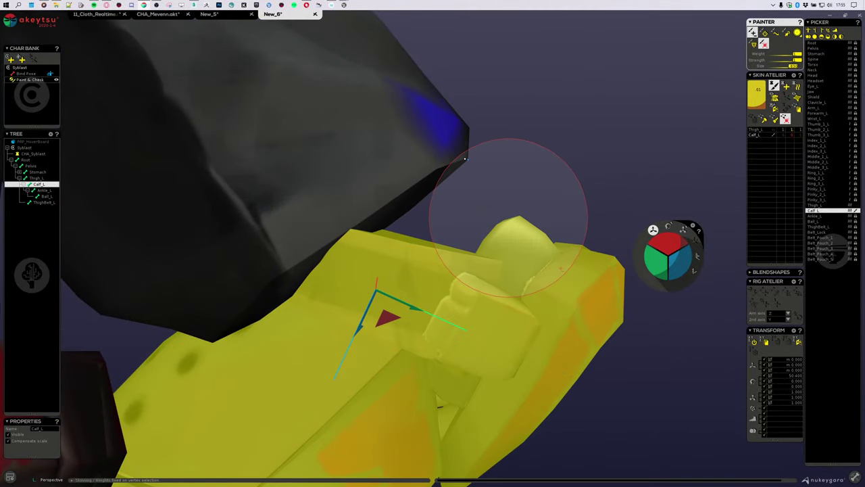
Paint Calf_L weight along the trouser hem where it tucks into the inner side of the knee armour
{"action": "middle_click_drag", "start_coordinate": [535, 253], "coordinate": [490, 241]}
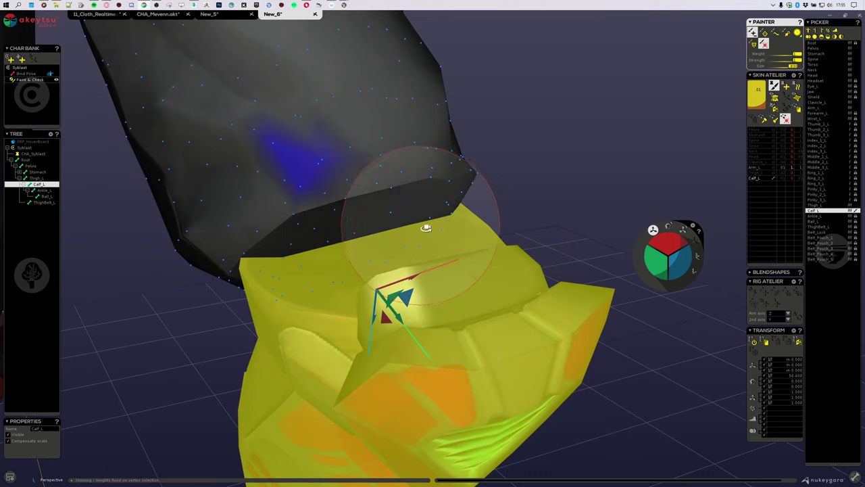
{"action": "mouse_move", "coordinate": [426, 225]}
{"action": "middle_mouse_down"}
{"action": "mouse_move", "coordinate": [494, 171]}
{"action": "mouse_move", "coordinate": [516, 198]}
{"action": "middle_mouse_up"}
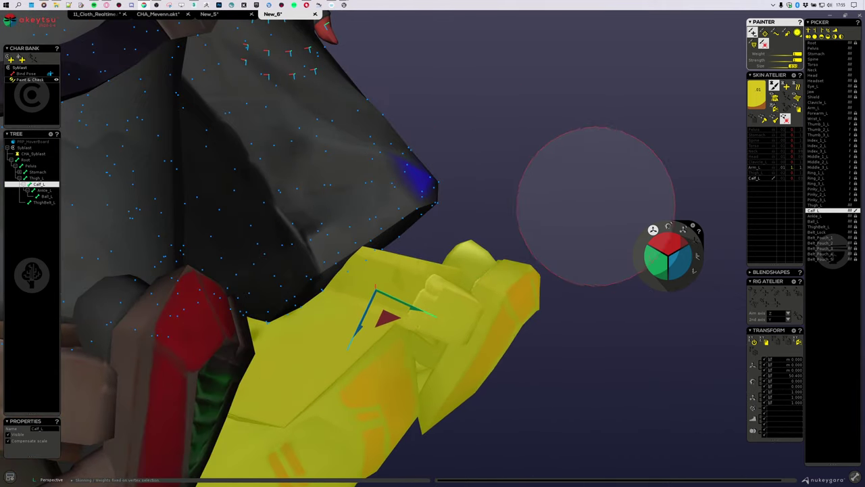
{"action": "mouse_move", "coordinate": [537, 239]}
{"action": "middle_mouse_down"}
{"action": "mouse_move", "coordinate": [504, 231]}
{"action": "mouse_move", "coordinate": [516, 250]}
{"action": "mouse_move", "coordinate": [537, 249]}
{"action": "mouse_move", "coordinate": [499, 247]}
{"action": "mouse_move", "coordinate": [467, 277]}
{"action": "mouse_move", "coordinate": [482, 279]}
{"action": "mouse_move", "coordinate": [526, 254]}
{"action": "middle_mouse_up"}
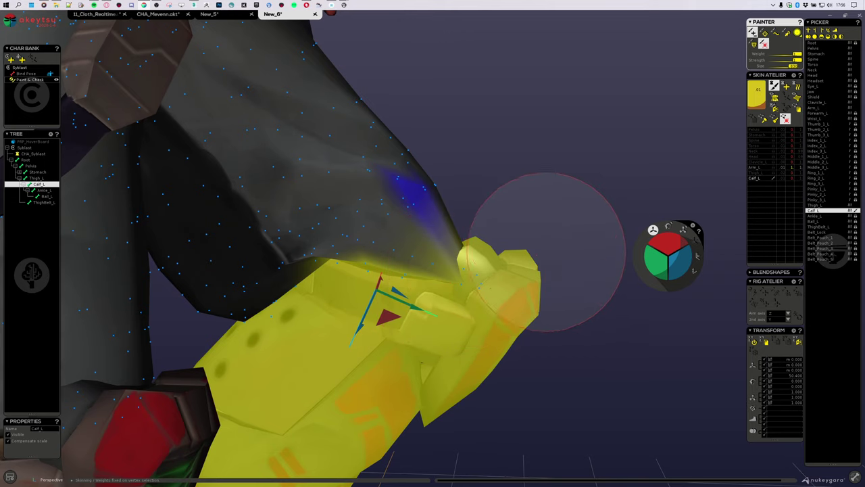
{"action": "middle_click_drag", "start_coordinate": [537, 248], "coordinate": [566, 196]}
{"action": "left_click", "coordinate": [776, 33]}
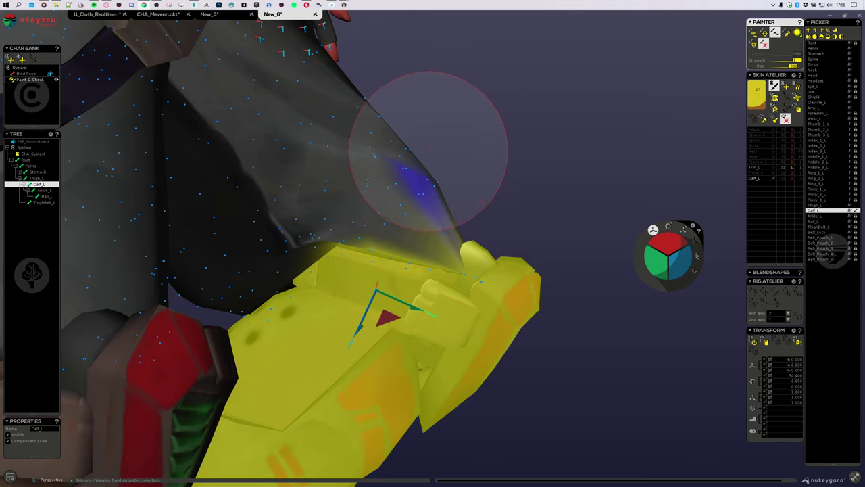
Remove the stray Calf_L weight patch from the front of the thigh just above the knee
{"action": "left_click", "coordinate": [755, 34]}
{"action": "mouse_move", "coordinate": [451, 158]}
{"action": "left_mouse_down"}
{"action": "mouse_move", "coordinate": [429, 156]}
{"action": "mouse_move", "coordinate": [390, 184]}
{"action": "left_mouse_up"}
{"action": "mouse_move", "coordinate": [444, 131]}
{"action": "left_mouse_down", "text": "alt"}
{"action": "mouse_move", "coordinate": [348, 151]}
{"action": "mouse_move", "coordinate": [425, 126]}
{"action": "left_mouse_up", "text": "alt"}
{"action": "mouse_move", "coordinate": [425, 125]}
{"action": "middle_mouse_down"}
{"action": "mouse_move", "coordinate": [289, 193]}
{"action": "mouse_move", "coordinate": [502, 180]}
{"action": "middle_mouse_up"}
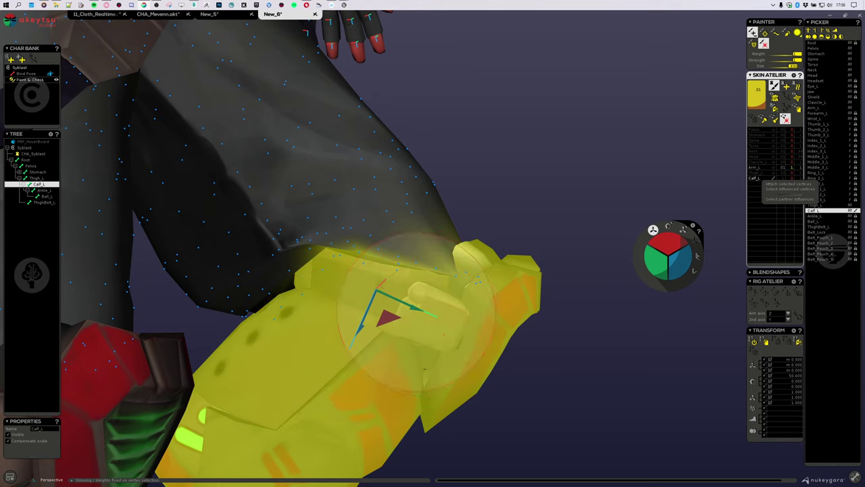
Select the vertices influenced by Calf_L and check their spread around the knee
{"action": "left_click", "coordinate": [784, 192]}
{"action": "scroll", "coordinate": [501, 190], "scroll_direction": "down", "scroll_amount": 2}
{"action": "scroll", "coordinate": [483, 202], "scroll_direction": "up", "scroll_amount": 1}
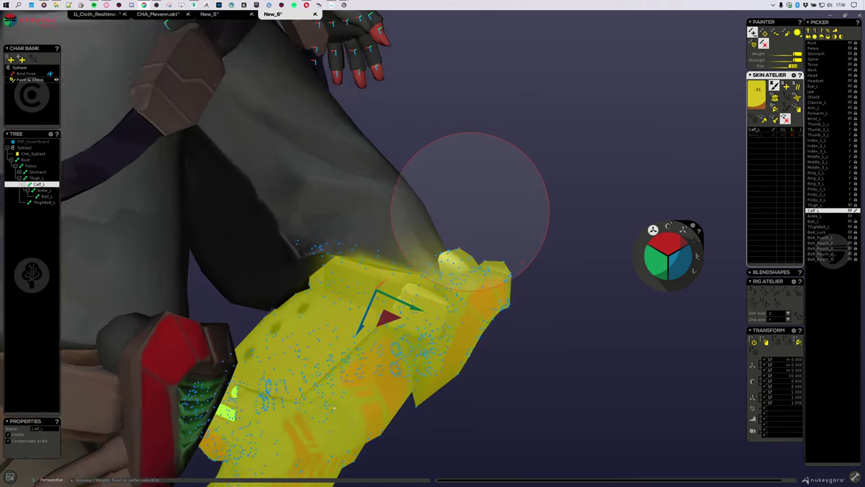
{"action": "mouse_move", "coordinate": [470, 210]}
{"action": "middle_mouse_down"}
{"action": "mouse_move", "coordinate": [494, 246]}
{"action": "mouse_move", "coordinate": [497, 270]}
{"action": "mouse_move", "coordinate": [506, 199]}
{"action": "mouse_move", "coordinate": [461, 271]}
{"action": "middle_mouse_up"}
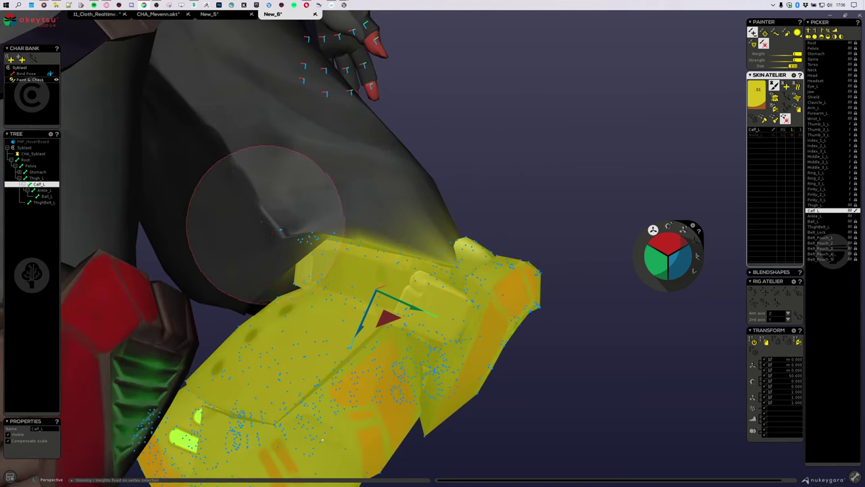
Smooth the Calf_L weights across the lower thigh so they fade gradually above the knee
{"action": "mouse_move", "coordinate": [265, 223]}
{"action": "middle_mouse_down"}
{"action": "mouse_move", "coordinate": [383, 224]}
{"action": "mouse_move", "coordinate": [261, 228]}
{"action": "mouse_move", "coordinate": [373, 232]}
{"action": "mouse_move", "coordinate": [425, 218]}
{"action": "mouse_move", "coordinate": [416, 194]}
{"action": "mouse_move", "coordinate": [425, 165]}
{"action": "middle_mouse_up"}
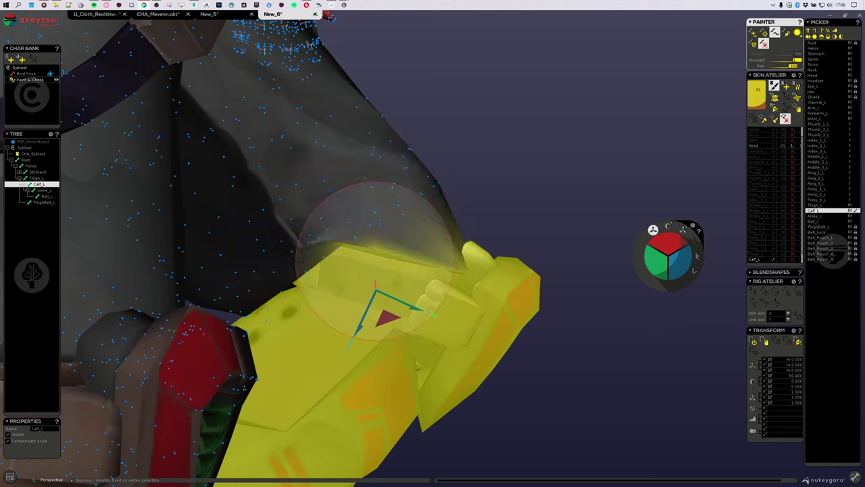
{"action": "left_click_drag", "start_coordinate": [508, 212], "coordinate": [434, 234], "text": "alt"}
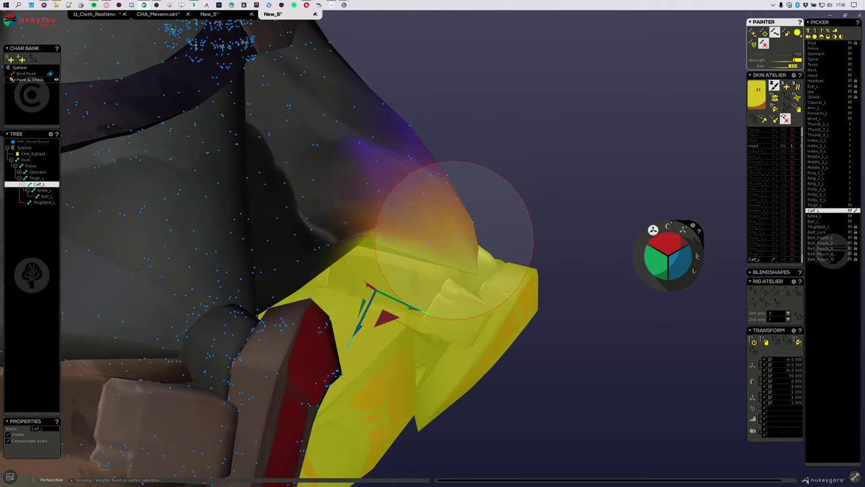
{"action": "mouse_move", "coordinate": [527, 290]}
{"action": "left_mouse_down", "text": "alt"}
{"action": "mouse_move", "coordinate": [419, 305]}
{"action": "mouse_move", "coordinate": [295, 303]}
{"action": "mouse_move", "coordinate": [296, 281]}
{"action": "mouse_move", "coordinate": [284, 301]}
{"action": "mouse_move", "coordinate": [341, 271]}
{"action": "left_mouse_up", "text": "alt"}
Rotate Calf_L to straighten the knee and smooth its weights at the back of the lower thigh
{"action": "scroll", "coordinate": [341, 270], "scroll_direction": "down", "scroll_amount": 5}
{"action": "mouse_move", "coordinate": [304, 326]}
{"action": "left_mouse_down", "text": "alt"}
{"action": "mouse_move", "coordinate": [269, 314]}
{"action": "mouse_move", "coordinate": [279, 338]}
{"action": "left_mouse_up", "text": "alt"}
{"action": "mouse_move", "coordinate": [396, 193]}
{"action": "middle_mouse_down"}
{"action": "mouse_move", "coordinate": [317, 286]}
{"action": "mouse_move", "coordinate": [453, 298]}
{"action": "mouse_move", "coordinate": [558, 295]}
{"action": "mouse_move", "coordinate": [629, 282]}
{"action": "middle_mouse_up"}
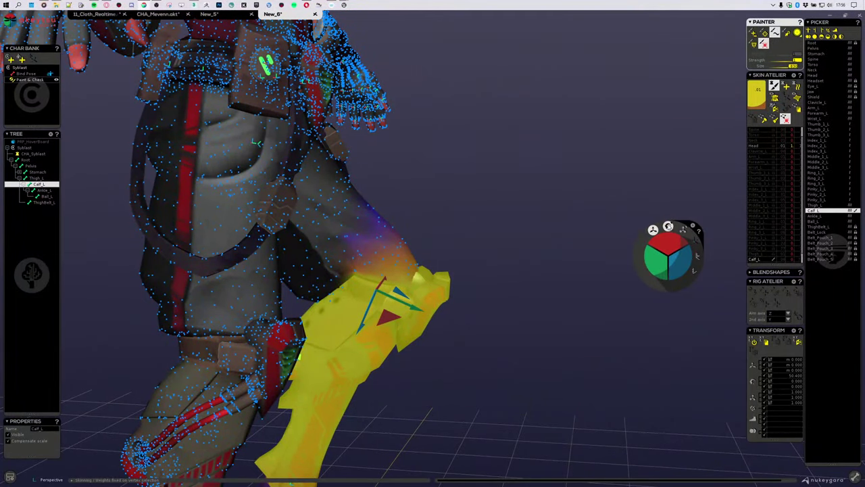
{"action": "left_click_drag", "start_coordinate": [679, 268], "coordinate": [680, 263]}
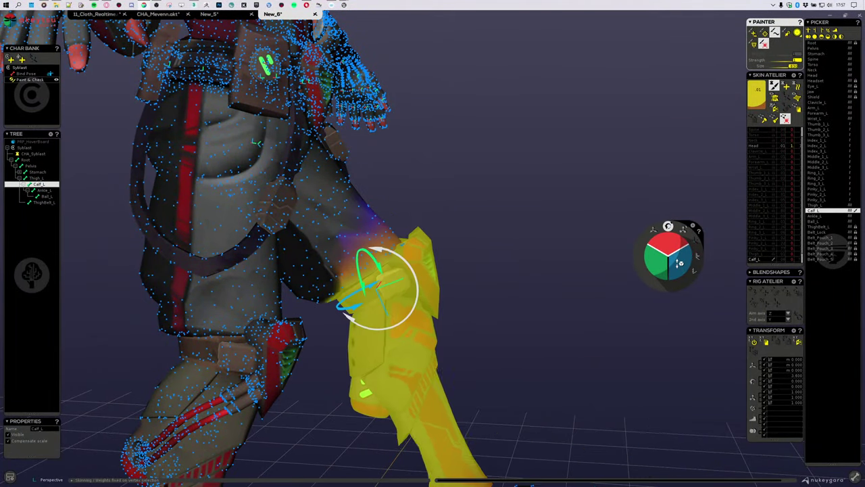
{"action": "scroll", "coordinate": [296, 371], "scroll_direction": "up", "scroll_amount": 4}
{"action": "mouse_move", "coordinate": [275, 382]}
{"action": "middle_mouse_down"}
{"action": "mouse_move", "coordinate": [293, 356]}
{"action": "mouse_move", "coordinate": [288, 316]}
{"action": "mouse_move", "coordinate": [268, 376]}
{"action": "mouse_move", "coordinate": [330, 305]}
{"action": "mouse_move", "coordinate": [525, 367]}
{"action": "mouse_move", "coordinate": [496, 369]}
{"action": "mouse_move", "coordinate": [471, 290]}
{"action": "mouse_move", "coordinate": [425, 257]}
{"action": "mouse_move", "coordinate": [458, 328]}
{"action": "mouse_move", "coordinate": [494, 354]}
{"action": "mouse_move", "coordinate": [399, 340]}
{"action": "mouse_move", "coordinate": [280, 362]}
{"action": "mouse_move", "coordinate": [311, 375]}
{"action": "middle_mouse_up"}
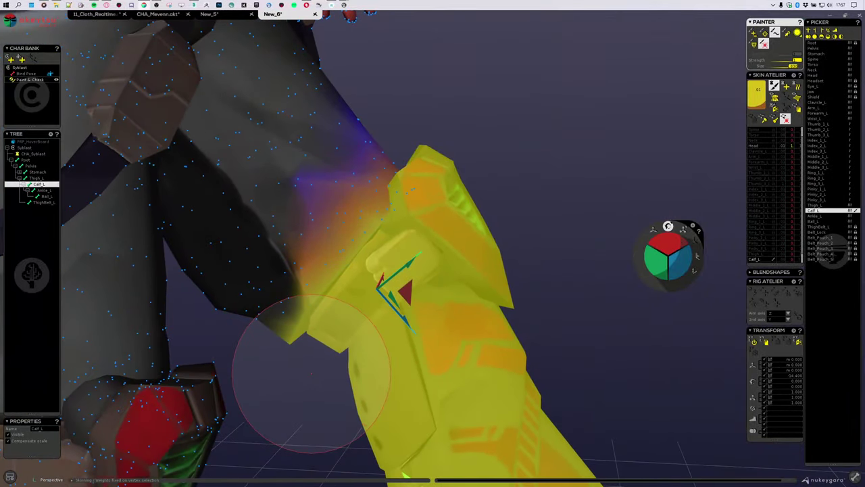
{"action": "scroll", "coordinate": [311, 374], "scroll_direction": "up", "scroll_amount": 5}
{"action": "middle_click_drag", "start_coordinate": [250, 409], "coordinate": [648, 268]}
Bend Calf_L backward by different amounts and check the knee deformation from both sides
{"action": "mouse_move", "coordinate": [660, 243]}
{"action": "left_mouse_down"}
{"action": "mouse_move", "coordinate": [661, 253]}
{"action": "mouse_move", "coordinate": [661, 227]}
{"action": "left_mouse_up"}
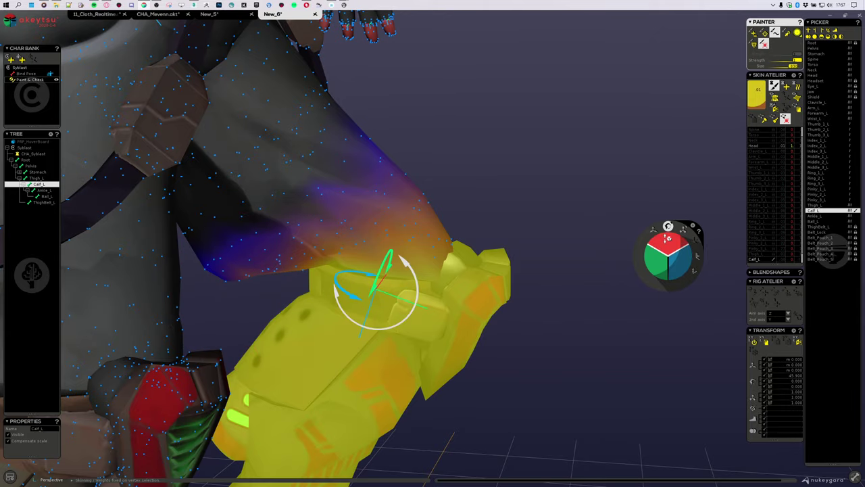
{"action": "mouse_move", "coordinate": [670, 253]}
{"action": "left_mouse_down"}
{"action": "mouse_move", "coordinate": [679, 271]}
{"action": "mouse_move", "coordinate": [673, 239]}
{"action": "left_mouse_up"}
{"action": "scroll", "coordinate": [467, 264], "scroll_direction": "down", "scroll_amount": 4}
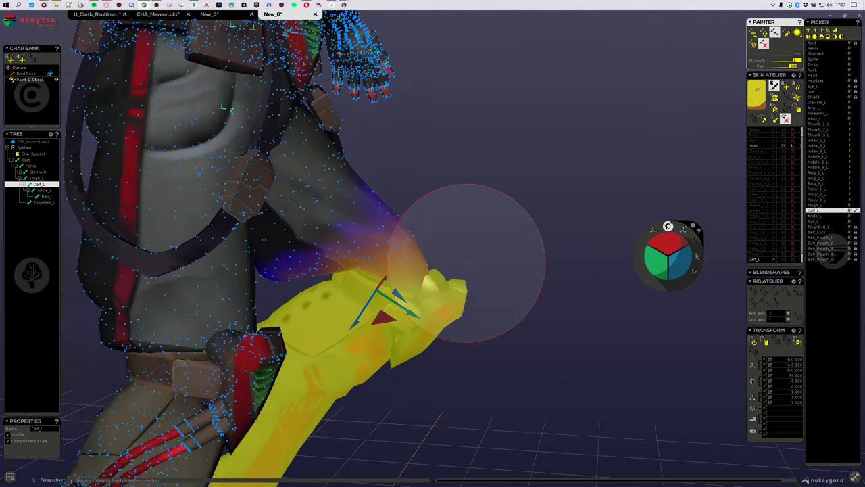
{"action": "mouse_move", "coordinate": [467, 264]}
{"action": "middle_mouse_down"}
{"action": "mouse_move", "coordinate": [338, 312]}
{"action": "mouse_move", "coordinate": [282, 303]}
{"action": "mouse_move", "coordinate": [248, 332]}
{"action": "middle_mouse_up"}
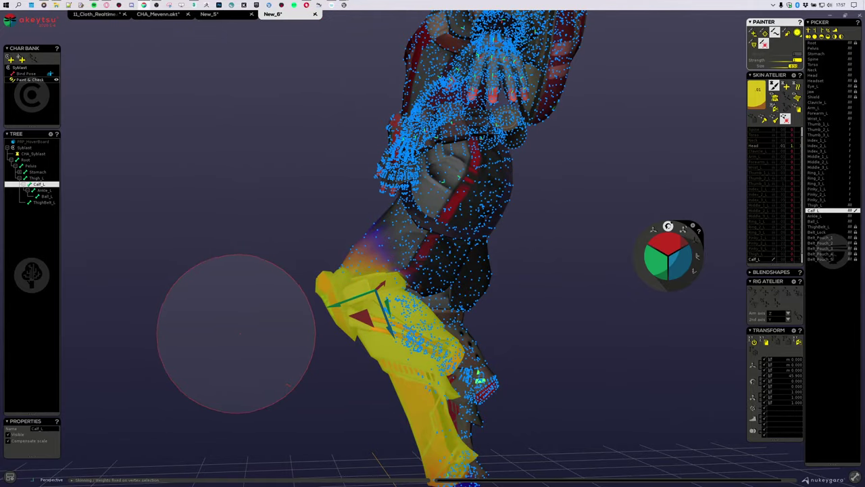
{"action": "mouse_move", "coordinate": [237, 333]}
{"action": "middle_mouse_down"}
{"action": "mouse_move", "coordinate": [309, 299]}
{"action": "mouse_move", "coordinate": [415, 323]}
{"action": "middle_mouse_up"}
{"action": "scroll", "coordinate": [464, 329], "scroll_direction": "up", "scroll_amount": 5}
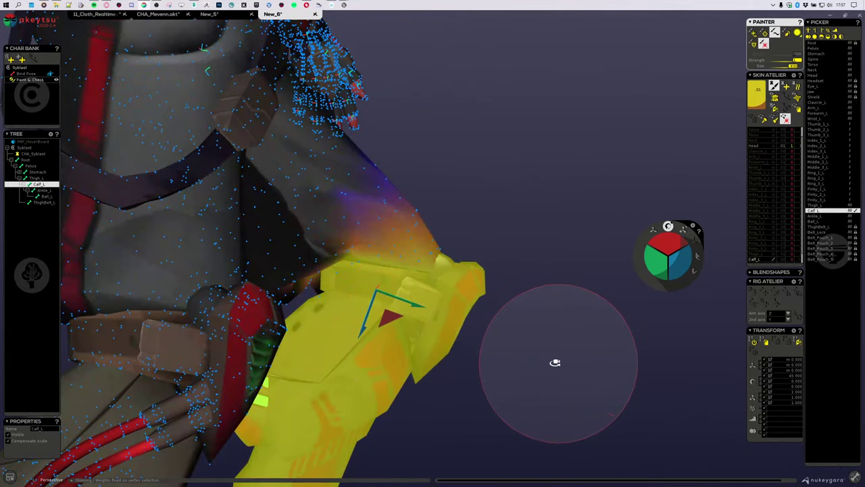
{"action": "mouse_move", "coordinate": [555, 362]}
{"action": "middle_mouse_down"}
{"action": "mouse_move", "coordinate": [502, 356]}
{"action": "mouse_move", "coordinate": [548, 363]}
{"action": "middle_mouse_up"}
{"action": "mouse_move", "coordinate": [661, 253]}
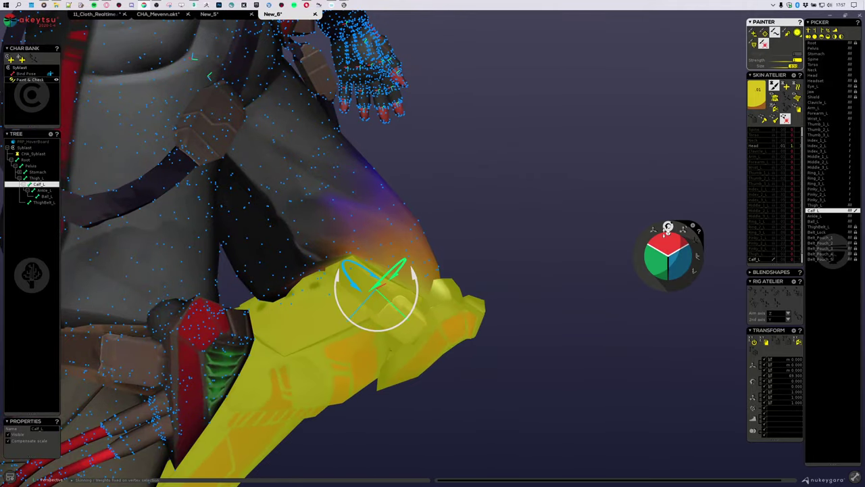
Examine the bent knee up close and undo the test rotation of Calf_L
{"action": "scroll", "coordinate": [516, 299], "scroll_direction": "down", "scroll_amount": 5}
{"action": "mouse_move", "coordinate": [516, 299]}
{"action": "middle_mouse_down"}
{"action": "mouse_move", "coordinate": [469, 399]}
{"action": "mouse_move", "coordinate": [338, 390]}
{"action": "mouse_move", "coordinate": [379, 393]}
{"action": "mouse_move", "coordinate": [266, 406]}
{"action": "mouse_move", "coordinate": [288, 392]}
{"action": "mouse_move", "coordinate": [316, 406]}
{"action": "mouse_move", "coordinate": [440, 417]}
{"action": "mouse_move", "coordinate": [496, 373]}
{"action": "mouse_move", "coordinate": [500, 383]}
{"action": "mouse_move", "coordinate": [250, 380]}
{"action": "mouse_move", "coordinate": [357, 367]}
{"action": "mouse_move", "coordinate": [361, 403]}
{"action": "mouse_move", "coordinate": [440, 445]}
{"action": "mouse_move", "coordinate": [392, 434]}
{"action": "middle_mouse_up"}
{"action": "scroll", "coordinate": [266, 405], "scroll_direction": "up", "scroll_amount": 5}
{"action": "scroll", "coordinate": [248, 380], "scroll_direction": "up", "scroll_amount": 5}
{"action": "scroll", "coordinate": [331, 363], "scroll_direction": "up", "scroll_amount": 3}
{"action": "scroll", "coordinate": [329, 362], "scroll_direction": "down", "scroll_amount": 4}
{"action": "scroll", "coordinate": [362, 404], "scroll_direction": "down", "scroll_amount": 4}
{"action": "key", "text": "ctrl+z"}
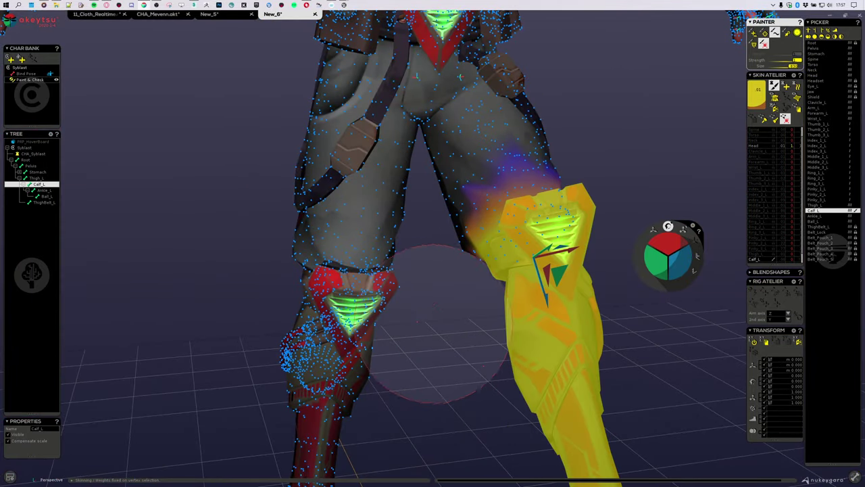
Select the lower shin and ankle guard vertices and paint them to full Calf_L weight
{"action": "middle_click_drag", "start_coordinate": [449, 322], "coordinate": [370, 282]}
{"action": "right_click_drag", "start_coordinate": [368, 281], "coordinate": [418, 313], "text": "alt"}
{"action": "left_click_drag", "start_coordinate": [418, 313], "coordinate": [453, 348], "text": "alt"}
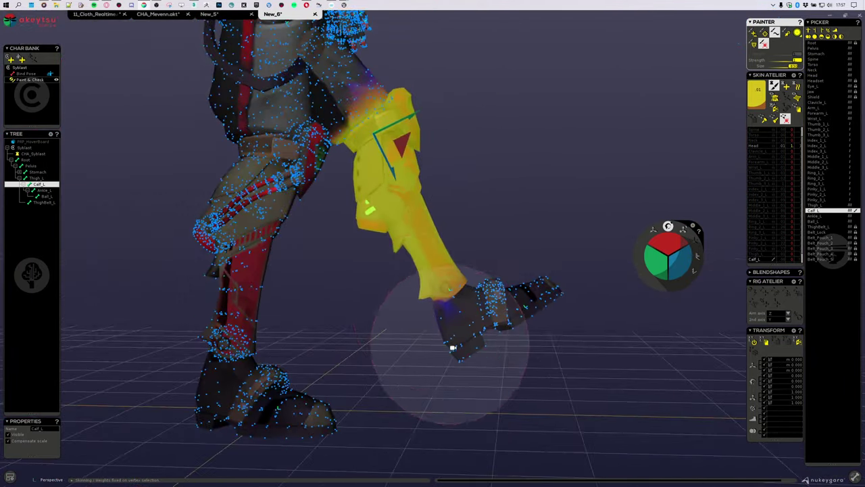
{"action": "right_click_drag", "start_coordinate": [453, 347], "coordinate": [381, 250], "text": "alt"}
{"action": "left_click_drag", "start_coordinate": [399, 336], "coordinate": [409, 344], "text": "alt"}
{"action": "middle_click_drag", "start_coordinate": [409, 344], "coordinate": [428, 375]}
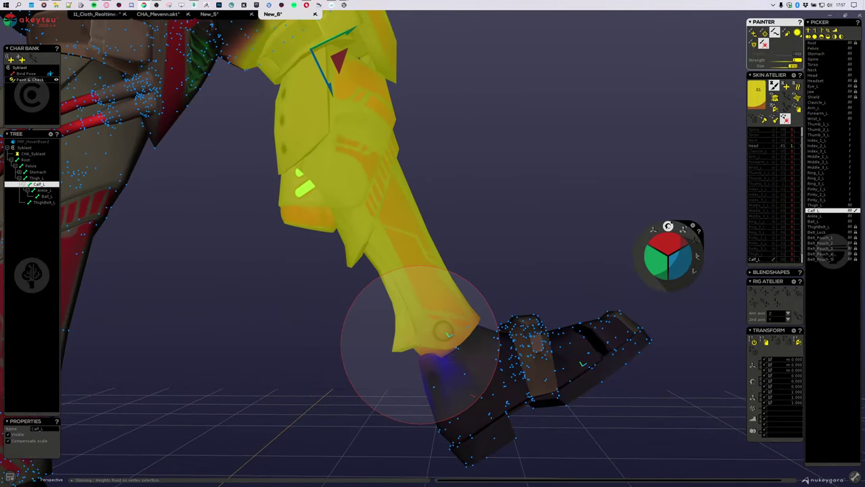
{"action": "left_click", "coordinate": [753, 31]}
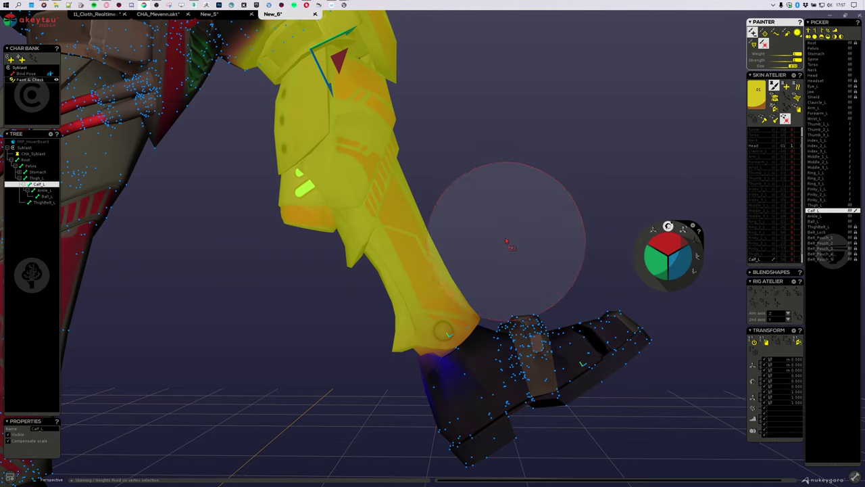
{"action": "left_click", "coordinate": [504, 150]}
{"action": "middle_click_drag", "start_coordinate": [459, 345], "coordinate": [446, 305]}
{"action": "scroll", "coordinate": [447, 305], "scroll_direction": "up", "scroll_amount": 2}
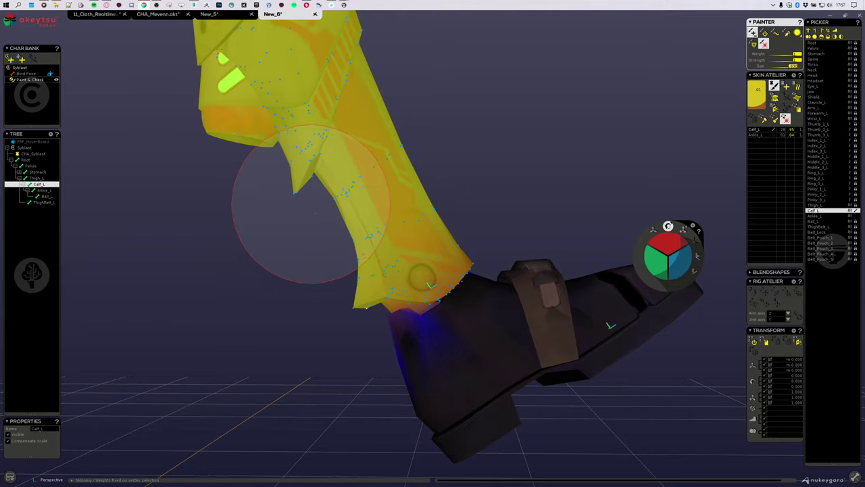
{"action": "mouse_move", "coordinate": [323, 227]}
{"action": "middle_mouse_down"}
{"action": "mouse_move", "coordinate": [476, 241]}
{"action": "mouse_move", "coordinate": [247, 228]}
{"action": "mouse_move", "coordinate": [290, 207]}
{"action": "mouse_move", "coordinate": [455, 324]}
{"action": "mouse_move", "coordinate": [475, 298]}
{"action": "mouse_move", "coordinate": [449, 274]}
{"action": "mouse_move", "coordinate": [476, 274]}
{"action": "middle_mouse_up"}
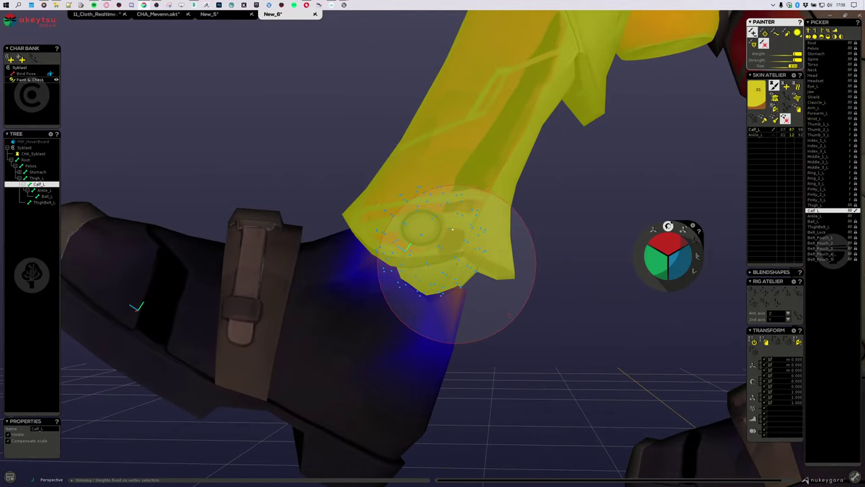
{"action": "middle_click_drag", "start_coordinate": [492, 318], "coordinate": [489, 289]}
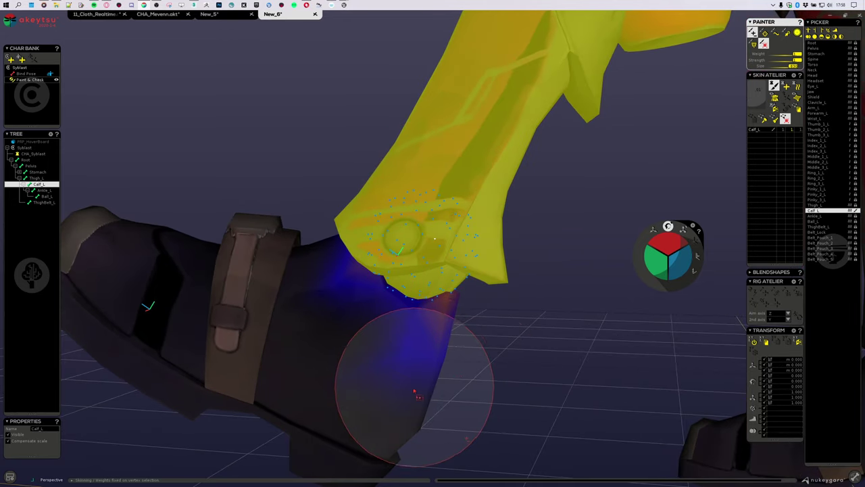
Select the left boot's vertices and remove the stray Calf_L weight around its ankle
{"action": "left_click", "coordinate": [400, 376]}
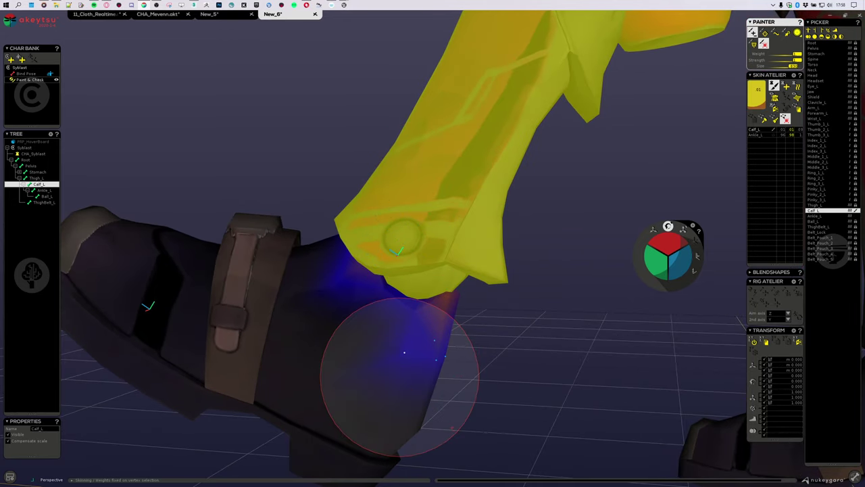
{"action": "mouse_move", "coordinate": [404, 373]}
{"action": "middle_mouse_down"}
{"action": "mouse_move", "coordinate": [405, 344]}
{"action": "mouse_move", "coordinate": [397, 340]}
{"action": "middle_mouse_up"}
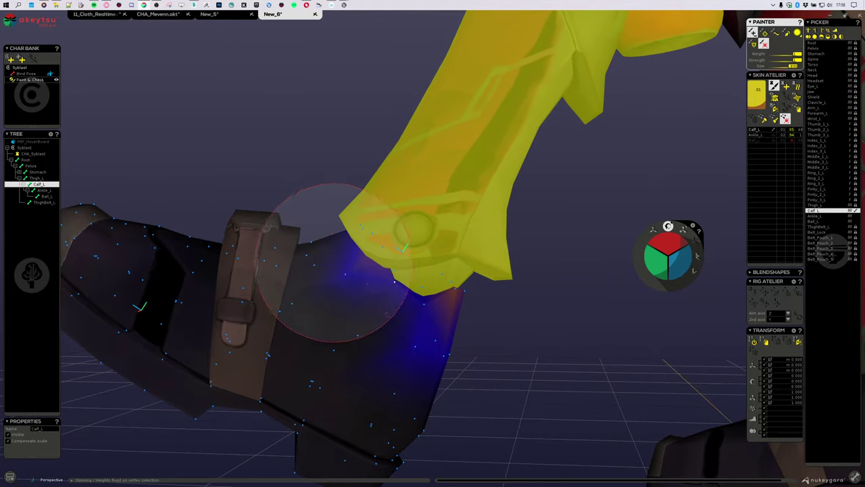
{"action": "middle_click_drag", "start_coordinate": [487, 391], "coordinate": [440, 337]}
{"action": "left_click", "coordinate": [435, 283]}
{"action": "mouse_move", "coordinate": [464, 285]}
{"action": "middle_mouse_down"}
{"action": "mouse_move", "coordinate": [429, 338]}
{"action": "mouse_move", "coordinate": [501, 242]}
{"action": "mouse_move", "coordinate": [489, 245]}
{"action": "mouse_move", "coordinate": [514, 226]}
{"action": "mouse_move", "coordinate": [281, 257]}
{"action": "mouse_move", "coordinate": [240, 277]}
{"action": "mouse_move", "coordinate": [415, 232]}
{"action": "mouse_move", "coordinate": [348, 217]}
{"action": "middle_mouse_up"}
{"action": "left_click", "coordinate": [348, 217]}
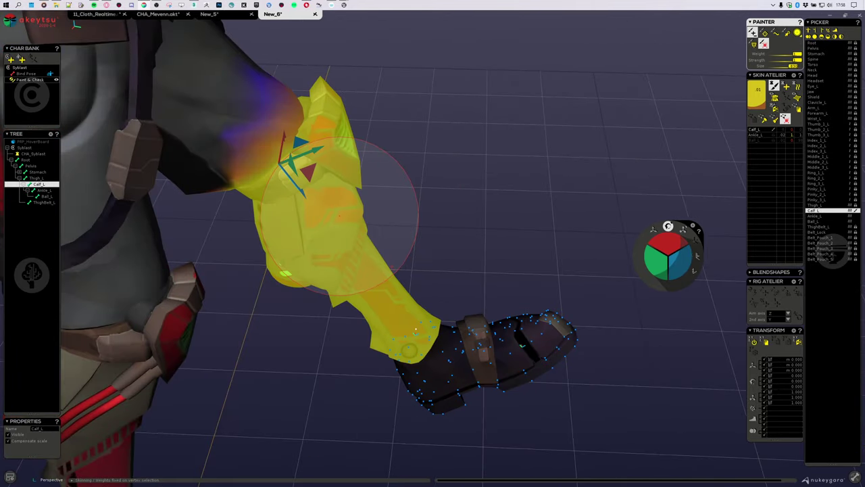
Undo the test rotation of the left leg to bring it back to its straight pose
{"action": "key", "text": "ctrl+z"}
{"action": "key", "text": "ctrl+z"}
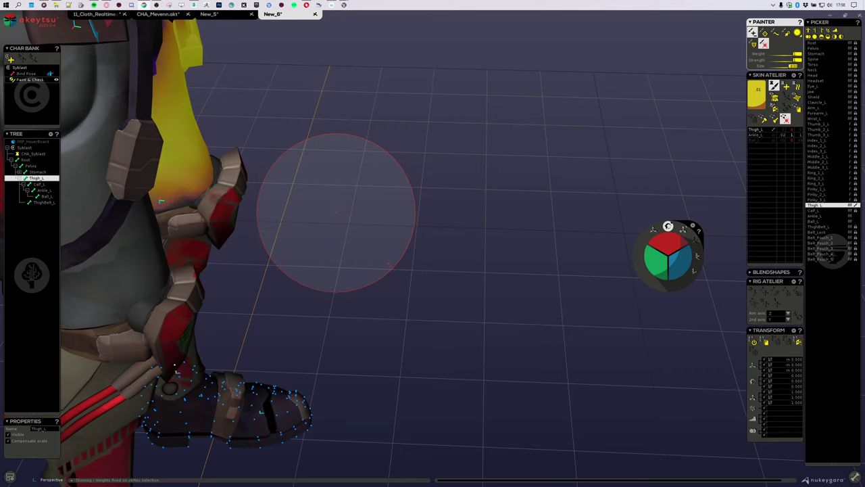
{"action": "mouse_move", "coordinate": [431, 283]}
{"action": "middle_mouse_down"}
{"action": "mouse_move", "coordinate": [399, 332]}
{"action": "mouse_move", "coordinate": [448, 263]}
{"action": "mouse_move", "coordinate": [332, 139]}
{"action": "mouse_move", "coordinate": [390, 251]}
{"action": "mouse_move", "coordinate": [548, 313]}
{"action": "mouse_move", "coordinate": [531, 329]}
{"action": "mouse_move", "coordinate": [503, 394]}
{"action": "mouse_move", "coordinate": [527, 297]}
{"action": "middle_mouse_up"}
Examine the Ankle_L and Ball_L weights across the left boot, its strap and its sole from several sides
{"action": "left_click", "coordinate": [382, 159]}
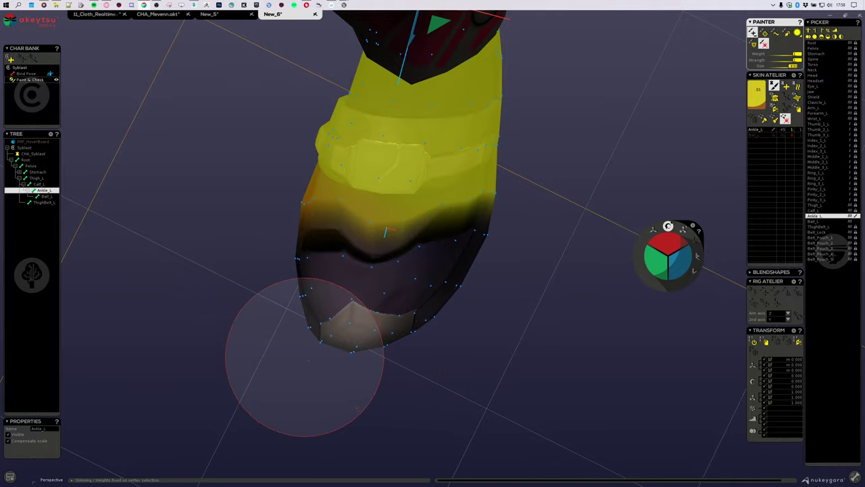
{"action": "mouse_move", "coordinate": [386, 371]}
{"action": "middle_mouse_down"}
{"action": "mouse_move", "coordinate": [405, 309]}
{"action": "mouse_move", "coordinate": [289, 196]}
{"action": "mouse_move", "coordinate": [408, 218]}
{"action": "mouse_move", "coordinate": [392, 256]}
{"action": "mouse_move", "coordinate": [525, 325]}
{"action": "mouse_move", "coordinate": [426, 301]}
{"action": "middle_mouse_up"}
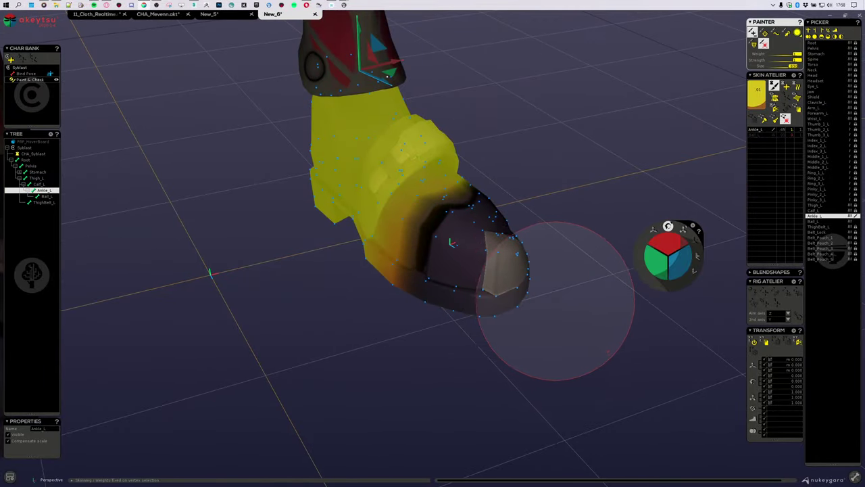
{"action": "key", "text": "Down"}
{"action": "mouse_move", "coordinate": [374, 295]}
{"action": "middle_mouse_down"}
{"action": "mouse_move", "coordinate": [434, 260]}
{"action": "mouse_move", "coordinate": [430, 220]}
{"action": "mouse_move", "coordinate": [257, 194]}
{"action": "mouse_move", "coordinate": [324, 212]}
{"action": "mouse_move", "coordinate": [322, 185]}
{"action": "middle_mouse_up"}
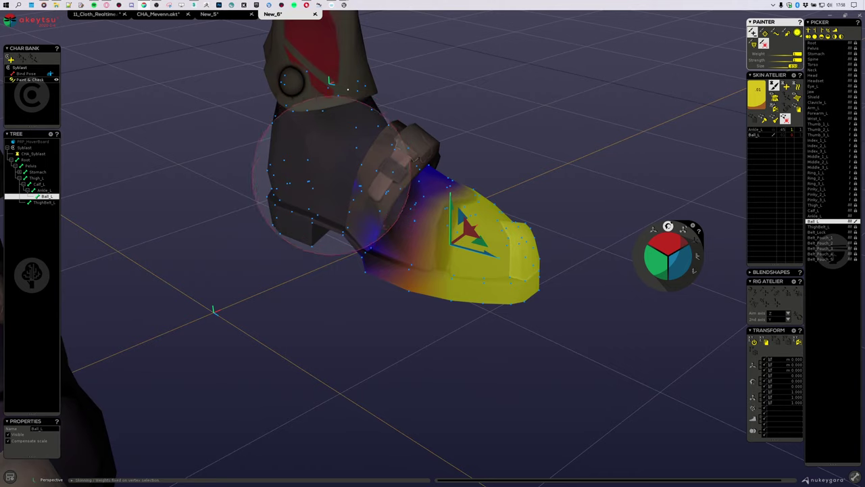
{"action": "mouse_move", "coordinate": [313, 232]}
{"action": "middle_mouse_down"}
{"action": "mouse_move", "coordinate": [332, 212]}
{"action": "mouse_move", "coordinate": [299, 226]}
{"action": "mouse_move", "coordinate": [330, 225]}
{"action": "middle_mouse_up"}
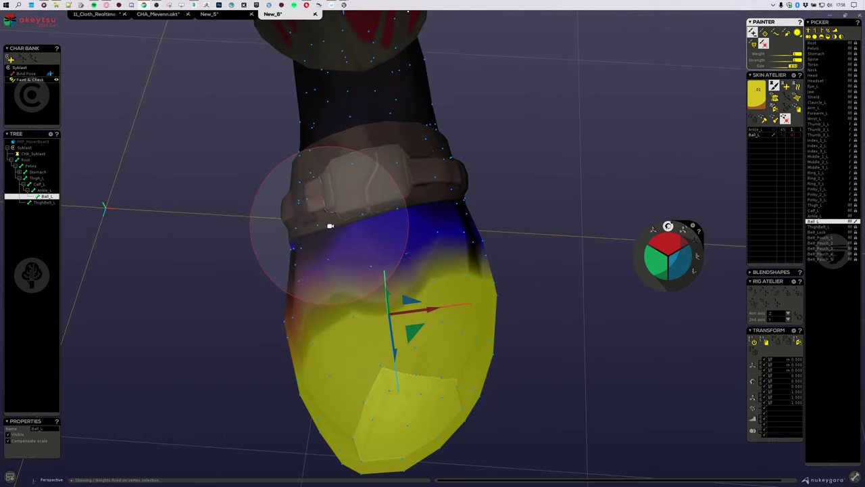
{"action": "left_click_drag", "start_coordinate": [478, 178], "coordinate": [451, 159], "text": "alt"}
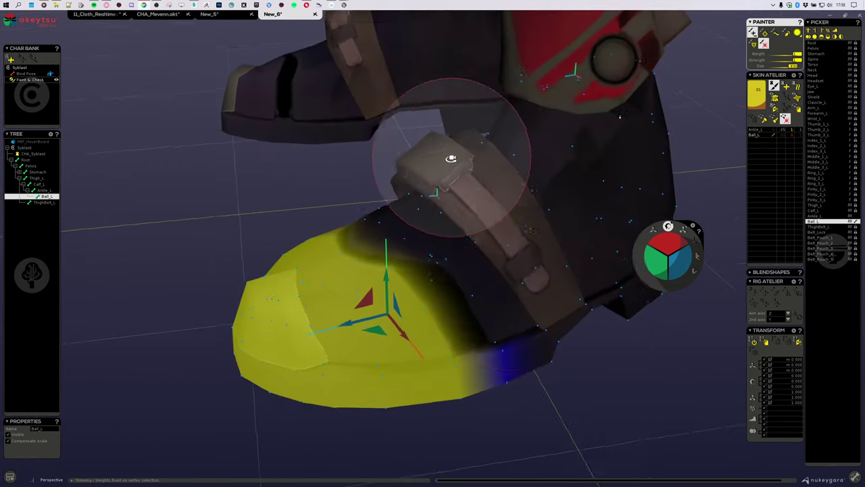
{"action": "left_click_drag", "start_coordinate": [426, 200], "coordinate": [519, 177], "text": "alt"}
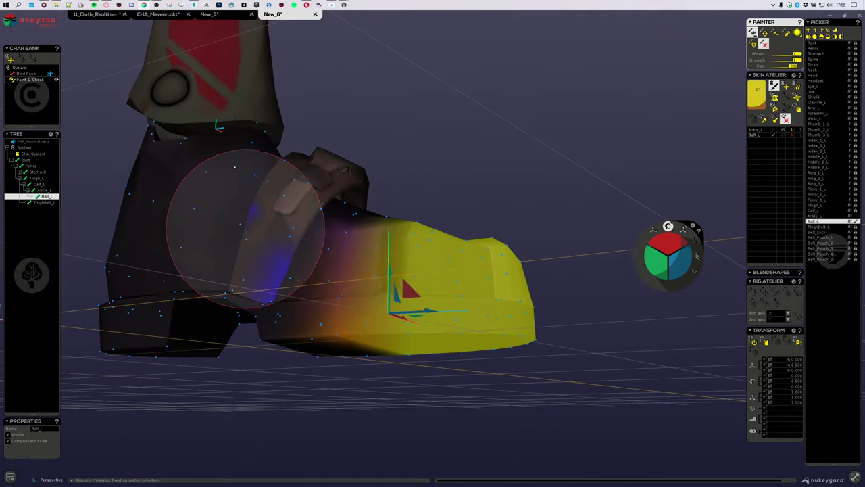
{"action": "mouse_move", "coordinate": [251, 276]}
{"action": "middle_mouse_down"}
{"action": "mouse_move", "coordinate": [267, 372]}
{"action": "mouse_move", "coordinate": [381, 328]}
{"action": "middle_mouse_up"}
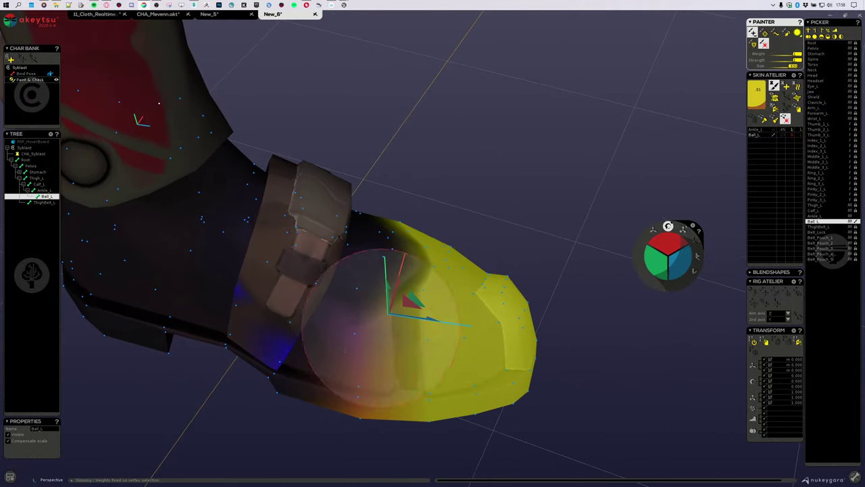
Clean up the Ball_L weight along the left boot and transfer the boot strap fully to Ankle_L
{"action": "mouse_move", "coordinate": [391, 394]}
{"action": "middle_mouse_down"}
{"action": "mouse_move", "coordinate": [278, 412]}
{"action": "mouse_move", "coordinate": [346, 408]}
{"action": "mouse_move", "coordinate": [279, 212]}
{"action": "middle_mouse_up"}
{"action": "middle_click_drag", "start_coordinate": [344, 200], "coordinate": [386, 106]}
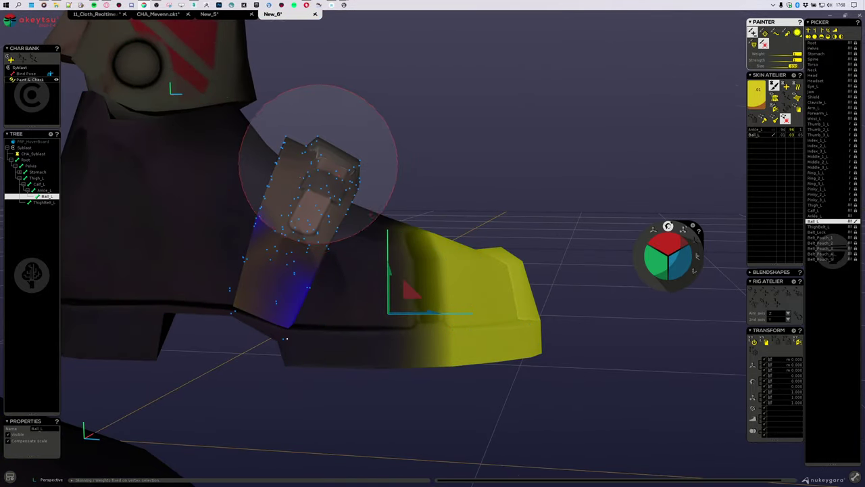
{"action": "mouse_move", "coordinate": [251, 183]}
{"action": "middle_mouse_down"}
{"action": "mouse_move", "coordinate": [191, 338]}
{"action": "mouse_move", "coordinate": [437, 278]}
{"action": "middle_mouse_up"}
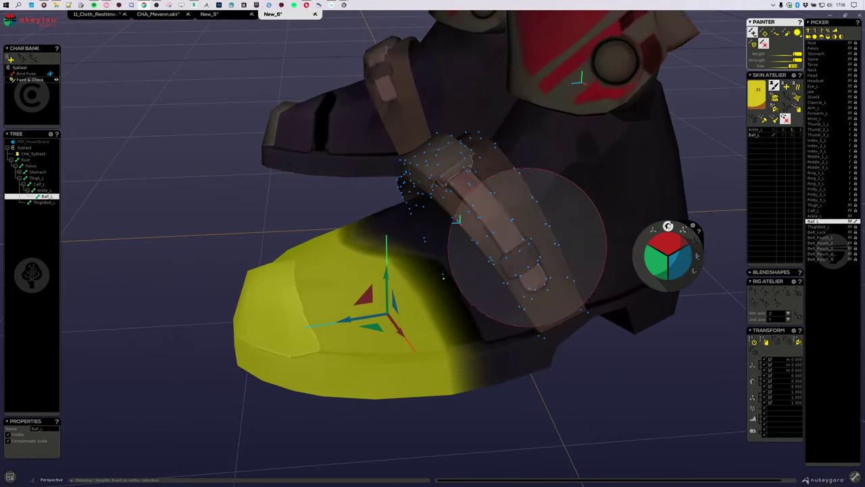
{"action": "scroll", "coordinate": [530, 318], "scroll_direction": "down", "scroll_amount": 5}
{"action": "middle_click_drag", "start_coordinate": [530, 319], "coordinate": [512, 334]}
{"action": "left_click", "coordinate": [593, 398]}
{"action": "middle_click_drag", "start_coordinate": [479, 208], "coordinate": [482, 228]}
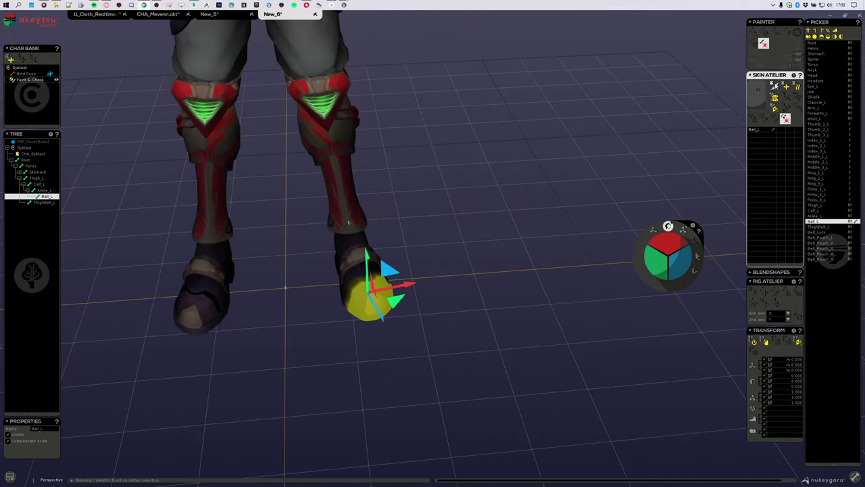
Select the Stomach joint and examine its weights around the belt, pouches and upper thighs
{"action": "mouse_move", "coordinate": [550, 283]}
{"action": "middle_mouse_down"}
{"action": "mouse_move", "coordinate": [473, 280]}
{"action": "mouse_move", "coordinate": [563, 330]}
{"action": "mouse_move", "coordinate": [550, 309]}
{"action": "mouse_move", "coordinate": [540, 324]}
{"action": "mouse_move", "coordinate": [495, 325]}
{"action": "mouse_move", "coordinate": [562, 284]}
{"action": "mouse_move", "coordinate": [233, 235]}
{"action": "middle_mouse_up"}
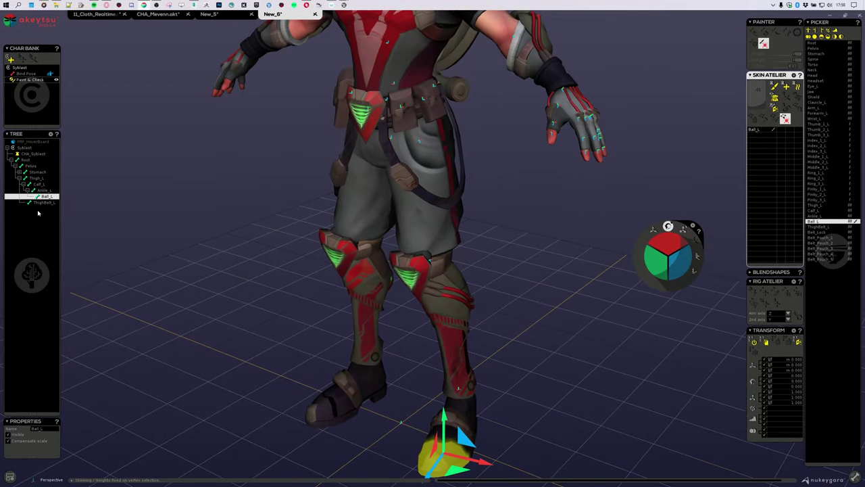
{"action": "middle_click_drag", "start_coordinate": [352, 215], "coordinate": [465, 282]}
{"action": "left_click", "coordinate": [389, 269]}
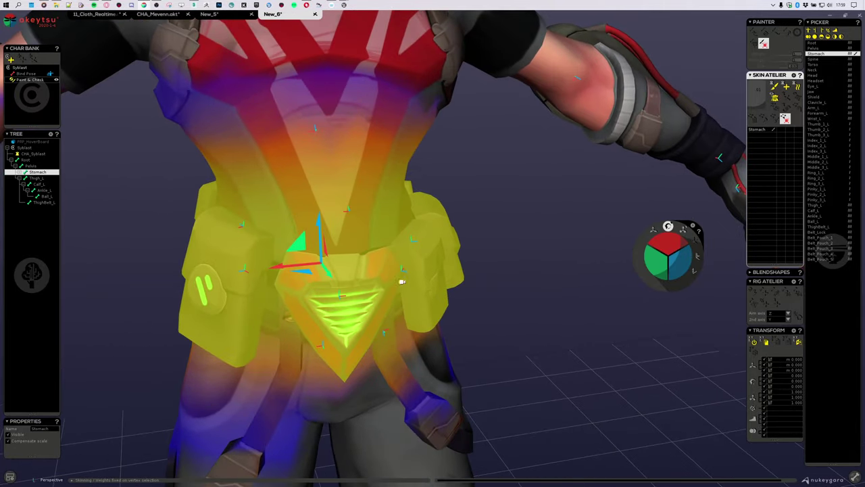
{"action": "mouse_move", "coordinate": [401, 281]}
{"action": "middle_mouse_down"}
{"action": "mouse_move", "coordinate": [342, 253]}
{"action": "mouse_move", "coordinate": [386, 267]}
{"action": "mouse_move", "coordinate": [386, 290]}
{"action": "mouse_move", "coordinate": [407, 282]}
{"action": "middle_mouse_up"}
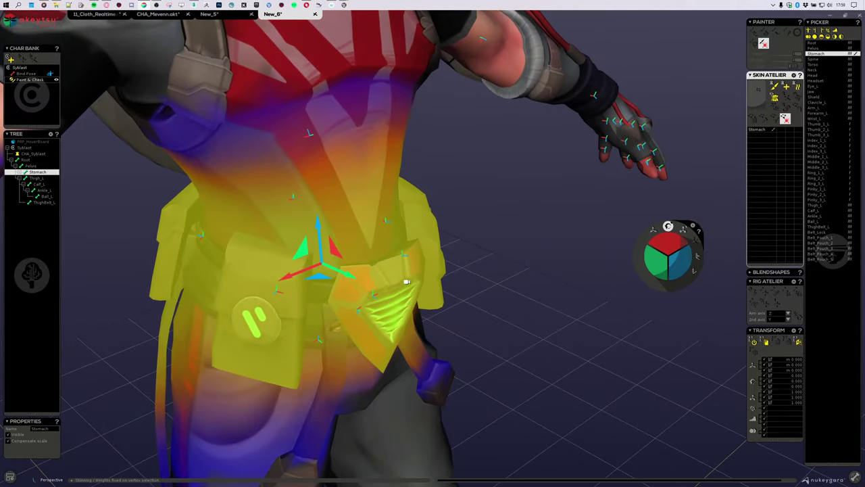
Step through the joints Belt_Pouch_1 to Belt_Pouch_5 to locate them on the belt, finishing on Belt_Lock
{"action": "left_click", "coordinate": [830, 238]}
{"action": "middle_click_drag", "start_coordinate": [514, 281], "coordinate": [473, 285]}
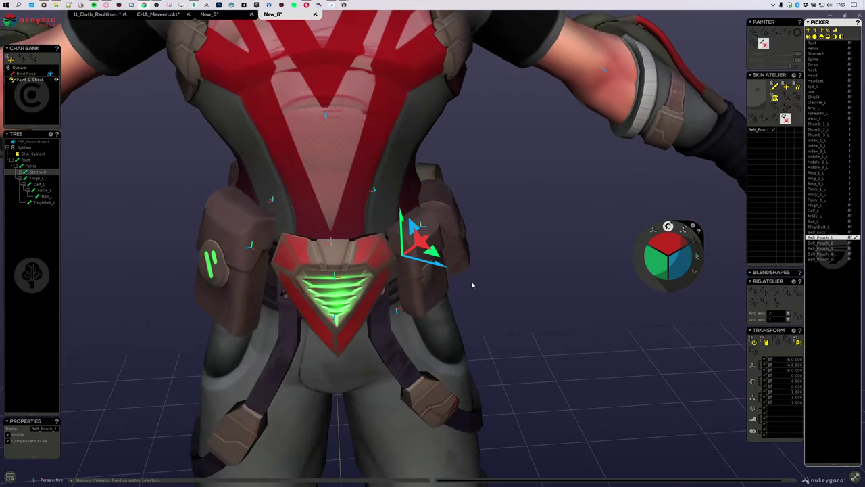
{"action": "key", "text": "Down"}
{"action": "key", "text": "Down"}
{"action": "key", "text": "Down"}
{"action": "key", "text": "Down"}
{"action": "key", "text": "Down"}
{"action": "key", "text": "Up"}
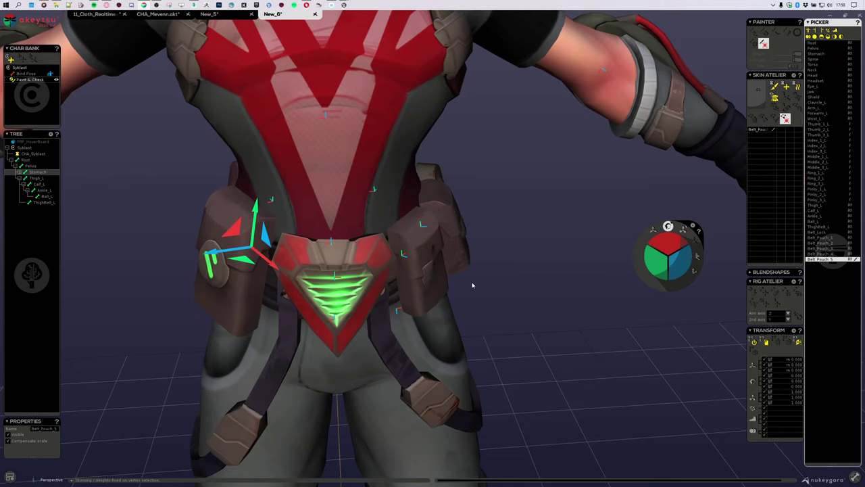
{"action": "key", "text": "Up"}
{"action": "key", "text": "Up"}
{"action": "key", "text": "Up"}
{"action": "key", "text": "Up"}
{"action": "key", "text": "Up"}
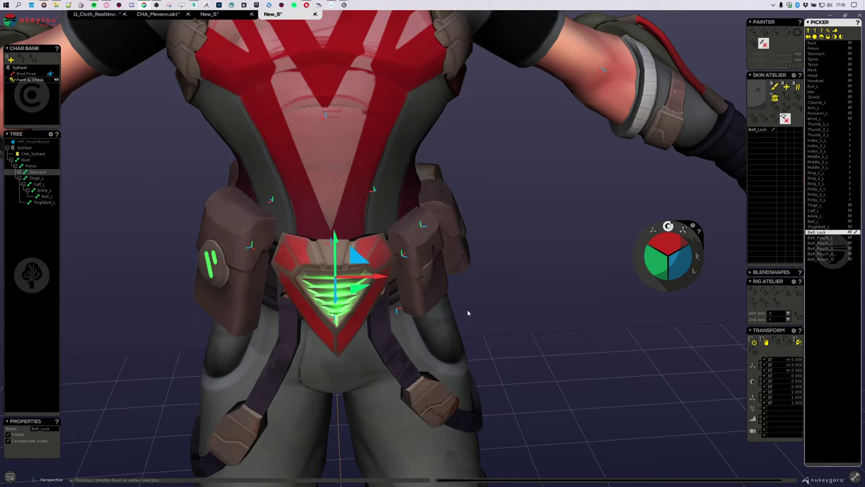
Select the belt buckle's vertices and assign them full Belt_Lock weight
{"action": "middle_click_drag", "start_coordinate": [468, 313], "coordinate": [574, 329]}
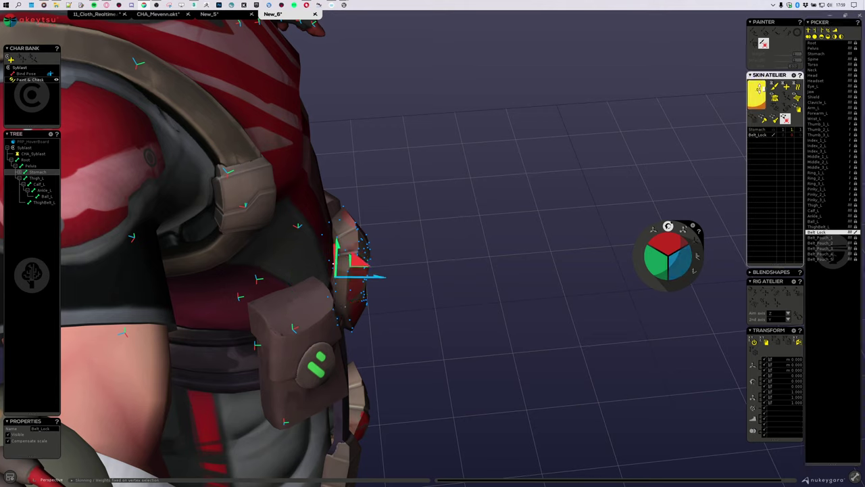
{"action": "left_click_drag", "start_coordinate": [759, 89], "coordinate": [759, 89]}
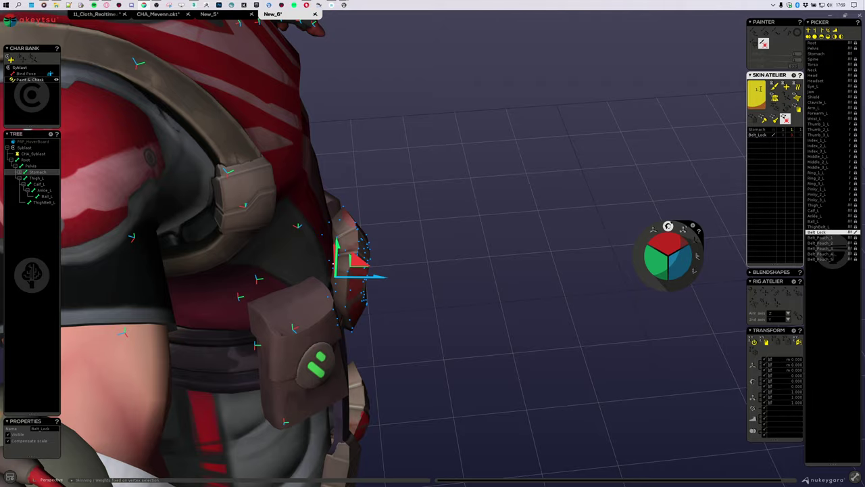
{"action": "left_click", "coordinate": [759, 92]}
{"action": "left_click_drag", "start_coordinate": [534, 271], "coordinate": [349, 228], "text": "alt"}
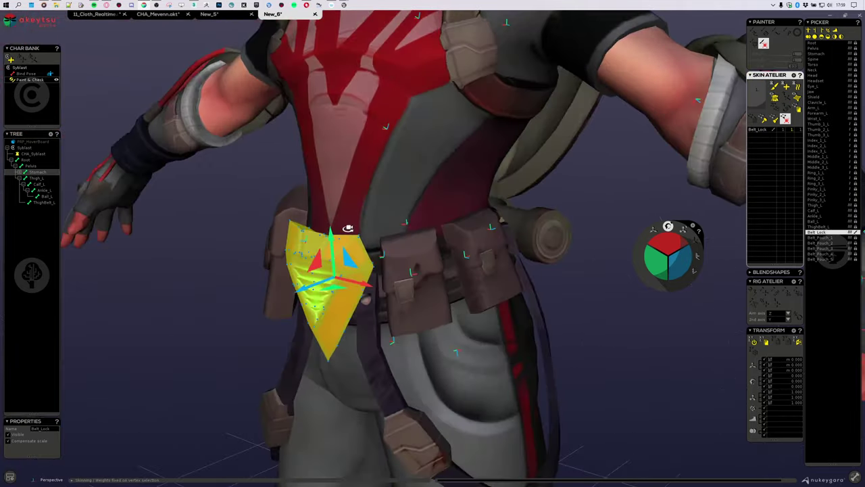
Move Belt_Lock forward away from the body and check the buckle's geometry and the belt behind it
{"action": "middle_click_drag", "start_coordinate": [347, 229], "coordinate": [744, 50]}
{"action": "middle_click_drag", "start_coordinate": [656, 70], "coordinate": [377, 289]}
{"action": "left_click_drag", "start_coordinate": [376, 290], "coordinate": [574, 336]}
{"action": "middle_click_drag", "start_coordinate": [393, 303], "coordinate": [492, 248]}
{"action": "middle_click_drag", "start_coordinate": [508, 199], "coordinate": [402, 275]}
{"action": "scroll", "coordinate": [402, 275], "scroll_direction": "up", "scroll_amount": 3}
{"action": "left_click", "coordinate": [342, 236]}
{"action": "middle_click_drag", "start_coordinate": [404, 238], "coordinate": [353, 230]}
{"action": "left_click", "coordinate": [264, 407]}
{"action": "middle_click_drag", "start_coordinate": [307, 421], "coordinate": [545, 315]}
Select Belt_Pouch_1 through Belt_Pouch_5 and move them all outward, away from the body
{"action": "left_click", "coordinate": [834, 238]}
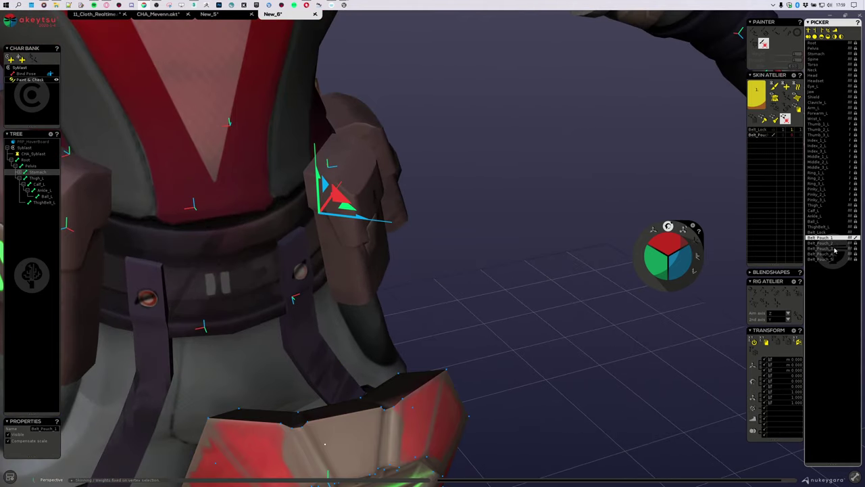
{"action": "left_click", "coordinate": [834, 259], "text": "shift"}
{"action": "scroll", "coordinate": [377, 228], "scroll_direction": "down", "scroll_amount": 4}
{"action": "middle_click_drag", "start_coordinate": [295, 241], "coordinate": [529, 253]}
{"action": "scroll", "coordinate": [304, 282], "scroll_direction": "down", "scroll_amount": 3}
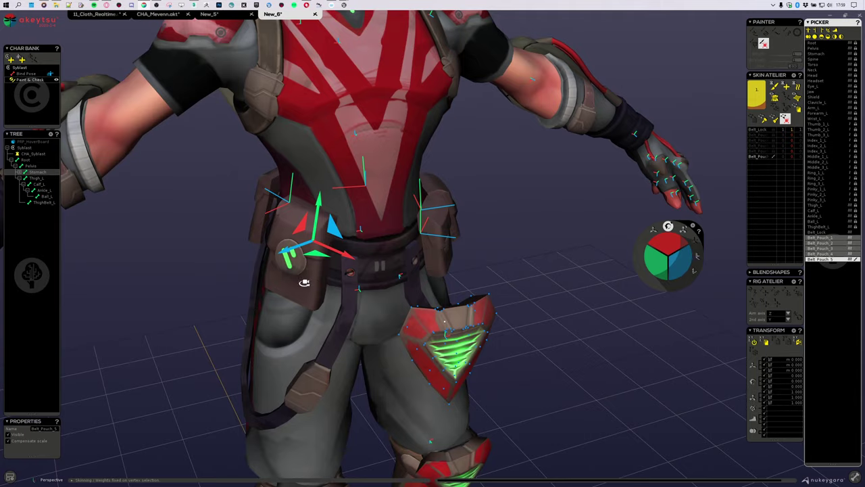
{"action": "middle_click_drag", "start_coordinate": [304, 282], "coordinate": [268, 249]}
{"action": "left_click_drag", "start_coordinate": [269, 248], "coordinate": [174, 267]}
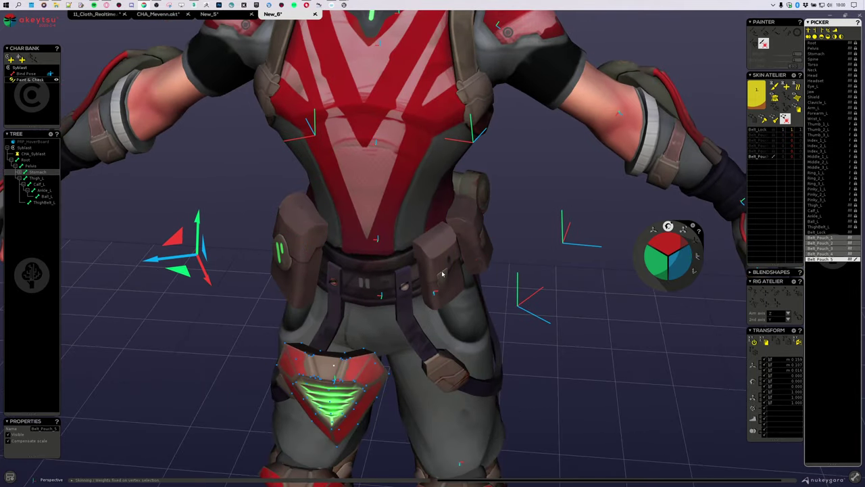
{"action": "middle_click_drag", "start_coordinate": [175, 268], "coordinate": [452, 206]}
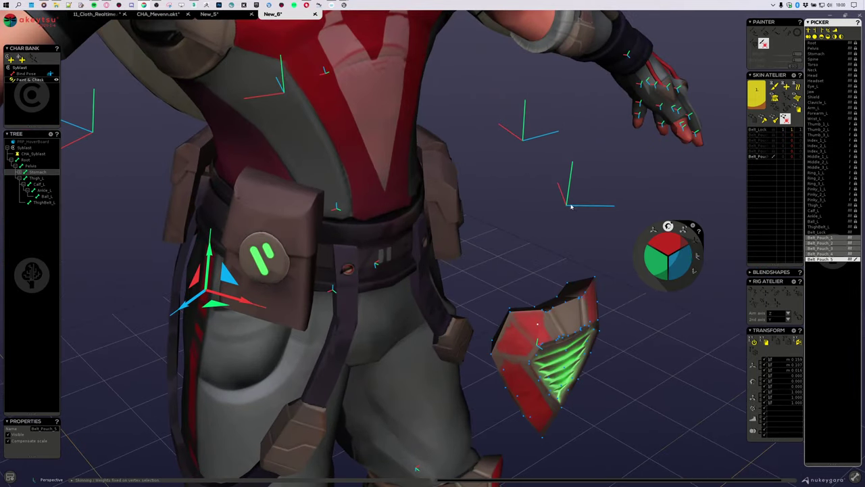
Select the front pouch on the character's left hip and assign its vertices full Belt_Pouch_1 weight
{"action": "left_click", "coordinate": [834, 239]}
{"action": "middle_click_drag", "start_coordinate": [504, 238], "coordinate": [484, 211]}
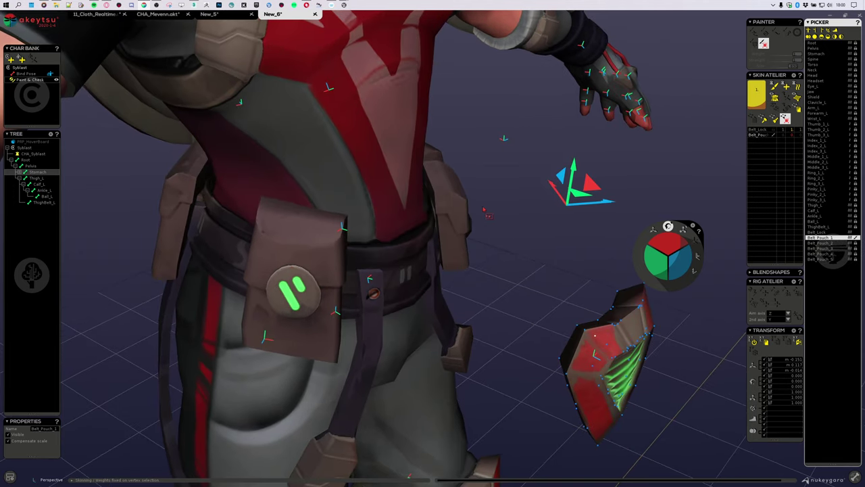
{"action": "left_click_drag", "start_coordinate": [482, 204], "coordinate": [472, 238]}
{"action": "key", "text": "e"}
{"action": "left_click_drag", "start_coordinate": [761, 100], "coordinate": [730, 35]}
{"action": "middle_click_drag", "start_coordinate": [530, 220], "coordinate": [460, 296]}
Select the second pouch on the character's left side and assign its vertices full Belt_Pouch_2 weight
{"action": "left_click", "coordinate": [575, 205]}
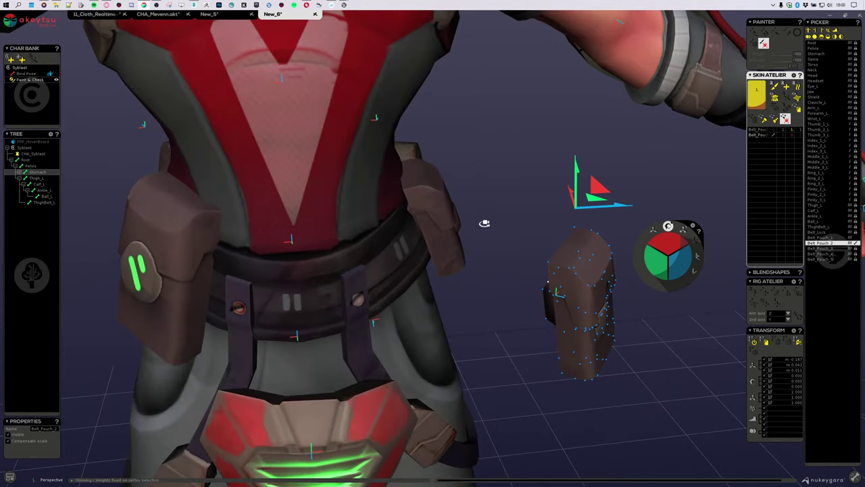
{"action": "middle_click_drag", "start_coordinate": [485, 222], "coordinate": [521, 223]}
{"action": "left_click_drag", "start_coordinate": [482, 211], "coordinate": [476, 221]}
{"action": "left_click", "coordinate": [467, 233]}
{"action": "double_click", "coordinate": [458, 255], "text": "shift"}
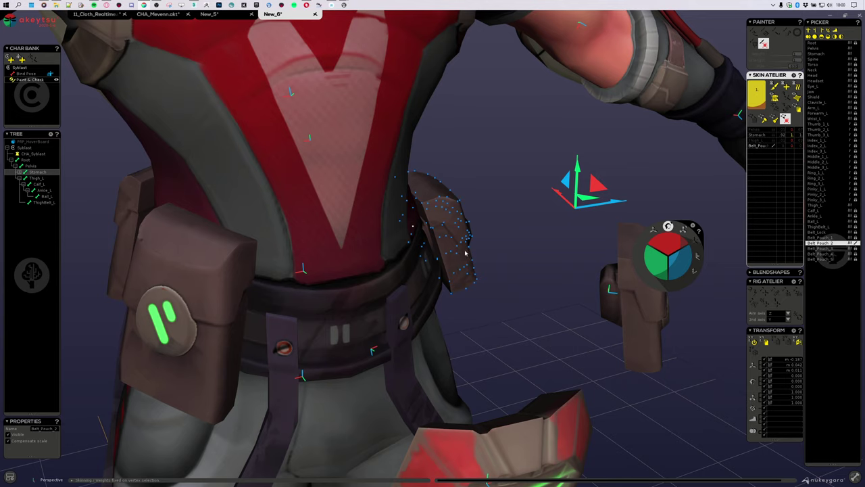
{"action": "left_click_drag", "start_coordinate": [753, 90], "coordinate": [733, 40]}
{"action": "middle_click_drag", "start_coordinate": [612, 186], "coordinate": [442, 298]}
Select the cylindrical container at the back of the belt and assign its vertices full Belt_Pouch_3 weight
{"action": "scroll", "coordinate": [520, 180], "scroll_direction": "up", "scroll_amount": 2}
{"action": "middle_click_drag", "start_coordinate": [514, 236], "coordinate": [537, 229]}
{"action": "left_click_drag", "start_coordinate": [525, 195], "coordinate": [498, 214]}
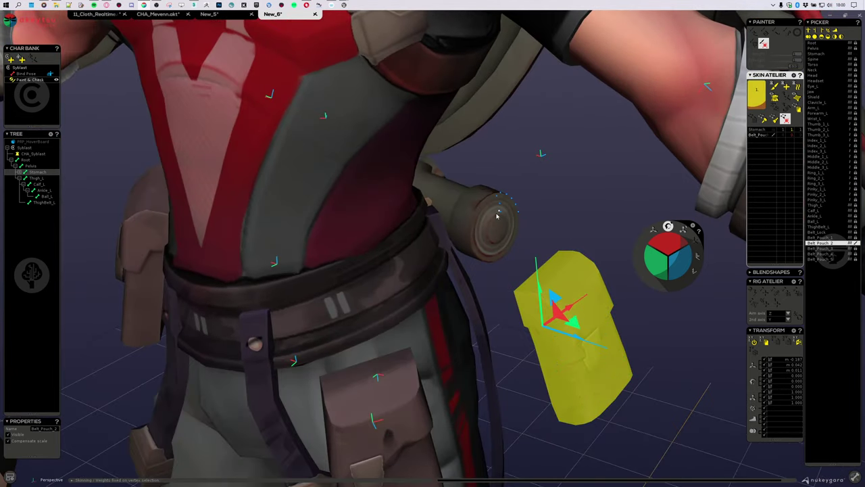
{"action": "left_click_drag", "start_coordinate": [754, 100], "coordinate": [736, 54]}
{"action": "middle_click_drag", "start_coordinate": [558, 170], "coordinate": [462, 264]}
{"action": "scroll", "coordinate": [542, 174], "scroll_direction": "down", "scroll_amount": 3}
{"action": "left_click", "coordinate": [820, 248]}
{"action": "left_click_drag", "start_coordinate": [756, 100], "coordinate": [736, 54]}
{"action": "middle_click_drag", "start_coordinate": [583, 201], "coordinate": [410, 245]}
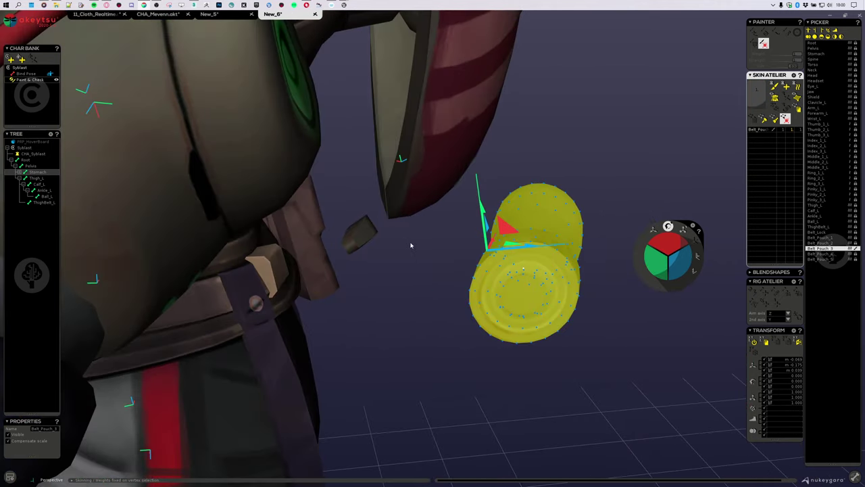
Assign the cylindrical container's small leftover piece and its belt clip full Belt_Pouch_3 weight
{"action": "left_click", "coordinate": [375, 233]}
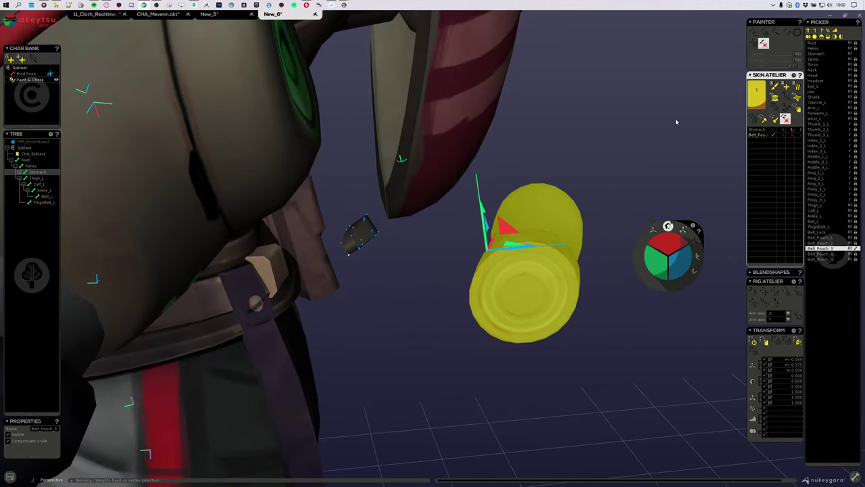
{"action": "left_click_drag", "start_coordinate": [756, 100], "coordinate": [747, 58]}
{"action": "middle_click_drag", "start_coordinate": [383, 277], "coordinate": [425, 272]}
{"action": "left_click", "coordinate": [275, 309]}
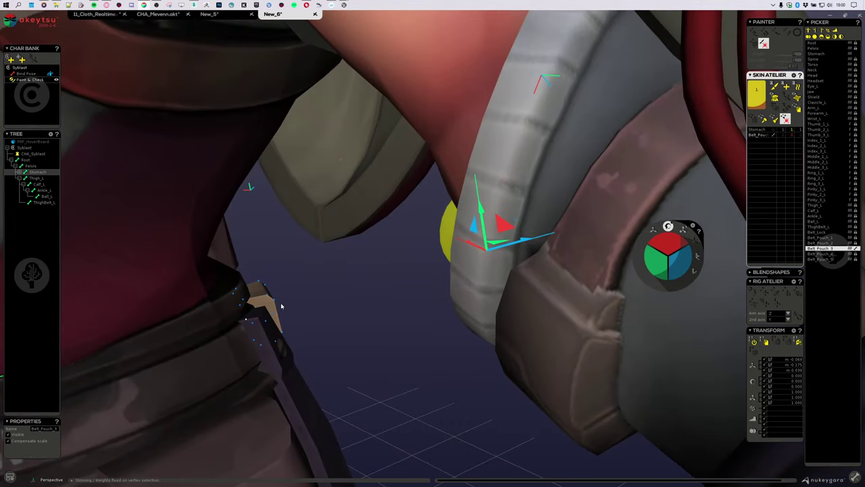
{"action": "left_click_drag", "start_coordinate": [756, 98], "coordinate": [750, 59]}
{"action": "scroll", "coordinate": [339, 328], "scroll_direction": "down", "scroll_amount": 5}
{"action": "middle_click_drag", "start_coordinate": [338, 329], "coordinate": [385, 335]}
{"action": "scroll", "coordinate": [511, 208], "scroll_direction": "up", "scroll_amount": 3}
Select the rear pouch on the character's right side and assign its vertices full Belt_Pouch_4 weight
{"action": "middle_click_drag", "start_coordinate": [564, 287], "coordinate": [353, 289]}
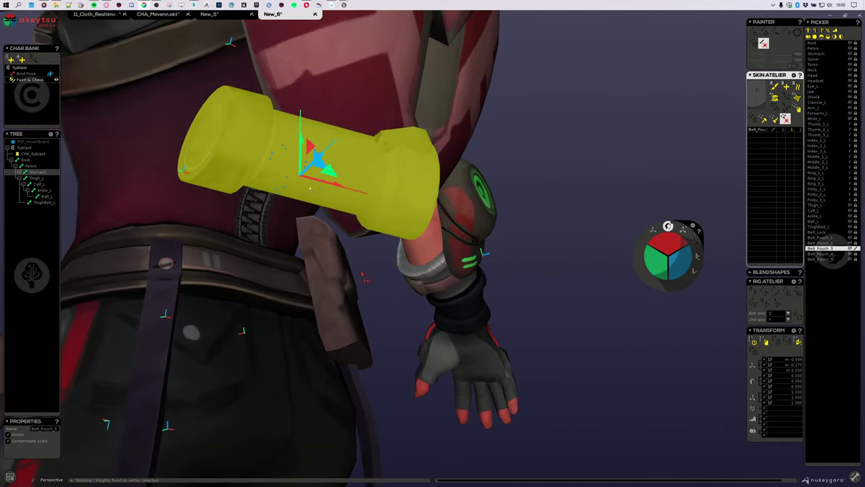
{"action": "left_click", "coordinate": [351, 290]}
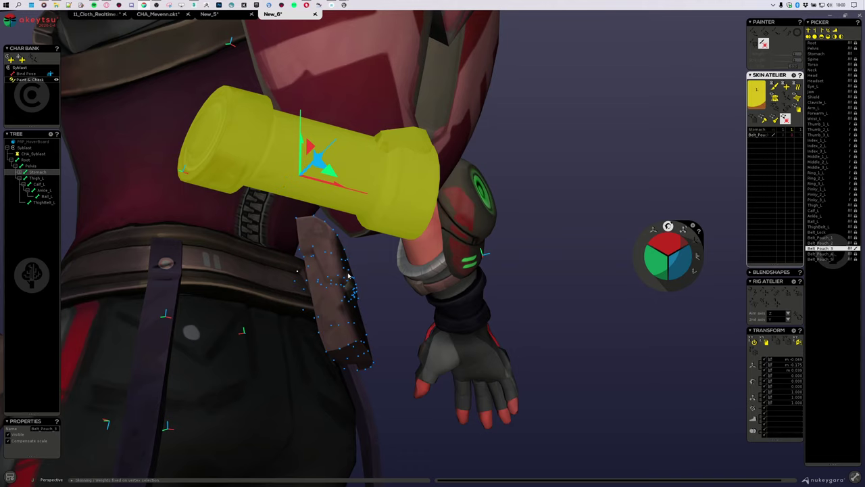
{"action": "left_click", "coordinate": [349, 275]}
{"action": "left_click", "coordinate": [484, 254]}
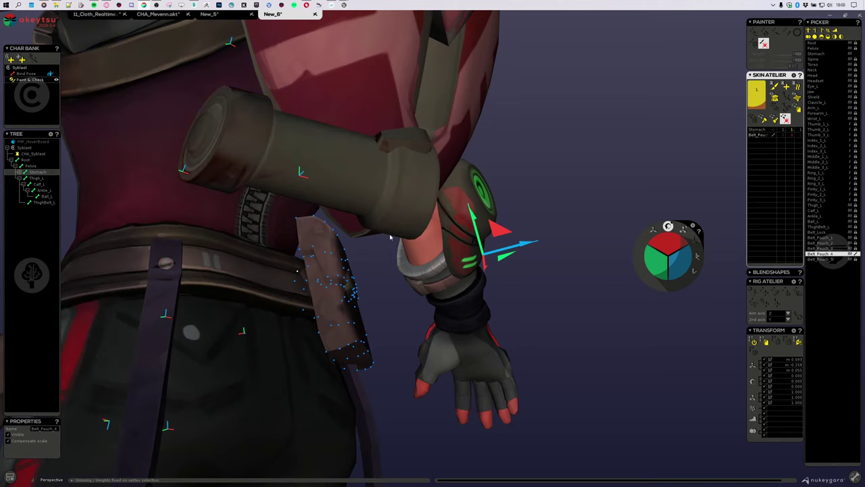
{"action": "left_click_drag", "start_coordinate": [757, 96], "coordinate": [746, 39]}
{"action": "middle_click_drag", "start_coordinate": [377, 301], "coordinate": [445, 395]}
Select the pouch with the green light on the character's right side and assign its vertices full Belt_Pouch_5 weight
{"action": "left_click", "coordinate": [417, 382]}
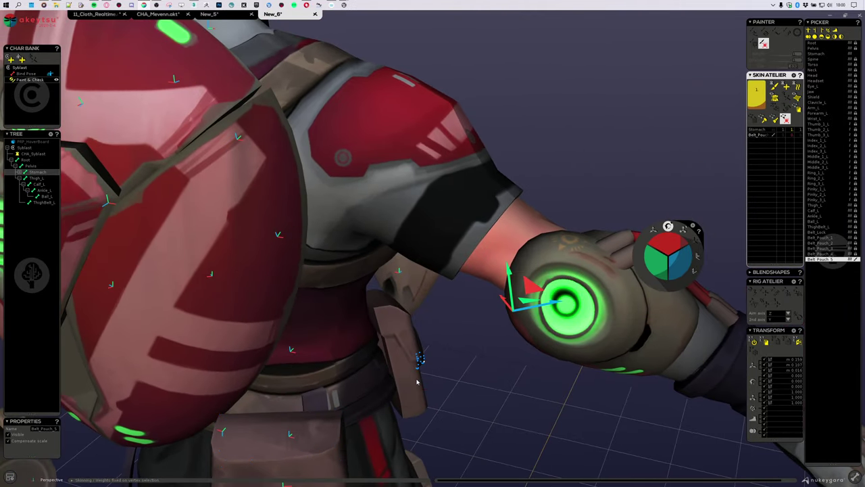
{"action": "left_click_drag", "start_coordinate": [755, 97], "coordinate": [730, 39]}
{"action": "middle_click_drag", "start_coordinate": [534, 294], "coordinate": [357, 281]}
{"action": "scroll", "coordinate": [357, 282], "scroll_direction": "down", "scroll_amount": 5}
{"action": "middle_click_drag", "start_coordinate": [430, 374], "coordinate": [368, 321]}
{"action": "scroll", "coordinate": [331, 334], "scroll_direction": "up", "scroll_amount": 4}
Select all belt joints from Belt_Lock through Belt_Pouch_5 and reset them to their original positions
{"action": "left_click", "coordinate": [449, 259]}
{"action": "left_click", "coordinate": [590, 358]}
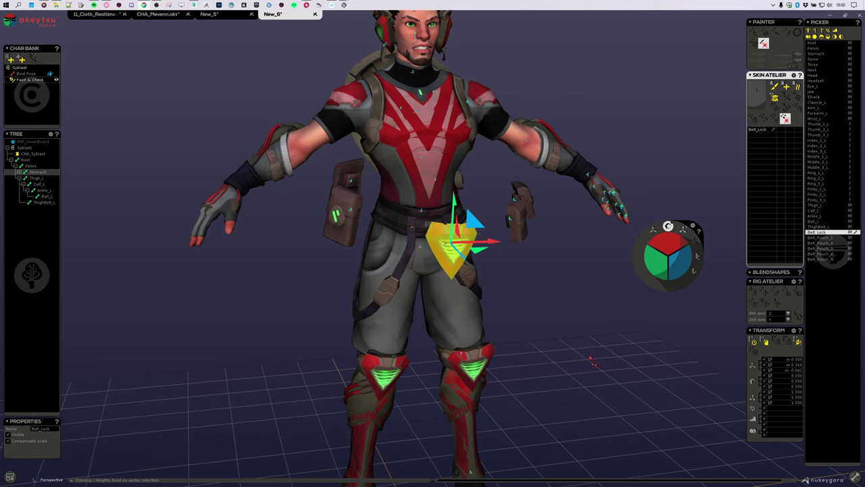
{"action": "middle_click_drag", "start_coordinate": [598, 329], "coordinate": [557, 367]}
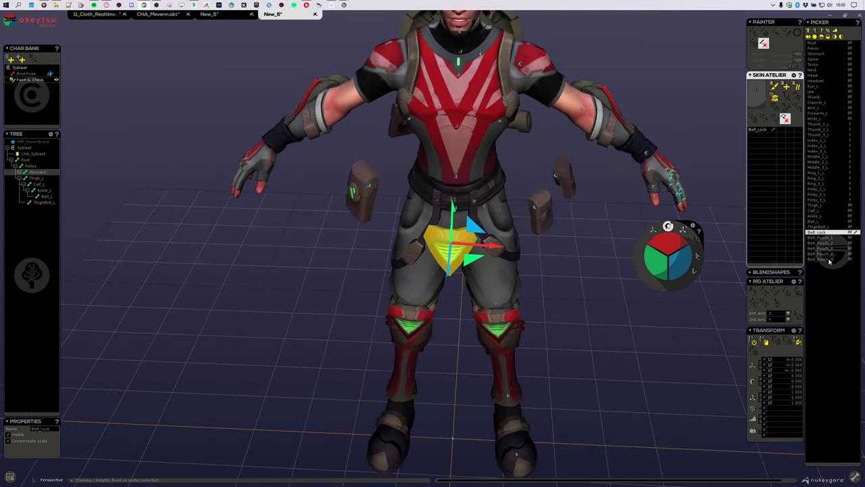
{"action": "left_click", "coordinate": [829, 261], "text": "shift"}
{"action": "key", "text": "ctrl+r"}
Display the Thigh_L joint's weights and select all vertices of the left thigh strap and its clip
{"action": "middle_click_drag", "start_coordinate": [632, 311], "coordinate": [428, 382]}
{"action": "scroll", "coordinate": [428, 383], "scroll_direction": "up", "scroll_amount": 4}
{"action": "left_click", "coordinate": [450, 317]}
{"action": "middle_click_drag", "start_coordinate": [450, 331], "coordinate": [467, 369]}
{"action": "scroll", "coordinate": [461, 307], "scroll_direction": "up", "scroll_amount": 4}
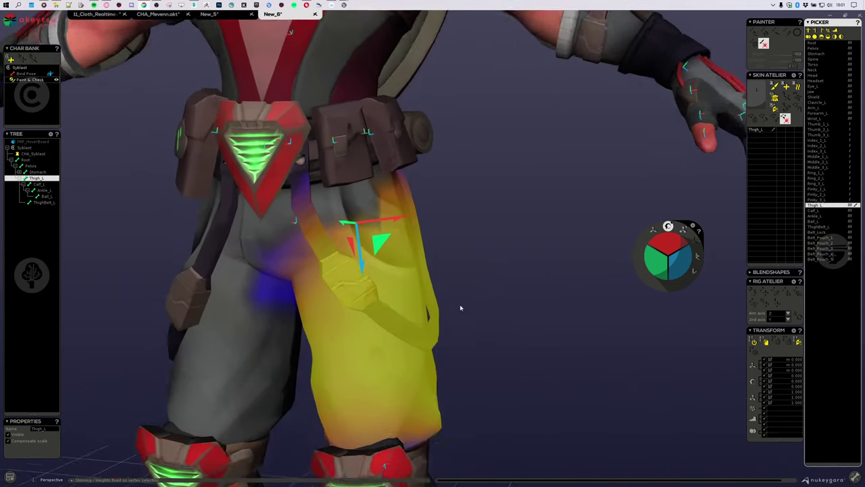
{"action": "middle_click_drag", "start_coordinate": [466, 303], "coordinate": [488, 280]}
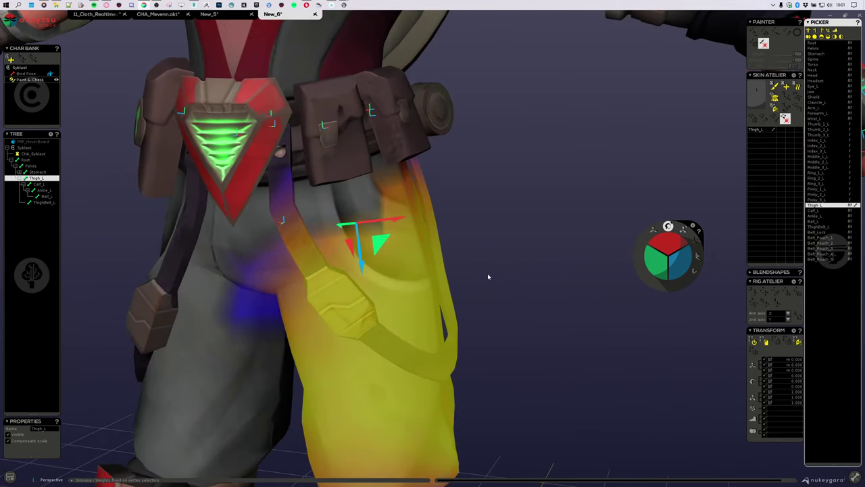
{"action": "middle_click_drag", "start_coordinate": [402, 291], "coordinate": [495, 333]}
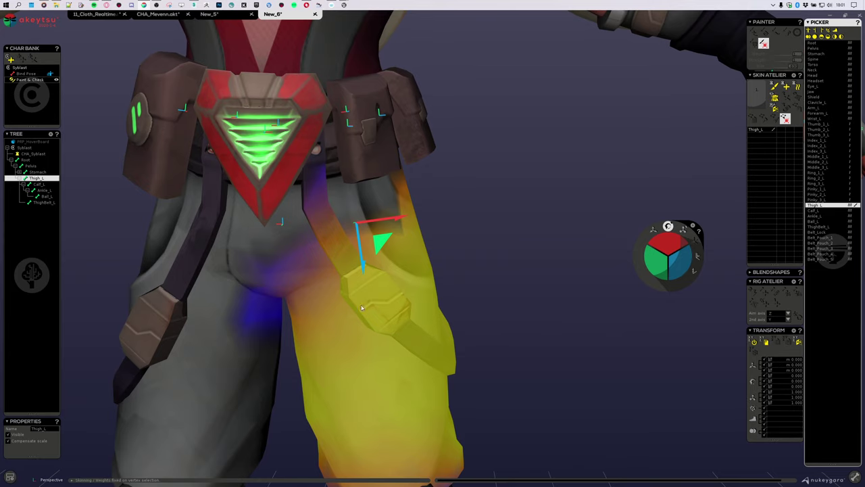
{"action": "middle_click_drag", "start_coordinate": [419, 330], "coordinate": [465, 349]}
{"action": "left_click", "coordinate": [449, 353]}
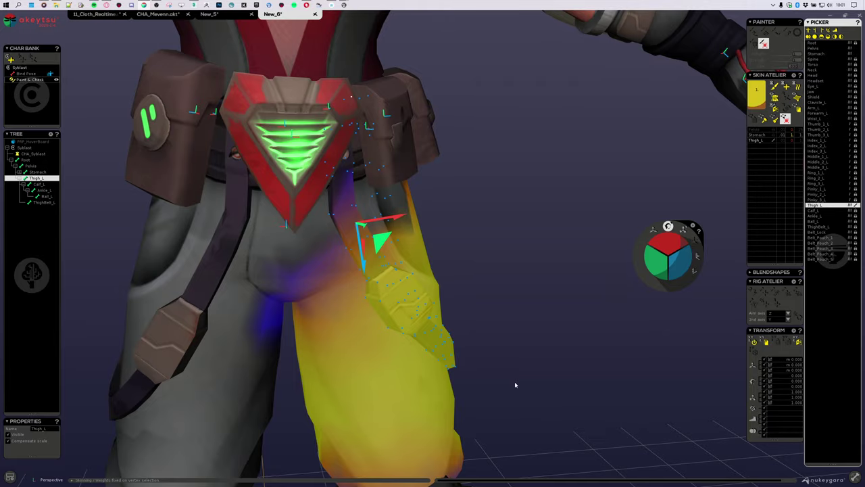
{"action": "mouse_move", "coordinate": [549, 299]}
{"action": "middle_mouse_down"}
{"action": "mouse_move", "coordinate": [392, 301]}
{"action": "mouse_move", "coordinate": [383, 282]}
{"action": "mouse_move", "coordinate": [448, 265]}
{"action": "mouse_move", "coordinate": [547, 286]}
{"action": "middle_mouse_up"}
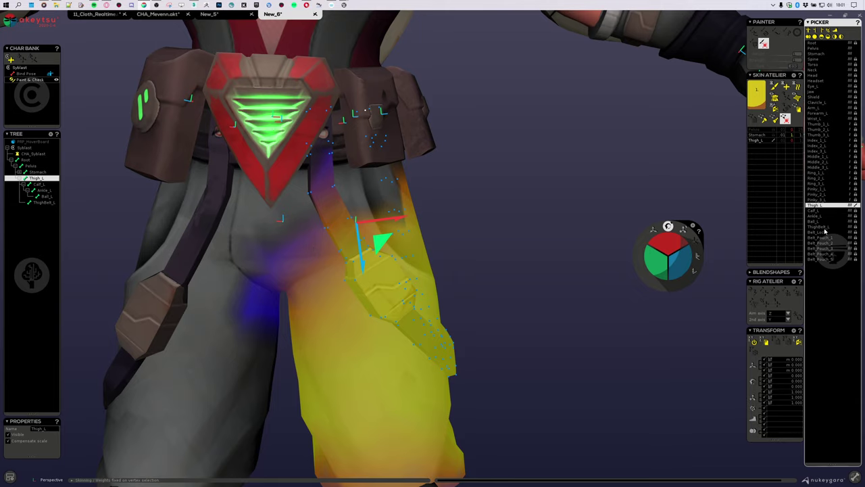
Compare the ThighBelt_L and Thigh_L influences along the selected left thigh strap from the front and side
{"action": "left_click", "coordinate": [825, 230]}
{"action": "left_click_drag", "start_coordinate": [506, 307], "coordinate": [430, 342], "text": "alt"}
{"action": "left_click_drag", "start_coordinate": [431, 268], "coordinate": [446, 245], "text": "alt"}
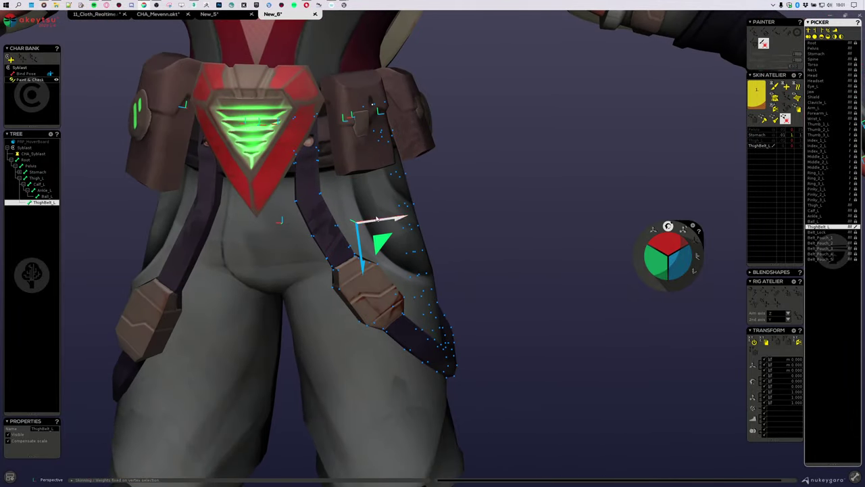
{"action": "left_click", "coordinate": [819, 205]}
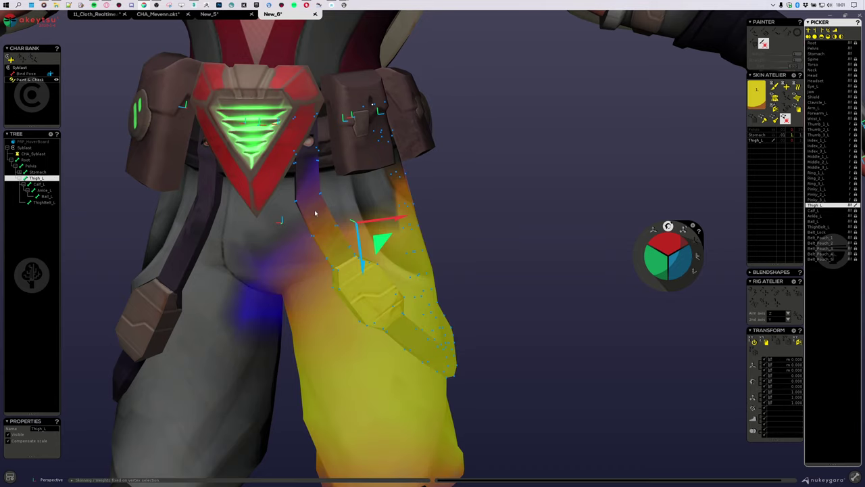
{"action": "left_click_drag", "start_coordinate": [314, 171], "coordinate": [324, 175], "text": "alt"}
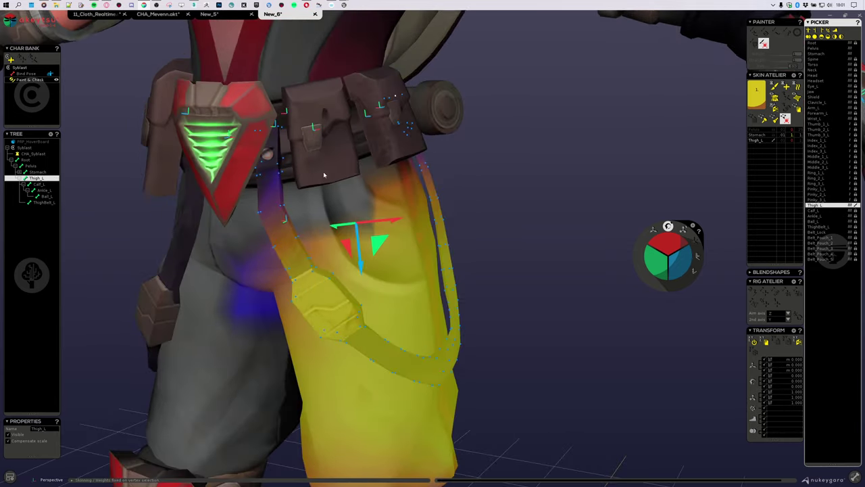
{"action": "left_click_drag", "start_coordinate": [289, 202], "coordinate": [496, 225], "text": "alt"}
{"action": "key", "text": "f"}
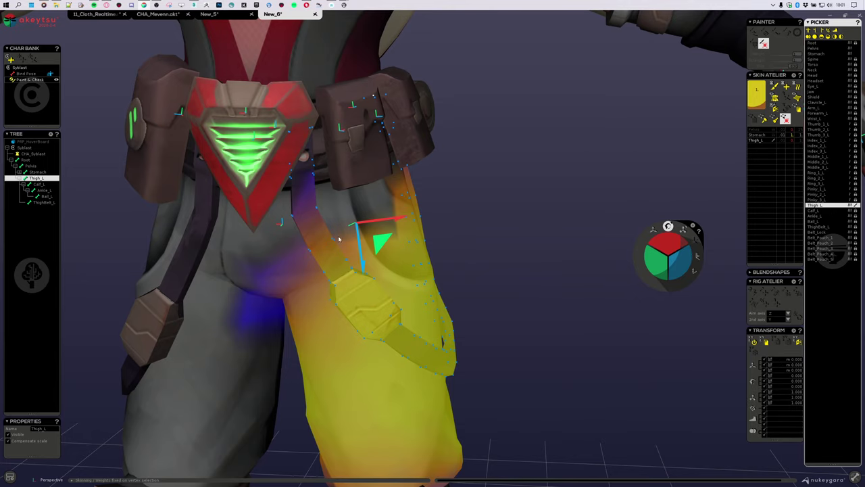
{"action": "left_click_drag", "start_coordinate": [516, 220], "coordinate": [535, 232], "text": "alt"}
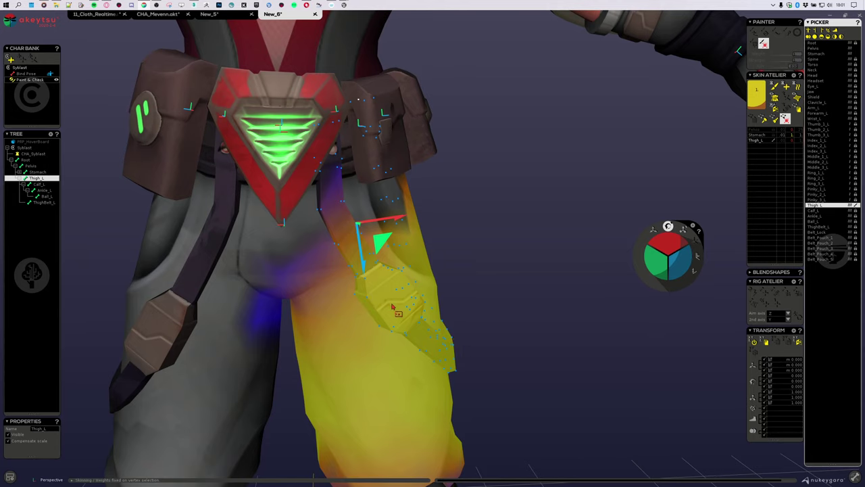
{"action": "left_click_drag", "start_coordinate": [330, 177], "coordinate": [419, 183], "text": "alt"}
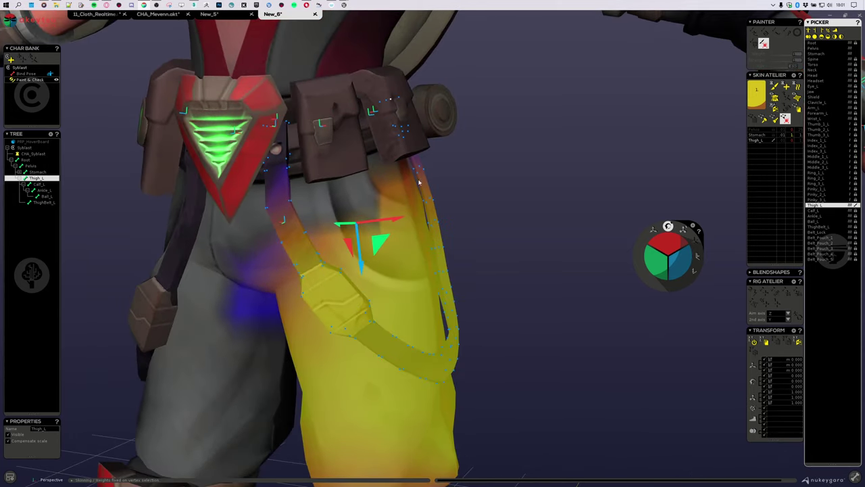
Make ThighBelt_L the active joint for the selected thigh strap vertices
{"action": "left_click", "coordinate": [832, 233]}
{"action": "left_click", "coordinate": [832, 227]}
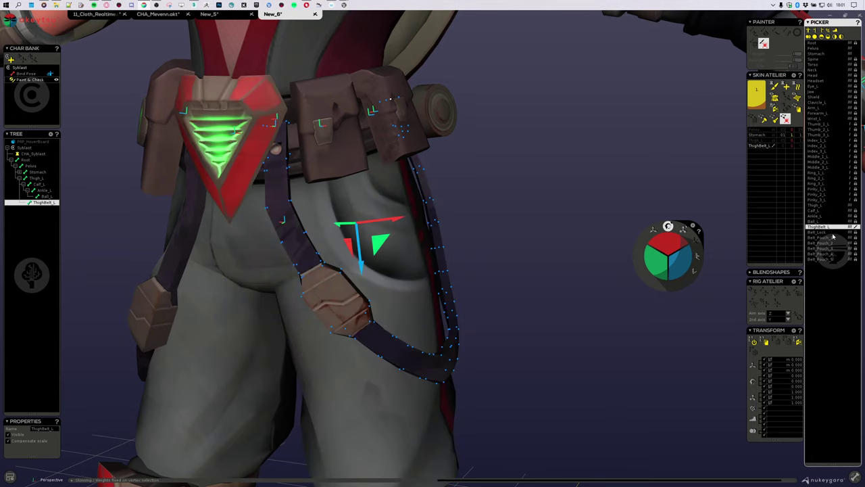
{"action": "left_click_drag", "start_coordinate": [561, 255], "coordinate": [475, 238], "text": "alt"}
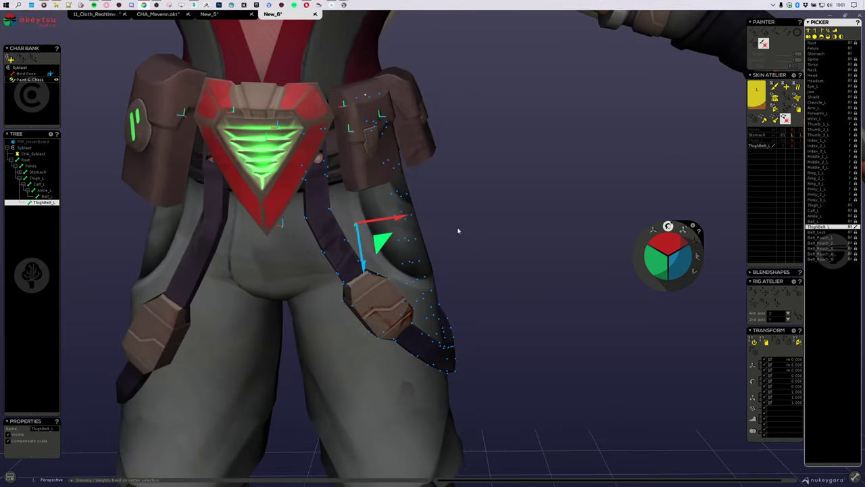
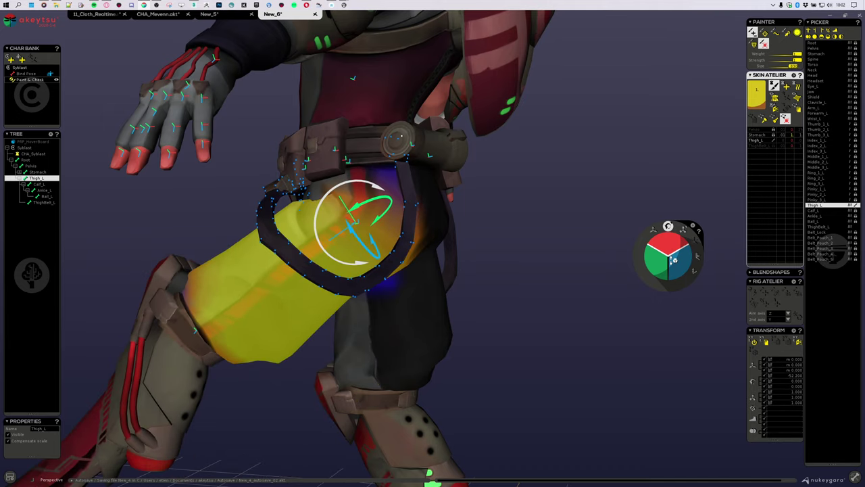
Select the ThighBelt_L joint, rotate it to test how the strap follows over the raised thigh, and undo the rotation
{"action": "right_click", "coordinate": [275, 234]}
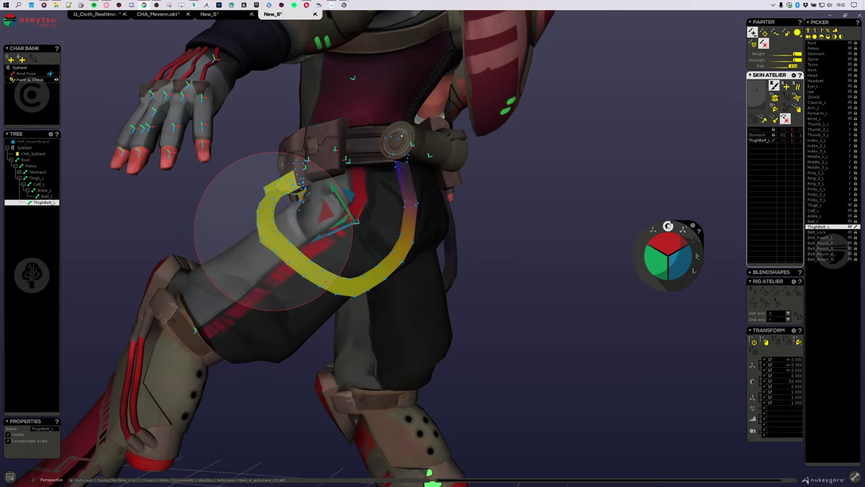
{"action": "left_click_drag", "start_coordinate": [210, 220], "coordinate": [340, 238], "text": "alt"}
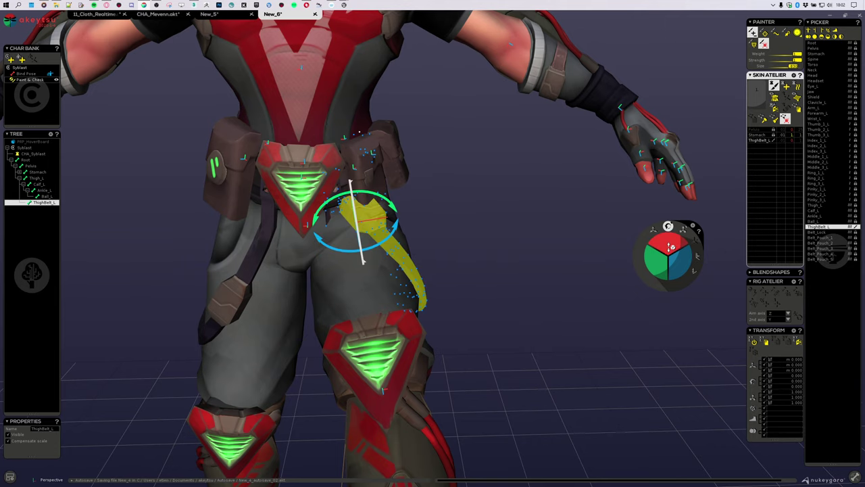
{"action": "left_click_drag", "start_coordinate": [425, 280], "coordinate": [447, 267], "text": "alt"}
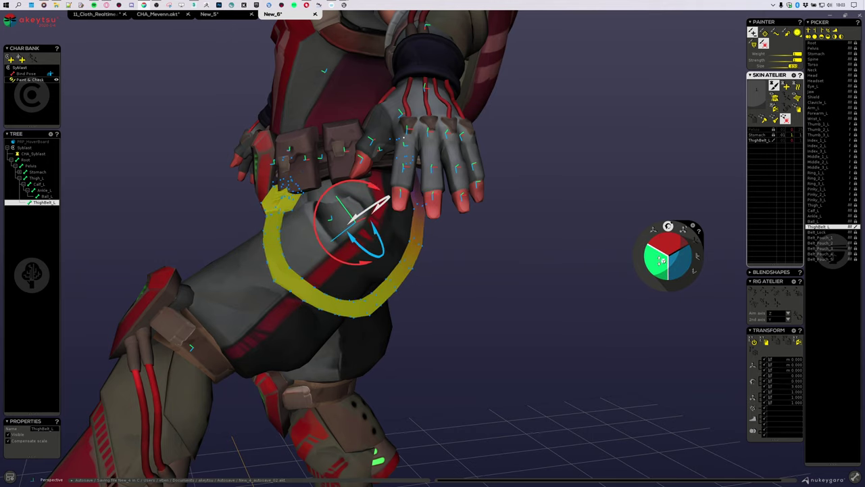
{"action": "key", "text": "ctrl+z"}
{"action": "mouse_move", "coordinate": [446, 276]}
{"action": "left_mouse_down", "text": "alt"}
{"action": "mouse_move", "coordinate": [483, 305]}
{"action": "mouse_move", "coordinate": [495, 297]}
{"action": "left_mouse_up", "text": "alt"}
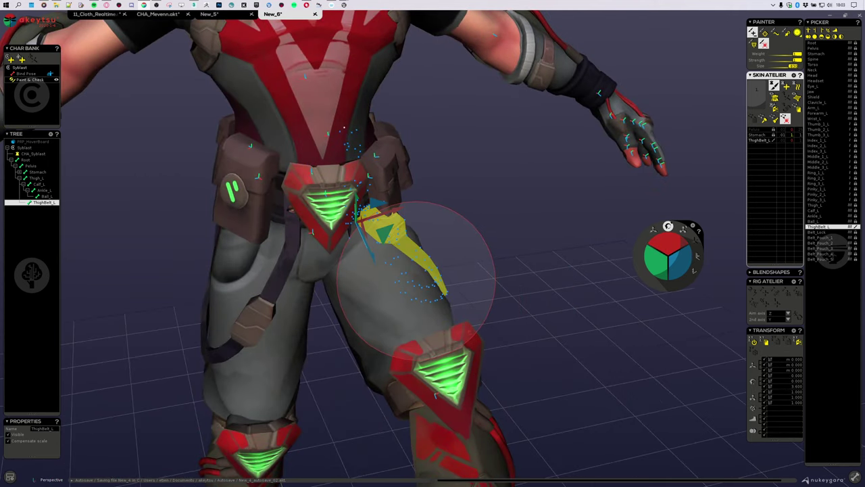
Select the Thigh_L joint and return the raised left leg to its straight bind pose
{"action": "left_click", "coordinate": [398, 277]}
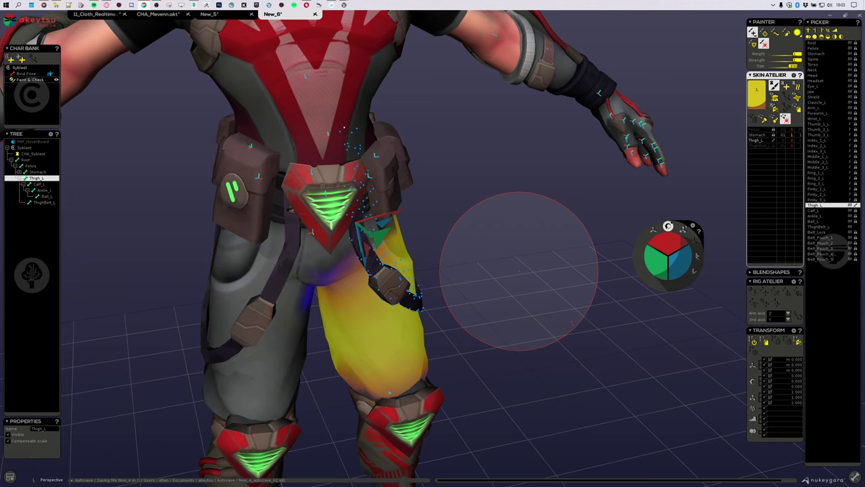
{"action": "scroll", "coordinate": [519, 272], "scroll_direction": "down", "scroll_amount": 4}
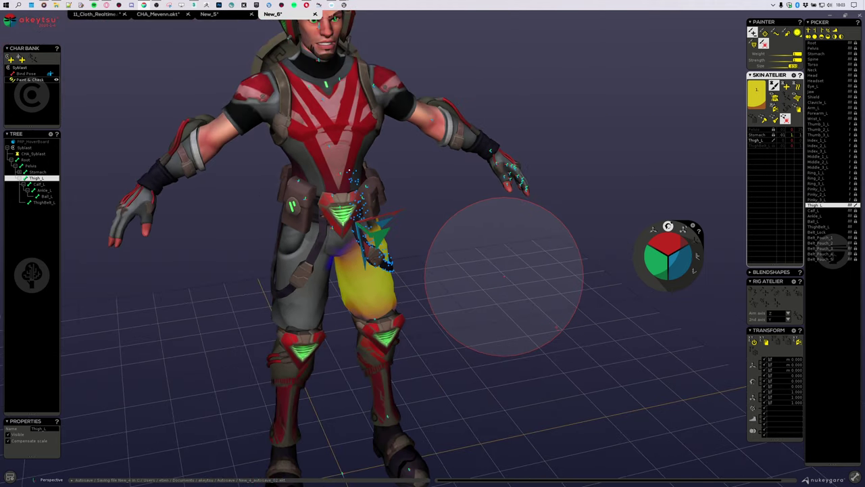
{"action": "scroll", "coordinate": [503, 276], "scroll_direction": "down", "scroll_amount": 4}
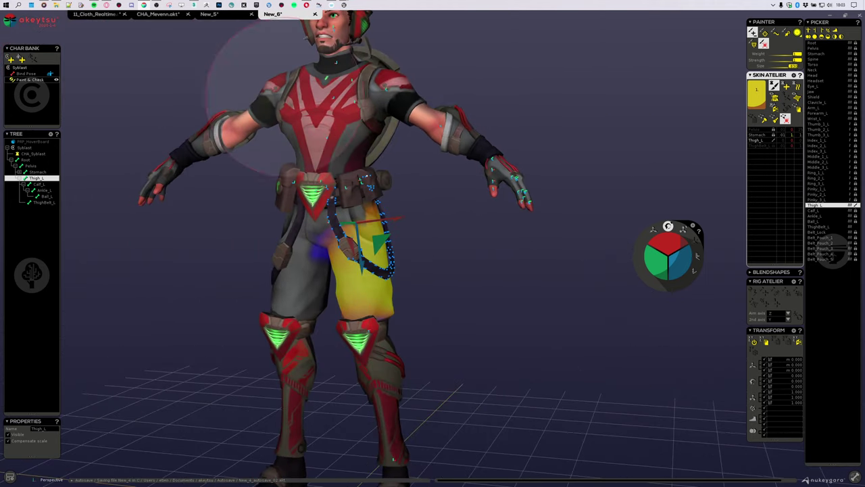
Activate the Shield joint, select all vertices of the back shield and its handle, and assign them full Shield weight
{"action": "middle_click_drag", "start_coordinate": [390, 316], "coordinate": [424, 255]}
{"action": "scroll", "coordinate": [424, 262], "scroll_direction": "up", "scroll_amount": 2}
{"action": "middle_click_drag", "start_coordinate": [482, 273], "coordinate": [460, 294]}
{"action": "scroll", "coordinate": [460, 293], "scroll_direction": "up", "scroll_amount": 3}
{"action": "mouse_move", "coordinate": [512, 346]}
{"action": "right_mouse_down"}
{"action": "mouse_move", "coordinate": [414, 304]}
{"action": "mouse_move", "coordinate": [464, 183]}
{"action": "mouse_move", "coordinate": [460, 174]}
{"action": "right_mouse_up"}
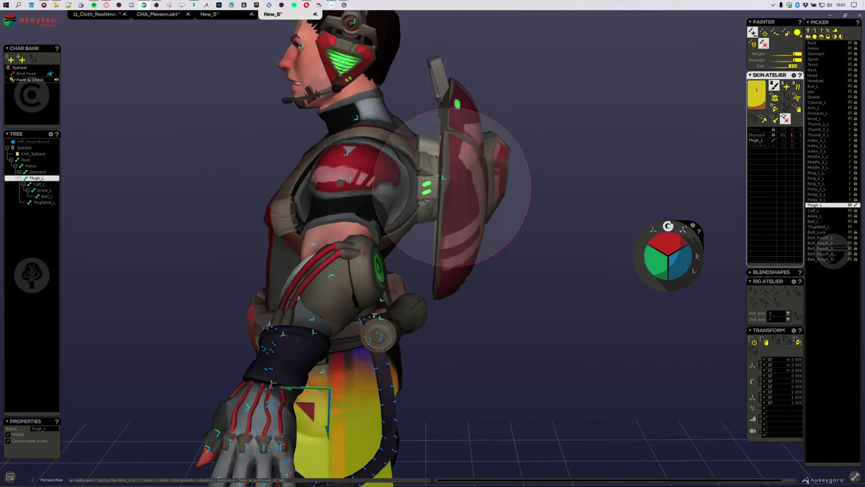
{"action": "left_click", "coordinate": [448, 175]}
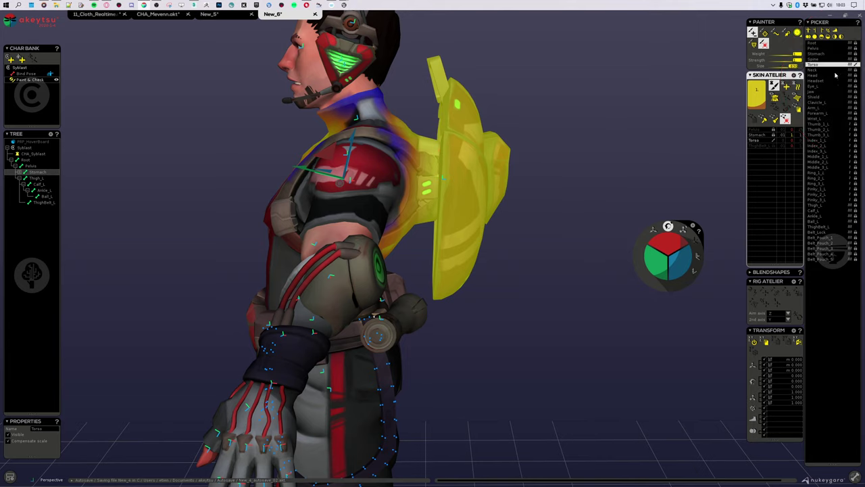
{"action": "left_click", "coordinate": [815, 97]}
{"action": "scroll", "coordinate": [511, 223], "scroll_direction": "up", "scroll_amount": 6}
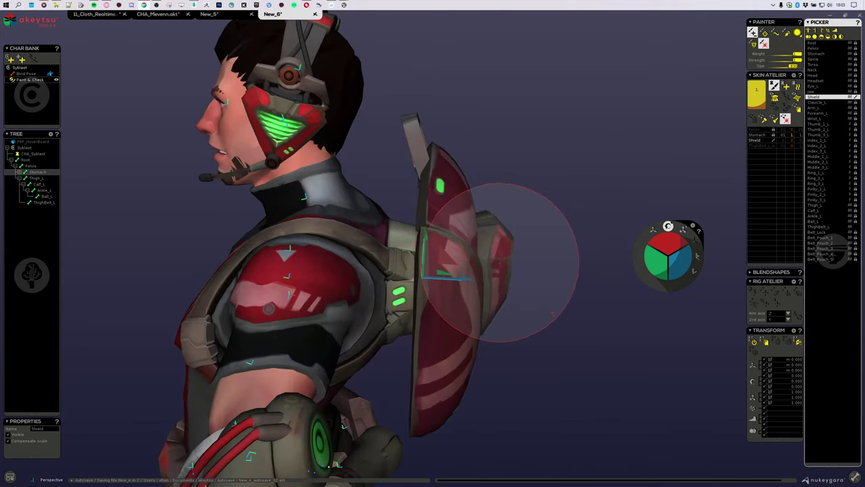
{"action": "right_click_drag", "start_coordinate": [540, 243], "coordinate": [528, 236]}
{"action": "left_click_drag", "start_coordinate": [553, 136], "coordinate": [454, 391]}
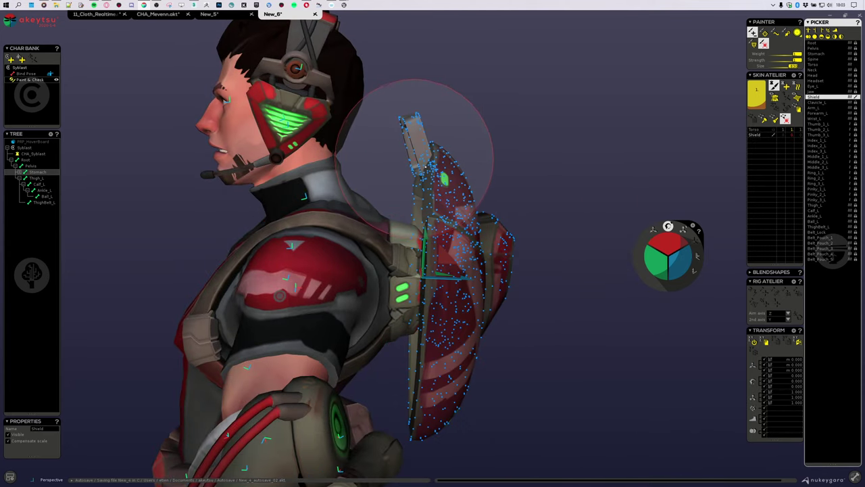
{"action": "scroll", "coordinate": [414, 156], "scroll_direction": "down", "scroll_amount": 2}
{"action": "mouse_move", "coordinate": [429, 145]}
{"action": "left_mouse_down"}
{"action": "mouse_move", "coordinate": [454, 376]}
{"action": "mouse_move", "coordinate": [436, 159]}
{"action": "mouse_move", "coordinate": [477, 390]}
{"action": "left_mouse_up"}
{"action": "mouse_move", "coordinate": [543, 244]}
{"action": "right_mouse_down"}
{"action": "mouse_move", "coordinate": [571, 277]}
{"action": "mouse_move", "coordinate": [547, 254]}
{"action": "right_mouse_up"}
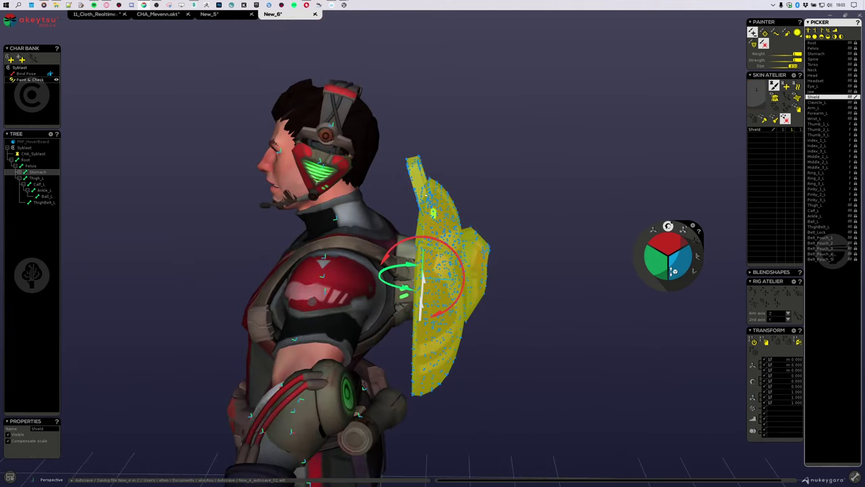
Move the Shield joint away from the back to test the rigid binding, undo the move and clear the vertex selection
{"action": "left_click_drag", "start_coordinate": [681, 265], "coordinate": [670, 243]}
{"action": "right_click_drag", "start_coordinate": [560, 263], "coordinate": [579, 260]}
{"action": "middle_click_drag", "start_coordinate": [579, 260], "coordinate": [313, 298]}
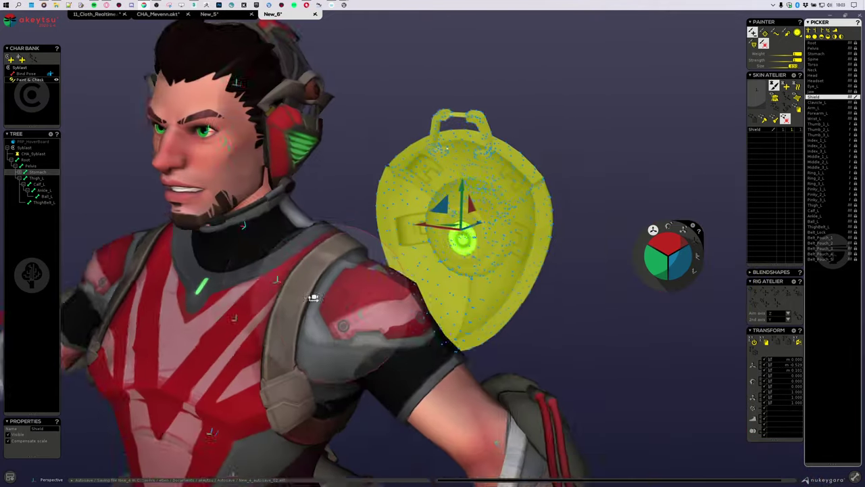
{"action": "scroll", "coordinate": [313, 298], "scroll_direction": "down", "scroll_amount": 3}
{"action": "right_click_drag", "start_coordinate": [466, 321], "coordinate": [475, 272]}
{"action": "key", "text": "ctrl+z"}
{"action": "left_click", "coordinate": [499, 247]}
Select the Neck joint and examine its influence on the neck, head and headset from the side
{"action": "middle_click_drag", "start_coordinate": [329, 288], "coordinate": [430, 301]}
{"action": "scroll", "coordinate": [430, 302], "scroll_direction": "down", "scroll_amount": 3}
{"action": "right_click_drag", "start_coordinate": [392, 316], "coordinate": [431, 305]}
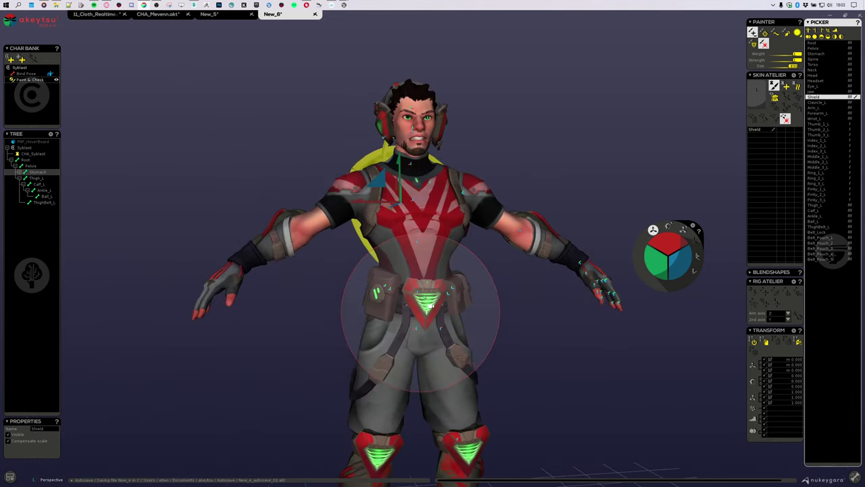
{"action": "middle_click_drag", "start_coordinate": [482, 200], "coordinate": [480, 296]}
{"action": "scroll", "coordinate": [479, 295], "scroll_direction": "up", "scroll_amount": 3}
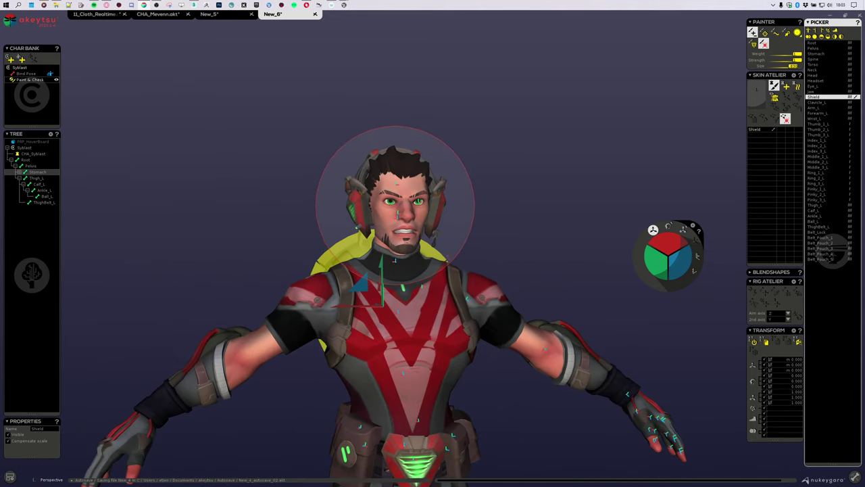
{"action": "left_click", "coordinate": [399, 260]}
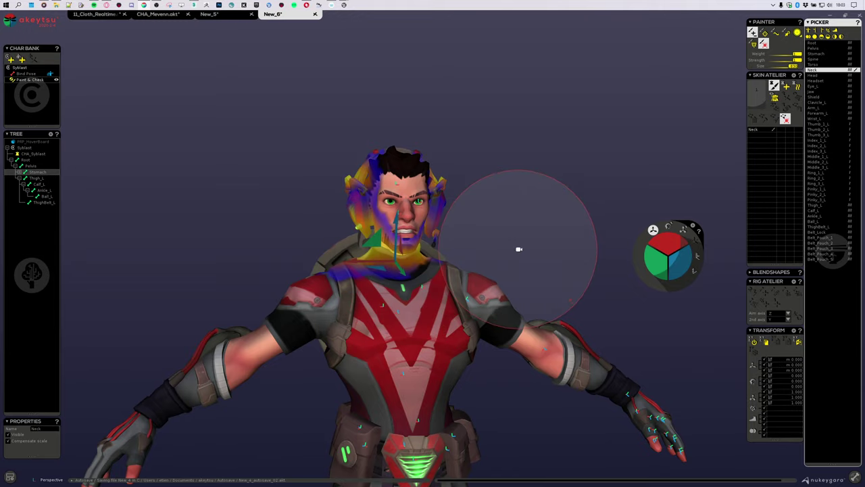
{"action": "right_click_drag", "start_coordinate": [519, 248], "coordinate": [389, 250]}
{"action": "middle_click_drag", "start_coordinate": [456, 209], "coordinate": [507, 297]}
{"action": "scroll", "coordinate": [497, 289], "scroll_direction": "up", "scroll_amount": 5}
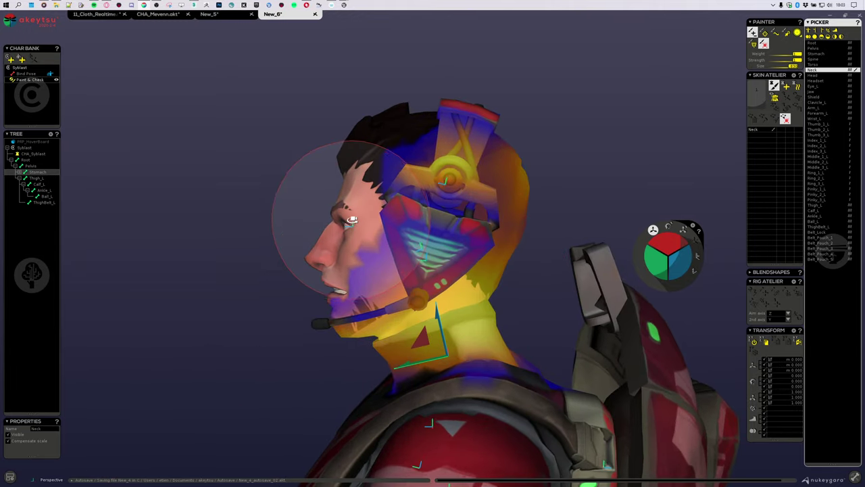
Select the Head joint and examine its influence on the face, hair, headset and upper neck
{"action": "mouse_move", "coordinate": [351, 216]}
{"action": "right_mouse_down"}
{"action": "mouse_move", "coordinate": [384, 215]}
{"action": "mouse_move", "coordinate": [358, 227]}
{"action": "right_mouse_up"}
{"action": "middle_click_drag", "start_coordinate": [366, 237], "coordinate": [383, 276]}
{"action": "scroll", "coordinate": [384, 278], "scroll_direction": "up", "scroll_amount": 3}
{"action": "right_click_drag", "start_coordinate": [382, 278], "coordinate": [372, 261]}
{"action": "left_click", "coordinate": [365, 228]}
{"action": "mouse_move", "coordinate": [314, 179]}
{"action": "right_mouse_down"}
{"action": "mouse_move", "coordinate": [286, 189]}
{"action": "mouse_move", "coordinate": [290, 183]}
{"action": "mouse_move", "coordinate": [271, 244]}
{"action": "right_mouse_up"}
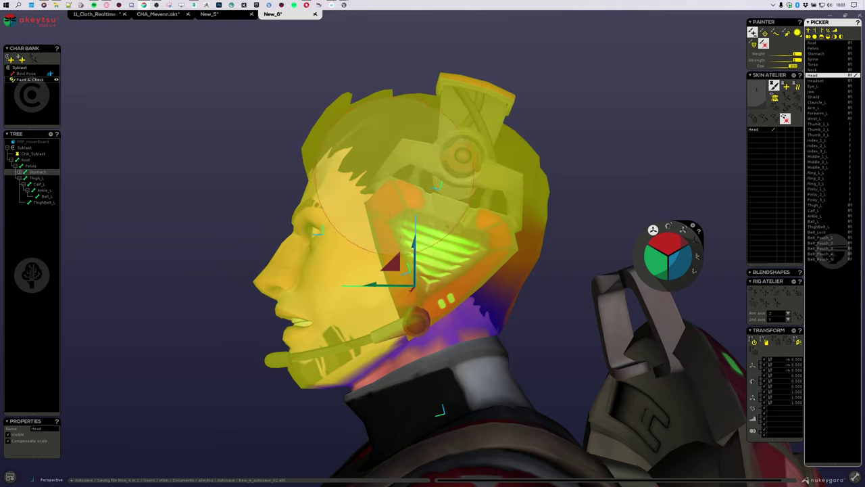
Rotate the Head joint to test how the ear, hairline and upper neck deform under its influence
{"action": "right_click_drag", "start_coordinate": [521, 184], "coordinate": [497, 210]}
{"action": "scroll", "coordinate": [497, 211], "scroll_direction": "up", "scroll_amount": 3}
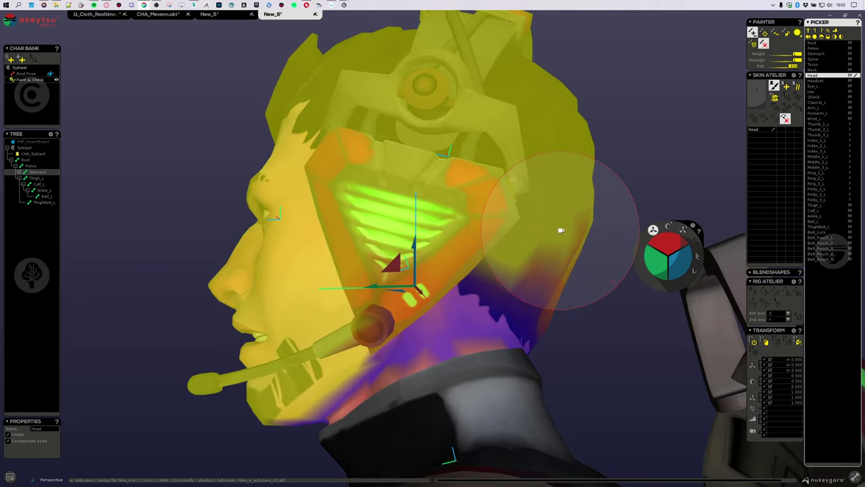
{"action": "scroll", "coordinate": [560, 279], "scroll_direction": "up", "scroll_amount": 3}
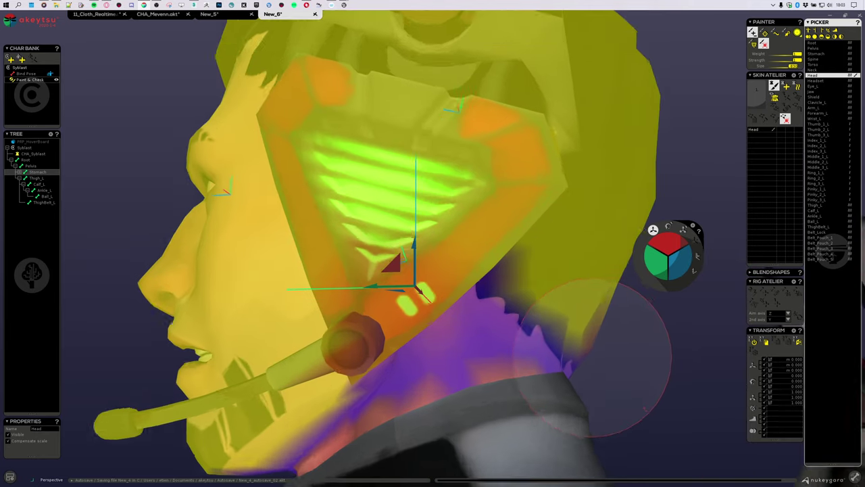
{"action": "scroll", "coordinate": [534, 254], "scroll_direction": "down", "scroll_amount": 3}
{"action": "mouse_move", "coordinate": [513, 236]}
{"action": "right_mouse_down"}
{"action": "mouse_move", "coordinate": [491, 240]}
{"action": "mouse_move", "coordinate": [497, 251]}
{"action": "mouse_move", "coordinate": [517, 235]}
{"action": "right_mouse_up"}
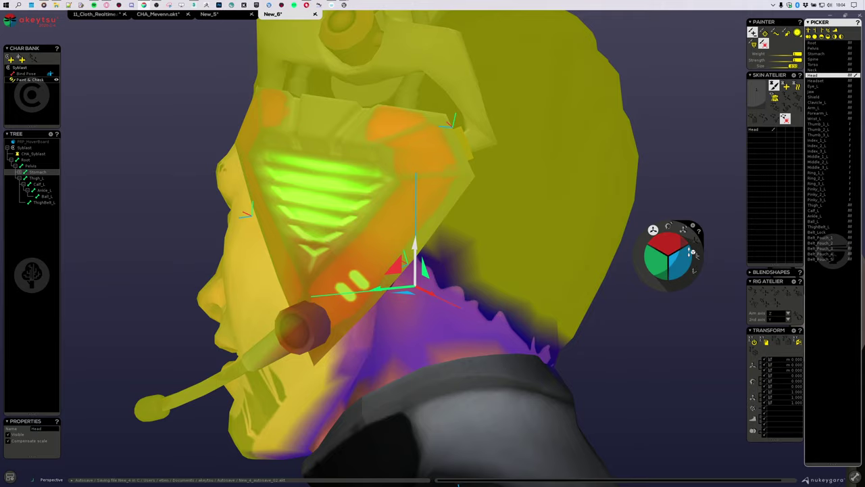
{"action": "left_click_drag", "start_coordinate": [668, 259], "coordinate": [689, 260]}
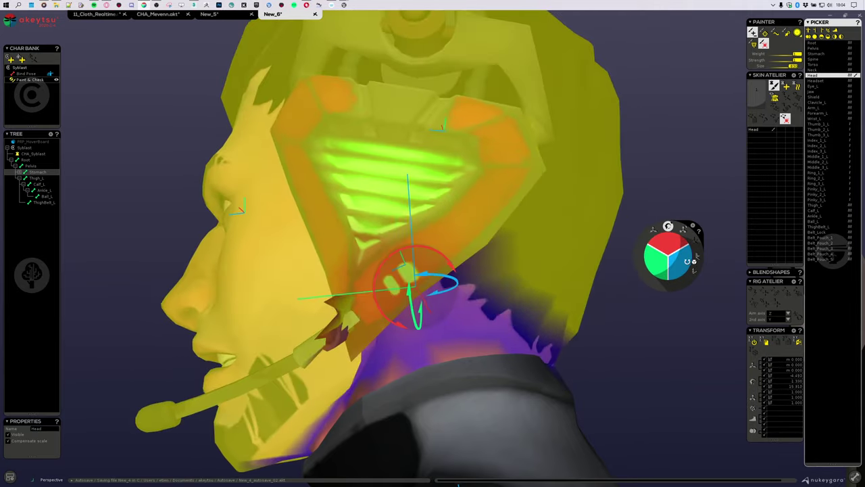
{"action": "mouse_move", "coordinate": [531, 344]}
{"action": "right_mouse_down"}
{"action": "mouse_move", "coordinate": [461, 365]}
{"action": "mouse_move", "coordinate": [535, 342]}
{"action": "mouse_move", "coordinate": [496, 337]}
{"action": "mouse_move", "coordinate": [580, 261]}
{"action": "right_mouse_up"}
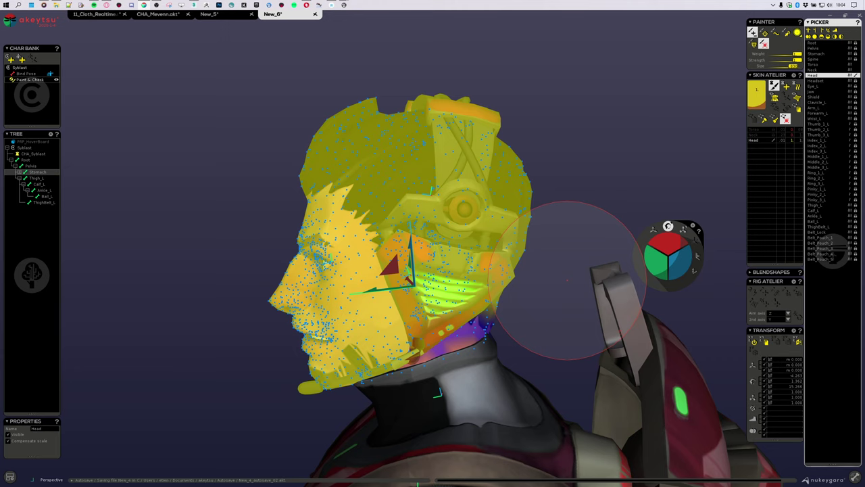
Select the head mesh's vertices, invert the selection and hide the other parts to isolate the bare head
{"action": "right_click_drag", "start_coordinate": [584, 242], "coordinate": [589, 251]}
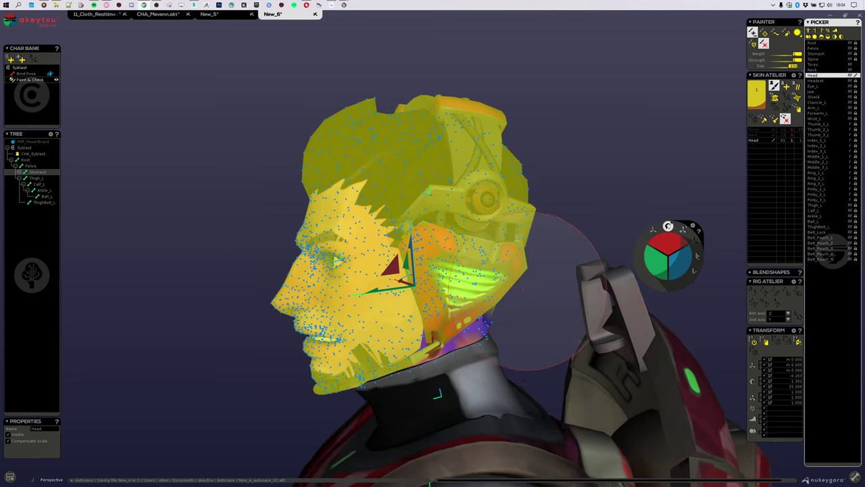
{"action": "key", "text": "ctrl+i"}
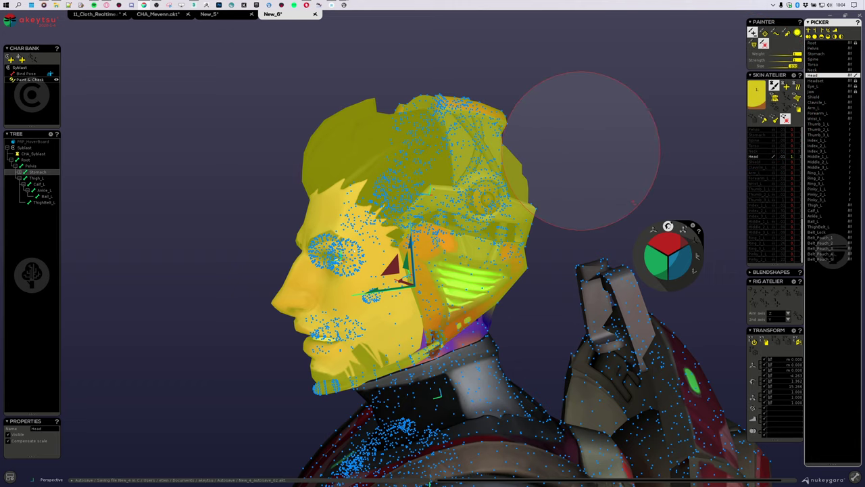
{"action": "left_click", "coordinate": [796, 97]}
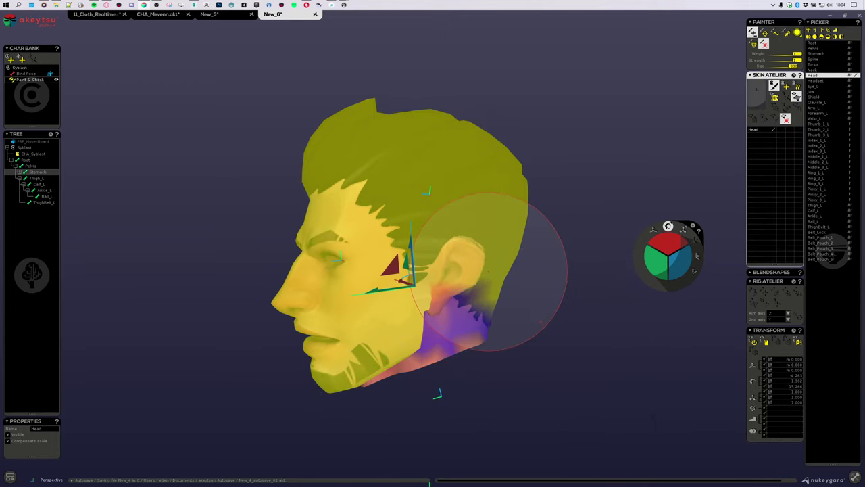
Paint full Head weight onto the earlobes and the hair behind the left ear
{"action": "scroll", "coordinate": [493, 271], "scroll_direction": "up", "scroll_amount": 3}
{"action": "mouse_move", "coordinate": [431, 264]}
{"action": "middle_mouse_down"}
{"action": "mouse_move", "coordinate": [413, 234]}
{"action": "mouse_move", "coordinate": [508, 217]}
{"action": "mouse_move", "coordinate": [403, 221]}
{"action": "middle_mouse_up"}
{"action": "scroll", "coordinate": [403, 220], "scroll_direction": "up", "scroll_amount": 2}
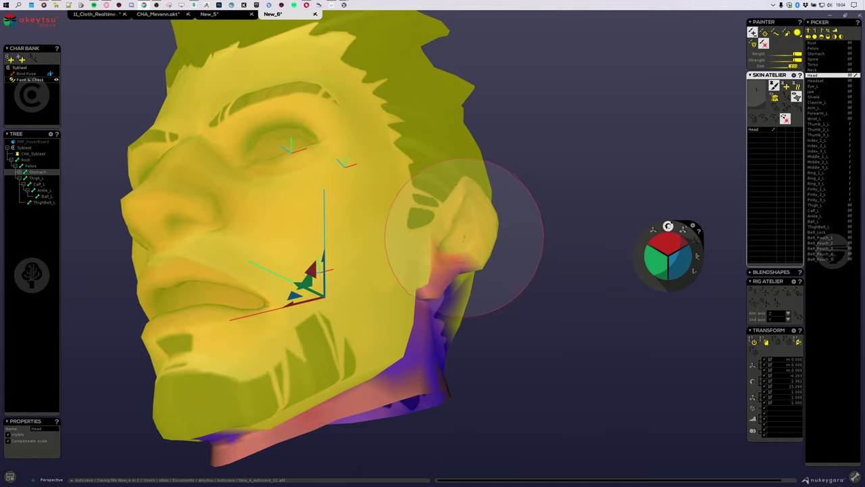
{"action": "mouse_move", "coordinate": [472, 237]}
{"action": "right_mouse_down"}
{"action": "mouse_move", "coordinate": [388, 241]}
{"action": "mouse_move", "coordinate": [342, 267]}
{"action": "right_mouse_up"}
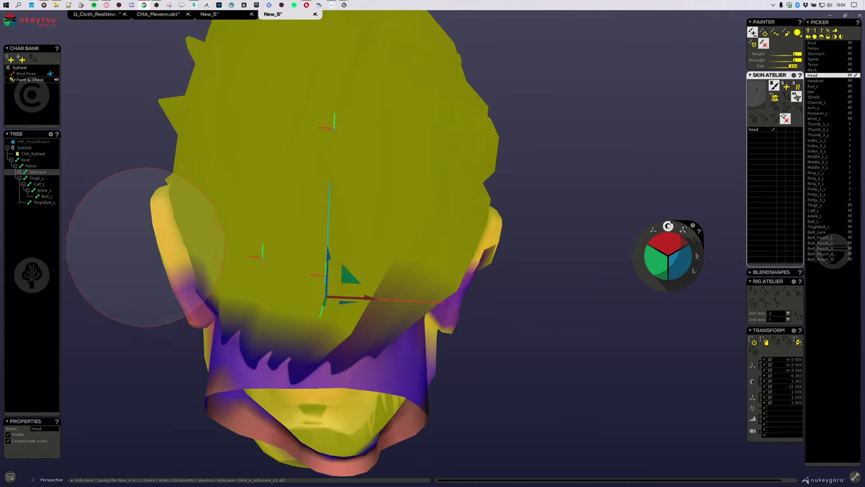
{"action": "scroll", "coordinate": [197, 301], "scroll_direction": "up", "scroll_amount": 3}
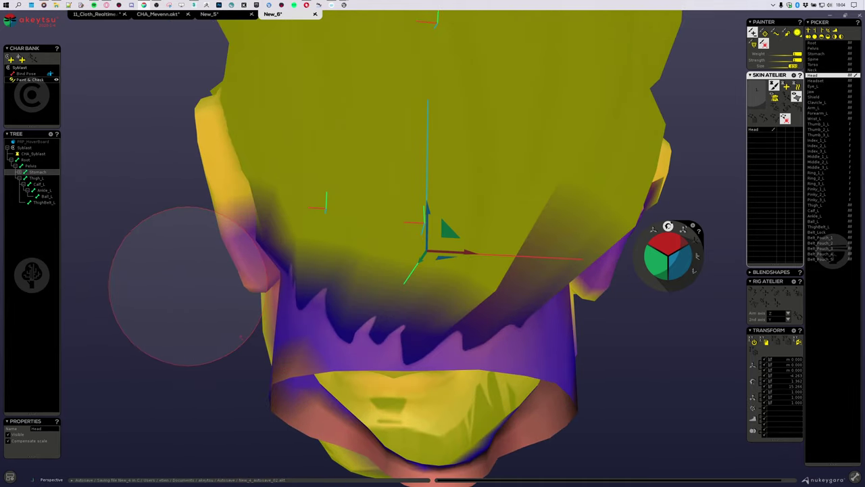
{"action": "right_click_drag", "start_coordinate": [156, 182], "coordinate": [274, 225]}
{"action": "middle_click_drag", "start_coordinate": [357, 252], "coordinate": [197, 284]}
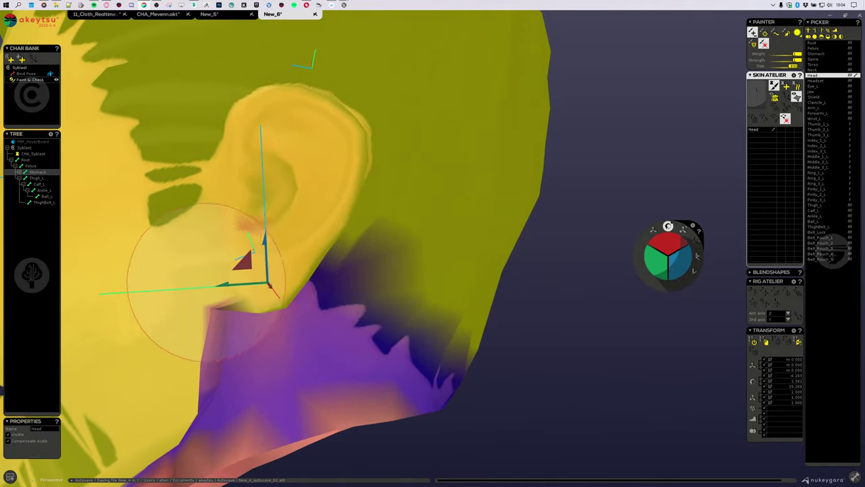
{"action": "mouse_move", "coordinate": [446, 181]}
{"action": "right_mouse_down"}
{"action": "mouse_move", "coordinate": [472, 180]}
{"action": "mouse_move", "coordinate": [489, 162]}
{"action": "mouse_move", "coordinate": [487, 233]}
{"action": "right_mouse_up"}
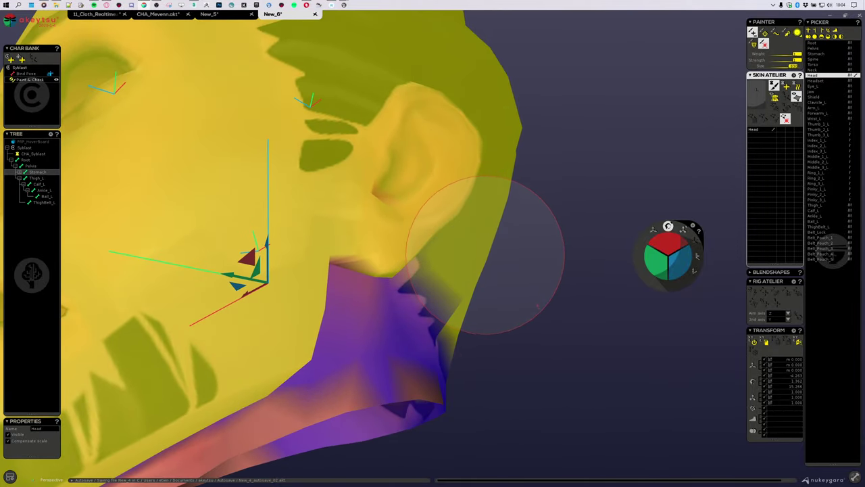
{"action": "mouse_move", "coordinate": [491, 279]}
{"action": "left_mouse_down"}
{"action": "mouse_move", "coordinate": [471, 271]}
{"action": "mouse_move", "coordinate": [503, 321]}
{"action": "left_mouse_up"}
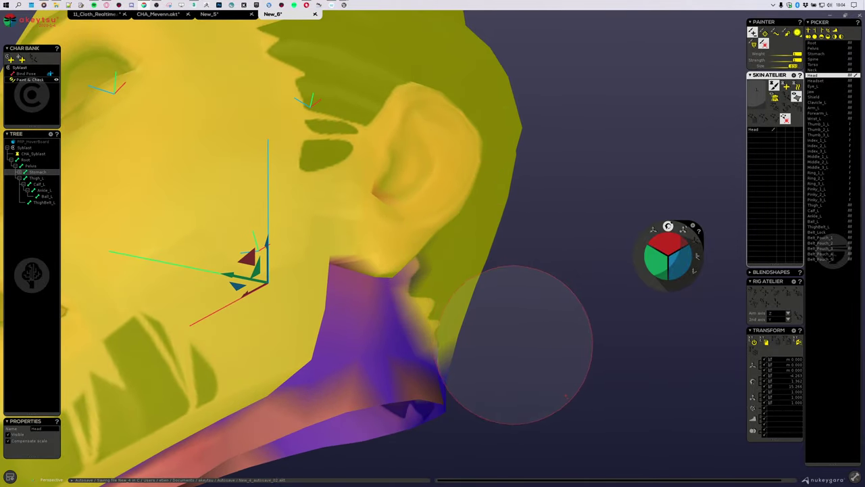
Refine the Head weight along the nape hairline, the upper neck and the underside of the jaw
{"action": "mouse_move", "coordinate": [516, 349]}
{"action": "right_mouse_down"}
{"action": "mouse_move", "coordinate": [549, 348]}
{"action": "mouse_move", "coordinate": [395, 355]}
{"action": "mouse_move", "coordinate": [521, 318]}
{"action": "right_mouse_up"}
{"action": "scroll", "coordinate": [478, 332], "scroll_direction": "down", "scroll_amount": 5}
{"action": "middle_click_drag", "start_coordinate": [490, 321], "coordinate": [509, 299]}
{"action": "scroll", "coordinate": [480, 315], "scroll_direction": "up", "scroll_amount": 5}
{"action": "right_click_drag", "start_coordinate": [481, 315], "coordinate": [424, 460]}
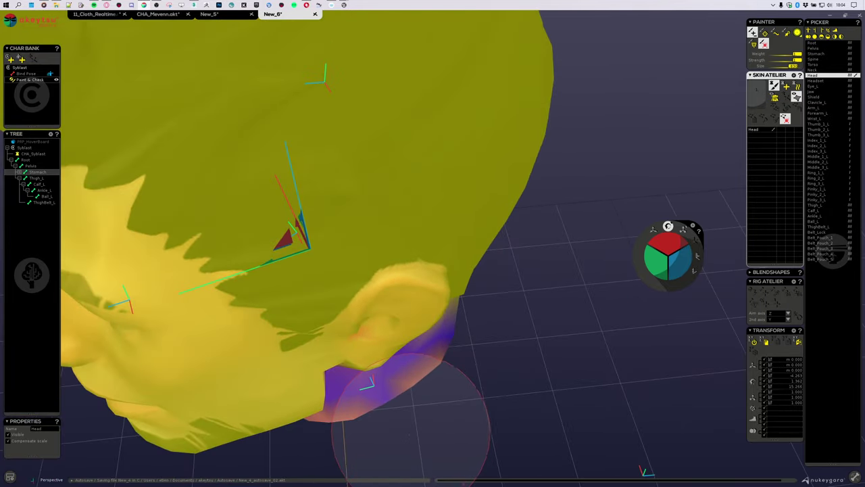
{"action": "left_click_drag", "start_coordinate": [410, 430], "coordinate": [477, 422]}
{"action": "mouse_move", "coordinate": [508, 412]}
{"action": "right_mouse_down"}
{"action": "mouse_move", "coordinate": [518, 401]}
{"action": "mouse_move", "coordinate": [401, 418]}
{"action": "mouse_move", "coordinate": [350, 384]}
{"action": "mouse_move", "coordinate": [248, 344]}
{"action": "mouse_move", "coordinate": [176, 241]}
{"action": "mouse_move", "coordinate": [225, 282]}
{"action": "mouse_move", "coordinate": [286, 291]}
{"action": "mouse_move", "coordinate": [232, 300]}
{"action": "mouse_move", "coordinate": [212, 255]}
{"action": "mouse_move", "coordinate": [227, 272]}
{"action": "right_mouse_up"}
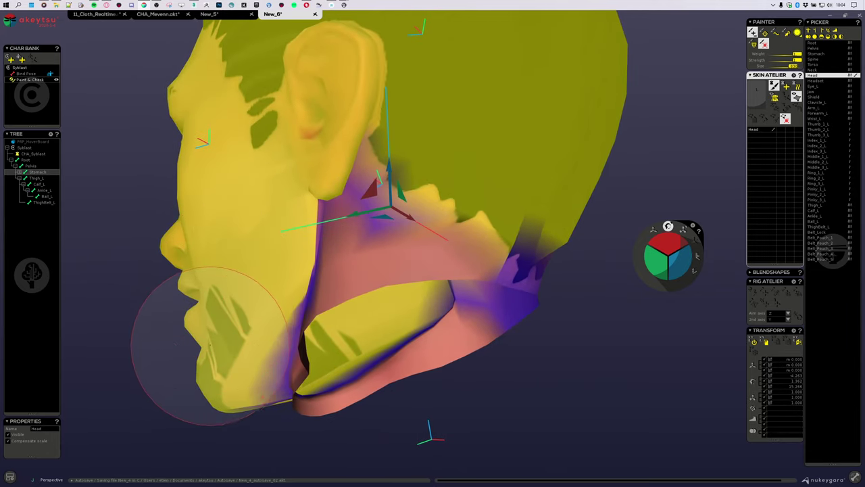
{"action": "right_click_drag", "start_coordinate": [207, 378], "coordinate": [227, 387]}
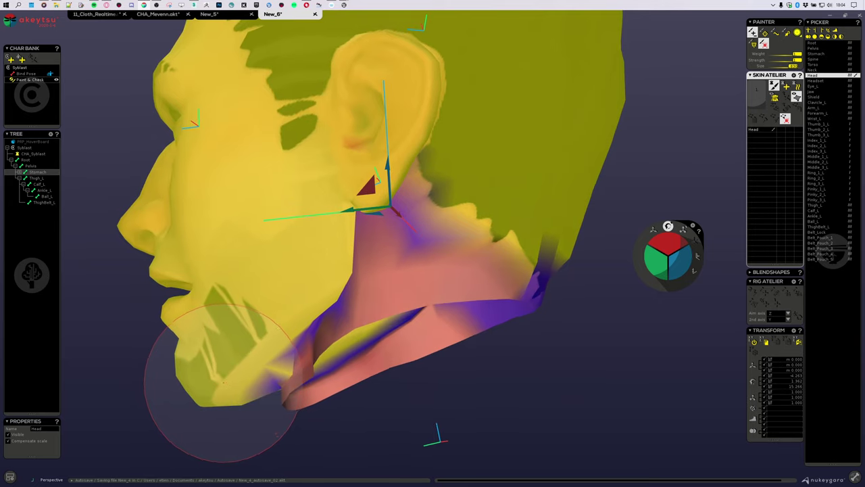
{"action": "mouse_move", "coordinate": [180, 369]}
{"action": "right_mouse_down"}
{"action": "mouse_move", "coordinate": [199, 371]}
{"action": "mouse_move", "coordinate": [179, 370]}
{"action": "mouse_move", "coordinate": [215, 394]}
{"action": "mouse_move", "coordinate": [262, 333]}
{"action": "mouse_move", "coordinate": [415, 353]}
{"action": "mouse_move", "coordinate": [436, 332]}
{"action": "mouse_move", "coordinate": [286, 332]}
{"action": "mouse_move", "coordinate": [263, 290]}
{"action": "mouse_move", "coordinate": [284, 299]}
{"action": "mouse_move", "coordinate": [410, 303]}
{"action": "right_mouse_up"}
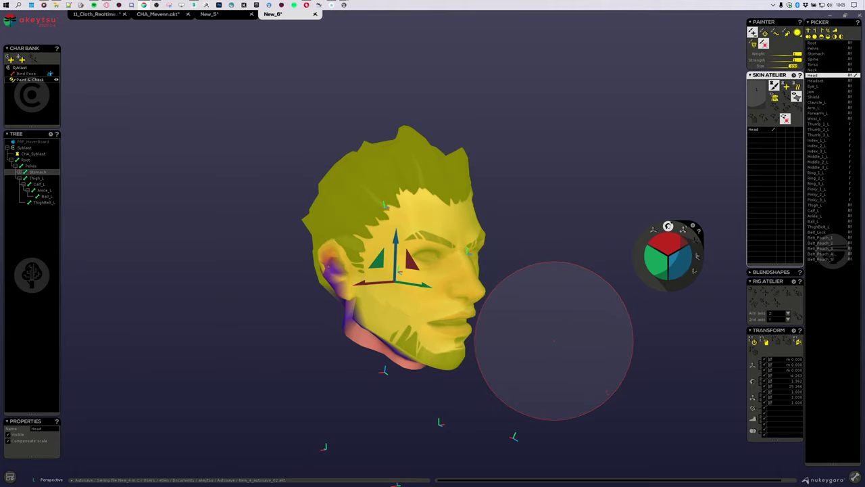
Undo the Head joint's test rotation and show the hidden parts again with the Neck joint active
{"action": "key", "text": "ctrl+z"}
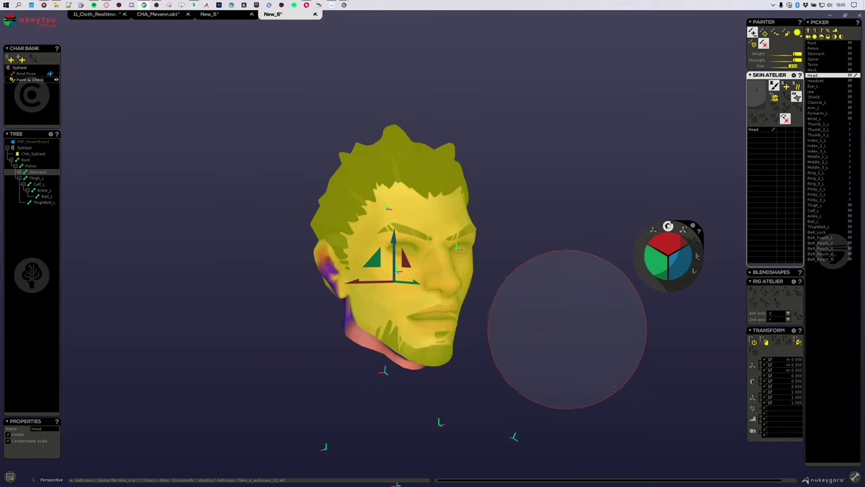
{"action": "key", "text": "Down"}
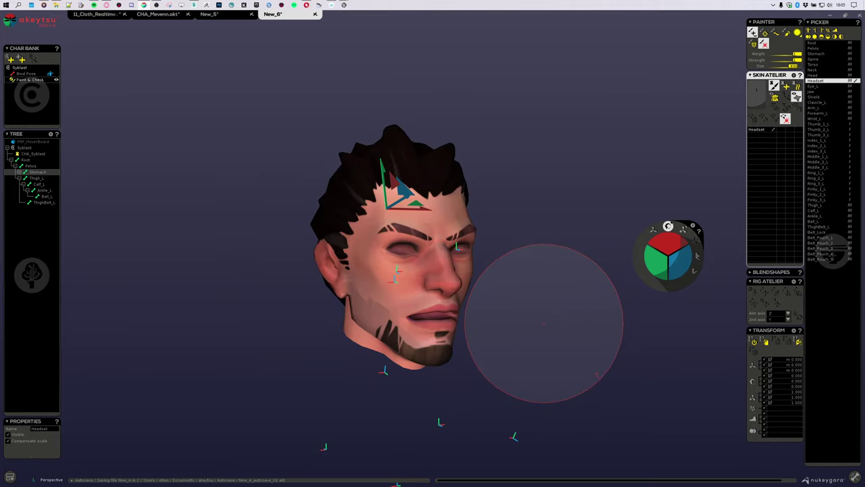
{"action": "key", "text": "Up"}
{"action": "key", "text": "Up"}
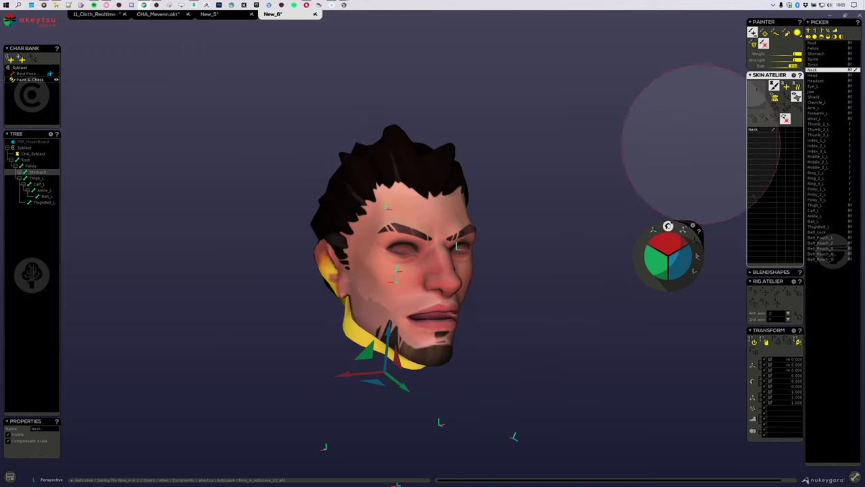
{"action": "left_click", "coordinate": [585, 191]}
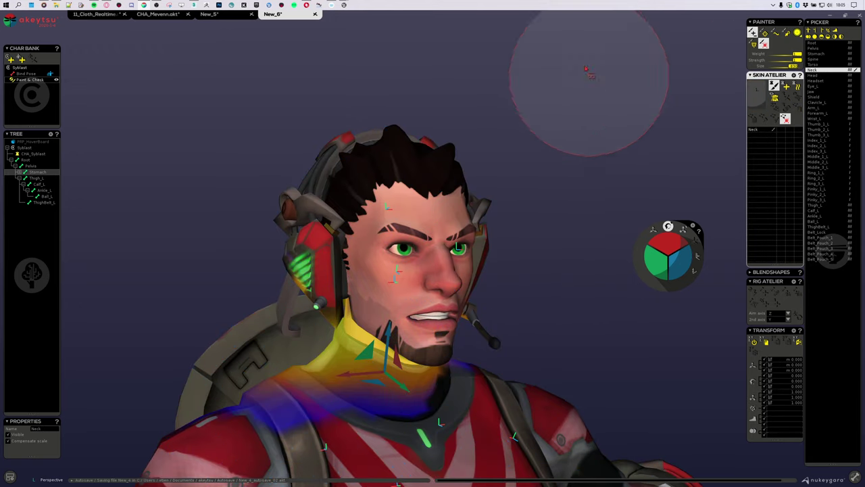
Examine the whole character and the Neck joint's influence from the side, back and front
{"action": "middle_click_drag", "start_coordinate": [552, 169], "coordinate": [508, 208]}
{"action": "scroll", "coordinate": [514, 176], "scroll_direction": "down", "scroll_amount": 4}
{"action": "mouse_move", "coordinate": [508, 208]}
{"action": "left_mouse_down", "text": "alt"}
{"action": "mouse_move", "coordinate": [397, 154]}
{"action": "mouse_move", "coordinate": [354, 217]}
{"action": "mouse_move", "coordinate": [261, 193]}
{"action": "mouse_move", "coordinate": [502, 216]}
{"action": "left_mouse_up", "text": "alt"}
{"action": "middle_click_drag", "start_coordinate": [503, 217], "coordinate": [529, 135], "text": "alt"}
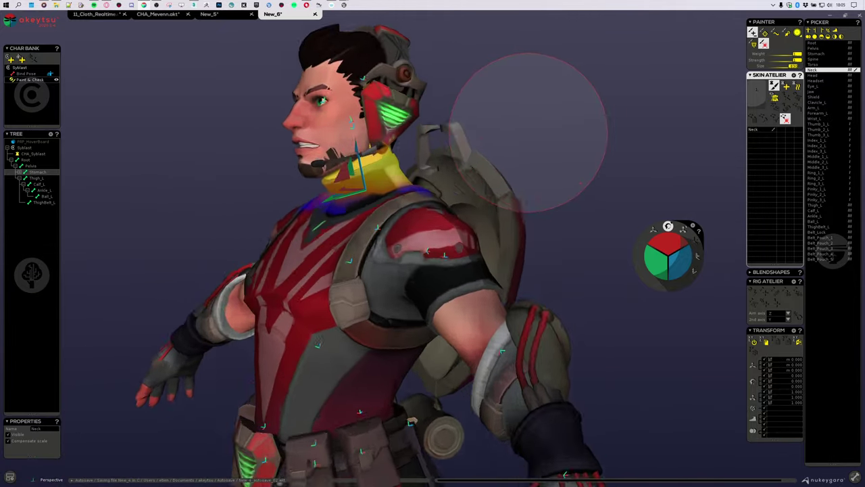
{"action": "right_click_drag", "start_coordinate": [529, 135], "coordinate": [556, 327], "text": "alt"}
{"action": "middle_click_drag", "start_coordinate": [556, 327], "coordinate": [500, 291], "text": "alt"}
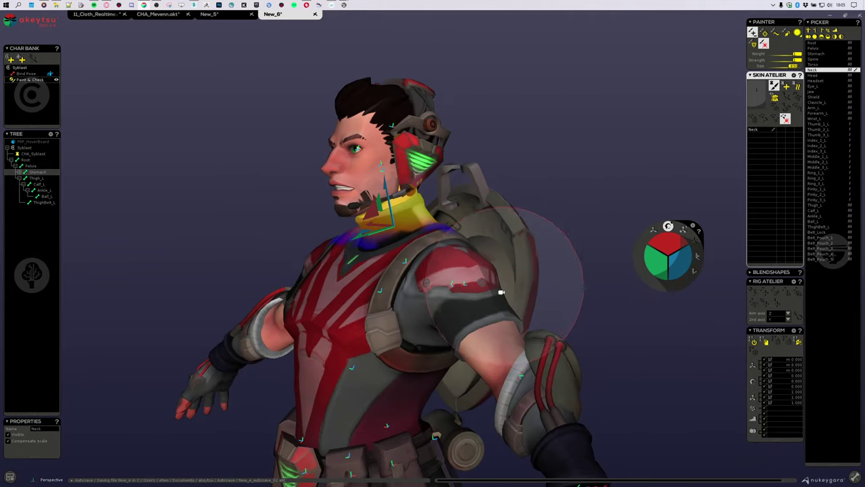
{"action": "mouse_move", "coordinate": [500, 292]}
{"action": "left_mouse_down", "text": "alt"}
{"action": "mouse_move", "coordinate": [485, 315]}
{"action": "mouse_move", "coordinate": [512, 308]}
{"action": "mouse_move", "coordinate": [497, 308]}
{"action": "left_mouse_up", "text": "alt"}
{"action": "mouse_move", "coordinate": [454, 213]}
{"action": "left_mouse_down", "text": "alt"}
{"action": "mouse_move", "coordinate": [455, 234]}
{"action": "mouse_move", "coordinate": [479, 216]}
{"action": "mouse_move", "coordinate": [452, 233]}
{"action": "left_mouse_up", "text": "alt"}
{"action": "scroll", "coordinate": [450, 234], "scroll_direction": "down", "scroll_amount": 2}
{"action": "scroll", "coordinate": [521, 313], "scroll_direction": "down", "scroll_amount": 2}
{"action": "middle_click_drag", "start_coordinate": [518, 290], "coordinate": [469, 202], "text": "alt"}
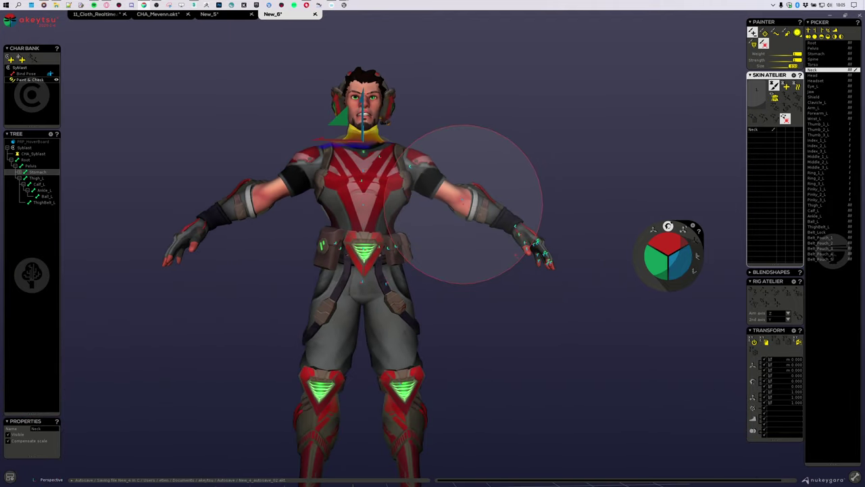
Duplicate the Ball_L joint in the left foot, naming the original TipToe_L and the copy Ball_L
{"action": "left_click_drag", "start_coordinate": [476, 291], "coordinate": [477, 326], "text": "alt"}
{"action": "middle_click_drag", "start_coordinate": [421, 329], "coordinate": [429, 250], "text": "alt"}
{"action": "left_click_drag", "start_coordinate": [464, 313], "coordinate": [446, 316], "text": "alt"}
{"action": "left_click", "coordinate": [46, 197]}
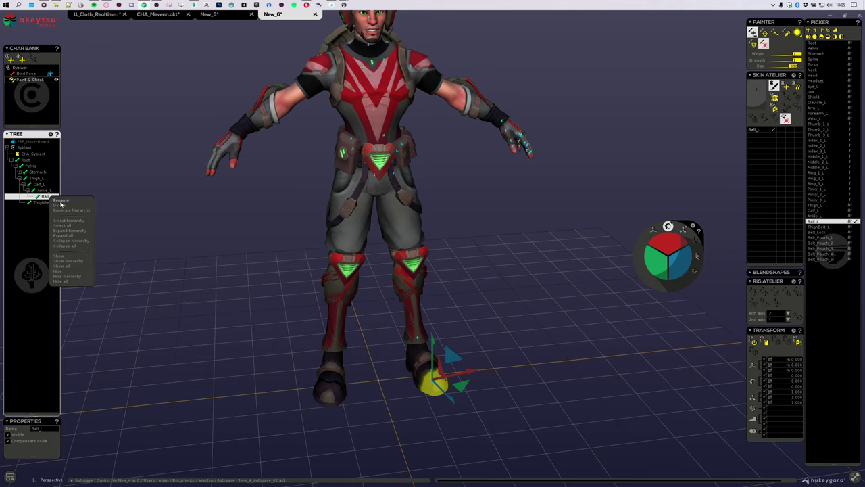
{"action": "left_click", "coordinate": [75, 212]}
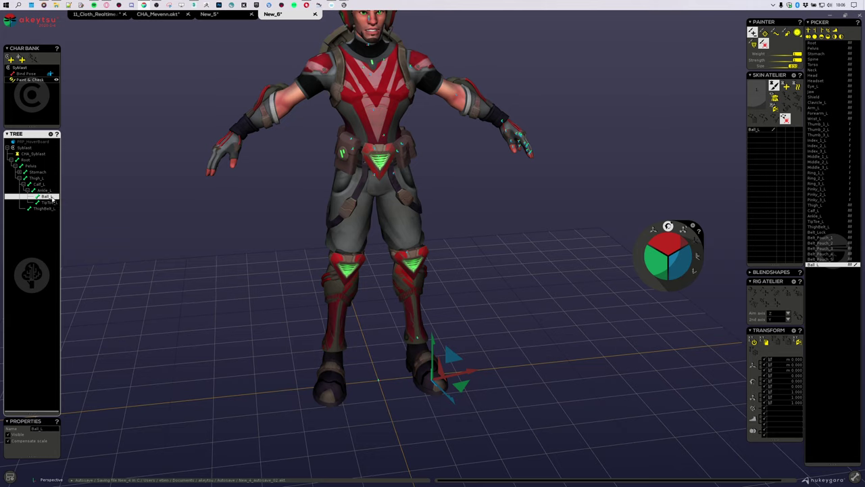
Parent the TipToe_L joint under Ball_L and select it to check its influence on the toe
{"action": "left_click", "coordinate": [55, 202]}
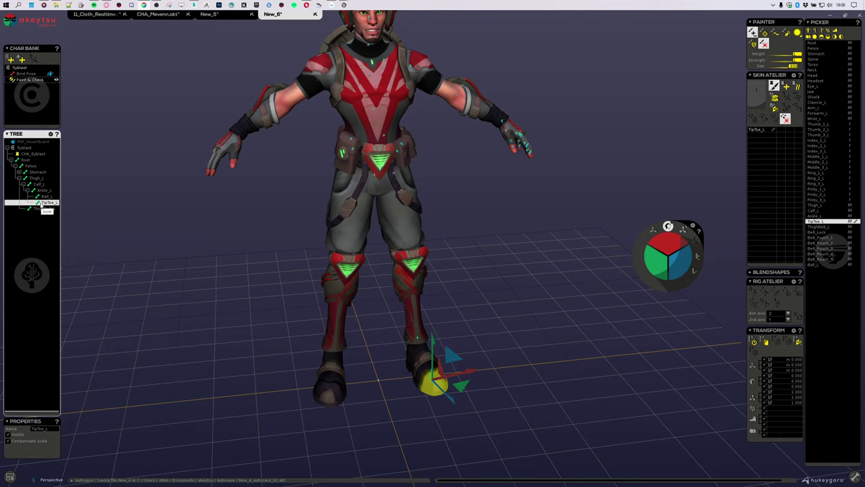
{"action": "left_click_drag", "start_coordinate": [41, 206], "coordinate": [45, 197]}
{"action": "left_click", "coordinate": [60, 213]}
{"action": "double_click", "coordinate": [46, 202]}
{"action": "left_click", "coordinate": [541, 243]}
{"action": "left_click_drag", "start_coordinate": [494, 287], "coordinate": [479, 264], "text": "alt"}
{"action": "scroll", "coordinate": [479, 264], "scroll_direction": "up", "scroll_amount": 1}
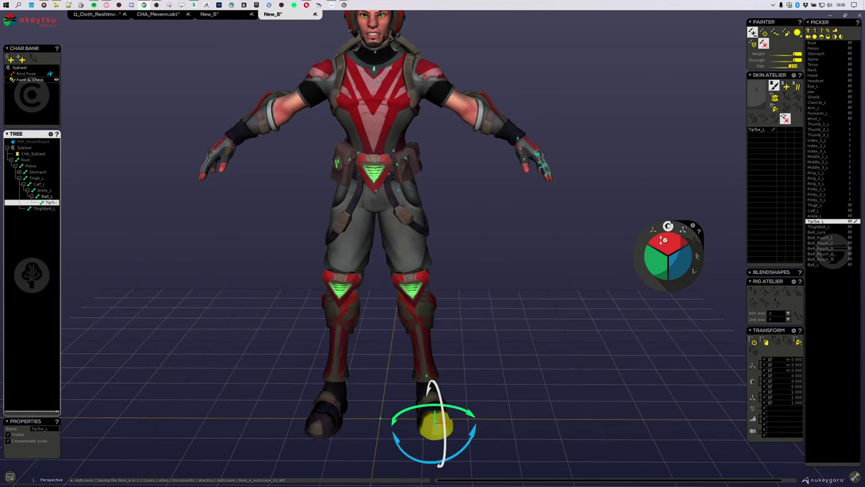
Select the Ball_L and Thigh_L joints, switch to the Bind Pose and create a reverse foot on the left leg
{"action": "left_click", "coordinate": [49, 197]}
{"action": "left_click", "coordinate": [36, 178]}
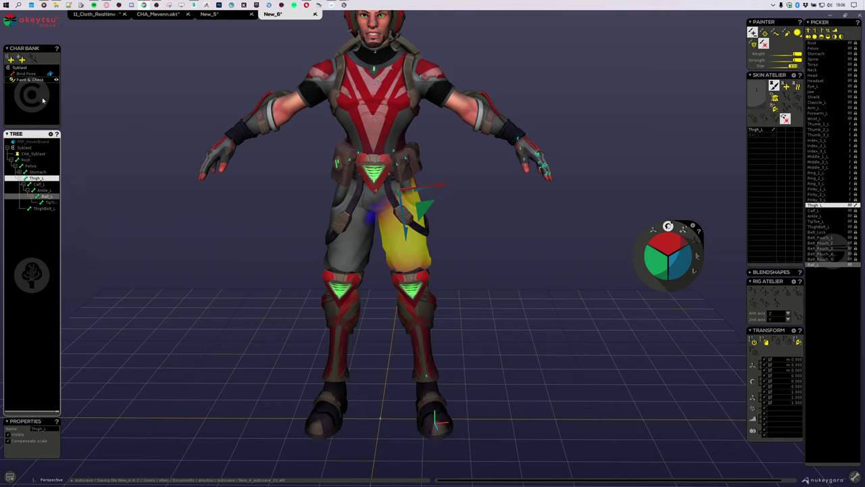
{"action": "left_click", "coordinate": [30, 80]}
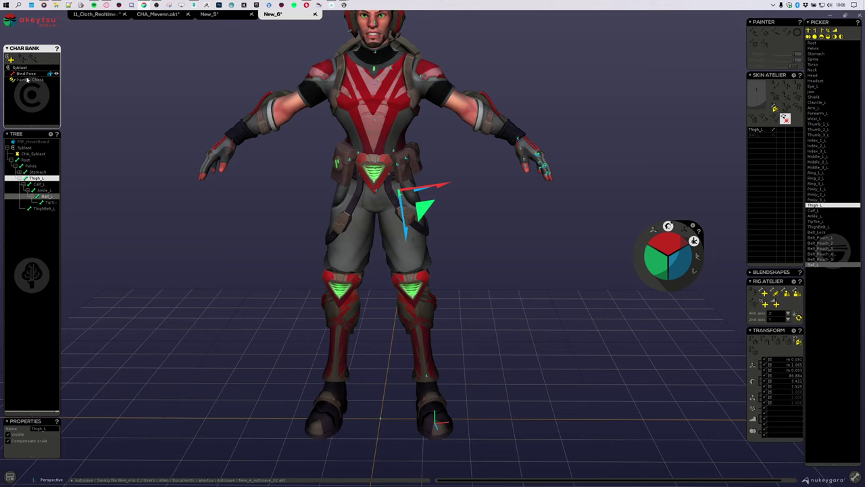
{"action": "left_click", "coordinate": [778, 304]}
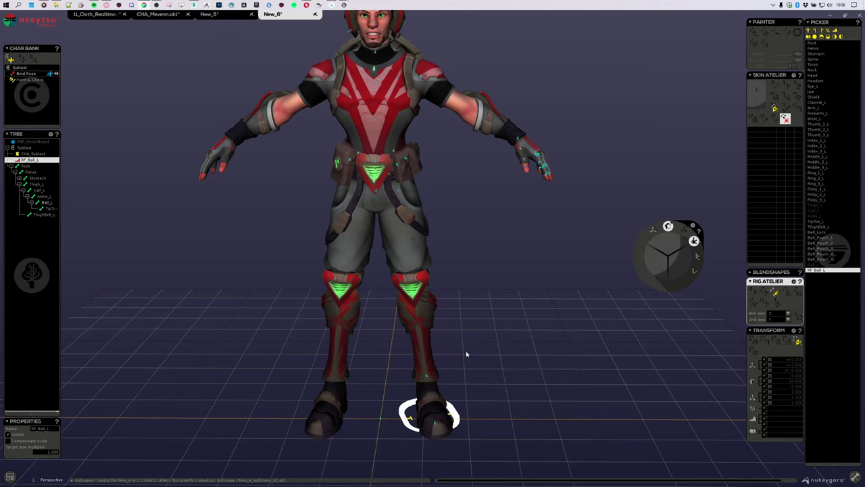
Move the reverse foot's front pivot forward to the tip of the left sole
{"action": "right_click_drag", "start_coordinate": [466, 353], "coordinate": [448, 315]}
{"action": "scroll", "coordinate": [371, 325], "scroll_direction": "up", "scroll_amount": 5}
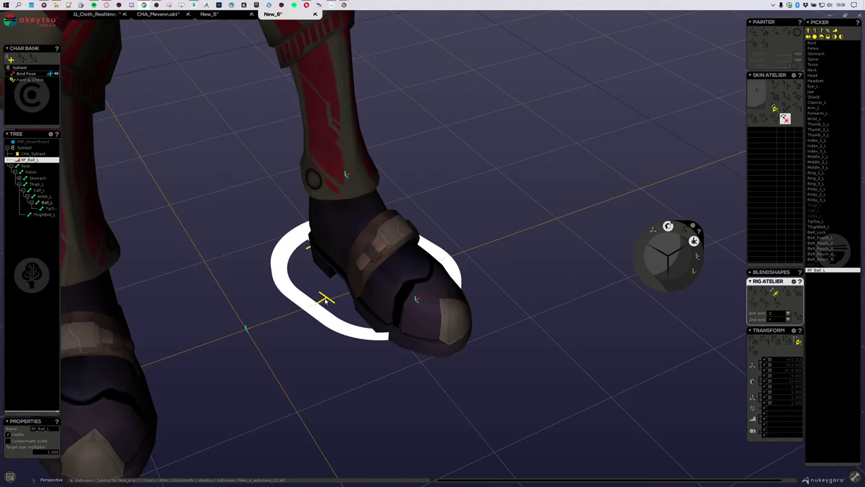
{"action": "left_click", "coordinate": [326, 300]}
{"action": "right_click_drag", "start_coordinate": [327, 302], "coordinate": [354, 303]}
{"action": "scroll", "coordinate": [355, 302], "scroll_direction": "up", "scroll_amount": 1}
{"action": "left_click", "coordinate": [413, 208]}
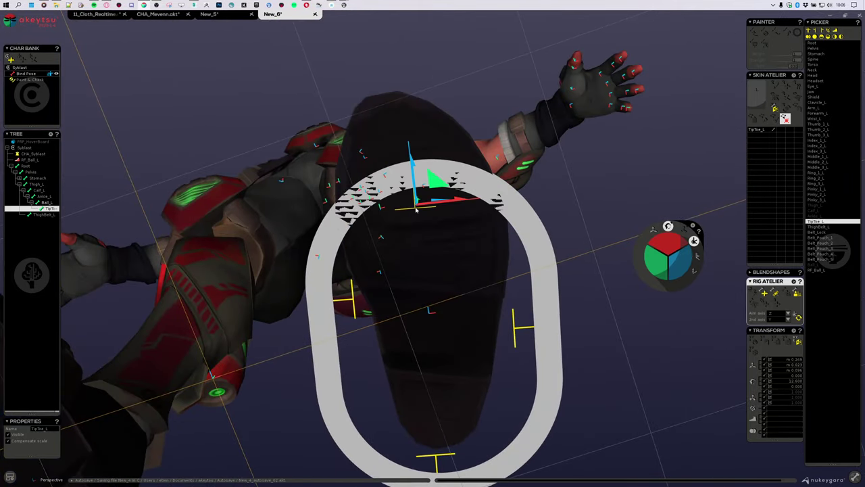
{"action": "left_click_drag", "start_coordinate": [418, 183], "coordinate": [405, 60]}
Move the reverse foot's two side pivots forward to the widest edges of the left sole and select the heel pivot
{"action": "left_click", "coordinate": [521, 321]}
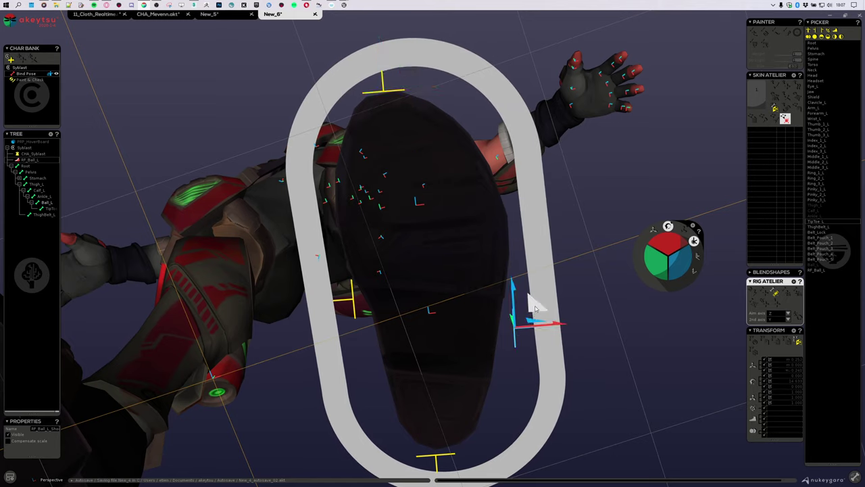
{"action": "left_click_drag", "start_coordinate": [536, 305], "coordinate": [528, 216]}
{"action": "left_click", "coordinate": [354, 300]}
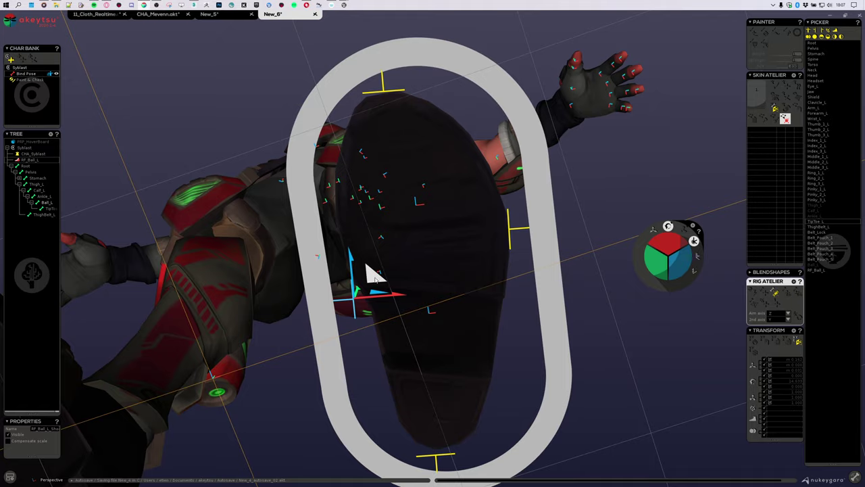
{"action": "left_click_drag", "start_coordinate": [372, 270], "coordinate": [365, 225]}
{"action": "left_click", "coordinate": [457, 431]}
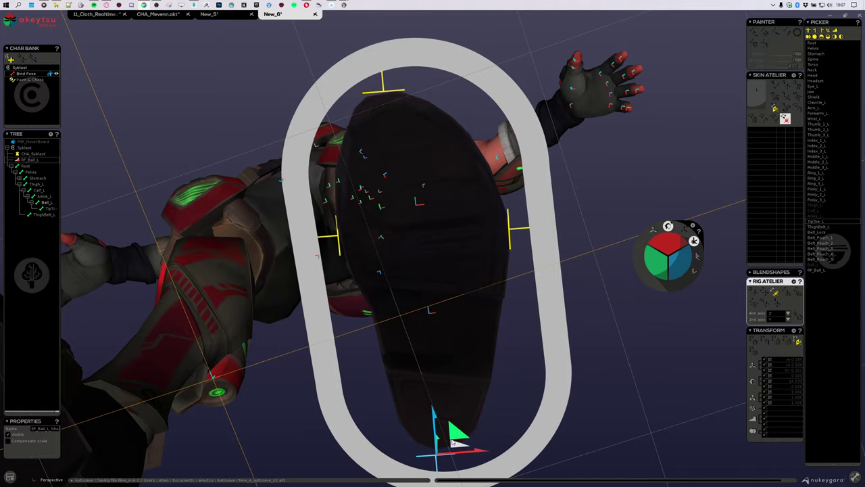
{"action": "left_click_drag", "start_coordinate": [488, 227], "coordinate": [512, 344], "text": "alt"}
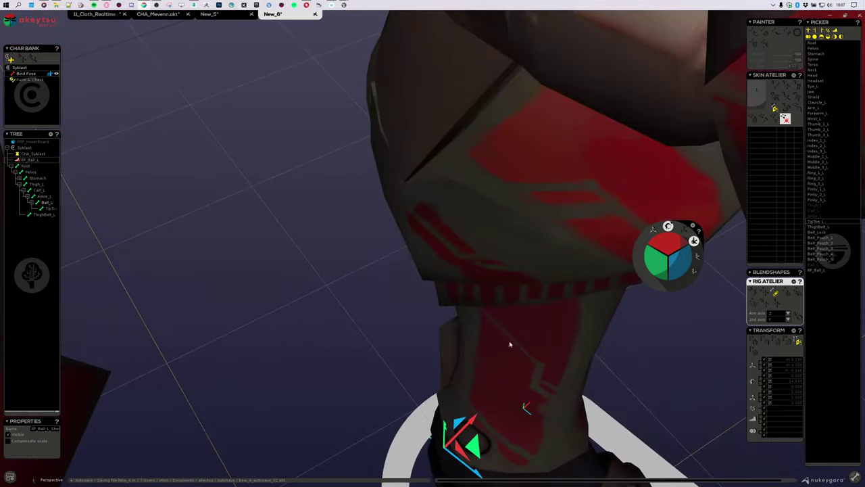
{"action": "scroll", "coordinate": [503, 344], "scroll_direction": "down", "scroll_amount": 5}
{"action": "middle_click_drag", "start_coordinate": [492, 344], "coordinate": [472, 245], "text": "alt"}
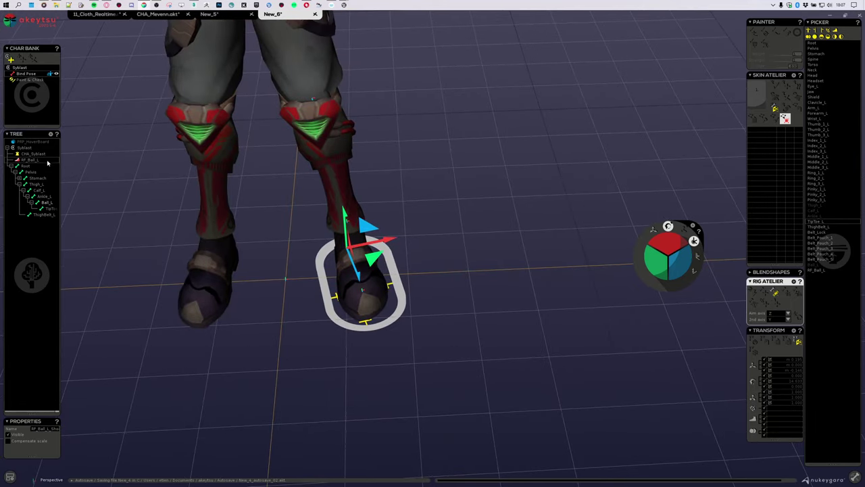
Switch to the Paint & Check pose, select the left reverse foot and test its roll manipulators
{"action": "left_click", "coordinate": [25, 80]}
{"action": "left_click_drag", "start_coordinate": [298, 226], "coordinate": [380, 243], "text": "alt"}
{"action": "scroll", "coordinate": [382, 244], "scroll_direction": "up", "scroll_amount": 3}
{"action": "middle_click_drag", "start_coordinate": [399, 234], "coordinate": [424, 305], "text": "alt"}
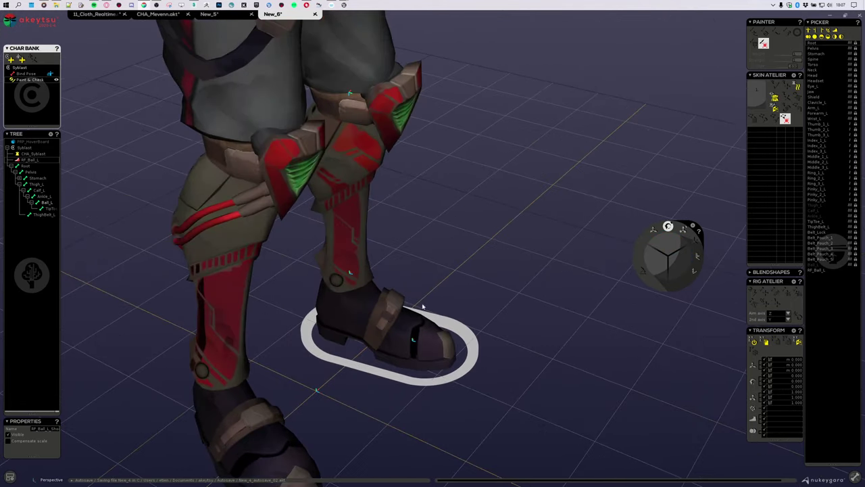
{"action": "left_click", "coordinate": [458, 334]}
{"action": "middle_click_drag", "start_coordinate": [532, 333], "coordinate": [473, 386], "text": "alt"}
{"action": "scroll", "coordinate": [475, 386], "scroll_direction": "down", "scroll_amount": 3}
{"action": "mouse_move", "coordinate": [667, 240]}
{"action": "left_mouse_down"}
{"action": "mouse_move", "coordinate": [670, 227]}
{"action": "mouse_move", "coordinate": [676, 234]}
{"action": "left_mouse_up"}
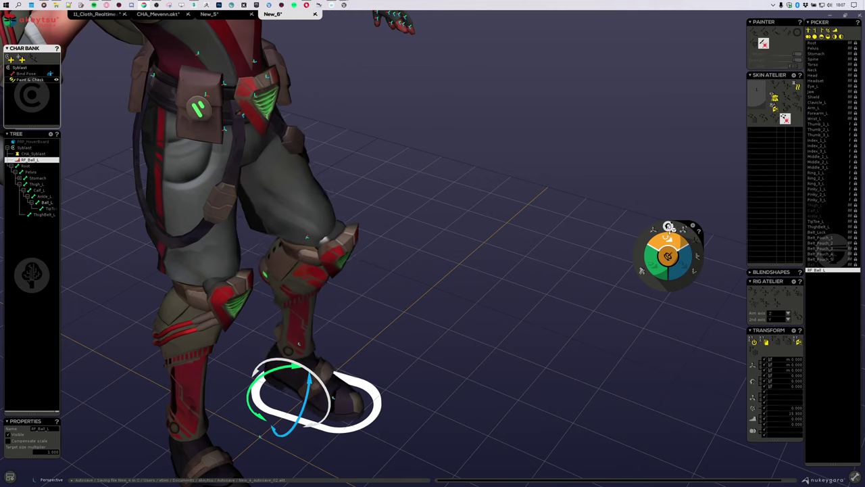
{"action": "left_click_drag", "start_coordinate": [668, 220], "coordinate": [670, 241]}
{"action": "left_click_drag", "start_coordinate": [541, 304], "coordinate": [451, 335], "text": "alt"}
{"action": "right_click_drag", "start_coordinate": [452, 335], "coordinate": [431, 315], "text": "alt"}
{"action": "middle_click_drag", "start_coordinate": [425, 365], "coordinate": [466, 319], "text": "alt"}
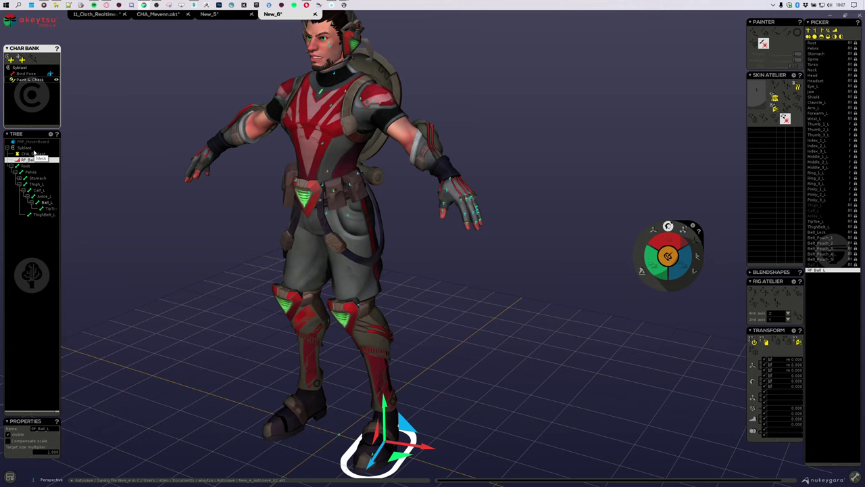
Select the Arm_L and Wrist_L joints, switch to the Bind Pose and create an IK on the left arm
{"action": "left_click", "coordinate": [377, 110]}
{"action": "left_click_drag", "start_coordinate": [379, 203], "coordinate": [413, 214], "text": "alt"}
{"action": "middle_click_drag", "start_coordinate": [413, 215], "coordinate": [390, 275], "text": "alt"}
{"action": "scroll", "coordinate": [390, 274], "scroll_direction": "up", "scroll_amount": 3}
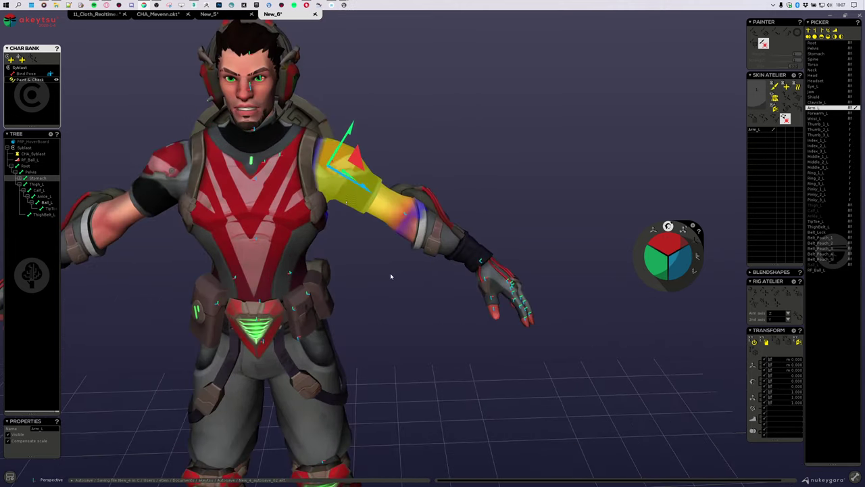
{"action": "left_click_drag", "start_coordinate": [390, 275], "coordinate": [385, 278], "text": "alt"}
{"action": "middle_click_drag", "start_coordinate": [385, 278], "coordinate": [389, 251]}
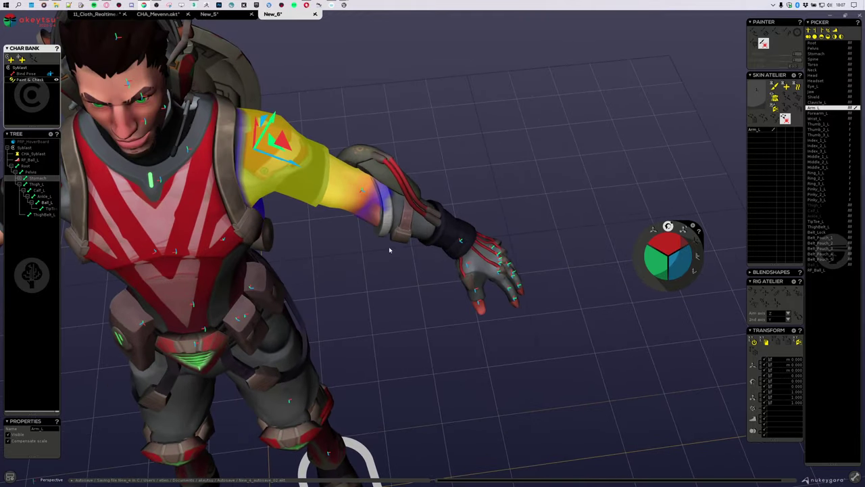
{"action": "left_click", "coordinate": [816, 118]}
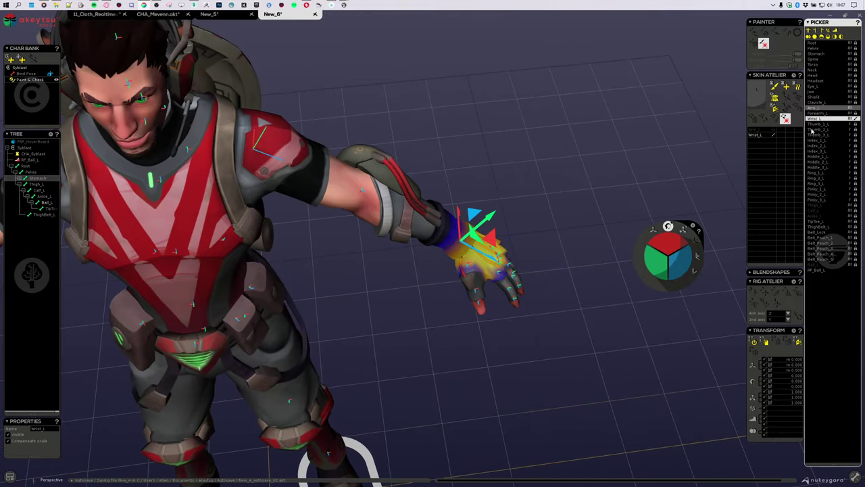
{"action": "middle_click_drag", "start_coordinate": [449, 285], "coordinate": [389, 265]}
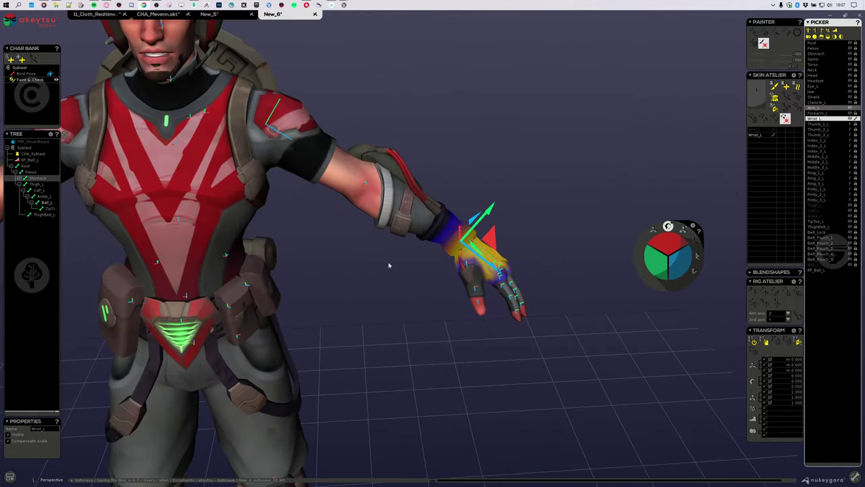
{"action": "left_click", "coordinate": [29, 74]}
{"action": "left_click", "coordinate": [767, 304]}
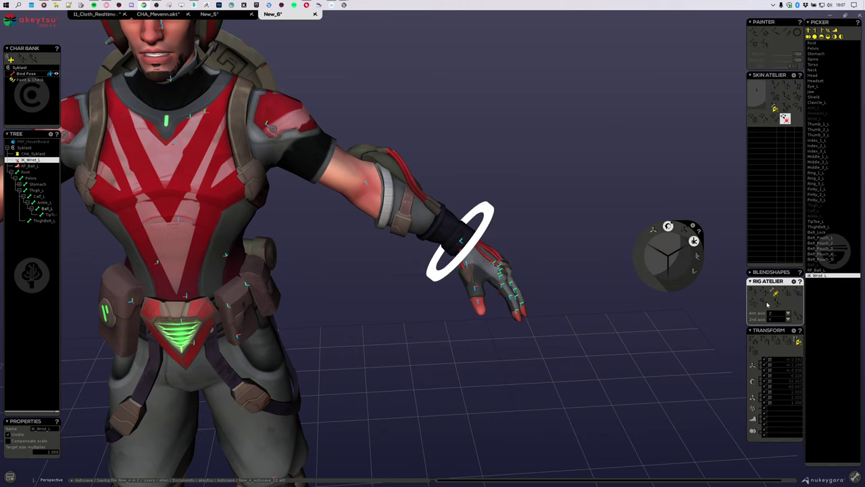
{"action": "middle_click_drag", "start_coordinate": [338, 330], "coordinate": [381, 296]}
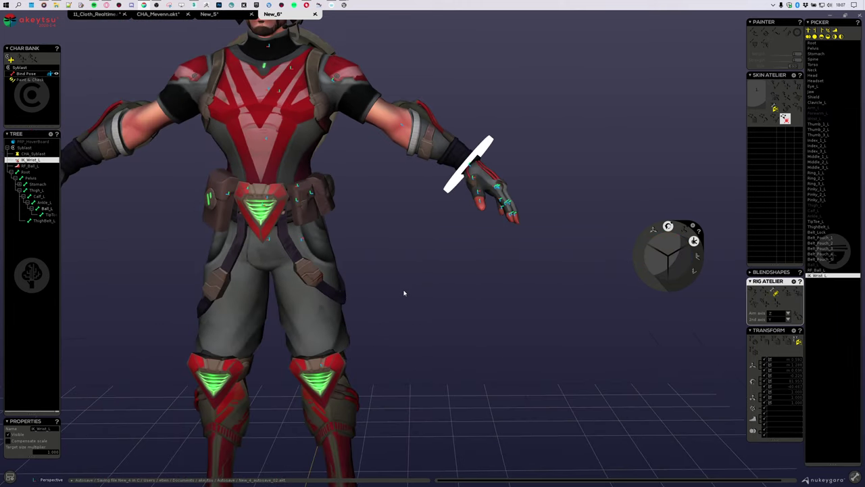
Hide the joint pivots and display the skeleton's joints and bones over the character in the viewport
{"action": "key", "text": "j"}
{"action": "left_click", "coordinate": [10, 477]}
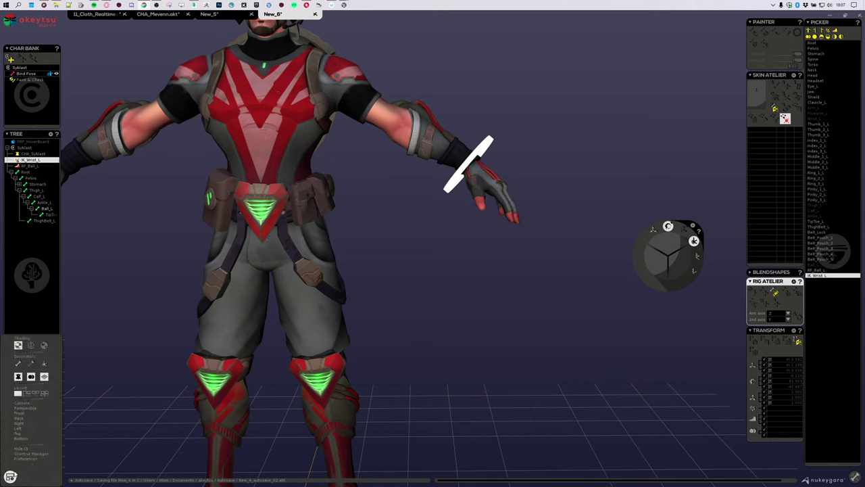
{"action": "left_click", "coordinate": [19, 363]}
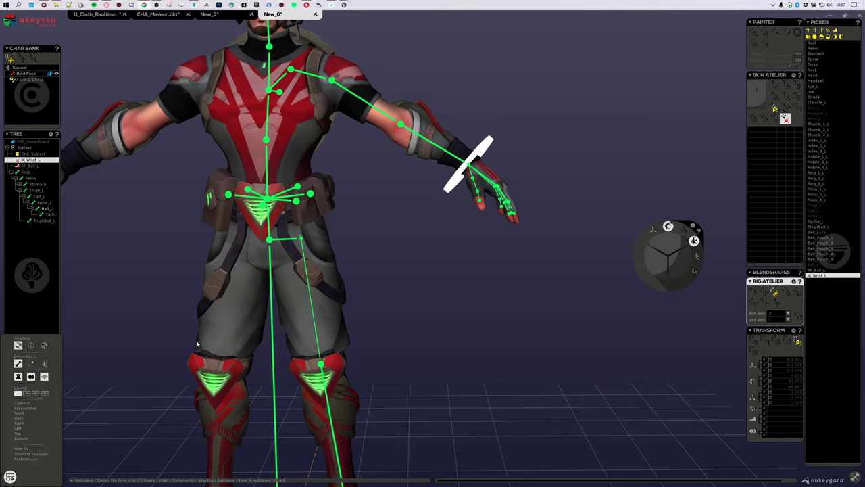
Try the wireframe shading modes on the character and restore the plain textured shading
{"action": "left_click", "coordinate": [31, 346]}
{"action": "left_click", "coordinate": [44, 346]}
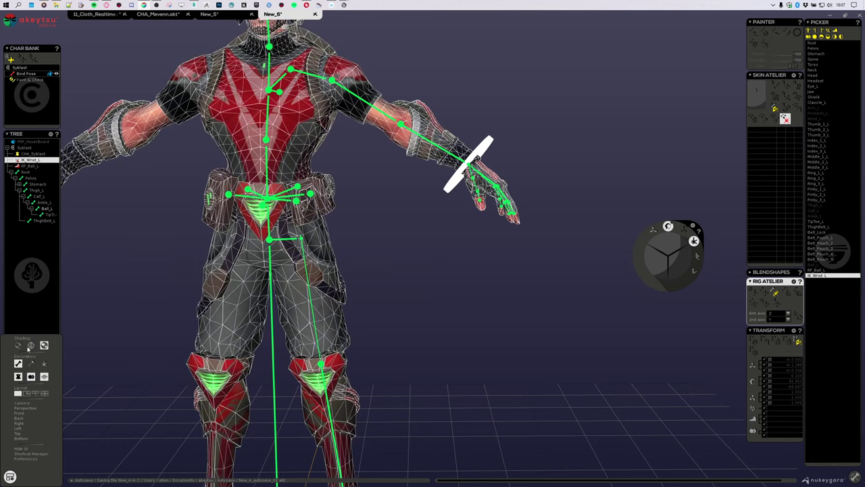
{"action": "left_click", "coordinate": [31, 346]}
{"action": "left_click", "coordinate": [18, 345]}
Compare the skeleton display with the links between joints hidden and shown, ending with the links shown
{"action": "left_click", "coordinate": [31, 364]}
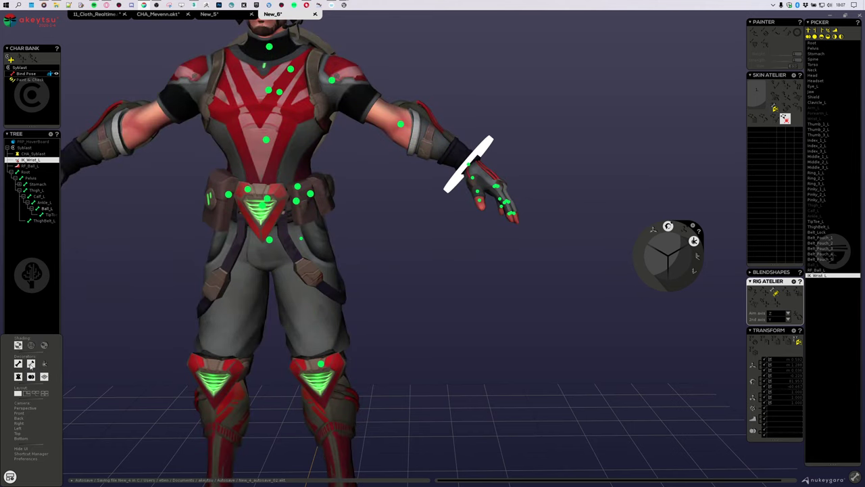
{"action": "left_click", "coordinate": [30, 365]}
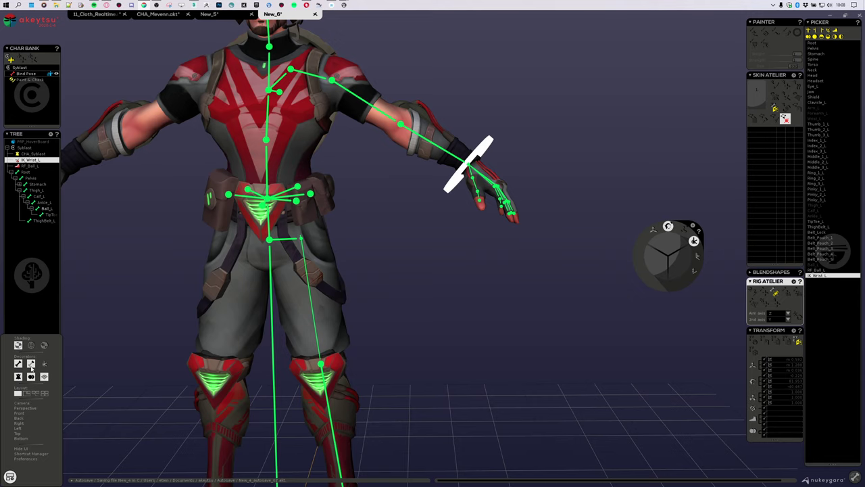
{"action": "left_click", "coordinate": [31, 364]}
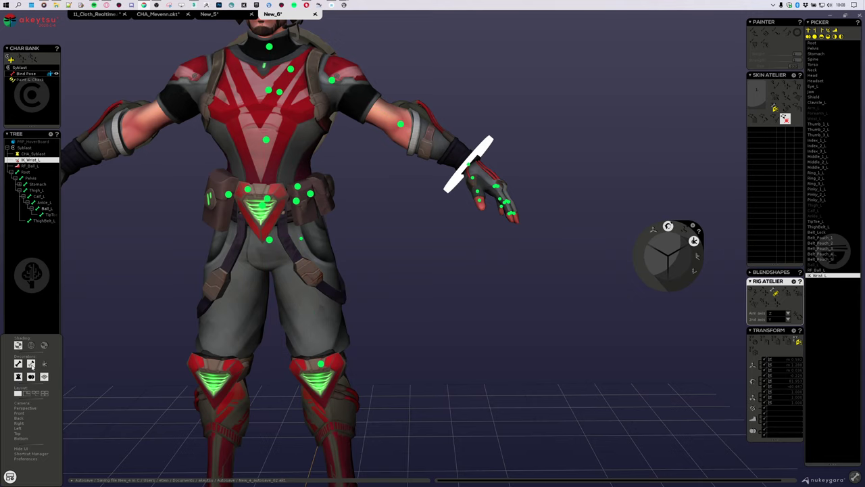
{"action": "scroll", "coordinate": [326, 274], "scroll_direction": "down", "scroll_amount": 5}
{"action": "mouse_move", "coordinate": [439, 334]}
{"action": "middle_mouse_down"}
{"action": "mouse_move", "coordinate": [489, 298]}
{"action": "mouse_move", "coordinate": [485, 315]}
{"action": "mouse_move", "coordinate": [431, 340]}
{"action": "mouse_move", "coordinate": [377, 225]}
{"action": "mouse_move", "coordinate": [339, 259]}
{"action": "middle_mouse_up"}
{"action": "scroll", "coordinate": [485, 315], "scroll_direction": "up", "scroll_amount": 3}
{"action": "scroll", "coordinate": [339, 259], "scroll_direction": "up", "scroll_amount": 4}
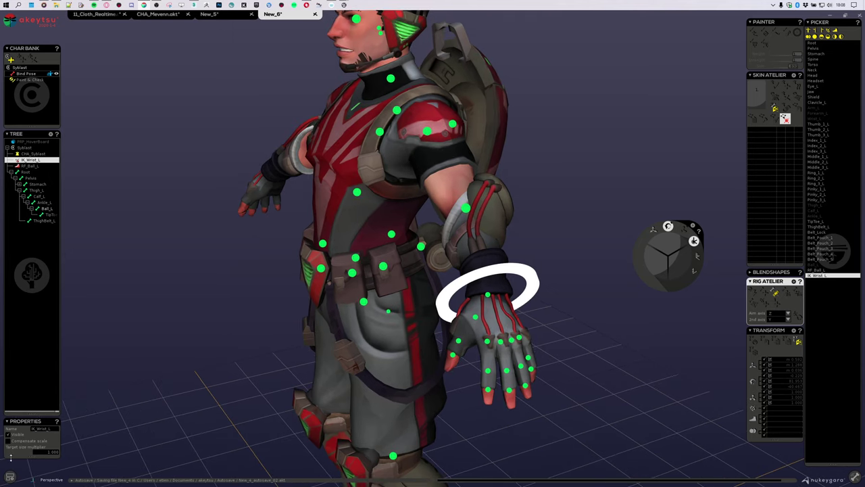
{"action": "mouse_move", "coordinate": [10, 476]}
{"action": "left_click", "coordinate": [31, 364]}
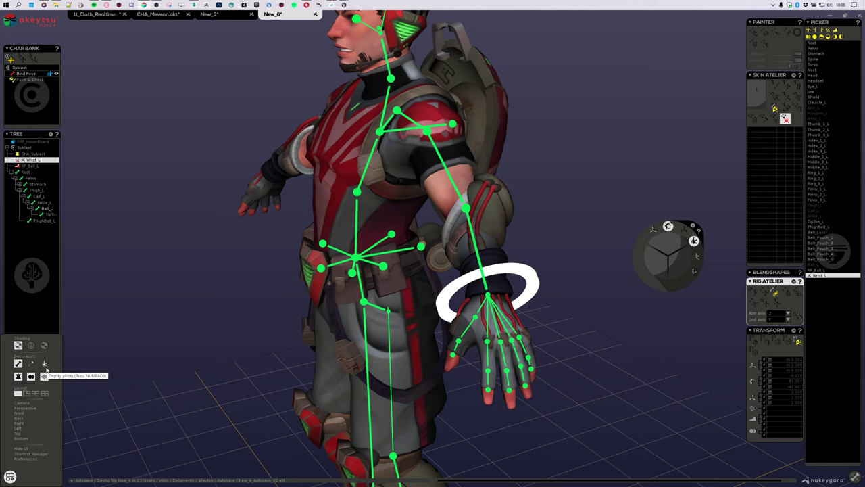
Examine the skeleton, the left wrist IK and the left reverse foot from several angles
{"action": "middle_click_drag", "start_coordinate": [256, 348], "coordinate": [296, 362]}
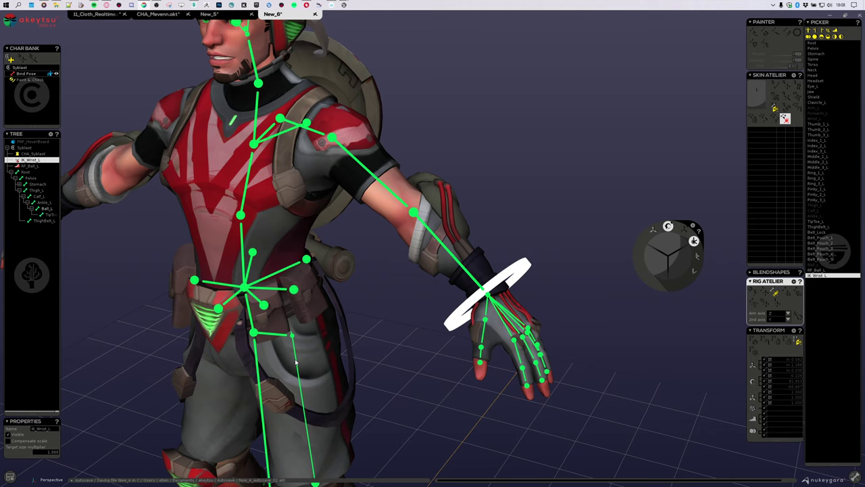
{"action": "scroll", "coordinate": [361, 245], "scroll_direction": "down", "scroll_amount": 5}
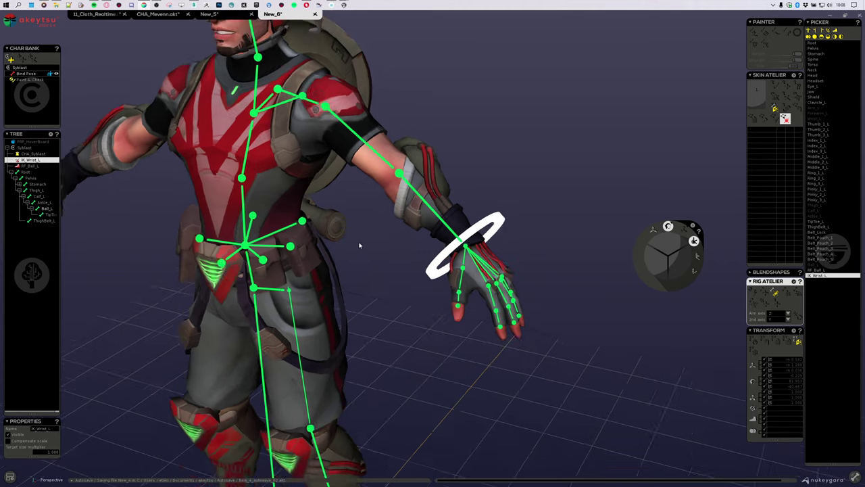
{"action": "middle_click_drag", "start_coordinate": [427, 356], "coordinate": [423, 189], "text": "alt"}
{"action": "left_click_drag", "start_coordinate": [439, 275], "coordinate": [479, 300], "text": "alt"}
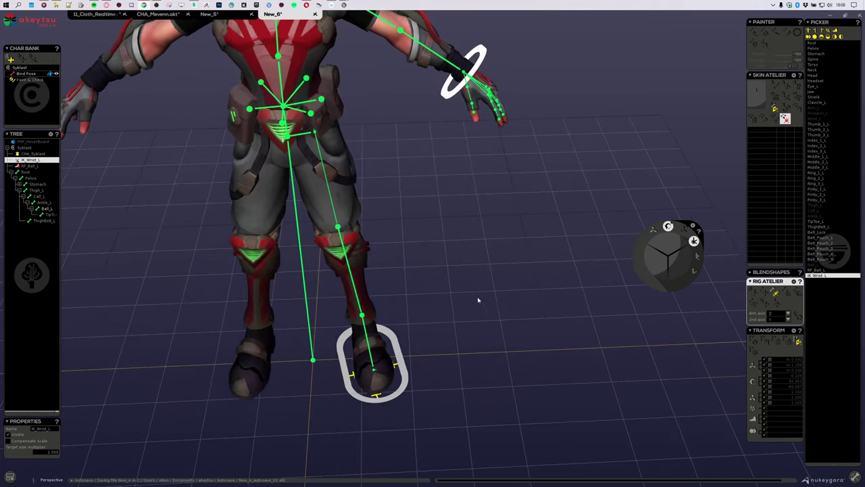
{"action": "middle_click_drag", "start_coordinate": [428, 244], "coordinate": [480, 296], "text": "alt"}
{"action": "left_click_drag", "start_coordinate": [459, 237], "coordinate": [488, 183], "text": "alt"}
{"action": "scroll", "coordinate": [488, 183], "scroll_direction": "up", "scroll_amount": 3}
{"action": "middle_click_drag", "start_coordinate": [489, 183], "coordinate": [446, 295], "text": "alt"}
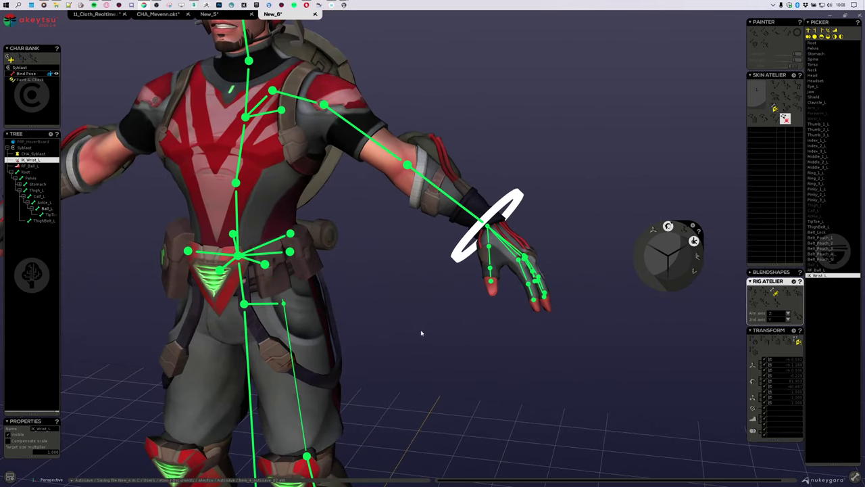
{"action": "scroll", "coordinate": [422, 333], "scroll_direction": "down", "scroll_amount": 3}
{"action": "middle_click_drag", "start_coordinate": [421, 333], "coordinate": [417, 244], "text": "alt"}
Select the left reverse foot and Thigh_L, switch to the Paint & Check pose and select the Root joint
{"action": "left_click", "coordinate": [28, 166]}
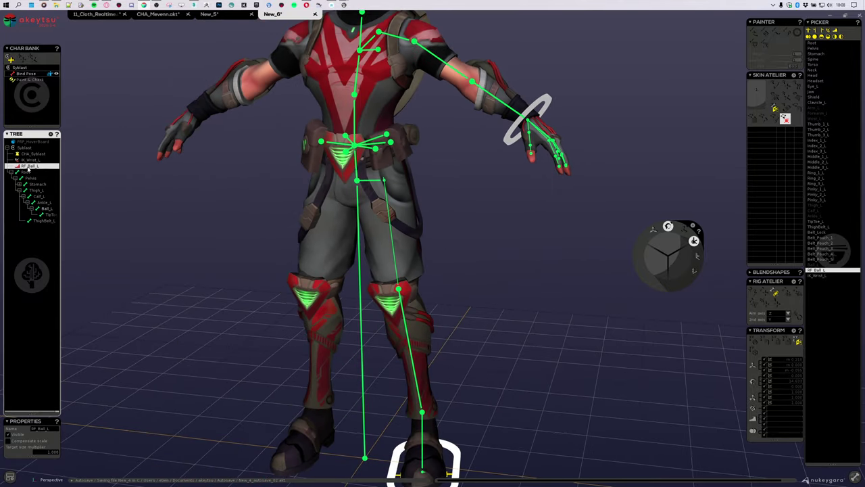
{"action": "left_click", "coordinate": [399, 247]}
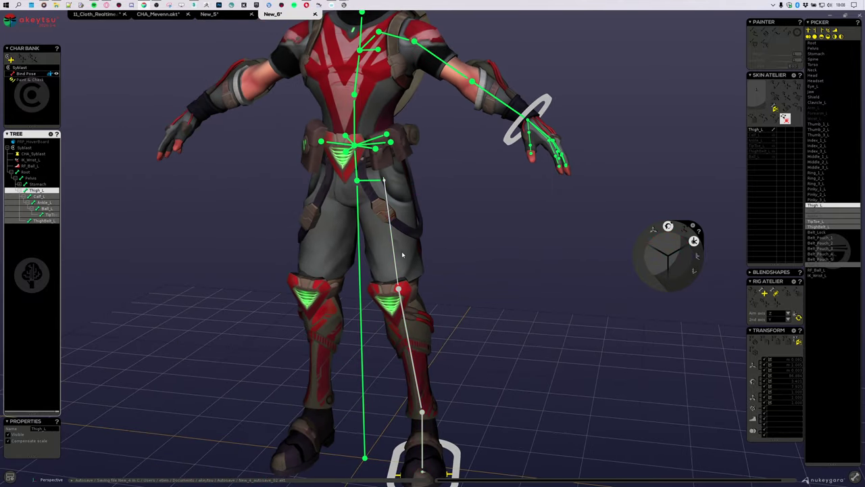
{"action": "left_click", "coordinate": [25, 80]}
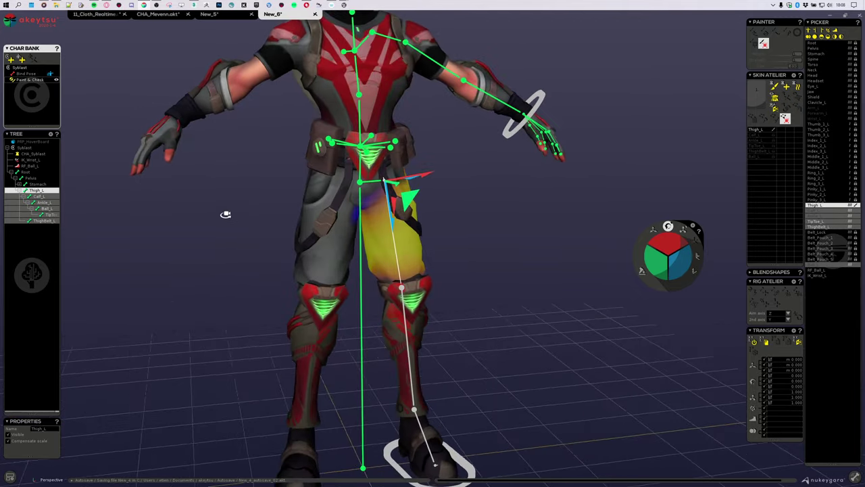
{"action": "left_click", "coordinate": [357, 196]}
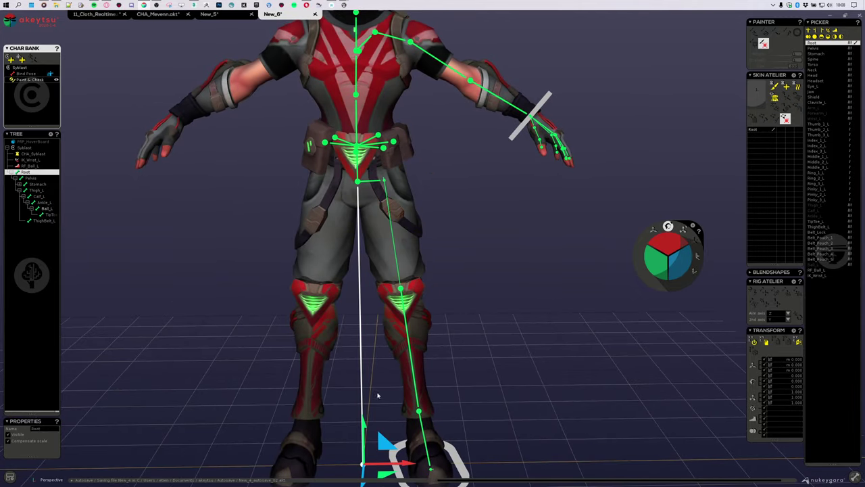
Select all of the character's vertices to check their influences, clear them again and select the Root joint's partner influences
{"action": "middle_click_drag", "start_coordinate": [378, 395], "coordinate": [438, 256]}
{"action": "scroll", "coordinate": [438, 256], "scroll_direction": "down", "scroll_amount": 5}
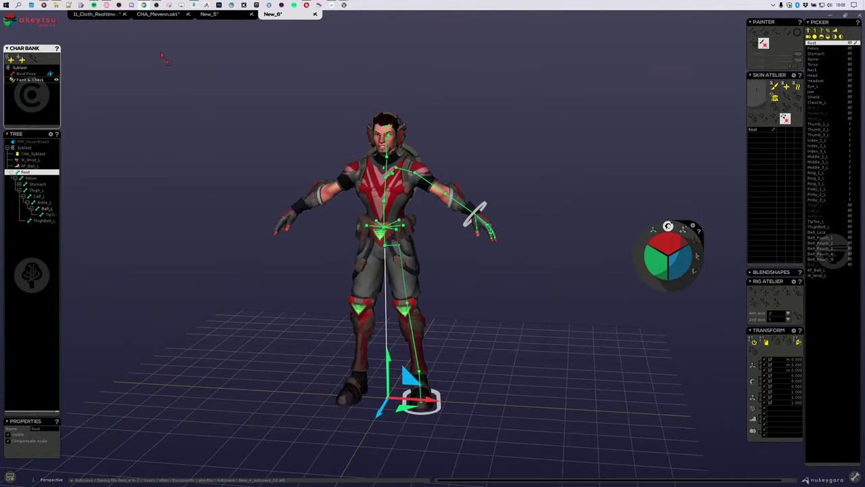
{"action": "left_click_drag", "start_coordinate": [161, 55], "coordinate": [691, 426]}
{"action": "middle_click_drag", "start_coordinate": [515, 352], "coordinate": [485, 350]}
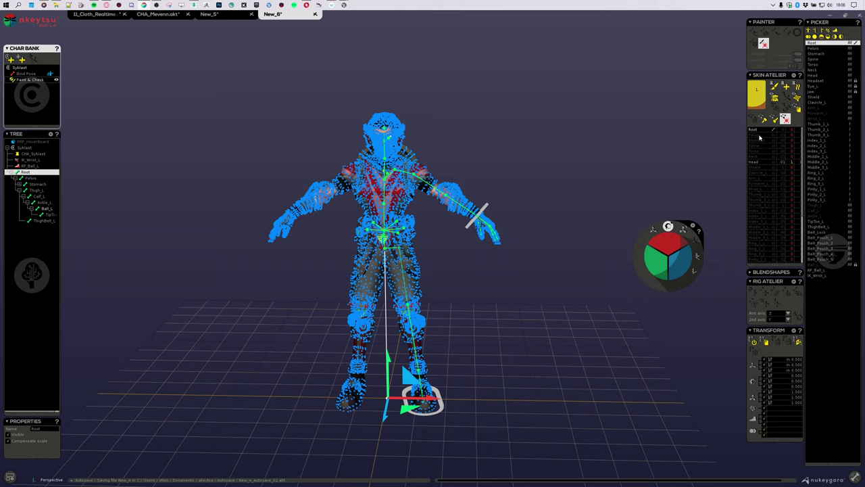
{"action": "key", "text": "s"}
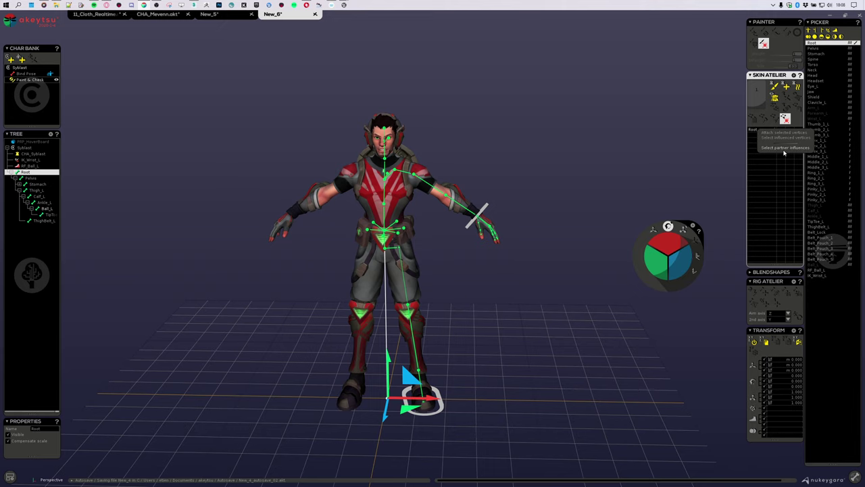
{"action": "left_click", "coordinate": [784, 150]}
Try painting the Root joint's weight over the whole character, undo the stroke and leave weight painting
{"action": "middle_click_drag", "start_coordinate": [541, 316], "coordinate": [378, 387]}
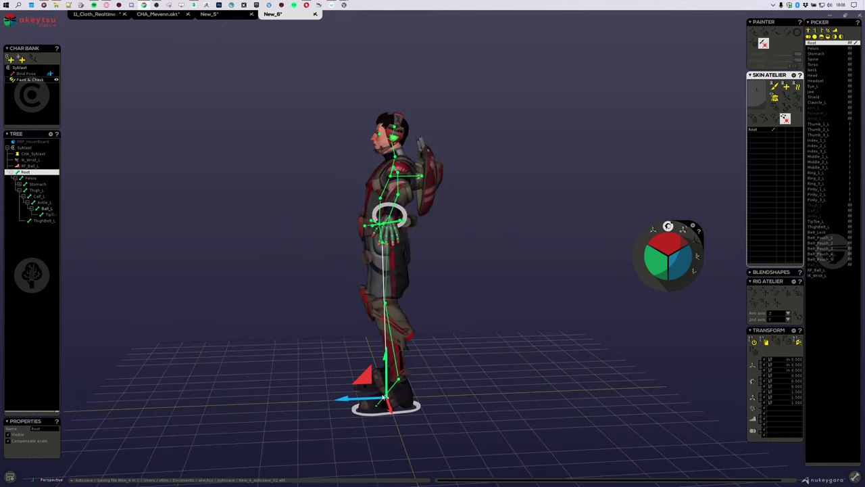
{"action": "middle_click_drag", "start_coordinate": [426, 324], "coordinate": [503, 285]}
{"action": "scroll", "coordinate": [461, 258], "scroll_direction": "up", "scroll_amount": 5}
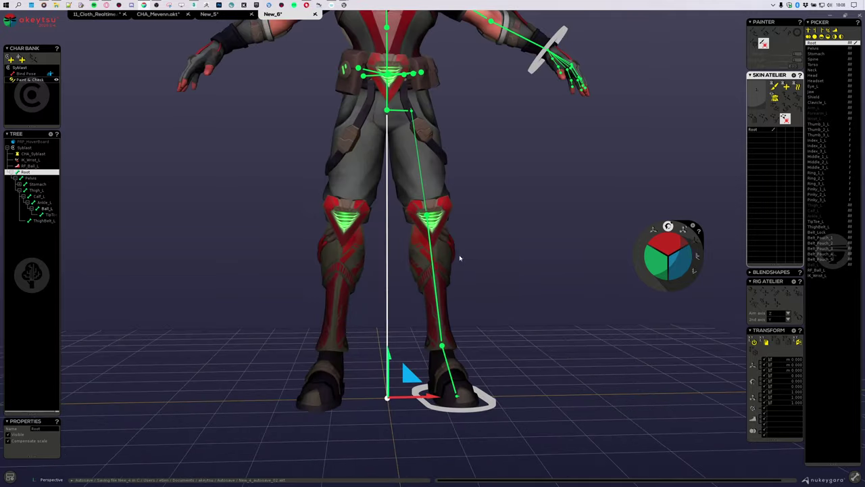
{"action": "middle_click_drag", "start_coordinate": [460, 257], "coordinate": [536, 242]}
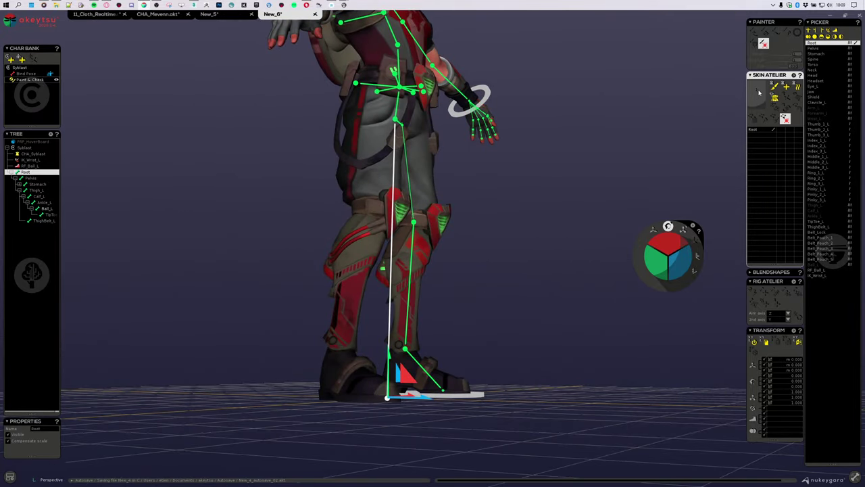
{"action": "left_click", "coordinate": [775, 86]}
{"action": "scroll", "coordinate": [400, 319], "scroll_direction": "down", "scroll_amount": 5}
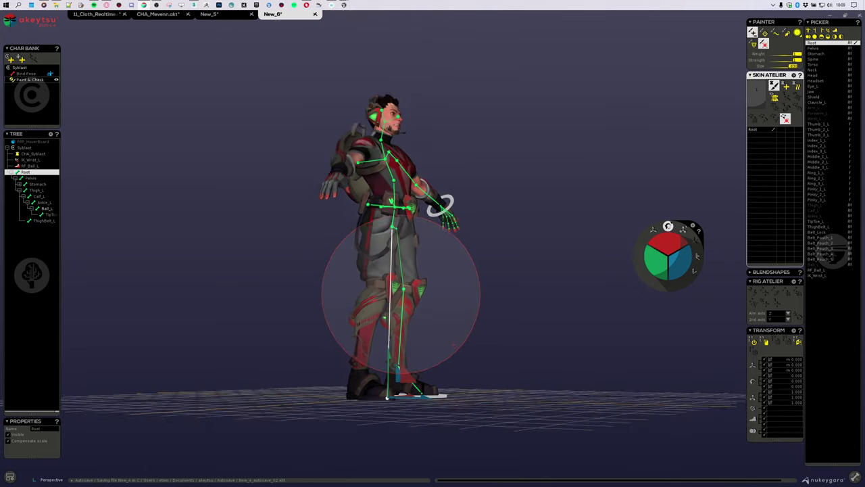
{"action": "left_click_drag", "start_coordinate": [323, 189], "coordinate": [394, 376]}
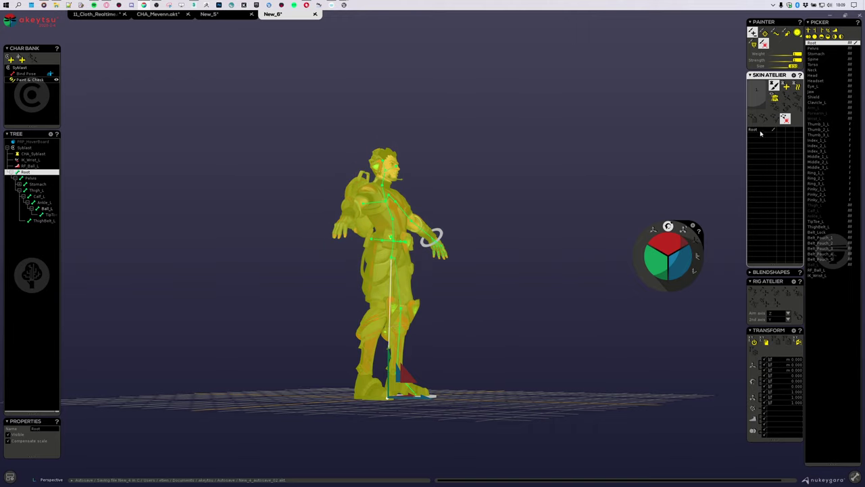
{"action": "key", "text": "ctrl+z"}
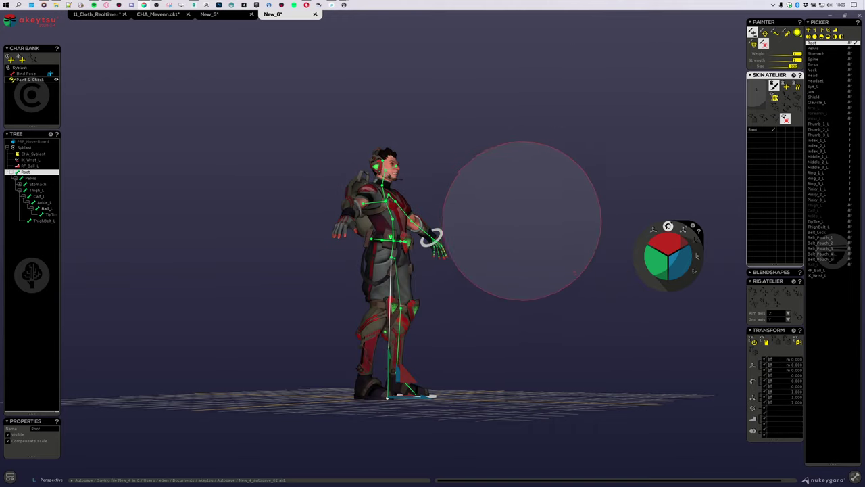
{"action": "middle_click_drag", "start_coordinate": [550, 203], "coordinate": [484, 220]}
{"action": "right_click_drag", "start_coordinate": [514, 190], "coordinate": [677, 167], "text": "alt"}
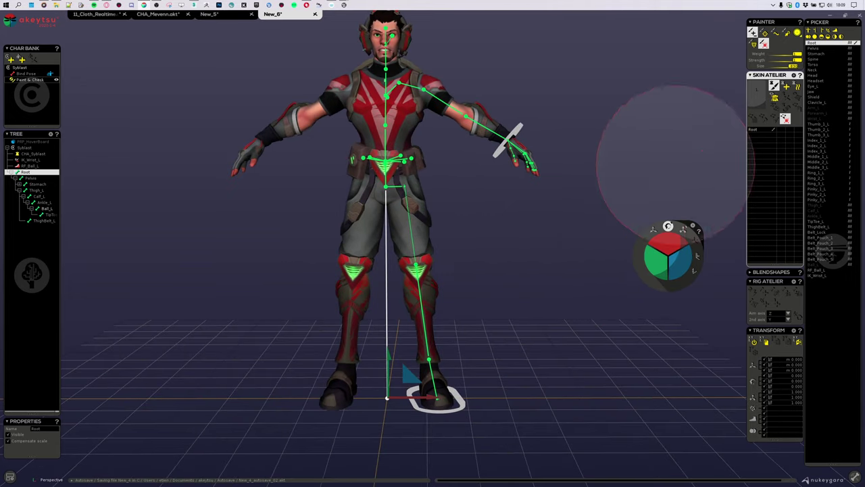
{"action": "left_click", "coordinate": [773, 88]}
Select the Pelvis joint and examine its skin influence on the hips and both legs
{"action": "scroll", "coordinate": [507, 257], "scroll_direction": "up", "scroll_amount": 3}
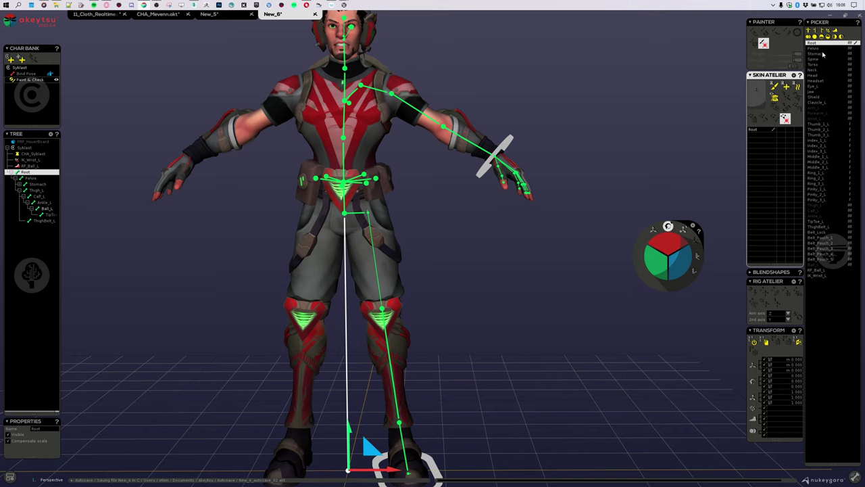
{"action": "left_click", "coordinate": [345, 213]}
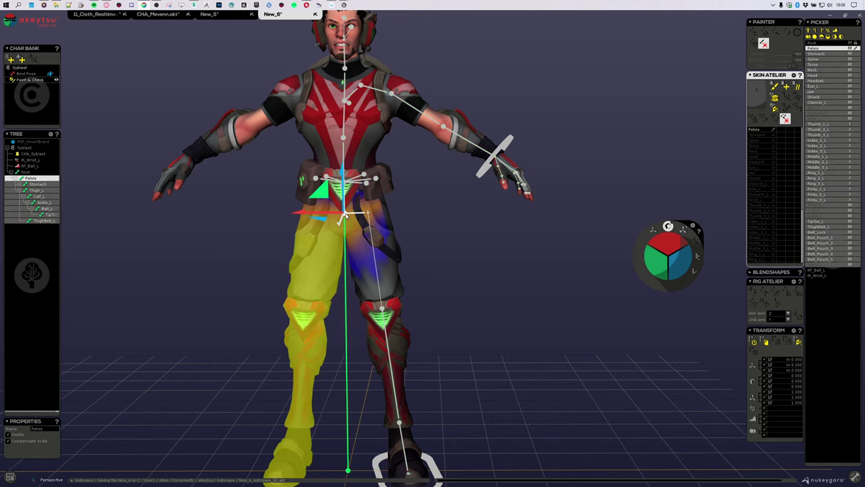
{"action": "mouse_move", "coordinate": [534, 371]}
{"action": "middle_mouse_down"}
{"action": "mouse_move", "coordinate": [481, 377]}
{"action": "mouse_move", "coordinate": [477, 390]}
{"action": "mouse_move", "coordinate": [523, 380]}
{"action": "middle_mouse_up"}
{"action": "middle_click_drag", "start_coordinate": [377, 451], "coordinate": [378, 392]}
{"action": "middle_click_drag", "start_coordinate": [432, 325], "coordinate": [415, 301]}
{"action": "scroll", "coordinate": [433, 215], "scroll_direction": "up", "scroll_amount": 3}
{"action": "middle_click_drag", "start_coordinate": [460, 228], "coordinate": [518, 232]}
{"action": "scroll", "coordinate": [513, 238], "scroll_direction": "down", "scroll_amount": 2}
{"action": "middle_click_drag", "start_coordinate": [500, 306], "coordinate": [486, 242]}
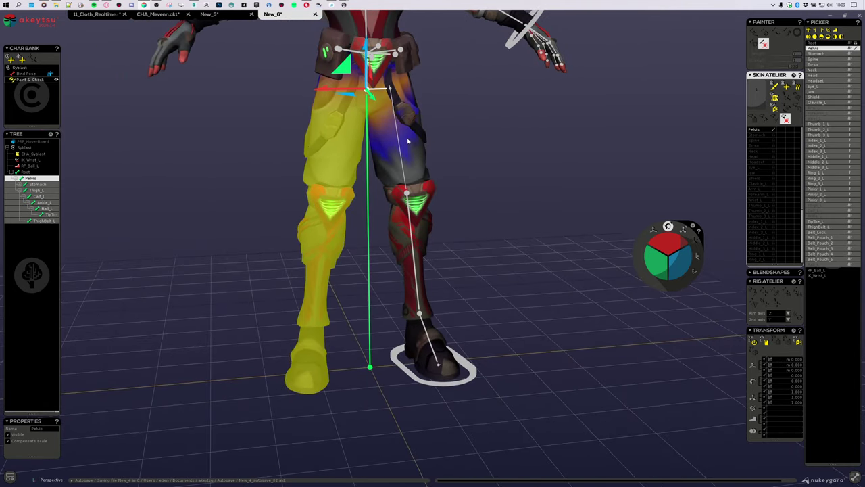
Select the Thigh_L joint and examine its skin influence on the left thigh
{"action": "left_click", "coordinate": [407, 141]}
{"action": "middle_click_drag", "start_coordinate": [520, 200], "coordinate": [496, 289]}
{"action": "double_click", "coordinate": [406, 229]}
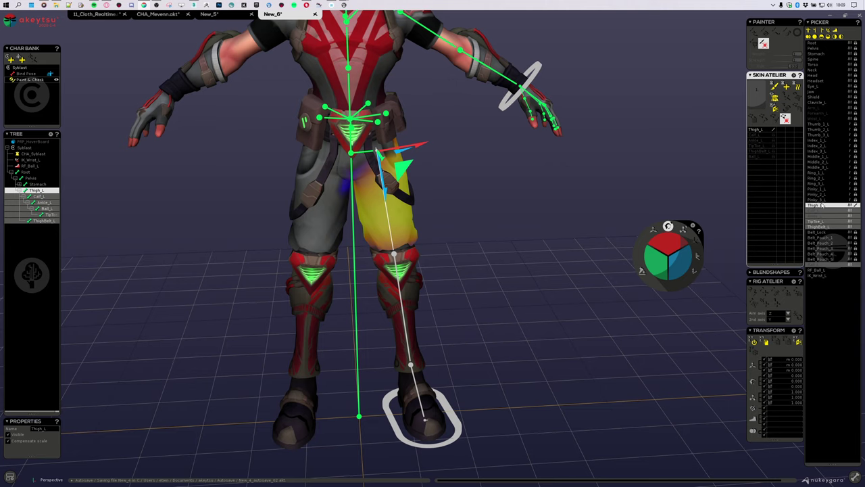
{"action": "middle_click_drag", "start_coordinate": [462, 178], "coordinate": [473, 300]}
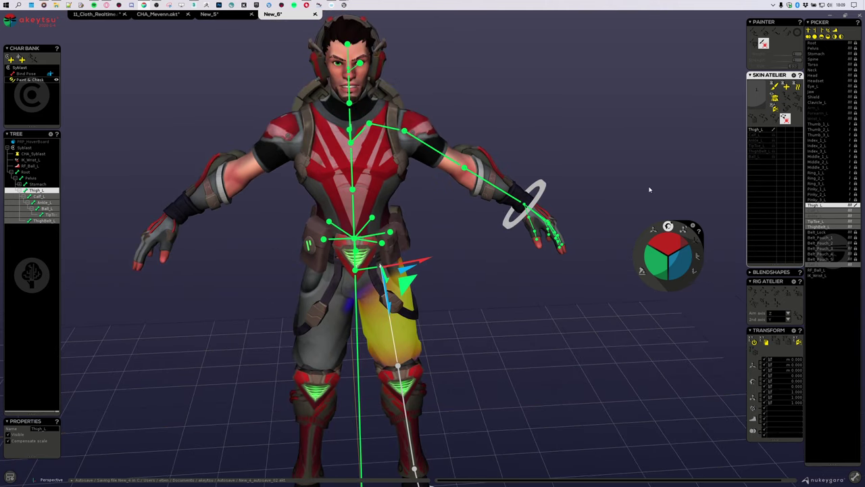
{"action": "right_click_drag", "start_coordinate": [507, 364], "coordinate": [401, 346]}
{"action": "middle_click_drag", "start_coordinate": [402, 346], "coordinate": [406, 275]}
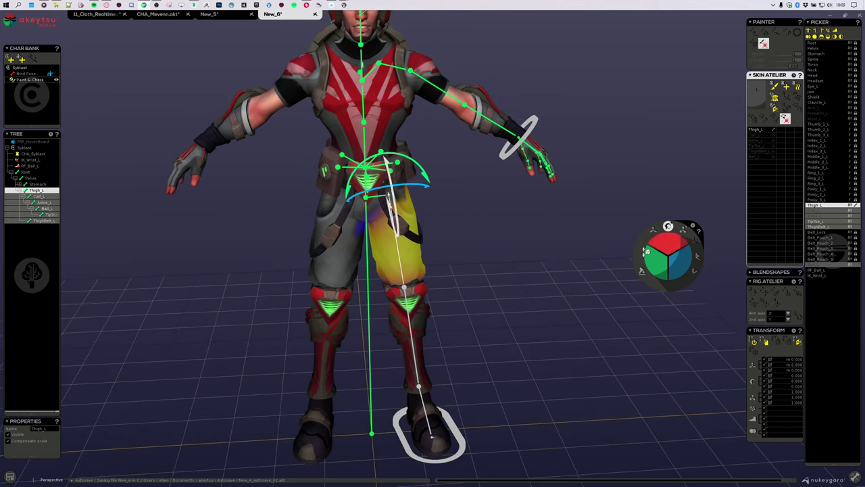
{"action": "left_click", "coordinate": [797, 341]}
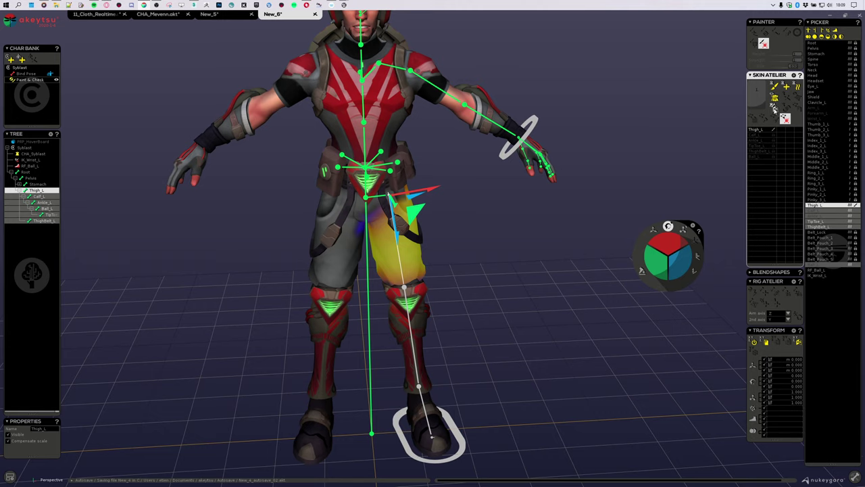
Try mirroring the Thigh_L joint chain with its skinning, check the influences of Thigh_R and ThighBelt_R, and undo the mirroring
{"action": "left_click", "coordinate": [775, 108]}
{"action": "left_click", "coordinate": [349, 251]}
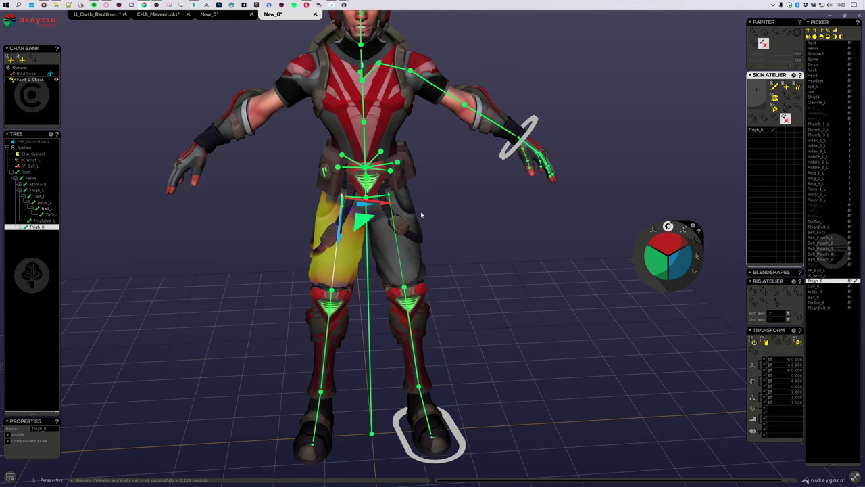
{"action": "left_click", "coordinate": [402, 282]}
{"action": "left_click", "coordinate": [325, 250]}
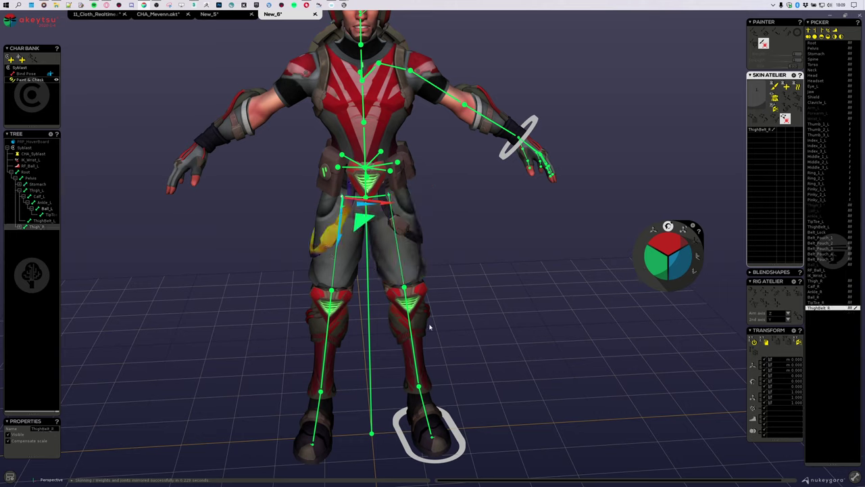
{"action": "key", "text": "ctrl+z"}
With no joint selected, try mirroring the left-side joints and skinning, inspect Belt_Pouch_1's influence on both pouches, and undo the mirroring
{"action": "middle_click_drag", "start_coordinate": [507, 255], "coordinate": [486, 296], "text": "alt"}
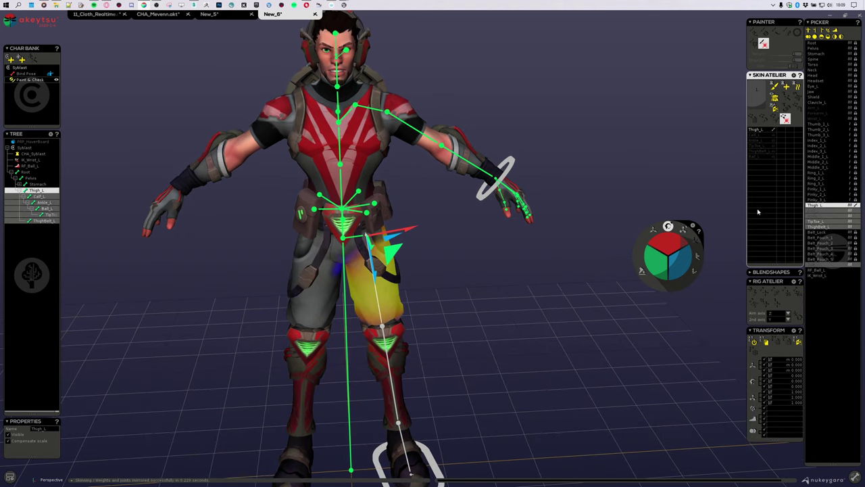
{"action": "left_click", "coordinate": [836, 211]}
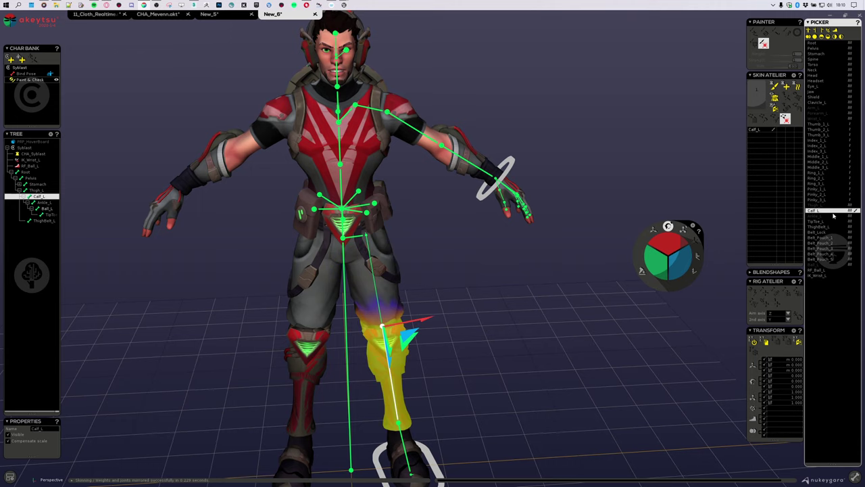
{"action": "left_click", "coordinate": [842, 212]}
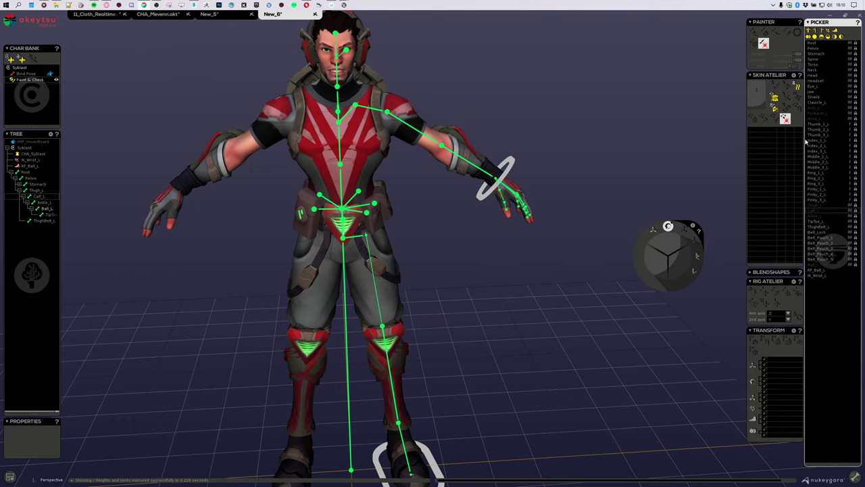
{"action": "left_click", "coordinate": [774, 102]}
{"action": "mouse_move", "coordinate": [341, 206]}
{"action": "middle_mouse_down"}
{"action": "mouse_move", "coordinate": [444, 230]}
{"action": "mouse_move", "coordinate": [355, 205]}
{"action": "middle_mouse_up"}
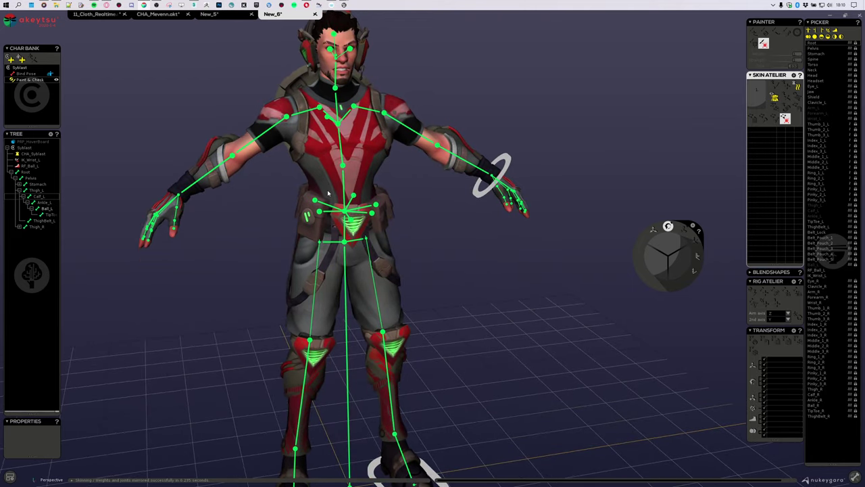
{"action": "scroll", "coordinate": [328, 191], "scroll_direction": "up", "scroll_amount": 9}
{"action": "left_click", "coordinate": [271, 153]}
{"action": "middle_click_drag", "start_coordinate": [370, 212], "coordinate": [467, 321]}
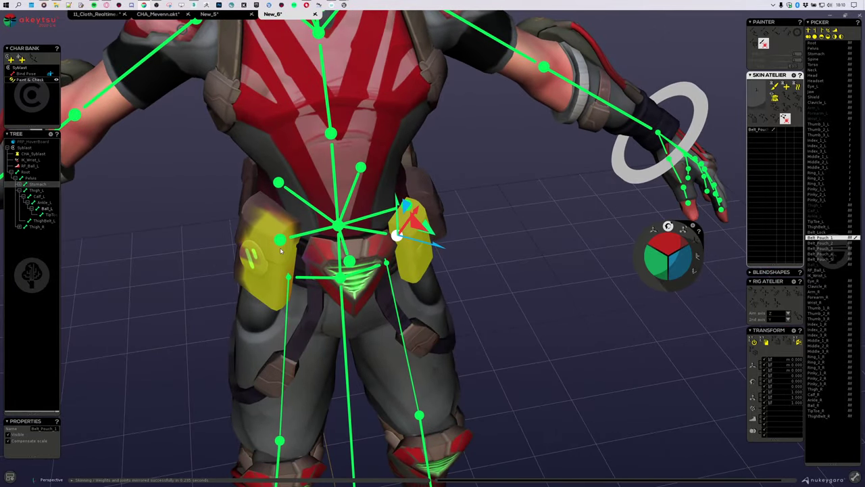
{"action": "key", "text": "ctrl+z"}
Select the five joints Belt_Pouch_1 to Belt_Pouch_5 together with the Belt_Lock joint
{"action": "middle_click_drag", "start_coordinate": [424, 303], "coordinate": [476, 286]}
{"action": "left_click", "coordinate": [398, 235]}
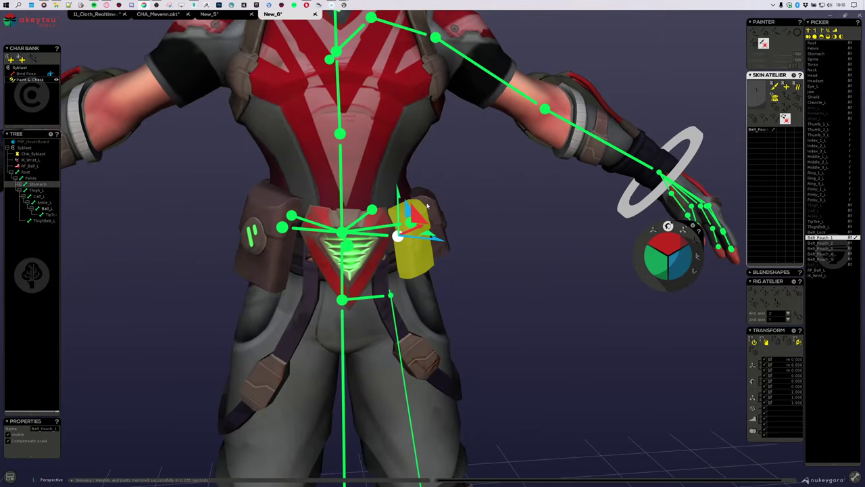
{"action": "left_click", "coordinate": [411, 225], "text": "shift"}
{"action": "middle_click_drag", "start_coordinate": [497, 247], "coordinate": [405, 240]}
{"action": "left_click", "coordinate": [494, 214], "text": "shift"}
{"action": "middle_click_drag", "start_coordinate": [490, 229], "coordinate": [236, 283]}
{"action": "left_click", "coordinate": [374, 242], "text": "shift"}
{"action": "left_click", "coordinate": [443, 236], "text": "shift"}
{"action": "middle_click_drag", "start_coordinate": [530, 261], "coordinate": [392, 275]}
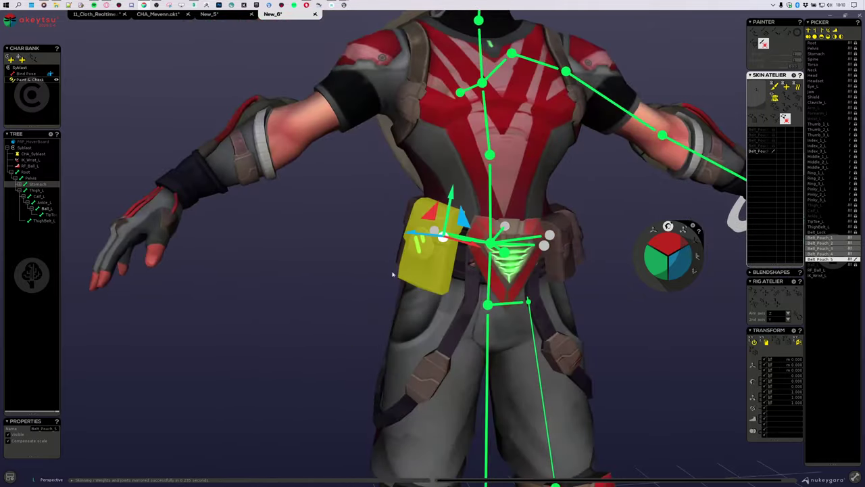
{"action": "left_click", "coordinate": [504, 253], "text": "shift"}
Add the Shield and ThighBelt_L joints to the selected belt joints
{"action": "scroll", "coordinate": [455, 272], "scroll_direction": "down", "scroll_amount": 3}
{"action": "middle_click_drag", "start_coordinate": [456, 272], "coordinate": [446, 382]}
{"action": "middle_click_drag", "start_coordinate": [291, 304], "coordinate": [437, 276]}
{"action": "left_click", "coordinate": [314, 244], "text": "shift"}
{"action": "middle_click_drag", "start_coordinate": [469, 216], "coordinate": [333, 207]}
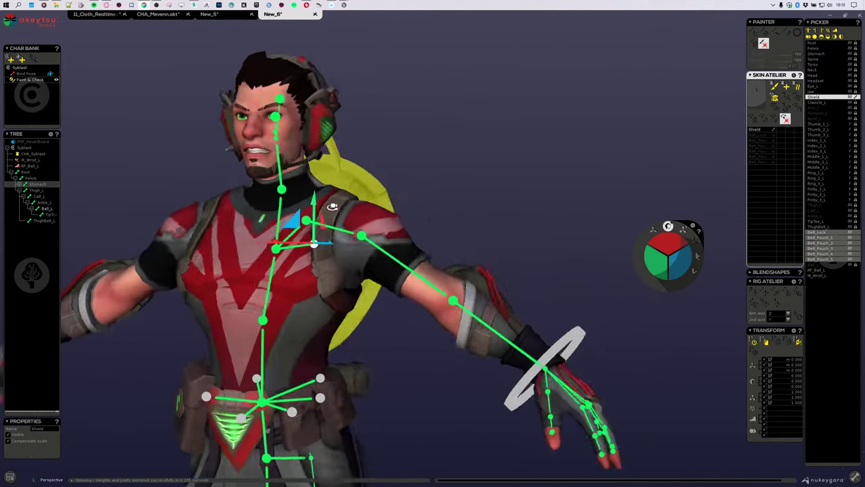
{"action": "scroll", "coordinate": [379, 230], "scroll_direction": "down", "scroll_amount": 3}
{"action": "middle_click_drag", "start_coordinate": [419, 279], "coordinate": [511, 323]}
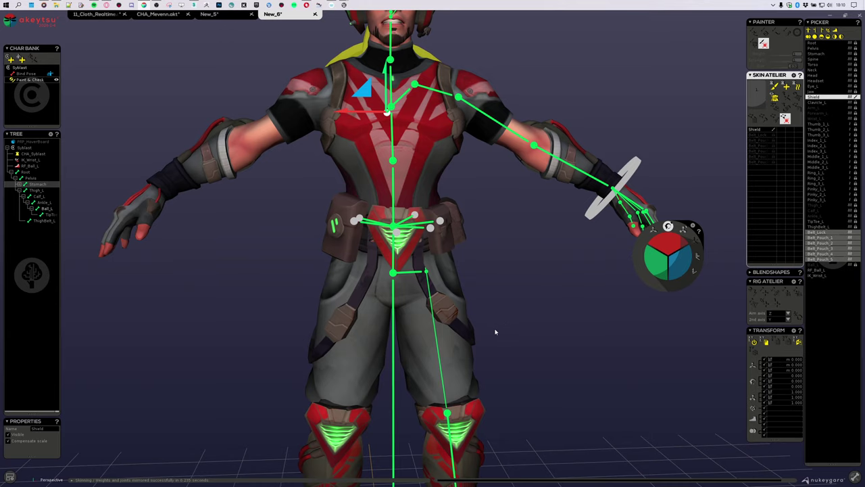
{"action": "left_click", "coordinate": [473, 344]}
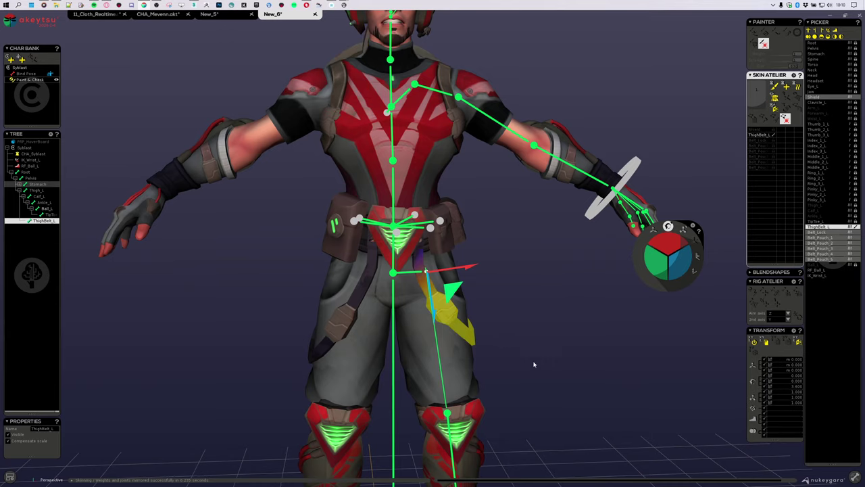
{"action": "middle_click_drag", "start_coordinate": [533, 362], "coordinate": [533, 312]}
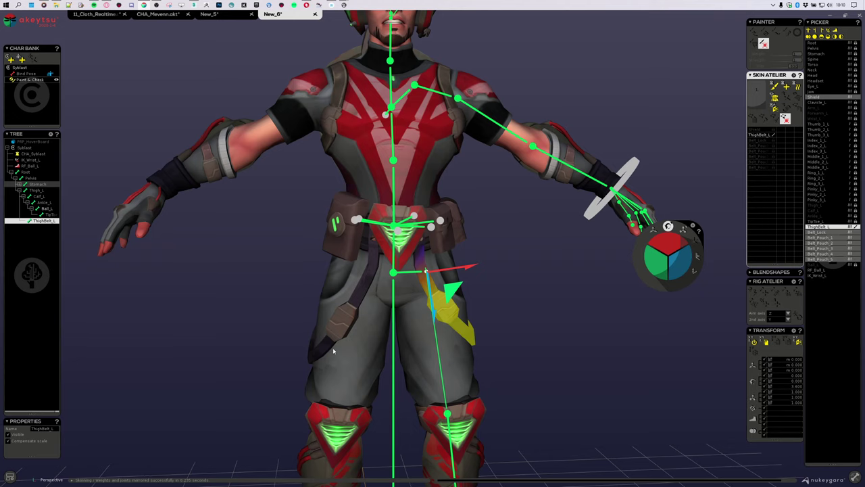
Select the vertices influenced by all the selected belt, shield and thigh belt joints
{"action": "middle_click_drag", "start_coordinate": [333, 351], "coordinate": [724, 109]}
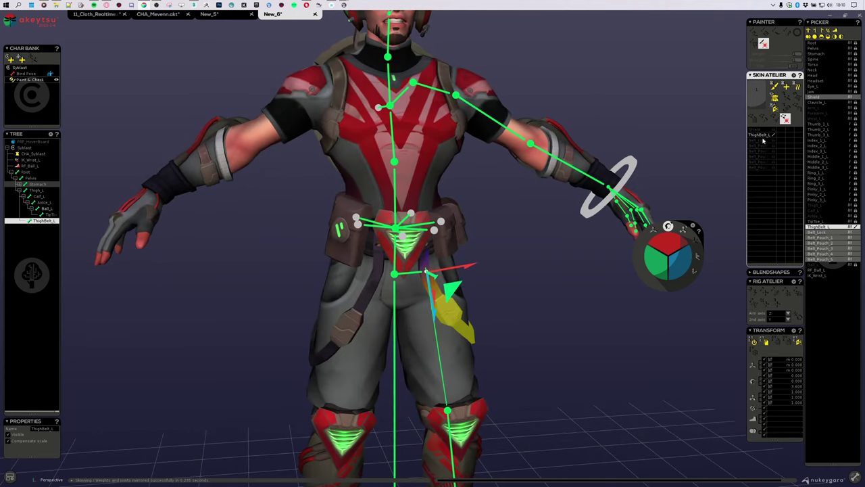
{"action": "right_click", "coordinate": [765, 135]}
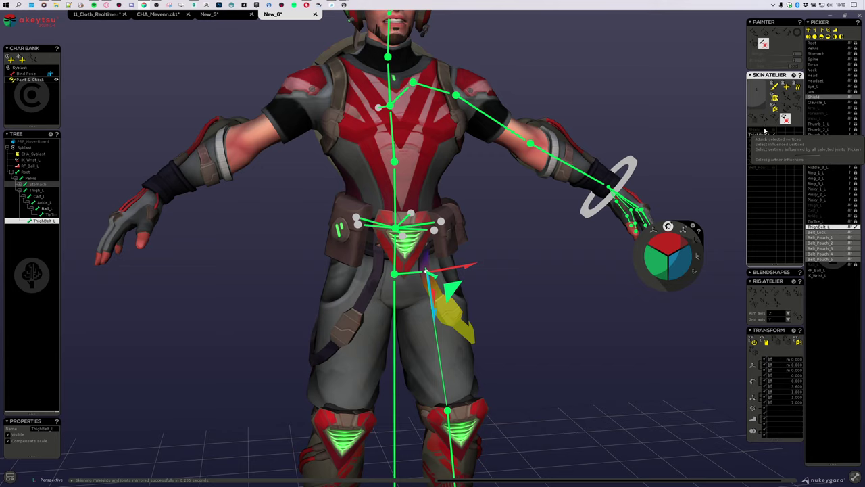
{"action": "left_click", "coordinate": [802, 153]}
{"action": "left_click_drag", "start_coordinate": [555, 294], "coordinate": [614, 286], "text": "alt"}
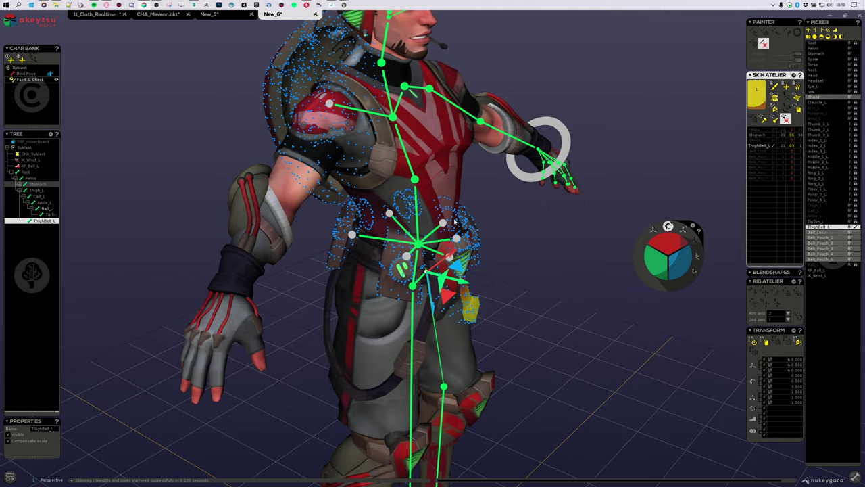
Invert the vertex selection to target the rest of the character's mesh, and deselect all joints
{"action": "key", "text": "ctrl+i"}
{"action": "left_click_drag", "start_coordinate": [514, 245], "coordinate": [467, 246], "text": "alt"}
{"action": "scroll", "coordinate": [468, 244], "scroll_direction": "down", "scroll_amount": 3}
{"action": "middle_click_drag", "start_coordinate": [514, 315], "coordinate": [519, 248], "text": "alt"}
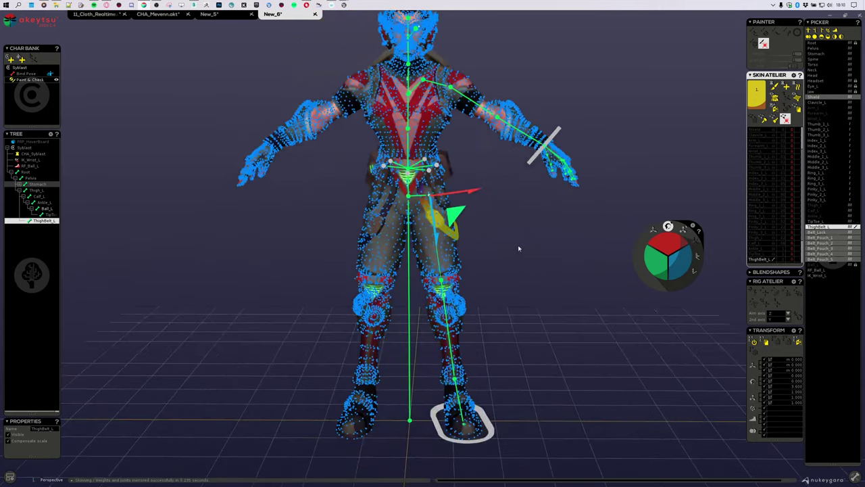
{"action": "scroll", "coordinate": [518, 249], "scroll_direction": "up", "scroll_amount": 2}
{"action": "left_click", "coordinate": [839, 228]}
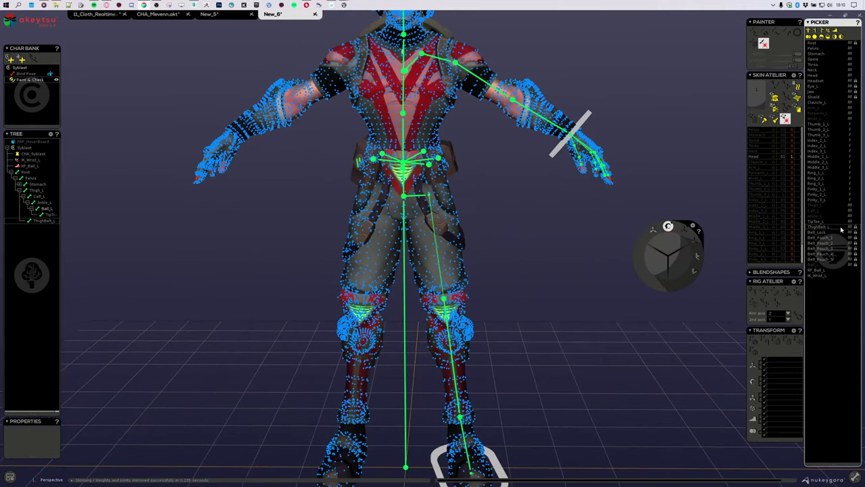
Mirror the left-side joints and skin weights to the right side using the inverted vertex selection
{"action": "scroll", "coordinate": [481, 174], "scroll_direction": "down", "scroll_amount": 3}
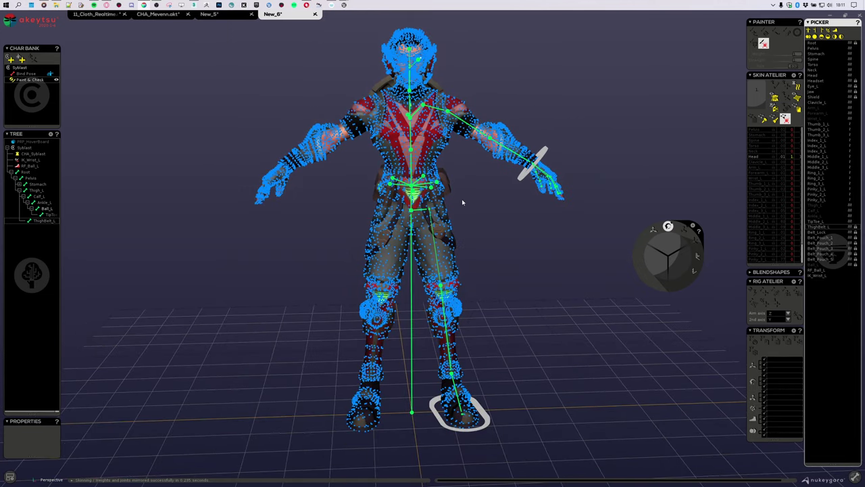
{"action": "scroll", "coordinate": [463, 201], "scroll_direction": "up", "scroll_amount": 3}
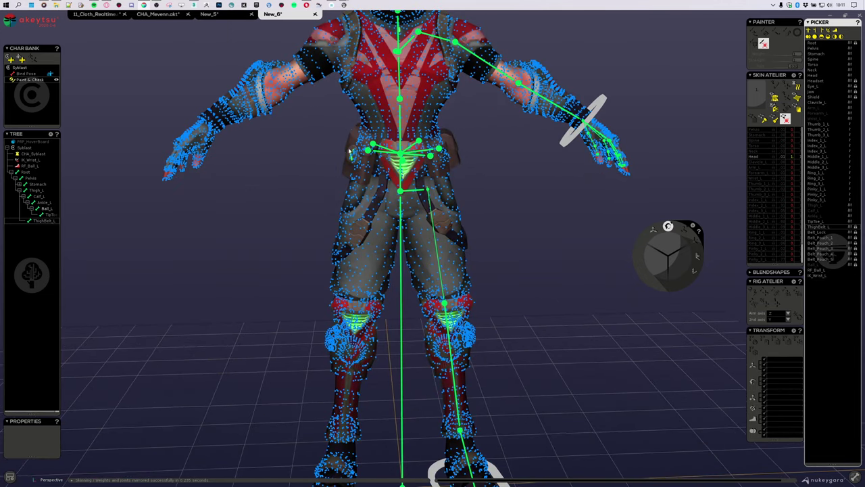
{"action": "left_click", "coordinate": [774, 103]}
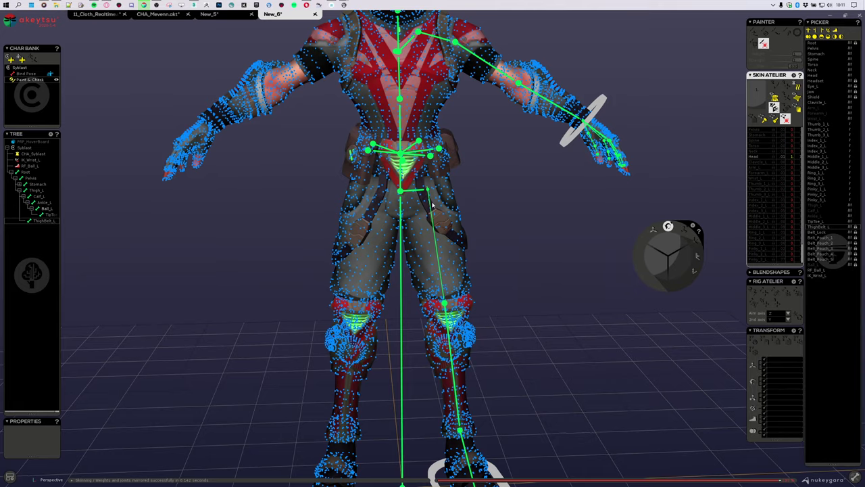
Check the skin influences of the belt pouch joints around the waist, including Belt_Pouch_5 and Belt_Pouch_3
{"action": "left_click", "coordinate": [359, 155]}
{"action": "middle_click_drag", "start_coordinate": [270, 209], "coordinate": [405, 198]}
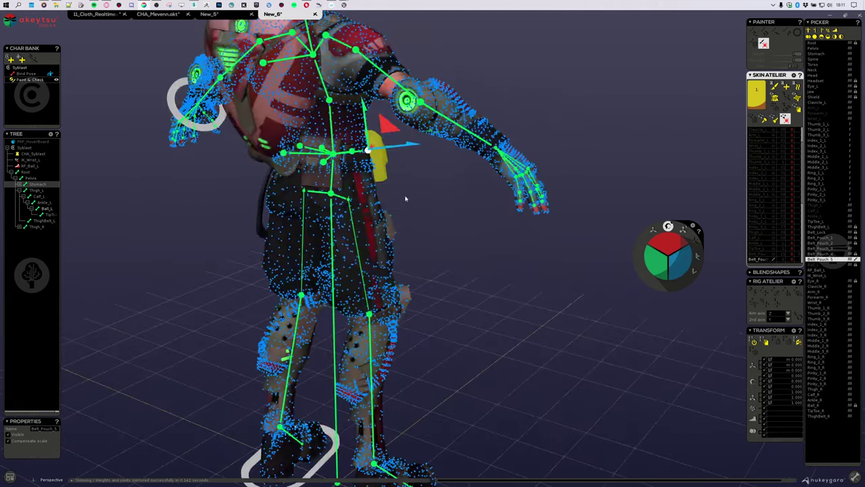
{"action": "left_click", "coordinate": [332, 168]}
{"action": "middle_click_drag", "start_coordinate": [271, 223], "coordinate": [392, 228]}
{"action": "left_click", "coordinate": [289, 171]}
{"action": "middle_click_drag", "start_coordinate": [171, 255], "coordinate": [354, 262]}
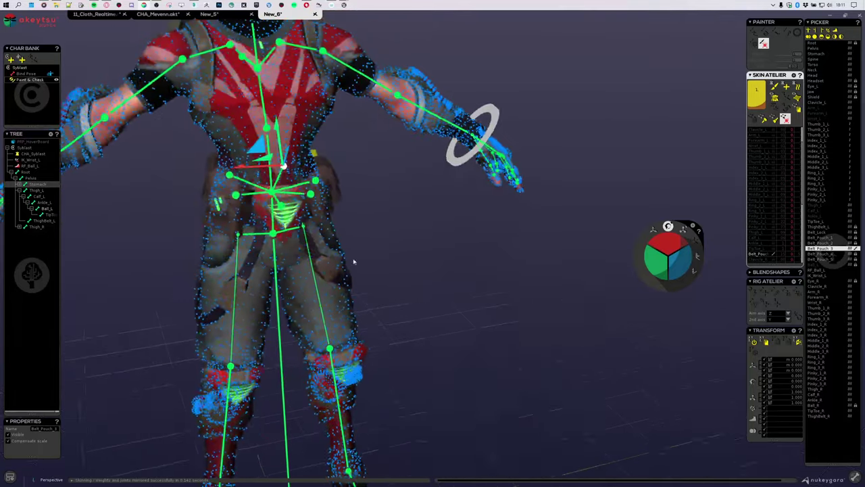
{"action": "scroll", "coordinate": [240, 277], "scroll_direction": "up", "scroll_amount": 2}
{"action": "middle_click_drag", "start_coordinate": [240, 277], "coordinate": [294, 258]}
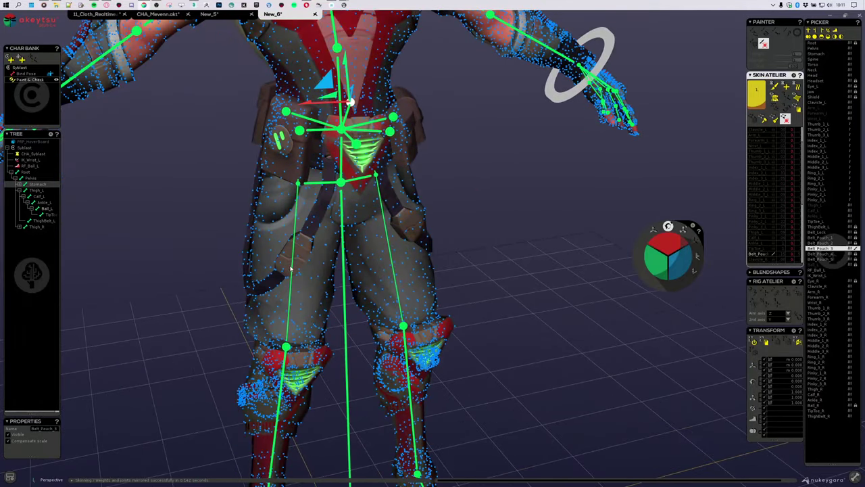
Select the ThighBelt_R joint and all vertices of the right thigh strap
{"action": "left_click", "coordinate": [296, 259]}
{"action": "middle_click_drag", "start_coordinate": [373, 296], "coordinate": [291, 257]}
{"action": "left_click", "coordinate": [328, 278]}
{"action": "scroll", "coordinate": [292, 256], "scroll_direction": "up", "scroll_amount": 3}
{"action": "left_click", "coordinate": [384, 219]}
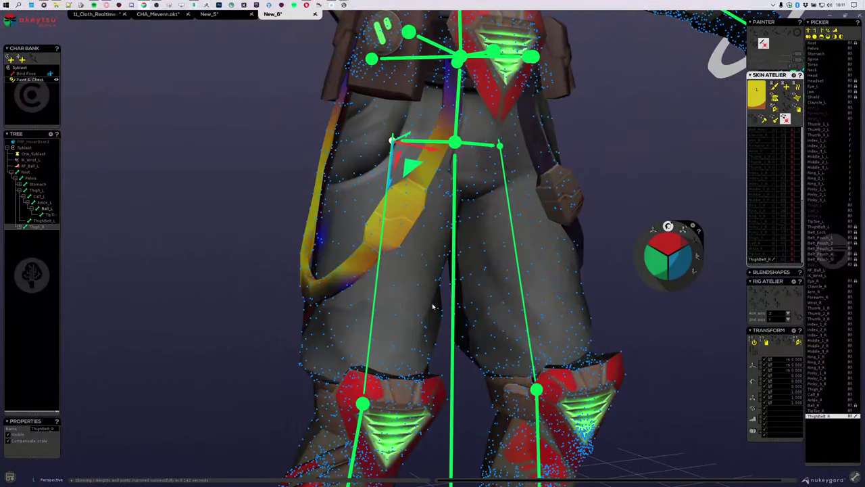
{"action": "middle_click_drag", "start_coordinate": [432, 305], "coordinate": [411, 306]}
{"action": "middle_click_drag", "start_coordinate": [347, 322], "coordinate": [257, 324]}
{"action": "scroll", "coordinate": [309, 271], "scroll_direction": "up", "scroll_amount": 3}
{"action": "left_click_drag", "start_coordinate": [254, 352], "coordinate": [262, 360]}
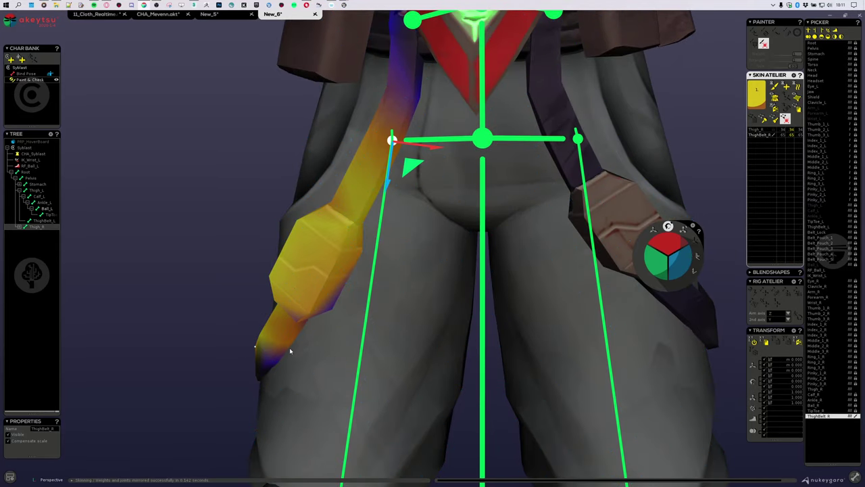
{"action": "middle_click_drag", "start_coordinate": [289, 350], "coordinate": [288, 261]}
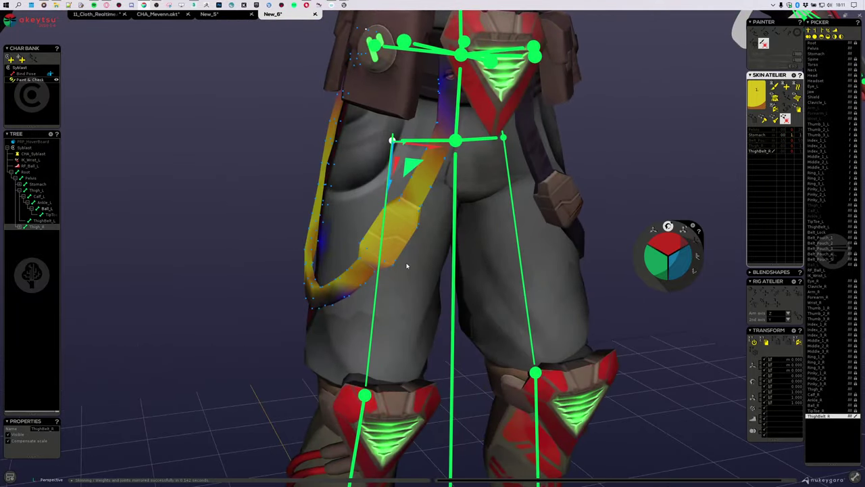
{"action": "middle_click_drag", "start_coordinate": [409, 262], "coordinate": [327, 241]}
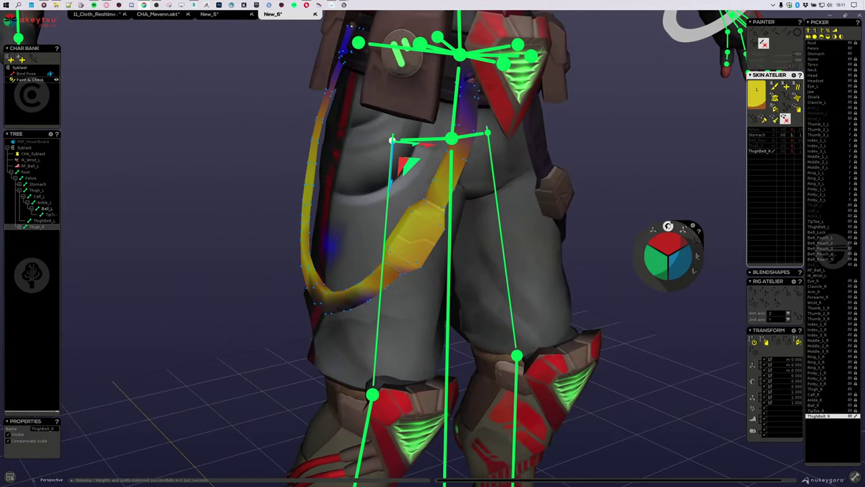
Compare the influences of Thigh_R, the belt pouch joint and ThighBelt_R on the selected strap vertices
{"action": "left_click", "coordinate": [775, 146]}
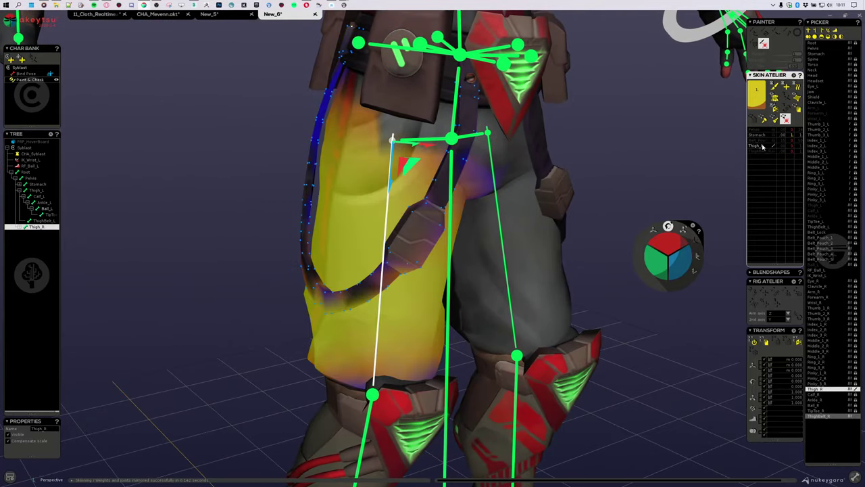
{"action": "left_click", "coordinate": [760, 150]}
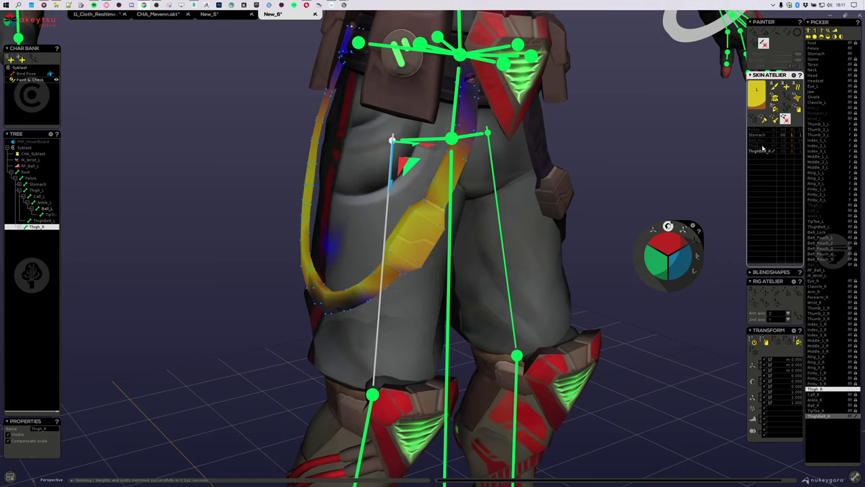
{"action": "left_click", "coordinate": [761, 146]}
{"action": "left_click", "coordinate": [762, 141]}
{"action": "left_click", "coordinate": [761, 146]}
{"action": "left_click", "coordinate": [761, 151]}
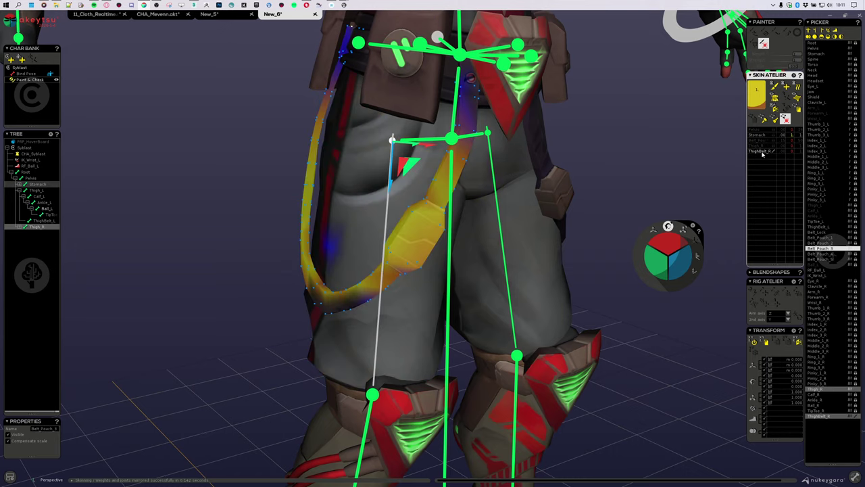
{"action": "left_click", "coordinate": [762, 146]}
{"action": "left_click", "coordinate": [762, 142]}
{"action": "left_click", "coordinate": [764, 146]}
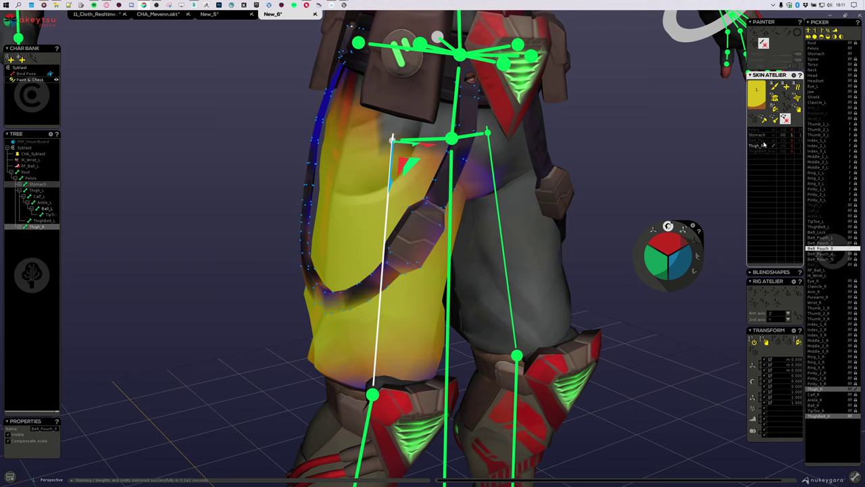
{"action": "middle_click_drag", "start_coordinate": [331, 207], "coordinate": [403, 215]}
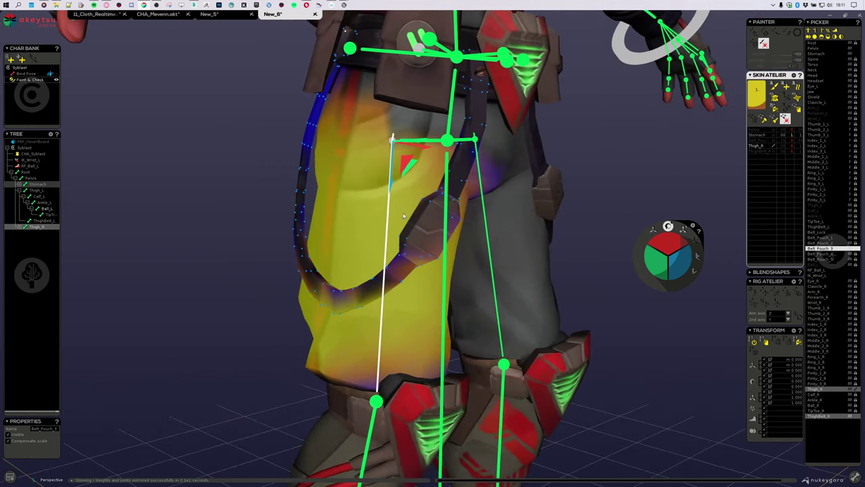
Examine the Thigh_L influence on the left leg and its strap for comparison with the right side
{"action": "middle_click_drag", "start_coordinate": [505, 183], "coordinate": [618, 299]}
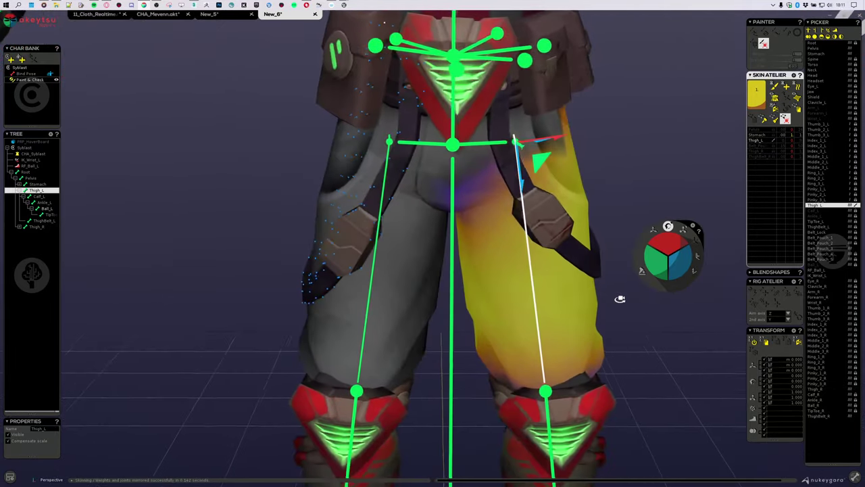
{"action": "scroll", "coordinate": [573, 257], "scroll_direction": "down", "scroll_amount": 3}
{"action": "scroll", "coordinate": [547, 304], "scroll_direction": "up", "scroll_amount": 3}
{"action": "middle_click_drag", "start_coordinate": [547, 305], "coordinate": [472, 287]}
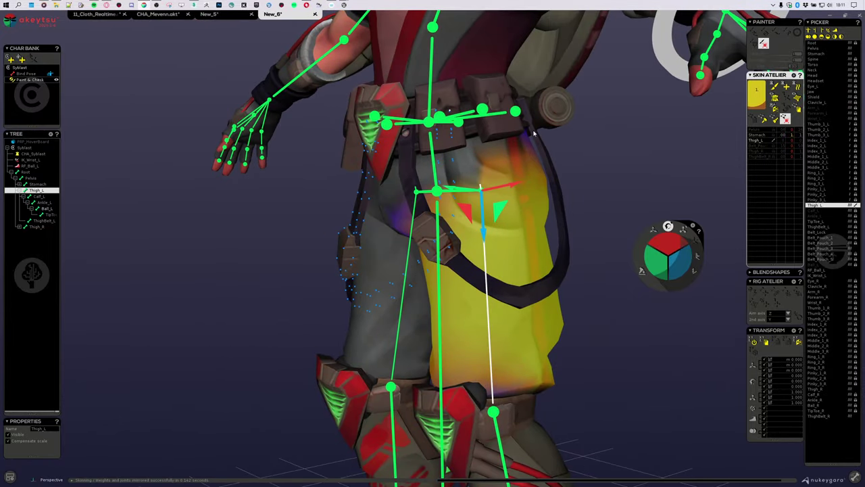
{"action": "middle_click_drag", "start_coordinate": [391, 193], "coordinate": [489, 152]}
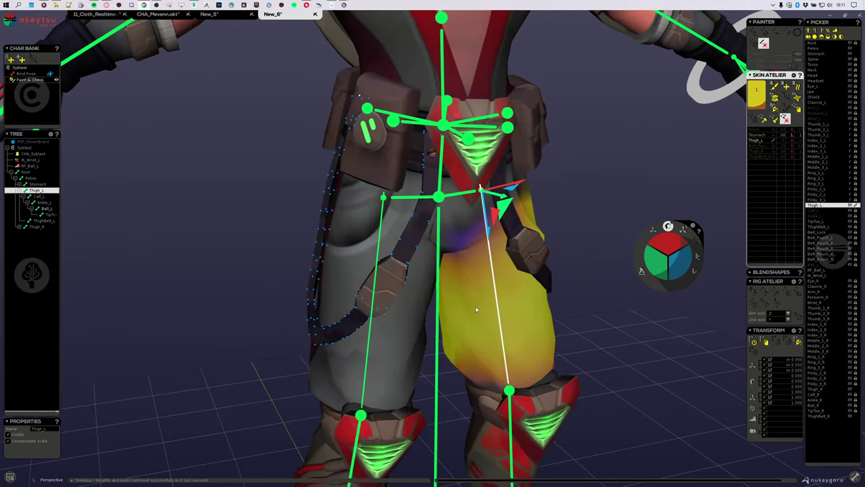
Remove the Thigh_R influence from the selected vertices of the right thigh strap
{"action": "left_click", "coordinate": [374, 304]}
{"action": "middle_click_drag", "start_coordinate": [400, 274], "coordinate": [418, 280]}
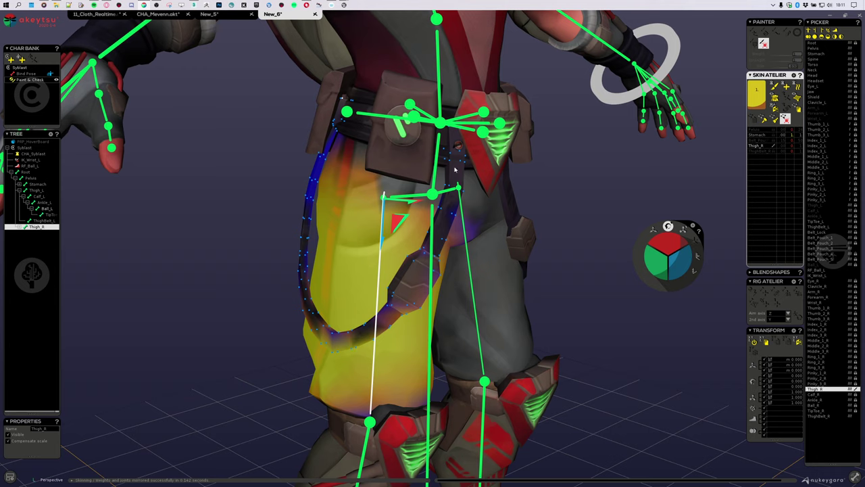
{"action": "middle_click_drag", "start_coordinate": [522, 268], "coordinate": [498, 267]}
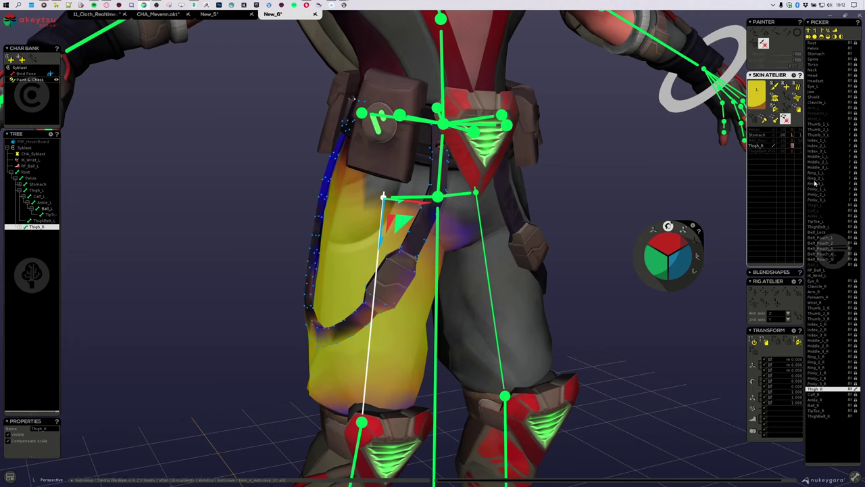
{"action": "key", "text": "Return"}
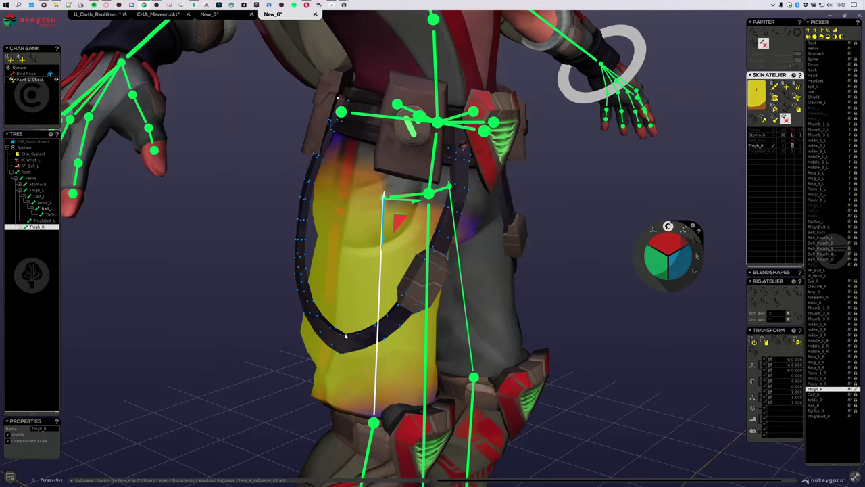
Check the ThighBelt_R and Stomach influences around the right thigh strap, and clear the vertex selection
{"action": "left_click", "coordinate": [345, 336]}
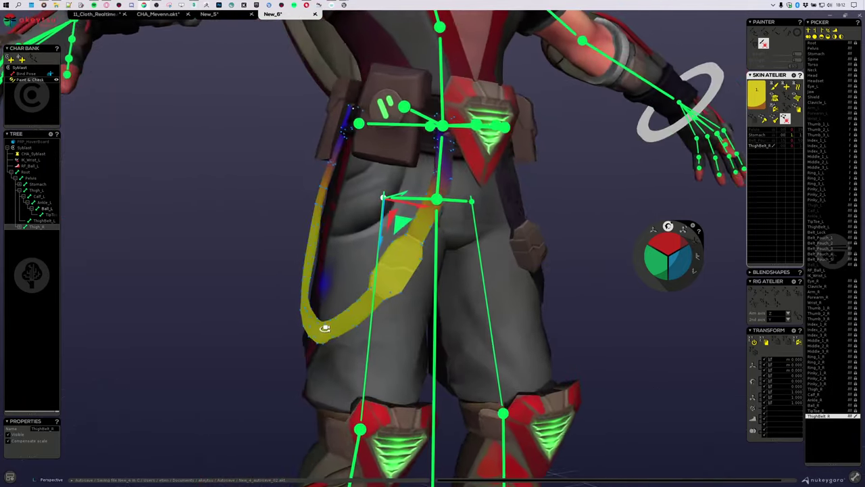
{"action": "left_click", "coordinate": [374, 172]}
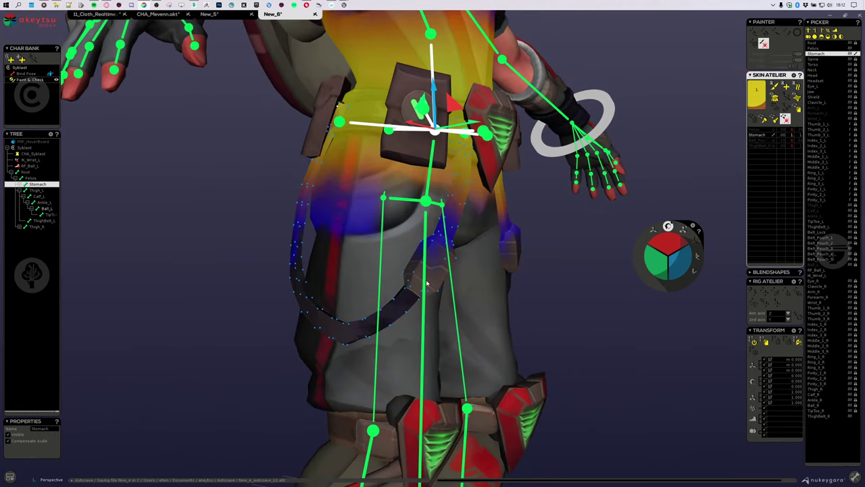
{"action": "left_click", "coordinate": [394, 313]}
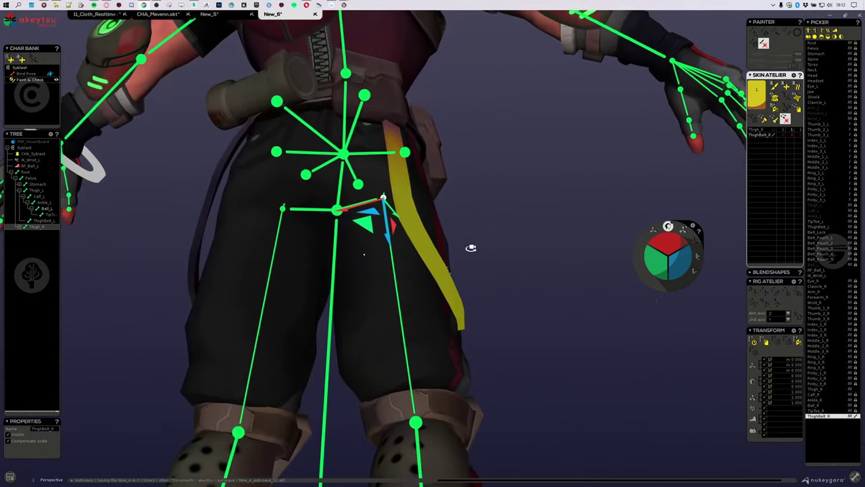
{"action": "left_click_drag", "start_coordinate": [215, 265], "coordinate": [207, 194]}
{"action": "scroll", "coordinate": [215, 233], "scroll_direction": "down", "scroll_amount": 5}
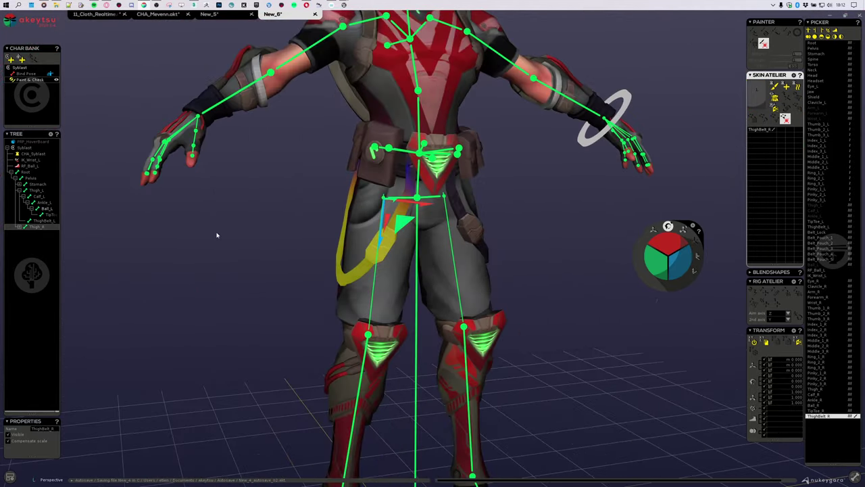
Check the mirrored skin influences of the right limb joints, including Calf_R, Arm_R and Wrist_R
{"action": "left_click_drag", "start_coordinate": [217, 234], "coordinate": [312, 209], "text": "alt"}
{"action": "left_click", "coordinate": [376, 237]}
{"action": "left_click_drag", "start_coordinate": [270, 288], "coordinate": [319, 289], "text": "alt"}
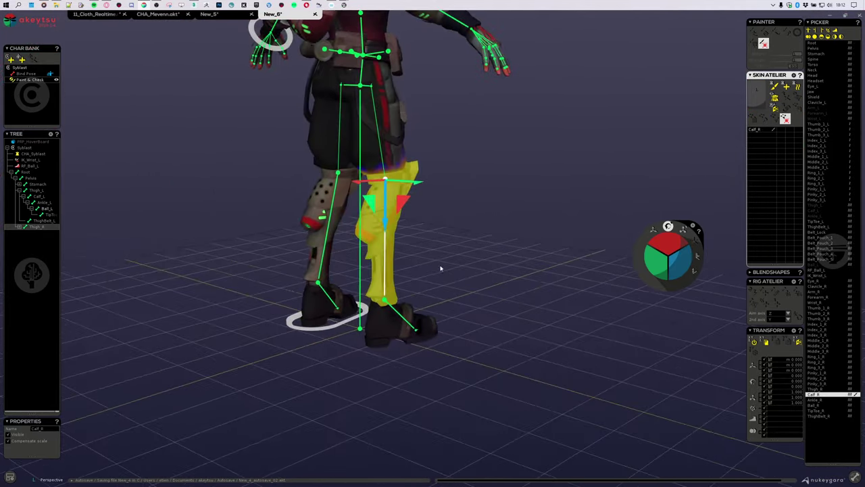
{"action": "left_click", "coordinate": [315, 300]}
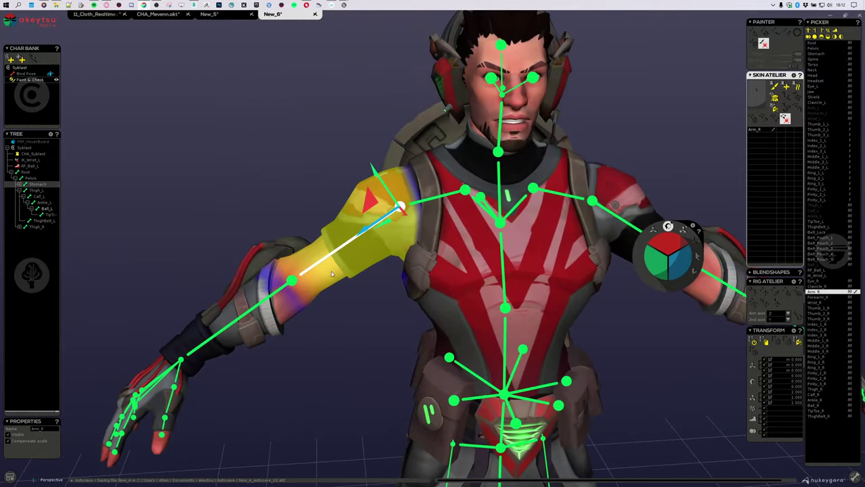
{"action": "left_click", "coordinate": [171, 369]}
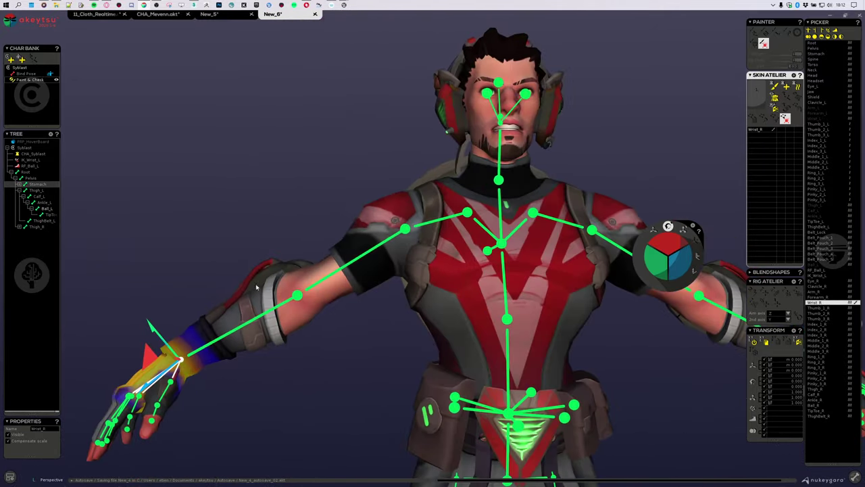
Select the Head joint and all vertices of the head mesh, and examine the head's influence from several angles
{"action": "left_click", "coordinate": [441, 339]}
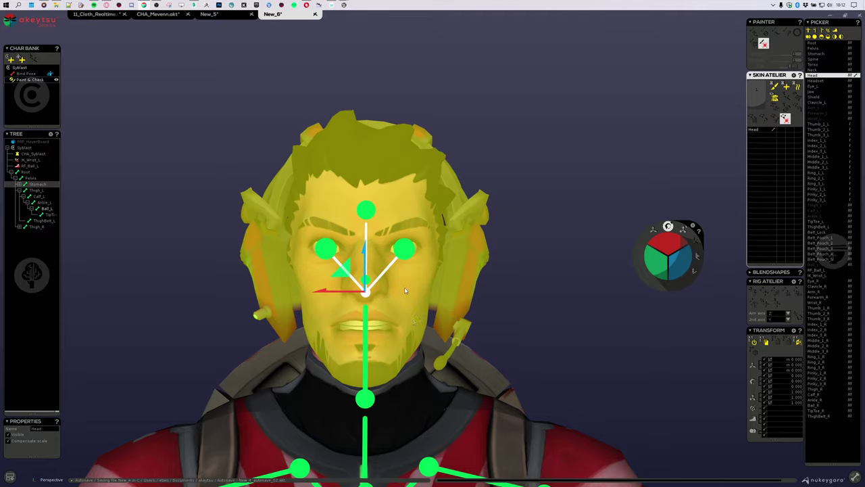
{"action": "left_click_drag", "start_coordinate": [565, 370], "coordinate": [295, 350], "text": "alt"}
{"action": "middle_click_drag", "start_coordinate": [295, 349], "coordinate": [425, 110]}
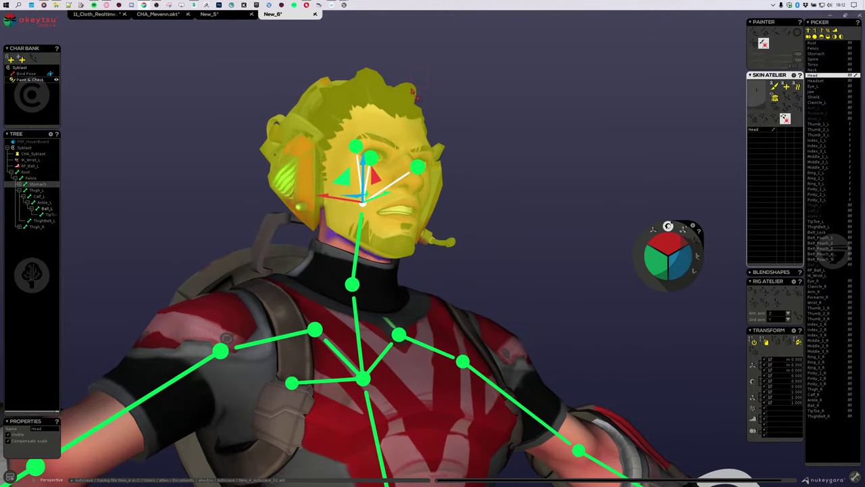
{"action": "key", "text": "e"}
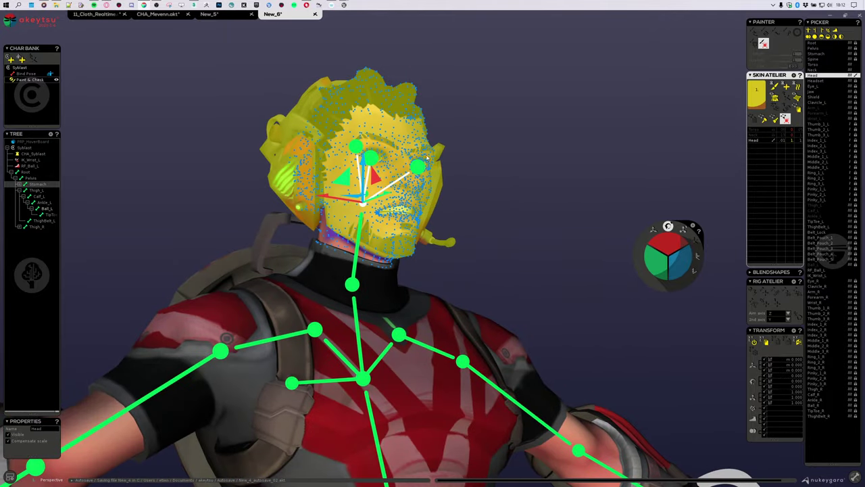
{"action": "left_click_drag", "start_coordinate": [450, 124], "coordinate": [348, 196], "text": "alt"}
{"action": "middle_click_drag", "start_coordinate": [348, 192], "coordinate": [472, 205]}
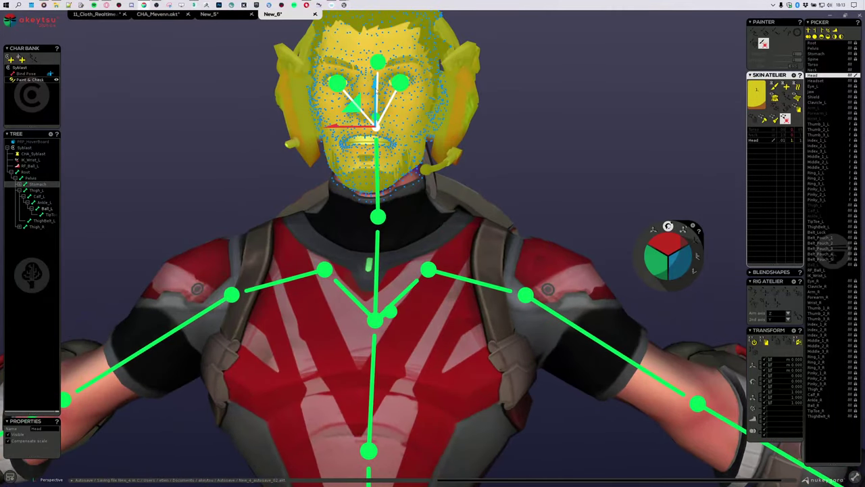
{"action": "middle_click_drag", "start_coordinate": [391, 99], "coordinate": [410, 152]}
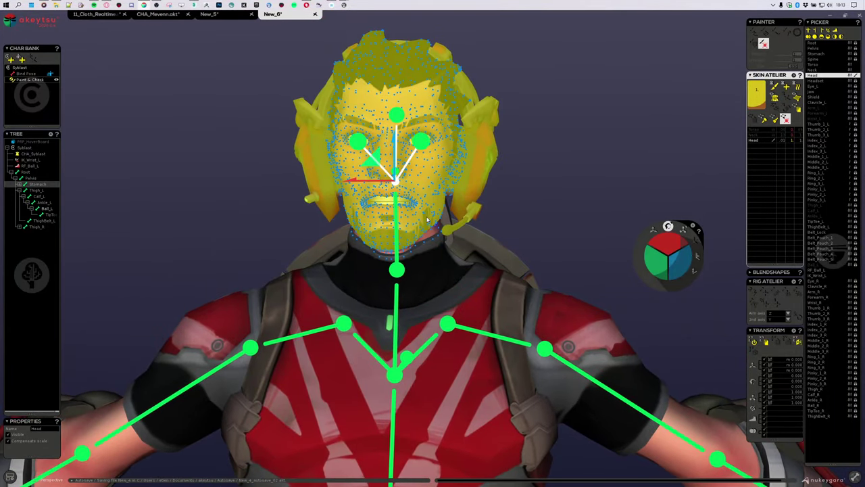
{"action": "middle_click_drag", "start_coordinate": [465, 269], "coordinate": [541, 309]}
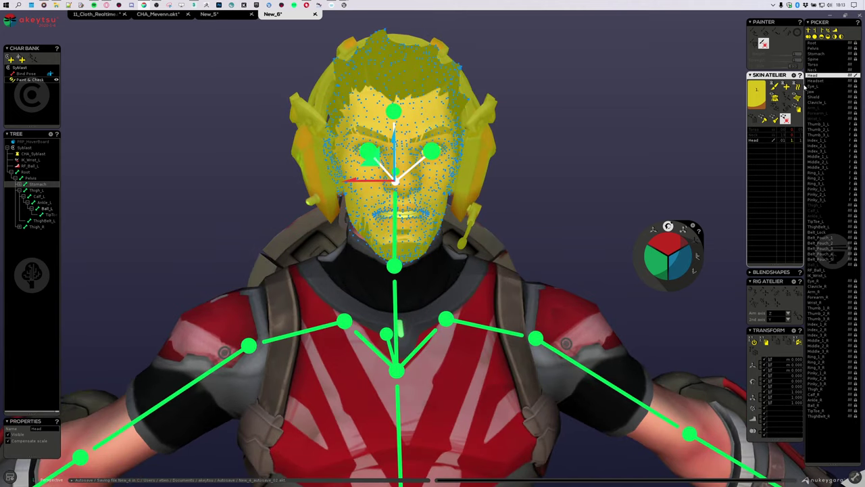
{"action": "scroll", "coordinate": [518, 251], "scroll_direction": "down", "scroll_amount": 3}
{"action": "middle_click_drag", "start_coordinate": [541, 381], "coordinate": [483, 308]}
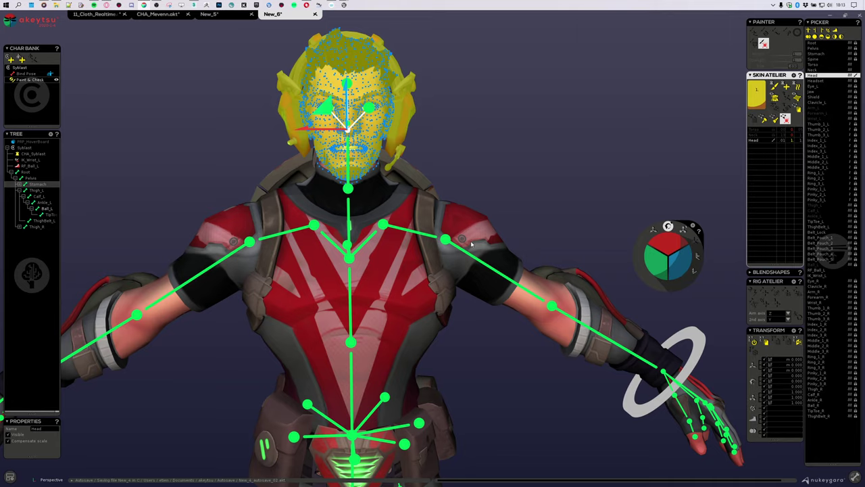
Mirror the skinning of the selected head vertices with the Head joint active
{"action": "middle_click_drag", "start_coordinate": [465, 203], "coordinate": [247, 202]}
{"action": "key", "text": "f"}
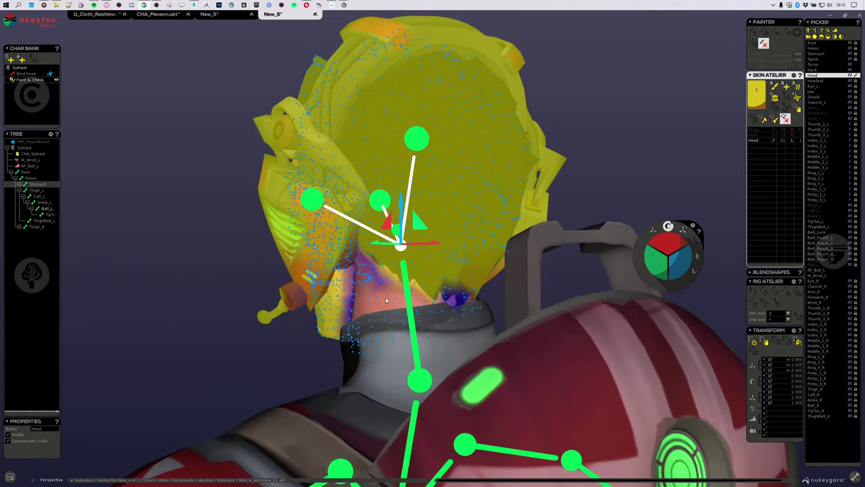
{"action": "middle_click_drag", "start_coordinate": [387, 299], "coordinate": [424, 286]}
{"action": "middle_click_drag", "start_coordinate": [325, 288], "coordinate": [460, 316]}
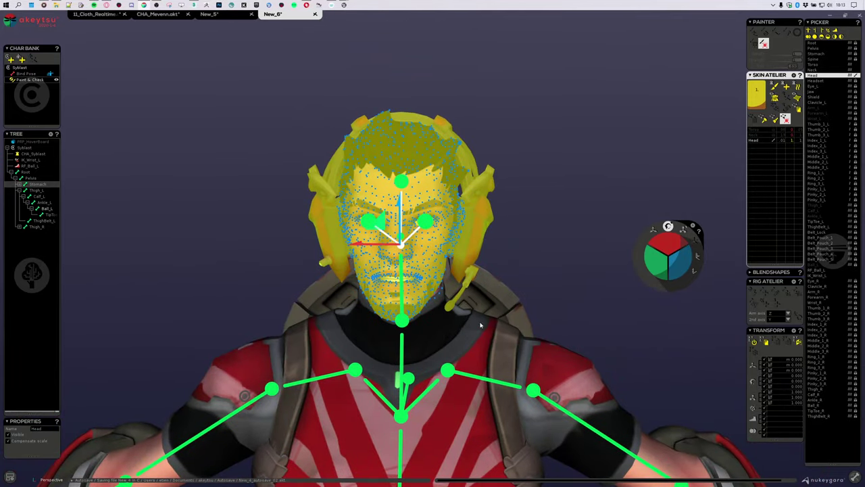
{"action": "scroll", "coordinate": [481, 325], "scroll_direction": "down", "scroll_amount": 4}
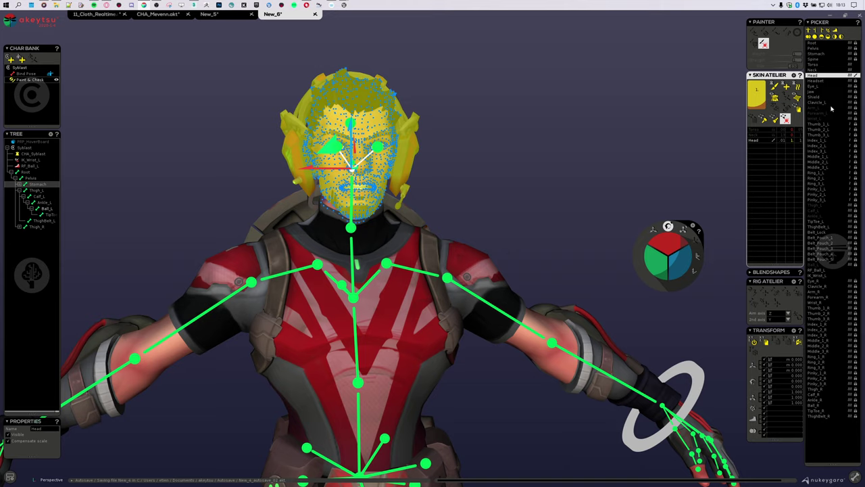
{"action": "left_click", "coordinate": [820, 169]}
{"action": "middle_click_drag", "start_coordinate": [489, 224], "coordinate": [729, 296]}
{"action": "left_click", "coordinate": [775, 112]}
{"action": "middle_click_drag", "start_coordinate": [389, 197], "coordinate": [384, 253]}
{"action": "scroll", "coordinate": [392, 248], "scroll_direction": "down", "scroll_amount": 3}
{"action": "left_click", "coordinate": [467, 192]}
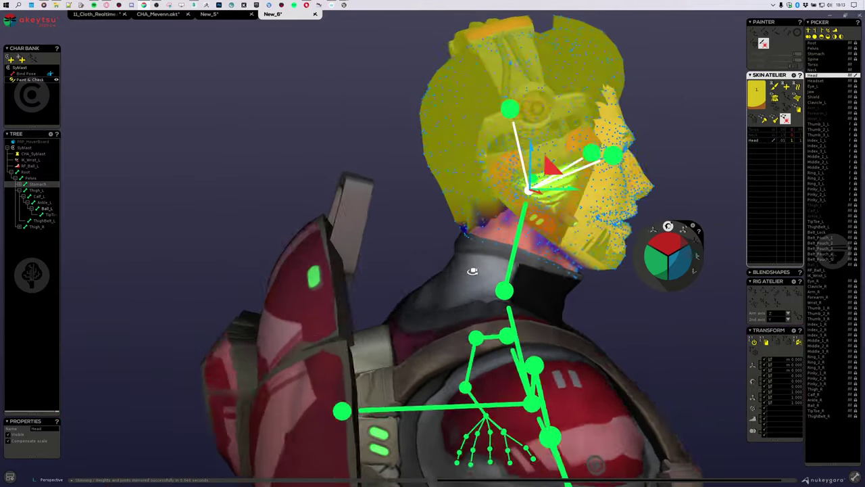
Check the Head influence around the nape, isolate the head mesh, and start painting weights for the Head joint
{"action": "middle_click_drag", "start_coordinate": [466, 193], "coordinate": [615, 248]}
{"action": "key", "text": "f"}
{"action": "middle_click_drag", "start_coordinate": [568, 227], "coordinate": [294, 255]}
{"action": "scroll", "coordinate": [359, 290], "scroll_direction": "up", "scroll_amount": 3}
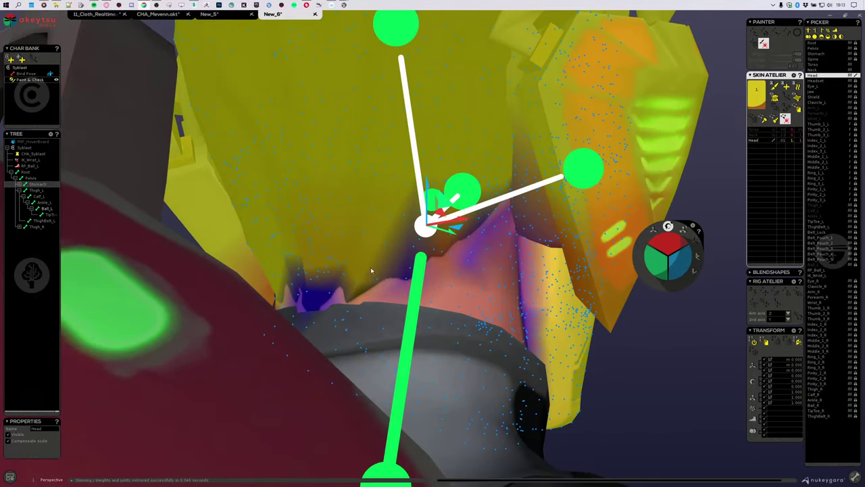
{"action": "middle_click_drag", "start_coordinate": [371, 271], "coordinate": [357, 306]}
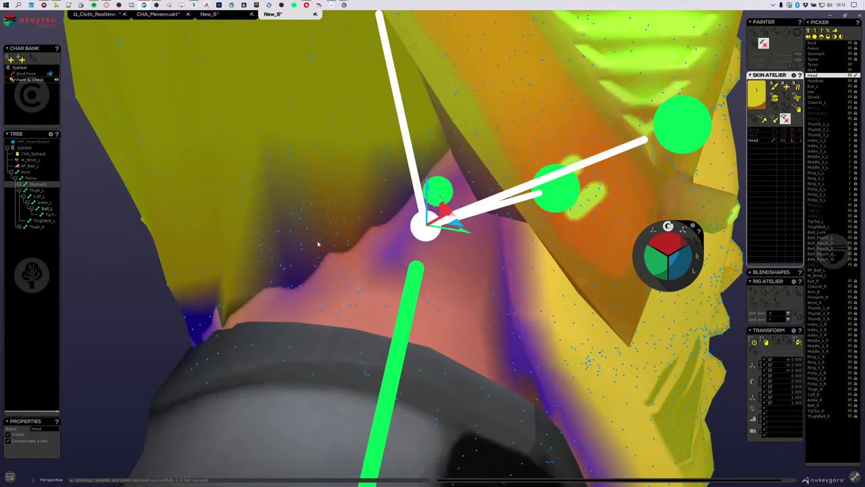
{"action": "middle_click_drag", "start_coordinate": [318, 244], "coordinate": [334, 272]}
{"action": "middle_click_drag", "start_coordinate": [413, 272], "coordinate": [460, 323]}
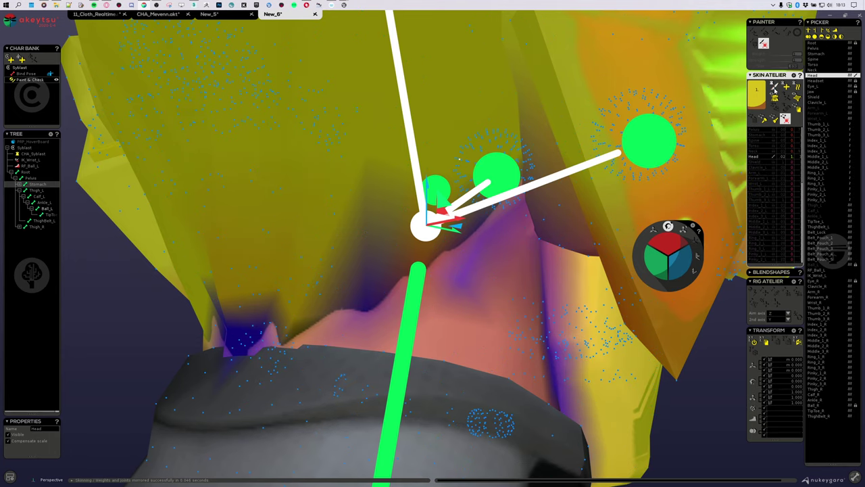
{"action": "middle_click_drag", "start_coordinate": [405, 305], "coordinate": [267, 326]}
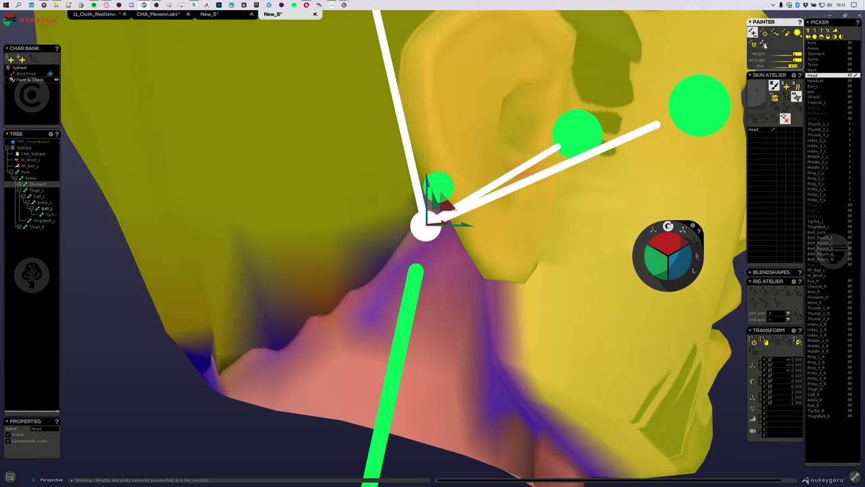
{"action": "scroll", "coordinate": [408, 248], "scroll_direction": "down", "scroll_amount": 6}
{"action": "scroll", "coordinate": [378, 245], "scroll_direction": "up", "scroll_amount": 7}
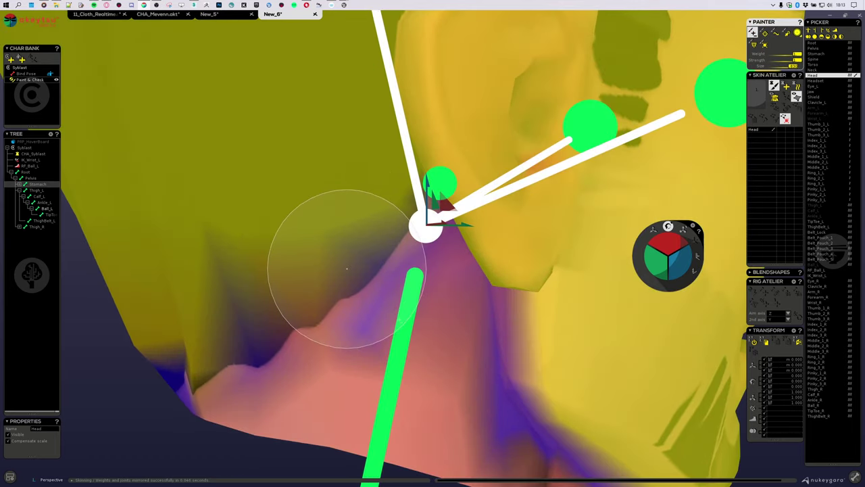
Paint full Head influence along the lower hairline at the nape and behind the ears
{"action": "mouse_move", "coordinate": [338, 270]}
{"action": "middle_mouse_down"}
{"action": "mouse_move", "coordinate": [354, 259]}
{"action": "mouse_move", "coordinate": [286, 301]}
{"action": "mouse_move", "coordinate": [291, 274]}
{"action": "middle_mouse_up"}
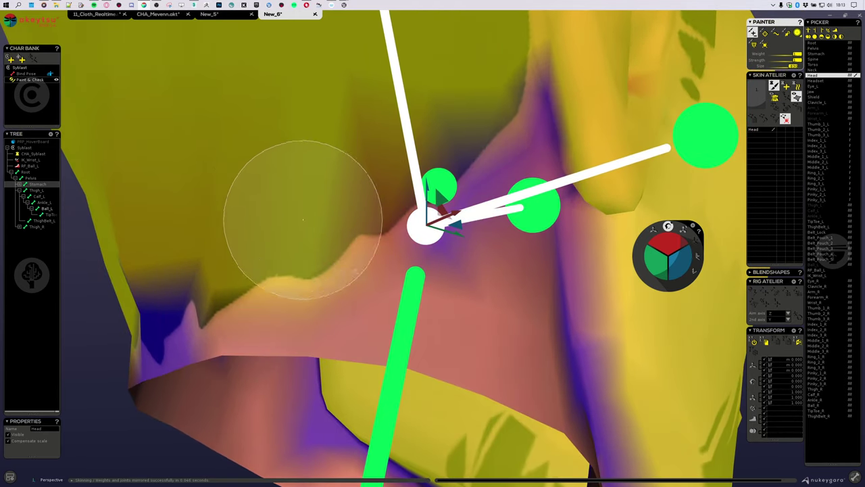
{"action": "middle_click_drag", "start_coordinate": [302, 218], "coordinate": [296, 208]}
{"action": "mouse_move", "coordinate": [295, 207]}
{"action": "left_mouse_down"}
{"action": "mouse_move", "coordinate": [286, 188]}
{"action": "mouse_move", "coordinate": [320, 156]}
{"action": "mouse_move", "coordinate": [349, 151]}
{"action": "mouse_move", "coordinate": [362, 132]}
{"action": "left_mouse_up"}
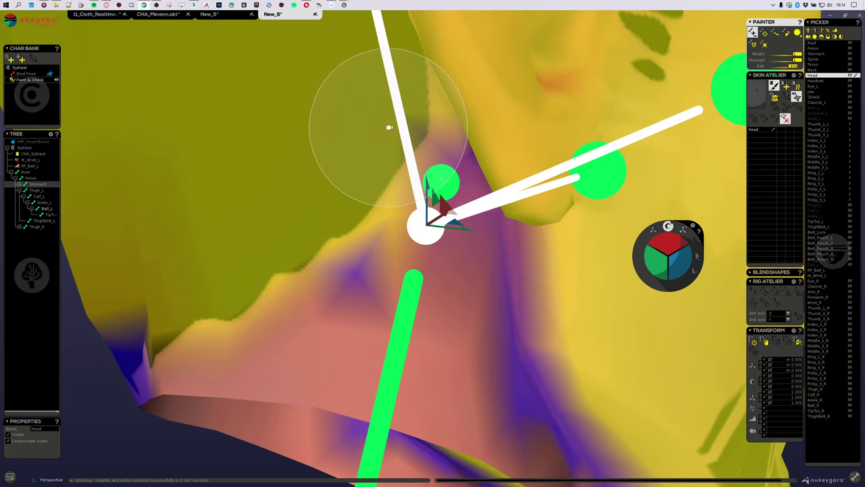
{"action": "mouse_move", "coordinate": [388, 128]}
{"action": "middle_mouse_down"}
{"action": "mouse_move", "coordinate": [474, 139]}
{"action": "mouse_move", "coordinate": [348, 187]}
{"action": "mouse_move", "coordinate": [286, 151]}
{"action": "middle_mouse_up"}
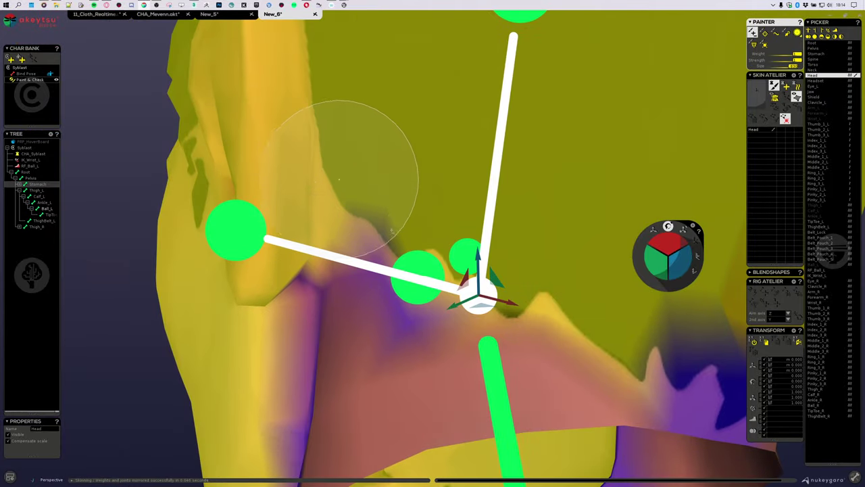
Smooth the Head joint's influence around the nape and both sides of the neck
{"action": "mouse_move", "coordinate": [446, 218]}
{"action": "middle_mouse_down"}
{"action": "mouse_move", "coordinate": [548, 256]}
{"action": "mouse_move", "coordinate": [506, 170]}
{"action": "middle_mouse_up"}
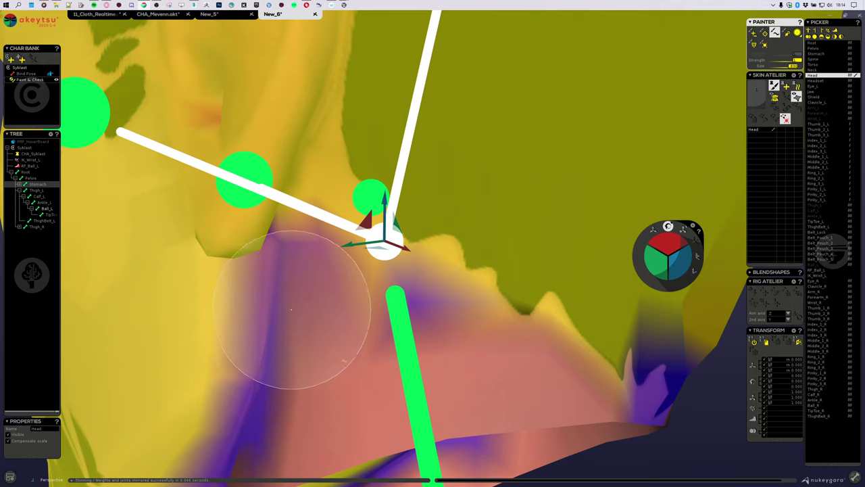
{"action": "mouse_move", "coordinate": [361, 380]}
{"action": "middle_mouse_down"}
{"action": "mouse_move", "coordinate": [381, 356]}
{"action": "mouse_move", "coordinate": [280, 354]}
{"action": "mouse_move", "coordinate": [367, 331]}
{"action": "middle_mouse_up"}
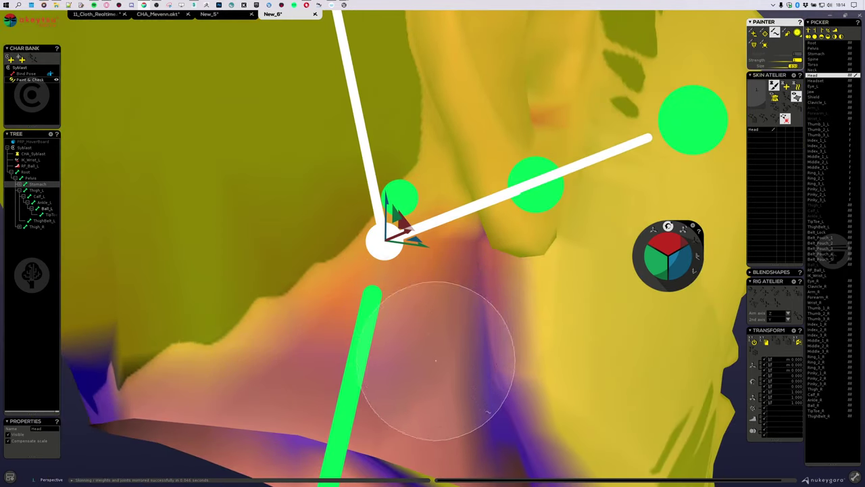
{"action": "mouse_move", "coordinate": [299, 304]}
{"action": "middle_mouse_down"}
{"action": "mouse_move", "coordinate": [305, 320]}
{"action": "mouse_move", "coordinate": [272, 288]}
{"action": "mouse_move", "coordinate": [417, 304]}
{"action": "middle_mouse_up"}
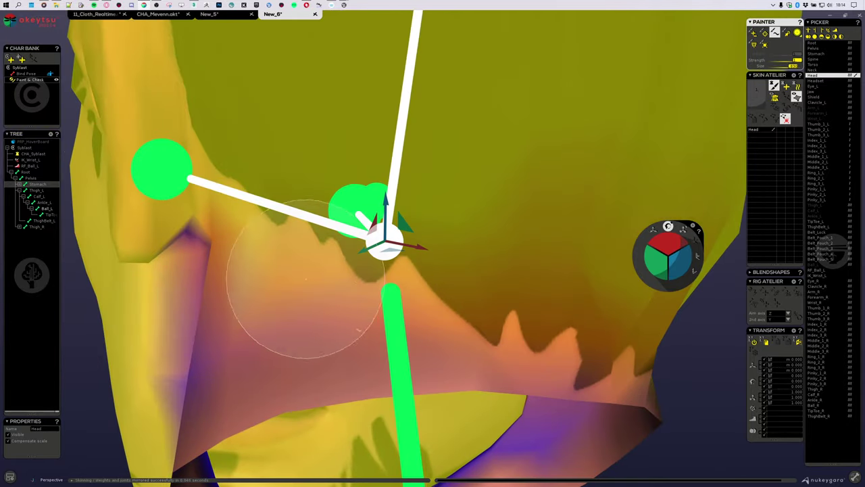
{"action": "mouse_move", "coordinate": [307, 274]}
{"action": "middle_mouse_down"}
{"action": "mouse_move", "coordinate": [305, 300]}
{"action": "mouse_move", "coordinate": [361, 299]}
{"action": "middle_mouse_up"}
{"action": "scroll", "coordinate": [392, 230], "scroll_direction": "down", "scroll_amount": 3}
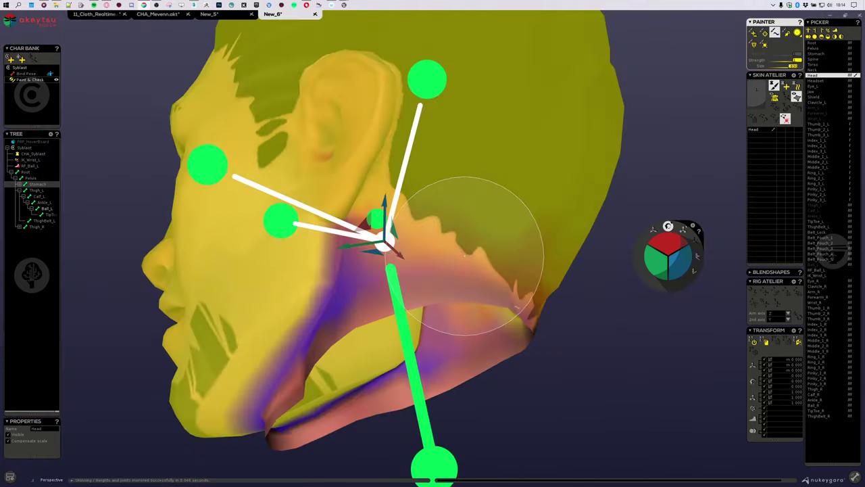
{"action": "middle_click_drag", "start_coordinate": [500, 311], "coordinate": [296, 291]}
{"action": "scroll", "coordinate": [387, 336], "scroll_direction": "up", "scroll_amount": 3}
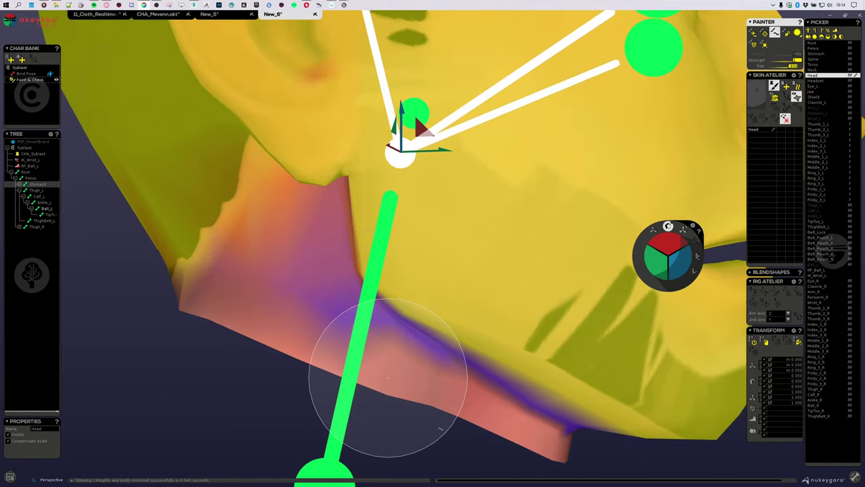
Select the Neck joint and paint its influence at full weight around the lower edge of the neck
{"action": "key", "text": "Up"}
{"action": "mouse_move", "coordinate": [250, 344]}
{"action": "middle_mouse_down"}
{"action": "mouse_move", "coordinate": [280, 349]}
{"action": "mouse_move", "coordinate": [365, 284]}
{"action": "mouse_move", "coordinate": [401, 314]}
{"action": "mouse_move", "coordinate": [467, 338]}
{"action": "middle_mouse_up"}
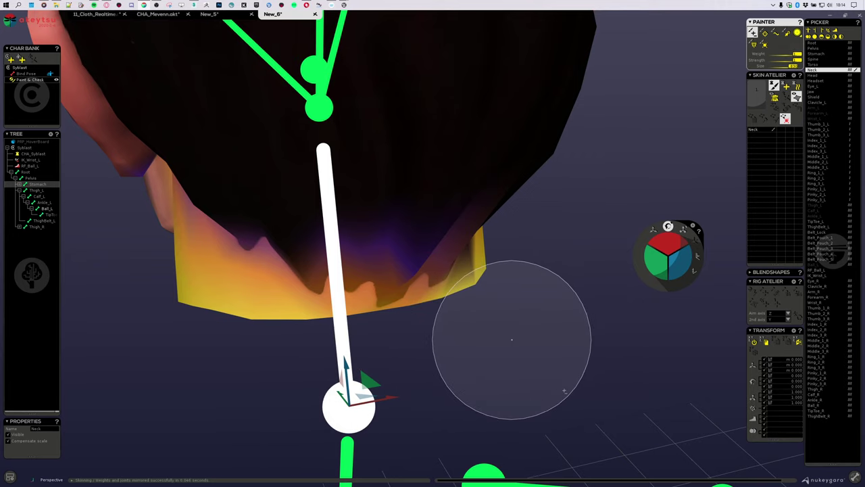
{"action": "mouse_move", "coordinate": [510, 338]}
{"action": "middle_mouse_down"}
{"action": "mouse_move", "coordinate": [524, 337]}
{"action": "mouse_move", "coordinate": [534, 321]}
{"action": "middle_mouse_up"}
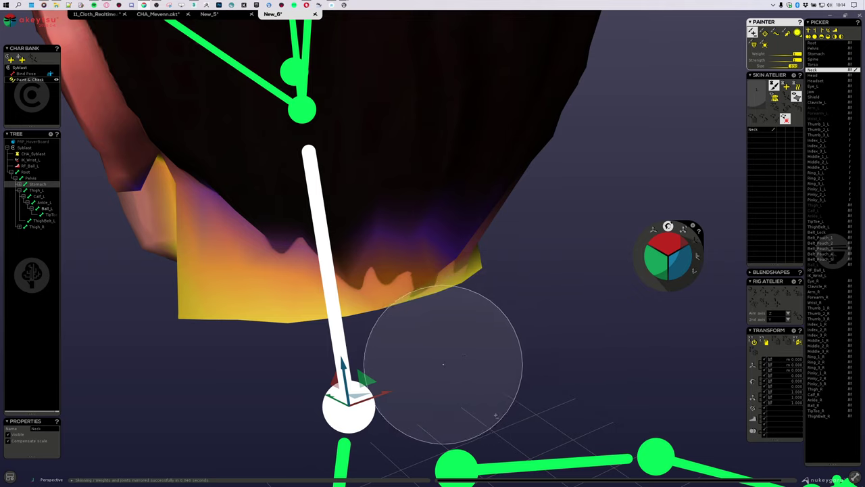
{"action": "mouse_move", "coordinate": [338, 386]}
{"action": "middle_mouse_down"}
{"action": "mouse_move", "coordinate": [251, 358]}
{"action": "mouse_move", "coordinate": [460, 340]}
{"action": "middle_mouse_up"}
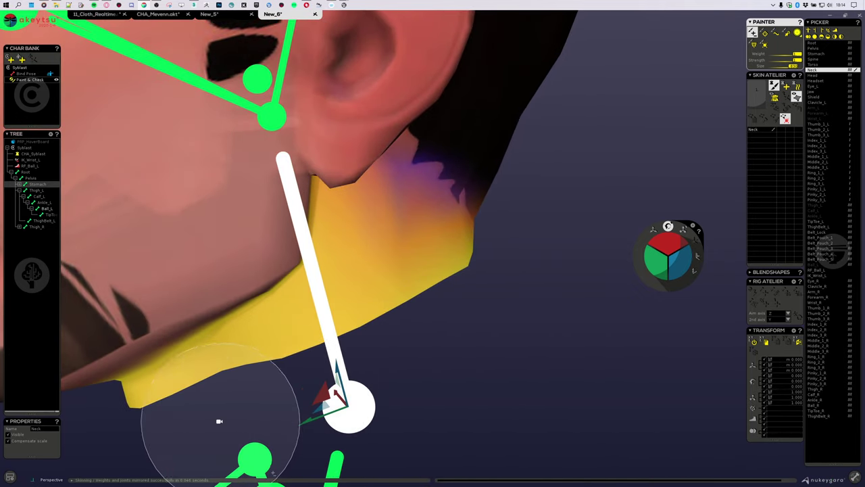
{"action": "middle_click_drag", "start_coordinate": [218, 422], "coordinate": [415, 334]}
{"action": "middle_click_drag", "start_coordinate": [241, 386], "coordinate": [640, 384]}
{"action": "mouse_move", "coordinate": [411, 272]}
{"action": "middle_mouse_down"}
{"action": "mouse_move", "coordinate": [392, 303]}
{"action": "mouse_move", "coordinate": [365, 289]}
{"action": "mouse_move", "coordinate": [319, 313]}
{"action": "mouse_move", "coordinate": [363, 286]}
{"action": "mouse_move", "coordinate": [292, 350]}
{"action": "middle_mouse_up"}
{"action": "mouse_move", "coordinate": [532, 207]}
{"action": "middle_mouse_down"}
{"action": "mouse_move", "coordinate": [454, 318]}
{"action": "mouse_move", "coordinate": [380, 293]}
{"action": "middle_mouse_up"}
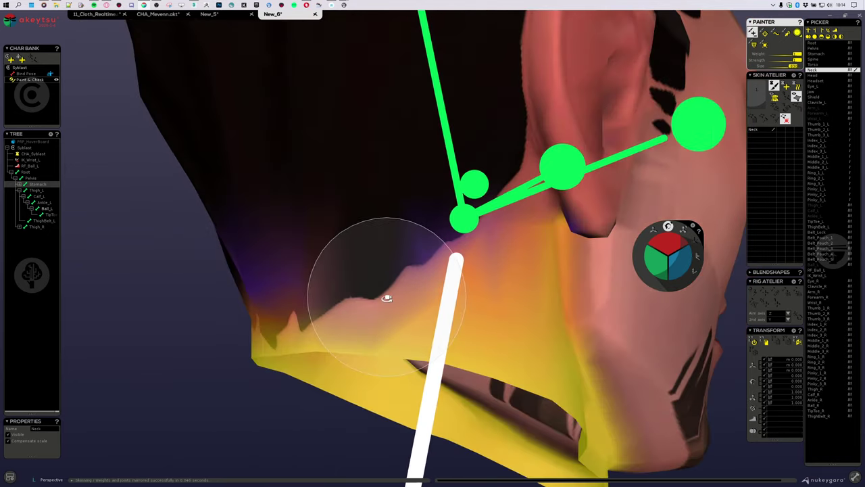
Smooth the Neck joint's influence across the nape and the hairline
{"action": "left_click", "coordinate": [776, 33]}
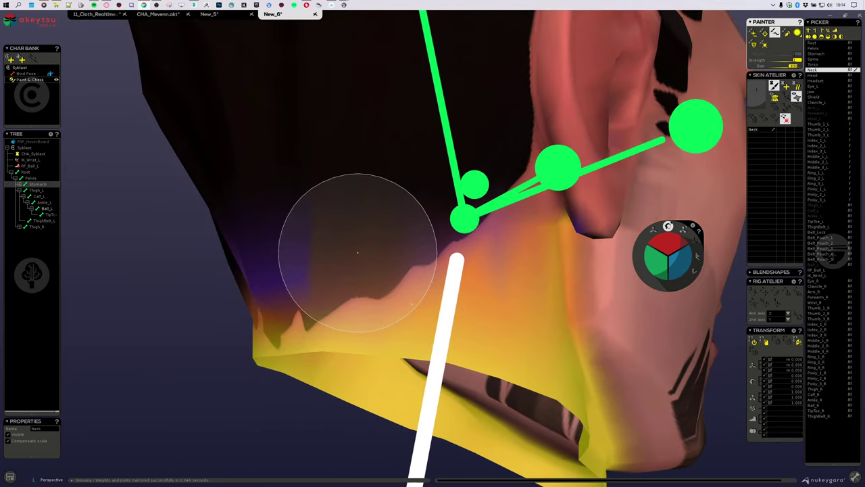
{"action": "middle_click_drag", "start_coordinate": [397, 227], "coordinate": [412, 230]}
{"action": "mouse_move", "coordinate": [467, 212]}
{"action": "middle_mouse_down"}
{"action": "mouse_move", "coordinate": [403, 221]}
{"action": "mouse_move", "coordinate": [539, 218]}
{"action": "mouse_move", "coordinate": [374, 218]}
{"action": "mouse_move", "coordinate": [556, 219]}
{"action": "mouse_move", "coordinate": [527, 239]}
{"action": "mouse_move", "coordinate": [443, 217]}
{"action": "mouse_move", "coordinate": [501, 205]}
{"action": "mouse_move", "coordinate": [460, 177]}
{"action": "mouse_move", "coordinate": [370, 198]}
{"action": "middle_mouse_up"}
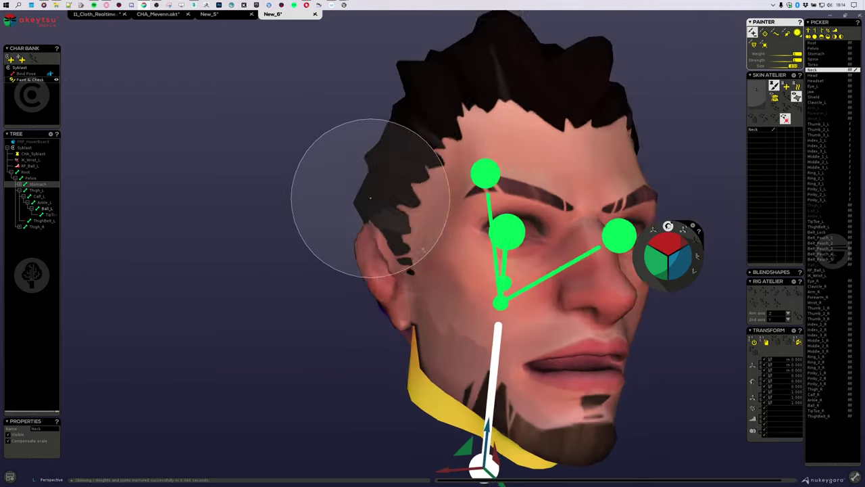
Select the vertices influenced by the Head joint and add the Jaw joint to their influences
{"action": "scroll", "coordinate": [352, 236], "scroll_direction": "down", "scroll_amount": 3}
{"action": "middle_click_drag", "start_coordinate": [336, 273], "coordinate": [291, 234]}
{"action": "scroll", "coordinate": [379, 284], "scroll_direction": "up", "scroll_amount": 4}
{"action": "middle_click_drag", "start_coordinate": [382, 288], "coordinate": [341, 298]}
{"action": "middle_click_drag", "start_coordinate": [358, 326], "coordinate": [455, 222]}
{"action": "left_click", "coordinate": [354, 380]}
{"action": "left_click", "coordinate": [457, 218]}
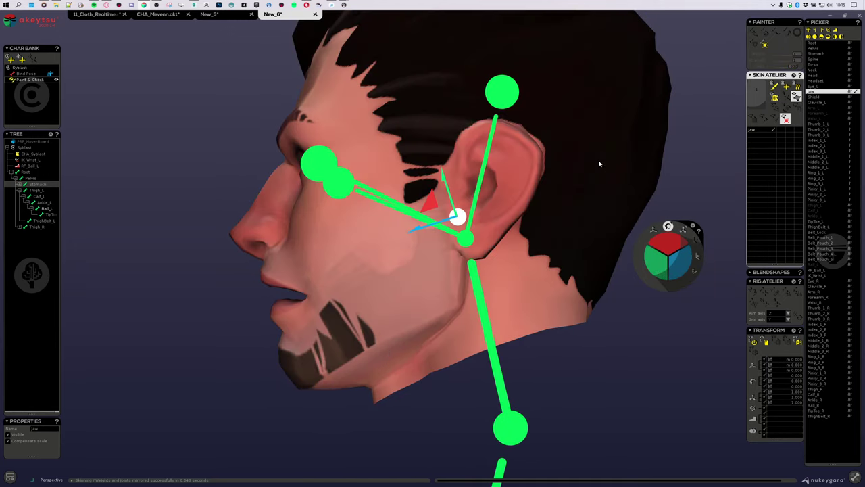
{"action": "left_click", "coordinate": [438, 258]}
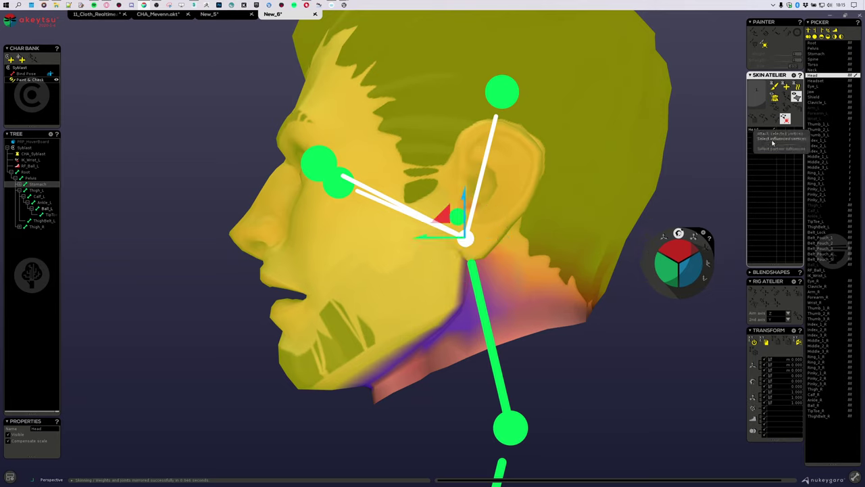
{"action": "middle_click_drag", "start_coordinate": [483, 238], "coordinate": [488, 238]}
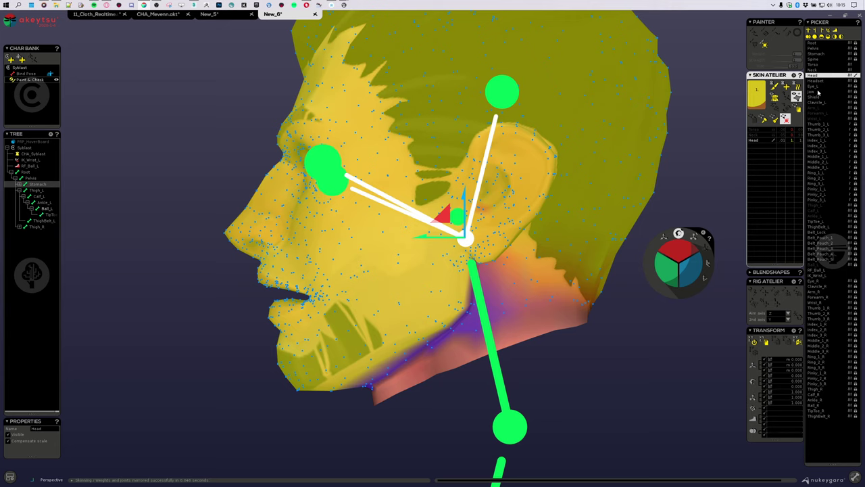
{"action": "left_click", "coordinate": [818, 92]}
{"action": "mouse_move", "coordinate": [539, 278]}
{"action": "middle_mouse_down"}
{"action": "mouse_move", "coordinate": [553, 280]}
{"action": "mouse_move", "coordinate": [536, 289]}
{"action": "middle_mouse_up"}
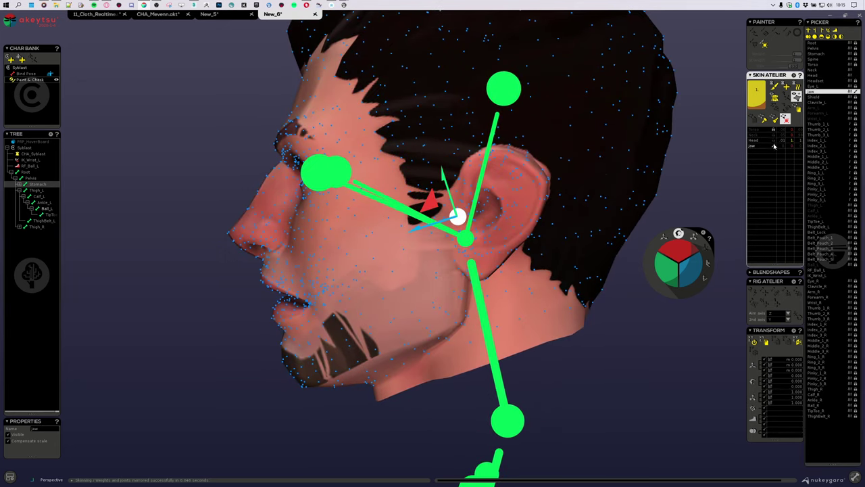
Rotate the Jaw joint by about 13.5 degrees to test the mouth opening, and start painting its weights
{"action": "middle_click_drag", "start_coordinate": [579, 281], "coordinate": [563, 291]}
{"action": "middle_click_drag", "start_coordinate": [472, 351], "coordinate": [471, 242]}
{"action": "scroll", "coordinate": [519, 281], "scroll_direction": "up", "scroll_amount": 2}
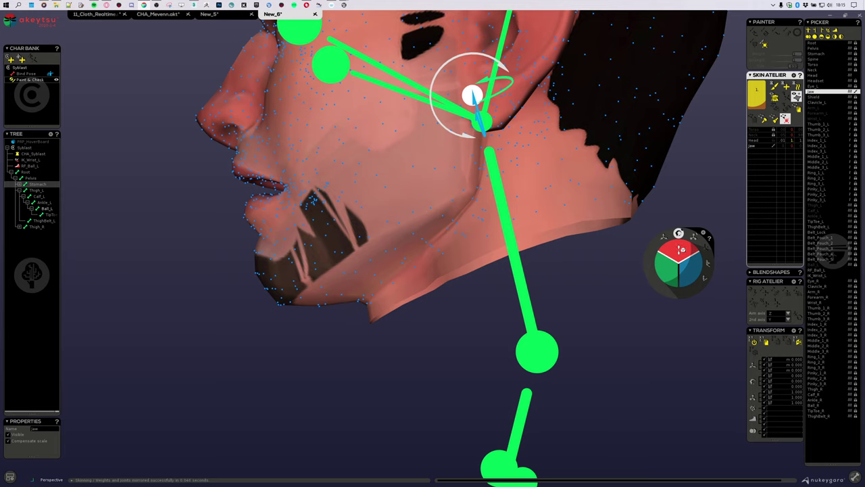
{"action": "middle_click_drag", "start_coordinate": [498, 271], "coordinate": [503, 287]}
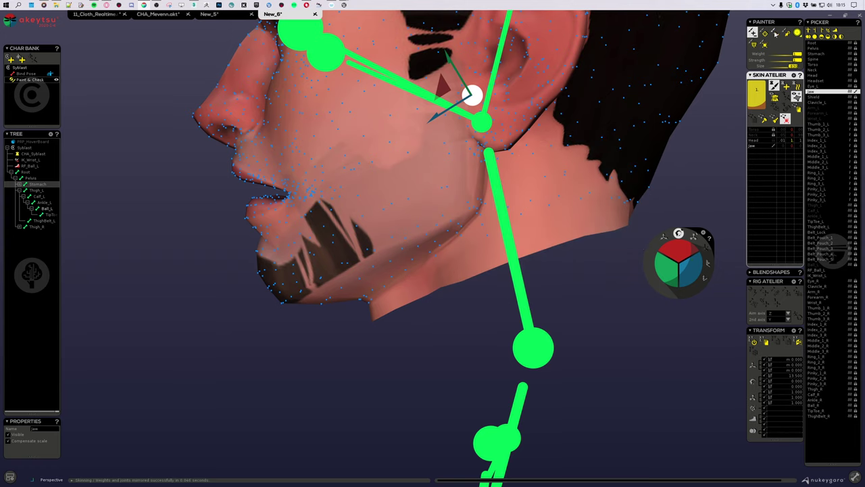
Paint full Jaw influence over the chin, lower lip and jawline back to the area below the ear
{"action": "mouse_move", "coordinate": [511, 311]}
{"action": "left_mouse_down"}
{"action": "mouse_move", "coordinate": [367, 354]}
{"action": "mouse_move", "coordinate": [267, 299]}
{"action": "mouse_move", "coordinate": [264, 271]}
{"action": "left_mouse_up"}
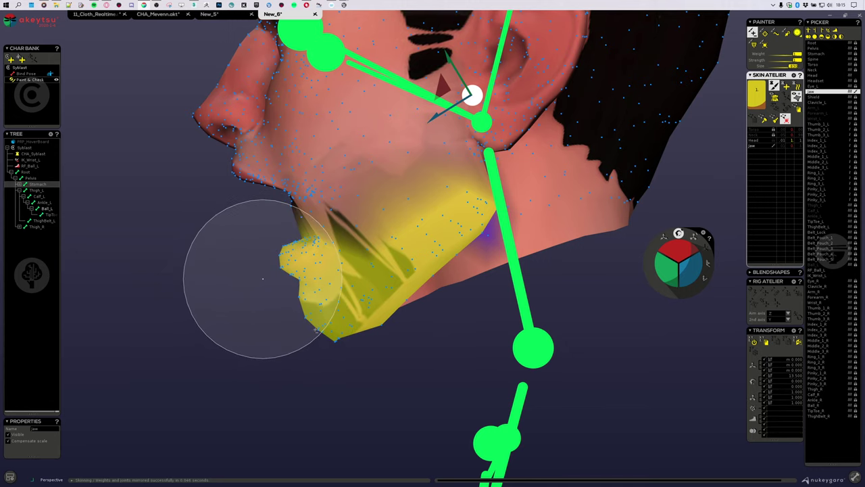
{"action": "left_click_drag", "start_coordinate": [317, 309], "coordinate": [328, 295], "text": "alt"}
{"action": "middle_click_drag", "start_coordinate": [352, 273], "coordinate": [355, 333], "text": "alt"}
{"action": "scroll", "coordinate": [355, 333], "scroll_direction": "up", "scroll_amount": 2}
{"action": "scroll", "coordinate": [355, 334], "scroll_direction": "down", "scroll_amount": 2}
{"action": "left_click_drag", "start_coordinate": [354, 334], "coordinate": [384, 308], "text": "alt"}
{"action": "middle_click_drag", "start_coordinate": [384, 307], "coordinate": [377, 331], "text": "alt"}
{"action": "scroll", "coordinate": [377, 331], "scroll_direction": "up", "scroll_amount": 3}
{"action": "mouse_move", "coordinate": [317, 336]}
{"action": "left_mouse_down", "text": "alt"}
{"action": "mouse_move", "coordinate": [290, 300]}
{"action": "mouse_move", "coordinate": [300, 318]}
{"action": "mouse_move", "coordinate": [293, 332]}
{"action": "left_mouse_up", "text": "alt"}
{"action": "scroll", "coordinate": [296, 354], "scroll_direction": "up", "scroll_amount": 2}
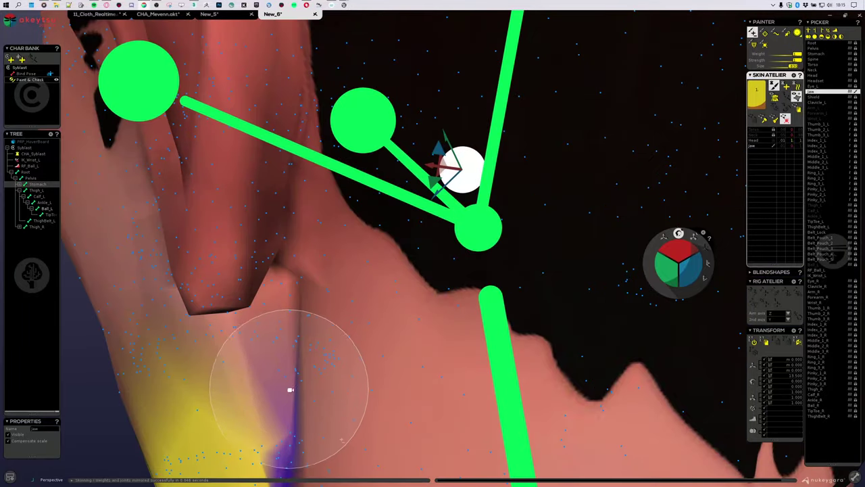
{"action": "middle_click_drag", "start_coordinate": [291, 397], "coordinate": [403, 264], "text": "alt"}
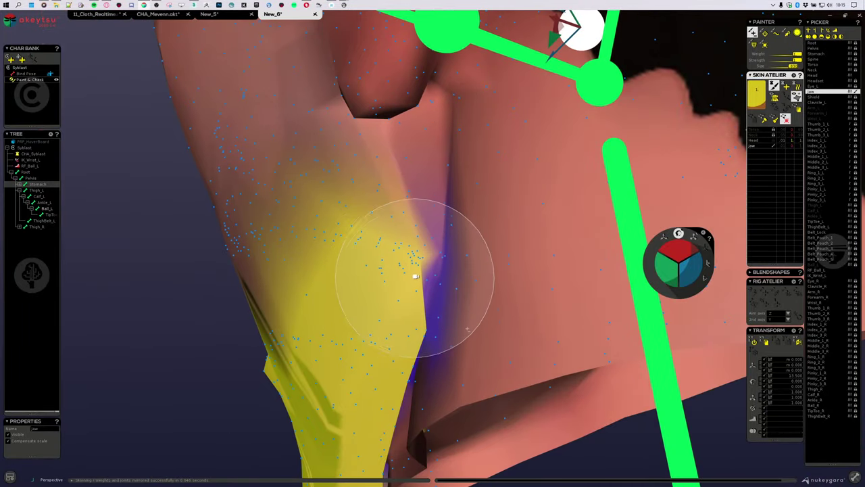
Examine the Jaw joint's influence around the mouth corners, inside the open mouth and along both sides of the jawline
{"action": "mouse_move", "coordinate": [411, 272]}
{"action": "left_mouse_down", "text": "alt"}
{"action": "mouse_move", "coordinate": [481, 274]}
{"action": "mouse_move", "coordinate": [423, 264]}
{"action": "mouse_move", "coordinate": [465, 270]}
{"action": "mouse_move", "coordinate": [473, 263]}
{"action": "mouse_move", "coordinate": [374, 343]}
{"action": "left_mouse_up", "text": "alt"}
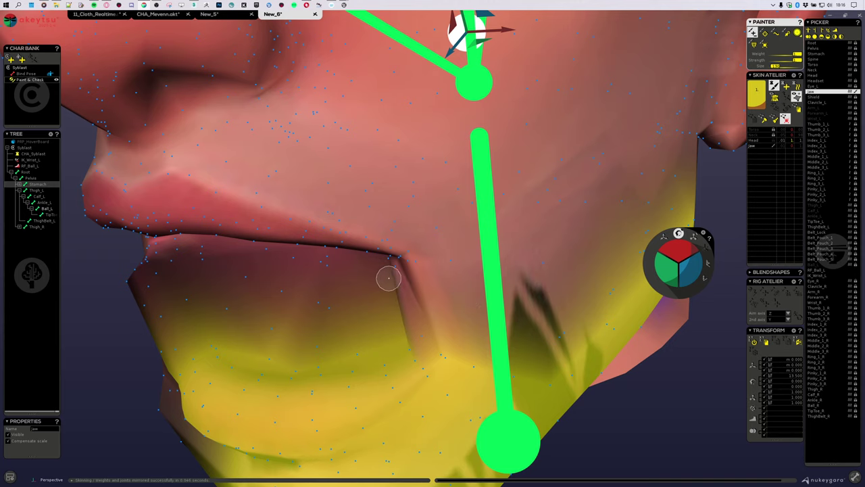
{"action": "left_click_drag", "start_coordinate": [387, 271], "coordinate": [465, 253], "text": "alt"}
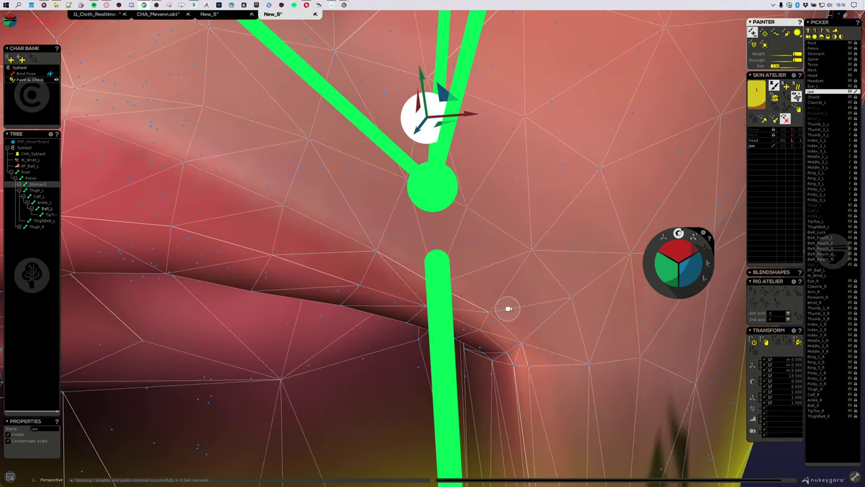
{"action": "left_click_drag", "start_coordinate": [507, 324], "coordinate": [529, 310], "text": "alt"}
{"action": "middle_click_drag", "start_coordinate": [570, 180], "coordinate": [420, 263], "text": "alt"}
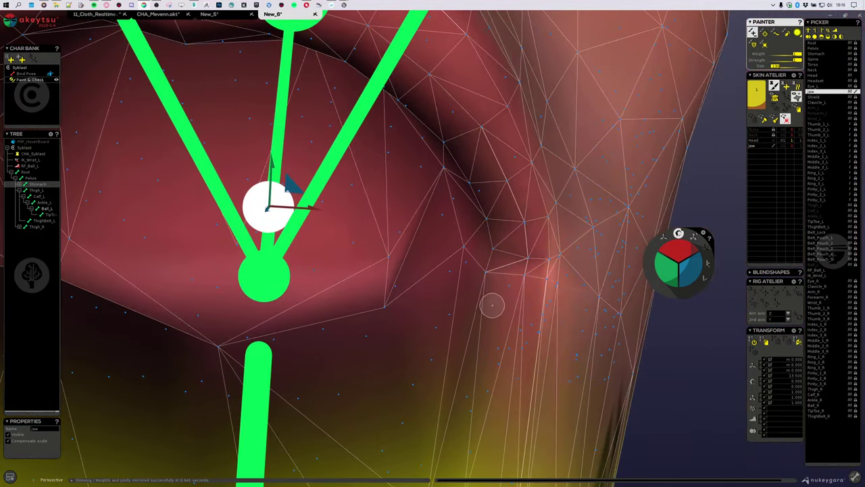
{"action": "mouse_move", "coordinate": [492, 306]}
{"action": "middle_mouse_down"}
{"action": "mouse_move", "coordinate": [458, 302]}
{"action": "mouse_move", "coordinate": [488, 303]}
{"action": "middle_mouse_up"}
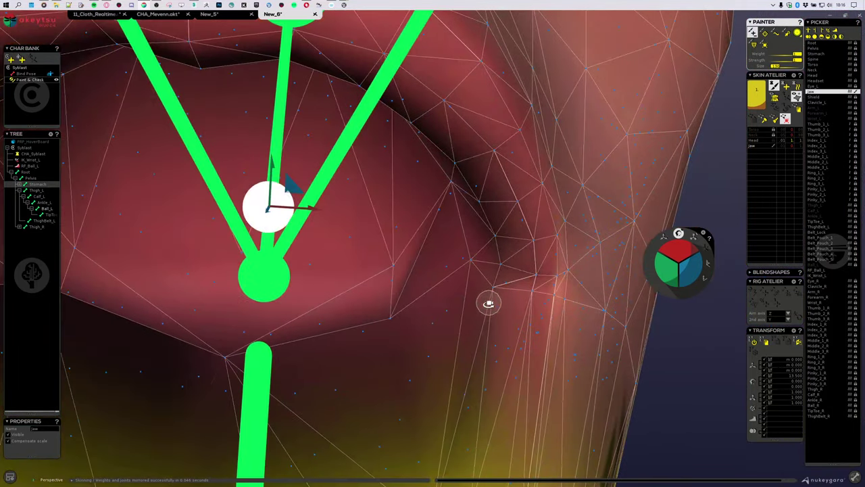
{"action": "left_click_drag", "start_coordinate": [488, 304], "coordinate": [516, 263], "text": "alt"}
{"action": "scroll", "coordinate": [516, 263], "scroll_direction": "down", "scroll_amount": 3}
{"action": "left_click_drag", "start_coordinate": [460, 301], "coordinate": [420, 353], "text": "alt"}
{"action": "scroll", "coordinate": [421, 348], "scroll_direction": "down", "scroll_amount": 2}
{"action": "middle_click_drag", "start_coordinate": [422, 346], "coordinate": [433, 277], "text": "alt"}
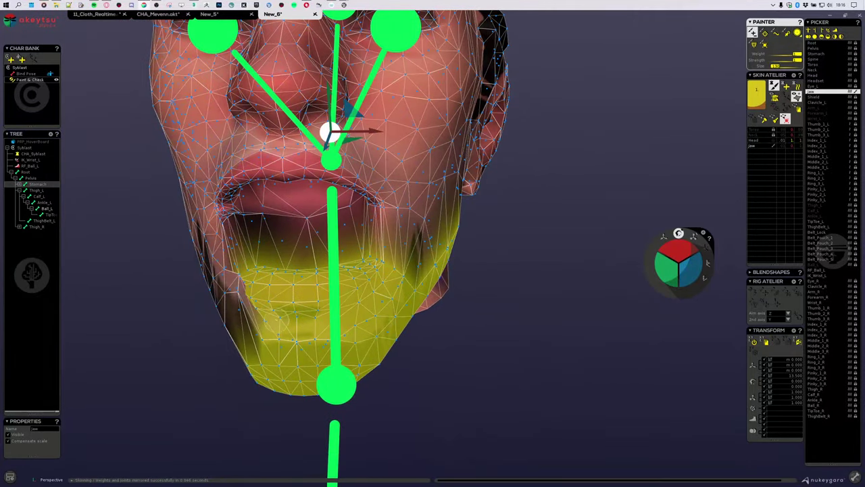
{"action": "middle_click_drag", "start_coordinate": [261, 315], "coordinate": [276, 303]}
{"action": "middle_click_drag", "start_coordinate": [448, 324], "coordinate": [398, 321]}
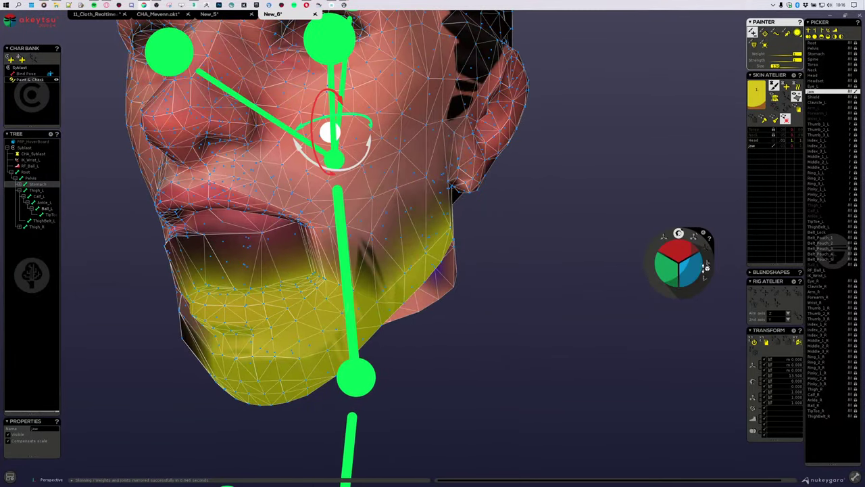
Mirror the left-side skinning to the right with the Clavicle_L joint selected, and reselect the Jaw joint to inspect the mouth
{"action": "key", "text": "w"}
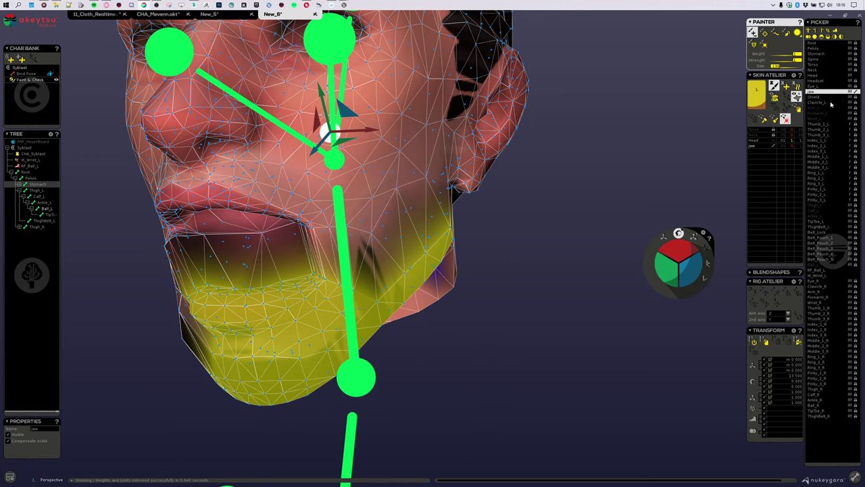
{"action": "left_click", "coordinate": [831, 103]}
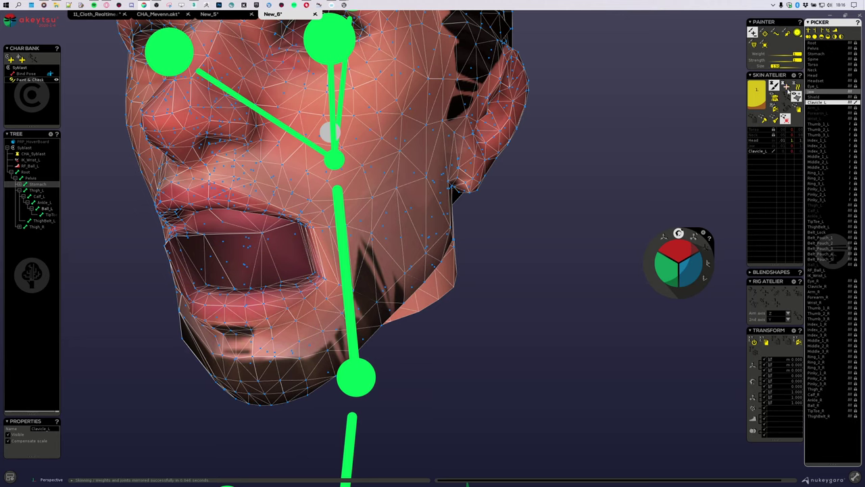
{"action": "left_click", "coordinate": [775, 109]}
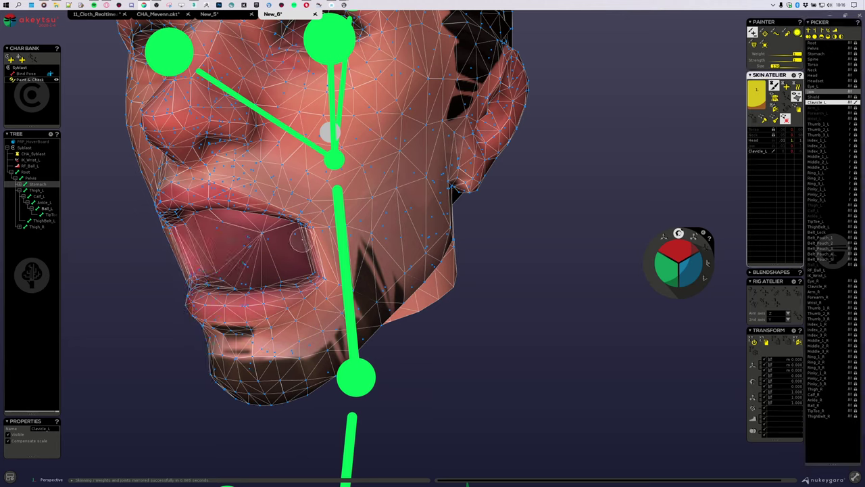
{"action": "left_click", "coordinate": [816, 91]}
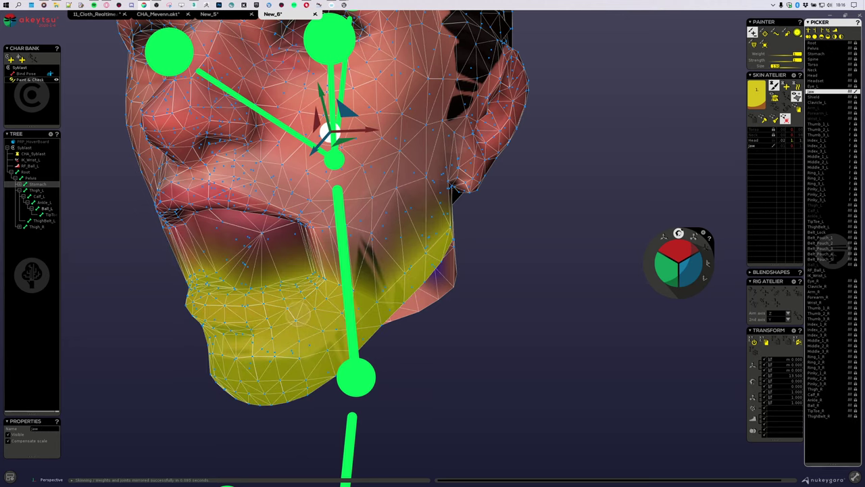
{"action": "mouse_move", "coordinate": [362, 306]}
{"action": "left_mouse_down", "text": "alt"}
{"action": "mouse_move", "coordinate": [453, 304]}
{"action": "mouse_move", "coordinate": [452, 286]}
{"action": "mouse_move", "coordinate": [345, 309]}
{"action": "mouse_move", "coordinate": [366, 293]}
{"action": "left_mouse_up", "text": "alt"}
{"action": "middle_click_drag", "start_coordinate": [365, 293], "coordinate": [387, 267]}
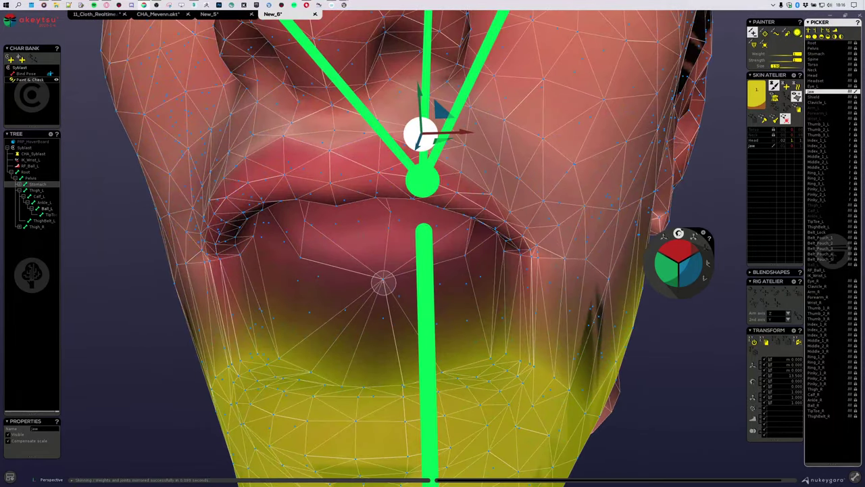
Rotate the Jaw joint nearly closed and back open to 11.7 degrees to check how the mouth and cheek deform
{"action": "left_click_drag", "start_coordinate": [383, 282], "coordinate": [393, 284], "text": "alt"}
{"action": "left_click_drag", "start_coordinate": [494, 210], "coordinate": [415, 229]}
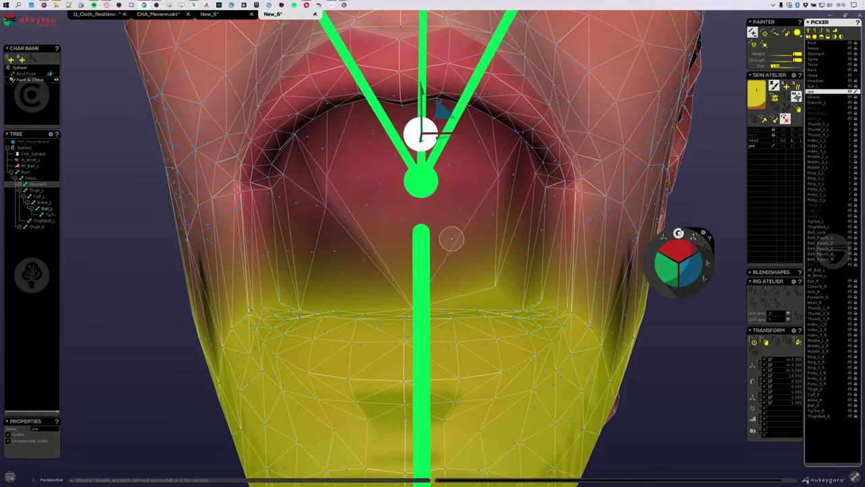
{"action": "middle_click_drag", "start_coordinate": [451, 238], "coordinate": [434, 273]}
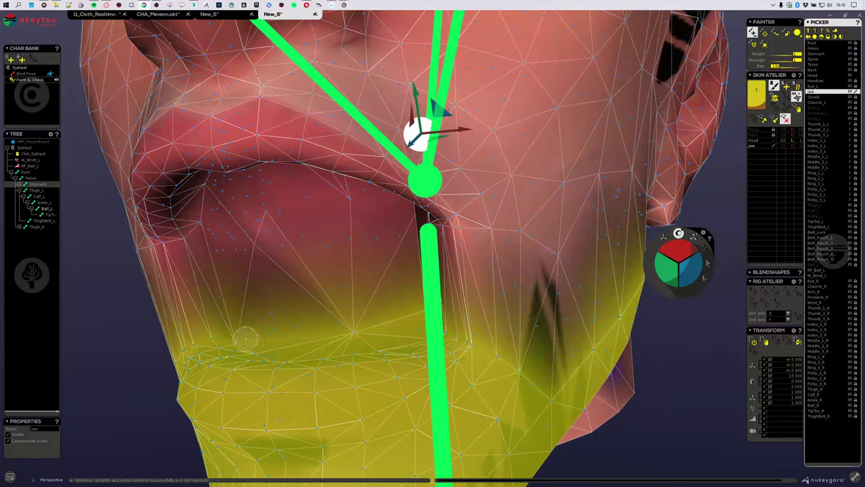
{"action": "middle_click_drag", "start_coordinate": [245, 338], "coordinate": [575, 270]}
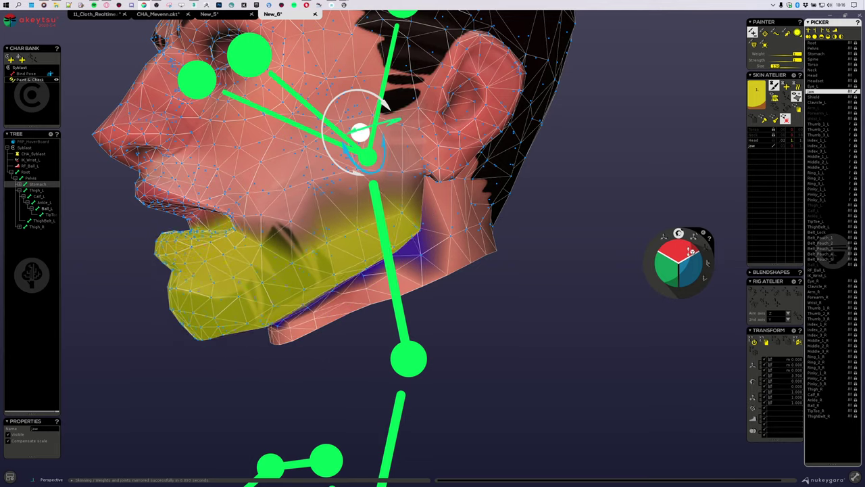
{"action": "middle_click_drag", "start_coordinate": [628, 274], "coordinate": [379, 329]}
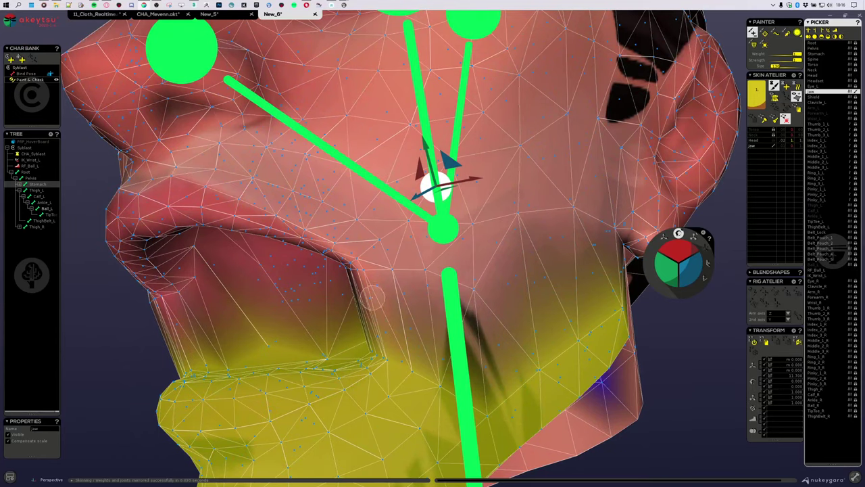
{"action": "middle_click_drag", "start_coordinate": [371, 293], "coordinate": [388, 287]}
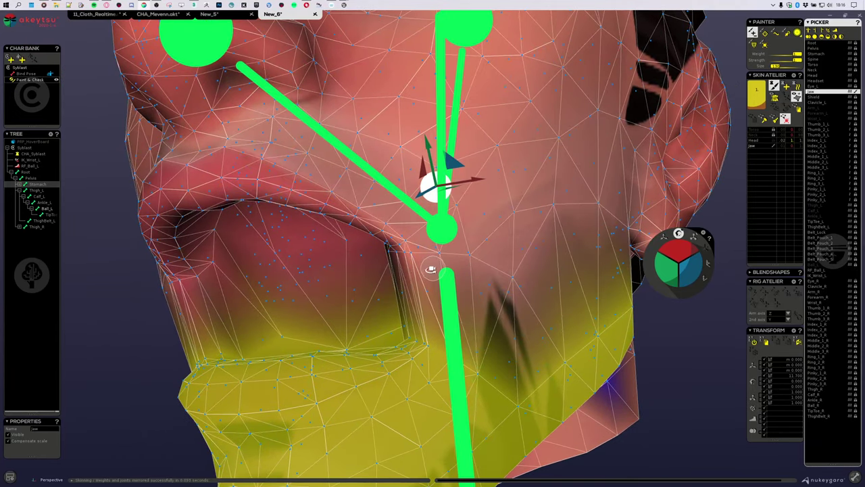
{"action": "mouse_move", "coordinate": [431, 269]}
{"action": "middle_mouse_down"}
{"action": "mouse_move", "coordinate": [413, 264]}
{"action": "mouse_move", "coordinate": [439, 261]}
{"action": "middle_mouse_up"}
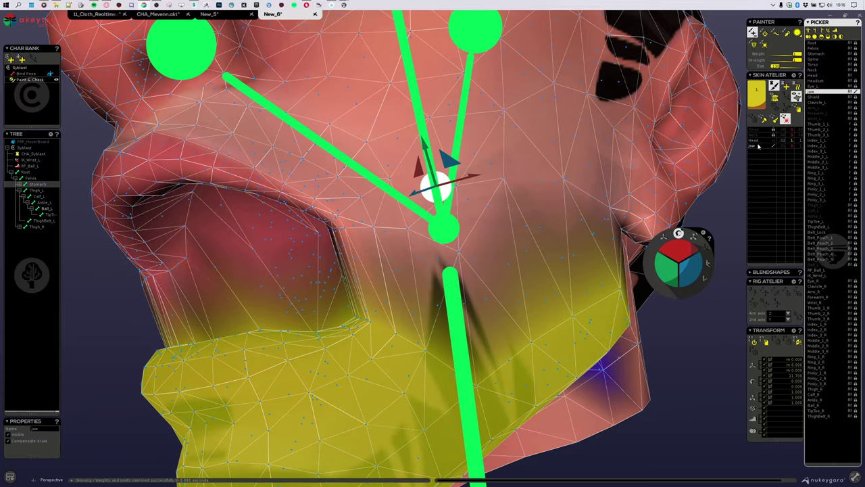
Select all vertices influenced by the Jaw joint
{"action": "right_click", "coordinate": [757, 146]}
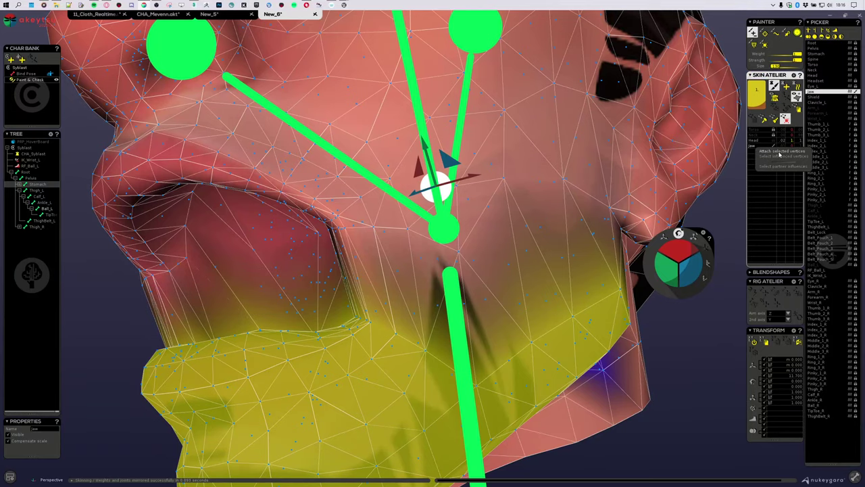
{"action": "left_click", "coordinate": [786, 157]}
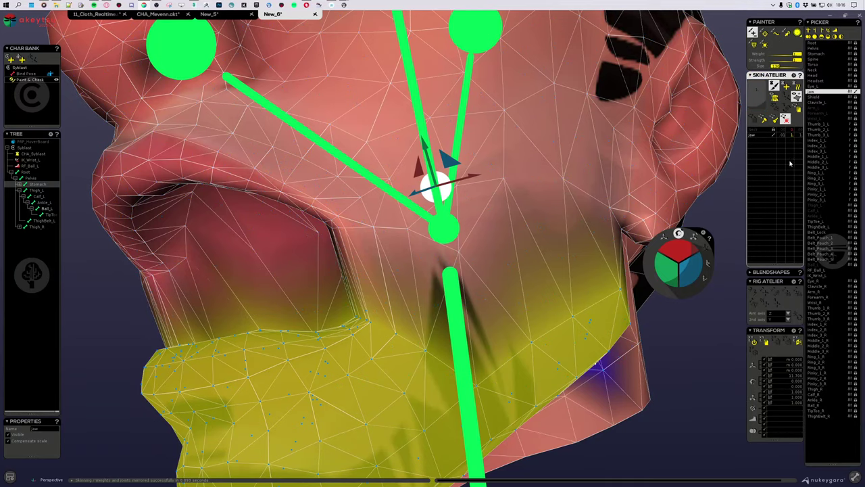
{"action": "middle_click_drag", "start_coordinate": [477, 246], "coordinate": [459, 374]}
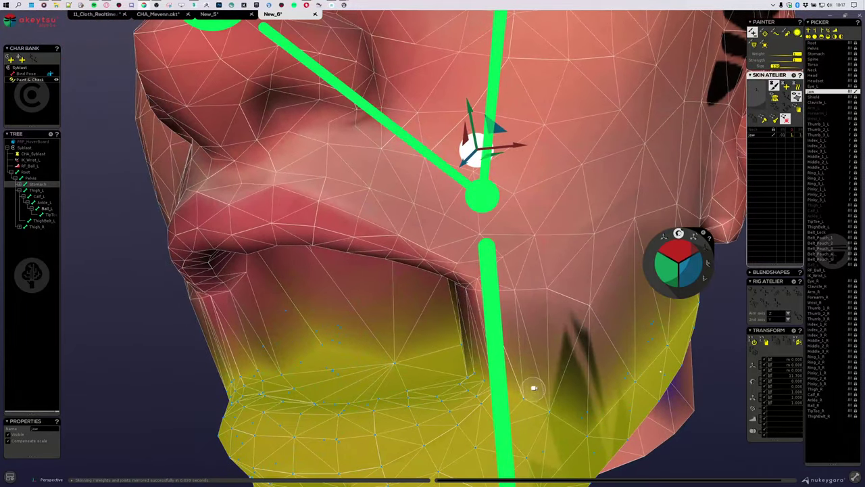
{"action": "middle_click_drag", "start_coordinate": [534, 388], "coordinate": [461, 305]}
Make Head the active joint, lower the brush strength and paint Head weight at the character's left mouth corner
{"action": "left_click", "coordinate": [461, 45]}
{"action": "middle_click_drag", "start_coordinate": [402, 257], "coordinate": [649, 164]}
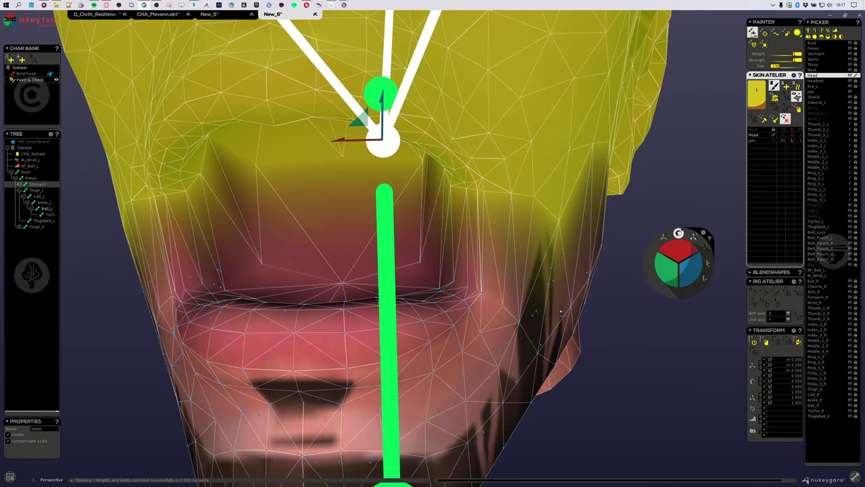
{"action": "left_click_drag", "start_coordinate": [798, 63], "coordinate": [791, 65]}
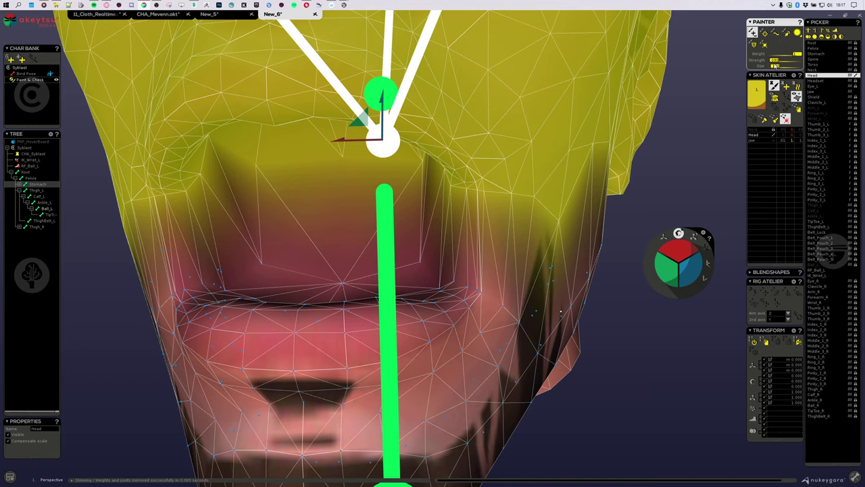
{"action": "mouse_move", "coordinate": [449, 271]}
{"action": "left_mouse_down"}
{"action": "mouse_move", "coordinate": [488, 286]}
{"action": "mouse_move", "coordinate": [459, 273]}
{"action": "mouse_move", "coordinate": [480, 278]}
{"action": "left_mouse_up"}
{"action": "scroll", "coordinate": [437, 316], "scroll_direction": "up", "scroll_amount": 1}
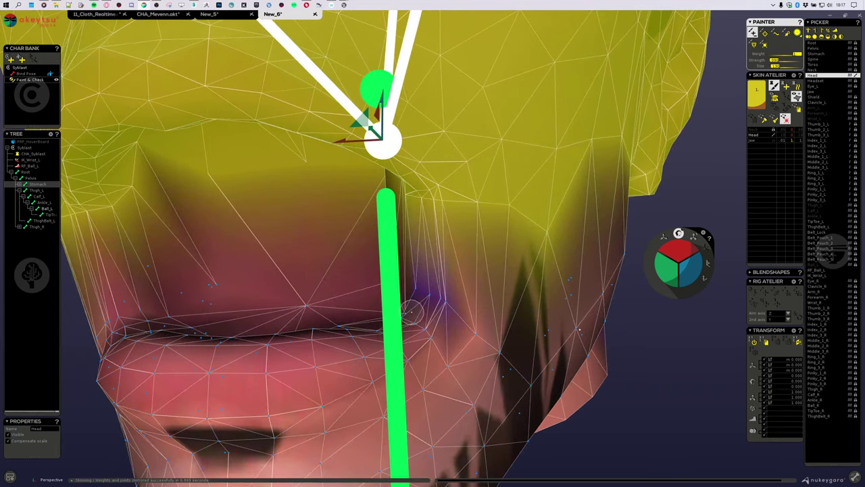
Hide the joints in the viewport and build up Head weight around the left mouth corner
{"action": "key", "text": "j"}
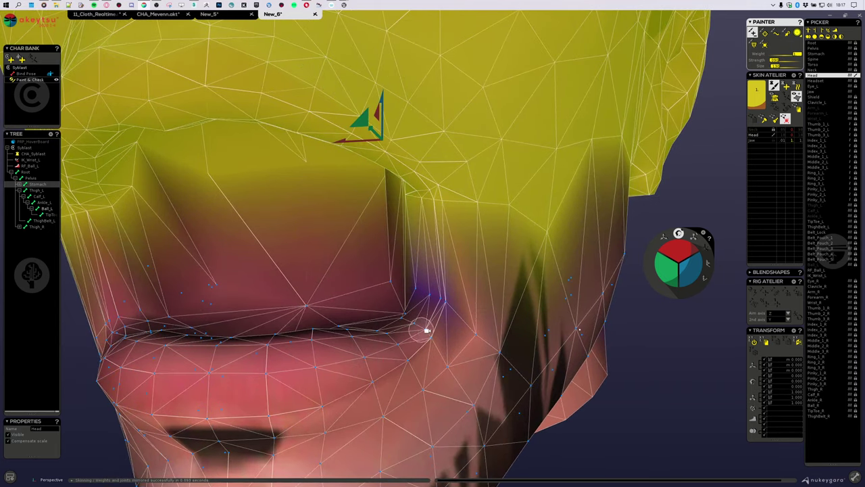
{"action": "middle_click_drag", "start_coordinate": [427, 330], "coordinate": [456, 336]}
{"action": "mouse_move", "coordinate": [456, 336]}
{"action": "left_mouse_down"}
{"action": "mouse_move", "coordinate": [468, 347]}
{"action": "mouse_move", "coordinate": [439, 323]}
{"action": "left_mouse_up"}
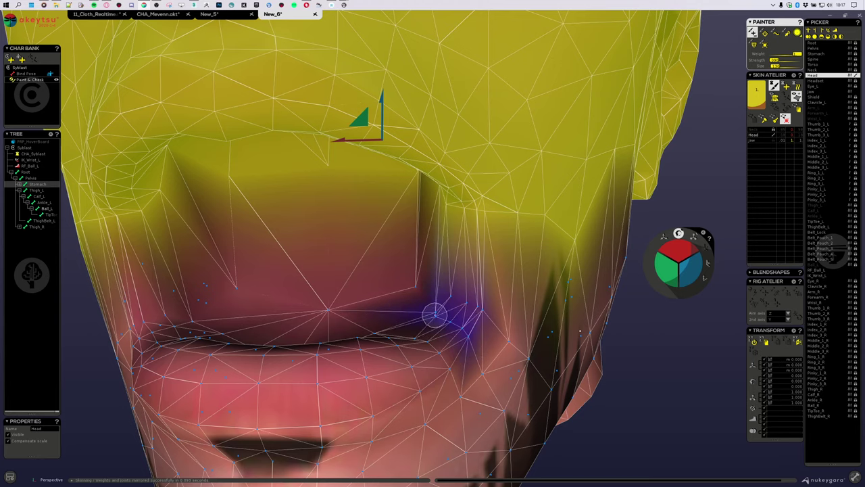
{"action": "middle_click_drag", "start_coordinate": [498, 328], "coordinate": [360, 239]}
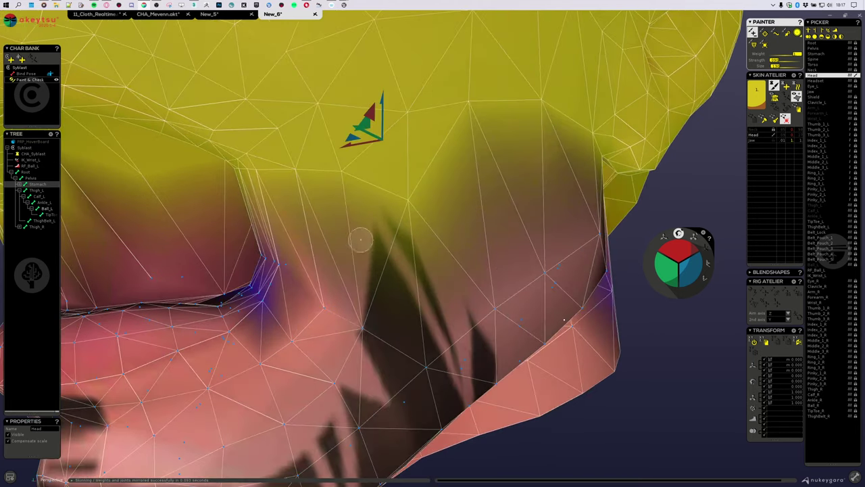
Spread Head weight from the left mouth corner down onto the end of the lower lip, undoing the final stroke
{"action": "mouse_move", "coordinate": [267, 331]}
{"action": "middle_mouse_down"}
{"action": "mouse_move", "coordinate": [304, 346]}
{"action": "mouse_move", "coordinate": [462, 351]}
{"action": "mouse_move", "coordinate": [437, 365]}
{"action": "middle_mouse_up"}
{"action": "left_click_drag", "start_coordinate": [311, 374], "coordinate": [342, 417]}
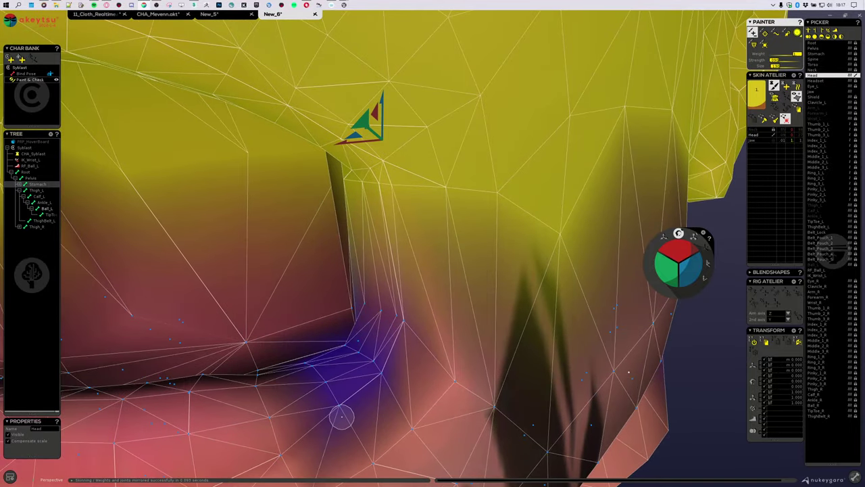
{"action": "mouse_move", "coordinate": [374, 356]}
{"action": "middle_mouse_down"}
{"action": "mouse_move", "coordinate": [386, 364]}
{"action": "mouse_move", "coordinate": [357, 372]}
{"action": "middle_mouse_up"}
{"action": "left_click_drag", "start_coordinate": [319, 373], "coordinate": [348, 404]}
{"action": "mouse_move", "coordinate": [348, 405]}
{"action": "middle_mouse_down"}
{"action": "mouse_move", "coordinate": [419, 396]}
{"action": "mouse_move", "coordinate": [456, 403]}
{"action": "mouse_move", "coordinate": [463, 392]}
{"action": "mouse_move", "coordinate": [367, 356]}
{"action": "mouse_move", "coordinate": [427, 365]}
{"action": "middle_mouse_up"}
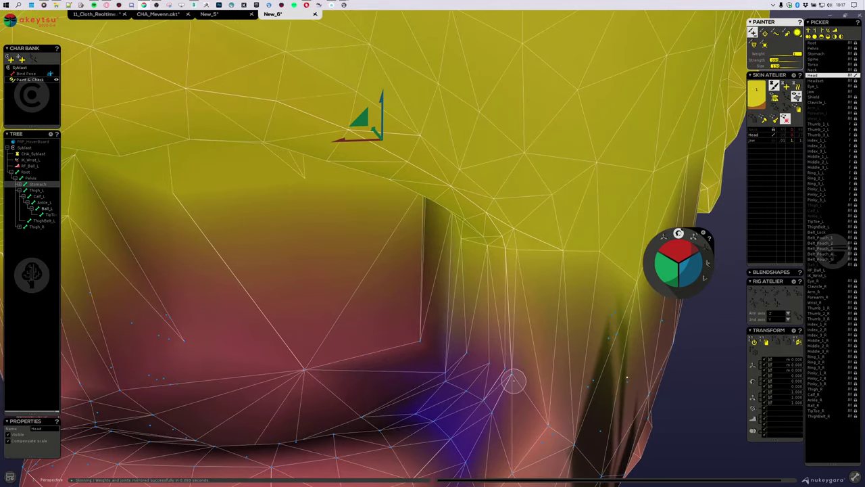
{"action": "mouse_move", "coordinate": [481, 366]}
{"action": "middle_mouse_down"}
{"action": "mouse_move", "coordinate": [494, 370]}
{"action": "mouse_move", "coordinate": [469, 349]}
{"action": "mouse_move", "coordinate": [380, 315]}
{"action": "mouse_move", "coordinate": [386, 381]}
{"action": "mouse_move", "coordinate": [397, 351]}
{"action": "middle_mouse_up"}
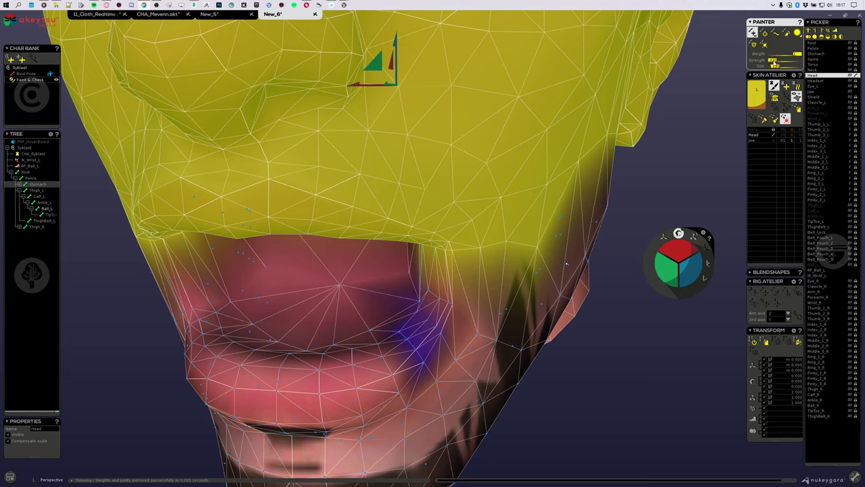
{"action": "mouse_move", "coordinate": [360, 349]}
{"action": "left_mouse_down"}
{"action": "mouse_move", "coordinate": [379, 335]}
{"action": "mouse_move", "coordinate": [400, 396]}
{"action": "mouse_move", "coordinate": [415, 404]}
{"action": "mouse_move", "coordinate": [374, 334]}
{"action": "left_mouse_up"}
{"action": "key", "text": "ctrl+z"}
Make Jaw the active joint and paint light Jaw weight on the upper part of the left mouth corner
{"action": "middle_click_drag", "start_coordinate": [386, 367], "coordinate": [406, 400]}
{"action": "right_click", "coordinate": [423, 355]}
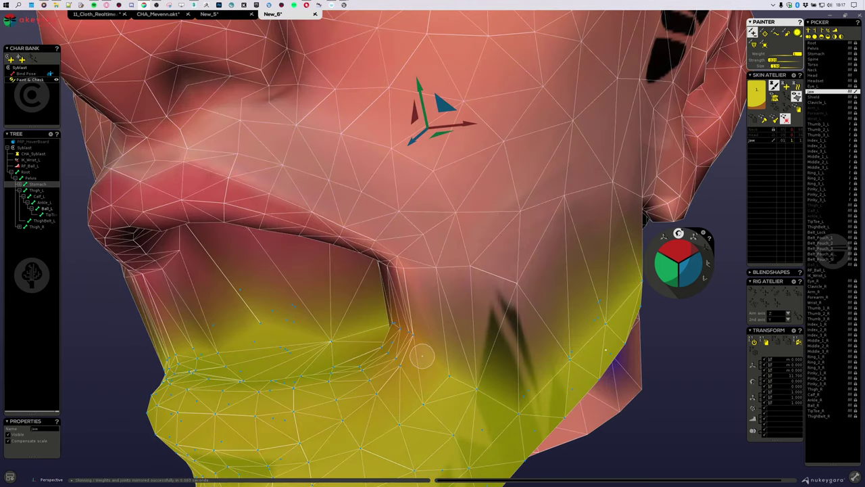
{"action": "middle_click_drag", "start_coordinate": [443, 304], "coordinate": [499, 343]}
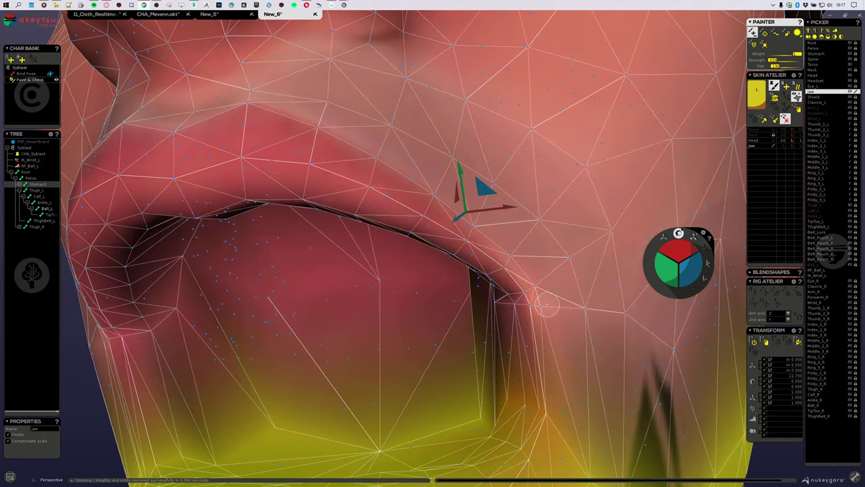
{"action": "left_click_drag", "start_coordinate": [548, 304], "coordinate": [501, 310]}
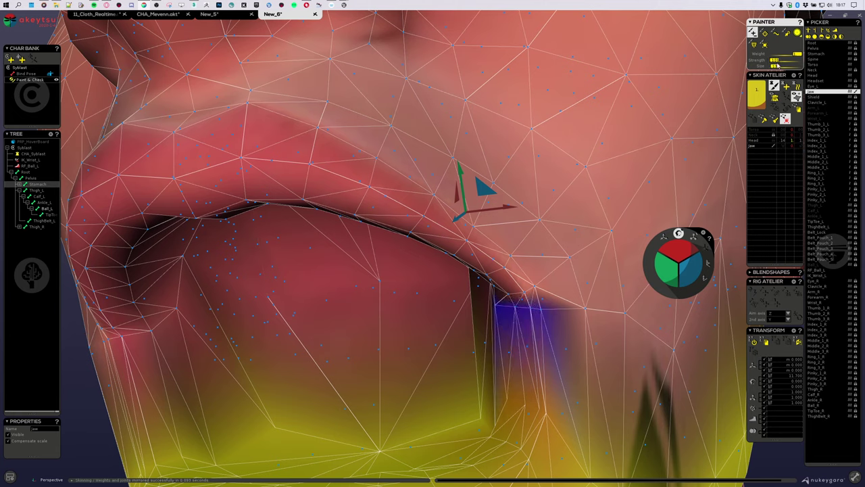
{"action": "mouse_move", "coordinate": [511, 363]}
{"action": "left_mouse_down"}
{"action": "mouse_move", "coordinate": [498, 309]}
{"action": "mouse_move", "coordinate": [515, 308]}
{"action": "mouse_move", "coordinate": [502, 332]}
{"action": "left_mouse_up"}
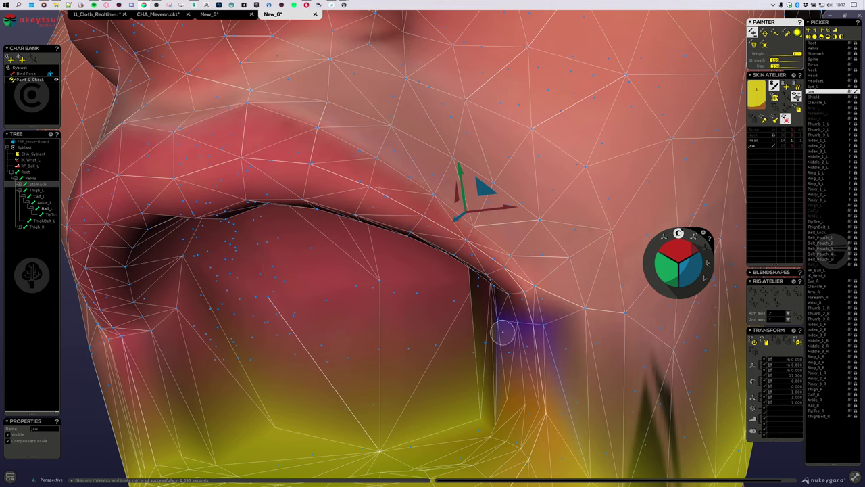
Extend the Jaw weight up the left mouth corner and along the outer end of the upper lip
{"action": "mouse_move", "coordinate": [505, 324]}
{"action": "middle_mouse_down"}
{"action": "mouse_move", "coordinate": [557, 332]}
{"action": "mouse_move", "coordinate": [586, 305]}
{"action": "middle_mouse_up"}
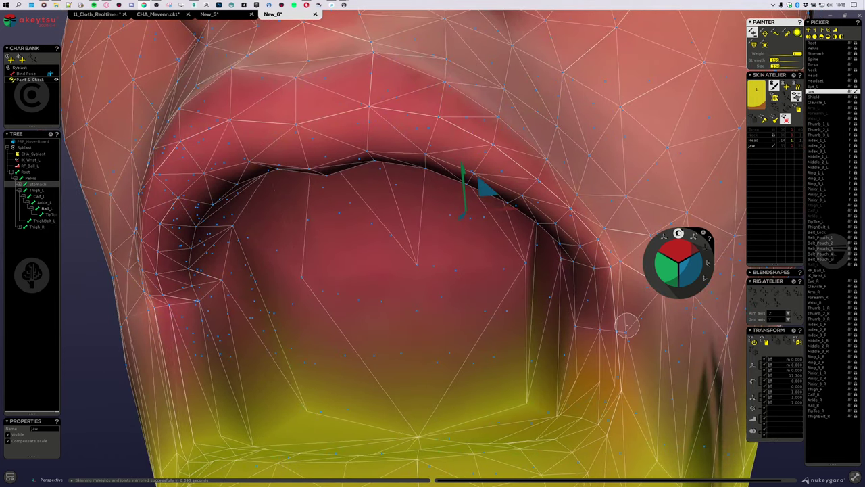
{"action": "mouse_move", "coordinate": [628, 321]}
{"action": "middle_mouse_down"}
{"action": "mouse_move", "coordinate": [613, 361]}
{"action": "mouse_move", "coordinate": [618, 365]}
{"action": "mouse_move", "coordinate": [649, 323]}
{"action": "mouse_move", "coordinate": [564, 340]}
{"action": "middle_mouse_up"}
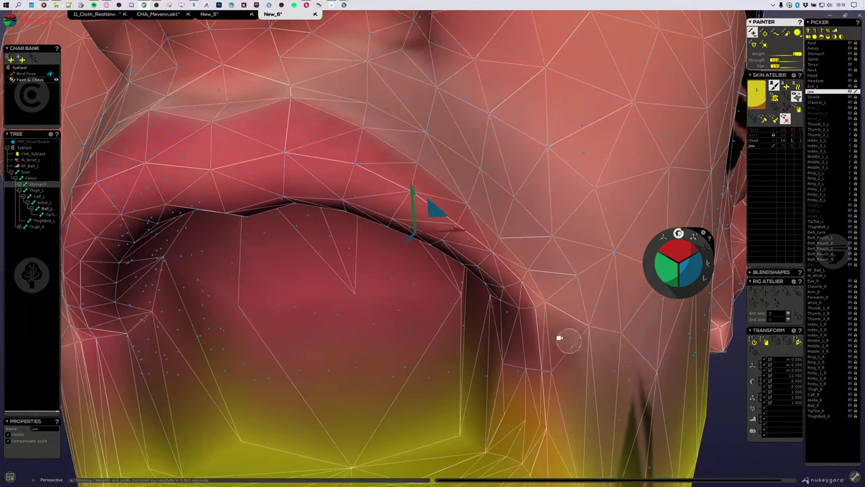
{"action": "mouse_move", "coordinate": [487, 303]}
{"action": "left_mouse_down"}
{"action": "mouse_move", "coordinate": [514, 318]}
{"action": "mouse_move", "coordinate": [487, 313]}
{"action": "mouse_move", "coordinate": [504, 331]}
{"action": "mouse_move", "coordinate": [514, 367]}
{"action": "mouse_move", "coordinate": [535, 381]}
{"action": "left_mouse_up"}
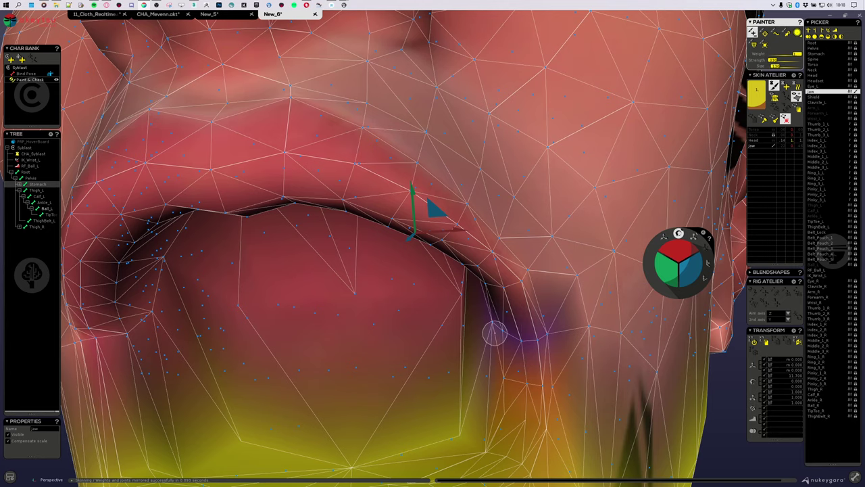
{"action": "left_click_drag", "start_coordinate": [548, 338], "coordinate": [522, 300], "text": "alt"}
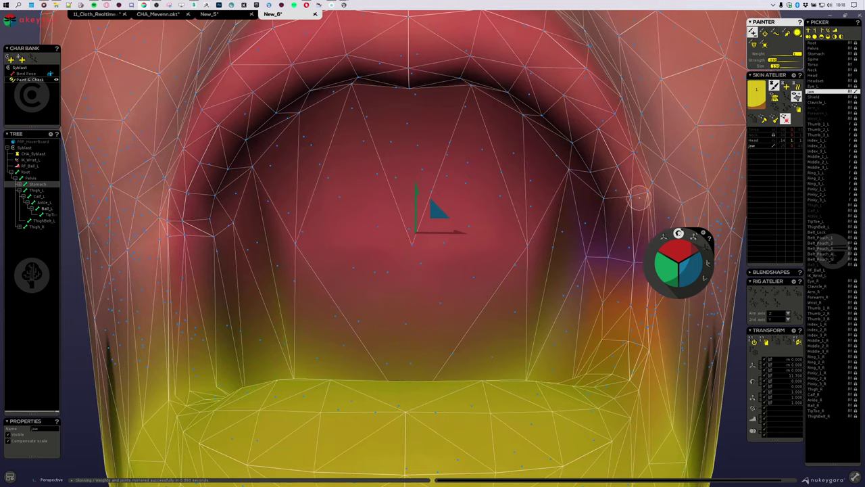
{"action": "mouse_move", "coordinate": [640, 198]}
{"action": "left_mouse_down"}
{"action": "mouse_move", "coordinate": [649, 193]}
{"action": "mouse_move", "coordinate": [604, 200]}
{"action": "mouse_move", "coordinate": [651, 190]}
{"action": "mouse_move", "coordinate": [619, 209]}
{"action": "mouse_move", "coordinate": [610, 181]}
{"action": "mouse_move", "coordinate": [633, 152]}
{"action": "mouse_move", "coordinate": [622, 183]}
{"action": "mouse_move", "coordinate": [572, 230]}
{"action": "left_mouse_up"}
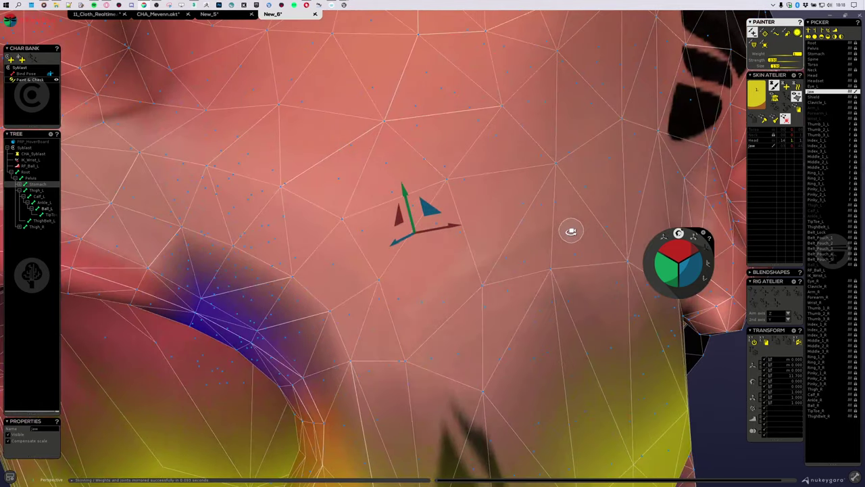
Rotate the Jaw joint open to 13.5 degrees and paint Jaw weight onto the cheek beside the left mouth corner
{"action": "scroll", "coordinate": [551, 232], "scroll_direction": "down", "scroll_amount": 5}
{"action": "middle_click_drag", "start_coordinate": [439, 325], "coordinate": [495, 263], "text": "alt"}
{"action": "mouse_move", "coordinate": [681, 252]}
{"action": "left_mouse_down"}
{"action": "mouse_move", "coordinate": [702, 259]}
{"action": "mouse_move", "coordinate": [689, 251]}
{"action": "left_mouse_up"}
{"action": "scroll", "coordinate": [580, 251], "scroll_direction": "up", "scroll_amount": 2}
{"action": "middle_click_drag", "start_coordinate": [579, 251], "coordinate": [470, 272]}
{"action": "left_click_drag", "start_coordinate": [394, 248], "coordinate": [480, 268]}
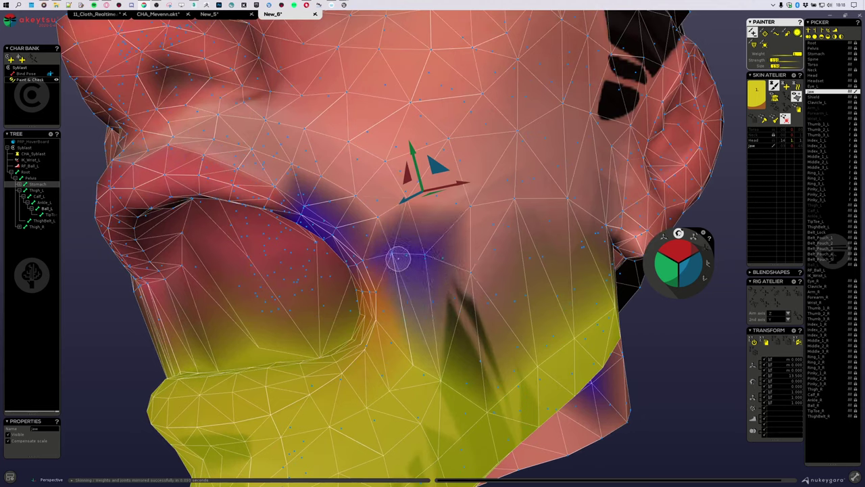
{"action": "mouse_move", "coordinate": [398, 258]}
{"action": "left_mouse_down"}
{"action": "mouse_move", "coordinate": [399, 270]}
{"action": "mouse_move", "coordinate": [467, 276]}
{"action": "mouse_move", "coordinate": [479, 298]}
{"action": "mouse_move", "coordinate": [432, 287]}
{"action": "mouse_move", "coordinate": [474, 290]}
{"action": "left_mouse_up"}
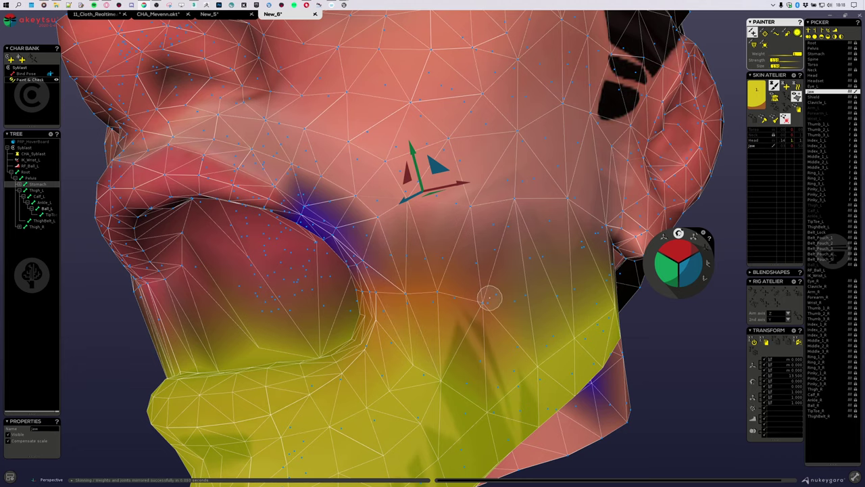
Paint Jaw weight across the left cheek toward the ear, smoothing the falloff above the jawline
{"action": "middle_click_drag", "start_coordinate": [505, 243], "coordinate": [496, 248]}
{"action": "mouse_move", "coordinate": [534, 215]}
{"action": "left_mouse_down"}
{"action": "mouse_move", "coordinate": [358, 234]}
{"action": "mouse_move", "coordinate": [346, 261]}
{"action": "mouse_move", "coordinate": [358, 246]}
{"action": "mouse_move", "coordinate": [481, 226]}
{"action": "mouse_move", "coordinate": [502, 247]}
{"action": "left_mouse_up"}
{"action": "middle_click_drag", "start_coordinate": [502, 246], "coordinate": [433, 277]}
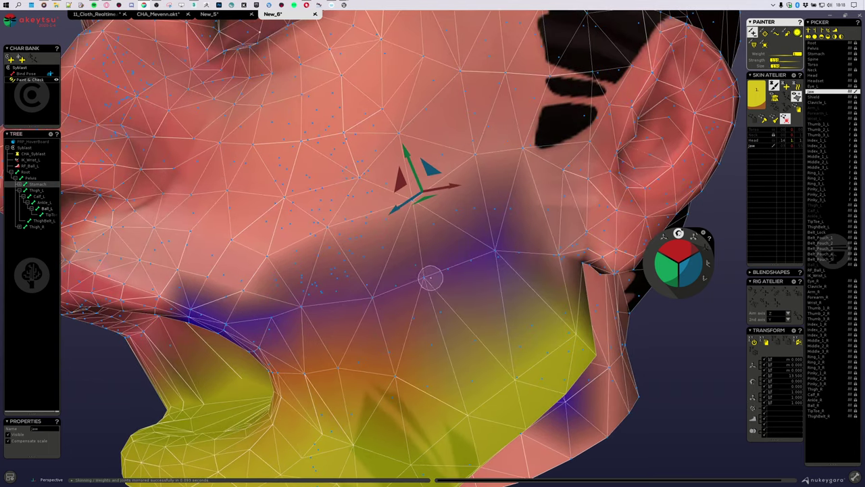
{"action": "left_click_drag", "start_coordinate": [497, 250], "coordinate": [503, 257]}
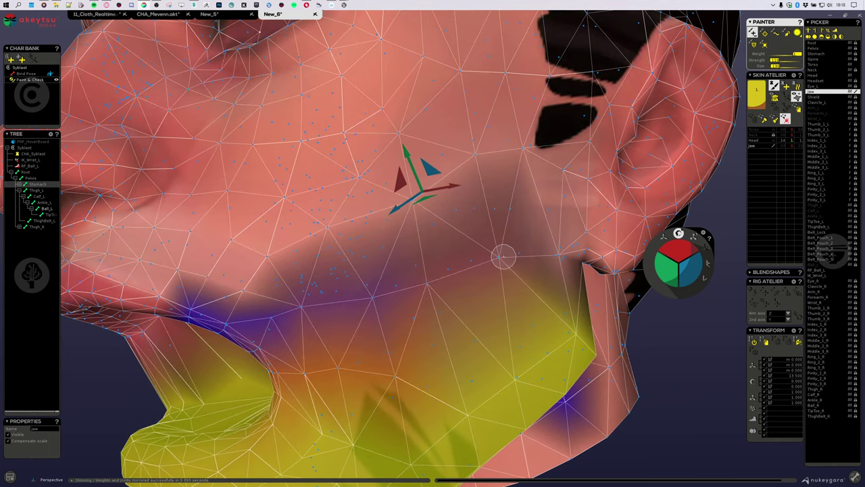
{"action": "left_click_drag", "start_coordinate": [369, 301], "coordinate": [356, 326]}
Add Jaw weight in front of the left earlobe and sweep it along the upper cheek up toward the sideburn
{"action": "middle_click_drag", "start_coordinate": [542, 297], "coordinate": [506, 302]}
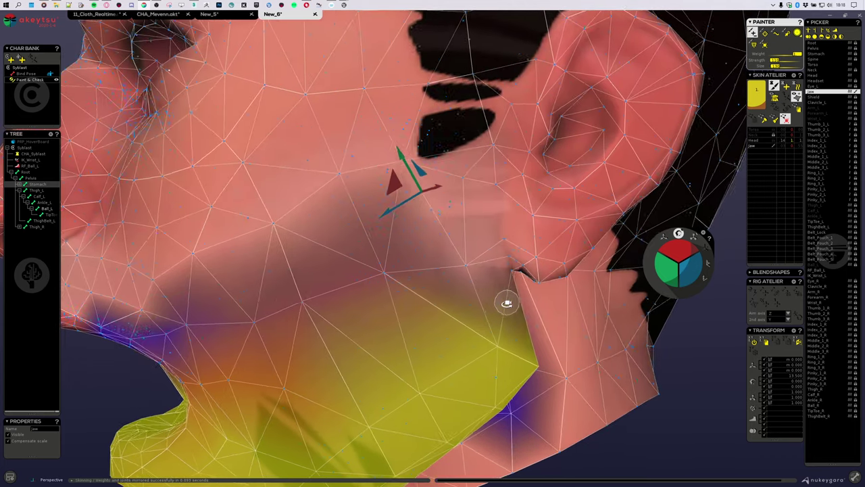
{"action": "left_click_drag", "start_coordinate": [457, 262], "coordinate": [479, 287]}
{"action": "middle_click_drag", "start_coordinate": [478, 287], "coordinate": [457, 259]}
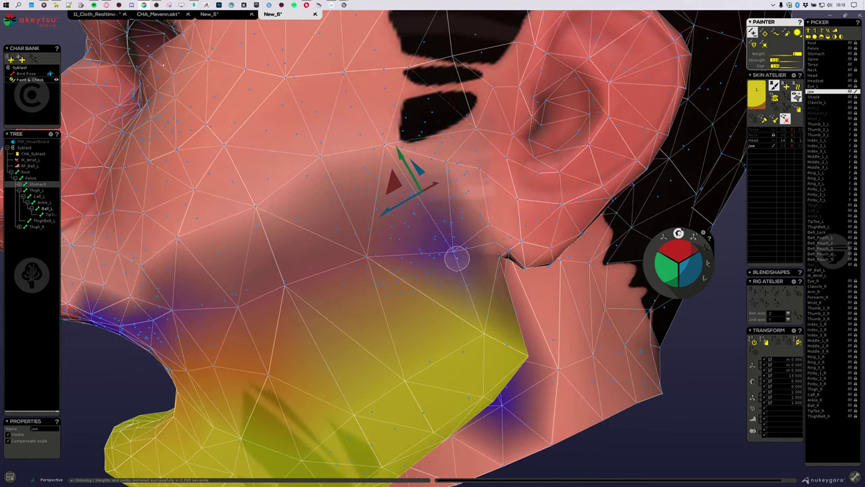
{"action": "middle_click_drag", "start_coordinate": [361, 251], "coordinate": [227, 281]}
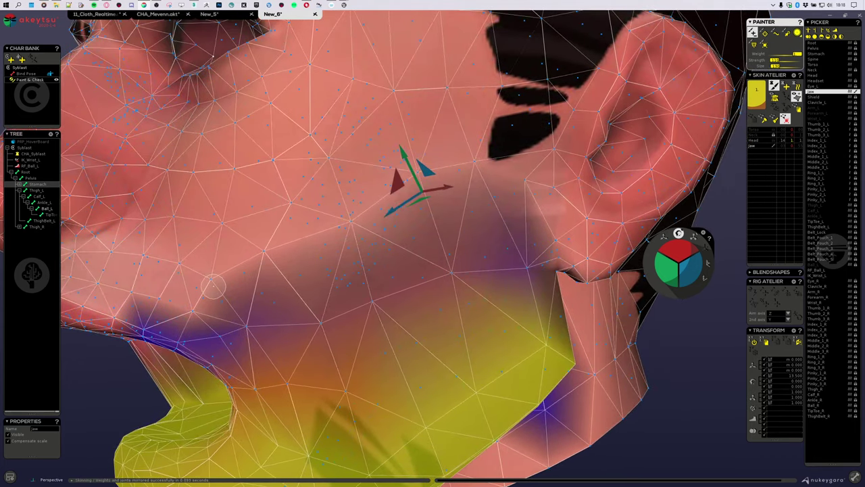
{"action": "mouse_move", "coordinate": [213, 287]}
{"action": "left_mouse_down"}
{"action": "mouse_move", "coordinate": [417, 176]}
{"action": "mouse_move", "coordinate": [475, 165]}
{"action": "left_mouse_up"}
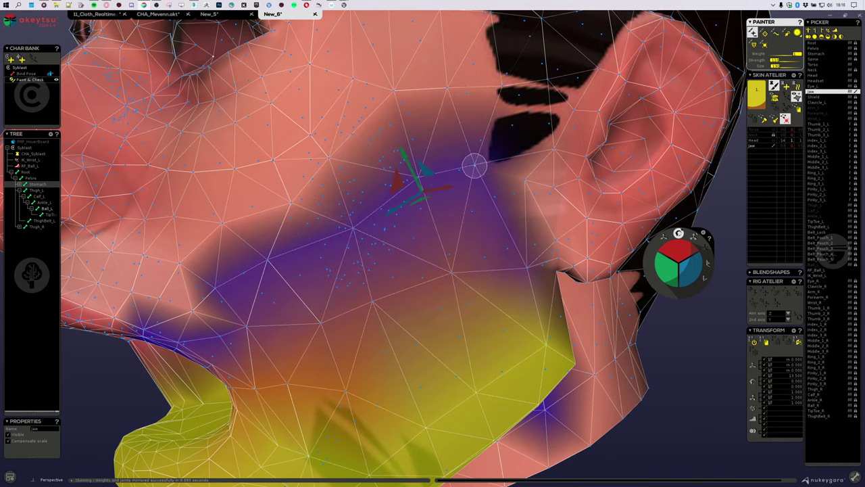
Rotate the Jaw joint from open to closed, reaching -7.2 degrees, and check the cheek and jawline from the side and below
{"action": "mouse_move", "coordinate": [452, 243]}
{"action": "middle_mouse_down"}
{"action": "mouse_move", "coordinate": [363, 296]}
{"action": "mouse_move", "coordinate": [295, 275]}
{"action": "middle_mouse_up"}
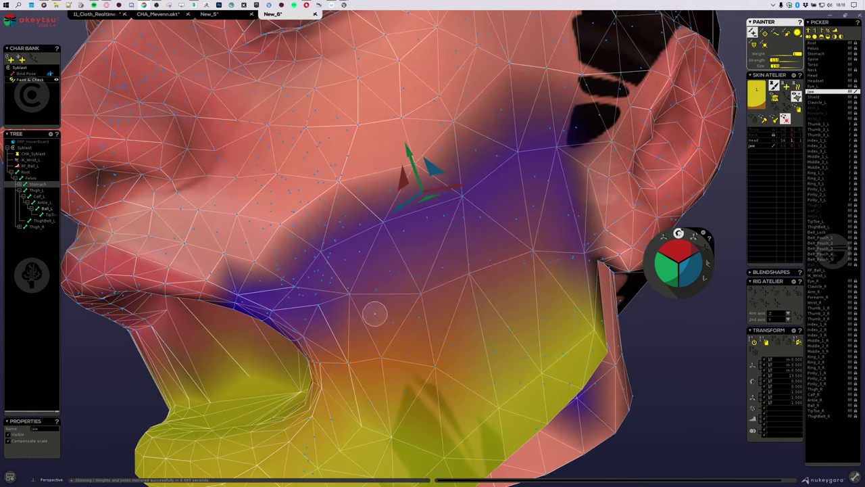
{"action": "mouse_move", "coordinate": [375, 313]}
{"action": "middle_mouse_down"}
{"action": "mouse_move", "coordinate": [303, 313]}
{"action": "mouse_move", "coordinate": [372, 320]}
{"action": "mouse_move", "coordinate": [315, 325]}
{"action": "middle_mouse_up"}
{"action": "scroll", "coordinate": [315, 325], "scroll_direction": "down", "scroll_amount": 3}
{"action": "mouse_move", "coordinate": [678, 251]}
{"action": "left_mouse_down"}
{"action": "mouse_move", "coordinate": [688, 257]}
{"action": "mouse_move", "coordinate": [677, 253]}
{"action": "left_mouse_up"}
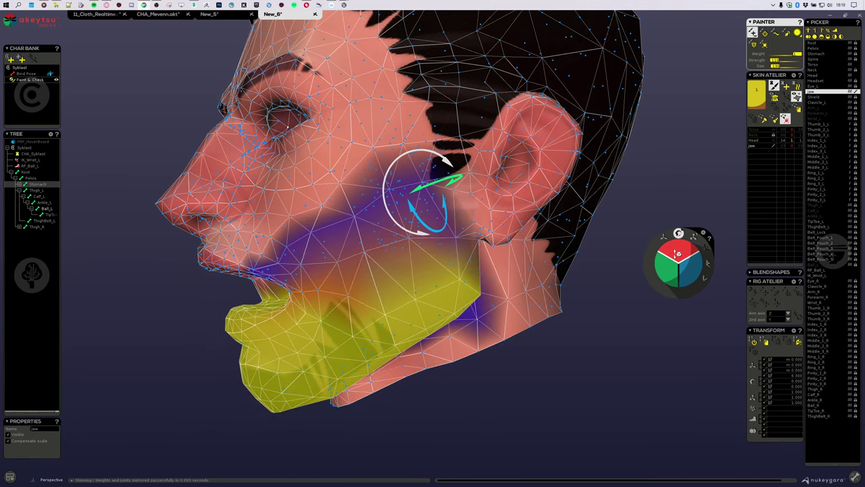
{"action": "middle_click_drag", "start_coordinate": [482, 370], "coordinate": [576, 293]}
{"action": "scroll", "coordinate": [450, 337], "scroll_direction": "up", "scroll_amount": 3}
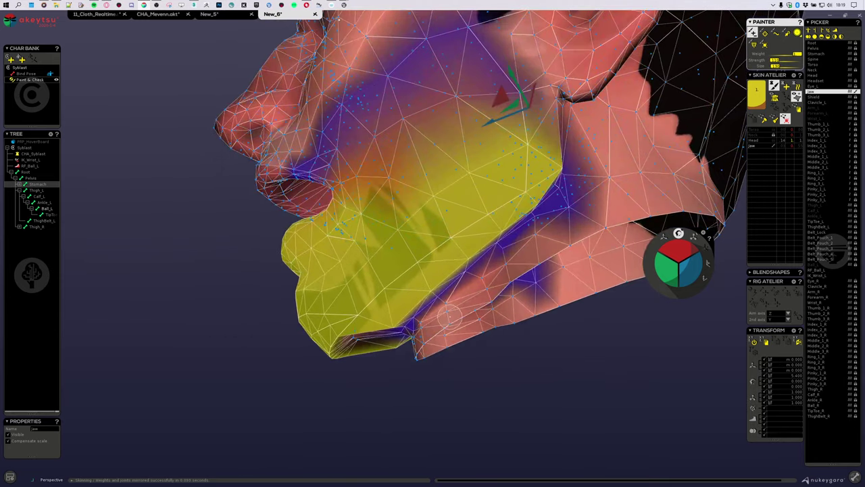
{"action": "left_click_drag", "start_coordinate": [682, 250], "coordinate": [690, 255]}
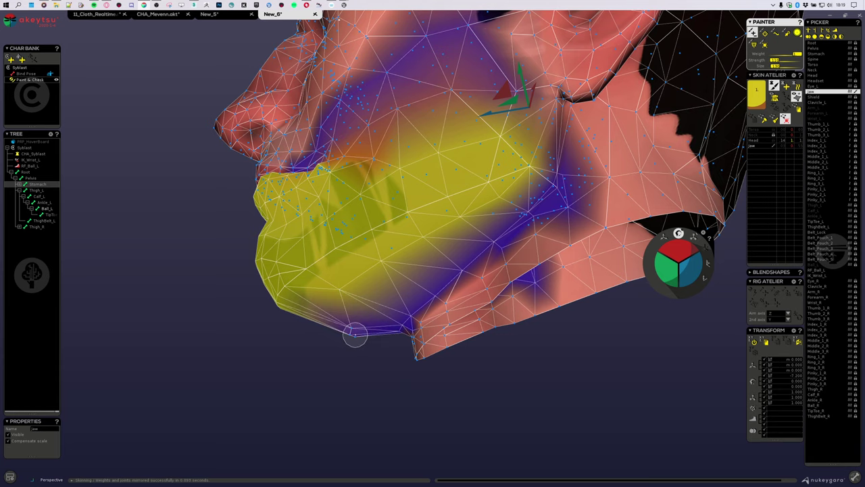
Inspect the left mouth corner and jawline up close while rotating the closed Jaw joint slightly
{"action": "middle_click_drag", "start_coordinate": [361, 358], "coordinate": [384, 348]}
{"action": "middle_click_drag", "start_coordinate": [353, 239], "coordinate": [360, 289]}
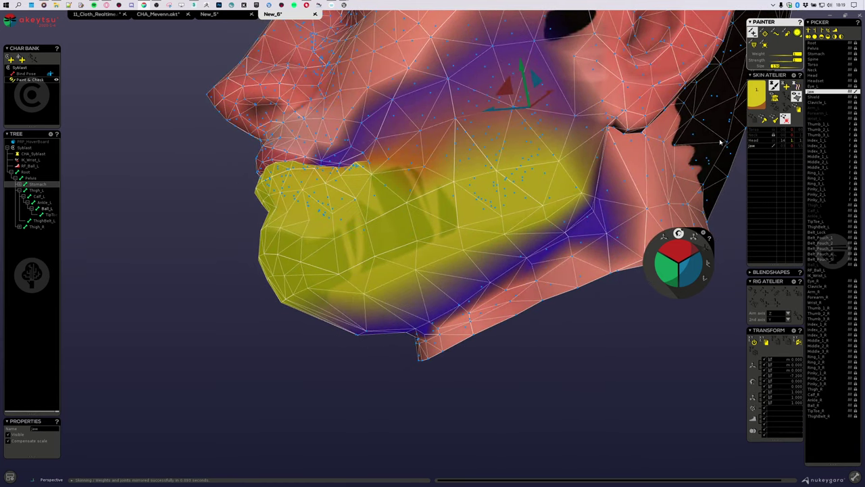
{"action": "middle_click_drag", "start_coordinate": [353, 343], "coordinate": [379, 352]}
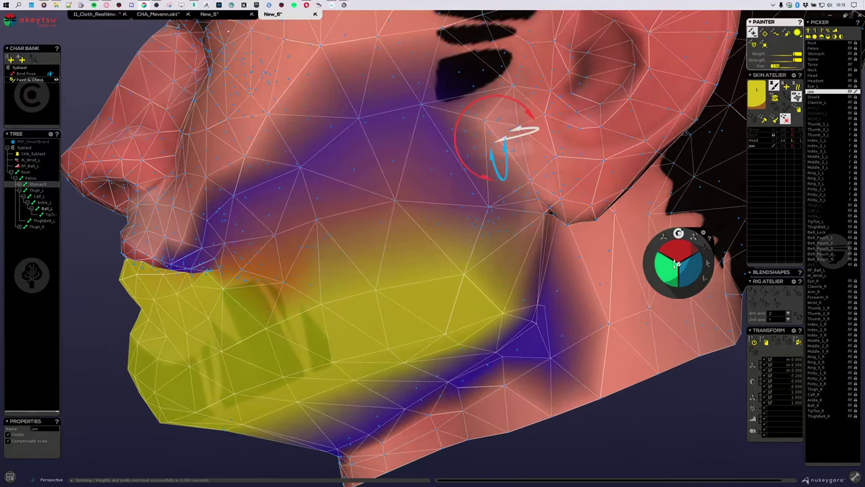
{"action": "left_click_drag", "start_coordinate": [686, 246], "coordinate": [680, 247]}
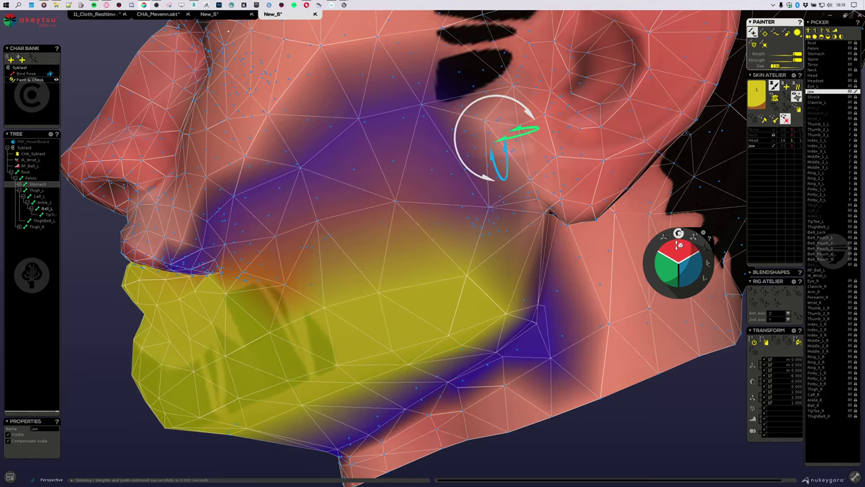
Open the Jaw joint to 4.5 degrees and compare the right side of the face with the painted left side
{"action": "scroll", "coordinate": [399, 260], "scroll_direction": "down", "scroll_amount": 4}
{"action": "middle_click_drag", "start_coordinate": [379, 262], "coordinate": [365, 341]}
{"action": "scroll", "coordinate": [405, 342], "scroll_direction": "up", "scroll_amount": 3}
{"action": "left_click_drag", "start_coordinate": [679, 253], "coordinate": [680, 249]}
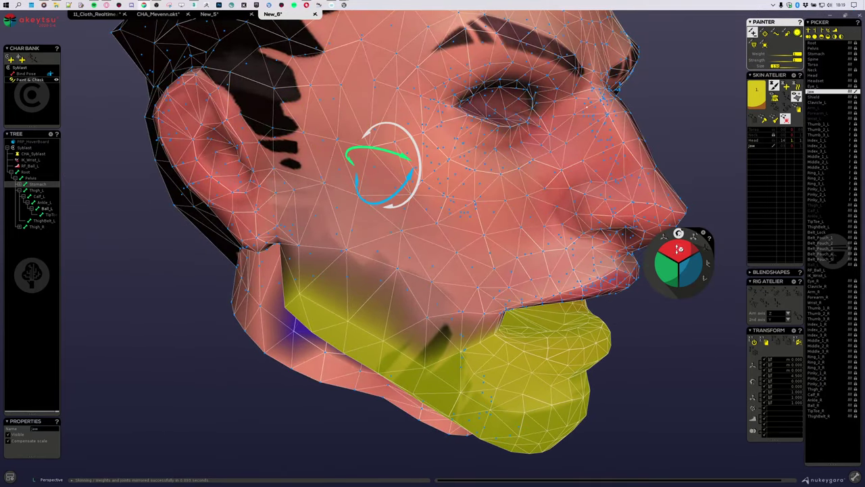
{"action": "middle_click_drag", "start_coordinate": [622, 222], "coordinate": [638, 257]}
{"action": "scroll", "coordinate": [547, 261], "scroll_direction": "down", "scroll_amount": 2}
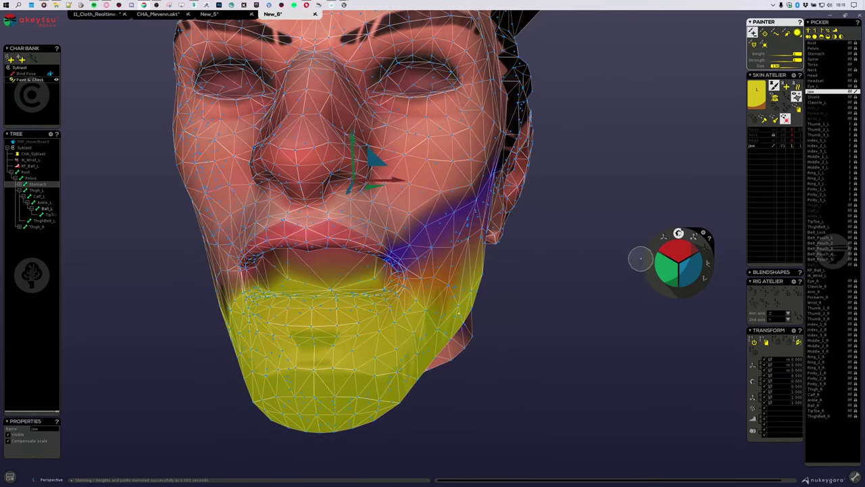
Swing the Jaw joint sideways and select Clavicle_L to view the mouth deformation without the Jaw weight colours
{"action": "key", "text": "e"}
{"action": "left_click_drag", "start_coordinate": [698, 266], "coordinate": [694, 256]}
{"action": "middle_click_drag", "start_coordinate": [532, 307], "coordinate": [556, 304]}
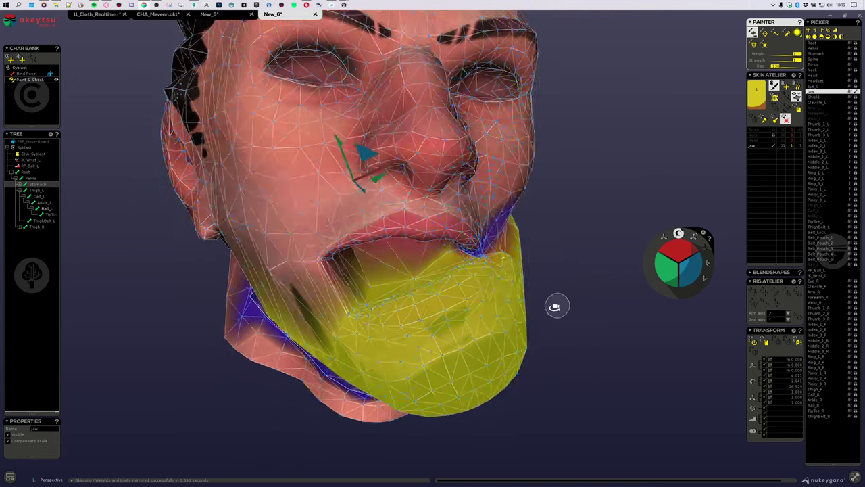
{"action": "key", "text": "e"}
{"action": "left_click", "coordinate": [830, 103]}
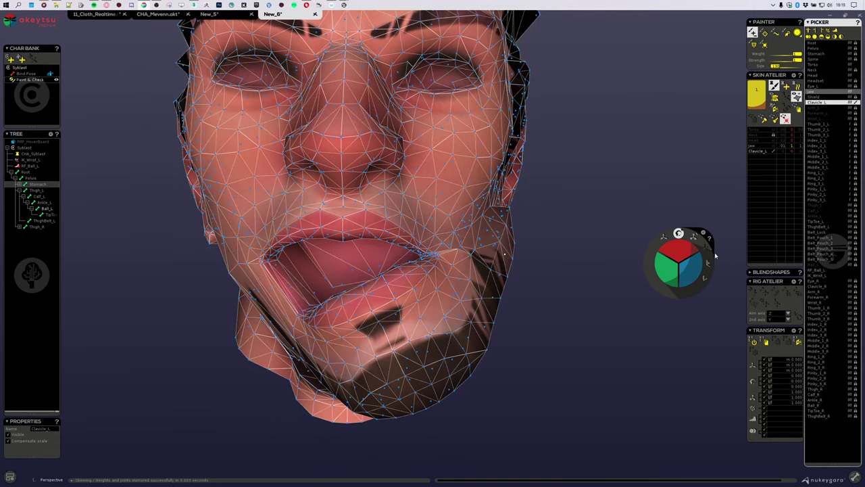
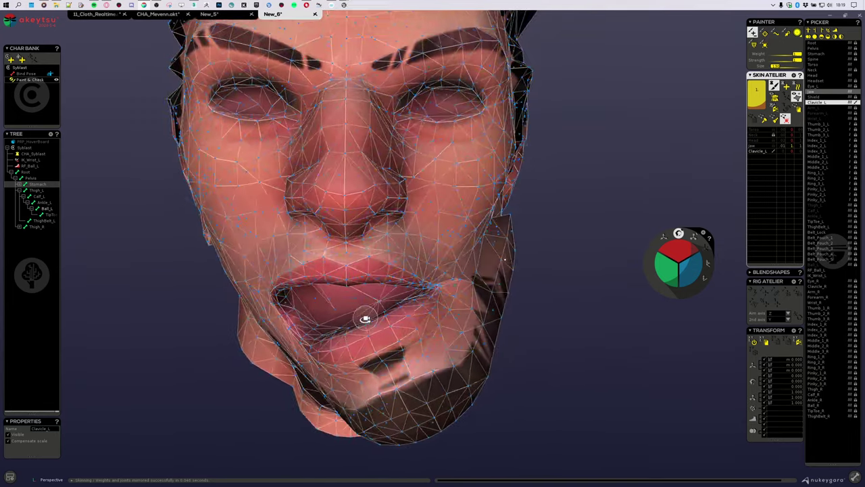
Mirror the skin weights to the right side of the face and swing the reselected Jaw joint sideways to test both cheeks
{"action": "mouse_move", "coordinate": [365, 319]}
{"action": "middle_mouse_down"}
{"action": "mouse_move", "coordinate": [356, 319]}
{"action": "mouse_move", "coordinate": [361, 311]}
{"action": "middle_mouse_up"}
{"action": "left_click", "coordinate": [368, 318]}
{"action": "middle_click_drag", "start_coordinate": [536, 340], "coordinate": [685, 247]}
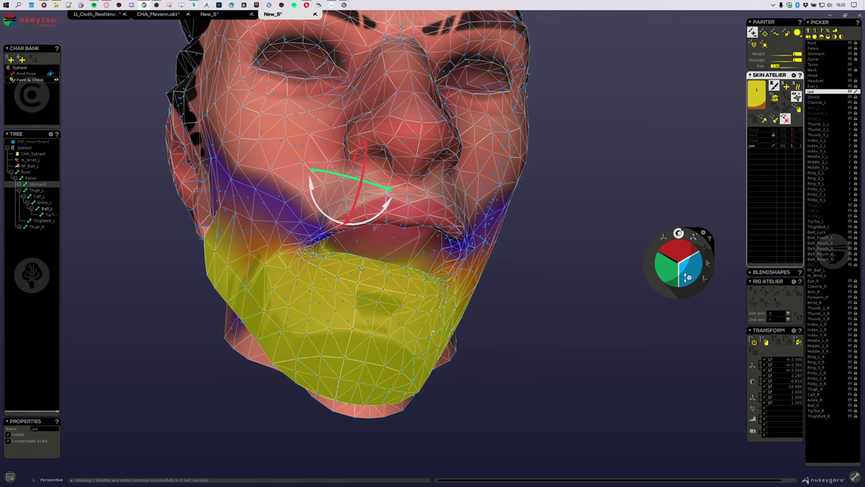
{"action": "left_click_drag", "start_coordinate": [688, 283], "coordinate": [686, 279]}
Select the Head joint, lower the brush strength, and paint Head weight onto the cheek just behind the right mouth corner
{"action": "left_click_drag", "start_coordinate": [352, 311], "coordinate": [361, 307], "text": "alt"}
{"action": "scroll", "coordinate": [369, 290], "scroll_direction": "up", "scroll_amount": 5}
{"action": "right_click", "coordinate": [399, 230]}
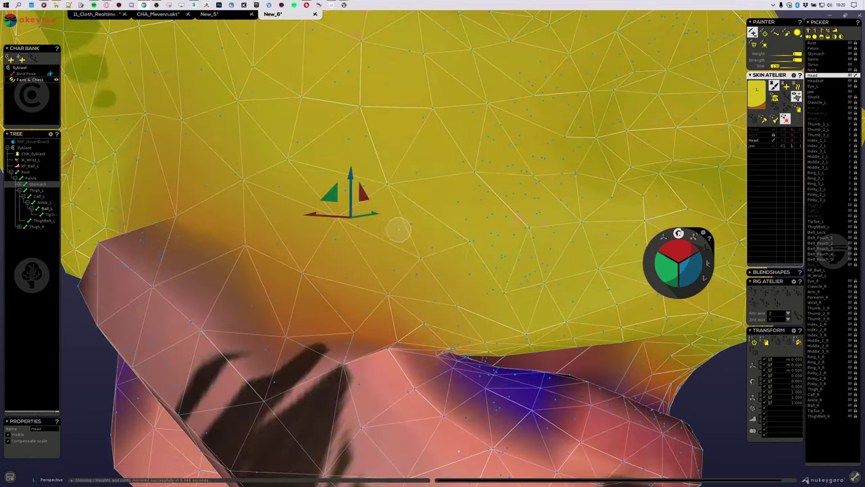
{"action": "left_click_drag", "start_coordinate": [359, 371], "coordinate": [398, 313], "text": "alt"}
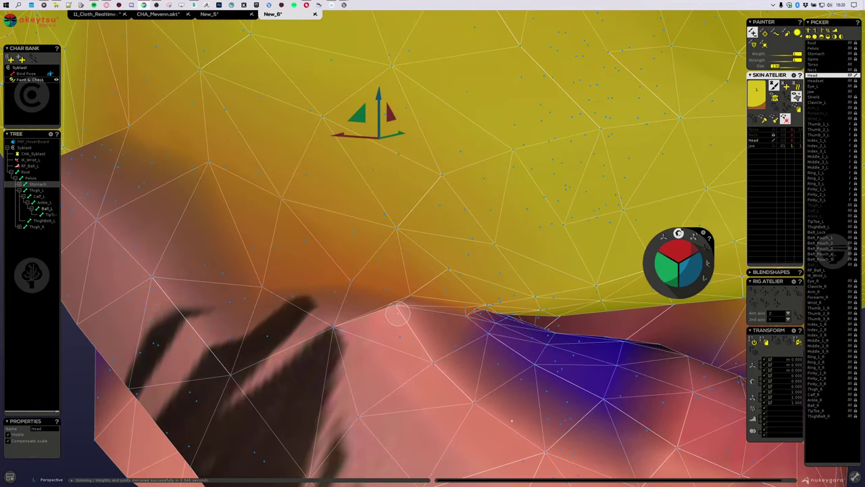
{"action": "left_click_drag", "start_coordinate": [791, 63], "coordinate": [781, 62]}
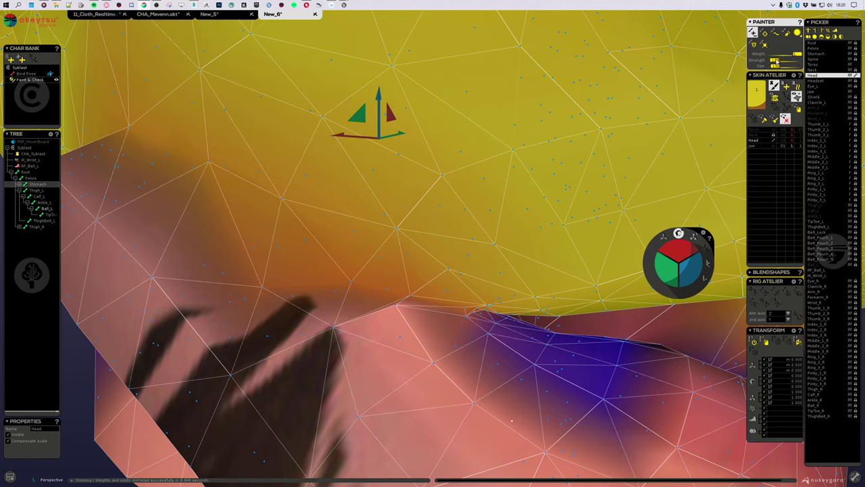
{"action": "left_click_drag", "start_coordinate": [405, 301], "coordinate": [392, 308]}
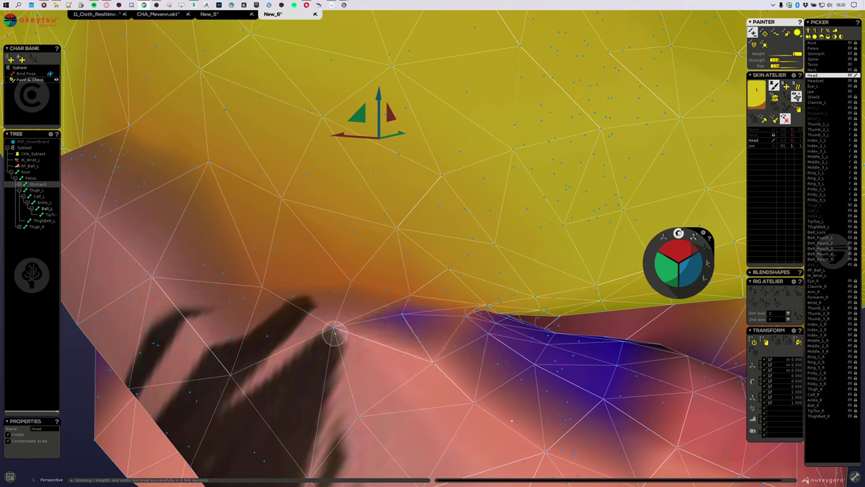
{"action": "mouse_move", "coordinate": [334, 333]}
{"action": "left_mouse_down"}
{"action": "mouse_move", "coordinate": [390, 331]}
{"action": "mouse_move", "coordinate": [338, 353]}
{"action": "mouse_move", "coordinate": [403, 353]}
{"action": "mouse_move", "coordinate": [411, 330]}
{"action": "left_mouse_up"}
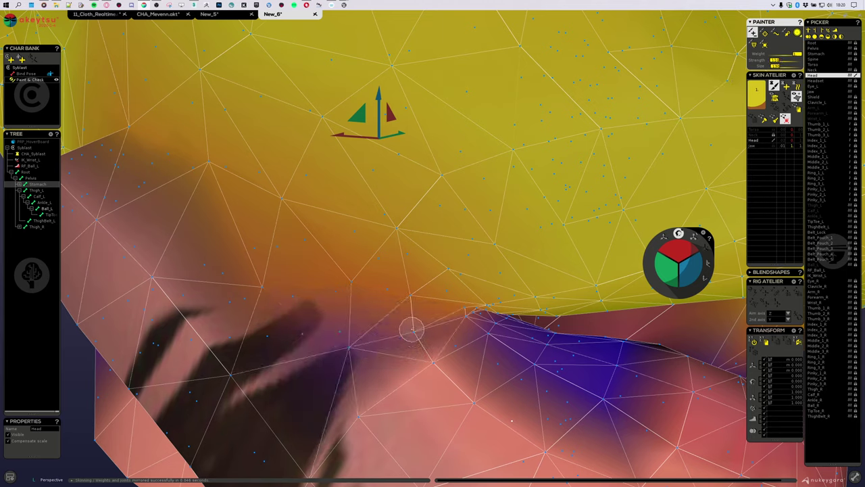
Spread Head weight over the lower right cheek, from below the mouth corner toward the beard and chin
{"action": "middle_click_drag", "start_coordinate": [359, 356], "coordinate": [460, 302]}
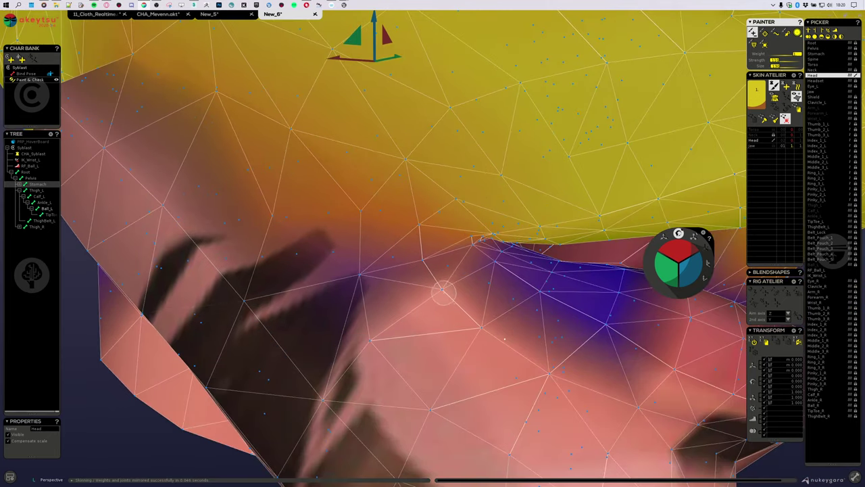
{"action": "mouse_move", "coordinate": [443, 292]}
{"action": "left_mouse_down"}
{"action": "mouse_move", "coordinate": [380, 332]}
{"action": "mouse_move", "coordinate": [448, 342]}
{"action": "mouse_move", "coordinate": [313, 278]}
{"action": "left_mouse_up"}
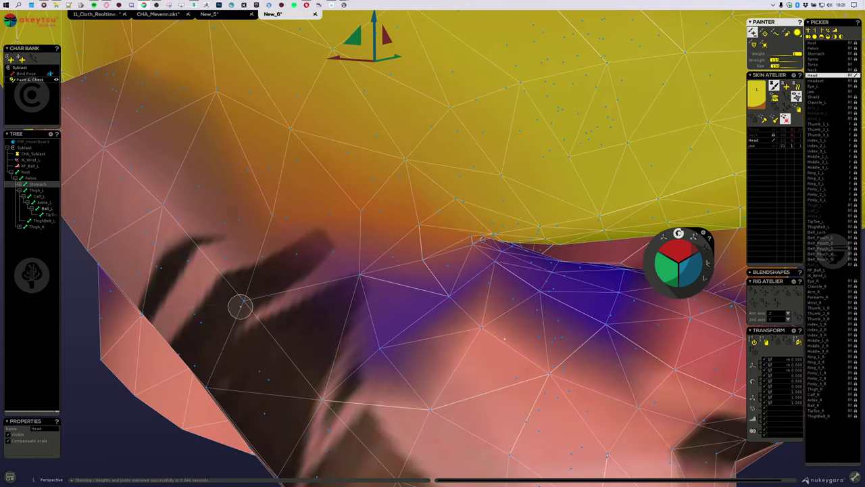
{"action": "left_click", "coordinate": [450, 298]}
{"action": "left_click_drag", "start_coordinate": [480, 324], "coordinate": [505, 346]}
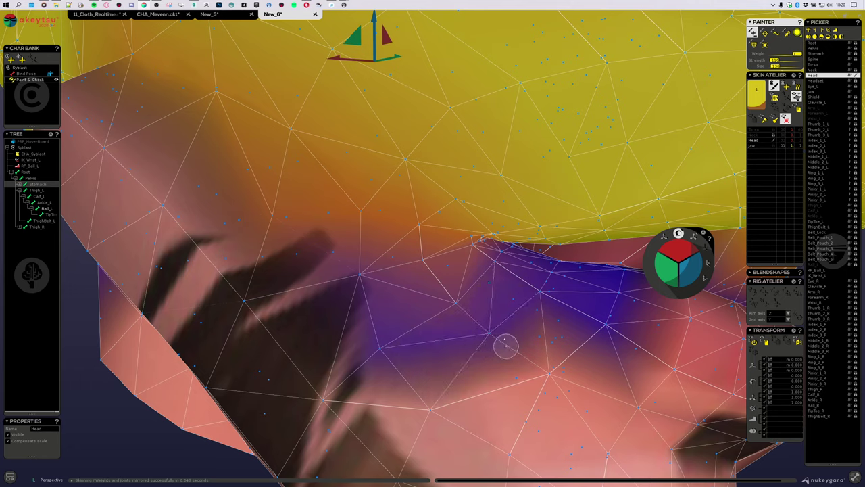
{"action": "left_click_drag", "start_coordinate": [520, 375], "coordinate": [541, 371]}
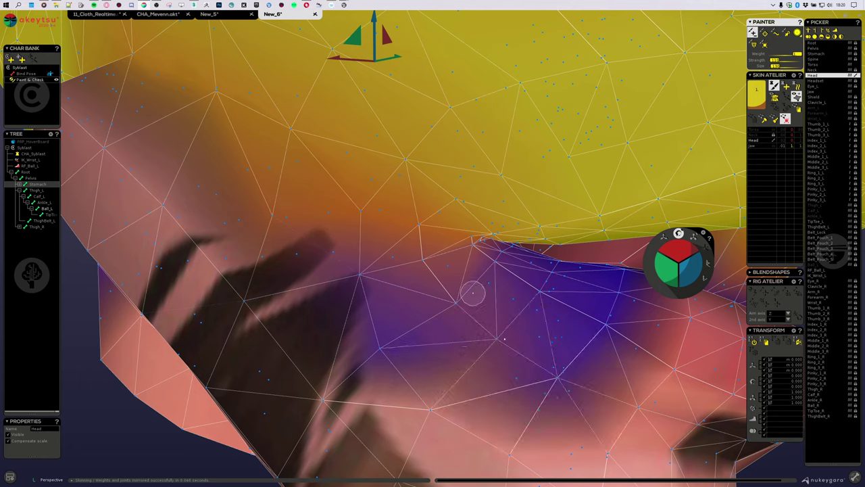
{"action": "left_click", "coordinate": [381, 353]}
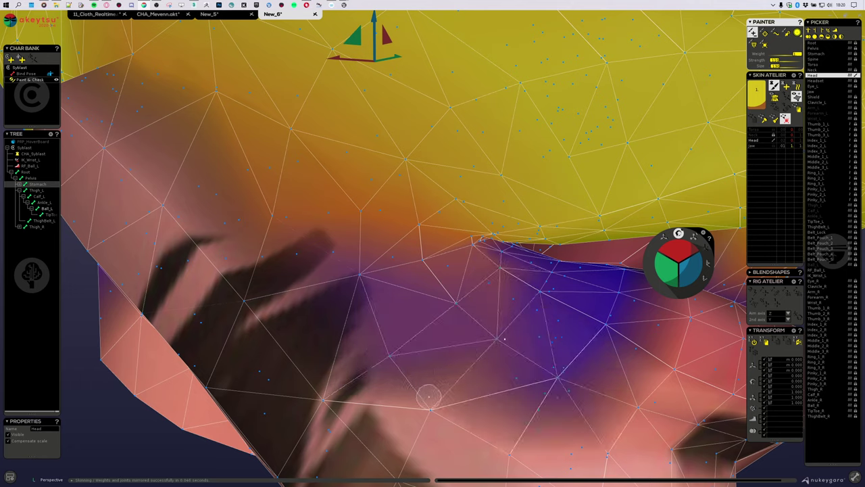
{"action": "left_click", "coordinate": [430, 402]}
{"action": "scroll", "coordinate": [491, 359], "scroll_direction": "down", "scroll_amount": 5}
{"action": "scroll", "coordinate": [411, 249], "scroll_direction": "up", "scroll_amount": 4}
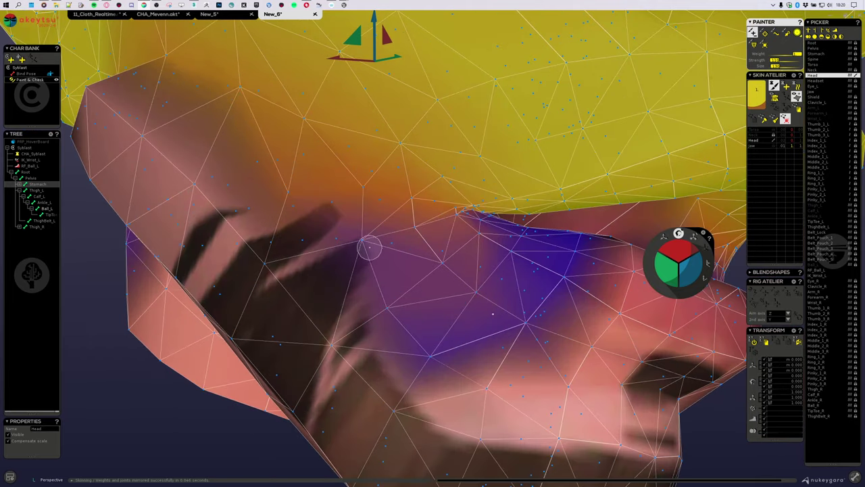
Paint a band of Head weight along the lower right cheek from below the earlobe to the beard
{"action": "mouse_move", "coordinate": [399, 270]}
{"action": "middle_mouse_down"}
{"action": "mouse_move", "coordinate": [408, 278]}
{"action": "mouse_move", "coordinate": [398, 275]}
{"action": "middle_mouse_up"}
{"action": "scroll", "coordinate": [287, 260], "scroll_direction": "down", "scroll_amount": 4}
{"action": "middle_click_drag", "start_coordinate": [290, 248], "coordinate": [301, 190]}
{"action": "scroll", "coordinate": [304, 192], "scroll_direction": "up", "scroll_amount": 5}
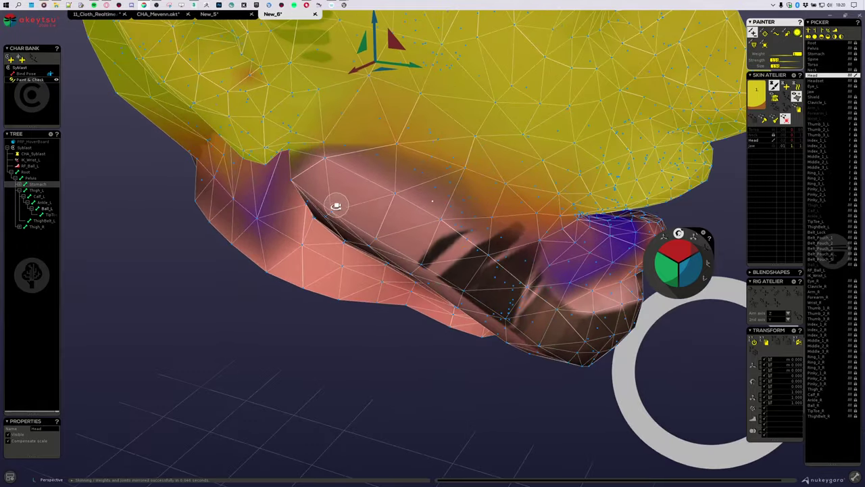
{"action": "left_click_drag", "start_coordinate": [401, 230], "coordinate": [458, 266]}
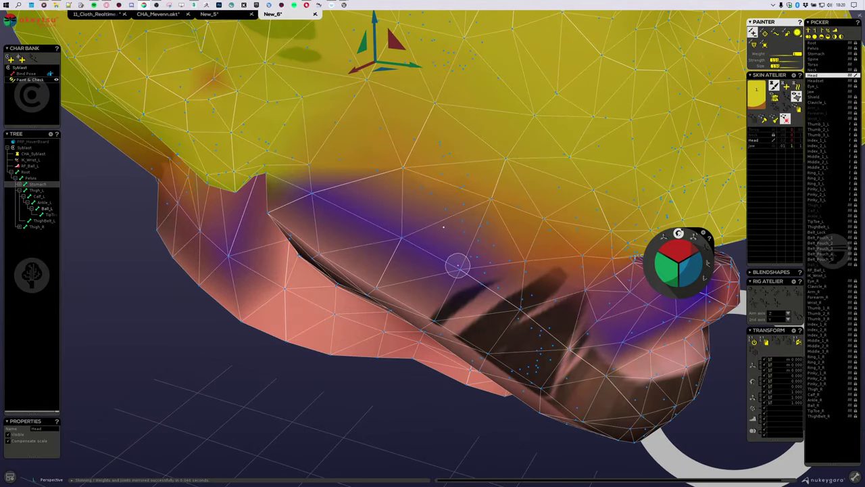
{"action": "left_click_drag", "start_coordinate": [519, 305], "coordinate": [570, 349]}
Sweep another Head weight stroke over the band from the right earlobe to the chin to soften its falloff
{"action": "mouse_move", "coordinate": [535, 299]}
{"action": "middle_mouse_down"}
{"action": "mouse_move", "coordinate": [490, 269]}
{"action": "mouse_move", "coordinate": [507, 272]}
{"action": "mouse_move", "coordinate": [236, 135]}
{"action": "mouse_move", "coordinate": [242, 101]}
{"action": "middle_mouse_up"}
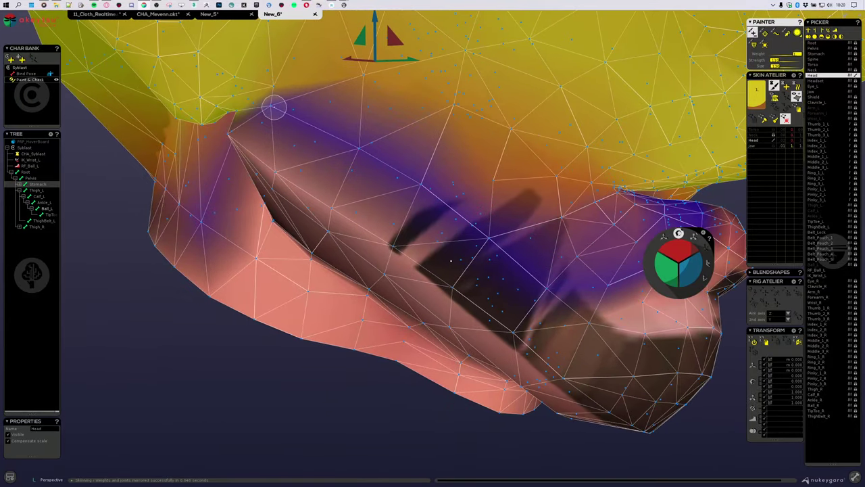
{"action": "middle_click_drag", "start_coordinate": [396, 168], "coordinate": [363, 170]}
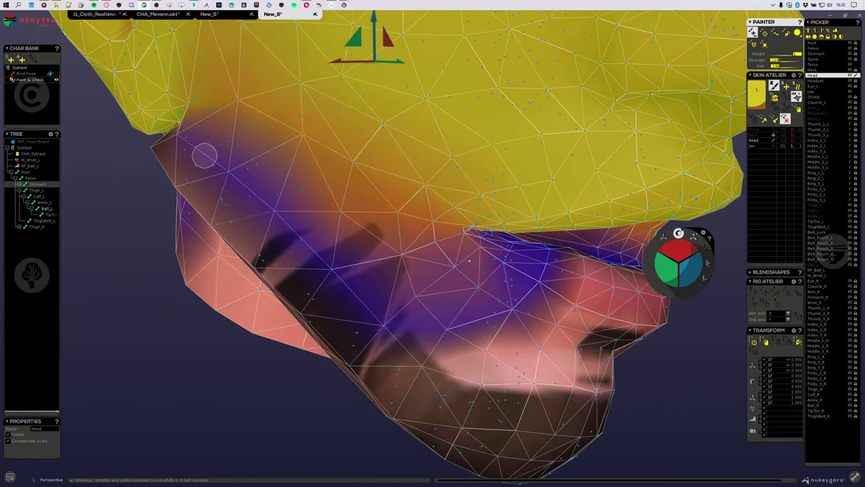
{"action": "mouse_move", "coordinate": [189, 140]}
{"action": "left_mouse_down"}
{"action": "mouse_move", "coordinate": [398, 304]}
{"action": "mouse_move", "coordinate": [415, 333]}
{"action": "left_mouse_up"}
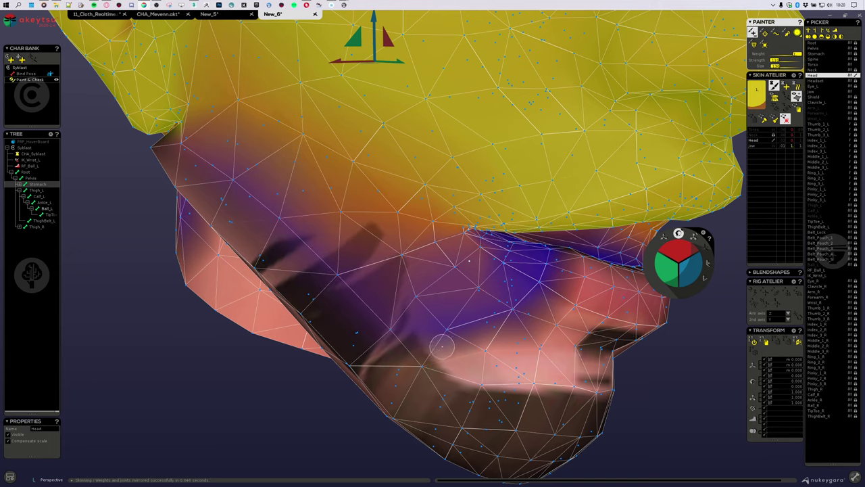
Reduce the brush strength and blend Head weight around the right jaw corner beneath the earlobe
{"action": "mouse_move", "coordinate": [446, 336]}
{"action": "middle_mouse_down"}
{"action": "mouse_move", "coordinate": [381, 290]}
{"action": "mouse_move", "coordinate": [415, 268]}
{"action": "mouse_move", "coordinate": [458, 266]}
{"action": "mouse_move", "coordinate": [496, 290]}
{"action": "mouse_move", "coordinate": [481, 295]}
{"action": "mouse_move", "coordinate": [508, 296]}
{"action": "middle_mouse_up"}
{"action": "mouse_move", "coordinate": [321, 210]}
{"action": "middle_mouse_down"}
{"action": "mouse_move", "coordinate": [469, 234]}
{"action": "mouse_move", "coordinate": [331, 250]}
{"action": "middle_mouse_up"}
{"action": "mouse_move", "coordinate": [426, 269]}
{"action": "middle_mouse_down"}
{"action": "mouse_move", "coordinate": [474, 305]}
{"action": "mouse_move", "coordinate": [453, 303]}
{"action": "mouse_move", "coordinate": [595, 305]}
{"action": "middle_mouse_up"}
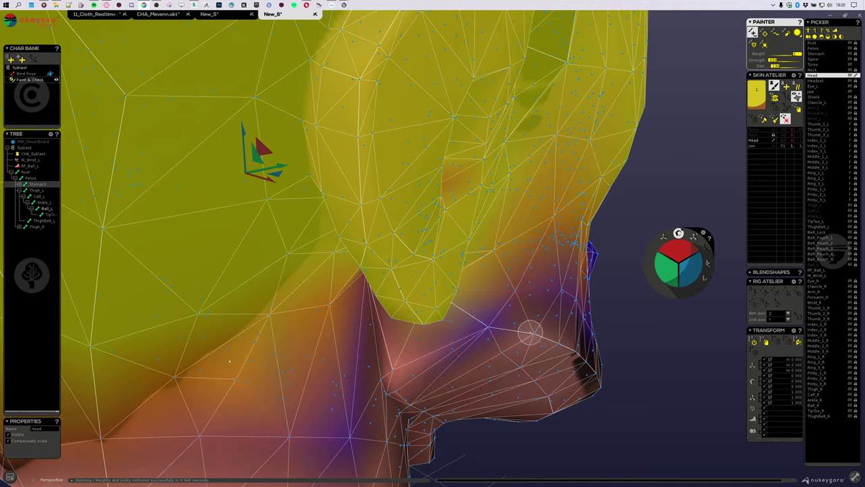
{"action": "mouse_move", "coordinate": [531, 331]}
{"action": "middle_mouse_down"}
{"action": "mouse_move", "coordinate": [553, 299]}
{"action": "mouse_move", "coordinate": [579, 296]}
{"action": "mouse_move", "coordinate": [549, 302]}
{"action": "middle_mouse_up"}
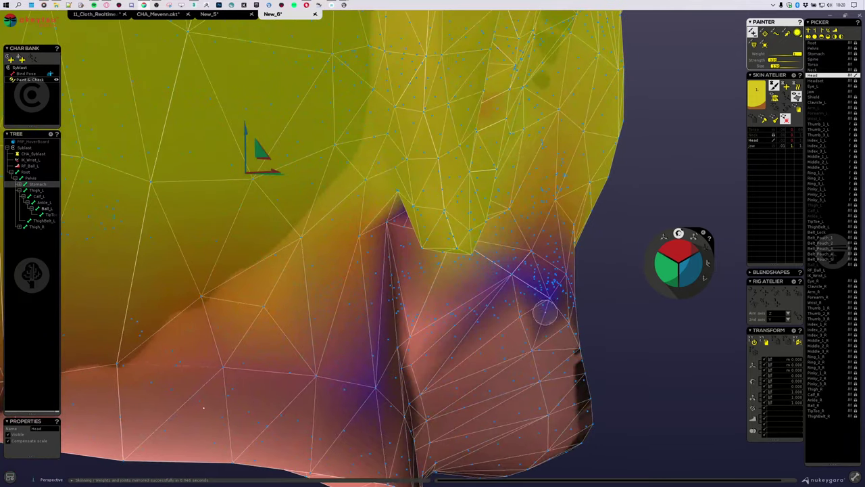
{"action": "mouse_move", "coordinate": [503, 273]}
{"action": "middle_mouse_down"}
{"action": "mouse_move", "coordinate": [412, 280]}
{"action": "mouse_move", "coordinate": [404, 306]}
{"action": "mouse_move", "coordinate": [442, 359]}
{"action": "mouse_move", "coordinate": [454, 357]}
{"action": "middle_mouse_up"}
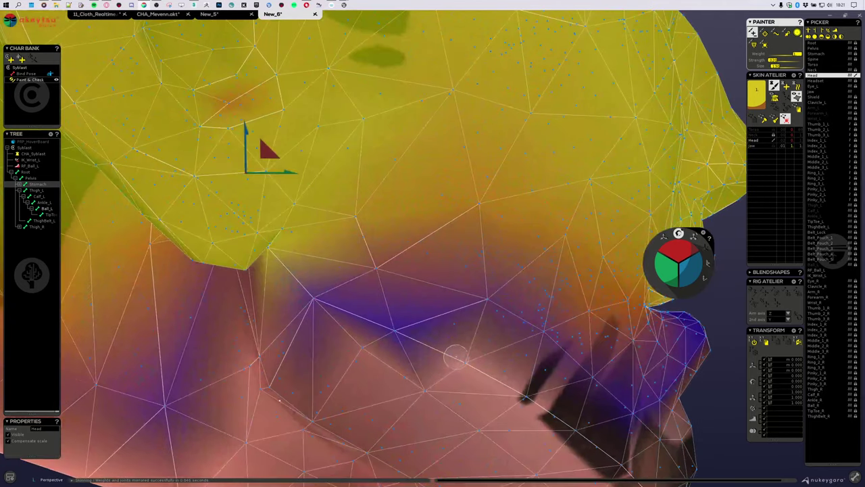
{"action": "middle_click_drag", "start_coordinate": [547, 399], "coordinate": [494, 322]}
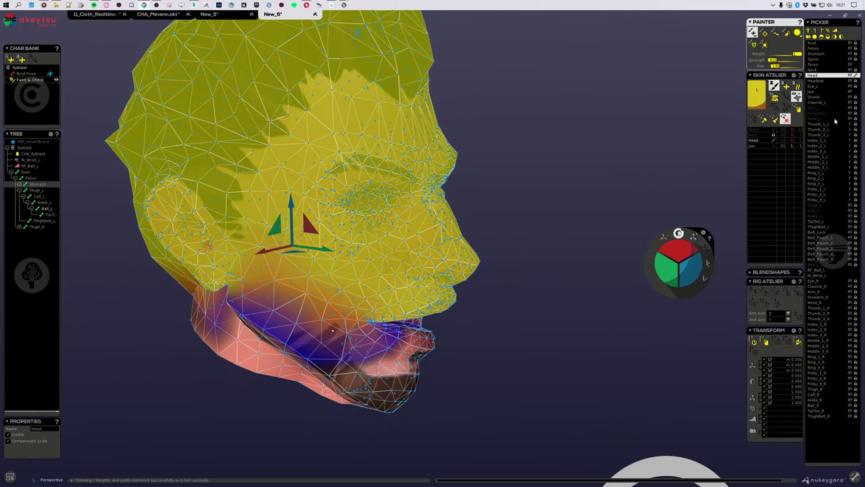
Select Eye_L to examine the textured face without Head weight colours, and reselect the Head joint
{"action": "left_click", "coordinate": [817, 87]}
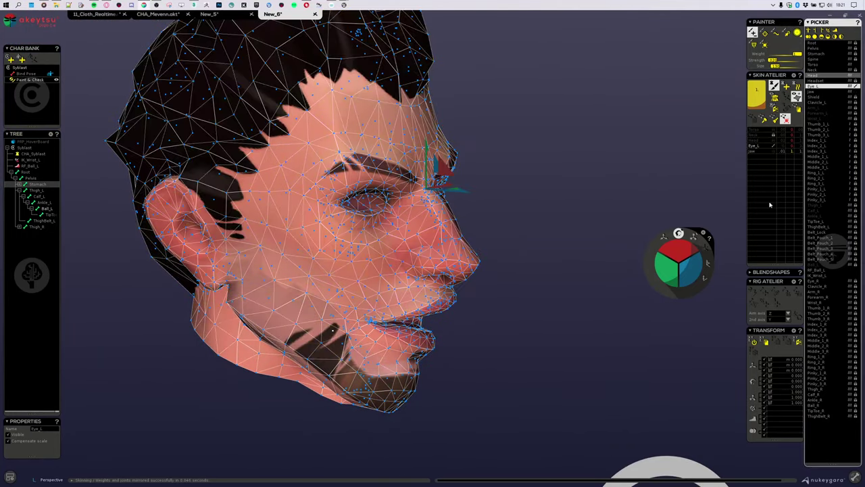
{"action": "middle_click_drag", "start_coordinate": [659, 171], "coordinate": [614, 151]}
{"action": "left_click", "coordinate": [830, 75]}
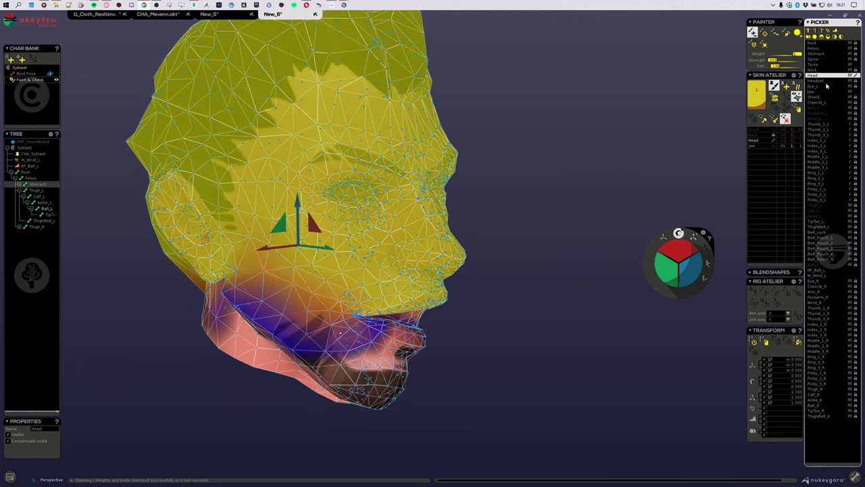
Select the Eye_R joint to examine the textured face without weight colours, and clear the vertex selection
{"action": "left_click", "coordinate": [828, 87]}
{"action": "left_click", "coordinate": [828, 76]}
{"action": "middle_click_drag", "start_coordinate": [584, 211], "coordinate": [557, 218]}
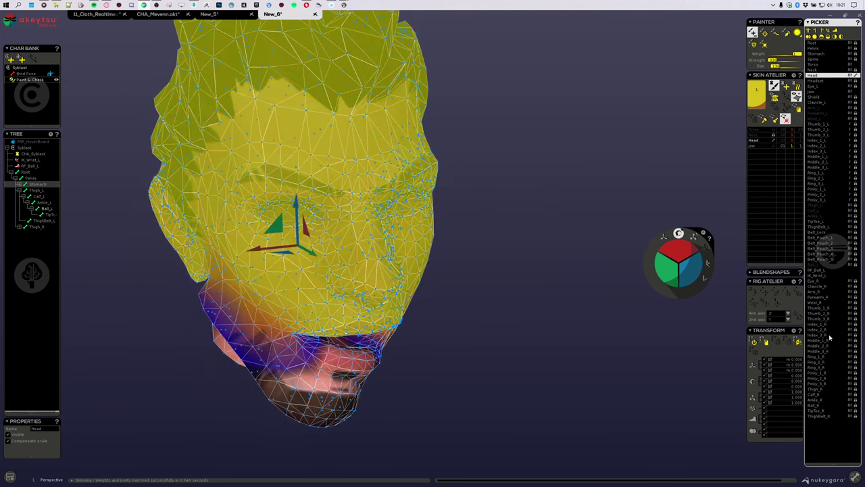
{"action": "left_click", "coordinate": [825, 282]}
{"action": "middle_click_drag", "start_coordinate": [433, 291], "coordinate": [458, 283]}
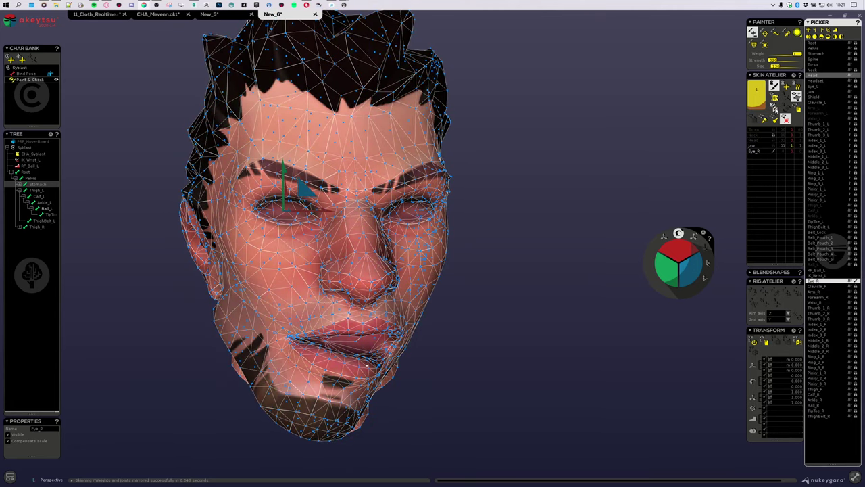
{"action": "middle_click_drag", "start_coordinate": [483, 238], "coordinate": [555, 270]}
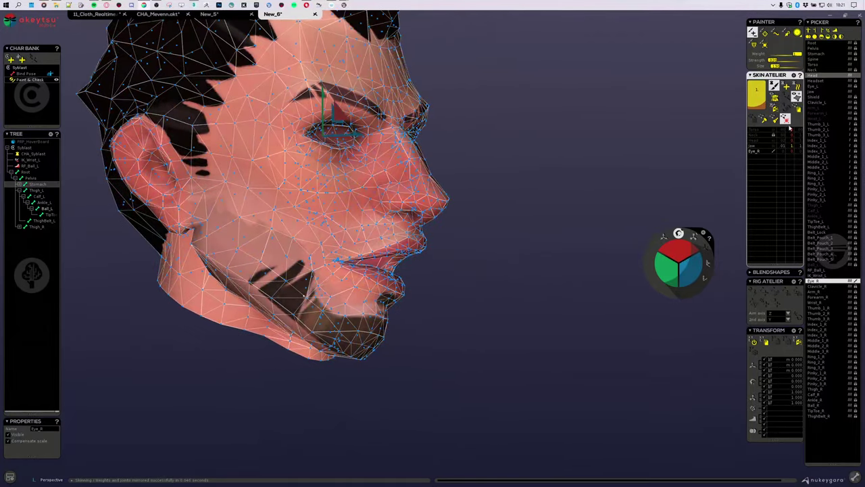
{"action": "left_click", "coordinate": [464, 386]}
{"action": "middle_click_drag", "start_coordinate": [547, 239], "coordinate": [510, 285]}
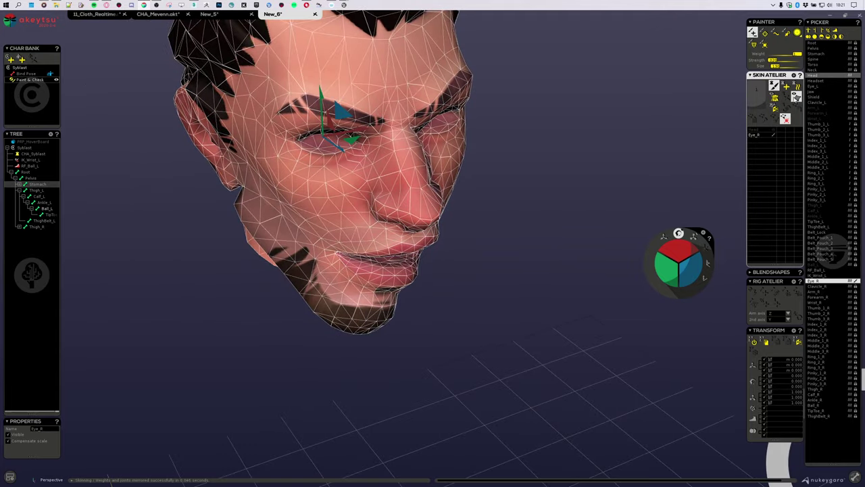
Show the rest of the character again and select all vertices of the lower teeth inside the open mouth
{"action": "left_click", "coordinate": [797, 98]}
{"action": "middle_click_drag", "start_coordinate": [533, 236], "coordinate": [417, 269]}
{"action": "scroll", "coordinate": [351, 216], "scroll_direction": "up", "scroll_amount": 3}
{"action": "middle_click_drag", "start_coordinate": [478, 367], "coordinate": [450, 295]}
{"action": "scroll", "coordinate": [414, 360], "scroll_direction": "up", "scroll_amount": 2}
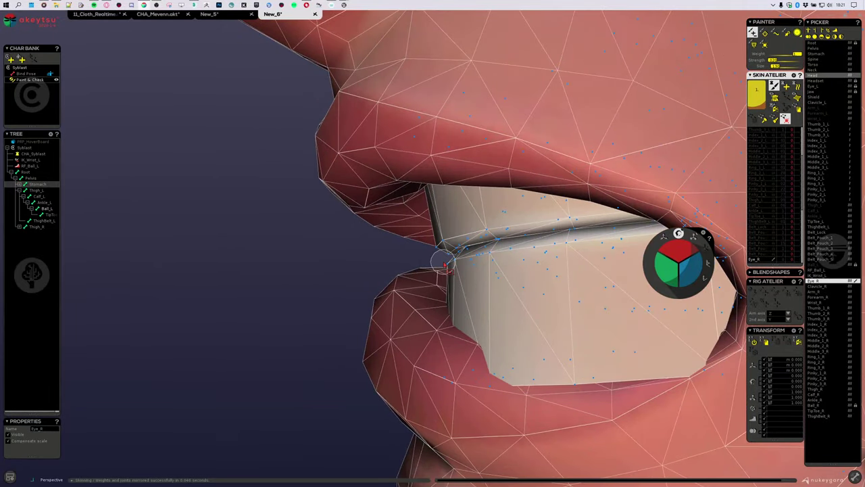
{"action": "left_click", "coordinate": [449, 266]}
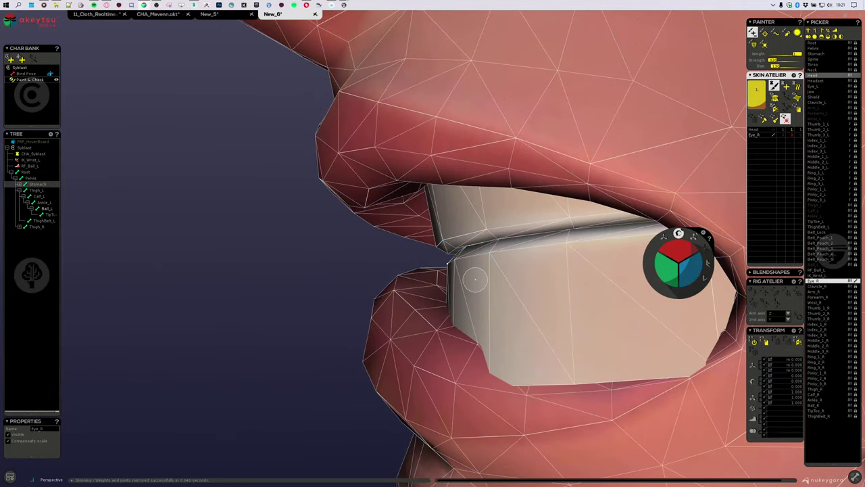
{"action": "middle_click_drag", "start_coordinate": [474, 279], "coordinate": [717, 150]}
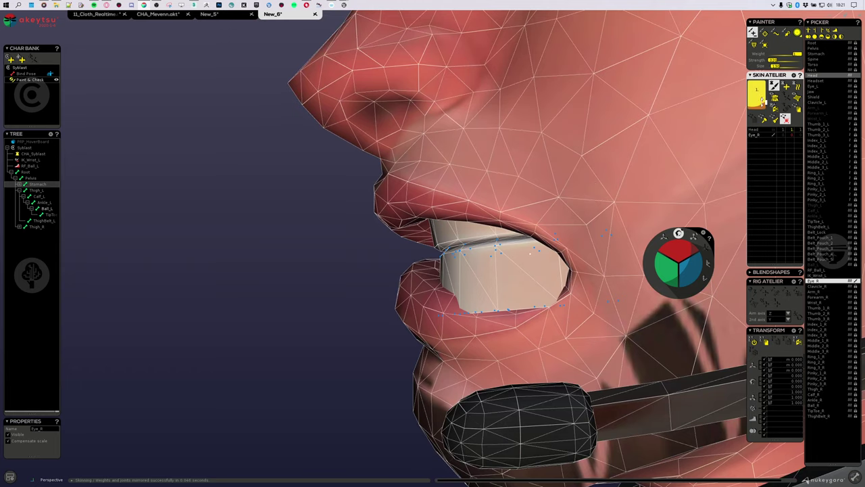
Assign the selected lower teeth a full weight of 1 to the Jaw joint
{"action": "left_click", "coordinate": [761, 99]}
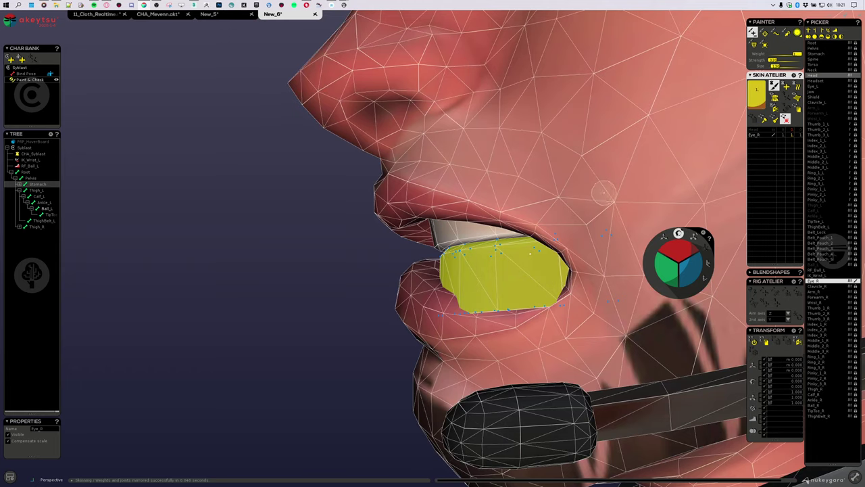
{"action": "left_click", "coordinate": [448, 312]}
{"action": "left_click", "coordinate": [761, 94]}
{"action": "scroll", "coordinate": [450, 308], "scroll_direction": "up", "scroll_amount": 3}
{"action": "middle_click_drag", "start_coordinate": [450, 308], "coordinate": [536, 263]}
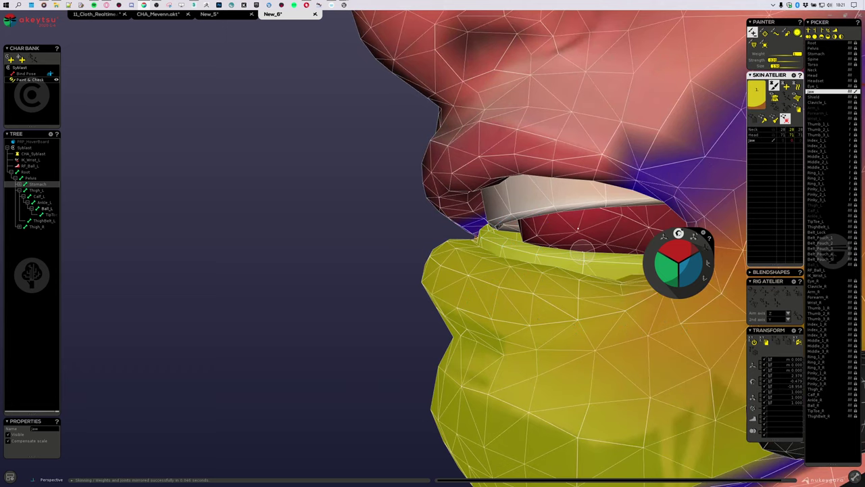
Select the whole tongue mesh and assign it full Jaw weight
{"action": "middle_click_drag", "start_coordinate": [575, 233], "coordinate": [516, 253]}
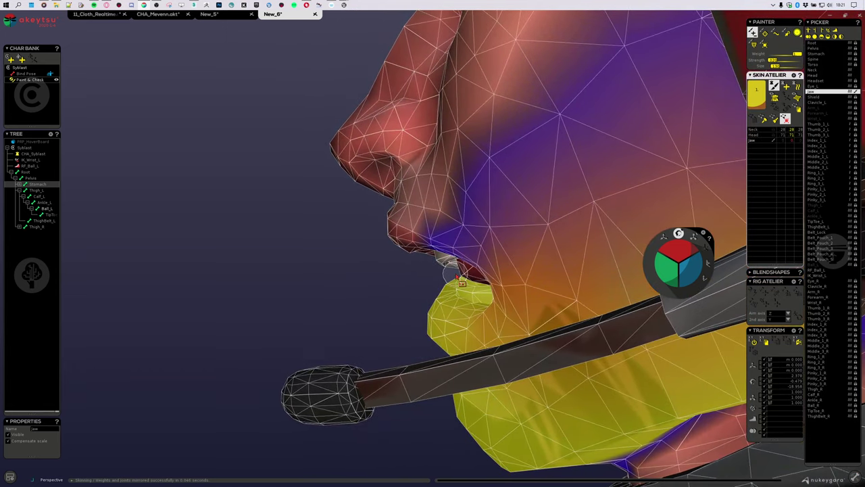
{"action": "middle_click_drag", "start_coordinate": [467, 292], "coordinate": [422, 300]}
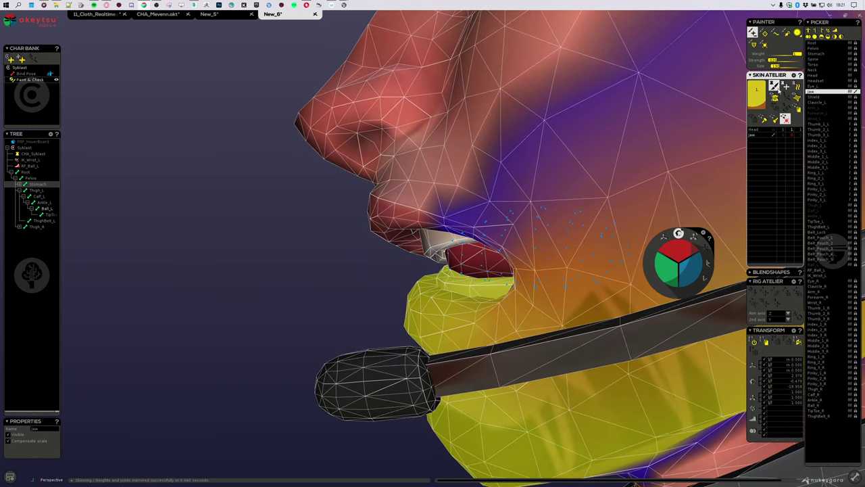
{"action": "left_click", "coordinate": [759, 97]}
{"action": "scroll", "coordinate": [585, 155], "scroll_direction": "down", "scroll_amount": 5}
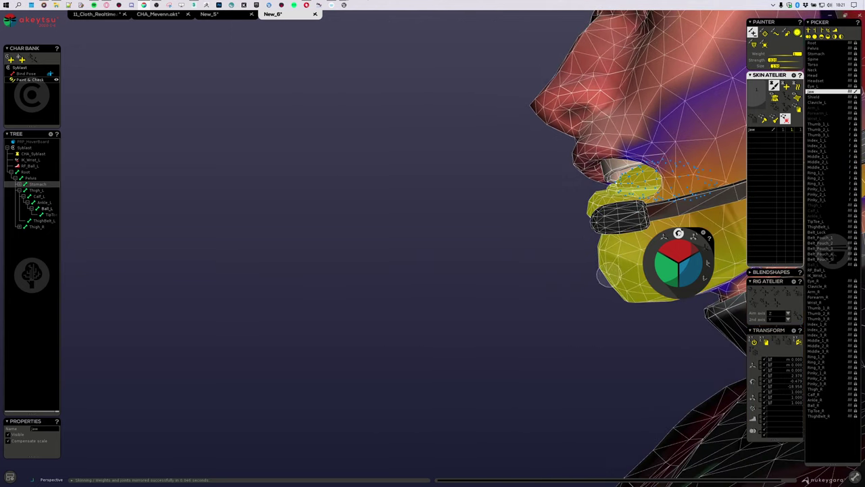
Select the head skin and hide it to expose the eyeballs, teeth and tongue
{"action": "middle_click_drag", "start_coordinate": [488, 264], "coordinate": [414, 251]}
{"action": "scroll", "coordinate": [404, 275], "scroll_direction": "up", "scroll_amount": 5}
{"action": "middle_click_drag", "start_coordinate": [335, 226], "coordinate": [284, 205]}
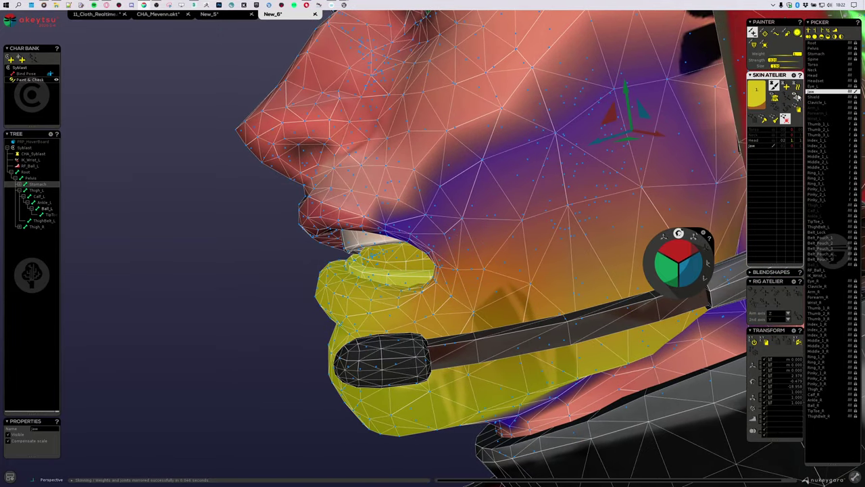
{"action": "left_click", "coordinate": [796, 97]}
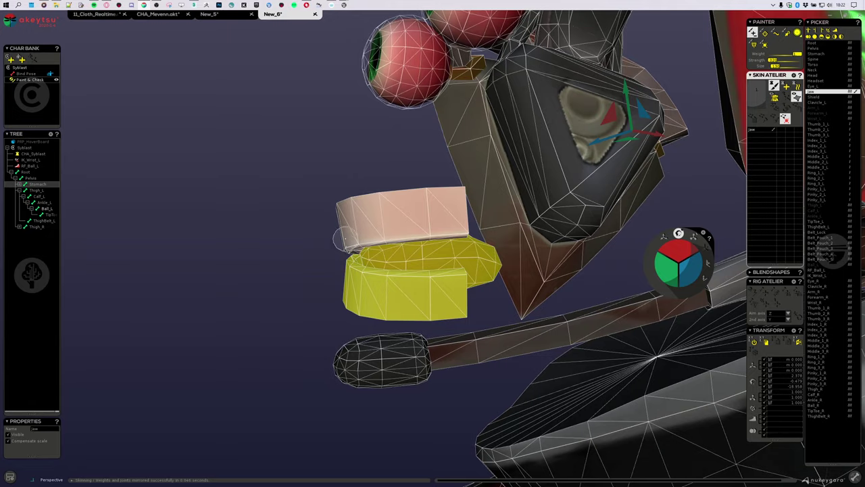
{"action": "middle_click_drag", "start_coordinate": [338, 238], "coordinate": [325, 282]}
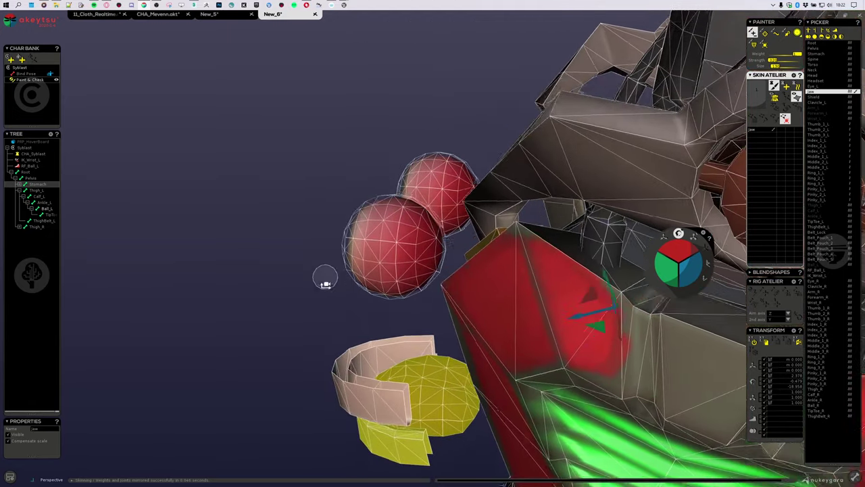
{"action": "left_click_drag", "start_coordinate": [326, 283], "coordinate": [290, 343], "text": "alt"}
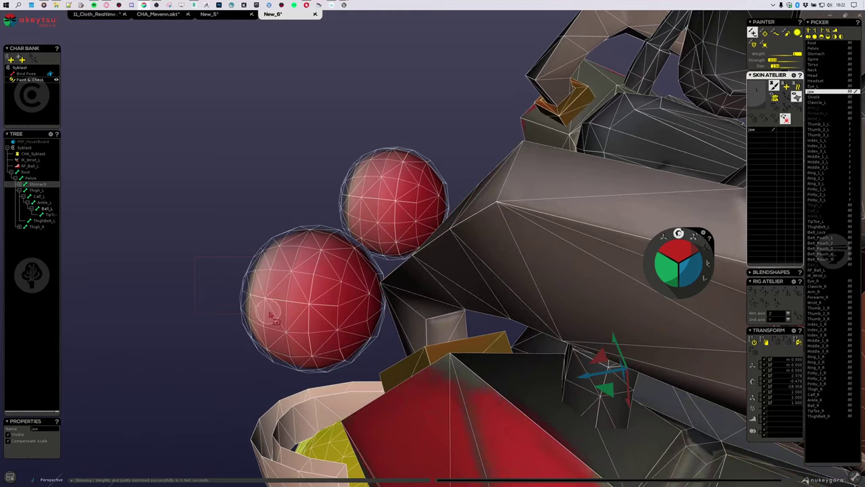
Select the whole left eyeball and assign it full weight to the Eye_L joint
{"action": "left_click_drag", "start_coordinate": [269, 313], "coordinate": [273, 313]}
{"action": "middle_click_drag", "start_coordinate": [248, 299], "coordinate": [222, 293]}
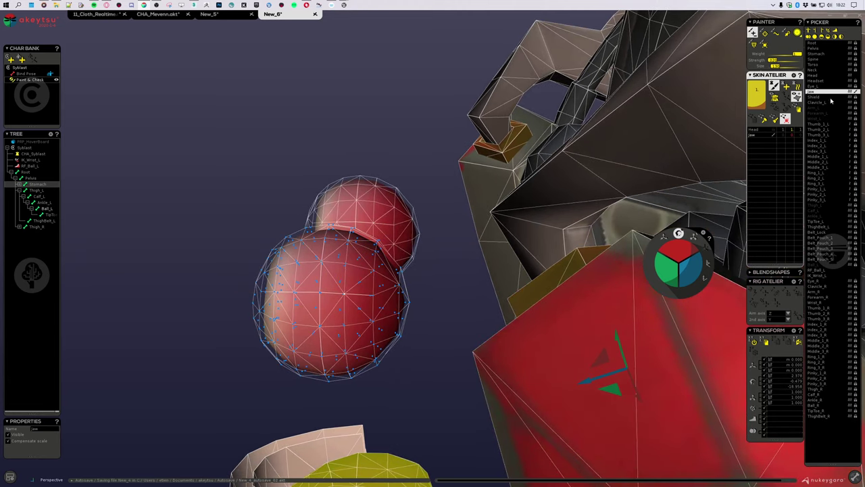
{"action": "left_click", "coordinate": [823, 86]}
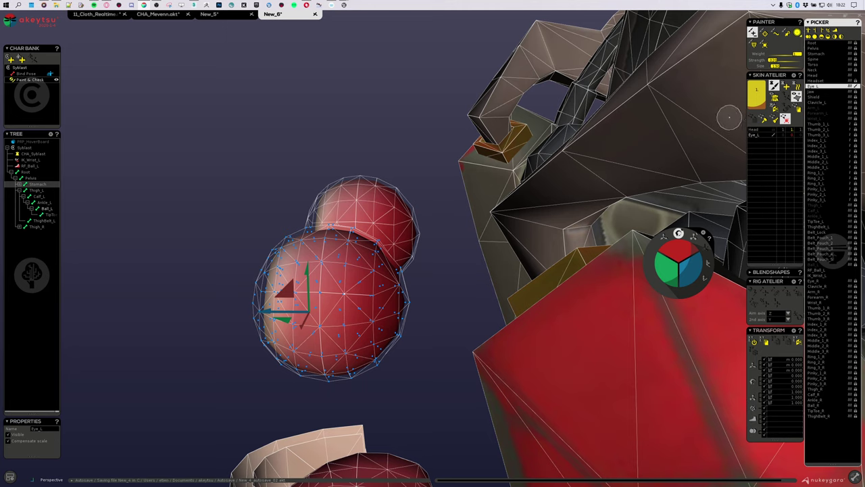
{"action": "left_click", "coordinate": [756, 93]}
Mirror the Eye_L weights onto the right eyeball, and select the eye joints to check both eyeballs' weights
{"action": "middle_click_drag", "start_coordinate": [437, 242], "coordinate": [429, 261]}
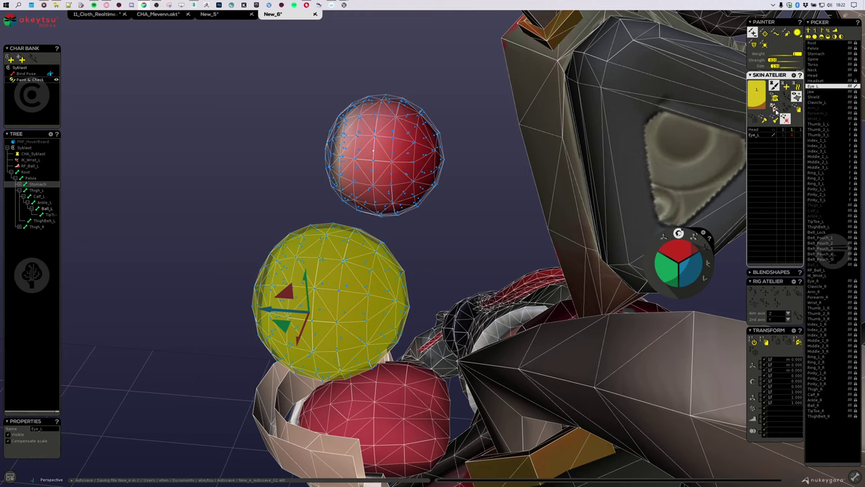
{"action": "left_click", "coordinate": [775, 107]}
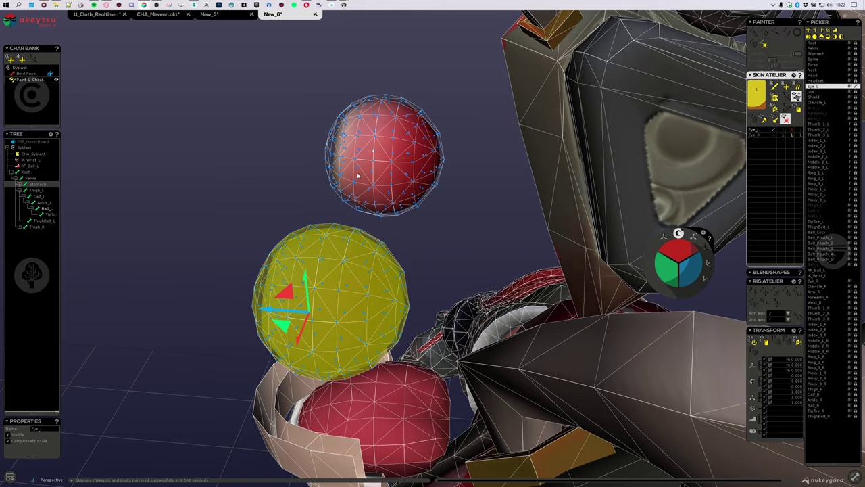
{"action": "left_click", "coordinate": [357, 169]}
{"action": "left_click", "coordinate": [311, 282]}
{"action": "left_click", "coordinate": [344, 168]}
{"action": "left_click_drag", "start_coordinate": [304, 194], "coordinate": [410, 196], "text": "alt"}
{"action": "middle_click_drag", "start_coordinate": [410, 195], "coordinate": [491, 277]}
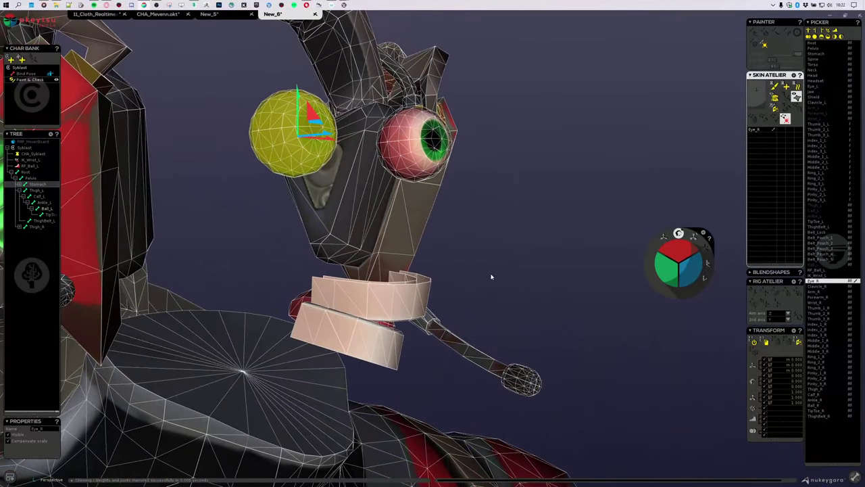
Select the Jaw joint and rotate it to test the lower teeth and tongue, checking them in wireframe
{"action": "middle_click_drag", "start_coordinate": [395, 317], "coordinate": [462, 259]}
{"action": "left_click", "coordinate": [359, 284]}
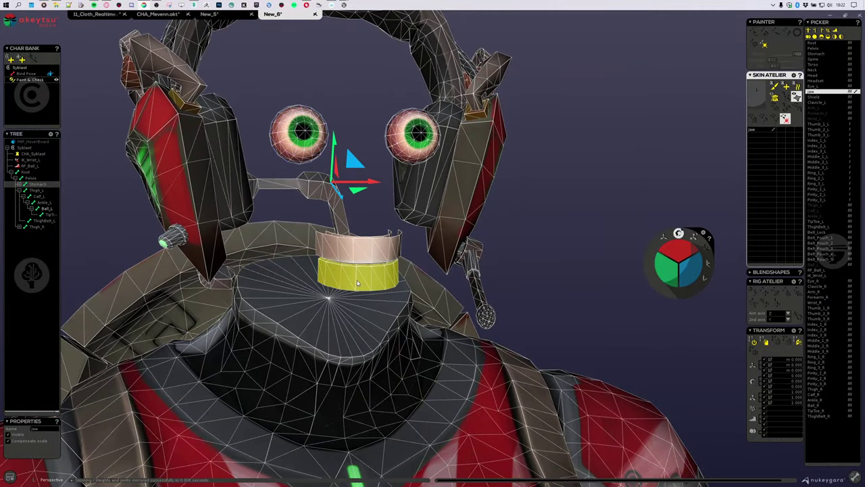
{"action": "middle_click_drag", "start_coordinate": [358, 283], "coordinate": [631, 213]}
{"action": "left_click_drag", "start_coordinate": [688, 247], "coordinate": [685, 241]}
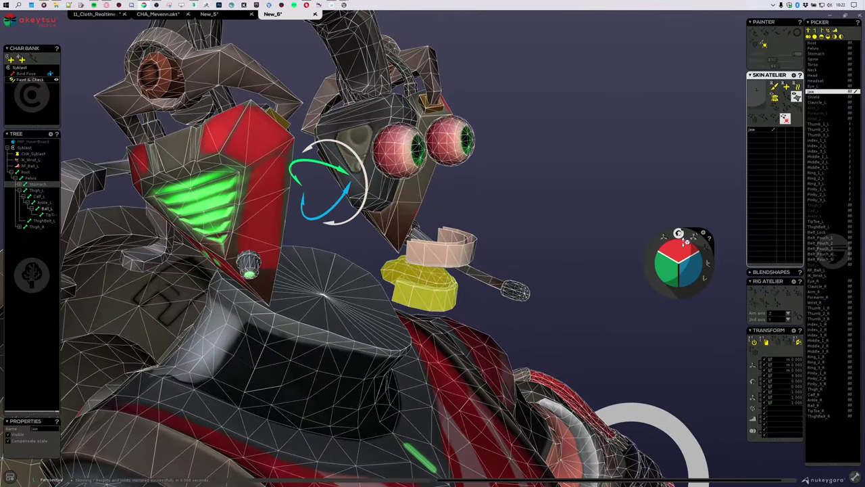
{"action": "middle_click_drag", "start_coordinate": [586, 244], "coordinate": [545, 231]}
{"action": "key", "text": "w"}
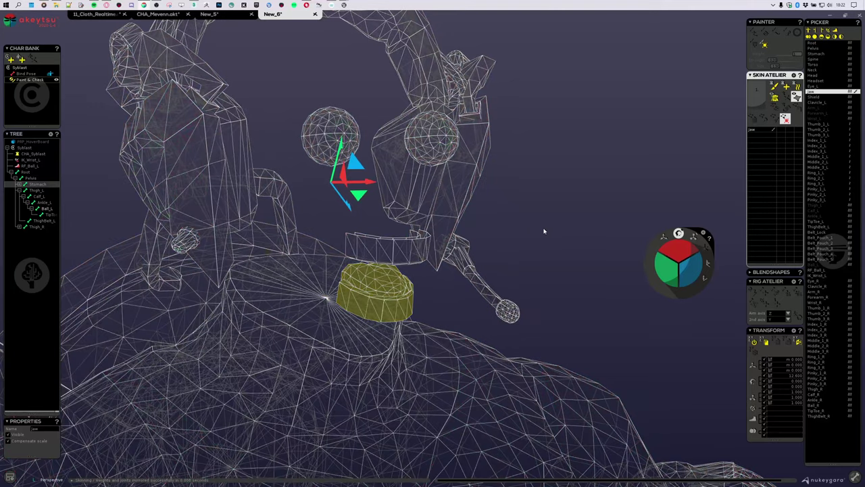
{"action": "key", "text": "w"}
Show the head skin again, rotate the Jaw to open the mouth, and clear the vertex selection
{"action": "left_click", "coordinate": [798, 98]}
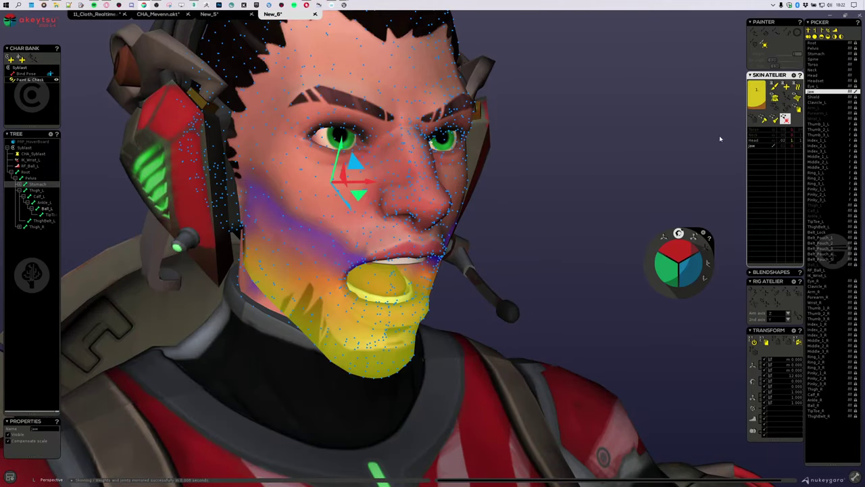
{"action": "middle_click_drag", "start_coordinate": [719, 137], "coordinate": [535, 168]}
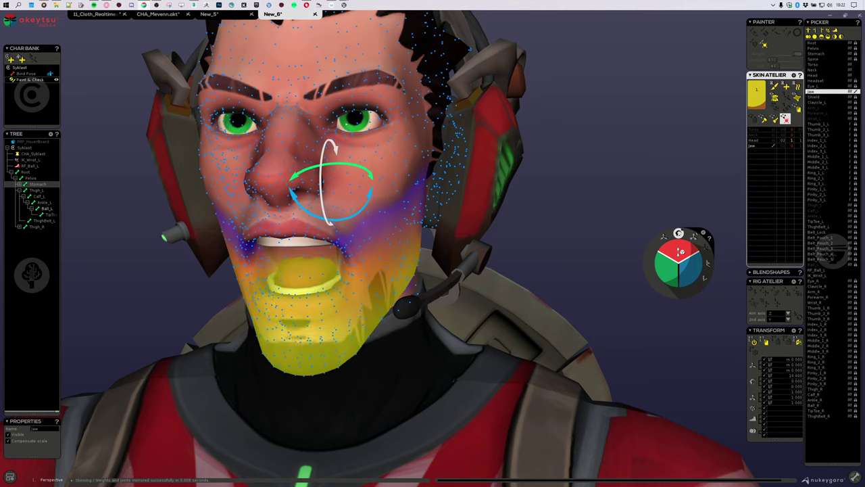
{"action": "key", "text": "w"}
{"action": "left_click", "coordinate": [567, 177]}
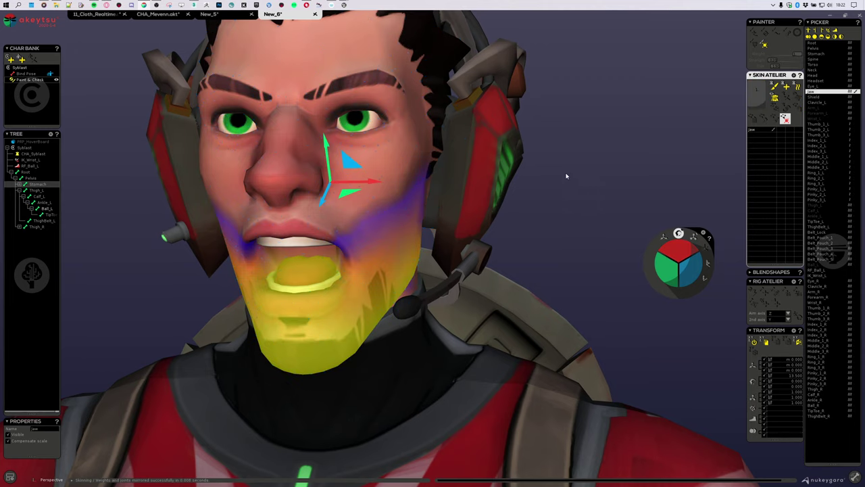
Rotate the Jaw to close the mouth and examine the lips and jawline from both sides
{"action": "scroll", "coordinate": [561, 216], "scroll_direction": "down", "scroll_amount": 5}
{"action": "left_click_drag", "start_coordinate": [555, 261], "coordinate": [577, 277], "text": "alt"}
{"action": "mouse_move", "coordinate": [578, 276]}
{"action": "middle_mouse_down", "text": "alt"}
{"action": "mouse_move", "coordinate": [580, 254]}
{"action": "mouse_move", "coordinate": [552, 324]}
{"action": "mouse_move", "coordinate": [477, 315]}
{"action": "mouse_move", "coordinate": [566, 288]}
{"action": "middle_mouse_up", "text": "alt"}
{"action": "key", "text": "e"}
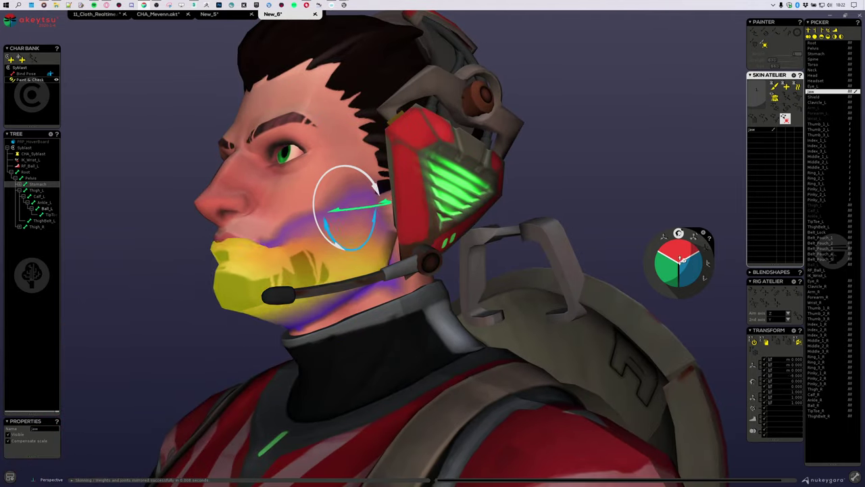
{"action": "scroll", "coordinate": [338, 284], "scroll_direction": "down", "scroll_amount": 4}
{"action": "left_click_drag", "start_coordinate": [160, 298], "coordinate": [264, 315], "text": "alt"}
{"action": "middle_click_drag", "start_coordinate": [414, 354], "coordinate": [324, 262]}
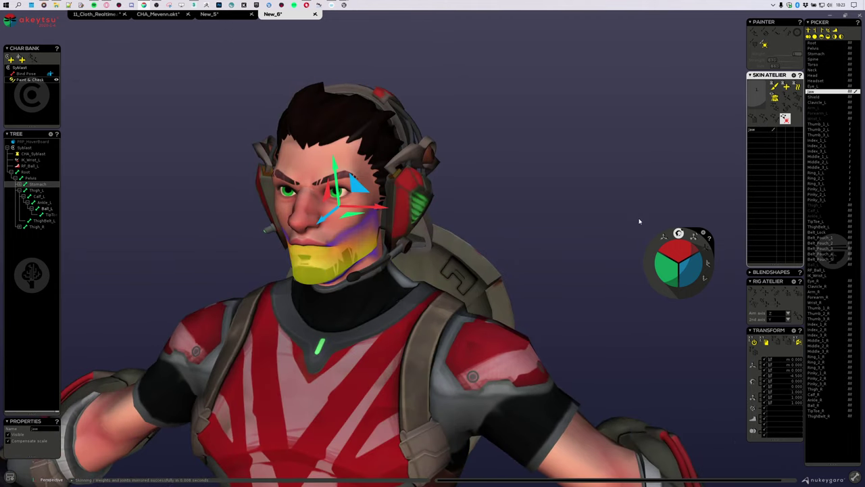
{"action": "scroll", "coordinate": [286, 281], "scroll_direction": "up", "scroll_amount": 2}
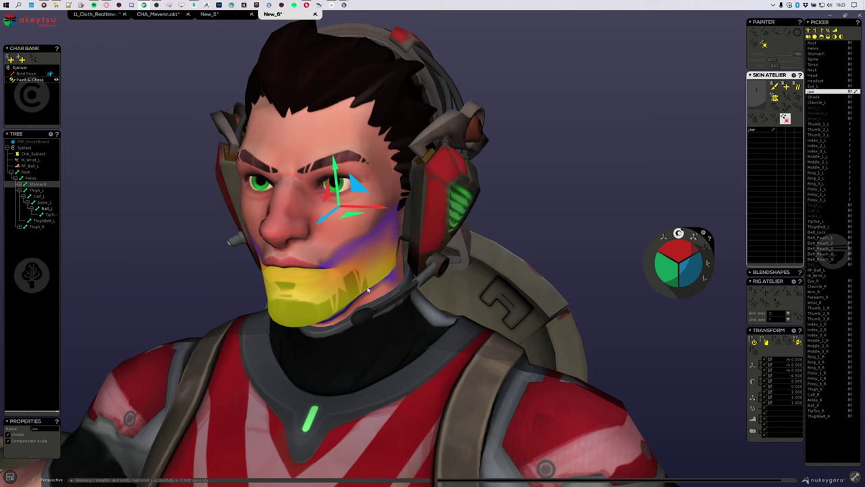
{"action": "middle_click_drag", "start_coordinate": [368, 289], "coordinate": [401, 273]}
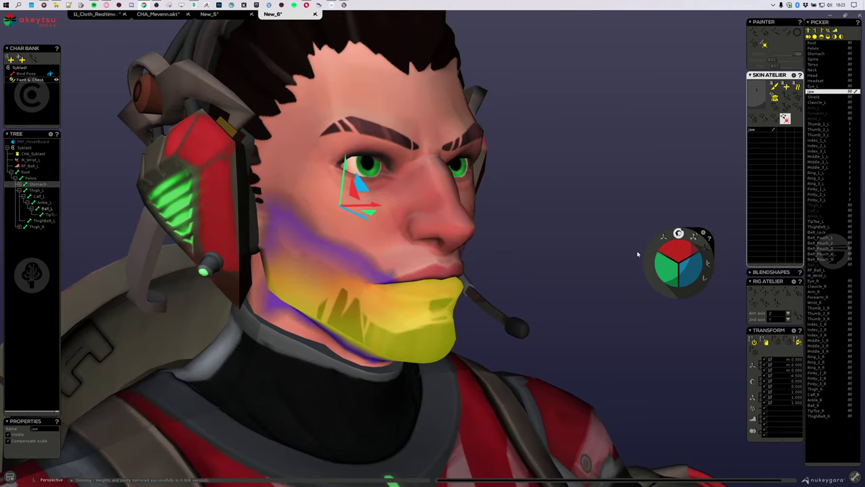
Rotate the Jaw to open the mouth wide and examine the cheeks, lips and mouth corners from several angles
{"action": "left_click_drag", "start_coordinate": [678, 251], "coordinate": [693, 229]}
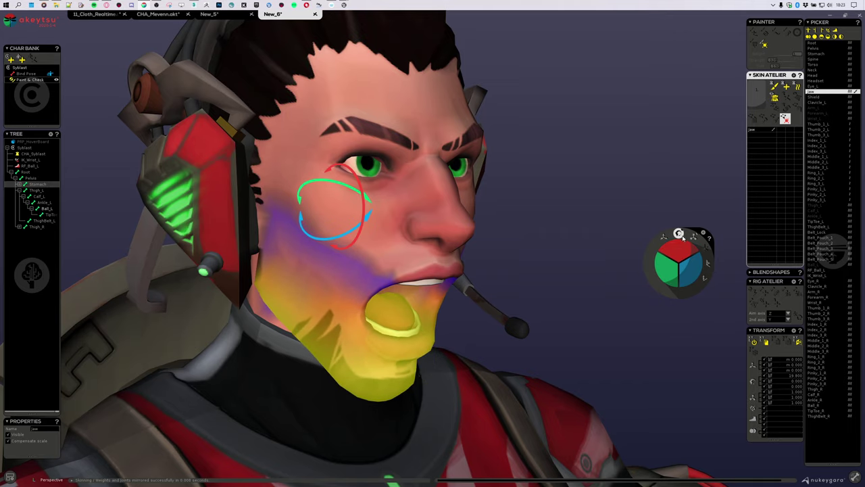
{"action": "mouse_move", "coordinate": [521, 287]}
{"action": "middle_mouse_down"}
{"action": "mouse_move", "coordinate": [430, 289]}
{"action": "mouse_move", "coordinate": [517, 276]}
{"action": "middle_mouse_up"}
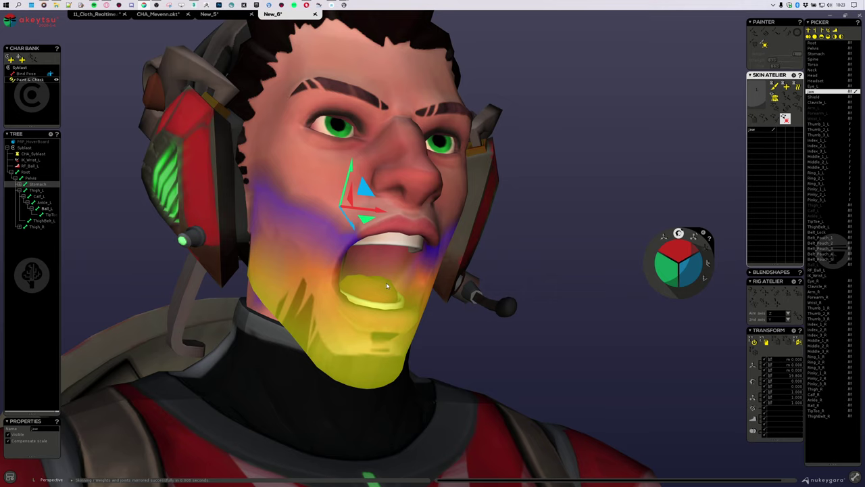
{"action": "middle_click_drag", "start_coordinate": [362, 345], "coordinate": [367, 326]}
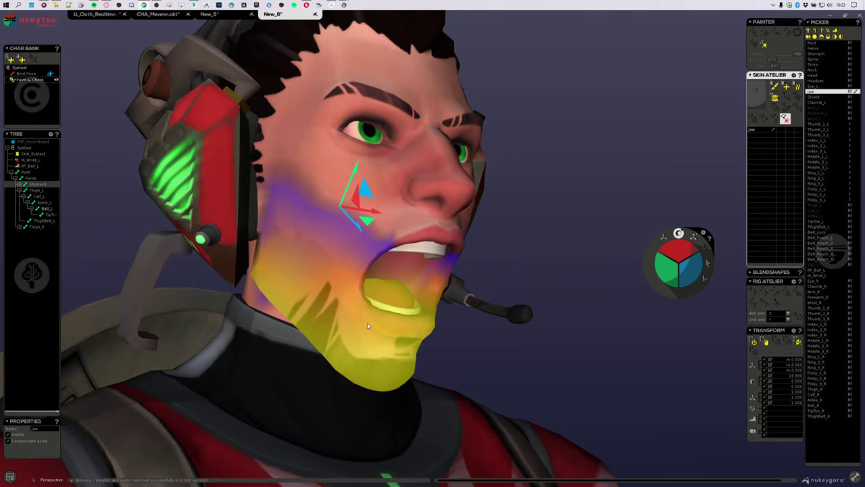
{"action": "middle_click_drag", "start_coordinate": [429, 313], "coordinate": [386, 300]}
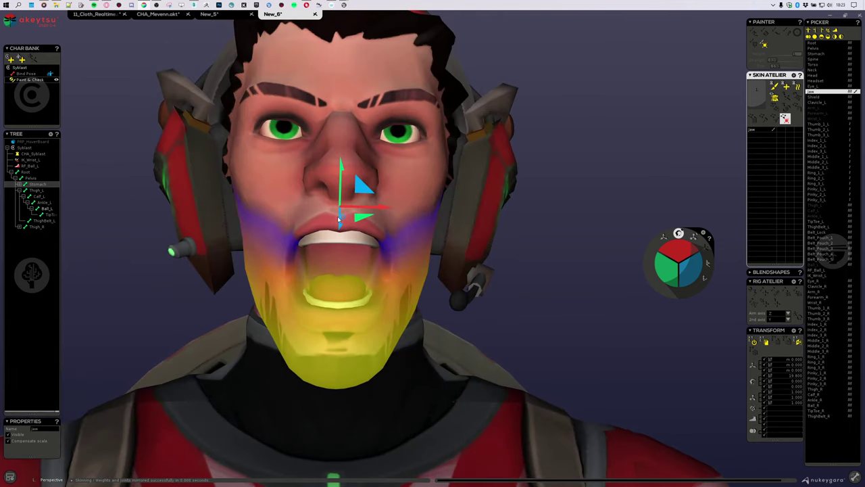
Select all vertices influenced by the Jaw joint and examine them around the open mouth and chin
{"action": "middle_click_drag", "start_coordinate": [294, 276], "coordinate": [331, 286]}
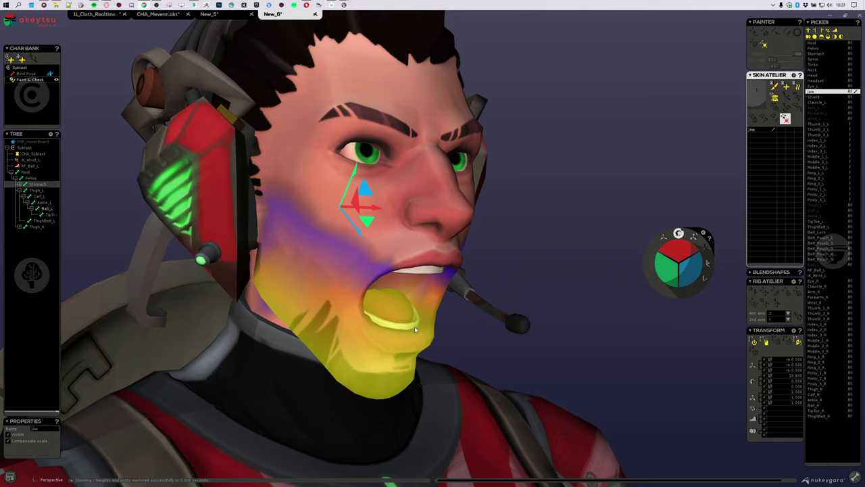
{"action": "mouse_move", "coordinate": [397, 344]}
{"action": "middle_mouse_down"}
{"action": "mouse_move", "coordinate": [460, 343]}
{"action": "mouse_move", "coordinate": [394, 333]}
{"action": "middle_mouse_up"}
{"action": "middle_click_drag", "start_coordinate": [230, 237], "coordinate": [336, 315]}
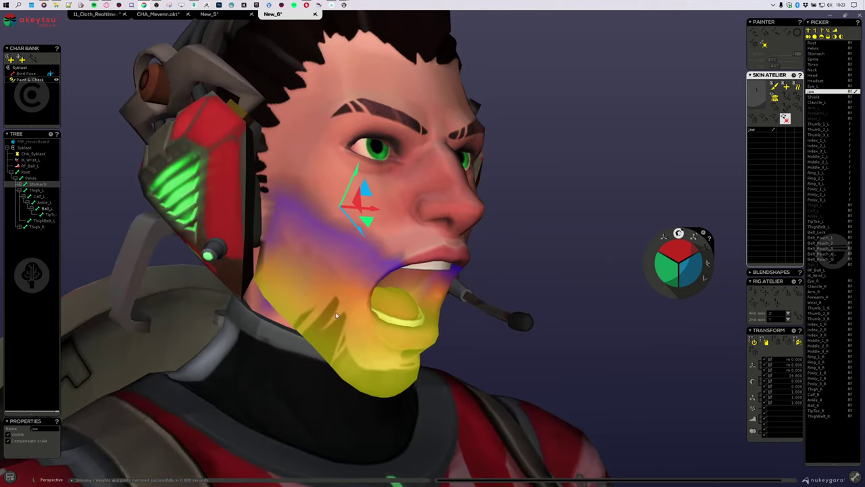
{"action": "right_click", "coordinate": [762, 129]}
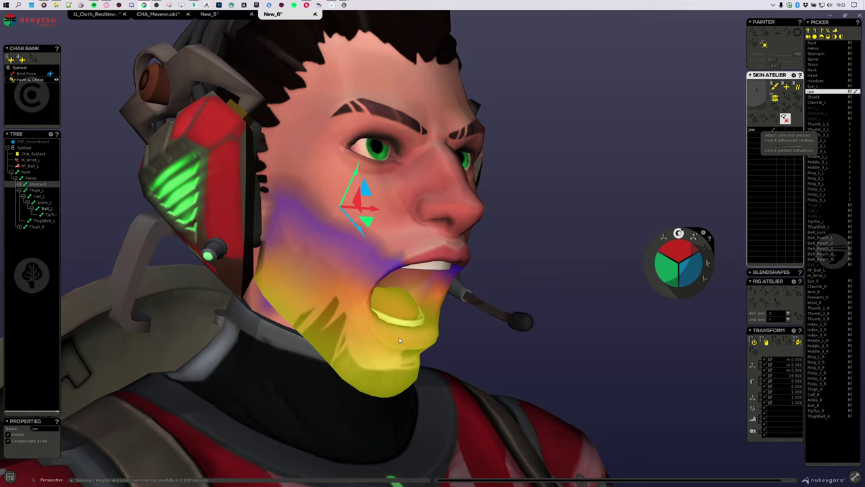
{"action": "left_click", "coordinate": [787, 140]}
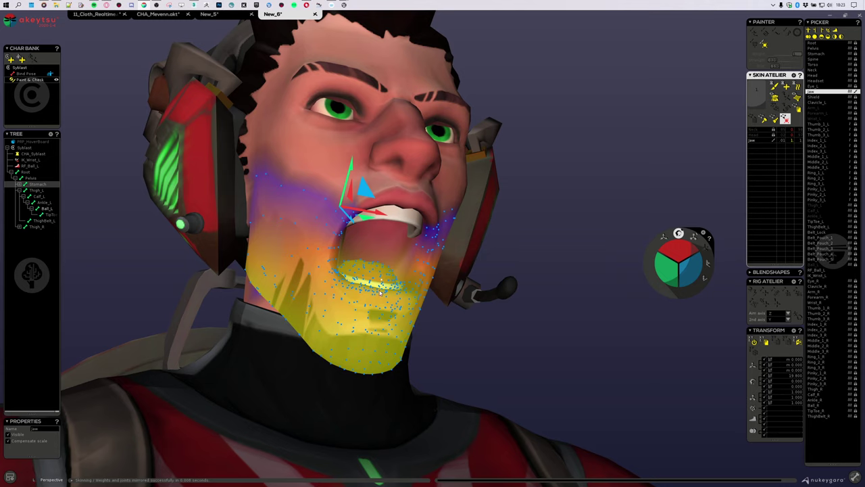
{"action": "middle_click_drag", "start_coordinate": [413, 270], "coordinate": [387, 295]}
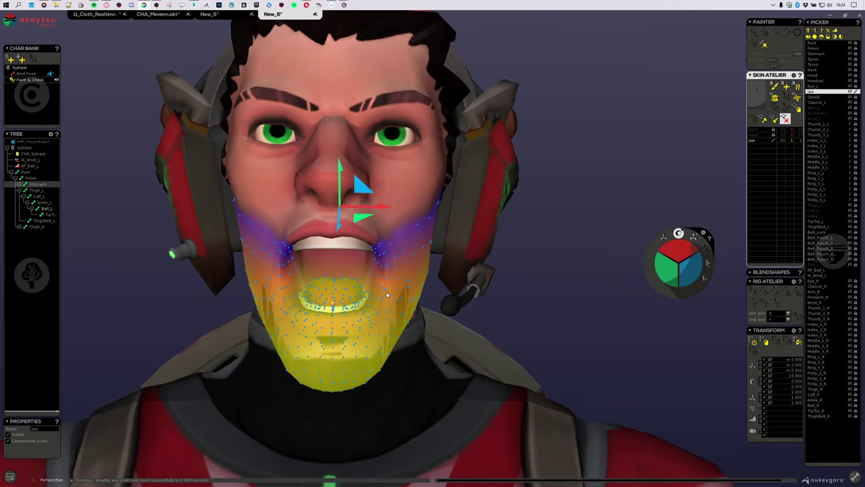
{"action": "right_click_drag", "start_coordinate": [387, 295], "coordinate": [404, 306]}
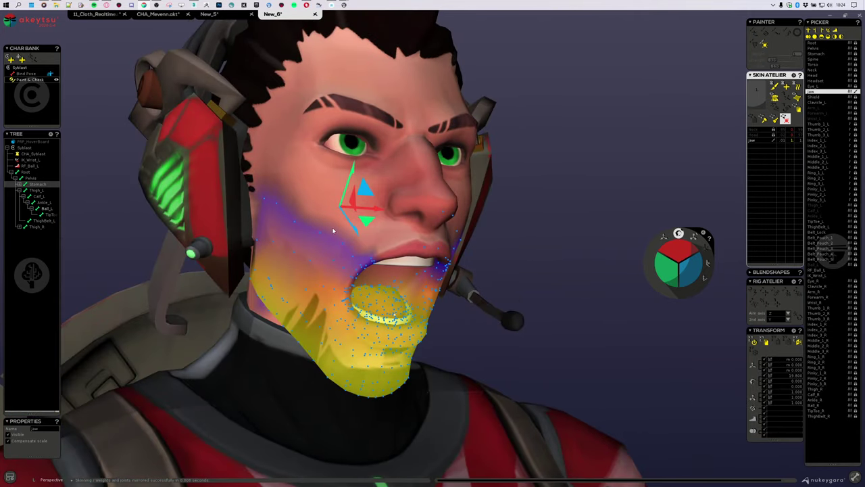
Select the Head joint, examine its influence over the cheeks and jaw, and clear the vertex selection
{"action": "left_click", "coordinate": [314, 157]}
{"action": "right_click_drag", "start_coordinate": [423, 237], "coordinate": [437, 236]}
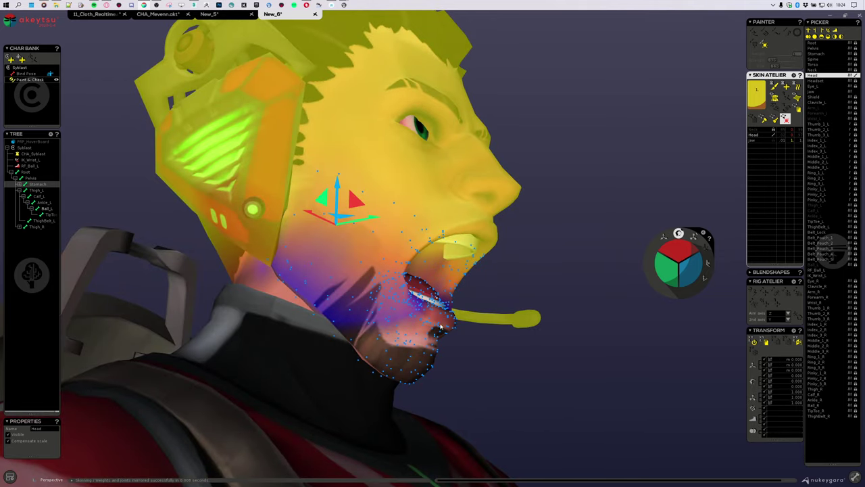
{"action": "right_click_drag", "start_coordinate": [440, 328], "coordinate": [433, 329]}
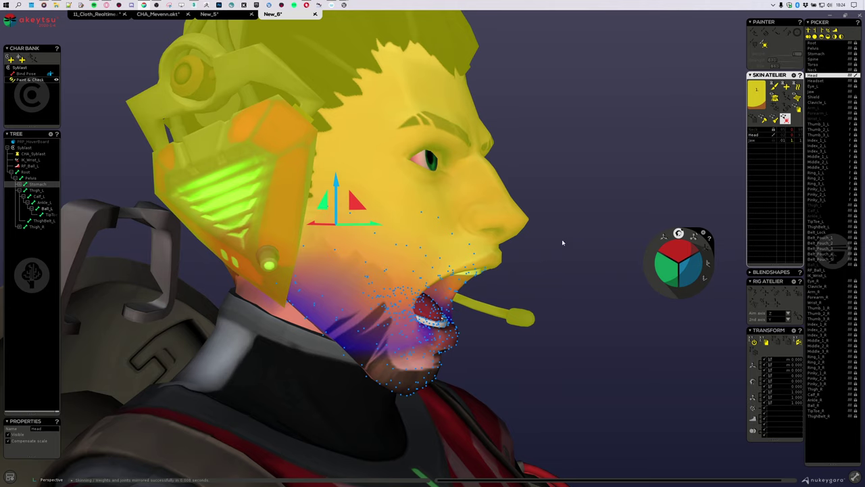
{"action": "right_click_drag", "start_coordinate": [563, 242], "coordinate": [535, 162]}
{"action": "right_click_drag", "start_coordinate": [545, 249], "coordinate": [257, 259]}
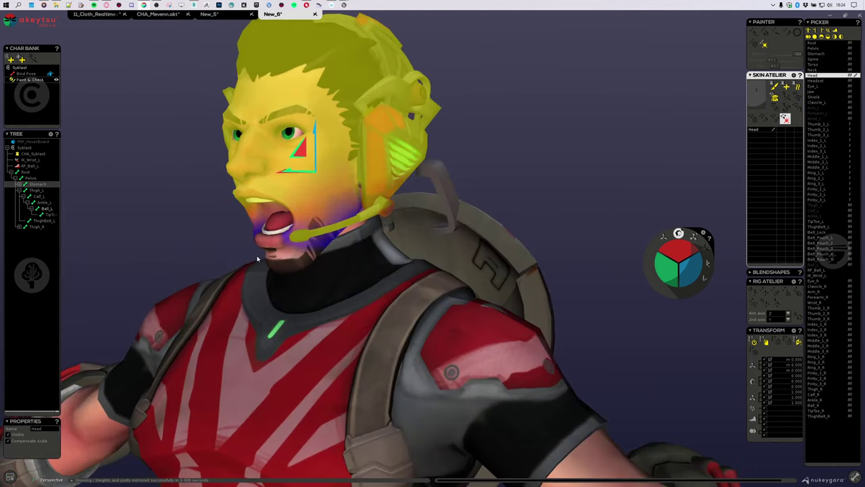
Reselect the Jaw joint and undo its last rotation
{"action": "left_click", "coordinate": [292, 254]}
{"action": "key", "text": "ctrl+z"}
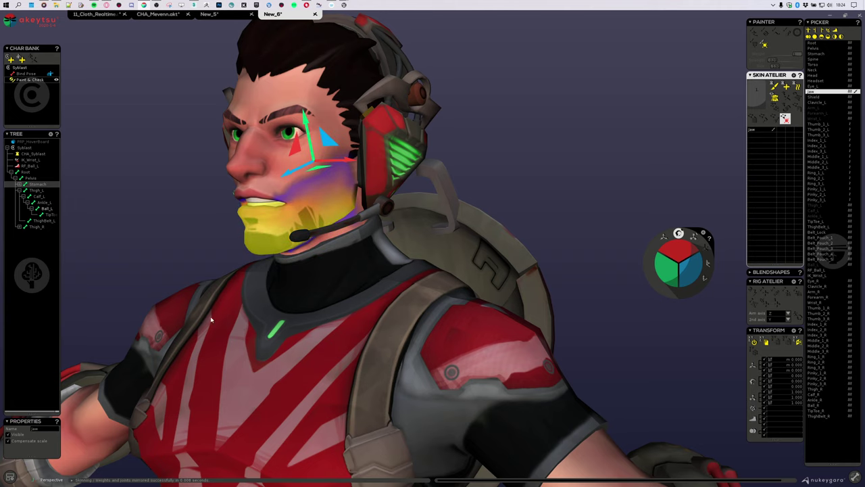
Check the skin influence of Calf_R on the leg and of the Head joint on the whole head
{"action": "right_click_drag", "start_coordinate": [209, 318], "coordinate": [309, 347]}
{"action": "scroll", "coordinate": [309, 347], "scroll_direction": "down", "scroll_amount": 4}
{"action": "middle_click_drag", "start_coordinate": [309, 348], "coordinate": [263, 274]}
{"action": "right_click_drag", "start_coordinate": [263, 274], "coordinate": [383, 386]}
{"action": "left_click", "coordinate": [321, 275]}
{"action": "scroll", "coordinate": [372, 365], "scroll_direction": "down", "scroll_amount": 2}
{"action": "left_click", "coordinate": [343, 352]}
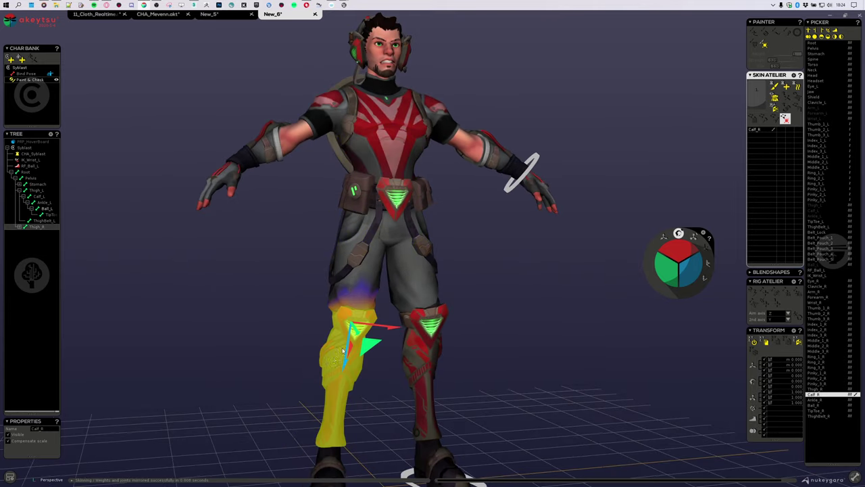
{"action": "right_click_drag", "start_coordinate": [343, 351], "coordinate": [297, 365]}
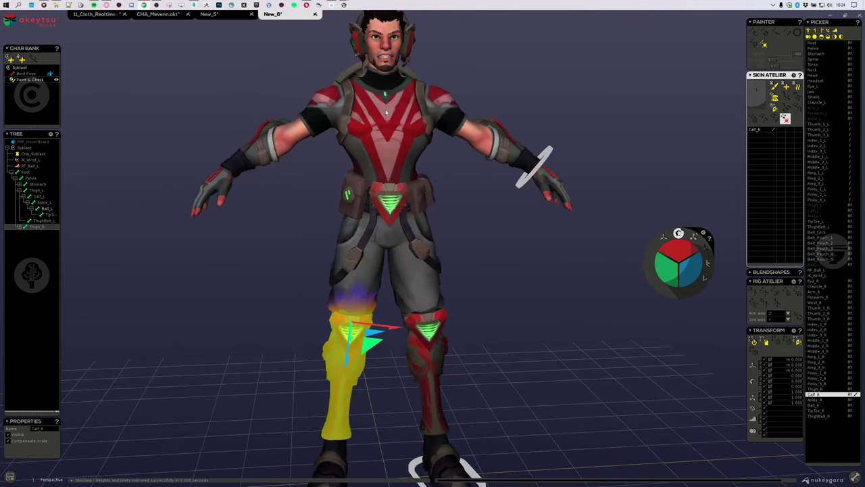
{"action": "middle_click_drag", "start_coordinate": [352, 129], "coordinate": [336, 315]}
{"action": "scroll", "coordinate": [336, 315], "scroll_direction": "up", "scroll_amount": 4}
{"action": "right_click_drag", "start_coordinate": [336, 315], "coordinate": [656, 313]}
{"action": "left_click", "coordinate": [279, 309]}
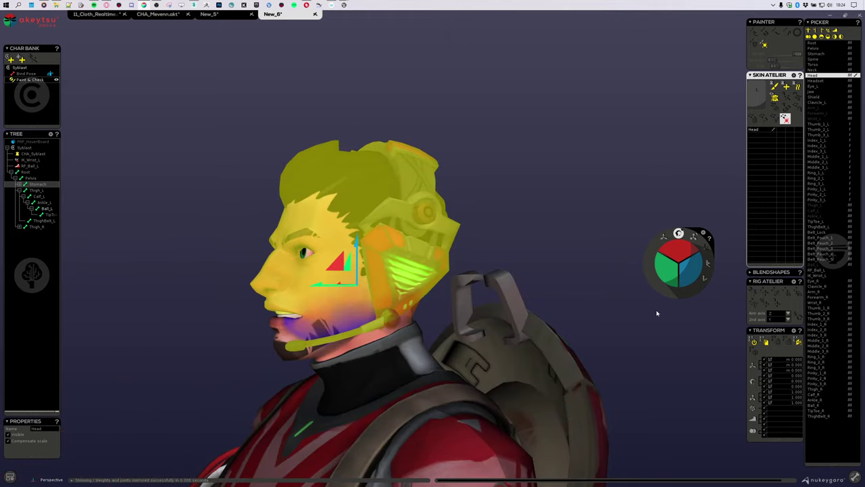
Select the Headset joint and move it well above the head
{"action": "left_click", "coordinate": [831, 81]}
{"action": "right_click_drag", "start_coordinate": [480, 256], "coordinate": [379, 256]}
{"action": "left_click_drag", "start_coordinate": [379, 255], "coordinate": [438, 80]}
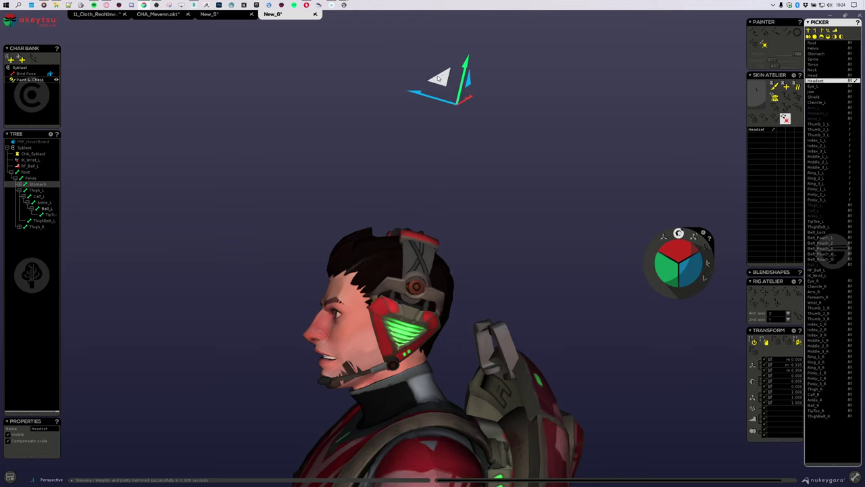
Select vertices on the headset's upper red pads and on the character's right earpiece
{"action": "right_click_drag", "start_coordinate": [437, 223], "coordinate": [540, 323]}
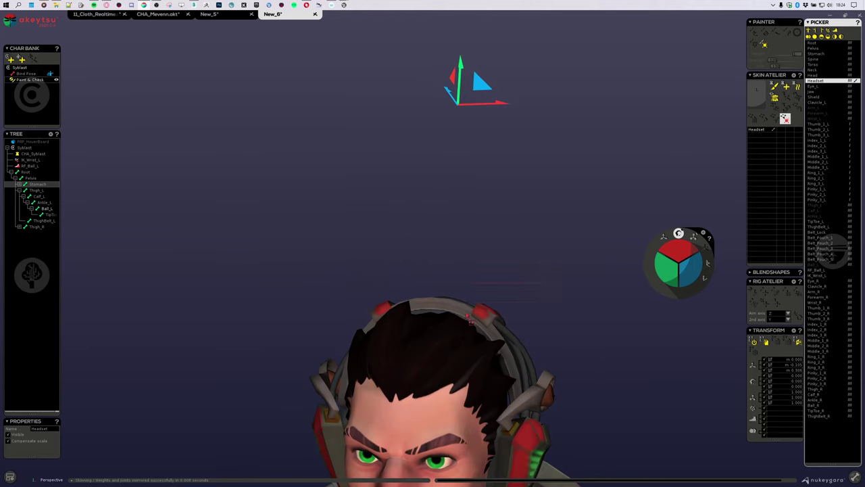
{"action": "left_click_drag", "start_coordinate": [467, 317], "coordinate": [465, 320]}
{"action": "right_click_drag", "start_coordinate": [468, 319], "coordinate": [531, 292]}
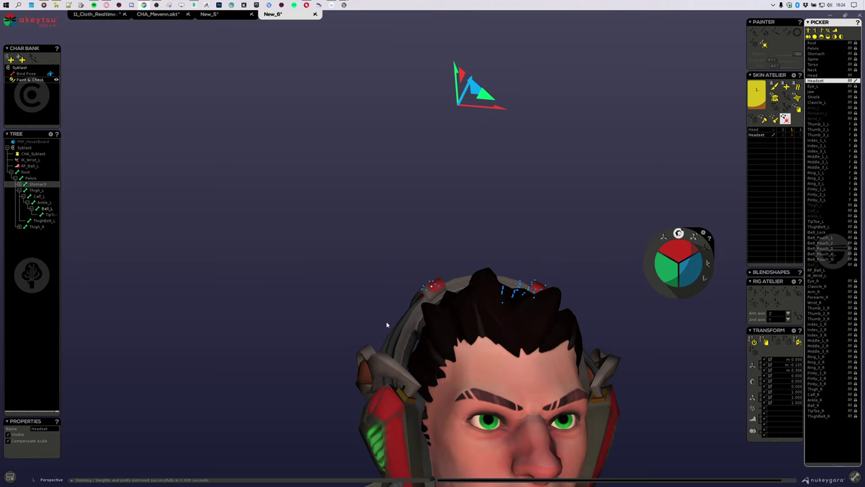
{"action": "right_click_drag", "start_coordinate": [386, 324], "coordinate": [339, 362]}
{"action": "left_click_drag", "start_coordinate": [357, 404], "coordinate": [358, 407]}
{"action": "middle_click_drag", "start_coordinate": [367, 434], "coordinate": [308, 273]}
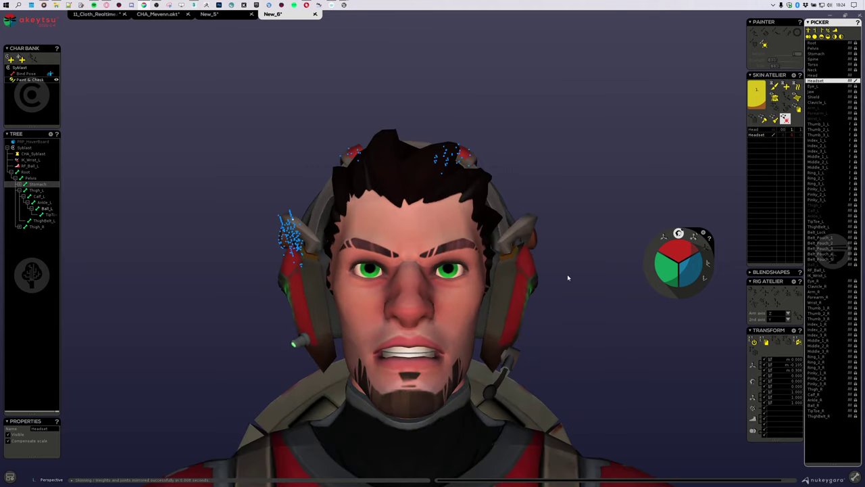
Add vertices of the left earpiece, the microphone and the lower part of the right earpiece to the selection
{"action": "right_click_drag", "start_coordinate": [567, 277], "coordinate": [577, 286]}
{"action": "left_click_drag", "start_coordinate": [567, 216], "coordinate": [544, 292]}
{"action": "right_click_drag", "start_coordinate": [556, 292], "coordinate": [579, 319]}
{"action": "left_click_drag", "start_coordinate": [544, 374], "coordinate": [543, 372]}
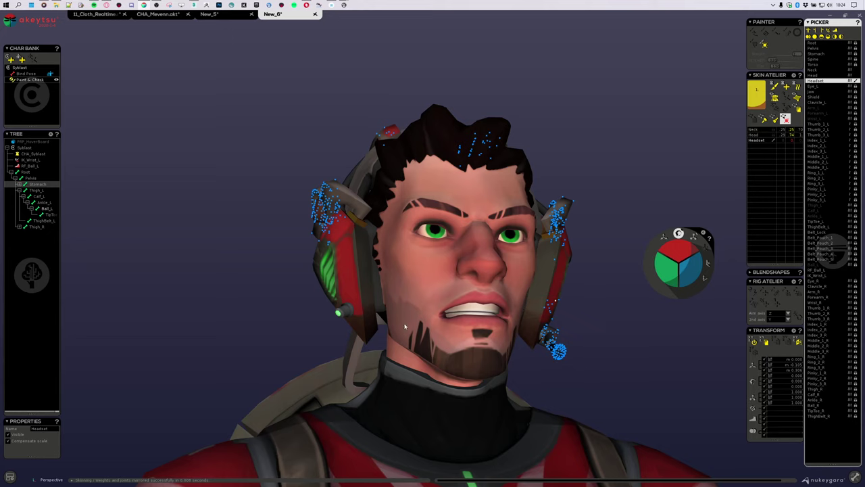
{"action": "right_click_drag", "start_coordinate": [406, 331], "coordinate": [290, 336]}
{"action": "left_click_drag", "start_coordinate": [224, 311], "coordinate": [272, 349]}
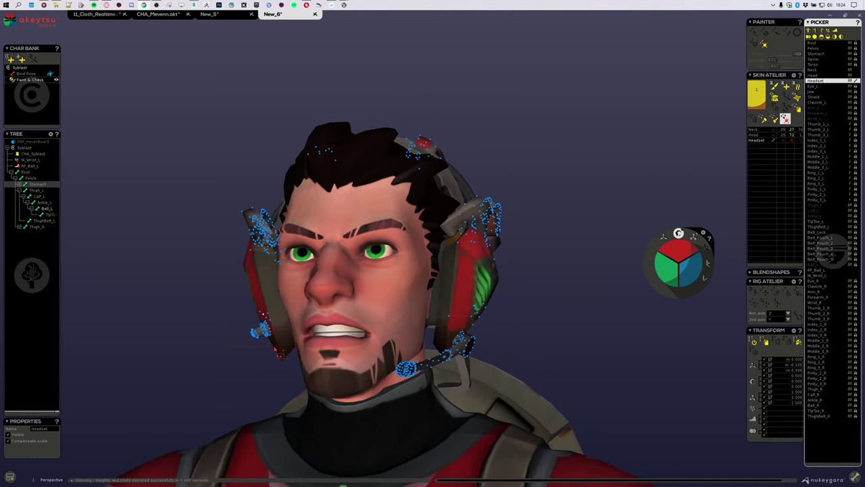
Expand the vertex selection to the connected headset parts and assign them fully to the Headset joint
{"action": "key", "text": "plus"}
{"action": "right_click_drag", "start_coordinate": [345, 179], "coordinate": [531, 173]}
{"action": "right_click_drag", "start_coordinate": [649, 213], "coordinate": [502, 277]}
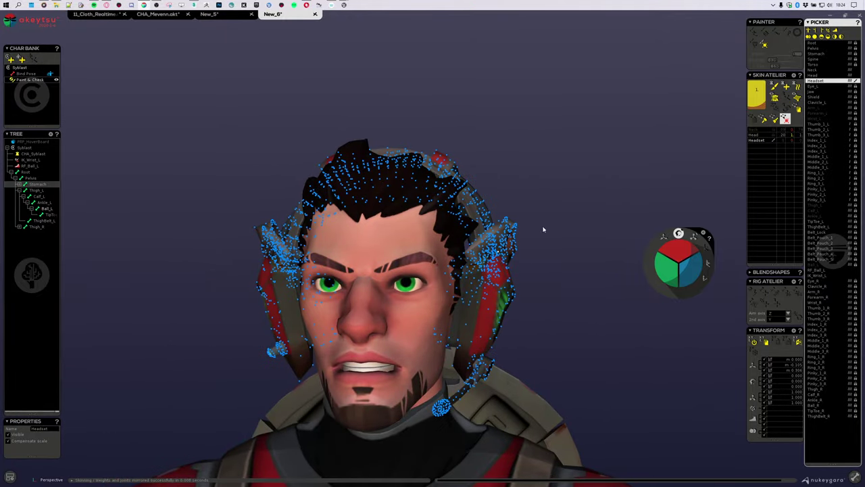
{"action": "right_click_drag", "start_coordinate": [553, 331], "coordinate": [534, 247]}
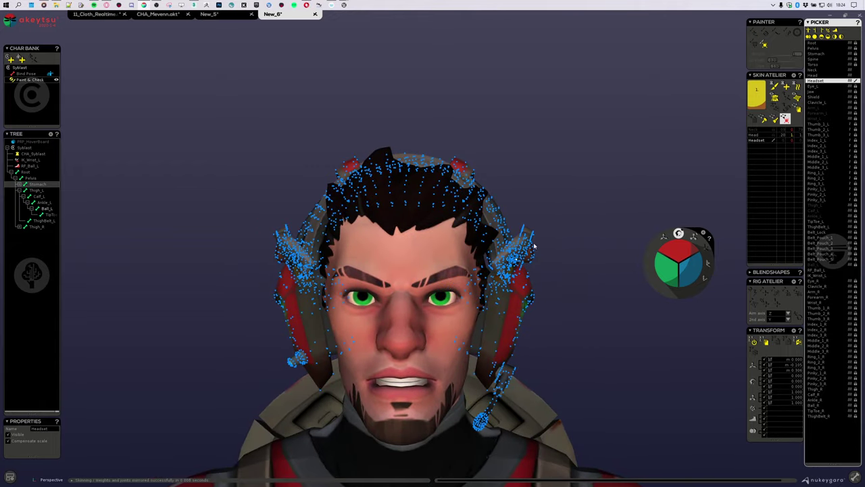
{"action": "right_click_drag", "start_coordinate": [284, 324], "coordinate": [430, 372]}
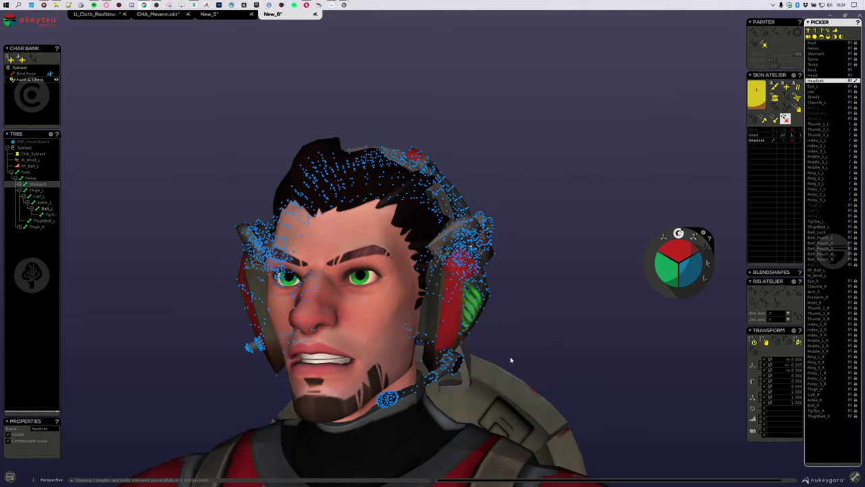
{"action": "right_click_drag", "start_coordinate": [511, 359], "coordinate": [527, 354]}
{"action": "left_click", "coordinate": [757, 95]}
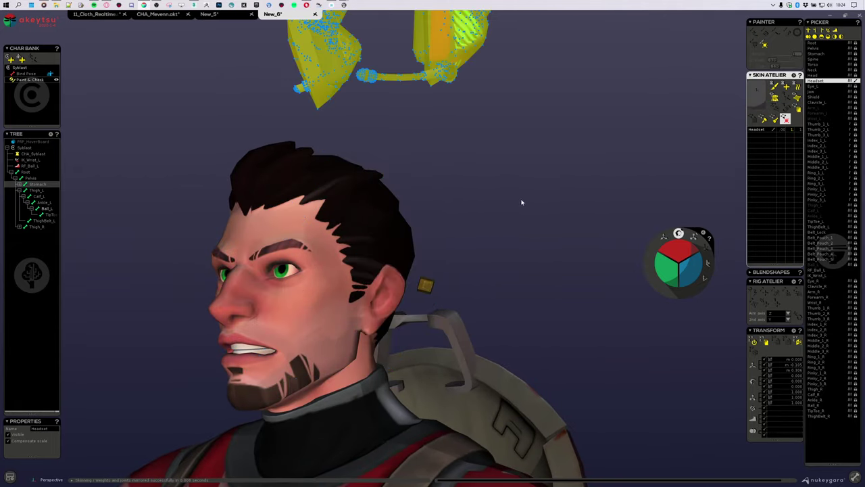
Move the Headset joint farther from the head to check for headset parts left behind
{"action": "right_click_drag", "start_coordinate": [488, 246], "coordinate": [406, 146]}
{"action": "scroll", "coordinate": [473, 236], "scroll_direction": "down", "scroll_amount": 4}
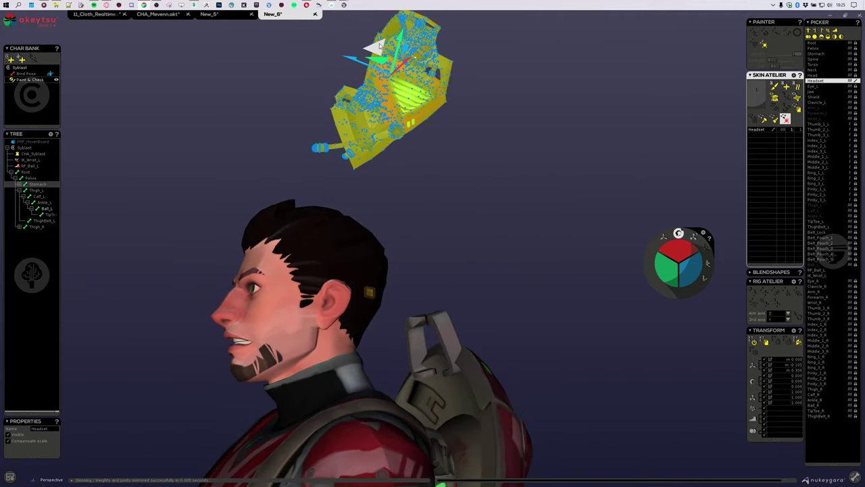
{"action": "mouse_move", "coordinate": [377, 47]}
{"action": "left_mouse_down"}
{"action": "mouse_move", "coordinate": [389, 36]}
{"action": "mouse_move", "coordinate": [376, 55]}
{"action": "left_mouse_up"}
Select the leftover small blocks behind both ears and attach them fully to the Headset joint
{"action": "right_click_drag", "start_coordinate": [387, 197], "coordinate": [449, 207]}
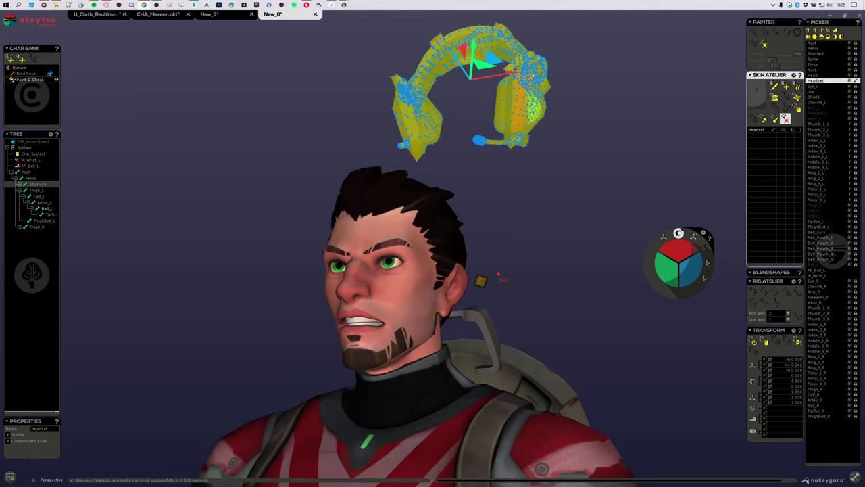
{"action": "right_click_drag", "start_coordinate": [477, 297], "coordinate": [385, 238]}
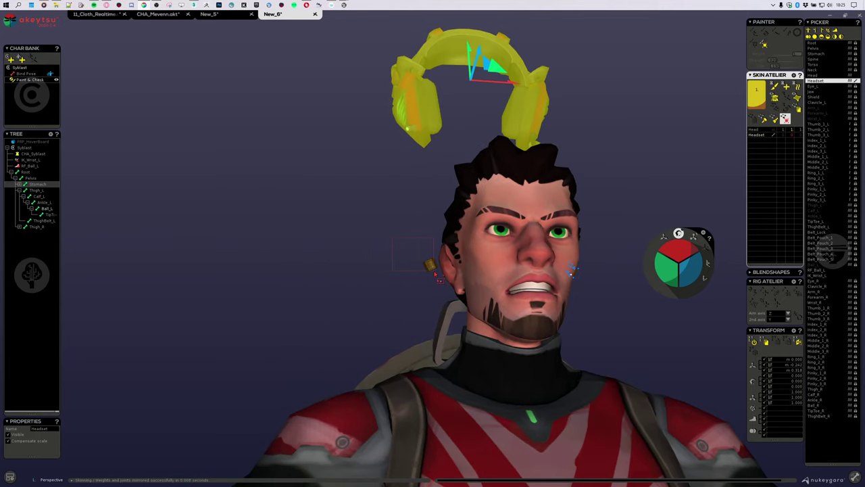
{"action": "right_click_drag", "start_coordinate": [421, 275], "coordinate": [622, 269]}
{"action": "right_click_drag", "start_coordinate": [592, 116], "coordinate": [551, 205]}
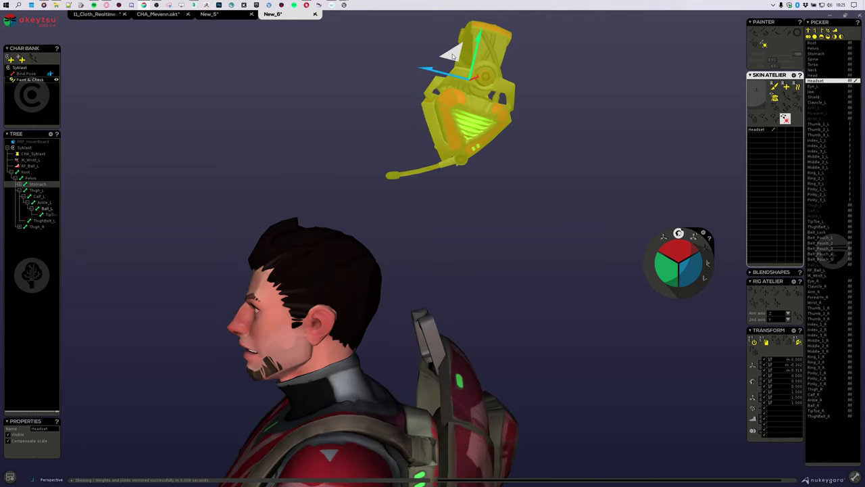
Move the Headset joint to test the attached headset from several angles, and undo the joint moves
{"action": "left_click_drag", "start_coordinate": [453, 62], "coordinate": [241, 178]}
{"action": "right_click_drag", "start_coordinate": [241, 177], "coordinate": [514, 284]}
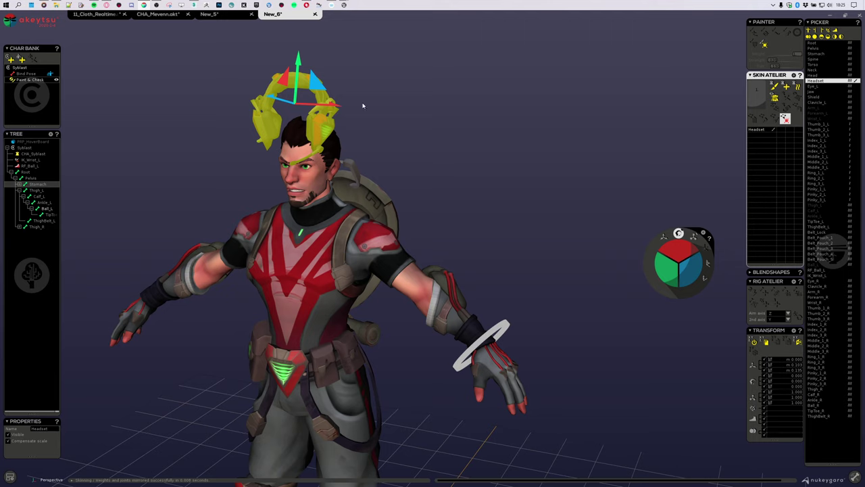
{"action": "right_click_drag", "start_coordinate": [273, 176], "coordinate": [311, 165]}
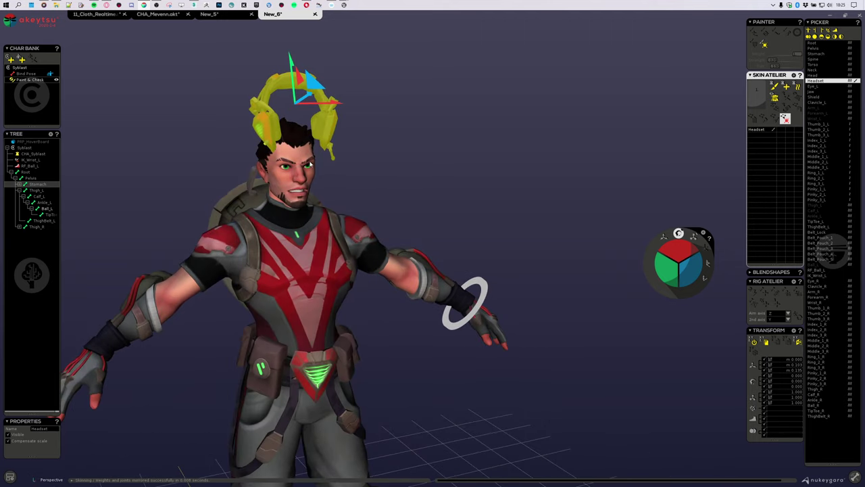
{"action": "right_click_drag", "start_coordinate": [397, 174], "coordinate": [348, 191]}
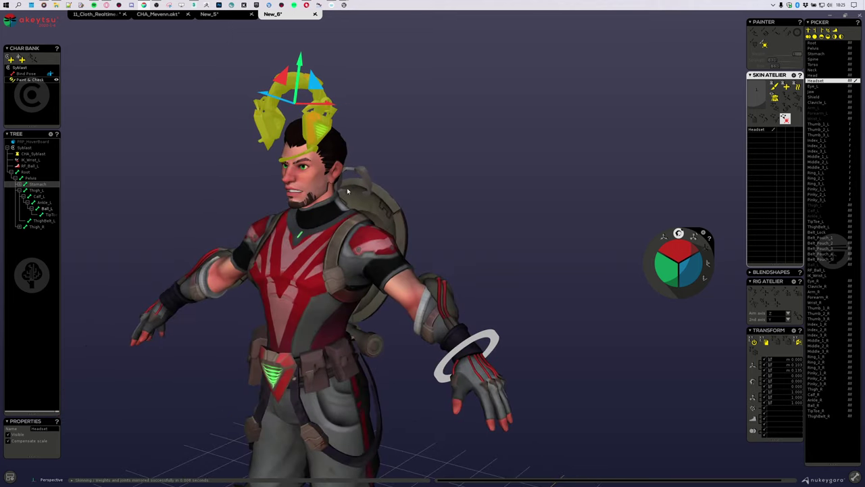
{"action": "key", "text": "ctrl+z"}
Make the PRP_HoverBoard object visible and examine it beneath the character from both sides
{"action": "right_click_drag", "start_coordinate": [569, 233], "coordinate": [113, 152]}
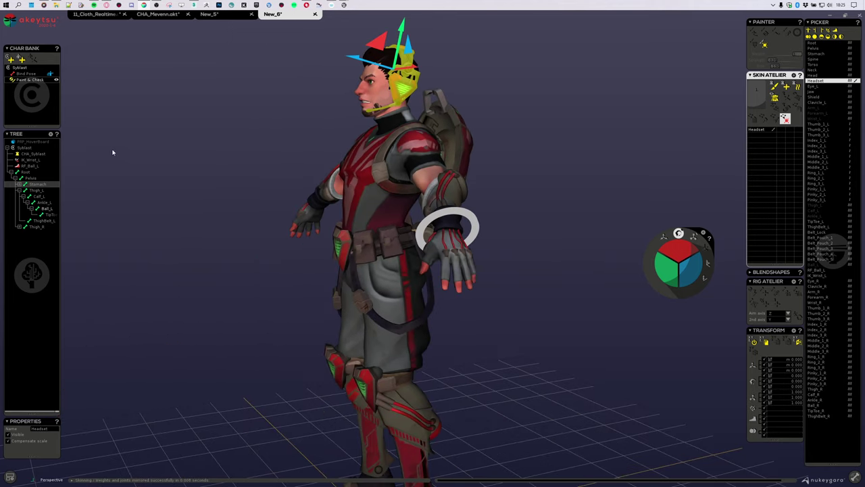
{"action": "left_click", "coordinate": [32, 142]}
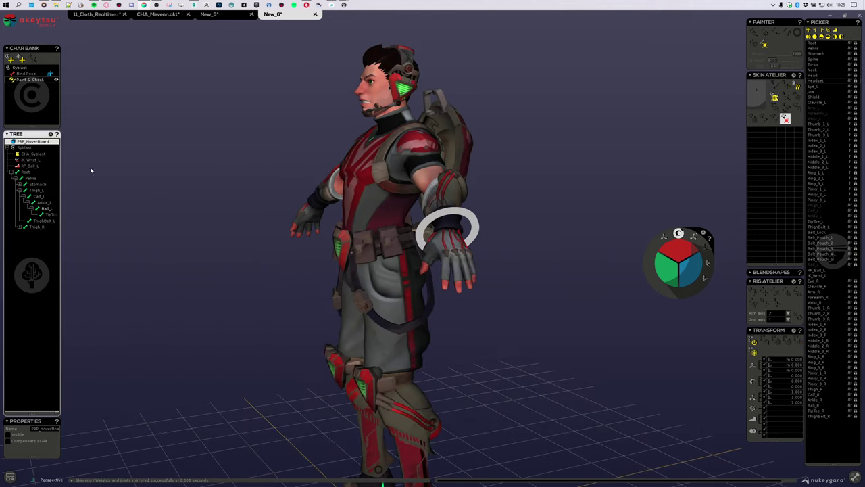
{"action": "left_click", "coordinate": [20, 435]}
{"action": "scroll", "coordinate": [213, 359], "scroll_direction": "down", "scroll_amount": 2}
{"action": "middle_click_drag", "start_coordinate": [213, 359], "coordinate": [233, 200]}
{"action": "right_click_drag", "start_coordinate": [233, 199], "coordinate": [381, 267]}
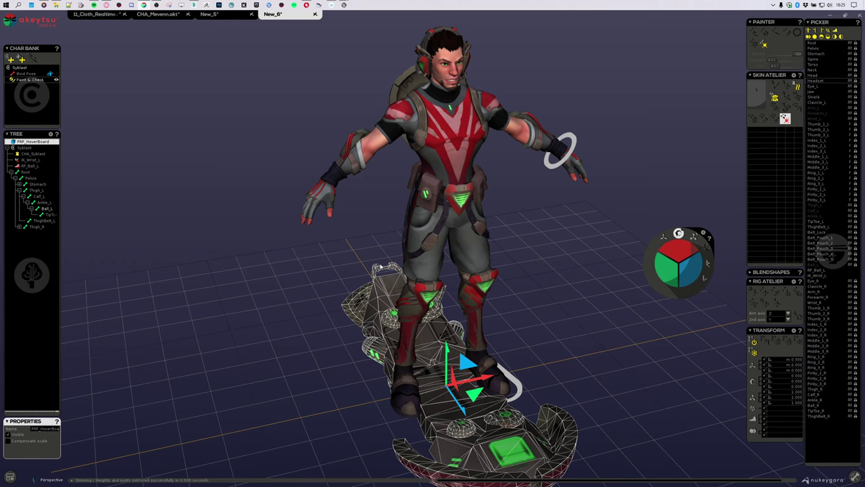
{"action": "middle_click_drag", "start_coordinate": [537, 257], "coordinate": [485, 275]}
{"action": "middle_click_drag", "start_coordinate": [548, 386], "coordinate": [483, 312]}
{"action": "scroll", "coordinate": [481, 322], "scroll_direction": "down", "scroll_amount": 2}
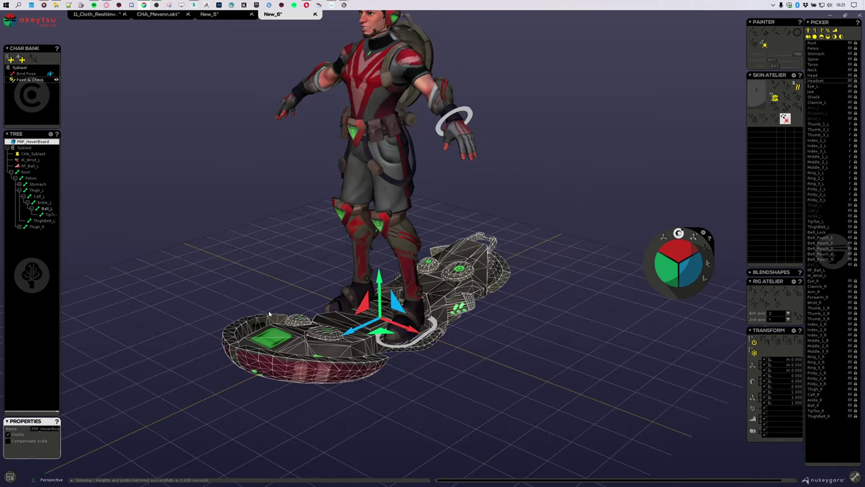
{"action": "left_click_drag", "start_coordinate": [268, 310], "coordinate": [135, 392], "text": "alt"}
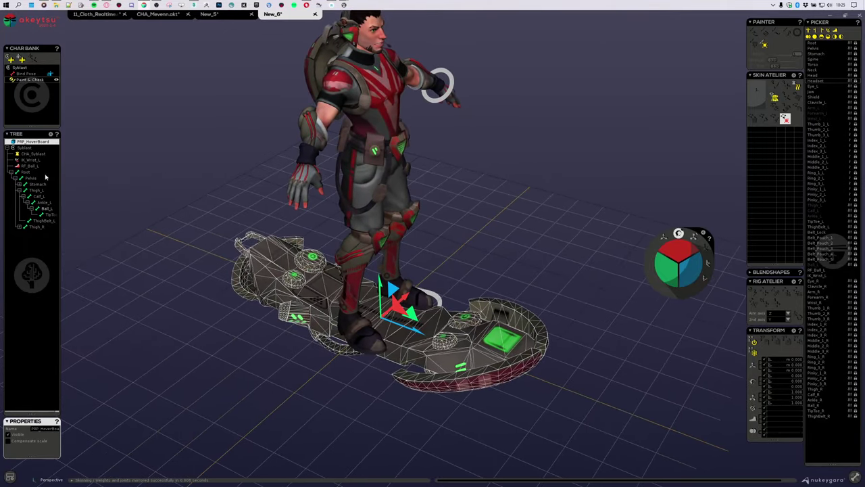
Display the character's joints and examine the hoverboard's placement relative to the feet and skeleton from several angles
{"action": "left_click_drag", "start_coordinate": [332, 221], "coordinate": [400, 378], "text": "alt"}
{"action": "scroll", "coordinate": [400, 379], "scroll_direction": "up", "scroll_amount": 4}
{"action": "left_click_drag", "start_coordinate": [305, 367], "coordinate": [589, 190], "text": "alt"}
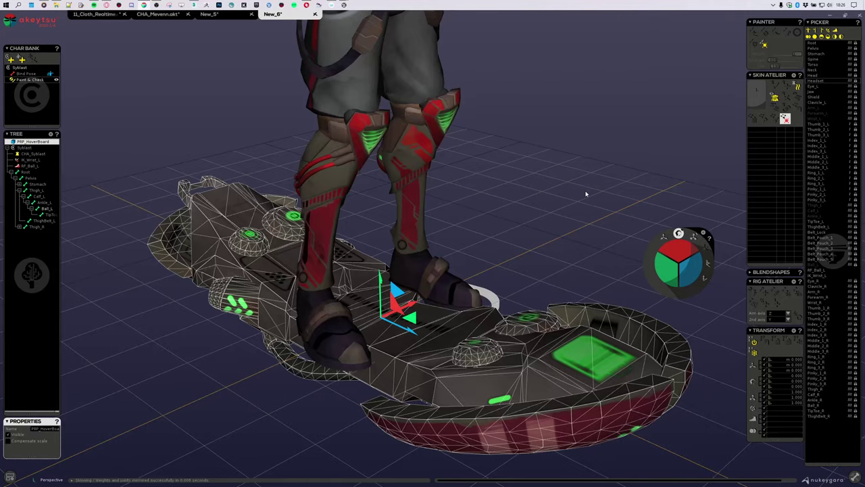
{"action": "left_click_drag", "start_coordinate": [563, 195], "coordinate": [335, 267], "text": "alt"}
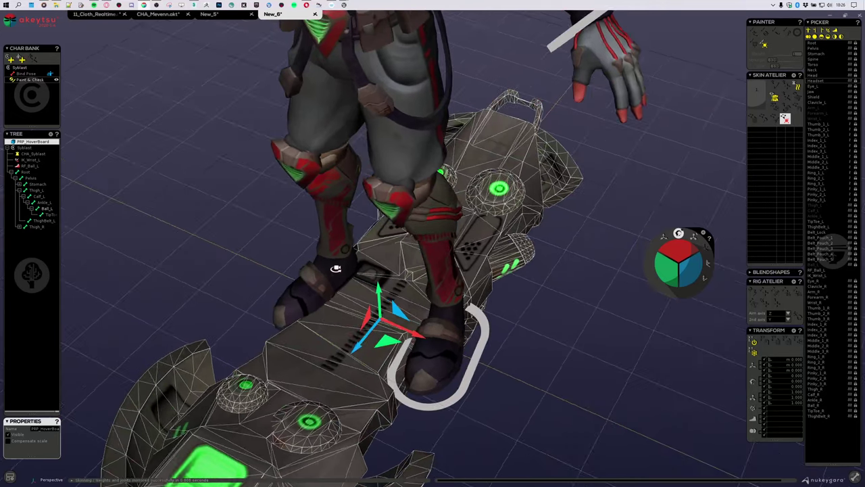
{"action": "left_click_drag", "start_coordinate": [457, 218], "coordinate": [411, 214], "text": "alt"}
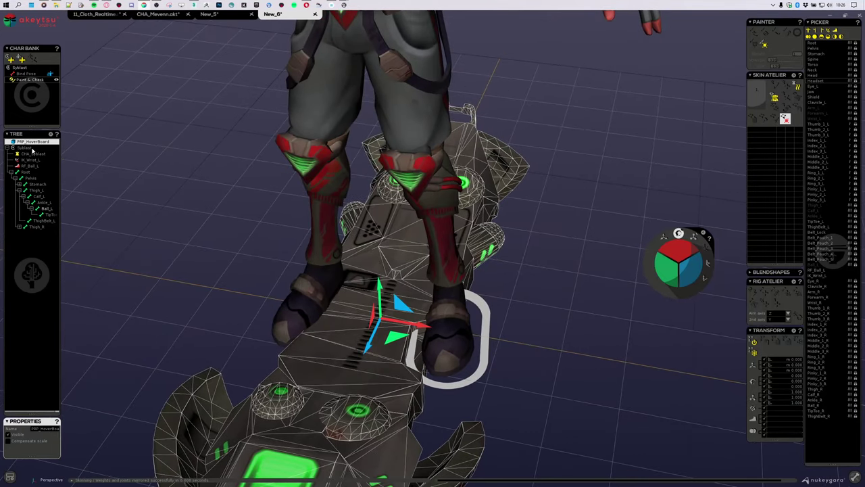
{"action": "left_click", "coordinate": [31, 148]}
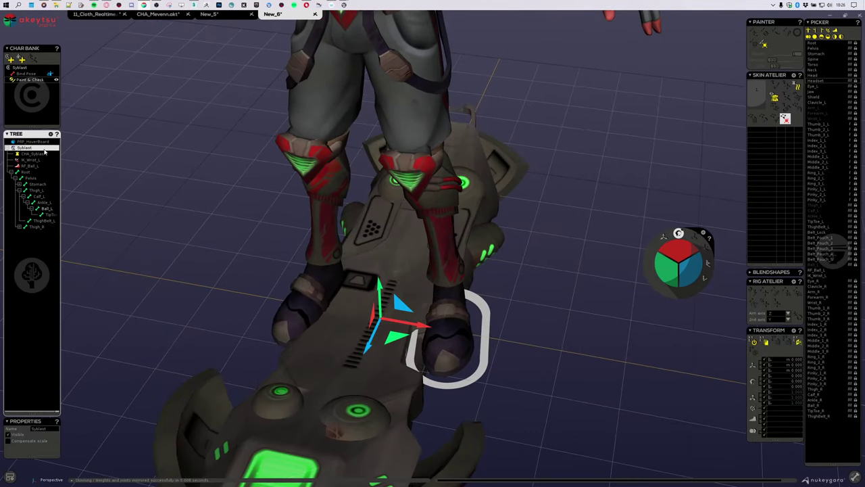
{"action": "left_click", "coordinate": [29, 76]}
{"action": "left_click_drag", "start_coordinate": [369, 227], "coordinate": [448, 169], "text": "alt"}
{"action": "scroll", "coordinate": [448, 168], "scroll_direction": "down", "scroll_amount": 3}
{"action": "middle_click_drag", "start_coordinate": [448, 149], "coordinate": [449, 219], "text": "alt"}
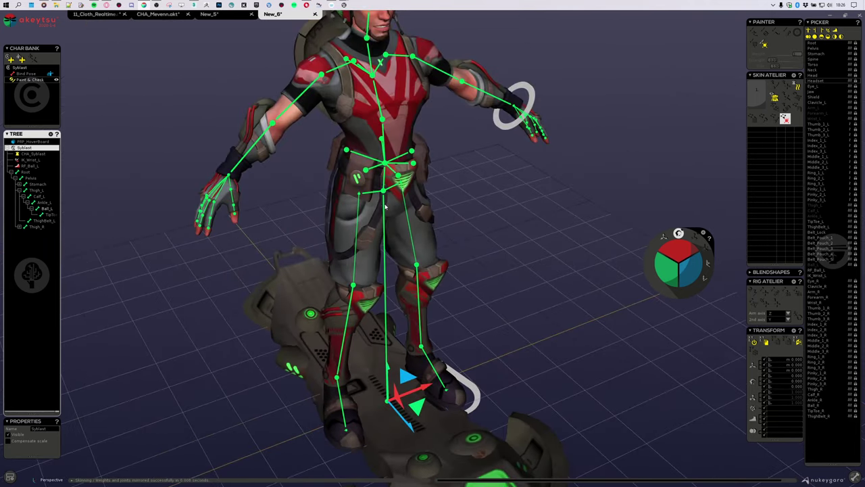
{"action": "left_click_drag", "start_coordinate": [407, 309], "coordinate": [104, 239], "text": "alt"}
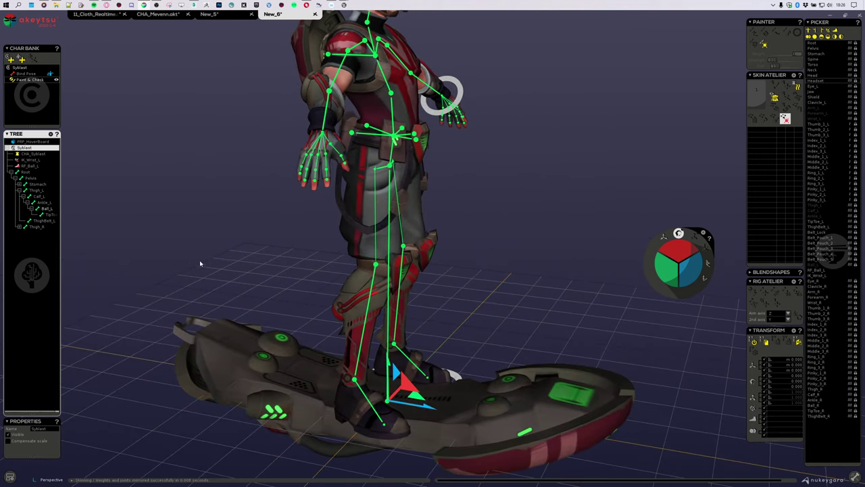
In the Bind Pose, add a child joint under Root and rename it Board
{"action": "left_click", "coordinate": [27, 74]}
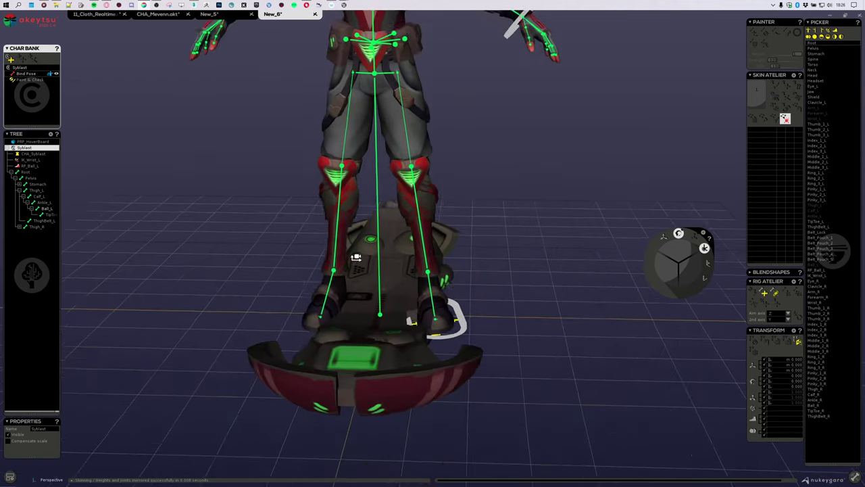
{"action": "left_click", "coordinate": [25, 172]}
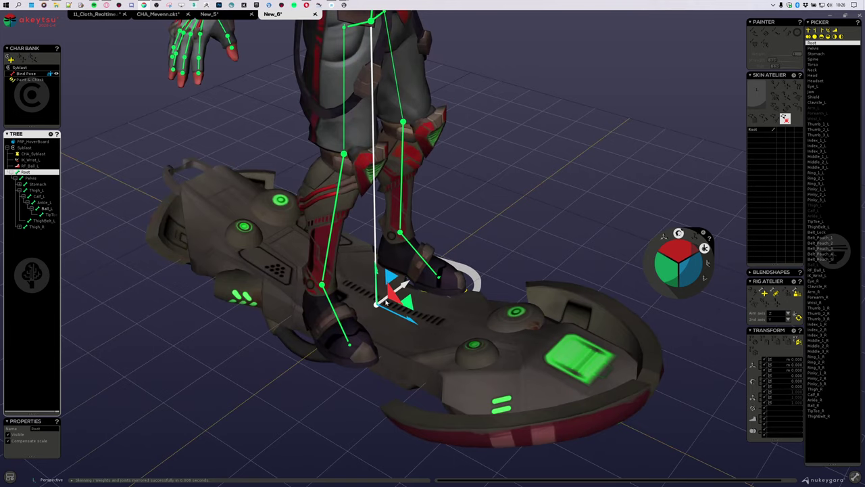
{"action": "left_click_drag", "start_coordinate": [492, 294], "coordinate": [544, 285], "text": "alt"}
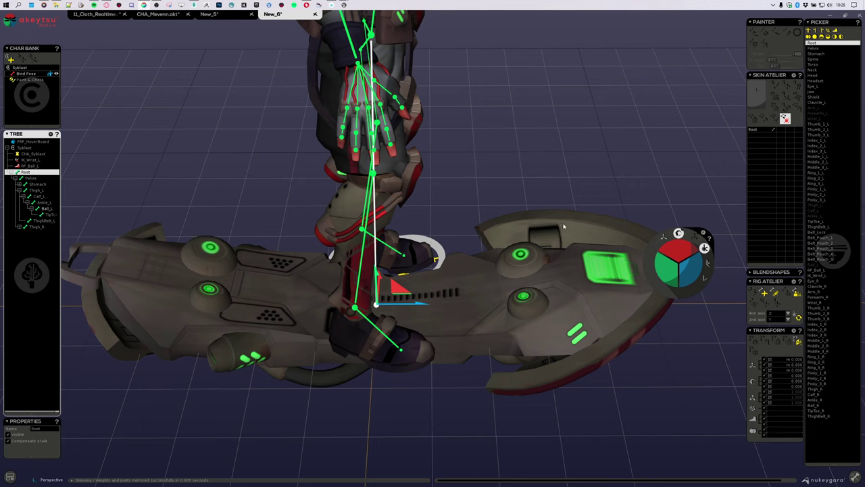
{"action": "left_click_drag", "start_coordinate": [563, 227], "coordinate": [766, 222], "text": "alt"}
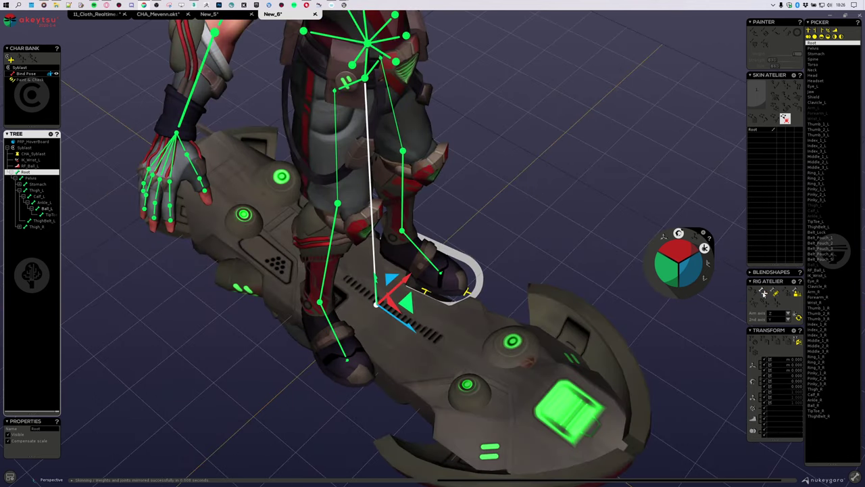
{"action": "left_click", "coordinate": [763, 292]}
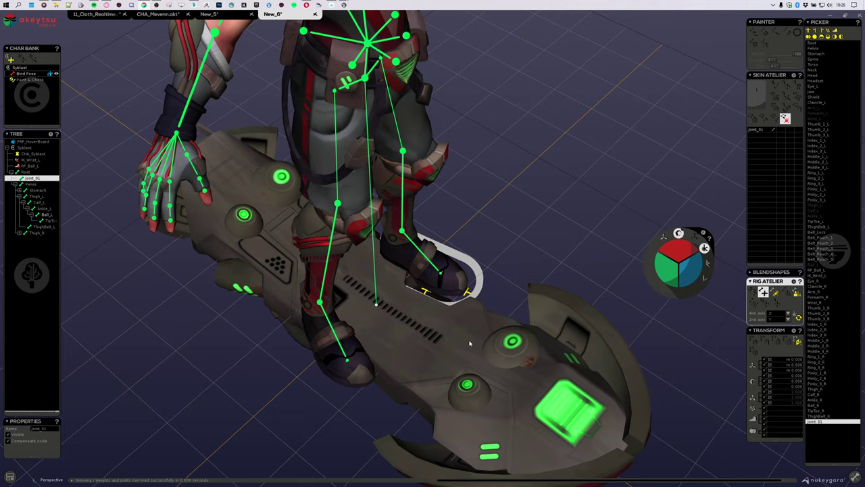
{"action": "left_click_drag", "start_coordinate": [467, 333], "coordinate": [471, 305], "text": "alt"}
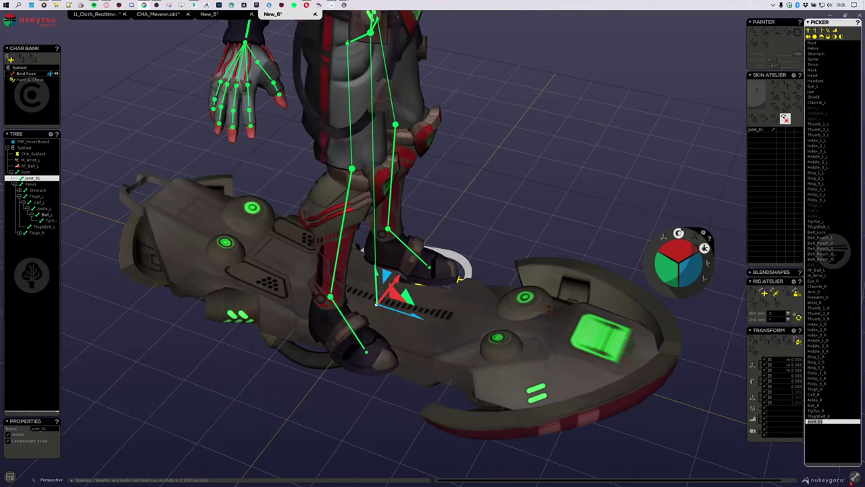
{"action": "type", "text": "Board"}
{"action": "key", "text": "Return"}
Set the rigid skinning algorithm to Joint proximity and skin PRP_HoverBoard to the Board joint in Paint & Check
{"action": "left_click", "coordinate": [25, 80]}
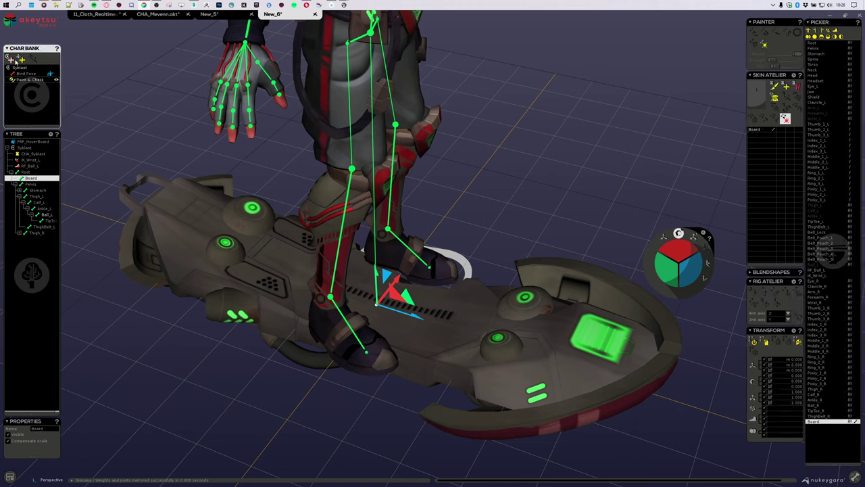
{"action": "left_click", "coordinate": [28, 142]}
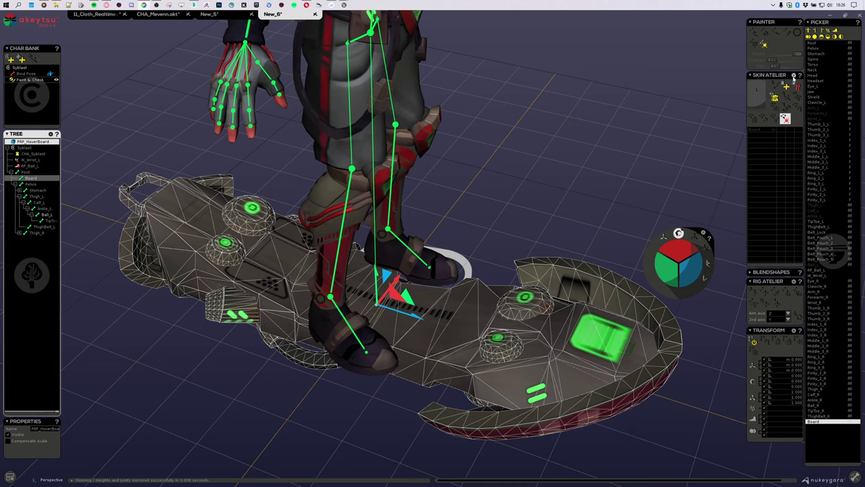
{"action": "left_click", "coordinate": [793, 75]}
{"action": "left_click", "coordinate": [512, 252]}
{"action": "left_click", "coordinate": [507, 258]}
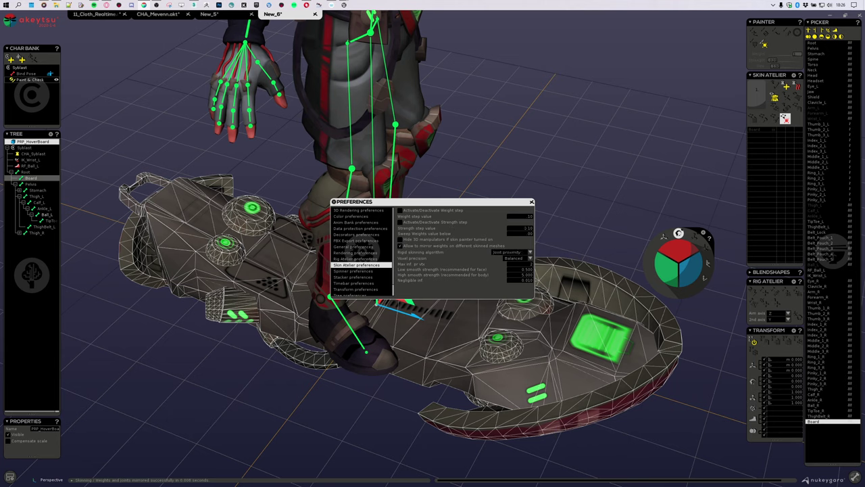
{"action": "left_click", "coordinate": [531, 202]}
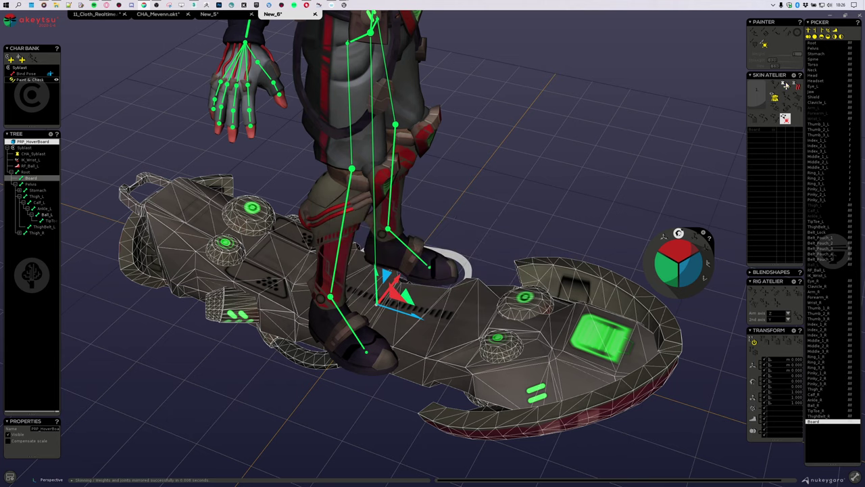
{"action": "left_click", "coordinate": [785, 85]}
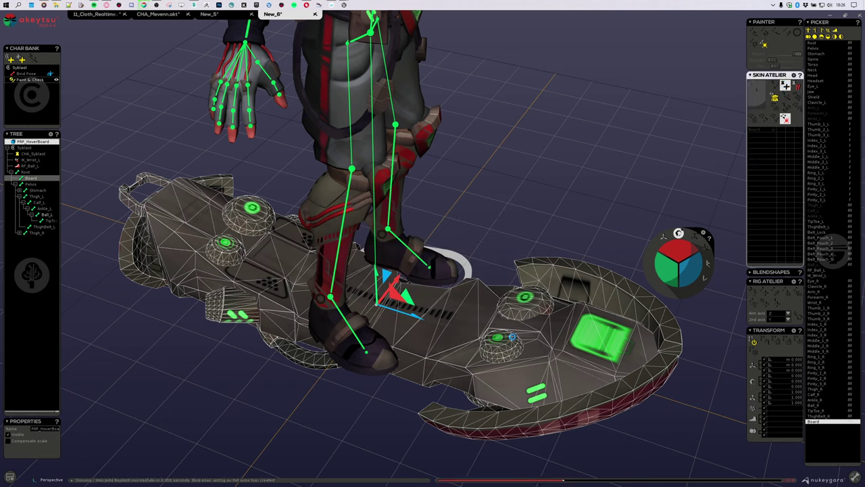
Move and rotate the Board joint to test the hoverboard's skinning, and undo both transforms
{"action": "left_click", "coordinate": [476, 314]}
{"action": "left_click_drag", "start_coordinate": [554, 300], "coordinate": [482, 264], "text": "alt"}
{"action": "scroll", "coordinate": [446, 284], "scroll_direction": "down", "scroll_amount": 4}
{"action": "left_click_drag", "start_coordinate": [412, 311], "coordinate": [406, 350], "text": "alt"}
{"action": "middle_click_drag", "start_coordinate": [405, 350], "coordinate": [469, 359], "text": "alt"}
{"action": "right_click_drag", "start_coordinate": [469, 359], "coordinate": [479, 408], "text": "alt"}
{"action": "left_click_drag", "start_coordinate": [479, 408], "coordinate": [425, 396], "text": "alt"}
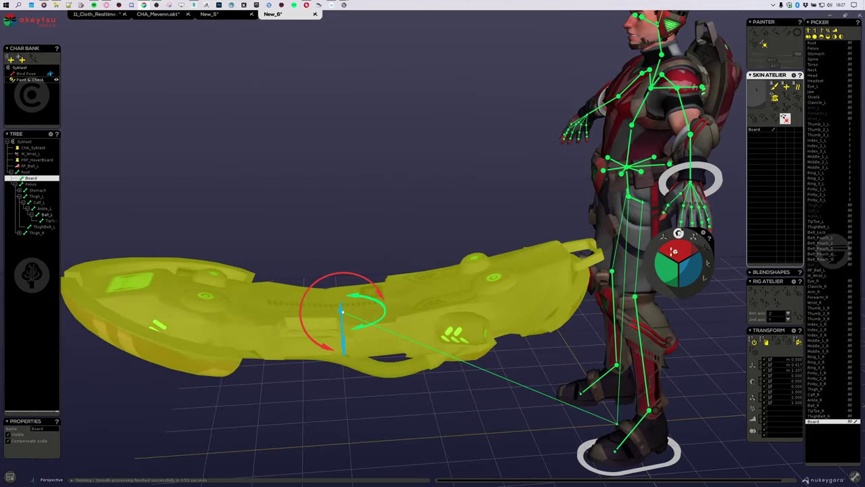
{"action": "left_click_drag", "start_coordinate": [684, 248], "coordinate": [685, 267]}
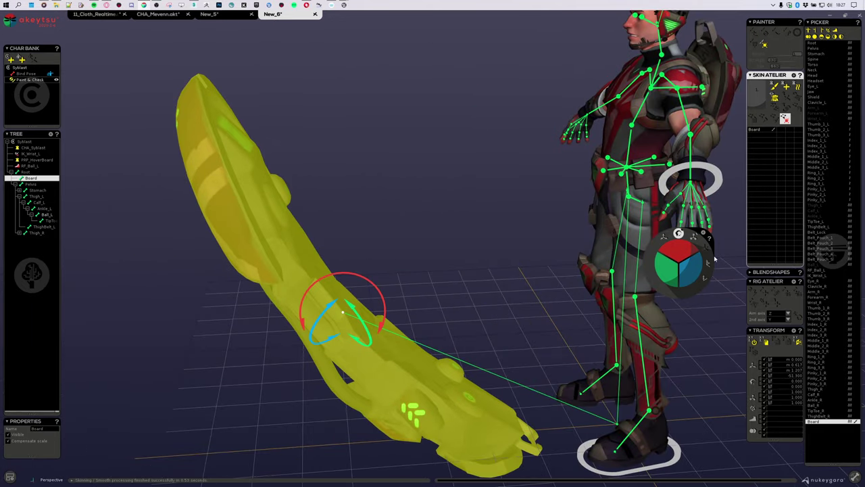
{"action": "key", "text": "ctrl+z"}
{"action": "key", "text": "ctrl+z"}
Scale the Board joint uniformly to 0.02 to shrink the hoverboard out of sight, and hide the skeleton display
{"action": "left_click_drag", "start_coordinate": [459, 314], "coordinate": [520, 352], "text": "alt"}
{"action": "middle_click_drag", "start_coordinate": [521, 352], "coordinate": [338, 264], "text": "alt"}
{"action": "right_click_drag", "start_coordinate": [338, 264], "coordinate": [319, 271], "text": "alt"}
{"action": "left_click_drag", "start_coordinate": [318, 270], "coordinate": [369, 267], "text": "alt"}
{"action": "middle_click_drag", "start_coordinate": [419, 196], "coordinate": [466, 295], "text": "alt"}
{"action": "left_click_drag", "start_coordinate": [529, 296], "coordinate": [477, 305], "text": "alt"}
{"action": "middle_click_drag", "start_coordinate": [521, 318], "coordinate": [556, 236], "text": "alt"}
{"action": "right_click_drag", "start_coordinate": [557, 236], "coordinate": [602, 233], "text": "alt"}
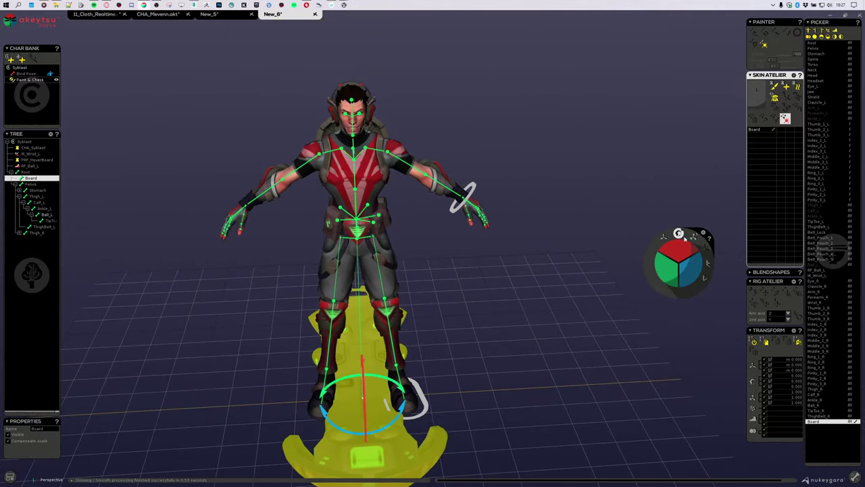
{"action": "left_click", "coordinate": [679, 263]}
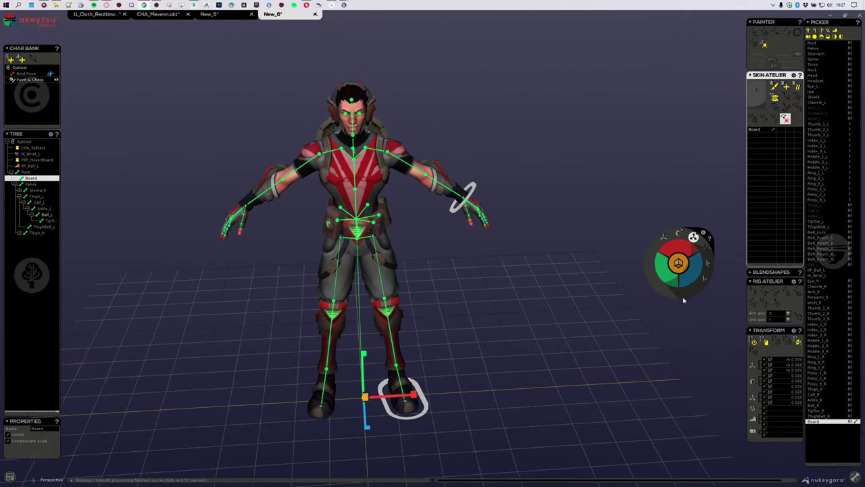
{"action": "key", "text": "w"}
{"action": "middle_click_drag", "start_coordinate": [379, 374], "coordinate": [442, 338]}
{"action": "key", "text": "j"}
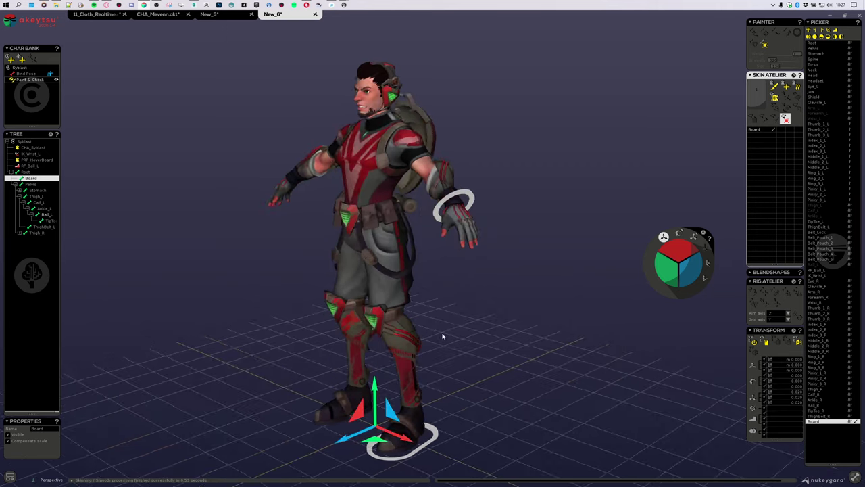
Examine the character with and without the hoverboard from several angles, and select the Stomach joint
{"action": "left_click", "coordinate": [382, 222]}
{"action": "middle_click_drag", "start_coordinate": [381, 221], "coordinate": [417, 341]}
{"action": "left_click", "coordinate": [417, 342]}
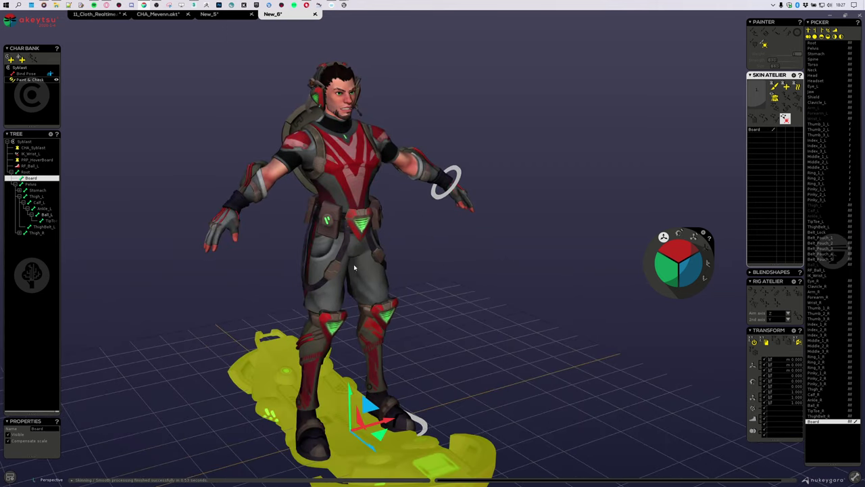
{"action": "key", "text": "h"}
{"action": "left_click", "coordinate": [350, 231]}
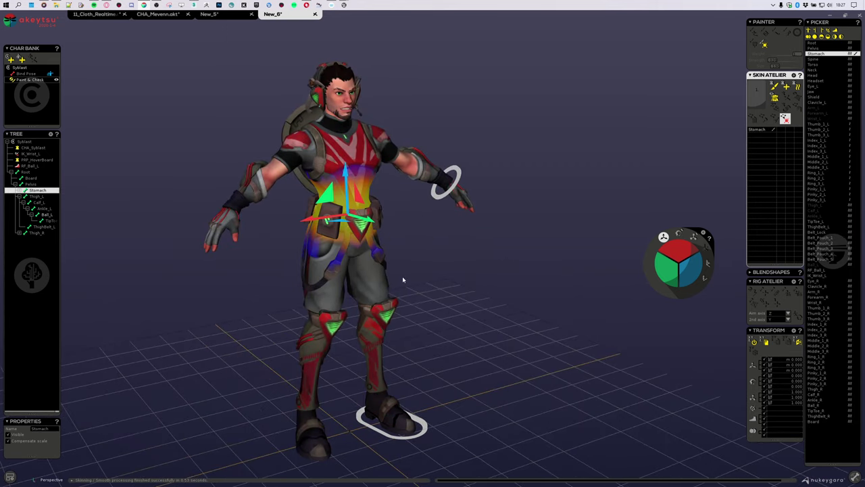
{"action": "middle_click_drag", "start_coordinate": [403, 280], "coordinate": [388, 354]}
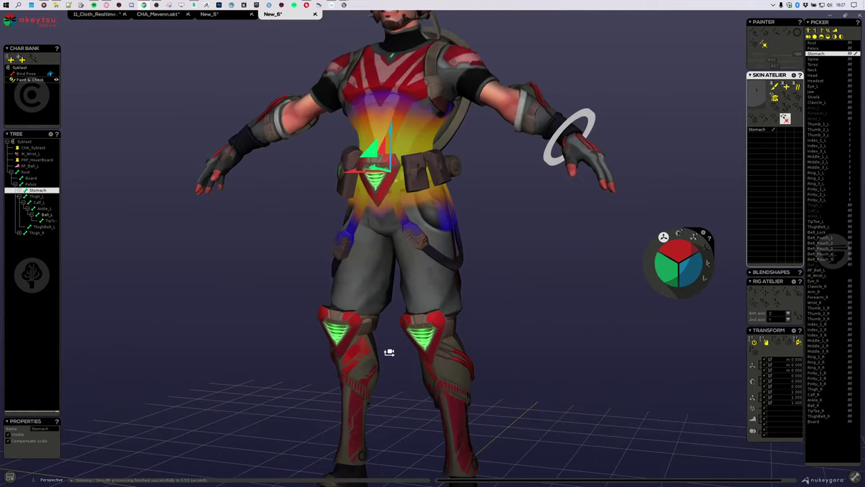
{"action": "right_click_drag", "start_coordinate": [388, 354], "coordinate": [442, 276]}
{"action": "middle_click_drag", "start_coordinate": [442, 276], "coordinate": [386, 344]}
Create a reverse foot on the right leg from Thigh_R to Ball_R in the Bind Pose
{"action": "left_click", "coordinate": [373, 388]}
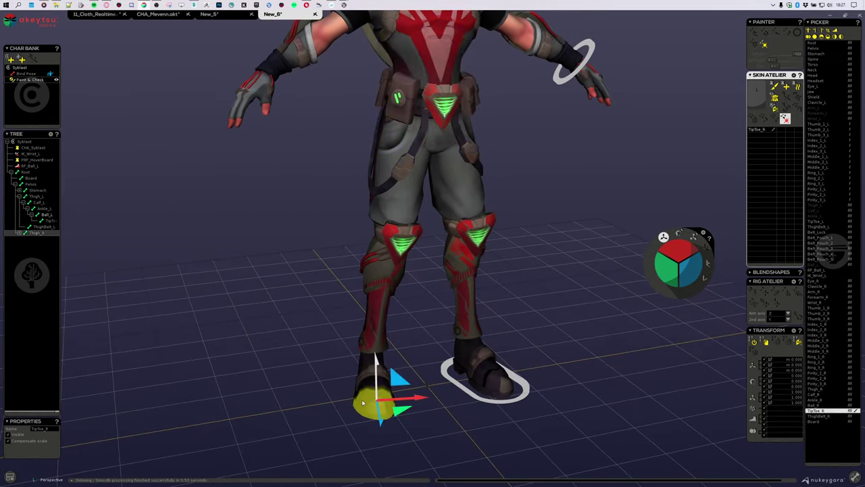
{"action": "middle_click_drag", "start_coordinate": [373, 388], "coordinate": [332, 398]}
{"action": "left_click", "coordinate": [816, 404]}
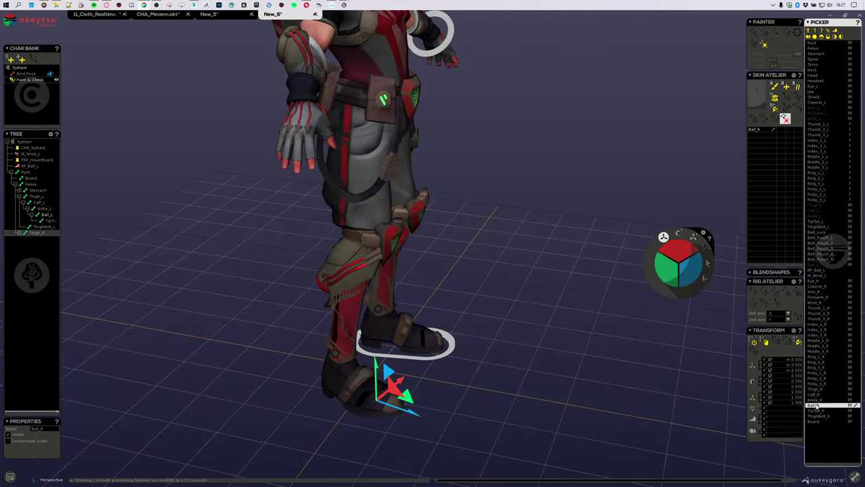
{"action": "middle_click_drag", "start_coordinate": [463, 383], "coordinate": [399, 264]}
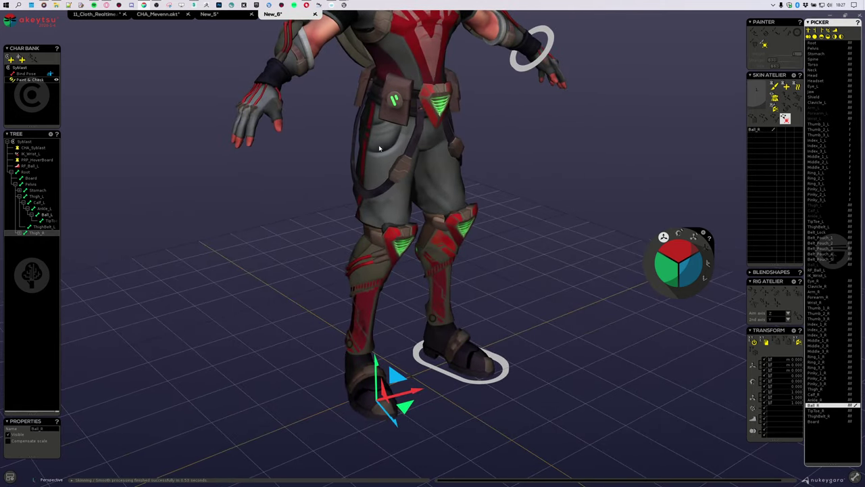
{"action": "left_click", "coordinate": [394, 253]}
{"action": "key", "text": "f"}
{"action": "left_click", "coordinate": [21, 75]}
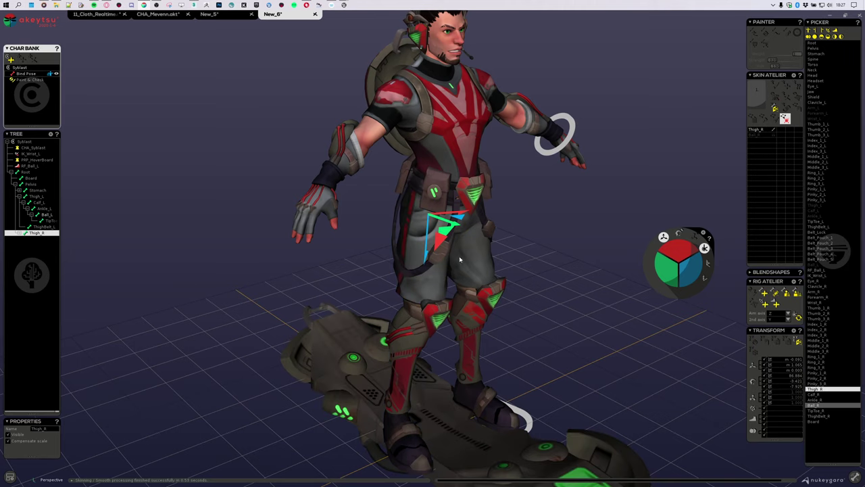
{"action": "middle_click_drag", "start_coordinate": [460, 257], "coordinate": [490, 220]}
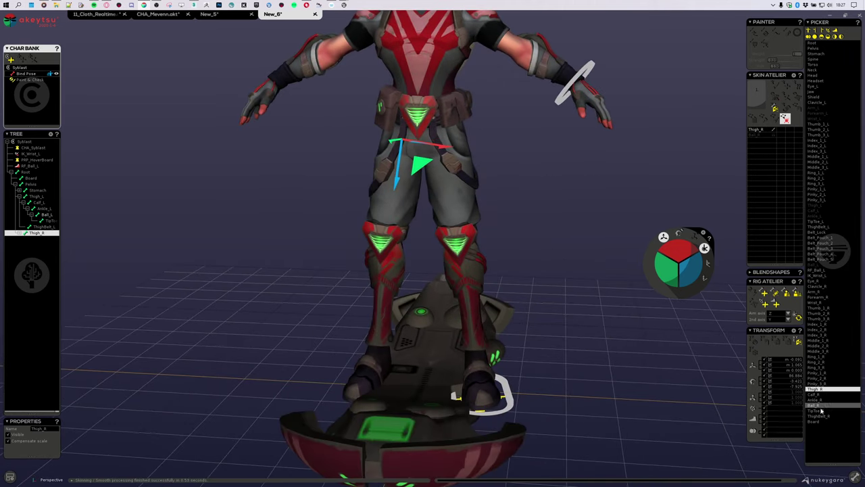
{"action": "left_click", "coordinate": [778, 304]}
{"action": "middle_click_drag", "start_coordinate": [385, 280], "coordinate": [451, 178]}
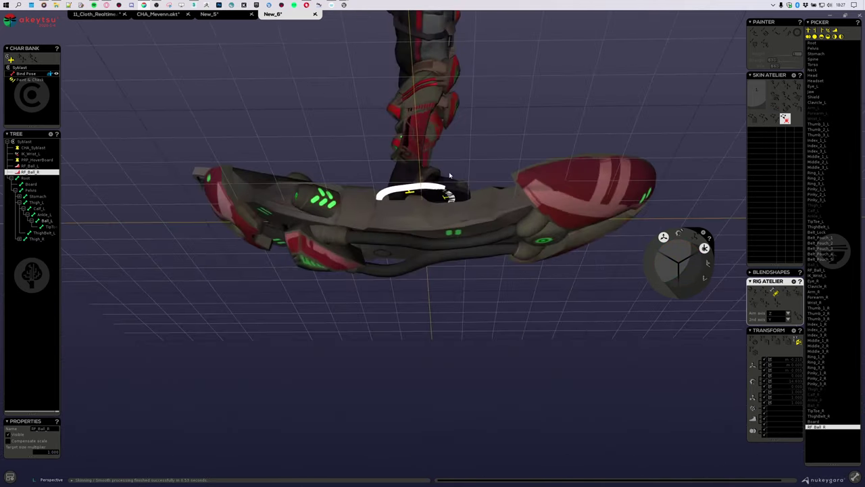
Hide the PRP_HoverBoard mesh to expose the soles of the feet from below
{"action": "scroll", "coordinate": [474, 208], "scroll_direction": "up", "scroll_amount": 6}
{"action": "left_click", "coordinate": [499, 192]}
{"action": "mouse_move", "coordinate": [500, 192]}
{"action": "middle_mouse_down"}
{"action": "mouse_move", "coordinate": [506, 186]}
{"action": "mouse_move", "coordinate": [497, 181]}
{"action": "middle_mouse_up"}
{"action": "left_click", "coordinate": [548, 266]}
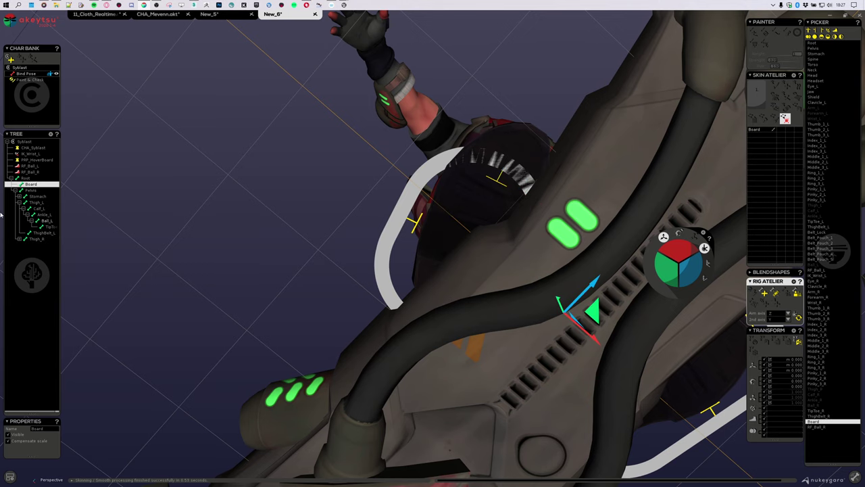
{"action": "left_click", "coordinate": [36, 159]}
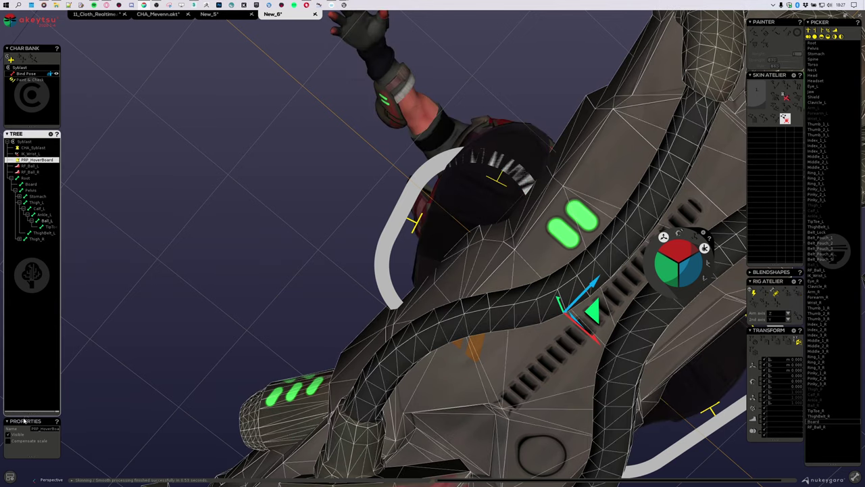
{"action": "left_click", "coordinate": [9, 434]}
Move the right reverse foot's inner and outer side pivots forward to the edges of the sole beside the ball
{"action": "left_click", "coordinate": [504, 265]}
{"action": "left_click_drag", "start_coordinate": [504, 265], "coordinate": [449, 295], "text": "alt"}
{"action": "left_click_drag", "start_coordinate": [518, 241], "coordinate": [497, 187]}
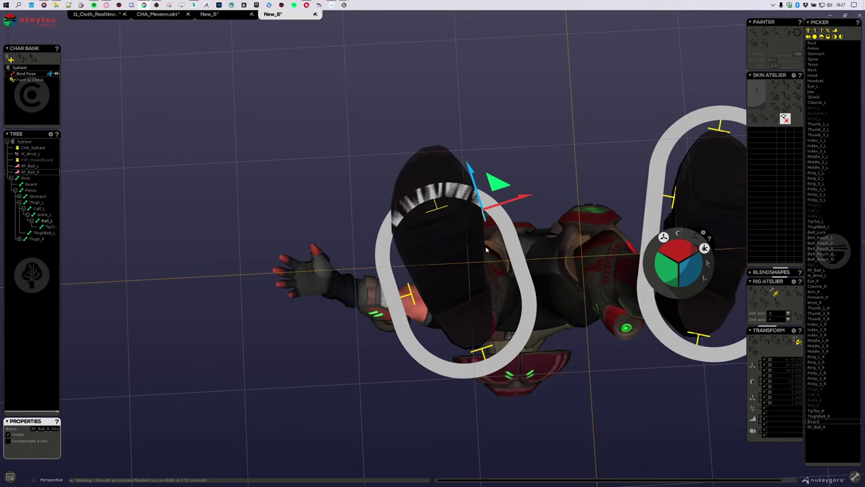
{"action": "left_click", "coordinate": [411, 293]}
{"action": "left_click_drag", "start_coordinate": [424, 272], "coordinate": [411, 219]}
{"action": "middle_click_drag", "start_coordinate": [539, 216], "coordinate": [369, 238], "text": "alt"}
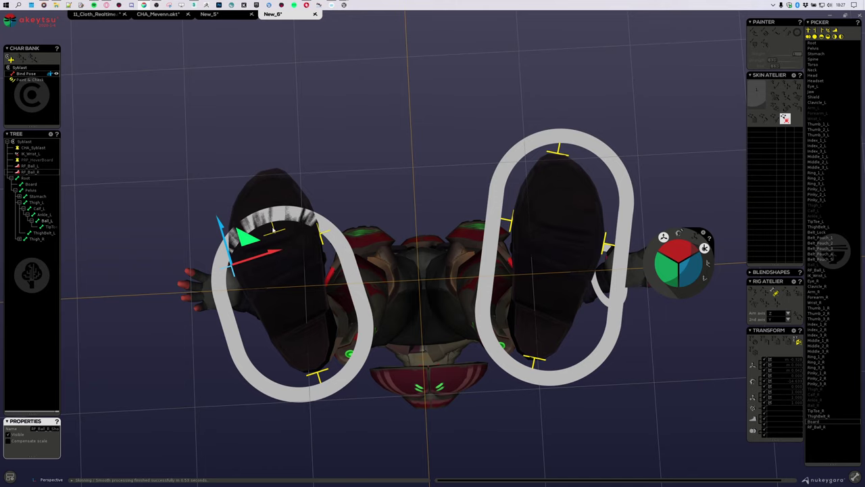
Move the right reverse foot's toe pivot to the tip of the shoe and adjust its heel pivot at the back of the sole
{"action": "left_click_drag", "start_coordinate": [274, 229], "coordinate": [282, 138]}
{"action": "left_click", "coordinate": [319, 374]}
{"action": "left_click_drag", "start_coordinate": [331, 349], "coordinate": [325, 347]}
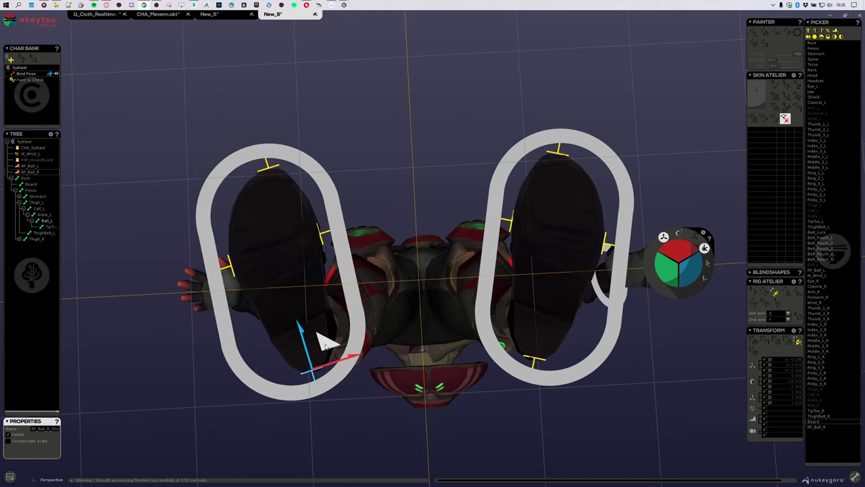
Create an IK chain on the right arm using the Wrist_R and Arm_R joints
{"action": "right_click_drag", "start_coordinate": [465, 93], "coordinate": [453, 147]}
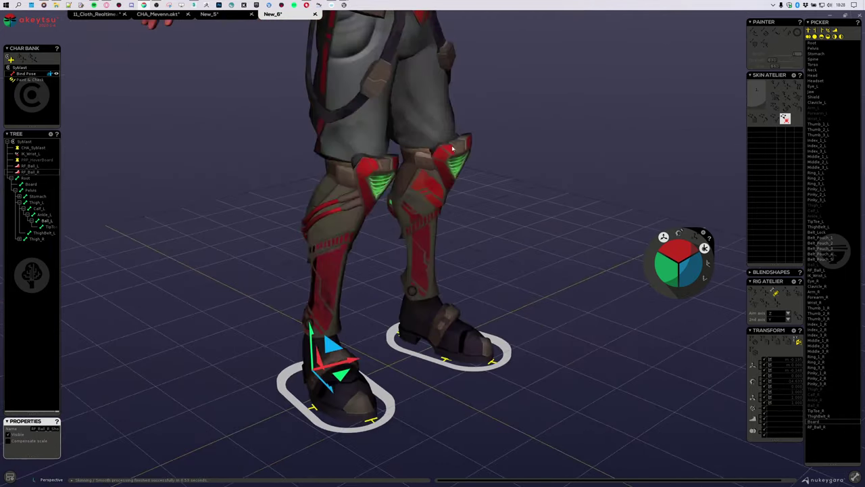
{"action": "middle_click_drag", "start_coordinate": [453, 147], "coordinate": [353, 235]}
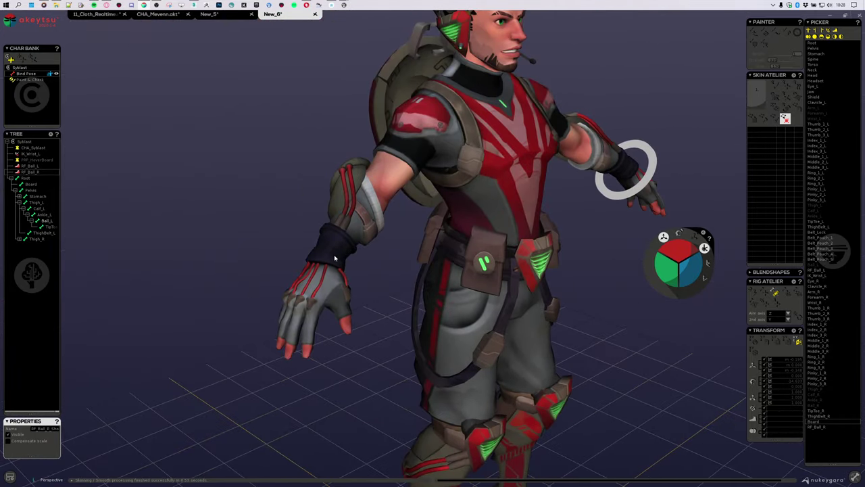
{"action": "left_click", "coordinate": [334, 258]}
{"action": "right_click_drag", "start_coordinate": [334, 258], "coordinate": [467, 203]}
{"action": "middle_click_drag", "start_coordinate": [467, 203], "coordinate": [452, 241]}
{"action": "scroll", "coordinate": [452, 241], "scroll_direction": "up", "scroll_amount": 3}
{"action": "left_click", "coordinate": [375, 253]}
{"action": "key", "text": "Up"}
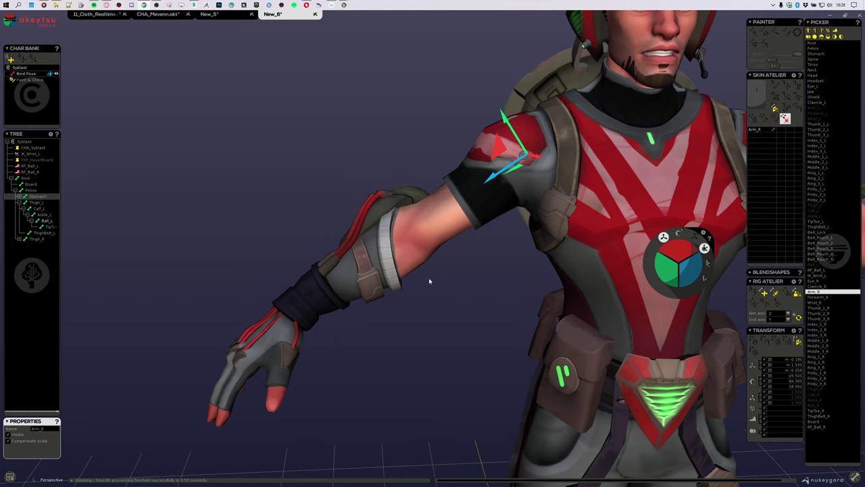
{"action": "key", "text": "Down"}
{"action": "left_click", "coordinate": [290, 320]}
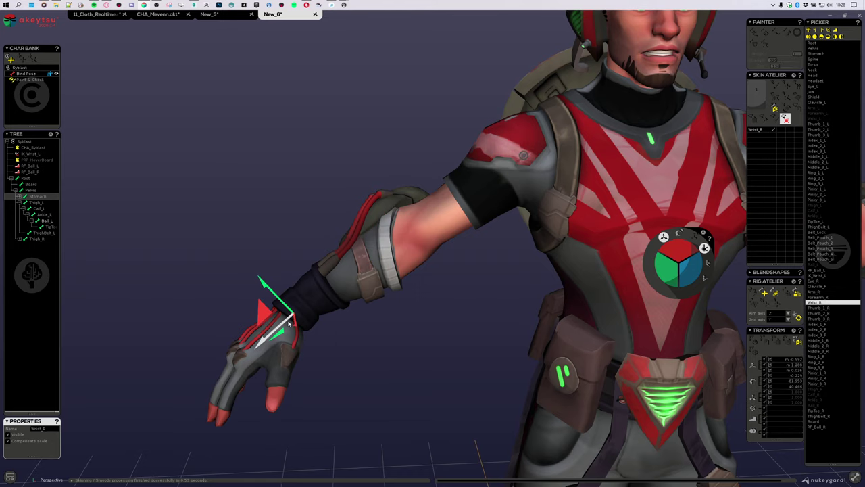
{"action": "mouse_move", "coordinate": [474, 200]}
{"action": "middle_mouse_down"}
{"action": "mouse_move", "coordinate": [458, 239]}
{"action": "mouse_move", "coordinate": [477, 203]}
{"action": "middle_mouse_up"}
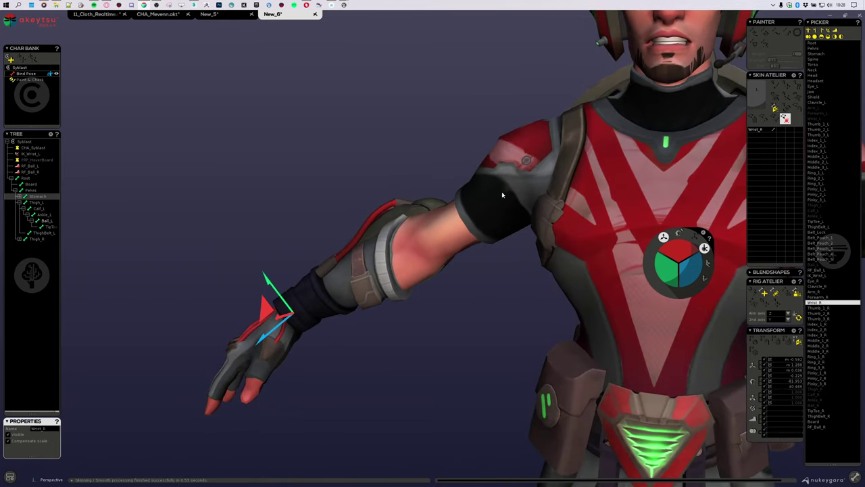
{"action": "left_click", "coordinate": [504, 192], "text": "shift"}
{"action": "middle_click_drag", "start_coordinate": [359, 234], "coordinate": [399, 232]}
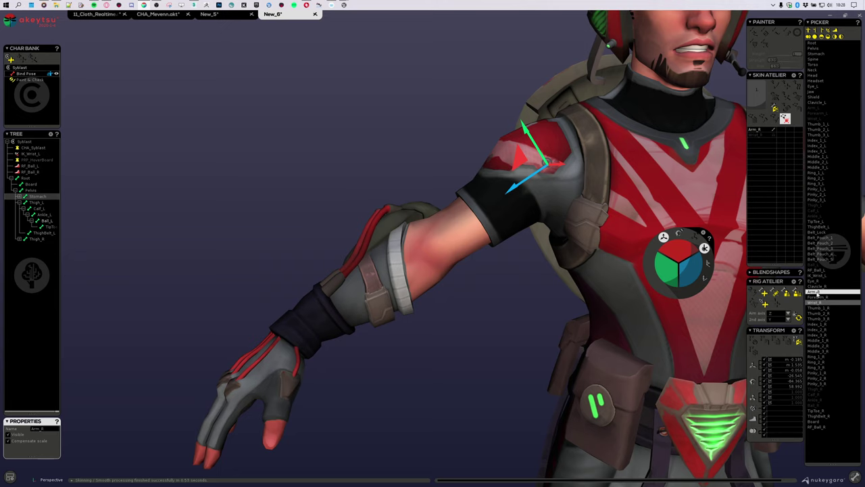
{"action": "left_click", "coordinate": [766, 305]}
Set the target size multiplier of both wrist IK controllers, IK_Wrist_L and IK_Wrist_R, to 0.7
{"action": "middle_click_drag", "start_coordinate": [675, 373], "coordinate": [265, 320]}
{"action": "middle_click_drag", "start_coordinate": [173, 243], "coordinate": [438, 213]}
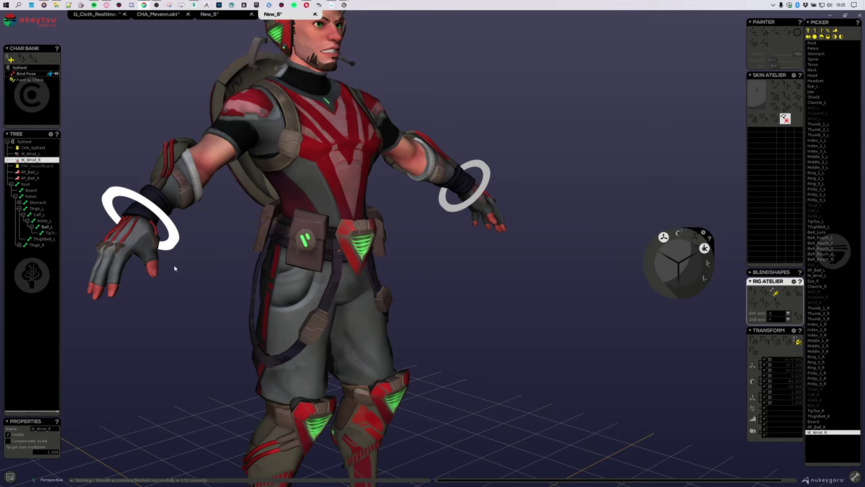
{"action": "left_click", "coordinate": [449, 208]}
{"action": "left_click", "coordinate": [52, 449]}
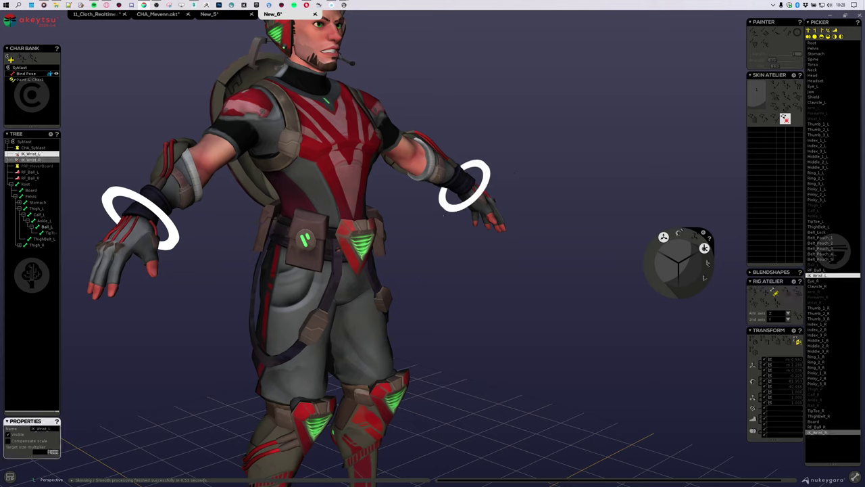
{"action": "type", "text": "0.7"}
{"action": "key", "text": "Return"}
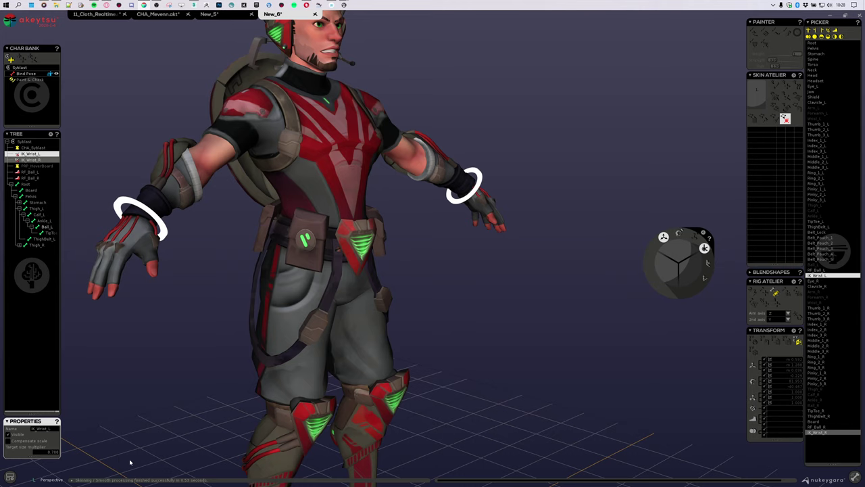
Set the target size multiplier of both reverse foot controllers, RF_Ball_L and RF_Ball_R, to 0.7
{"action": "scroll", "coordinate": [287, 406], "scroll_direction": "down", "scroll_amount": 3}
{"action": "middle_click_drag", "start_coordinate": [287, 406], "coordinate": [395, 179]}
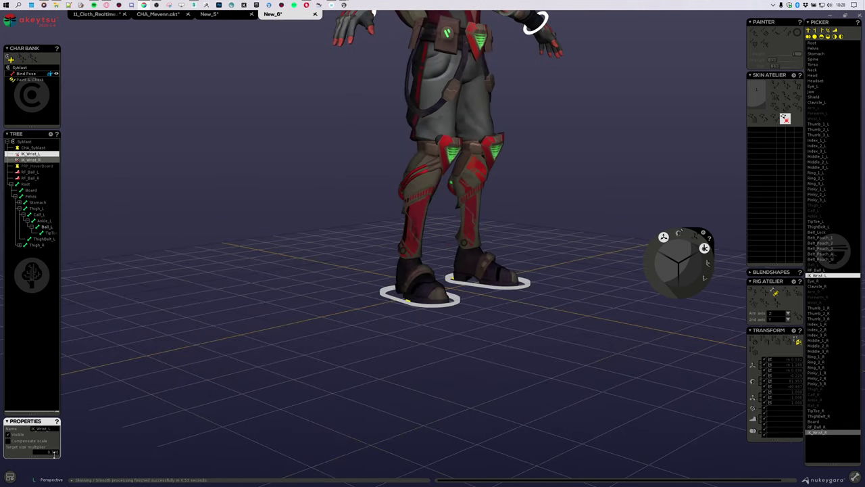
{"action": "middle_click_drag", "start_coordinate": [500, 218], "coordinate": [473, 319]}
{"action": "middle_click_drag", "start_coordinate": [575, 175], "coordinate": [549, 241]}
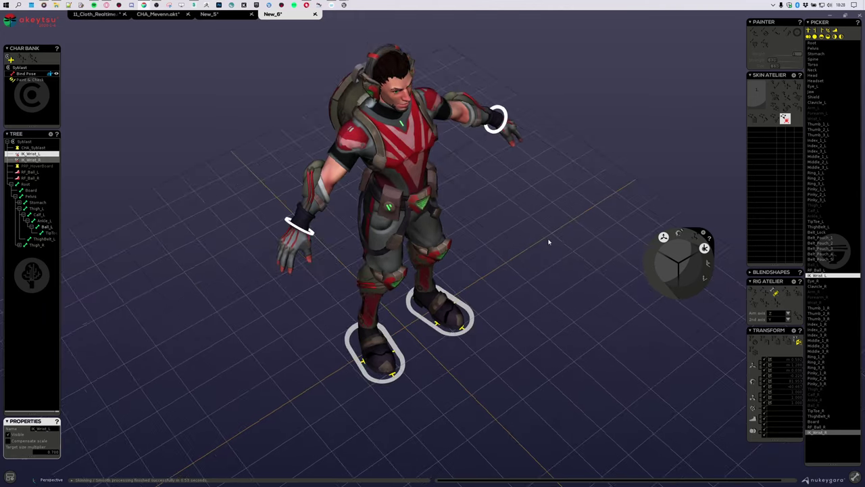
{"action": "left_click", "coordinate": [473, 315]}
{"action": "left_click", "coordinate": [399, 356], "text": "shift"}
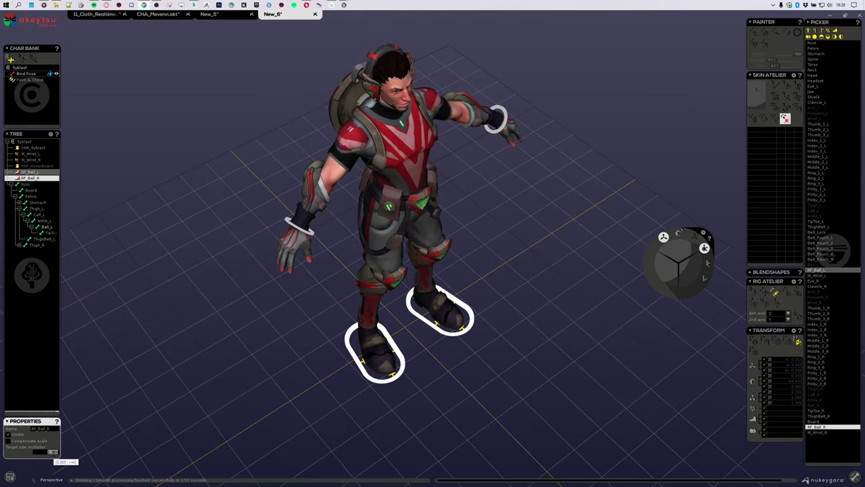
{"action": "type", "text": "0.7"}
{"action": "key", "text": "Return"}
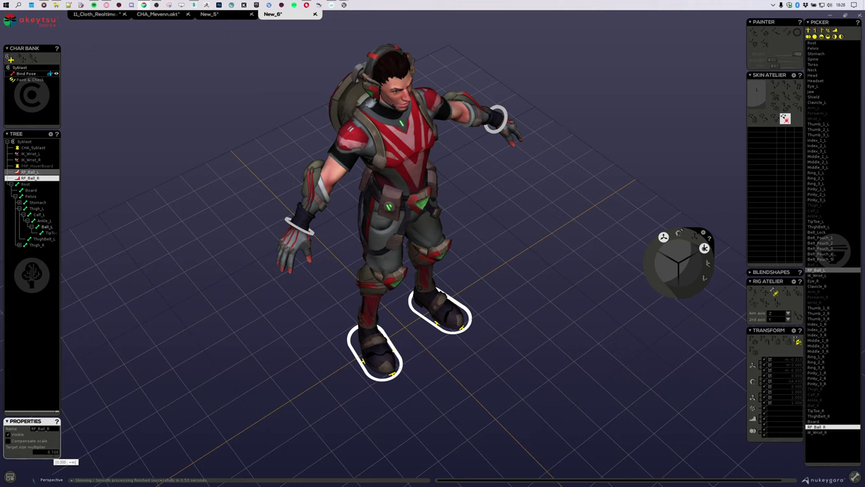
Switch the character from the Bind Pose to Paint & Check and select the Stomach joint
{"action": "middle_click_drag", "start_coordinate": [518, 396], "coordinate": [456, 225]}
{"action": "scroll", "coordinate": [456, 224], "scroll_direction": "up", "scroll_amount": 2}
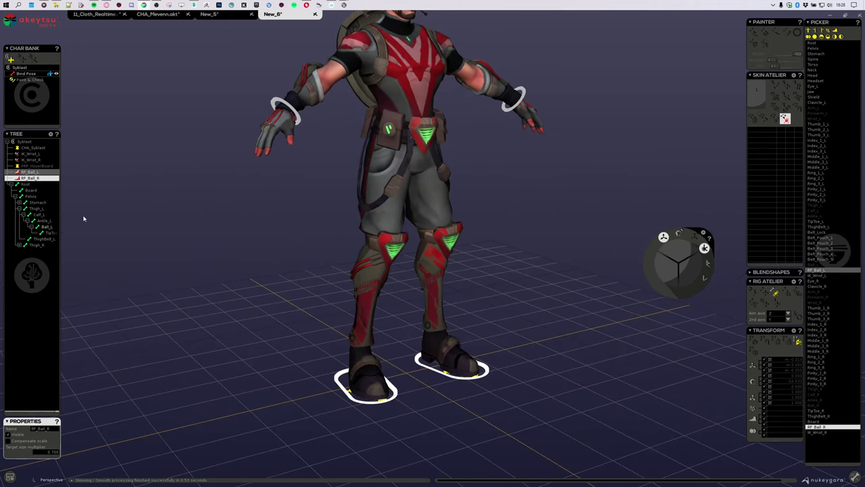
{"action": "left_click", "coordinate": [31, 79]}
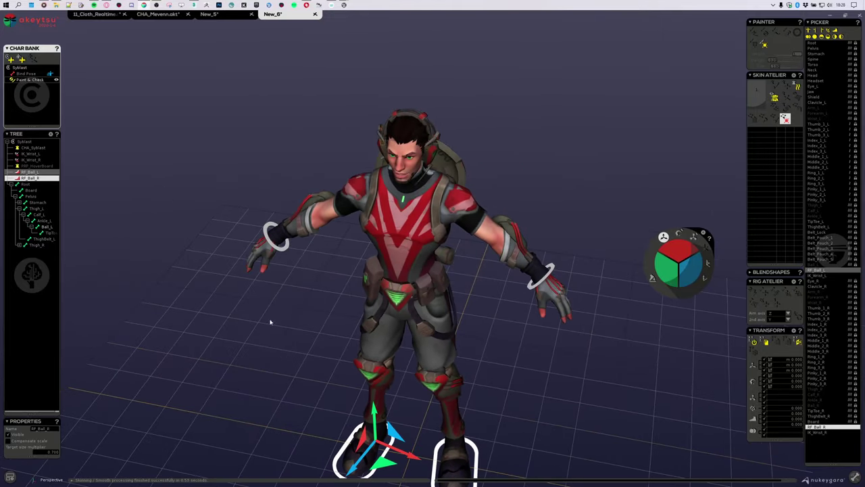
{"action": "middle_click_drag", "start_coordinate": [270, 323], "coordinate": [435, 225]}
{"action": "left_click", "coordinate": [414, 228]}
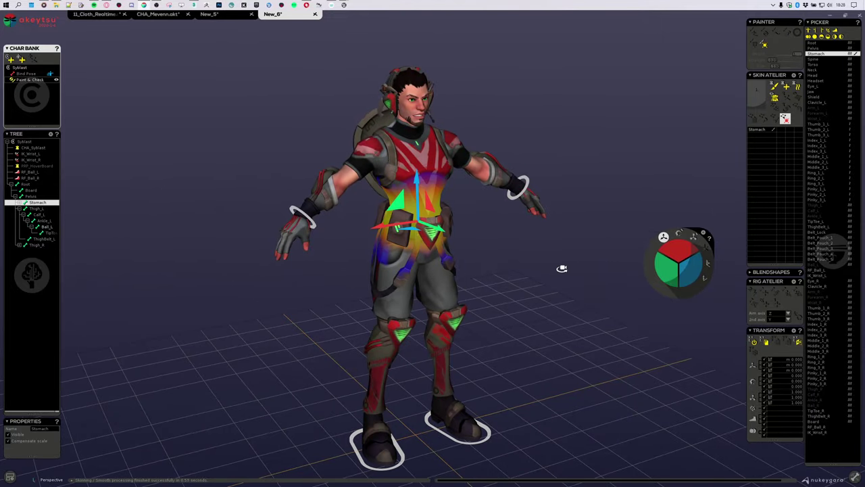
Try moving the Pelvis joint to test how the legs bend over the planted feet, and restore its original position
{"action": "middle_click_drag", "start_coordinate": [562, 269], "coordinate": [424, 229]}
{"action": "middle_click_drag", "start_coordinate": [345, 454], "coordinate": [498, 294]}
{"action": "mouse_move", "coordinate": [436, 151]}
{"action": "left_mouse_down"}
{"action": "mouse_move", "coordinate": [466, 195]}
{"action": "mouse_move", "coordinate": [436, 154]}
{"action": "left_mouse_up"}
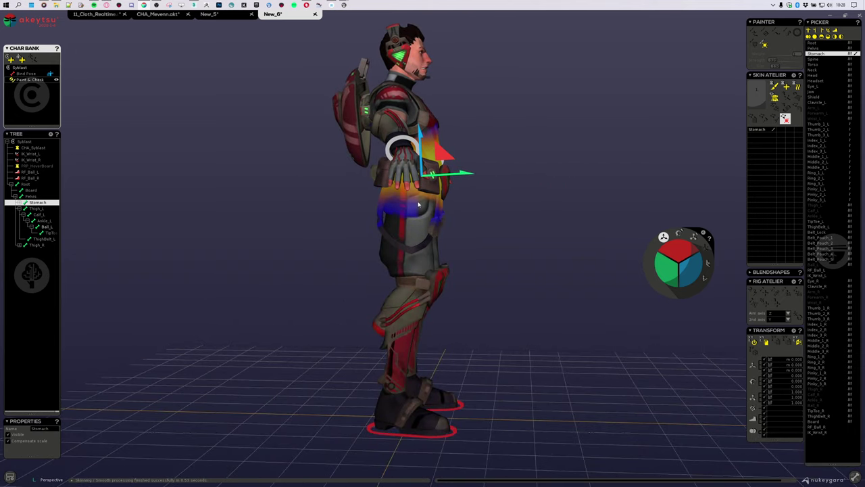
{"action": "left_click", "coordinate": [414, 226]}
{"action": "middle_click_drag", "start_coordinate": [503, 233], "coordinate": [538, 236]}
{"action": "left_click", "coordinate": [439, 215]}
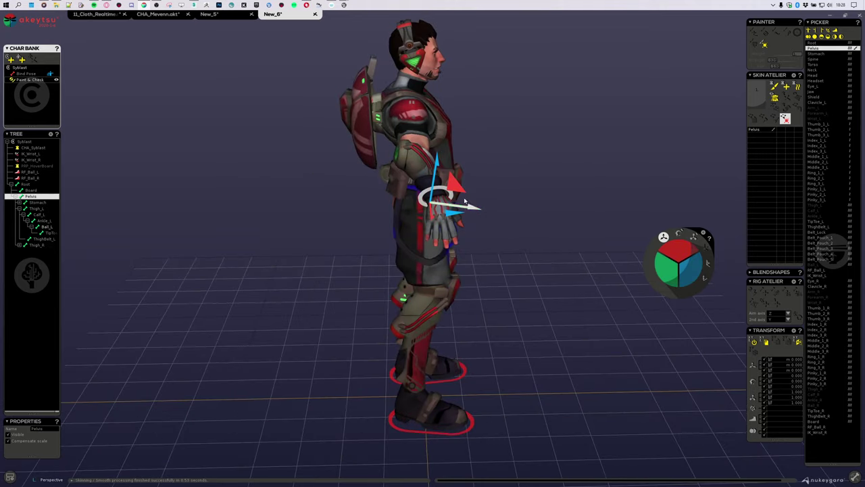
{"action": "mouse_move", "coordinate": [458, 188]}
{"action": "left_mouse_down"}
{"action": "mouse_move", "coordinate": [485, 221]}
{"action": "mouse_move", "coordinate": [454, 192]}
{"action": "mouse_move", "coordinate": [458, 198]}
{"action": "left_mouse_up"}
{"action": "middle_click_drag", "start_coordinate": [517, 206], "coordinate": [505, 216]}
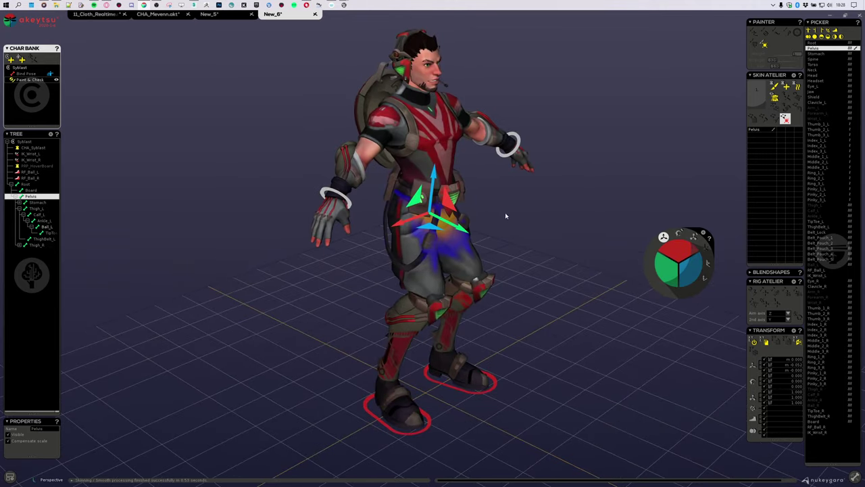
{"action": "middle_click_drag", "start_coordinate": [611, 235], "coordinate": [444, 264]}
{"action": "middle_click_drag", "start_coordinate": [510, 245], "coordinate": [371, 380]}
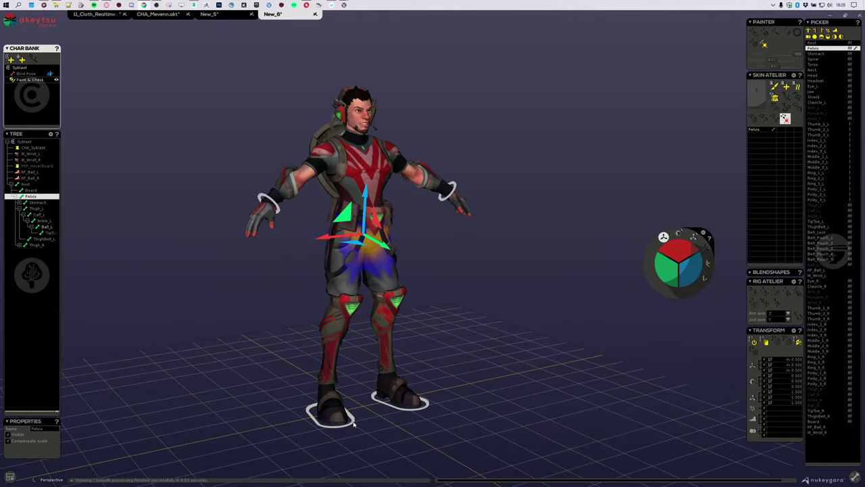
{"action": "middle_click_drag", "start_coordinate": [509, 346], "coordinate": [503, 252]}
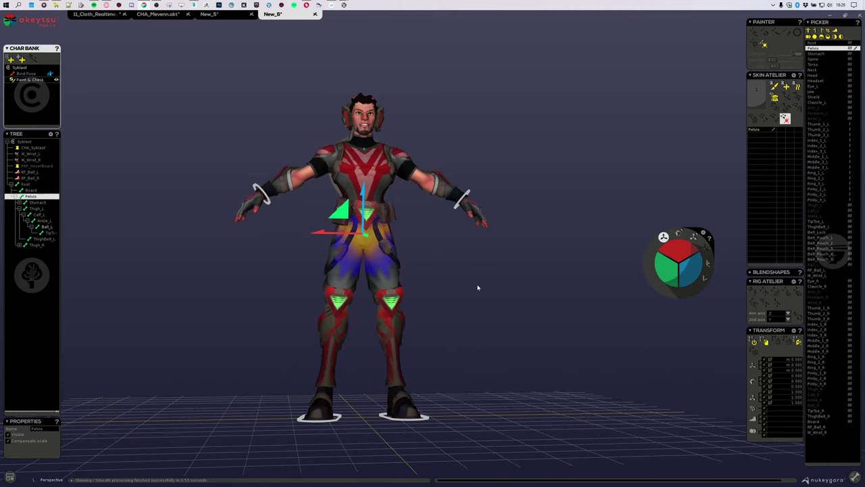
{"action": "middle_click_drag", "start_coordinate": [478, 287], "coordinate": [454, 295]}
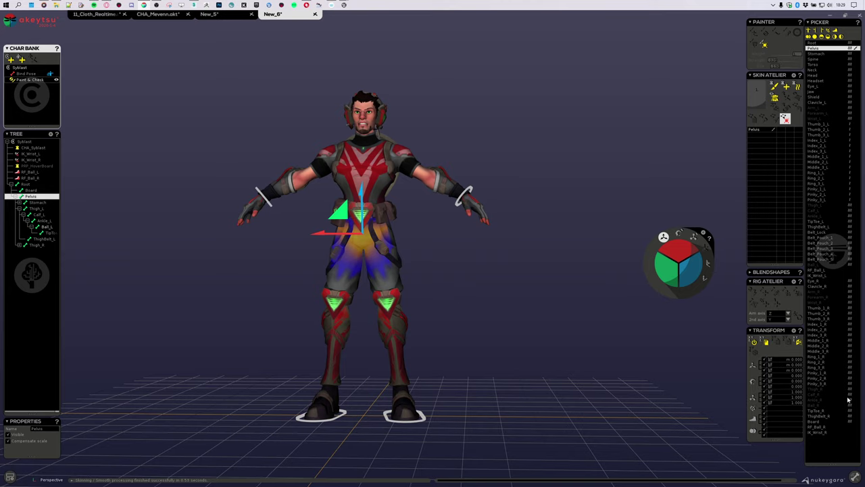
Step through the joints from Root past the head joints and back to Headset, examining each one's skin influence on the character
{"action": "left_click", "coordinate": [817, 44]}
{"action": "key", "text": "Down"}
{"action": "key", "text": "Down"}
{"action": "key", "text": "Down"}
{"action": "key", "text": "Down"}
{"action": "key", "text": "Down"}
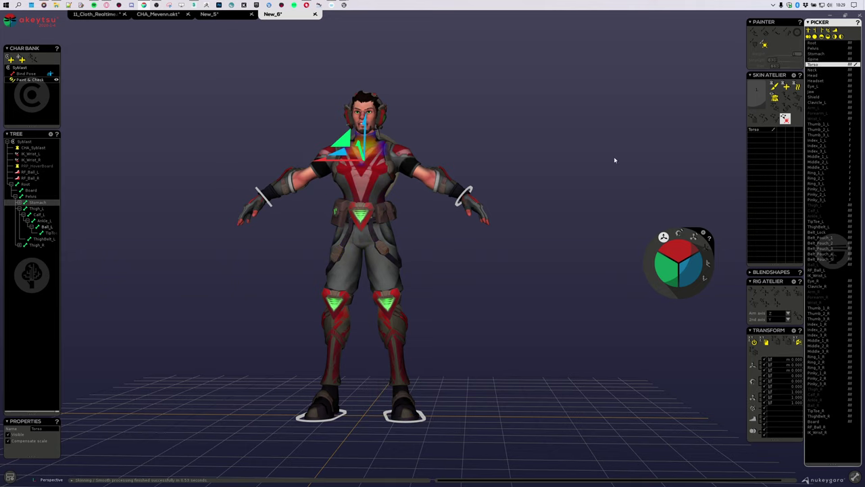
{"action": "key", "text": "Down"}
{"action": "key", "text": "Down"}
{"action": "key", "text": "Down"}
{"action": "key", "text": "Down"}
{"action": "key", "text": "Down"}
{"action": "key", "text": "Down"}
{"action": "key", "text": "Down"}
{"action": "key", "text": "Down"}
{"action": "key", "text": "Up"}
{"action": "key", "text": "Up"}
{"action": "key", "text": "Up"}
{"action": "key", "text": "Up"}
{"action": "key", "text": "Up"}
{"action": "key", "text": "Up"}
{"action": "key", "text": "Up"}
{"action": "key", "text": "Up"}
{"action": "key", "text": "Up"}
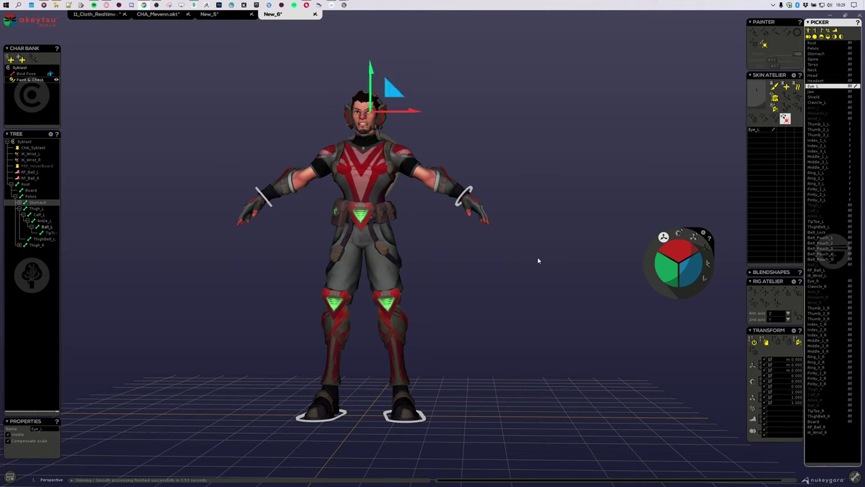
{"action": "key", "text": "Down"}
{"action": "key", "text": "Down"}
{"action": "key", "text": "Down"}
{"action": "left_click_drag", "start_coordinate": [531, 259], "coordinate": [324, 202], "text": "alt"}
{"action": "right_click_drag", "start_coordinate": [325, 202], "coordinate": [436, 281], "text": "alt"}
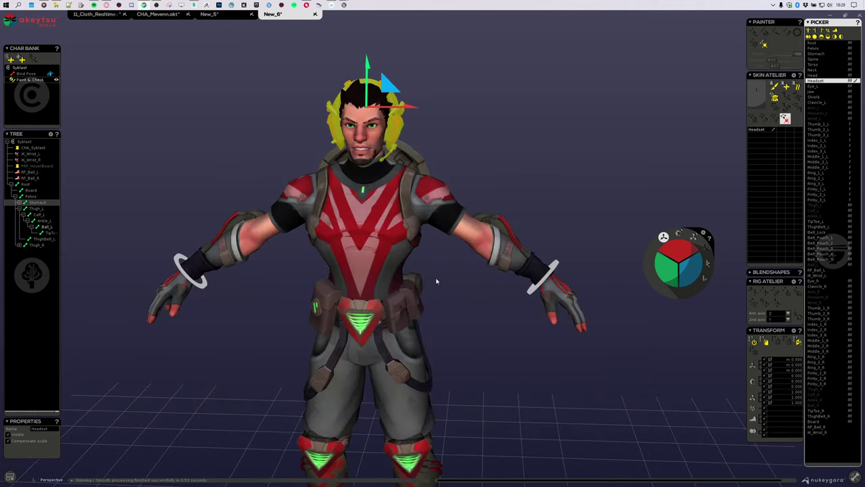
{"action": "left_click_drag", "start_coordinate": [437, 282], "coordinate": [404, 254], "text": "alt"}
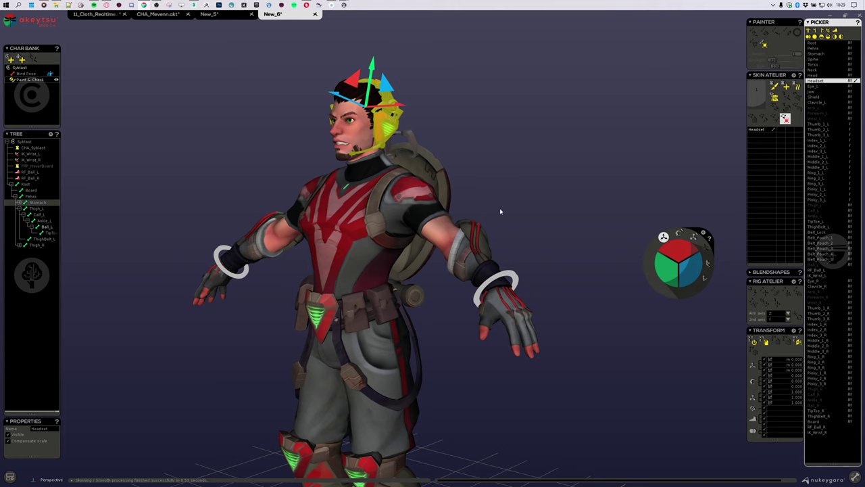
{"action": "right_click_drag", "start_coordinate": [500, 212], "coordinate": [537, 206]}
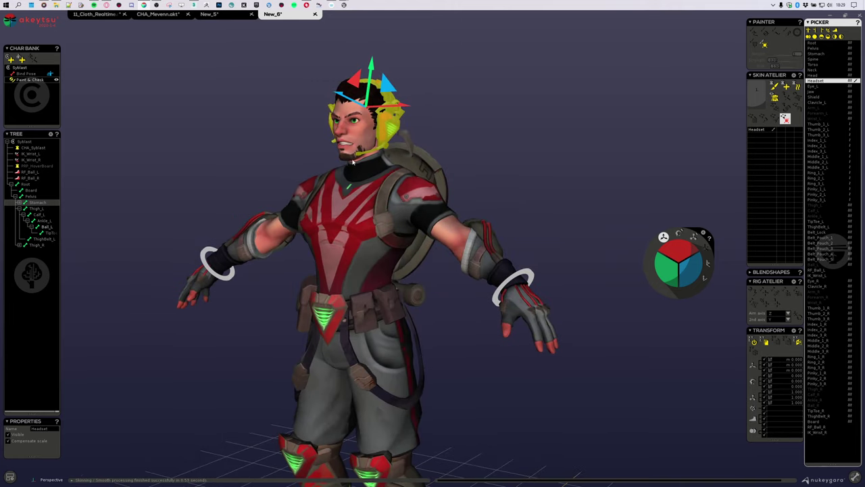
Examine the skin influence of the Pelvis, Root and spine joints by selecting them one after another
{"action": "left_click", "coordinate": [337, 357]}
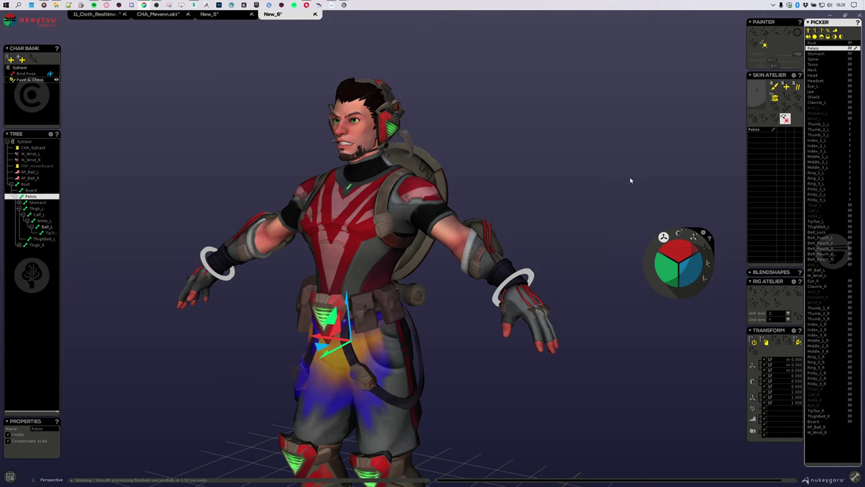
{"action": "left_click_drag", "start_coordinate": [604, 97], "coordinate": [631, 109], "text": "alt"}
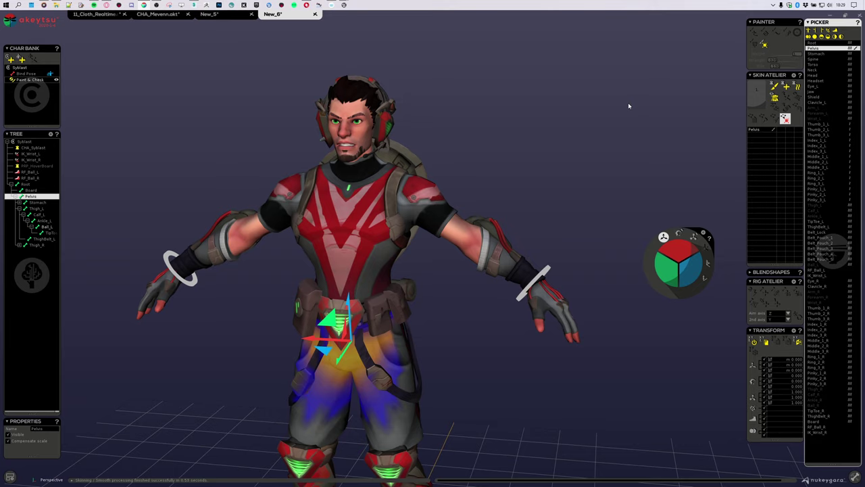
{"action": "key", "text": "Up"}
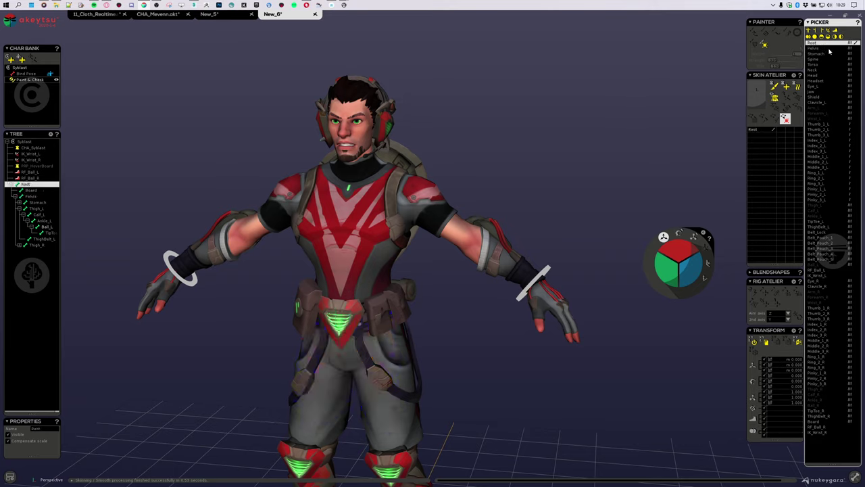
{"action": "left_click", "coordinate": [829, 49]}
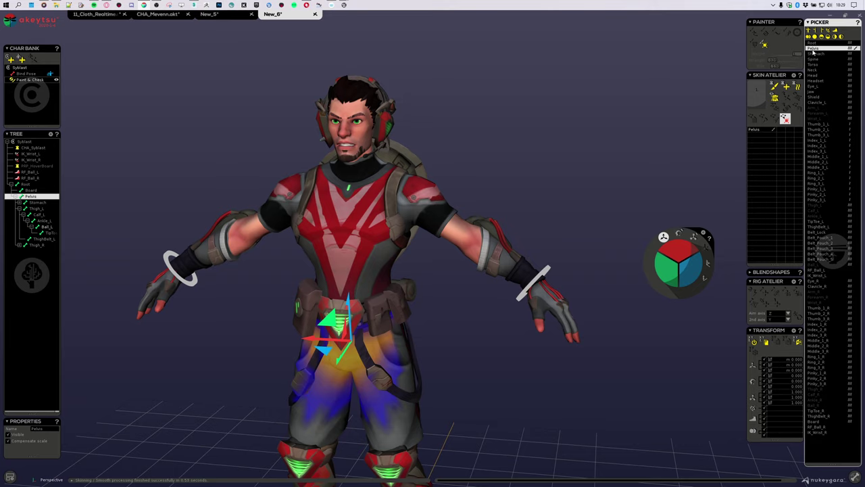
{"action": "key", "text": "Down"}
{"action": "key", "text": "Down"}
{"action": "key", "text": "Down"}
{"action": "key", "text": "Down"}
{"action": "key", "text": "Up"}
{"action": "key", "text": "Up"}
{"action": "key", "text": "Up"}
{"action": "key", "text": "Up"}
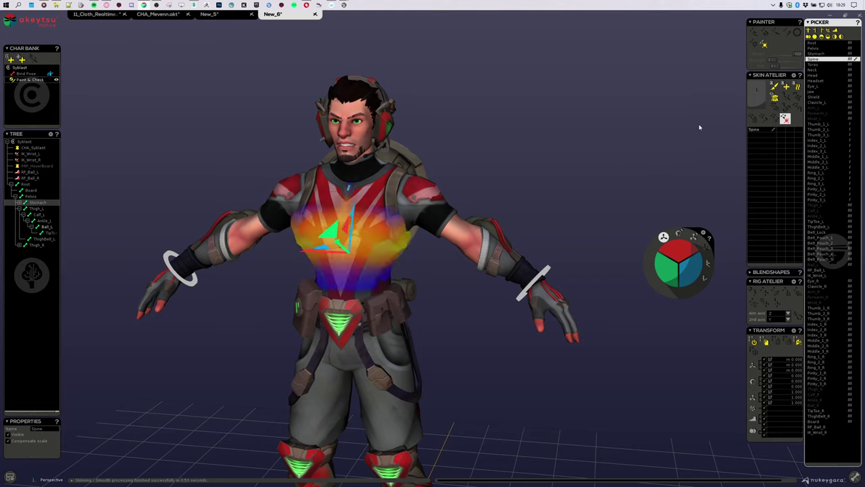
Reorder the central body joints in the Picker as Root, Head, Neck, Torso, Spine, Stomach and Pelvis
{"action": "key", "text": "Down"}
{"action": "key", "text": "Down"}
{"action": "key", "text": "Down"}
{"action": "key", "text": "Down"}
{"action": "key", "text": "Down"}
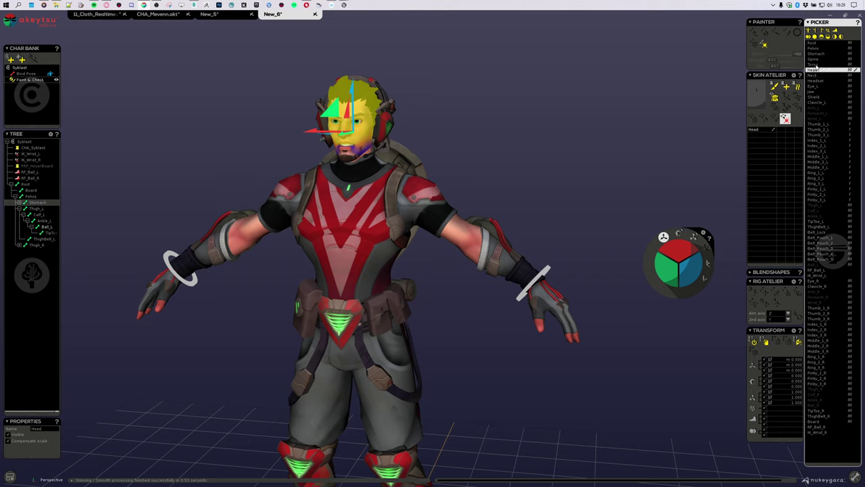
{"action": "left_click", "coordinate": [820, 66]}
{"action": "left_click", "coordinate": [815, 60]}
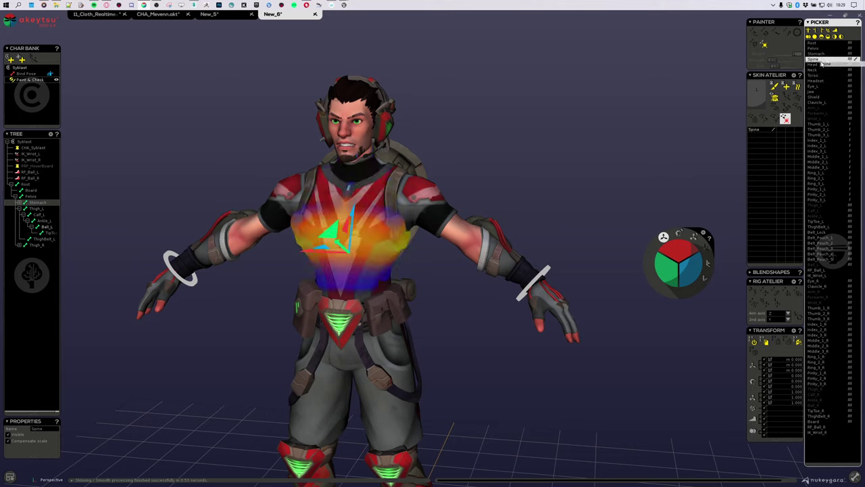
{"action": "left_click_drag", "start_coordinate": [824, 73], "coordinate": [824, 76]}
{"action": "key", "text": "Up"}
{"action": "key", "text": "Up"}
{"action": "key", "text": "Up"}
{"action": "key", "text": "Up"}
{"action": "key", "text": "Up"}
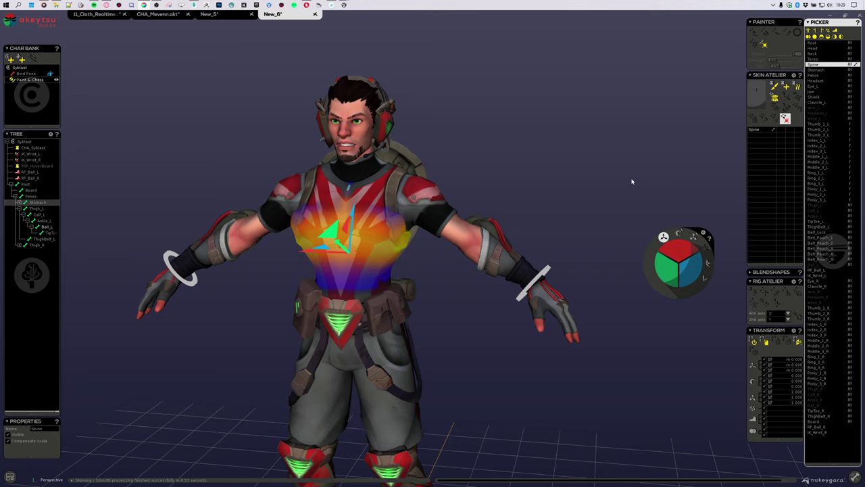
Step through the reordered body joints between Pelvis and Head, examining the skin influence of each
{"action": "key", "text": "Down"}
{"action": "key", "text": "Down"}
{"action": "key", "text": "Down"}
{"action": "key", "text": "Down"}
{"action": "key", "text": "Down"}
{"action": "key", "text": "Up"}
{"action": "key", "text": "Up"}
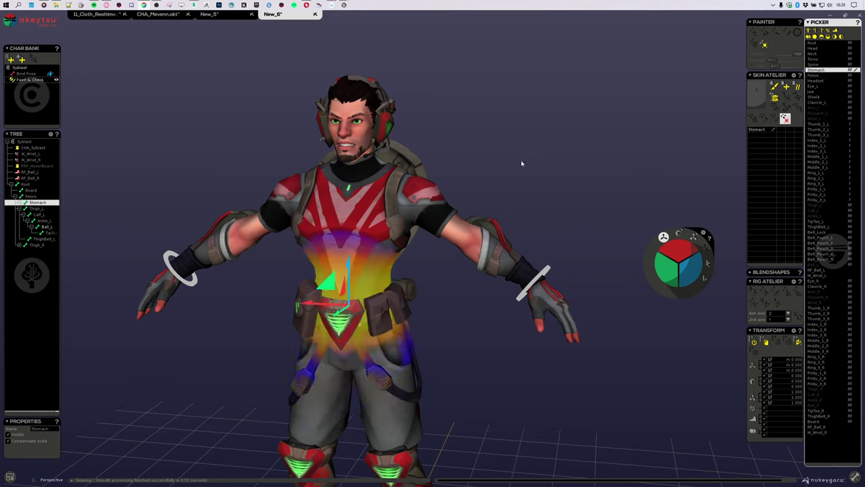
{"action": "key", "text": "Up"}
{"action": "key", "text": "Up"}
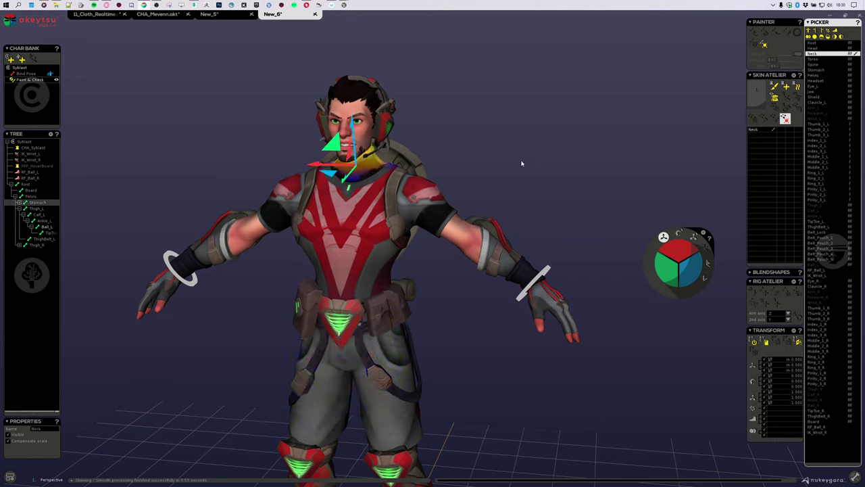
{"action": "key", "text": "Up"}
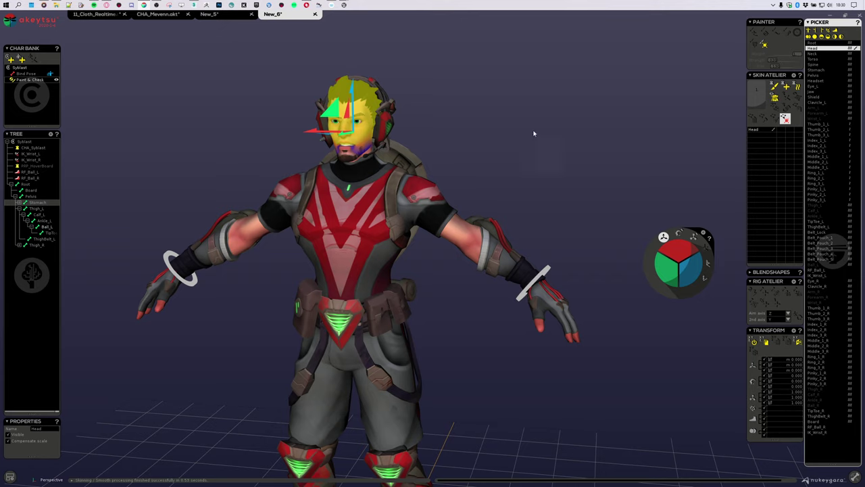
{"action": "key", "text": "Down"}
{"action": "key", "text": "Down"}
Move the Jaw joint directly above Head in the Picker, and select Head to view its influence on the face
{"action": "left_click", "coordinate": [344, 160]}
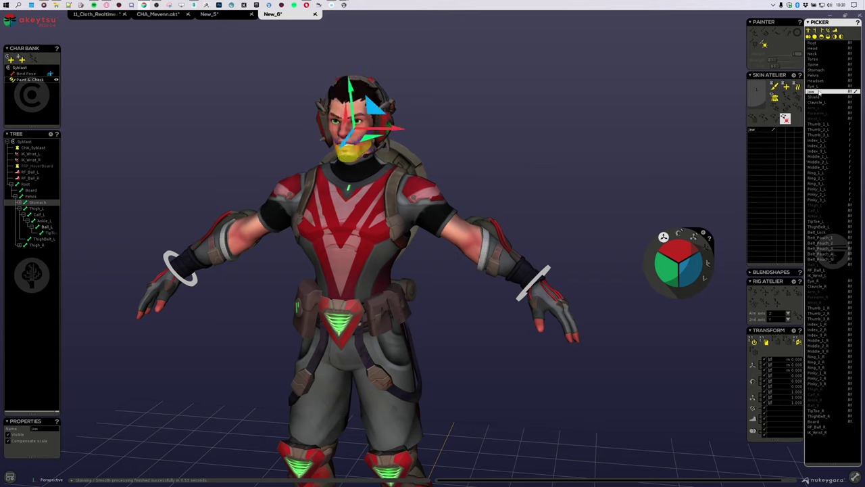
{"action": "left_click_drag", "start_coordinate": [825, 50], "coordinate": [825, 49]}
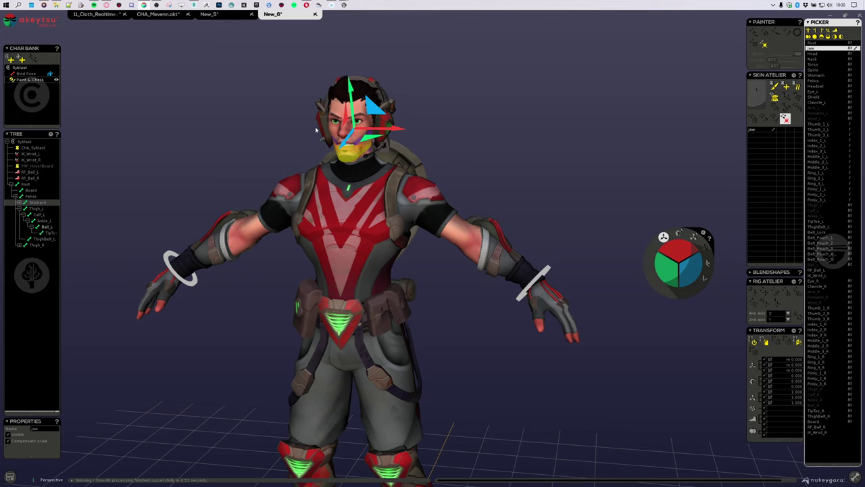
{"action": "left_click_drag", "start_coordinate": [315, 130], "coordinate": [535, 159], "text": "alt"}
{"action": "scroll", "coordinate": [535, 158], "scroll_direction": "up", "scroll_amount": 8}
{"action": "key", "text": "Down"}
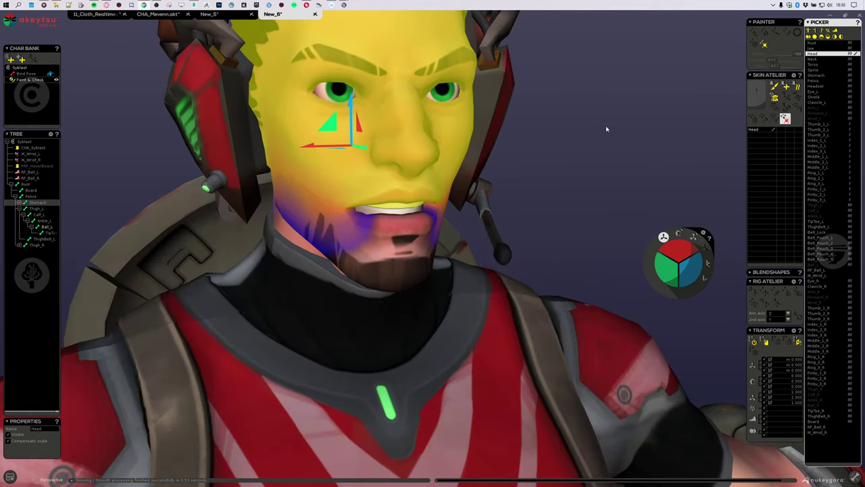
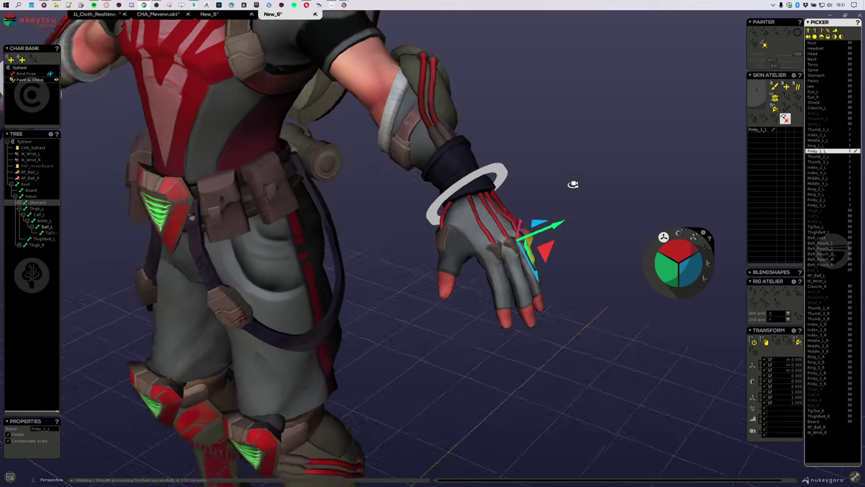
Step back and forth through the base finger joints of the left hand, examining the skin influence of each
{"action": "key", "text": "Left"}
{"action": "key", "text": "Left"}
{"action": "key", "text": "Left"}
{"action": "key", "text": "Left"}
{"action": "key", "text": "Right"}
{"action": "key", "text": "Right"}
{"action": "key", "text": "Right"}
{"action": "key", "text": "Right"}
{"action": "key", "text": "Left"}
{"action": "key", "text": "Left"}
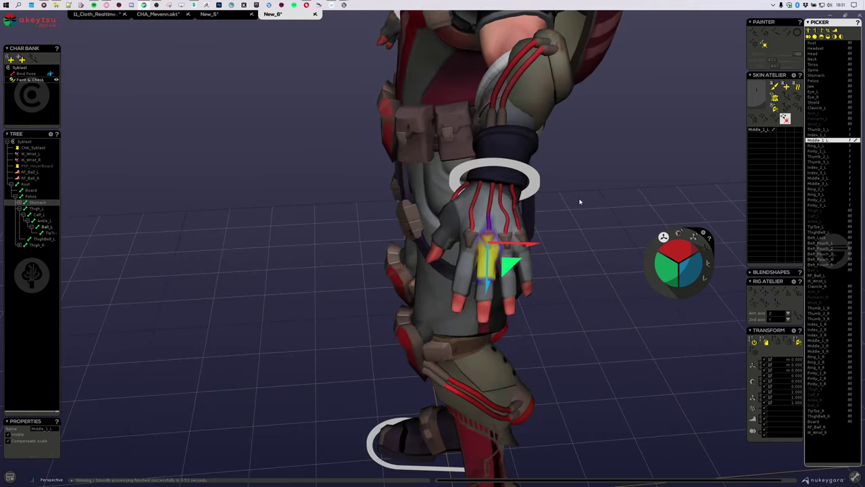
Raise the left index finger's base joint and bend the middle and ring fingers' base joints about the X axis
{"action": "key", "text": "Left"}
{"action": "middle_click_drag", "start_coordinate": [579, 201], "coordinate": [668, 164]}
{"action": "scroll", "coordinate": [652, 217], "scroll_direction": "up", "scroll_amount": 4}
{"action": "left_click", "coordinate": [679, 234]}
{"action": "left_click_drag", "start_coordinate": [679, 247], "coordinate": [681, 256]}
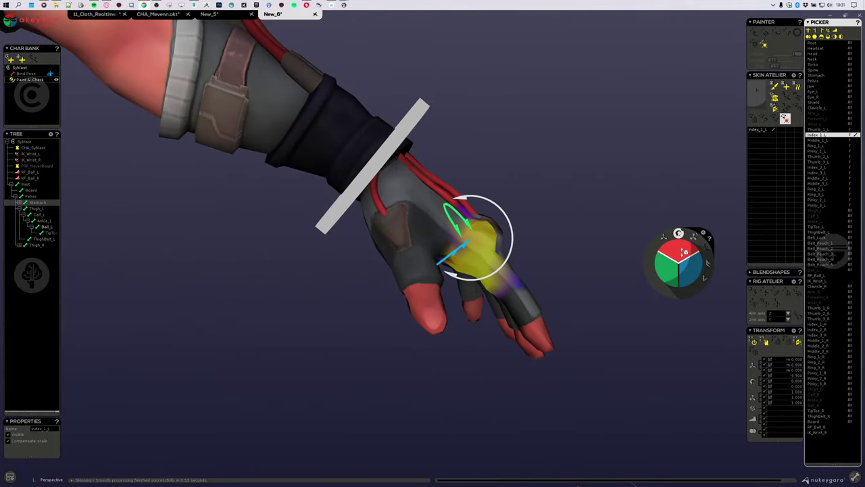
{"action": "key", "text": "Right"}
{"action": "key", "text": "Right"}
{"action": "key", "text": "Right"}
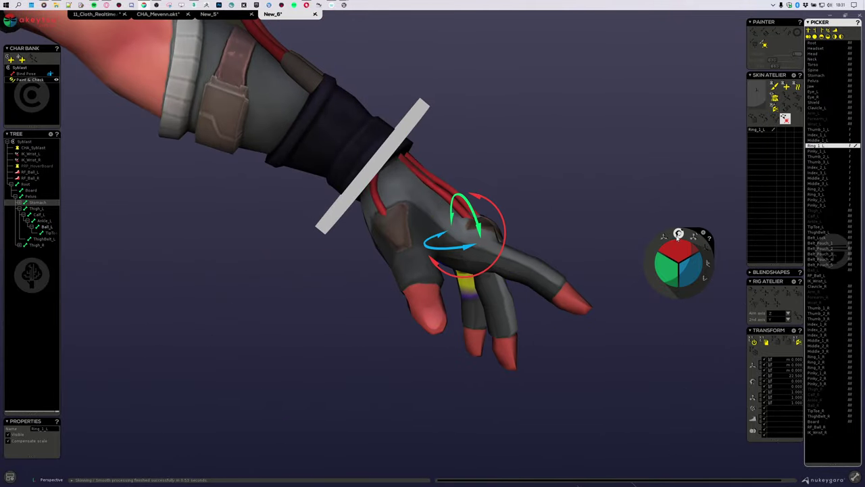
Rotate the left thumb's base joint about its X axis
{"action": "key", "text": "Left"}
{"action": "key", "text": "Left"}
{"action": "key", "text": "Left"}
{"action": "key", "text": "Left"}
{"action": "mouse_move", "coordinate": [683, 266]}
{"action": "left_mouse_down"}
{"action": "mouse_move", "coordinate": [679, 252]}
{"action": "mouse_move", "coordinate": [679, 260]}
{"action": "left_mouse_up"}
{"action": "key", "text": "Right"}
{"action": "key", "text": "Left"}
{"action": "middle_click_drag", "start_coordinate": [595, 206], "coordinate": [580, 166]}
{"action": "scroll", "coordinate": [540, 197], "scroll_direction": "down", "scroll_amount": 3}
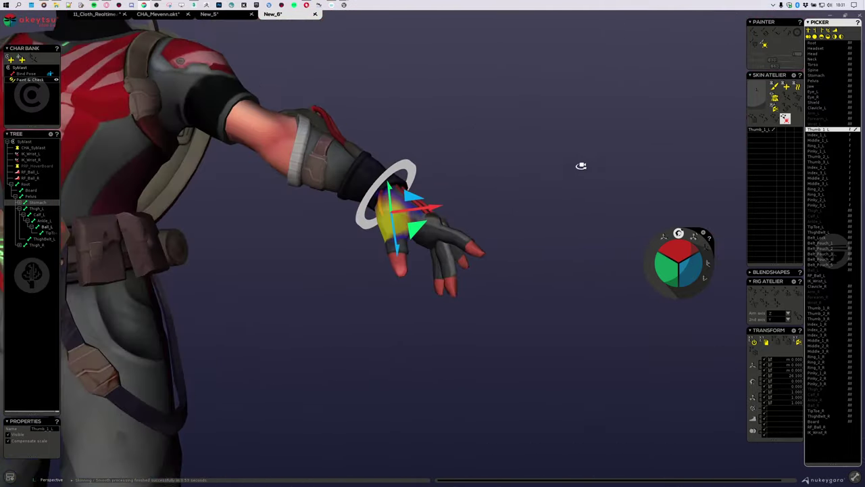
Select the left middle and ring finger joint chains and curl them toward the palm
{"action": "scroll", "coordinate": [541, 230], "scroll_direction": "up", "scroll_amount": 5}
{"action": "double_click", "coordinate": [507, 294]}
{"action": "middle_click_drag", "start_coordinate": [534, 337], "coordinate": [454, 315]}
{"action": "double_click", "coordinate": [516, 290], "text": "shift"}
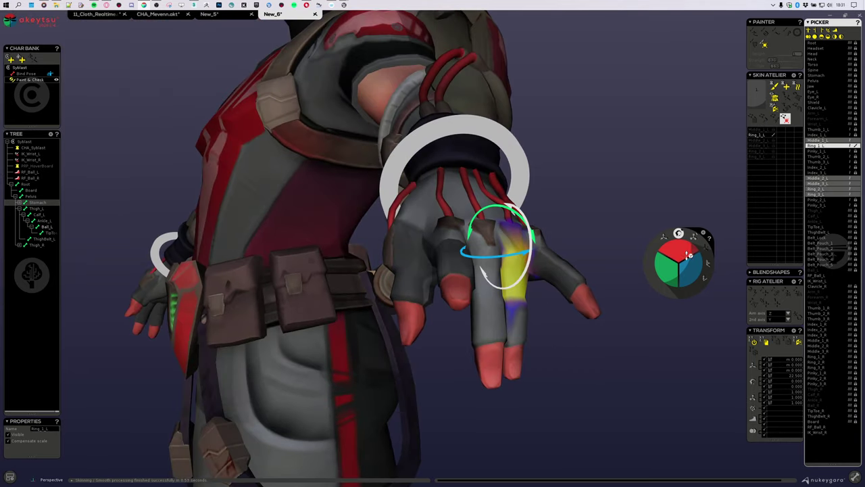
{"action": "left_click_drag", "start_coordinate": [686, 250], "coordinate": [678, 228]}
{"action": "left_click_drag", "start_coordinate": [598, 294], "coordinate": [529, 298], "text": "alt"}
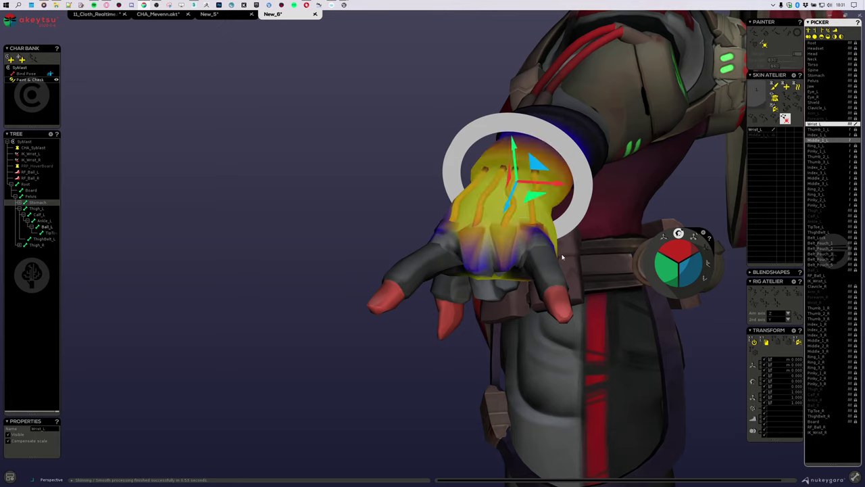
{"action": "left_click", "coordinate": [486, 287], "text": "shift"}
{"action": "left_click_drag", "start_coordinate": [679, 248], "coordinate": [678, 262]}
Adjust the rotation of the left index finger's outer joints, Index_2_L and Index_3_L, for a pointing pose
{"action": "left_click_drag", "start_coordinate": [601, 278], "coordinate": [588, 342], "text": "alt"}
{"action": "left_click", "coordinate": [520, 266]}
{"action": "key", "text": "e"}
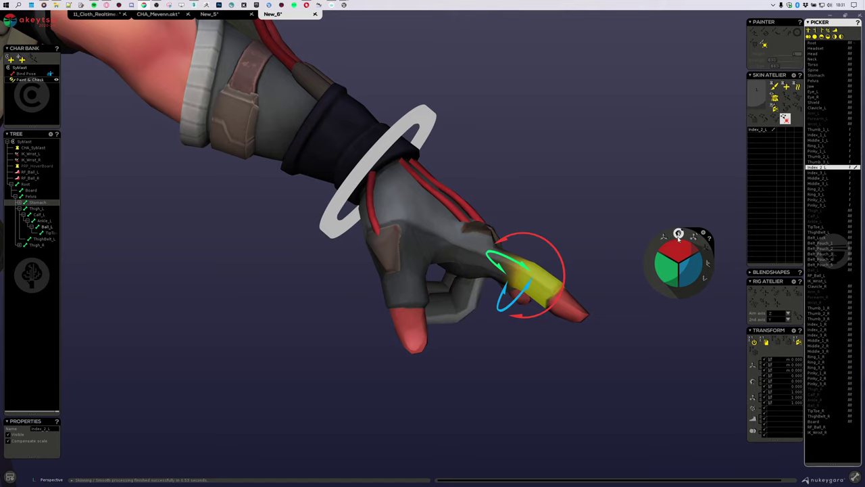
{"action": "left_click", "coordinate": [413, 330]}
{"action": "left_click", "coordinate": [570, 308]}
{"action": "left_click", "coordinate": [539, 282]}
{"action": "left_click", "coordinate": [414, 330]}
{"action": "left_click", "coordinate": [539, 282]}
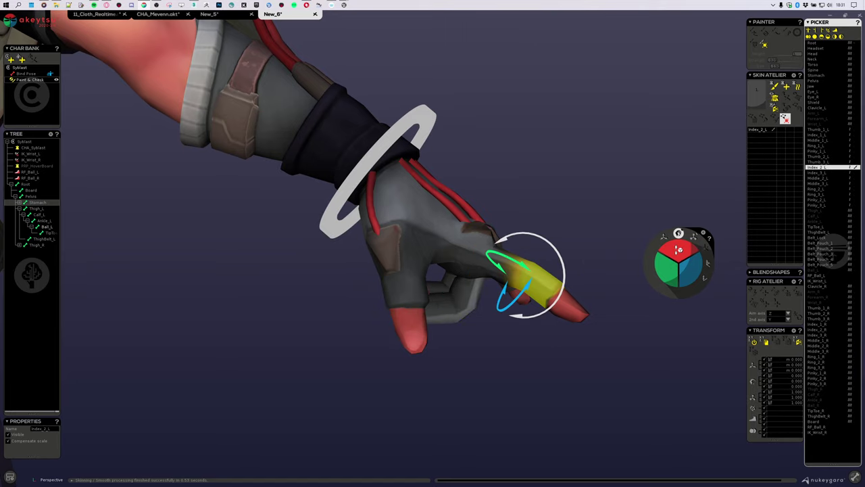
{"action": "left_click_drag", "start_coordinate": [680, 250], "coordinate": [687, 259]}
{"action": "key", "text": "Down"}
{"action": "left_click_drag", "start_coordinate": [662, 318], "coordinate": [615, 363], "text": "alt"}
{"action": "middle_click_drag", "start_coordinate": [614, 363], "coordinate": [469, 257], "text": "alt"}
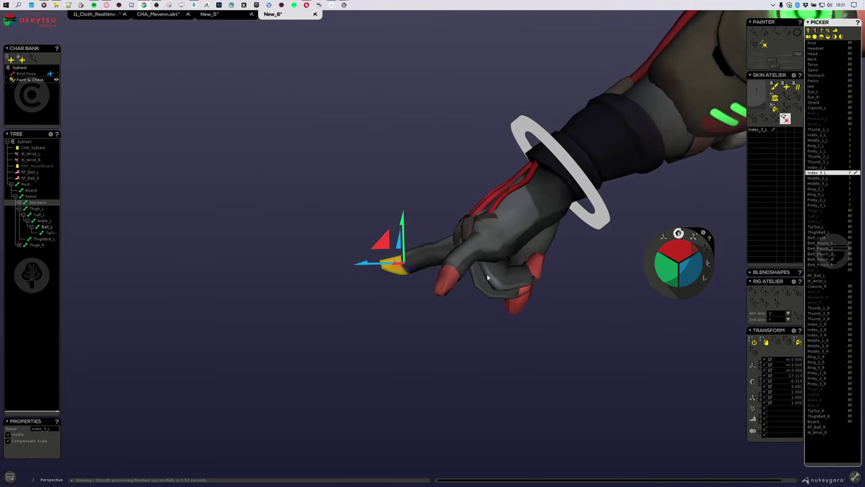
Select the whole left pinky joint chain and rotate it about the X axis to extend the finger
{"action": "double_click", "coordinate": [477, 248]}
{"action": "left_click_drag", "start_coordinate": [476, 248], "coordinate": [575, 272], "text": "alt"}
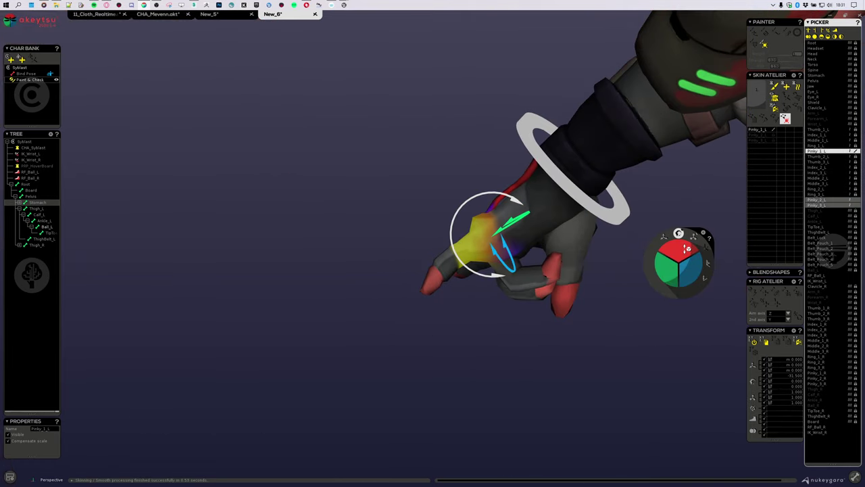
{"action": "left_click_drag", "start_coordinate": [686, 246], "coordinate": [677, 230]}
{"action": "left_click_drag", "start_coordinate": [562, 265], "coordinate": [583, 283], "text": "alt"}
Rotate the left ring finger's Ring_1_L and Ring_2_L joints to fold the finger into the palm
{"action": "left_click", "coordinate": [472, 269]}
{"action": "left_click_drag", "start_coordinate": [472, 271], "coordinate": [666, 298], "text": "alt"}
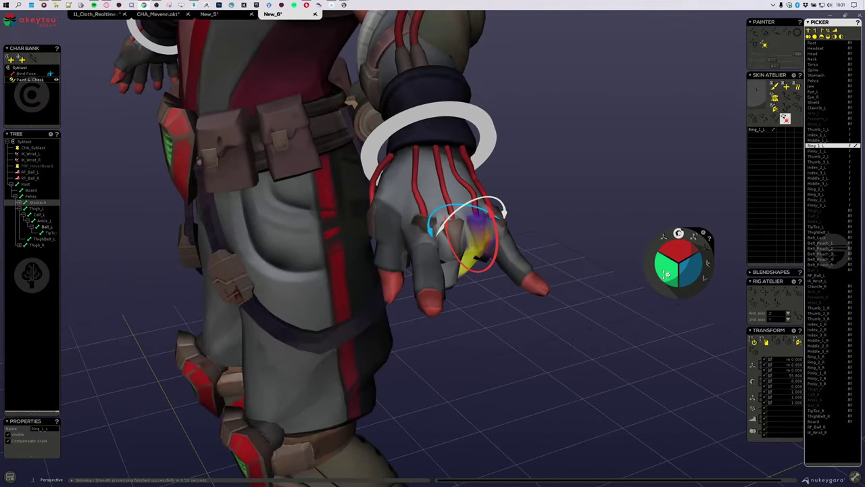
{"action": "left_click_drag", "start_coordinate": [682, 252], "coordinate": [689, 245]}
{"action": "left_click_drag", "start_coordinate": [618, 273], "coordinate": [429, 269], "text": "alt"}
{"action": "left_click", "coordinate": [495, 283]}
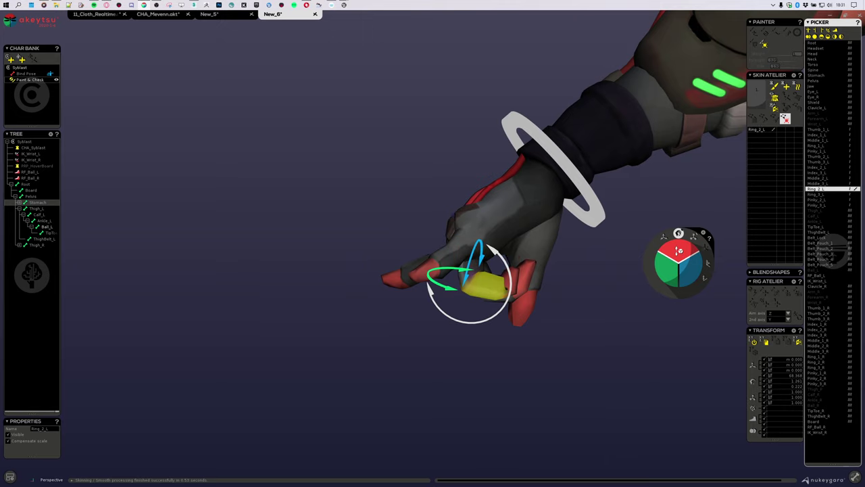
{"action": "left_click_drag", "start_coordinate": [440, 334], "coordinate": [596, 310], "text": "alt"}
Copy the rotation of the left ring finger's joint chain onto the middle finger's joint chain
{"action": "double_click", "coordinate": [485, 258]}
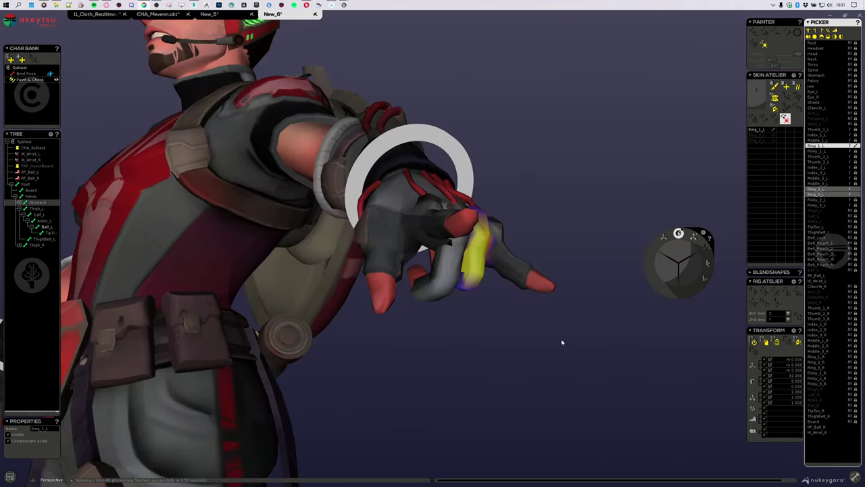
{"action": "left_click_drag", "start_coordinate": [561, 340], "coordinate": [508, 331], "text": "alt"}
{"action": "double_click", "coordinate": [450, 258]}
{"action": "left_click_drag", "start_coordinate": [516, 378], "coordinate": [468, 311], "text": "alt"}
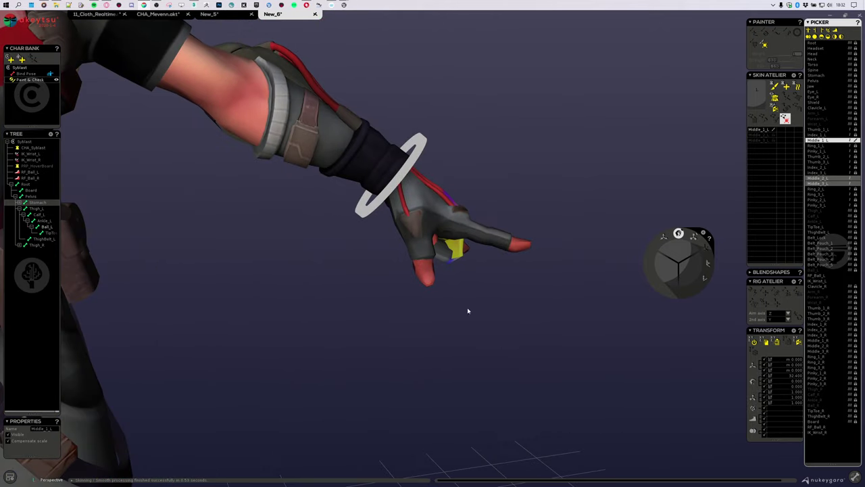
Adjust the base joints Thumb_1_L and Index_1_L by rotating them about the X axis
{"action": "left_click", "coordinate": [413, 220]}
{"action": "left_click_drag", "start_coordinate": [541, 329], "coordinate": [624, 275]}
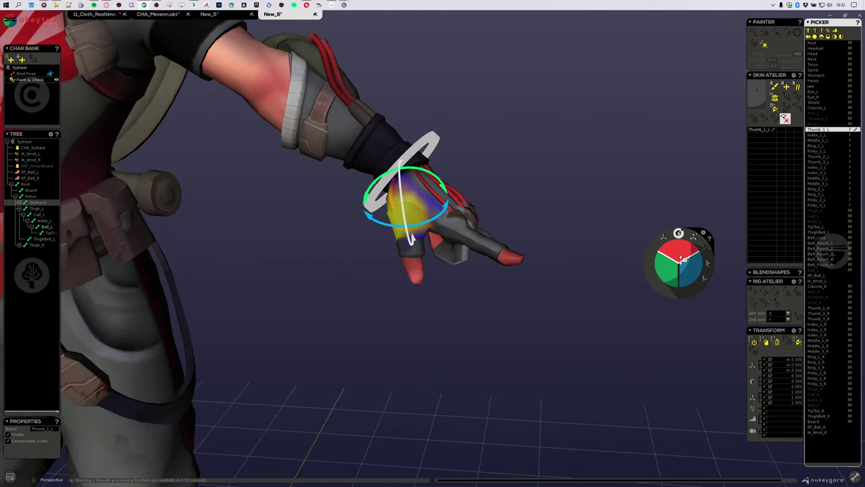
{"action": "left_click", "coordinate": [461, 228]}
{"action": "left_click_drag", "start_coordinate": [679, 255], "coordinate": [670, 247]}
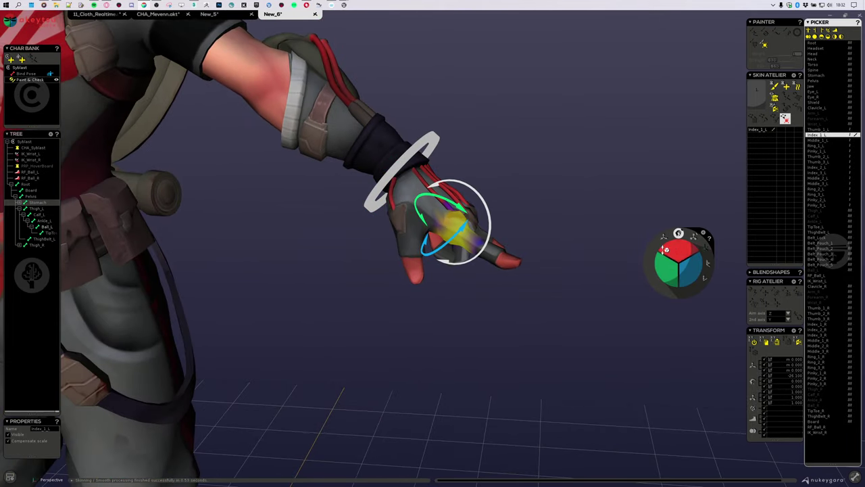
Select the whole left thumb joint chain and rotate it about the X axis
{"action": "left_click", "coordinate": [399, 230]}
{"action": "double_click", "coordinate": [413, 213]}
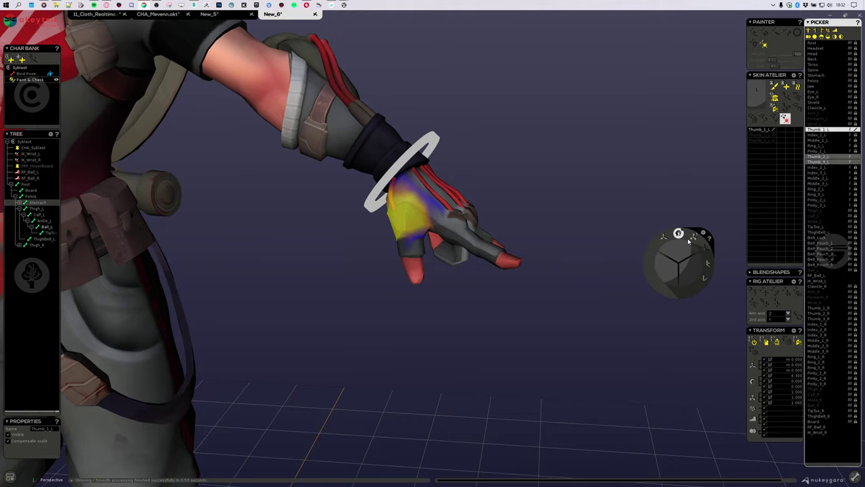
{"action": "left_click_drag", "start_coordinate": [684, 251], "coordinate": [680, 257]}
{"action": "left_click_drag", "start_coordinate": [622, 281], "coordinate": [498, 304]}
{"action": "right_click_drag", "start_coordinate": [498, 304], "coordinate": [459, 217]}
{"action": "scroll", "coordinate": [436, 204], "scroll_direction": "down", "scroll_amount": 3}
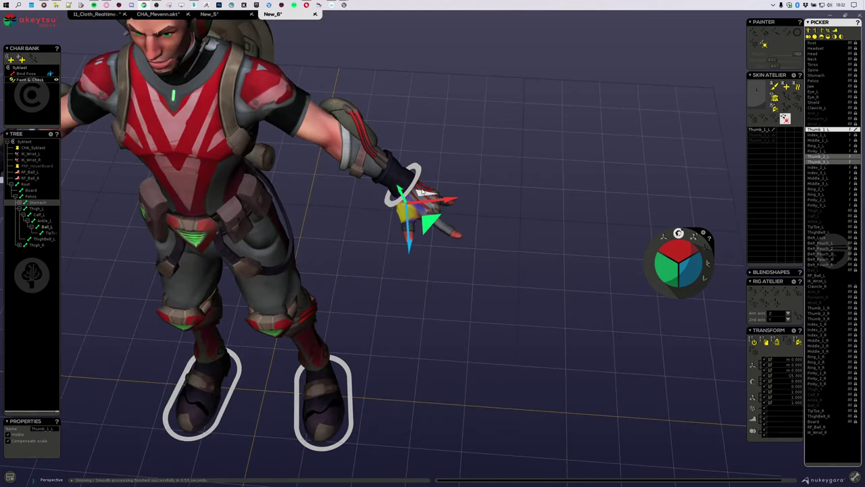
Select the left forearm with all its hand joints and mirror their pose onto the right side
{"action": "left_click", "coordinate": [392, 174]}
{"action": "right_click_drag", "start_coordinate": [392, 174], "coordinate": [398, 303]}
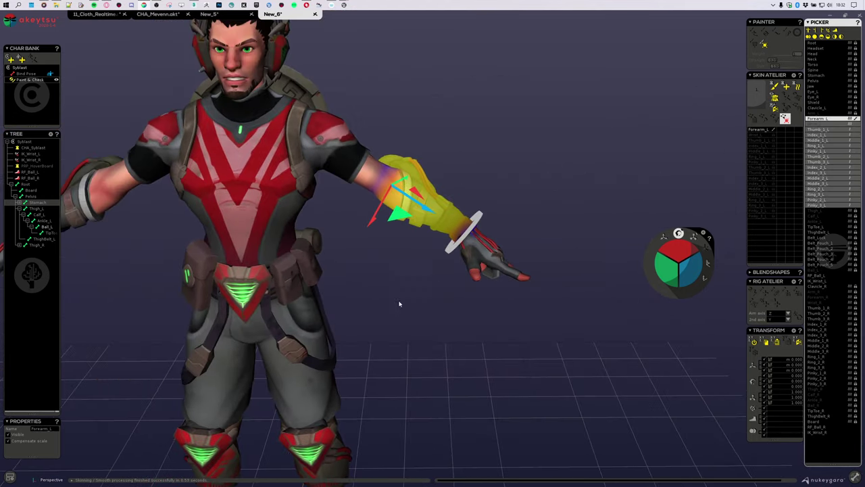
{"action": "left_click", "coordinate": [477, 239]}
{"action": "right_click_drag", "start_coordinate": [357, 340], "coordinate": [497, 260]}
{"action": "left_click", "coordinate": [509, 222]}
{"action": "right_click_drag", "start_coordinate": [544, 342], "coordinate": [767, 358]}
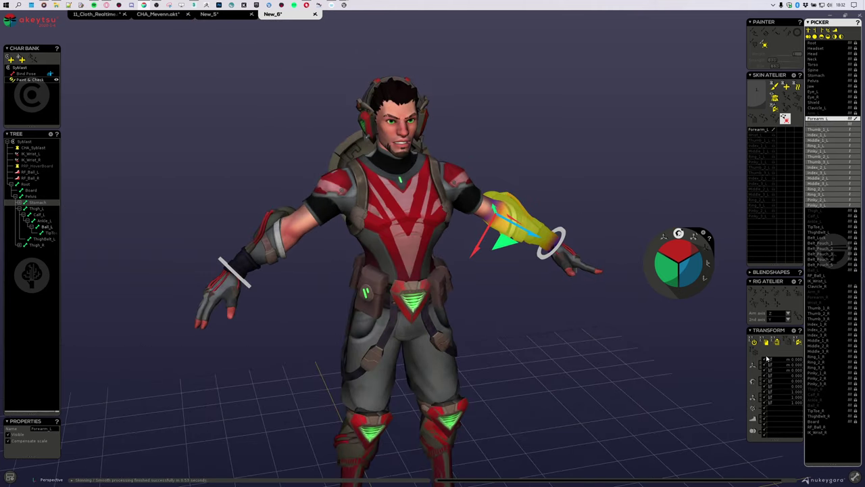
{"action": "left_click", "coordinate": [798, 344]}
{"action": "right_click_drag", "start_coordinate": [407, 358], "coordinate": [388, 343]}
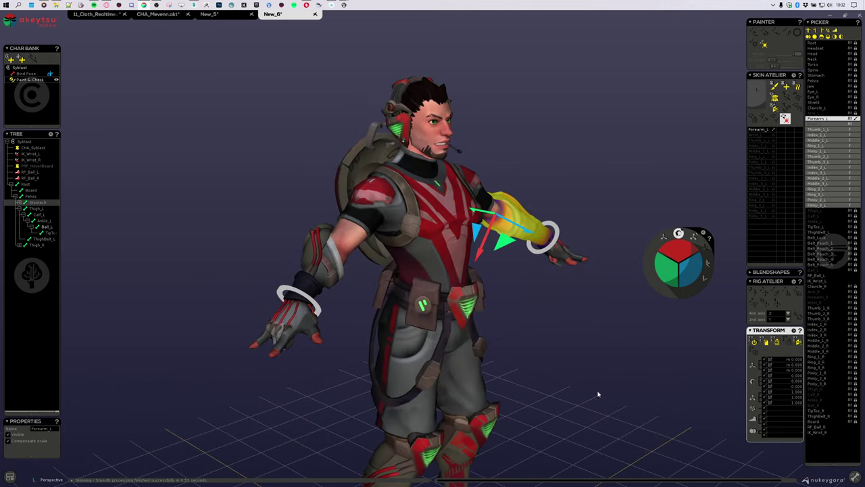
{"action": "right_click_drag", "start_coordinate": [598, 394], "coordinate": [561, 362]}
{"action": "scroll", "coordinate": [279, 325], "scroll_direction": "up", "scroll_amount": 5}
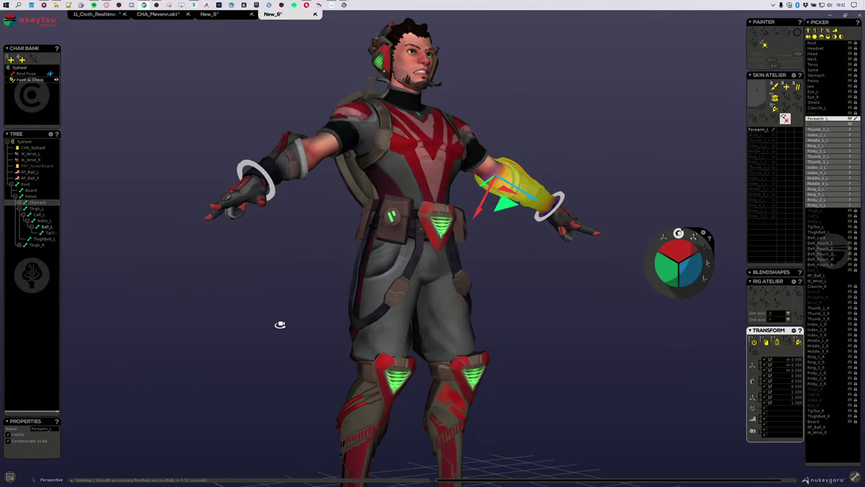
{"action": "right_click_drag", "start_coordinate": [280, 325], "coordinate": [365, 323]}
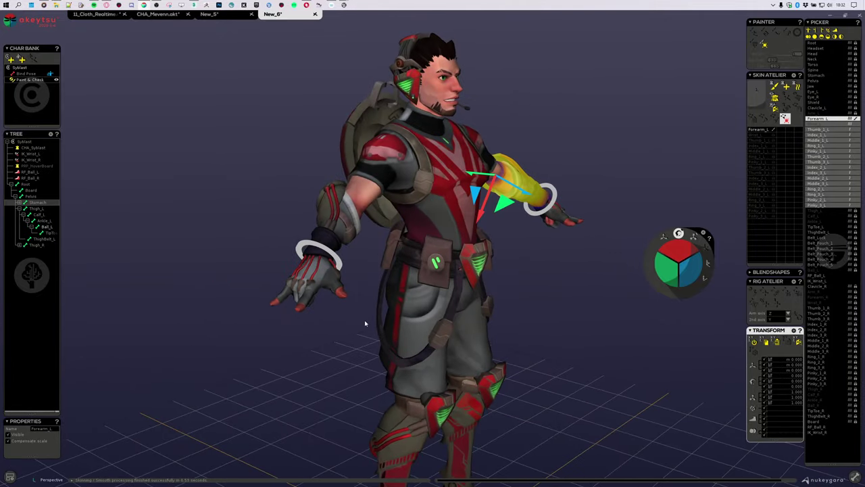
{"action": "right_click_drag", "start_coordinate": [521, 281], "coordinate": [432, 288]}
{"action": "scroll", "coordinate": [482, 289], "scroll_direction": "down", "scroll_amount": 2}
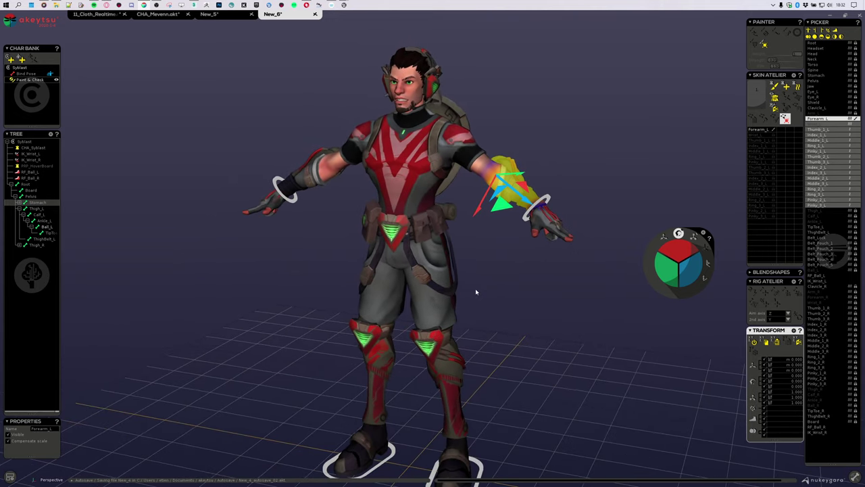
{"action": "right_click_drag", "start_coordinate": [606, 214], "coordinate": [576, 180]}
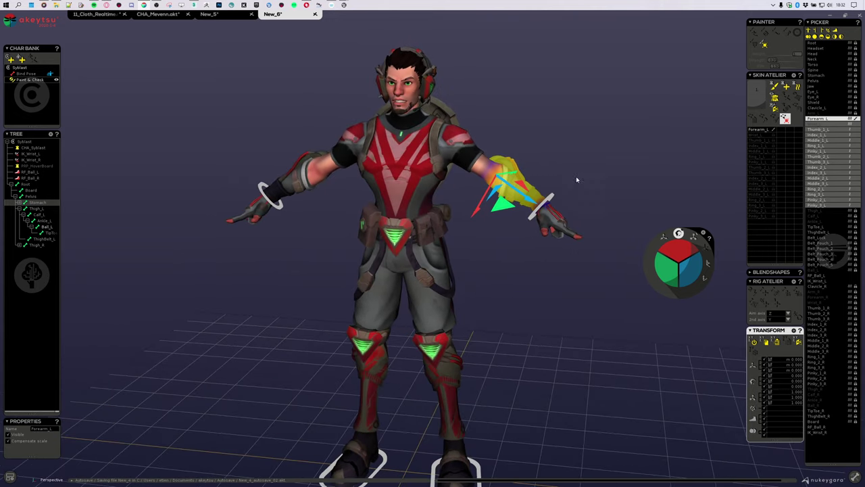
Select both arm joint chains from the clavicles down and group the right arm's joints directly below the left arm's in the Picker
{"action": "left_click", "coordinate": [832, 108]}
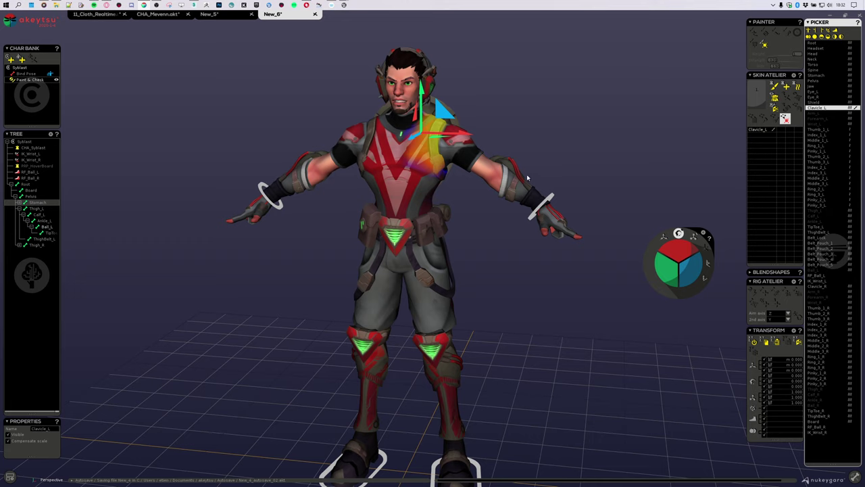
{"action": "key", "text": "h"}
{"action": "left_click", "coordinate": [367, 133]}
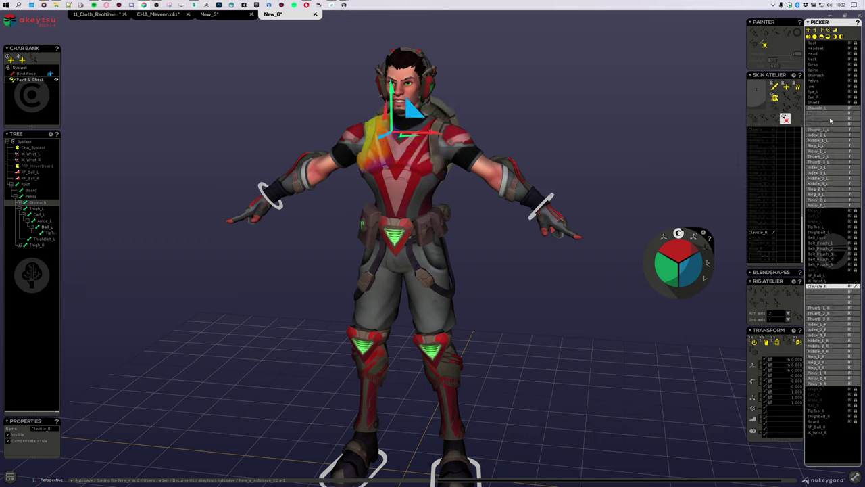
{"action": "left_click_drag", "start_coordinate": [823, 117], "coordinate": [831, 123]}
Step through the left and right arm and finger joints in the Picker to check their order and skin influence
{"action": "left_click", "coordinate": [826, 109]}
{"action": "key", "text": "Down"}
{"action": "key", "text": "Down"}
{"action": "key", "text": "Down"}
{"action": "key", "text": "Down"}
{"action": "key", "text": "Down"}
{"action": "key", "text": "Down"}
{"action": "key", "text": "Down"}
{"action": "key", "text": "Down"}
{"action": "key", "text": "Down"}
{"action": "key", "text": "Down"}
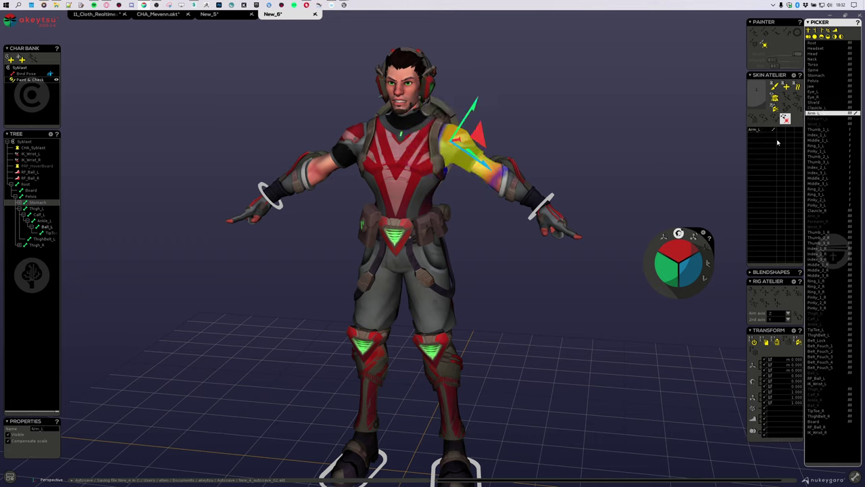
{"action": "key", "text": "Down"}
{"action": "key", "text": "Down"}
{"action": "key", "text": "Down"}
{"action": "key", "text": "Down"}
{"action": "key", "text": "Down"}
{"action": "key", "text": "Down"}
{"action": "key", "text": "Down"}
{"action": "key", "text": "Down"}
{"action": "key", "text": "Down"}
{"action": "key", "text": "Down"}
{"action": "key", "text": "Down"}
{"action": "key", "text": "Down"}
{"action": "key", "text": "Down"}
{"action": "key", "text": "Down"}
{"action": "key", "text": "Down"}
{"action": "key", "text": "Down"}
{"action": "key", "text": "Down"}
{"action": "key", "text": "Down"}
{"action": "key", "text": "Down"}
{"action": "key", "text": "Down"}
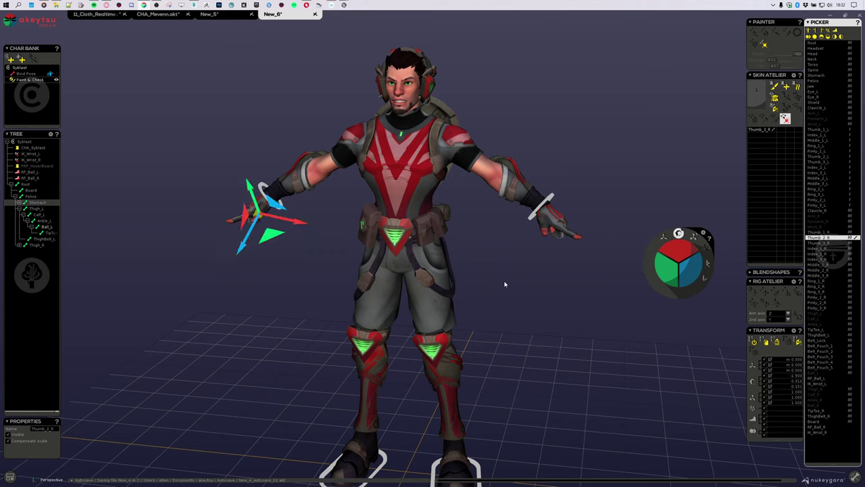
{"action": "key", "text": "Up"}
{"action": "key", "text": "Up"}
{"action": "key", "text": "Up"}
{"action": "key", "text": "Up"}
{"action": "key", "text": "Up"}
{"action": "key", "text": "Up"}
{"action": "key", "text": "Up"}
{"action": "key", "text": "Up"}
{"action": "key", "text": "Up"}
{"action": "key", "text": "Up"}
{"action": "key", "text": "Up"}
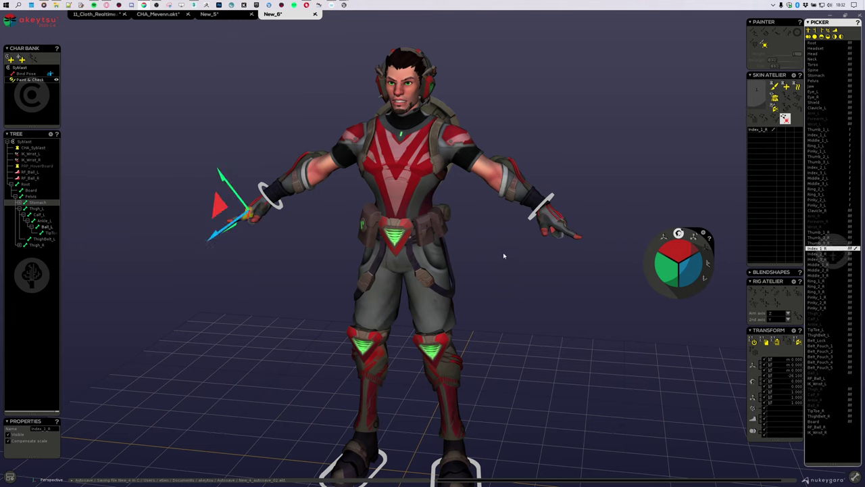
{"action": "left_click_drag", "start_coordinate": [503, 252], "coordinate": [351, 225], "text": "alt"}
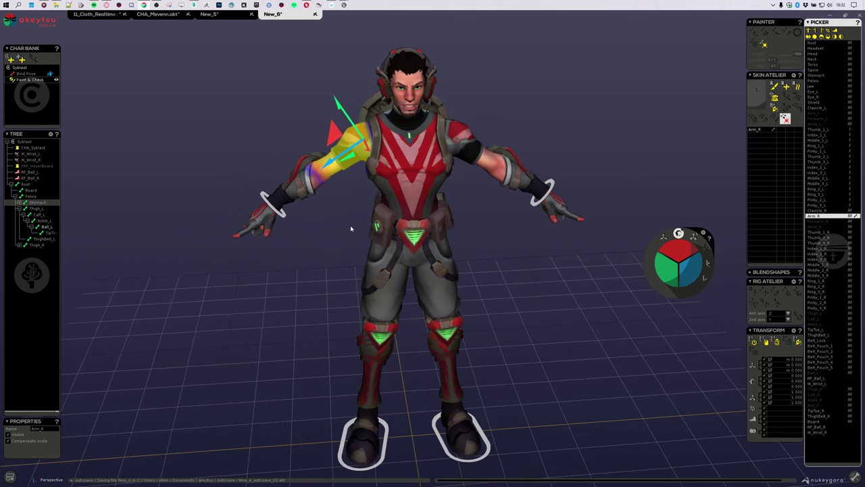
{"action": "scroll", "coordinate": [339, 231], "scroll_direction": "up", "scroll_amount": 3}
{"action": "key", "text": "Down"}
{"action": "key", "text": "Down"}
{"action": "key", "text": "Down"}
{"action": "key", "text": "Up"}
{"action": "key", "text": "Up"}
Select both leg joint chains and group the right leg's joints directly below the left leg's in the Picker
{"action": "right_click_drag", "start_coordinate": [306, 353], "coordinate": [438, 222]}
{"action": "left_click", "coordinate": [398, 188]}
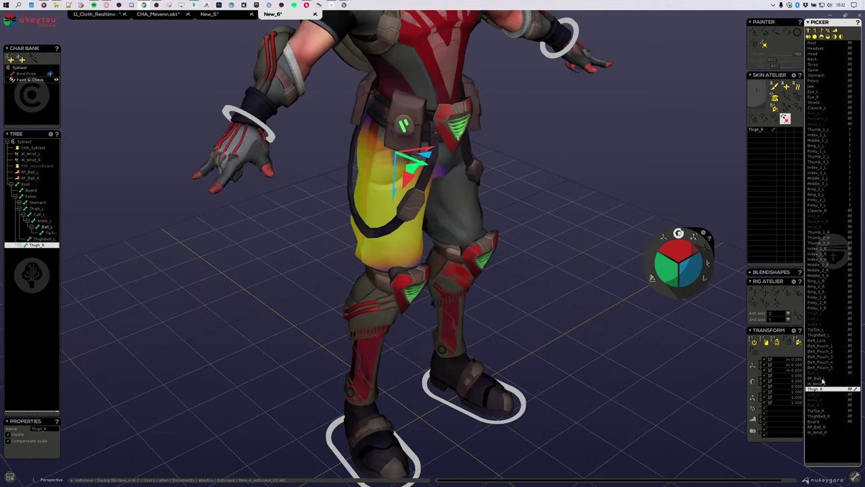
{"action": "left_click", "coordinate": [449, 185], "text": "shift"}
{"action": "left_click", "coordinate": [391, 190], "text": "shift"}
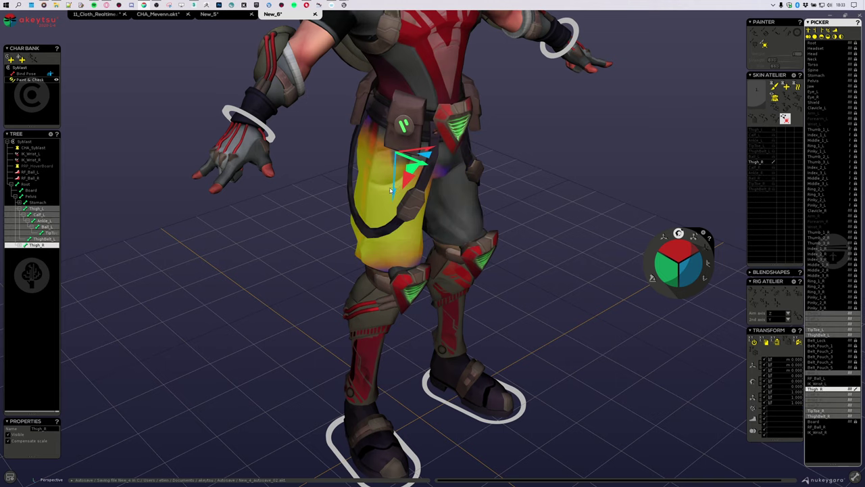
{"action": "left_click_drag", "start_coordinate": [822, 325], "coordinate": [819, 314]}
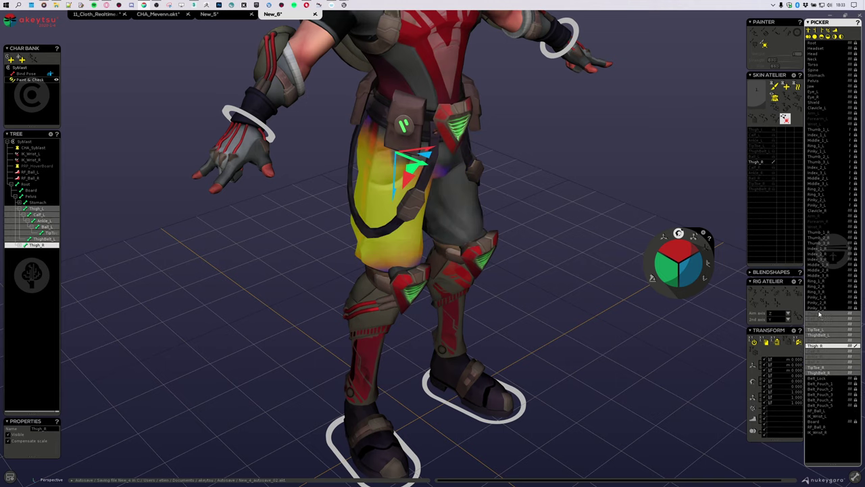
Select the foot joints Ball_L and Ball_R and move them to the end of the Picker list
{"action": "middle_click_drag", "start_coordinate": [559, 314], "coordinate": [493, 287]}
{"action": "left_click", "coordinate": [361, 438]}
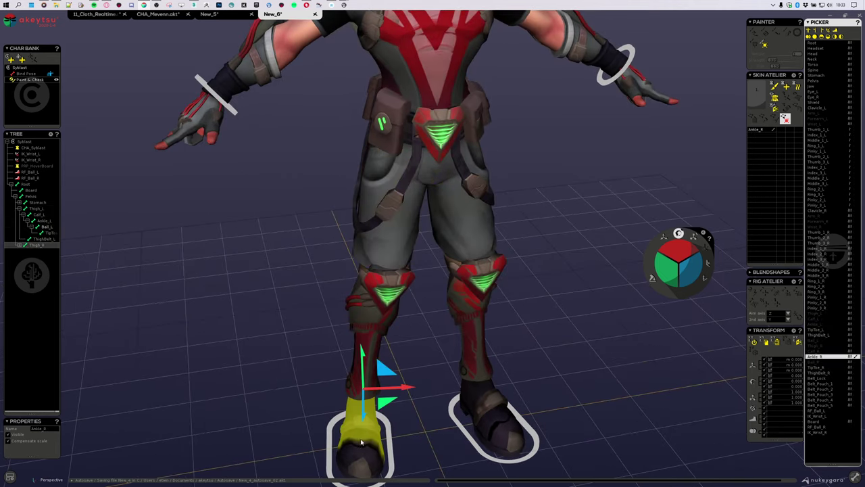
{"action": "left_click", "coordinate": [367, 462]}
{"action": "left_click", "coordinate": [821, 363]}
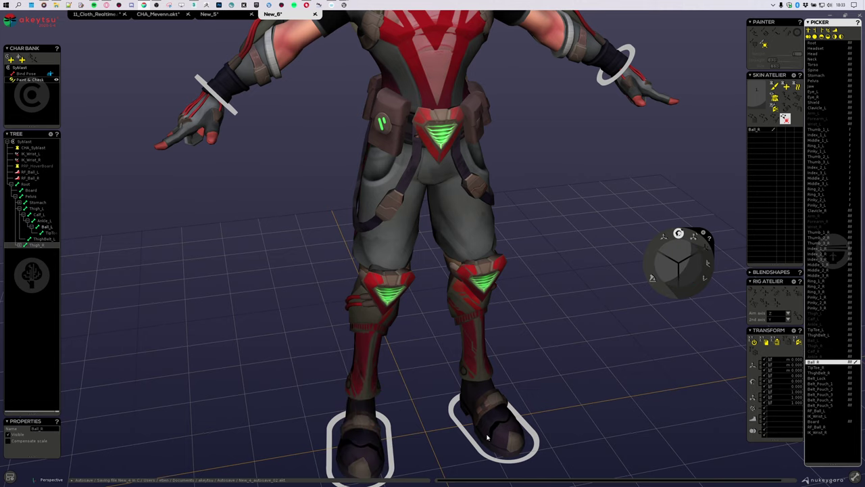
{"action": "middle_click_drag", "start_coordinate": [489, 435], "coordinate": [562, 301]}
{"action": "middle_click_drag", "start_coordinate": [339, 384], "coordinate": [421, 397]}
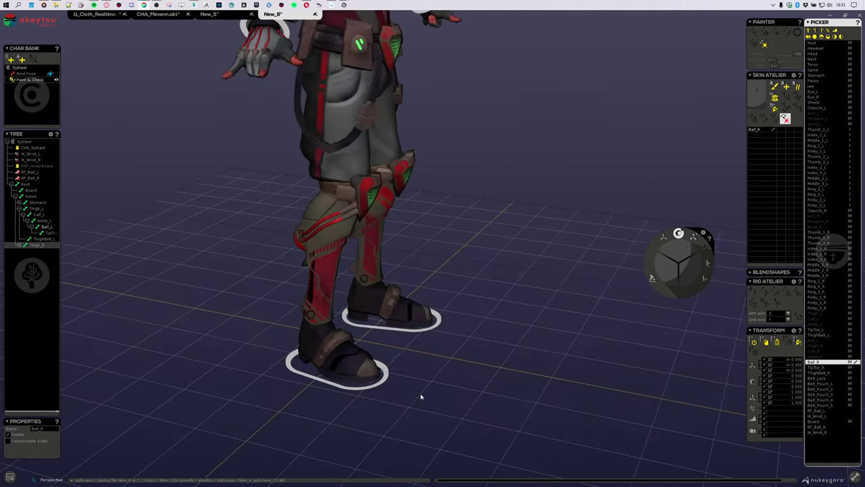
{"action": "left_click", "coordinate": [824, 340]}
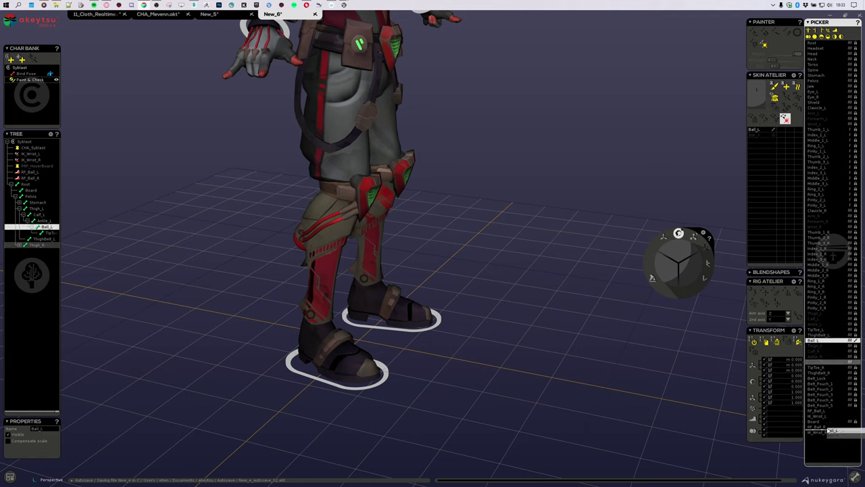
{"action": "left_click_drag", "start_coordinate": [829, 432], "coordinate": [832, 439]}
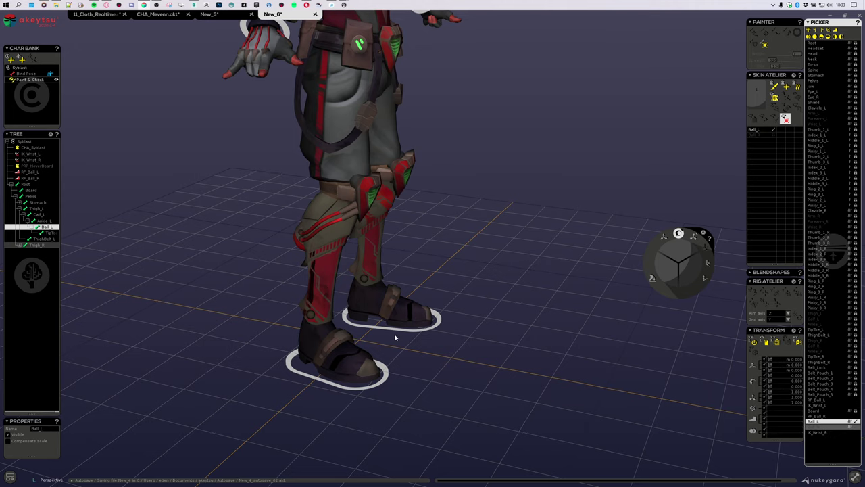
Select both reverse-foot and both wrist IK controllers and group them between Board and Ball_L in the Picker
{"action": "left_click", "coordinate": [385, 376]}
{"action": "left_click", "coordinate": [347, 320], "text": "shift"}
{"action": "left_click_drag", "start_coordinate": [428, 207], "coordinate": [400, 216], "text": "alt"}
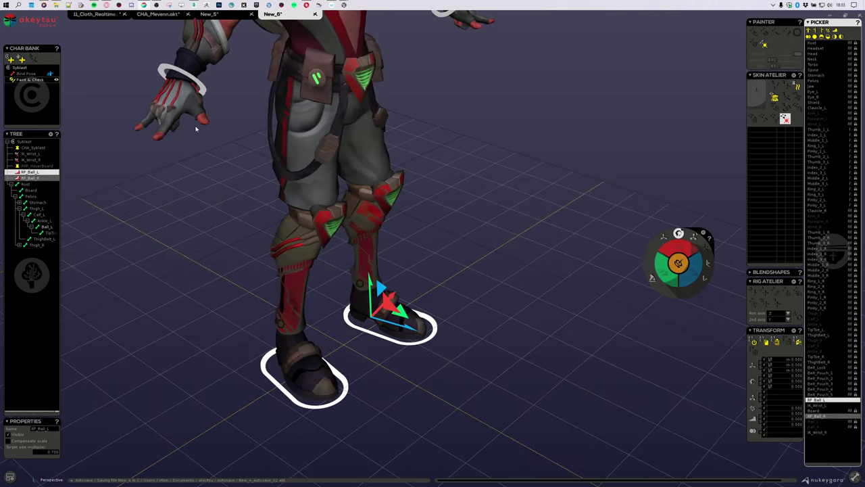
{"action": "left_click", "coordinate": [164, 69], "text": "shift"}
{"action": "middle_click_drag", "start_coordinate": [399, 132], "coordinate": [410, 203], "text": "alt"}
{"action": "left_click", "coordinate": [446, 90], "text": "shift"}
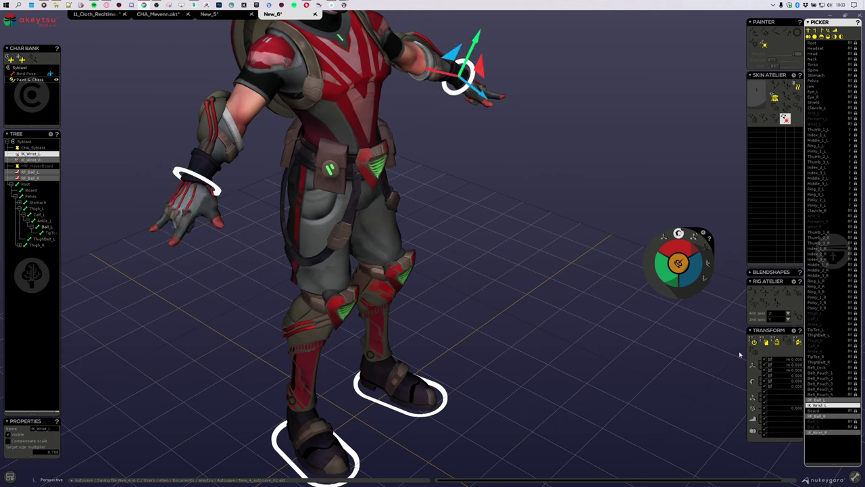
{"action": "left_click_drag", "start_coordinate": [821, 420], "coordinate": [803, 424]}
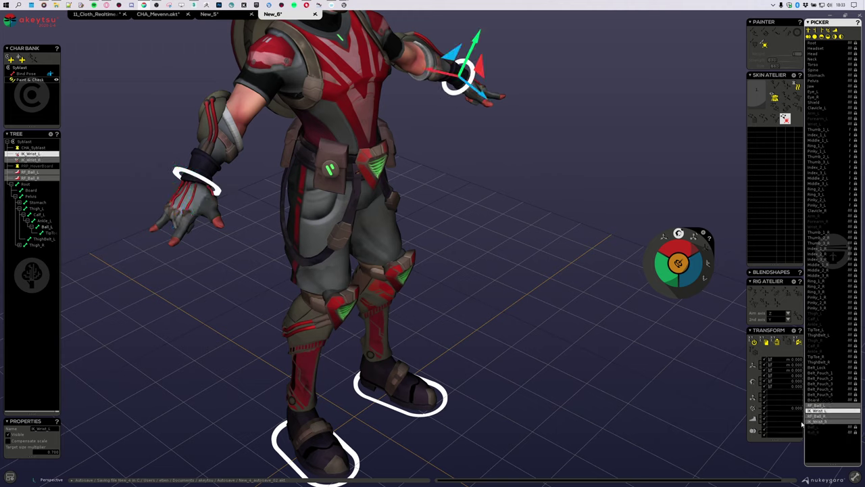
Reorder the controllers in the Picker as IK_Wrist_L, IK_Wrist_R, RF_Ball_L and RF_Ball_R
{"action": "left_click", "coordinate": [823, 404]}
{"action": "left_click", "coordinate": [833, 411]}
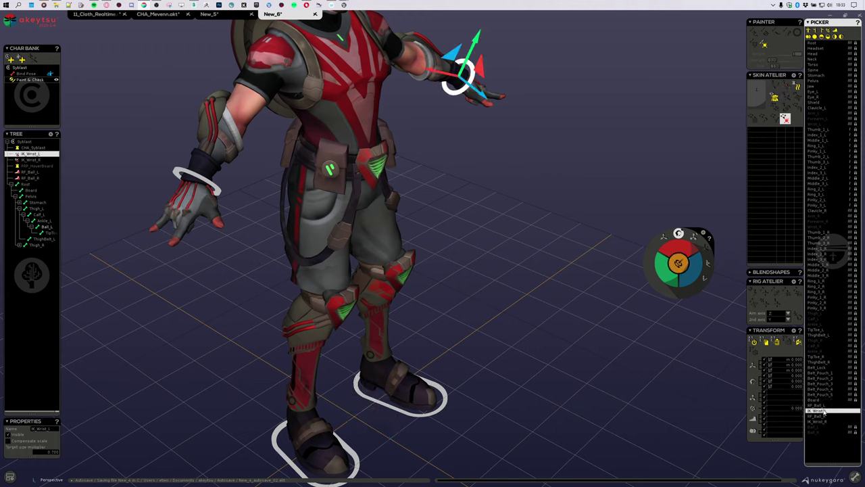
{"action": "left_click_drag", "start_coordinate": [825, 416], "coordinate": [829, 406]}
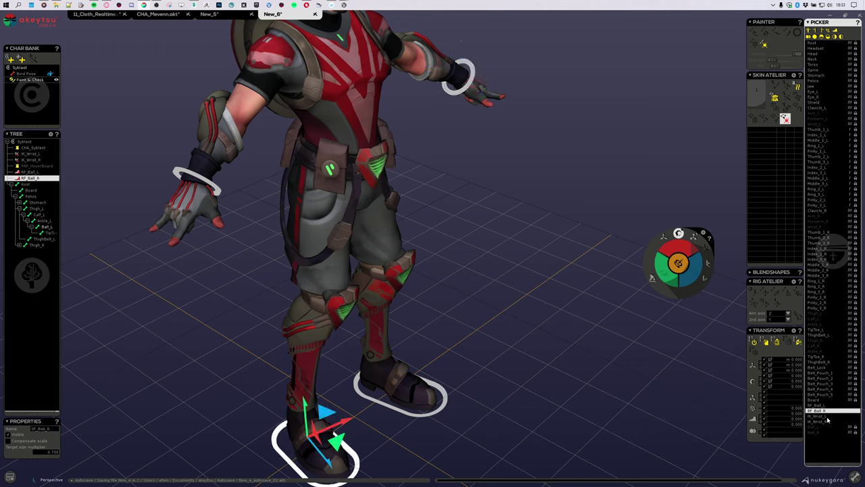
{"action": "left_click", "coordinate": [828, 421]}
{"action": "left_click", "coordinate": [826, 415]}
{"action": "left_click", "coordinate": [828, 421]}
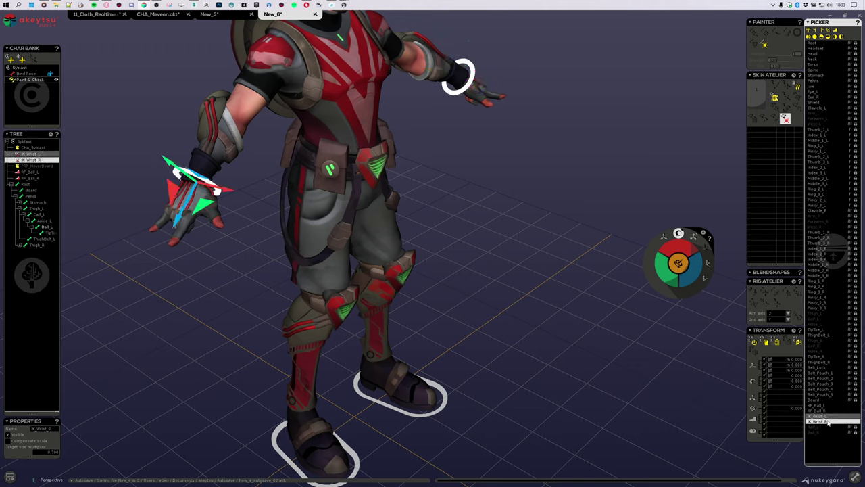
{"action": "left_click_drag", "start_coordinate": [826, 408], "coordinate": [822, 404]}
Select the Shield joint on the character's back and move it directly below Board in the Picker
{"action": "left_click", "coordinate": [818, 399]}
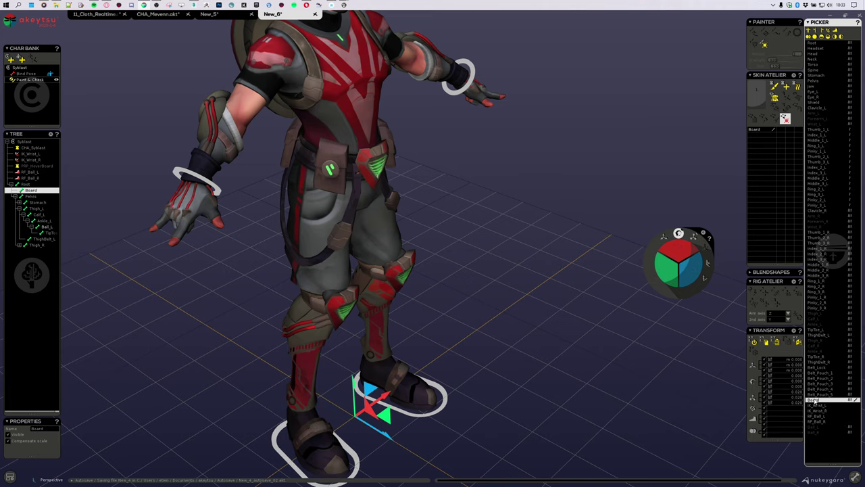
{"action": "left_click", "coordinate": [822, 395]}
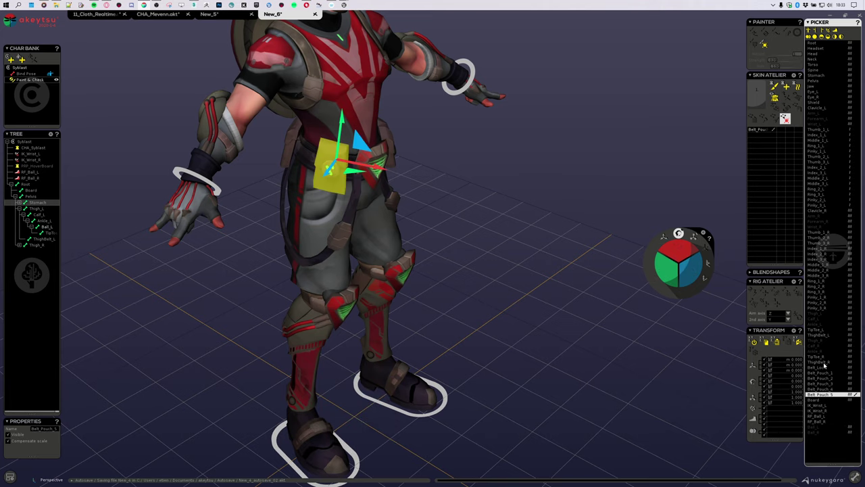
{"action": "middle_click_drag", "start_coordinate": [500, 226], "coordinate": [473, 303]}
{"action": "scroll", "coordinate": [473, 302], "scroll_direction": "up", "scroll_amount": 2}
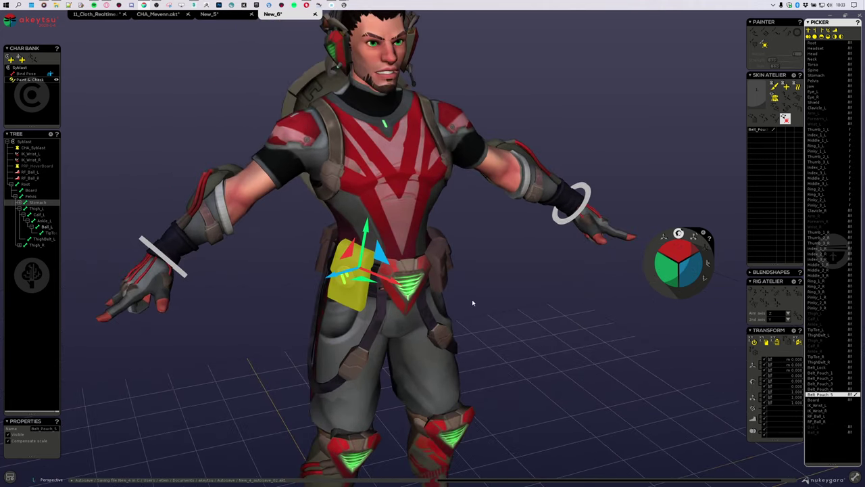
{"action": "middle_click_drag", "start_coordinate": [236, 290], "coordinate": [355, 281]}
{"action": "middle_click_drag", "start_coordinate": [500, 305], "coordinate": [213, 157]}
{"action": "left_click", "coordinate": [214, 157]}
{"action": "middle_click_drag", "start_coordinate": [458, 208], "coordinate": [409, 196]}
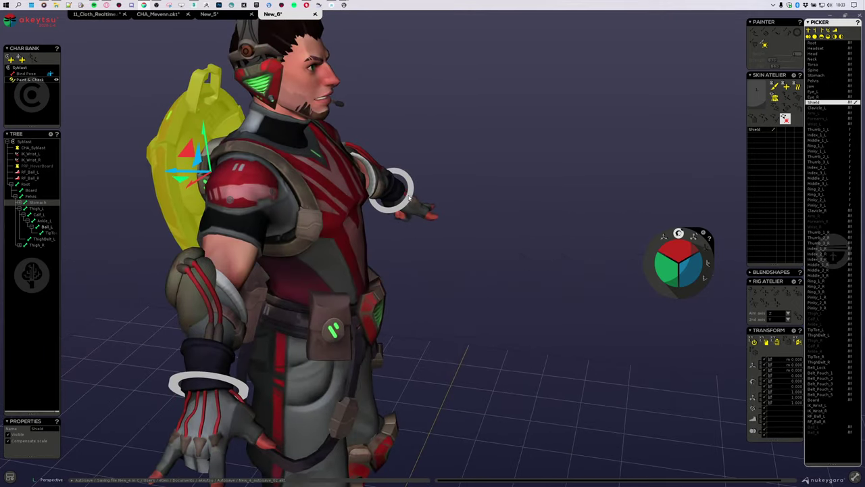
{"action": "middle_click_drag", "start_coordinate": [442, 156], "coordinate": [527, 301]}
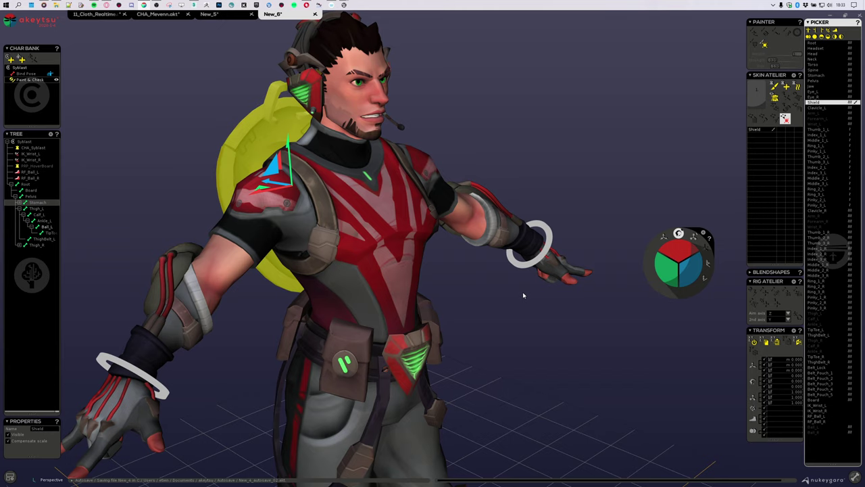
{"action": "middle_click_drag", "start_coordinate": [531, 334], "coordinate": [622, 342]}
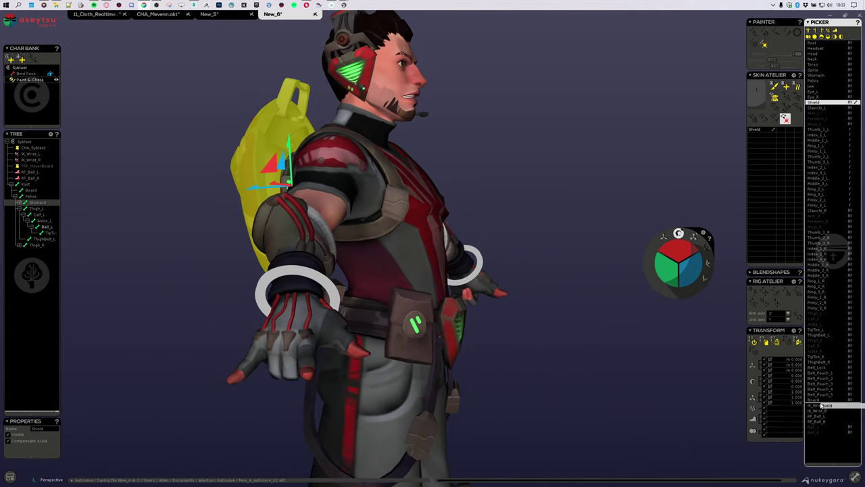
{"action": "left_click_drag", "start_coordinate": [821, 405], "coordinate": [823, 404]}
Step through the accessory joints in the Picker, from Shield through the belt pouches, to check their order and skin influence
{"action": "key", "text": "Up"}
{"action": "key", "text": "Up"}
{"action": "key", "text": "Up"}
{"action": "key", "text": "Up"}
{"action": "key", "text": "Up"}
{"action": "key", "text": "Up"}
{"action": "key", "text": "Up"}
{"action": "key", "text": "Up"}
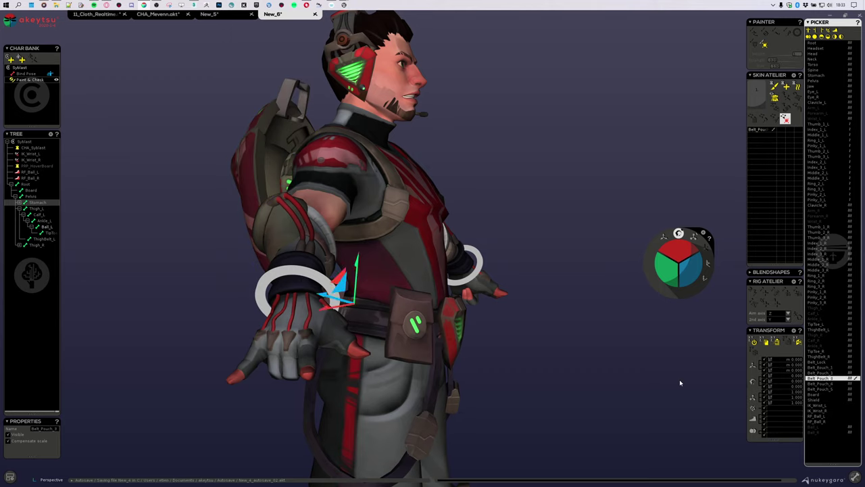
{"action": "key", "text": "Down"}
{"action": "key", "text": "Down"}
{"action": "key", "text": "Down"}
{"action": "key", "text": "Down"}
{"action": "key", "text": "Down"}
{"action": "key", "text": "Up"}
{"action": "key", "text": "Up"}
{"action": "key", "text": "Up"}
{"action": "key", "text": "Up"}
{"action": "key", "text": "Up"}
Move ThighBelt_R directly below ThighBelt_L, above Thigh_R, in the Picker
{"action": "middle_click_drag", "start_coordinate": [553, 388], "coordinate": [544, 336]}
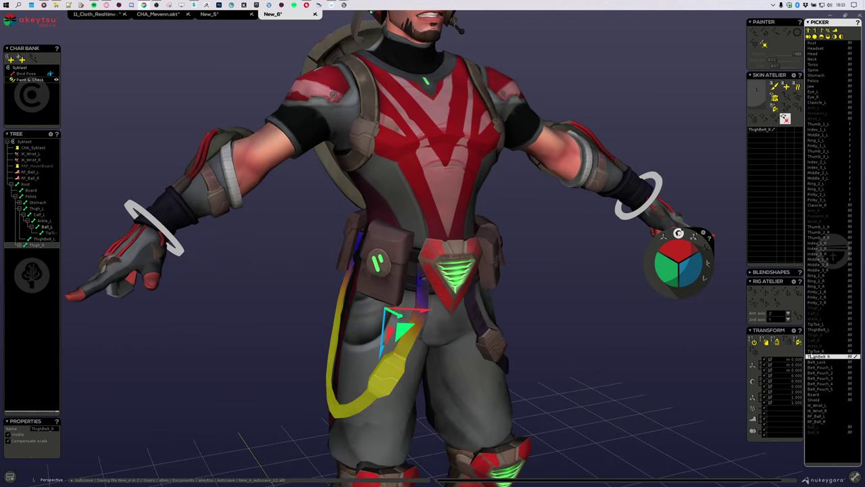
{"action": "left_click", "coordinate": [823, 352]}
{"action": "left_click", "coordinate": [827, 361]}
{"action": "left_click", "coordinate": [823, 357]}
{"action": "left_click", "coordinate": [392, 414]}
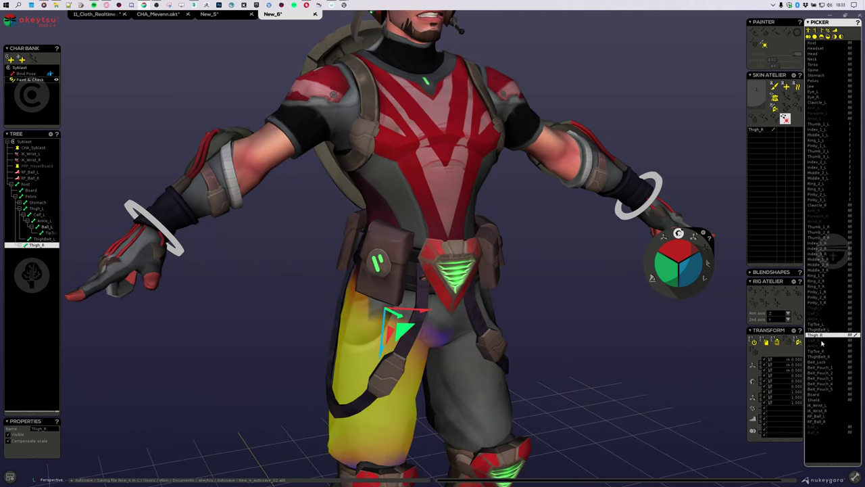
{"action": "left_click", "coordinate": [826, 357]}
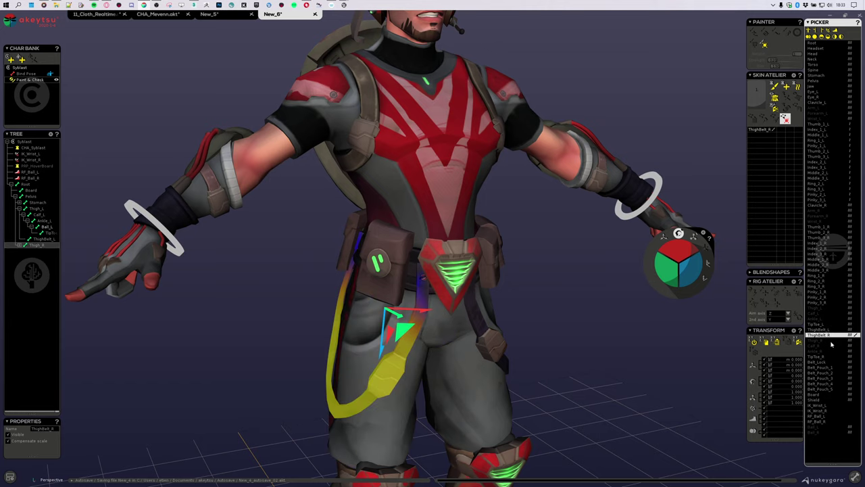
Step through ThighBelt_R, Thigh_R and Calf_R to check the order and skin influence of the right leg's joints
{"action": "key", "text": "Down"}
{"action": "middle_click_drag", "start_coordinate": [542, 357], "coordinate": [561, 296]}
{"action": "key", "text": "Up"}
{"action": "key", "text": "Down"}
{"action": "key", "text": "Up"}
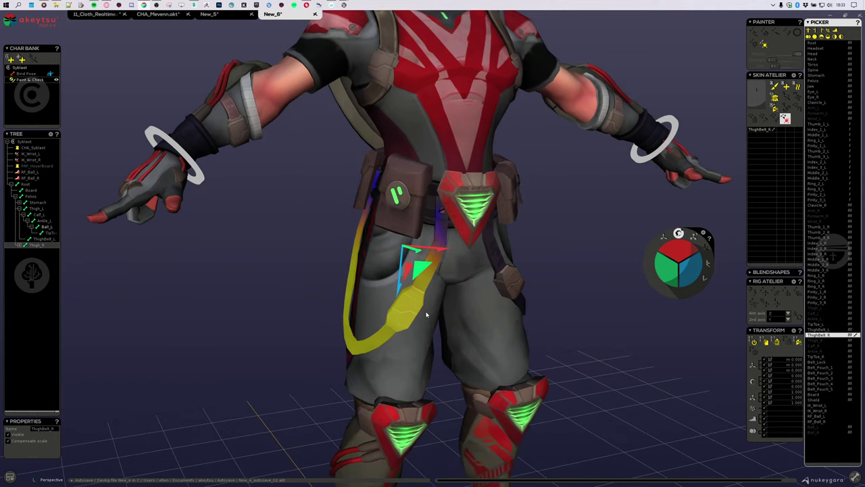
{"action": "left_click", "coordinate": [397, 351]}
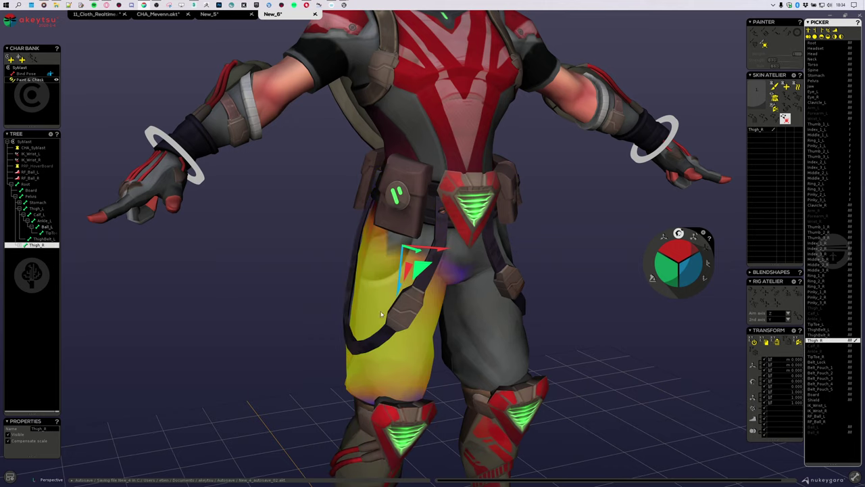
{"action": "left_click", "coordinate": [430, 356]}
{"action": "key", "text": "Up"}
{"action": "key", "text": "Up"}
{"action": "key", "text": "Down"}
{"action": "key", "text": "Down"}
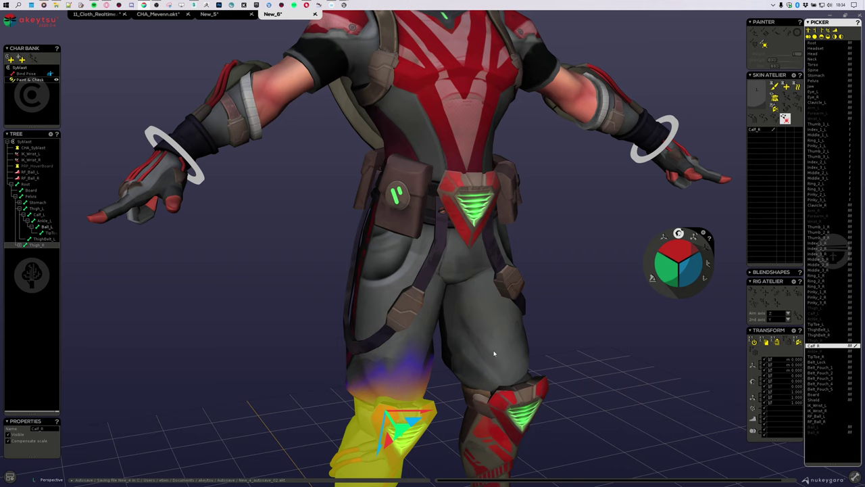
{"action": "key", "text": "Up"}
{"action": "key", "text": "Up"}
Move ThighBelt_L directly above Thigh_L in the Picker and step through the left leg's joints
{"action": "left_click", "coordinate": [489, 303]}
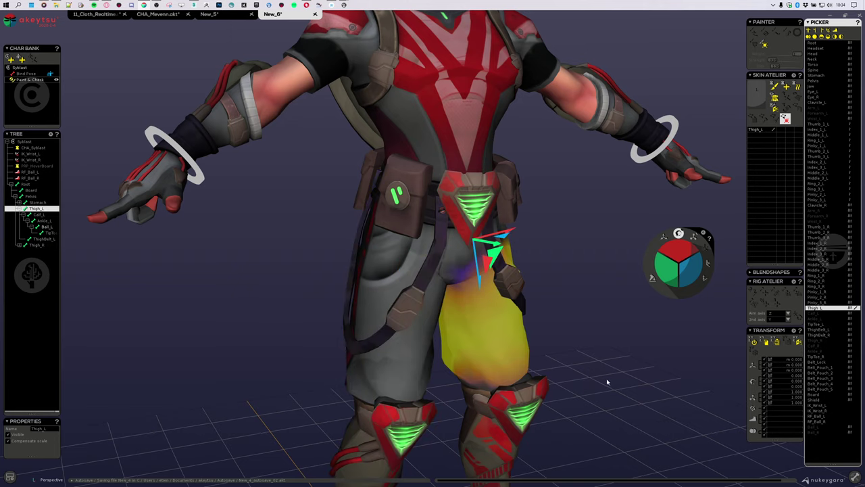
{"action": "middle_click_drag", "start_coordinate": [606, 383], "coordinate": [507, 322]}
{"action": "left_click", "coordinate": [499, 308]}
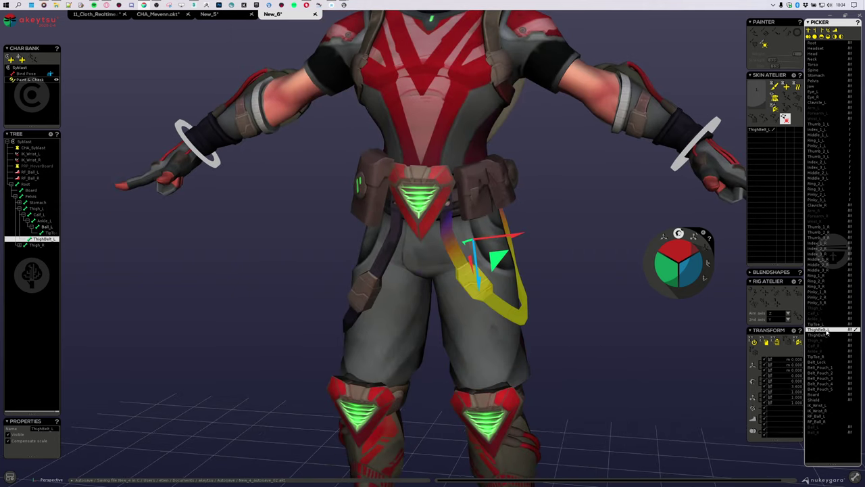
{"action": "key", "text": "Down"}
{"action": "key", "text": "Down"}
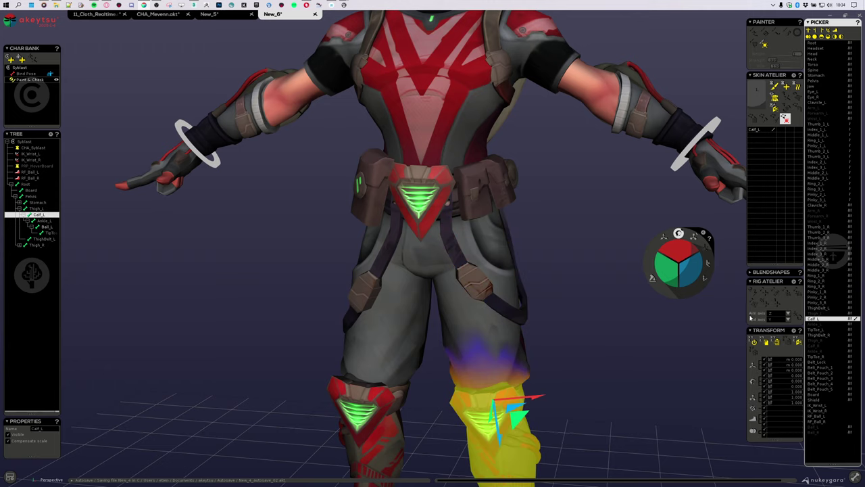
{"action": "middle_click_drag", "start_coordinate": [538, 296], "coordinate": [574, 295]}
{"action": "scroll", "coordinate": [574, 295], "scroll_direction": "down", "scroll_amount": 3}
{"action": "middle_click_drag", "start_coordinate": [498, 232], "coordinate": [450, 314]}
Step through Belt_Lock and the belt pouch joints in the Picker to check their order and skin influence
{"action": "left_click", "coordinate": [403, 285]}
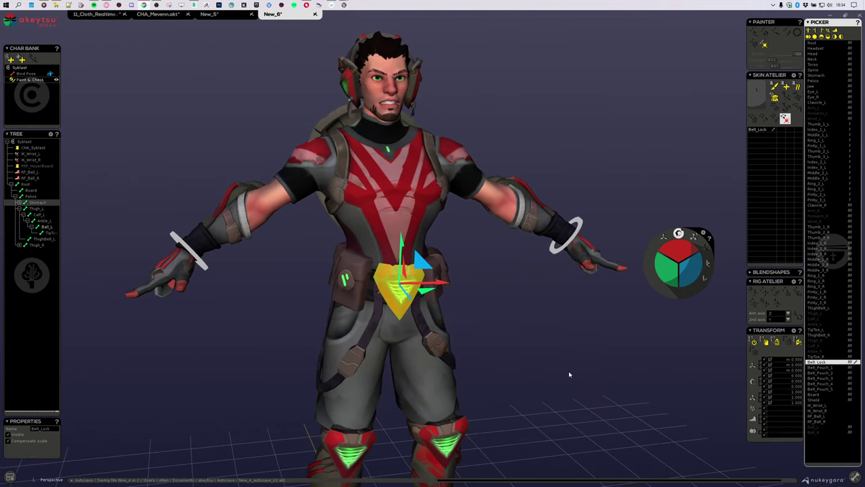
{"action": "key", "text": "Down"}
{"action": "key", "text": "Down"}
{"action": "key", "text": "Down"}
{"action": "key", "text": "Down"}
{"action": "key", "text": "Down"}
{"action": "key", "text": "Down"}
{"action": "key", "text": "Up"}
{"action": "key", "text": "Up"}
{"action": "key", "text": "Up"}
{"action": "key", "text": "Up"}
{"action": "key", "text": "Up"}
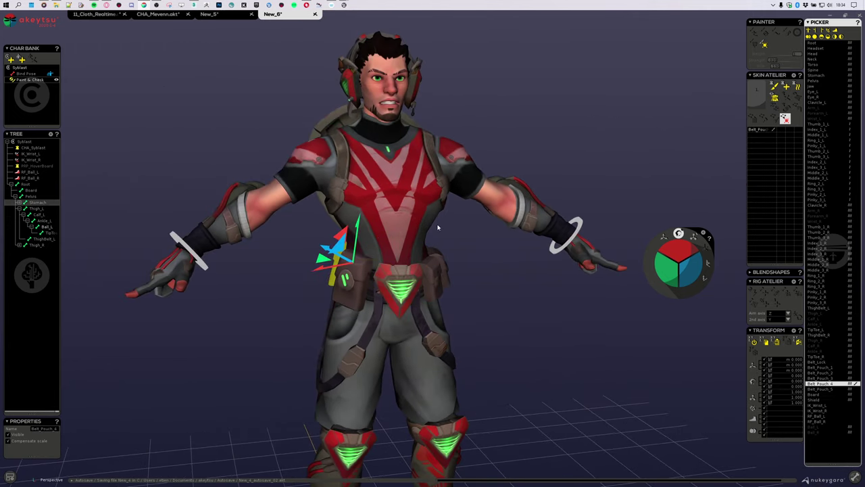
{"action": "key", "text": "Up"}
Switch to the animation workspace and create a new animation named Walk
{"action": "right_click_drag", "start_coordinate": [534, 327], "coordinate": [433, 318], "text": "alt"}
{"action": "left_click_drag", "start_coordinate": [390, 369], "coordinate": [591, 323], "text": "alt"}
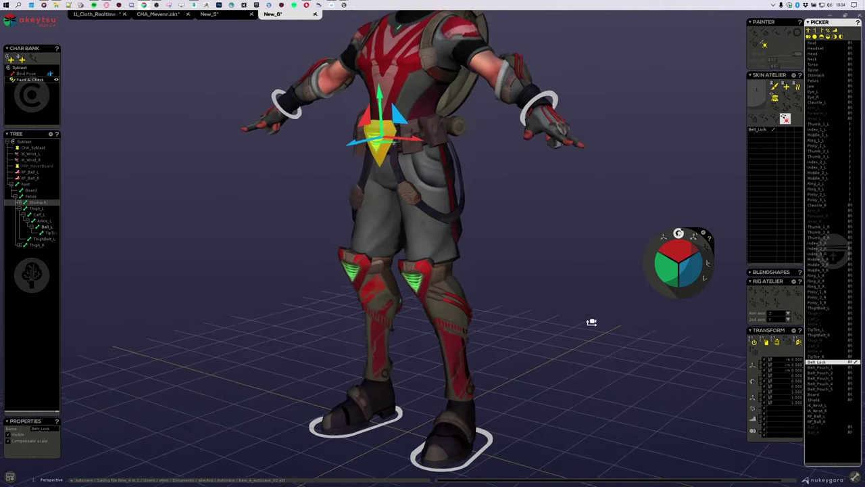
{"action": "mouse_move", "coordinate": [591, 323]}
{"action": "right_mouse_down", "text": "alt"}
{"action": "mouse_move", "coordinate": [499, 330]}
{"action": "mouse_move", "coordinate": [590, 332]}
{"action": "right_mouse_up", "text": "alt"}
{"action": "middle_click_drag", "start_coordinate": [529, 319], "coordinate": [279, 225]}
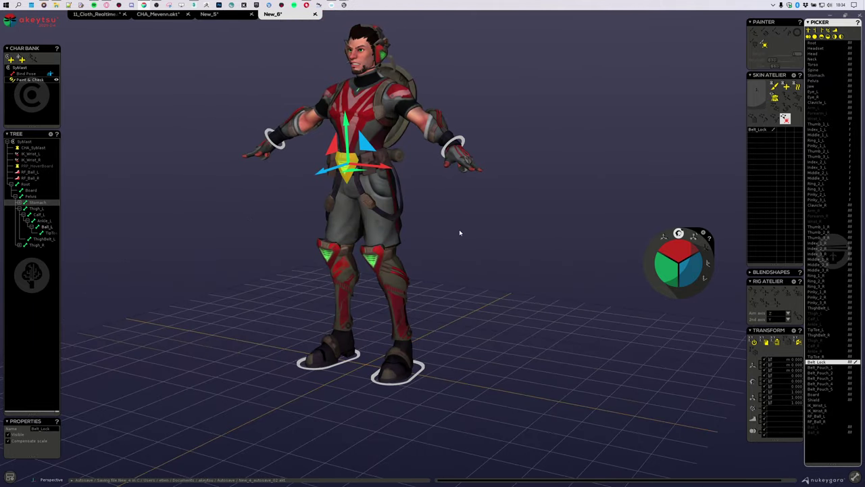
{"action": "middle_click_drag", "start_coordinate": [459, 232], "coordinate": [570, 305]}
{"action": "key", "text": "Tab"}
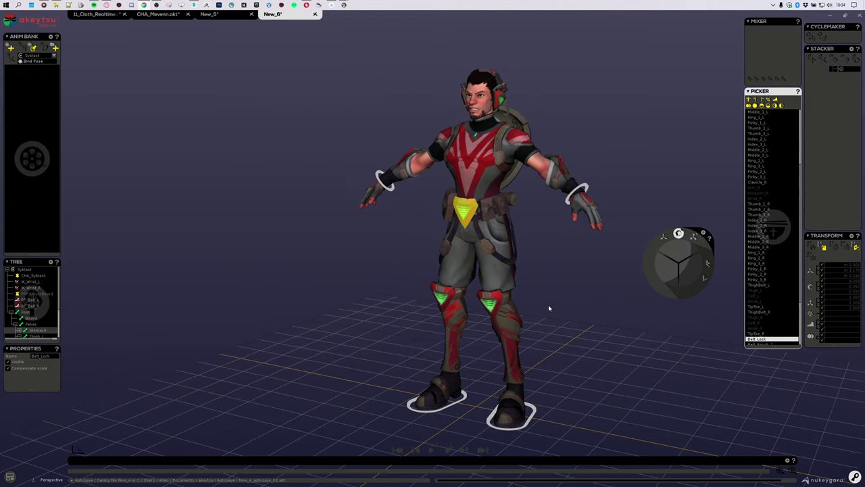
{"action": "middle_click_drag", "start_coordinate": [369, 280], "coordinate": [110, 254]}
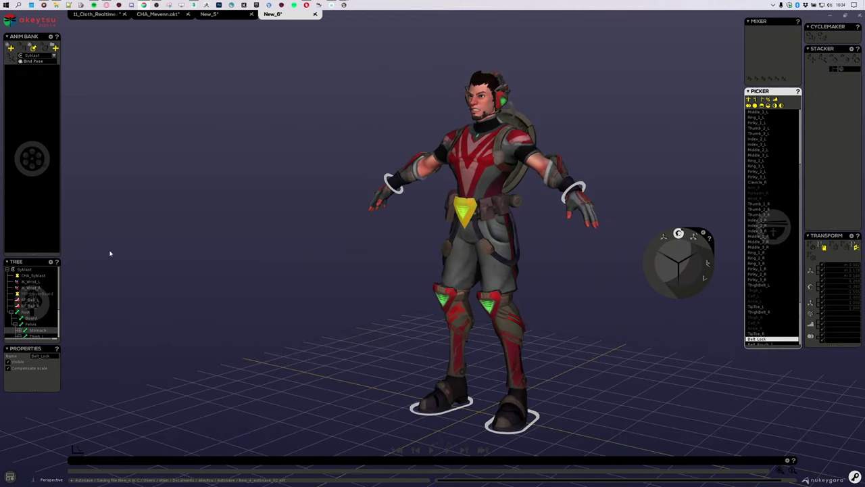
{"action": "left_click", "coordinate": [10, 48]}
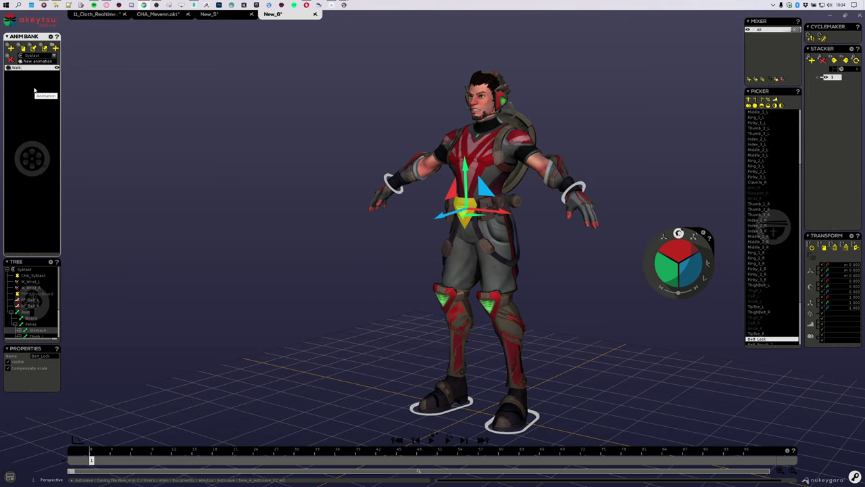
Move the left foot controller RF_Ball_L forward and lower the Pelvis to bend the knees
{"action": "middle_click_drag", "start_coordinate": [378, 283], "coordinate": [444, 289]}
{"action": "left_click", "coordinate": [443, 225]}
{"action": "scroll", "coordinate": [424, 370], "scroll_direction": "up", "scroll_amount": 3}
{"action": "left_click", "coordinate": [530, 367]}
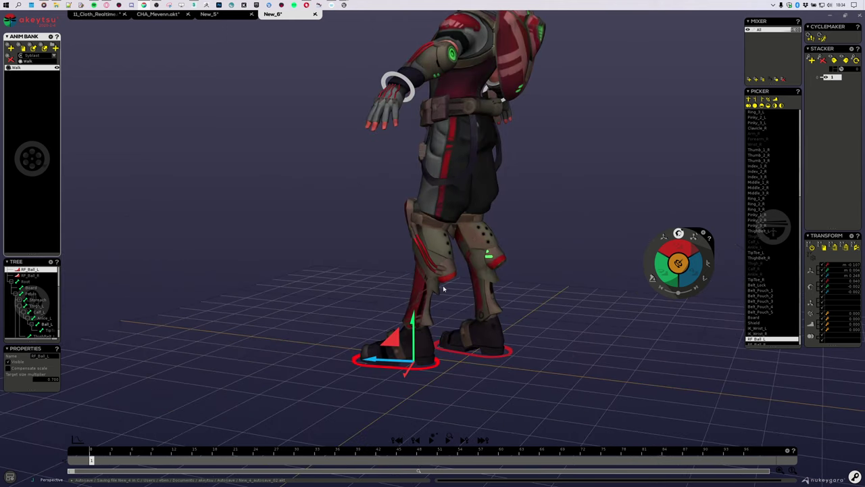
{"action": "left_click", "coordinate": [484, 137]}
{"action": "left_click_drag", "start_coordinate": [431, 119], "coordinate": [435, 150]}
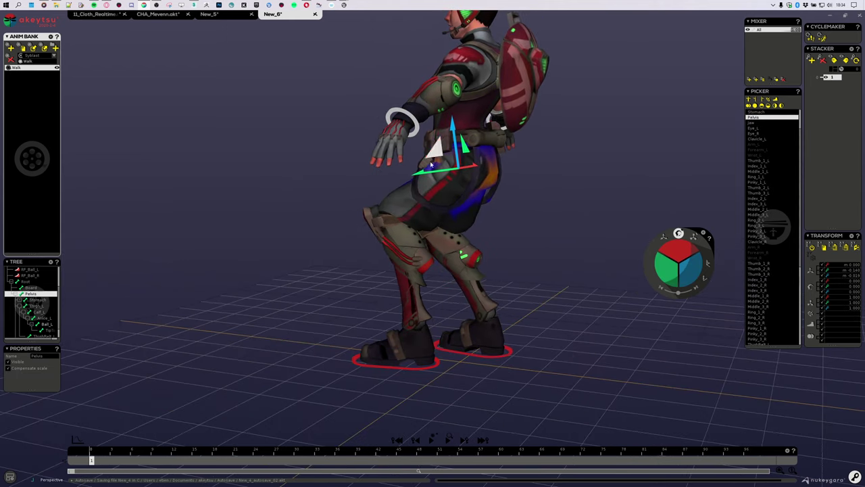
Move the right foot controller RF_Ball_R backward, then raise the Pelvis slightly and shift it back between the feet
{"action": "middle_click_drag", "start_coordinate": [435, 150], "coordinate": [525, 240]}
{"action": "left_click", "coordinate": [457, 367]}
{"action": "middle_click_drag", "start_coordinate": [461, 369], "coordinate": [537, 345]}
{"action": "left_click_drag", "start_coordinate": [460, 367], "coordinate": [388, 341]}
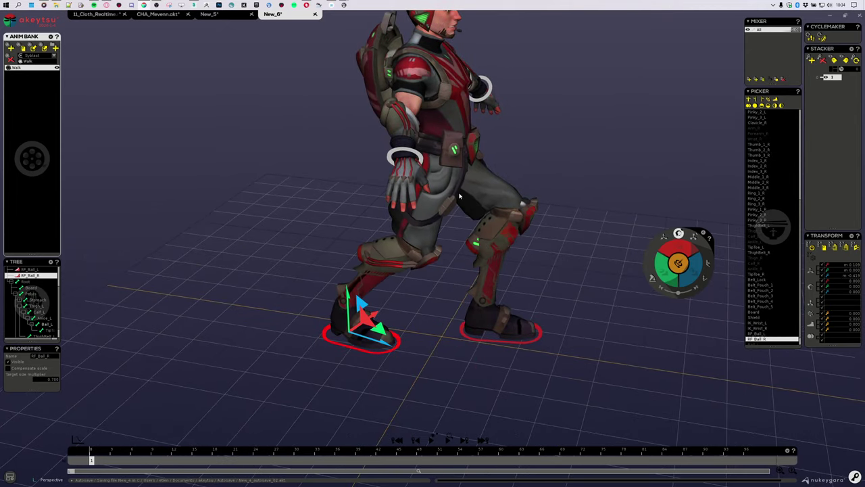
{"action": "left_click", "coordinate": [437, 156]}
{"action": "left_click_drag", "start_coordinate": [464, 142], "coordinate": [451, 129]}
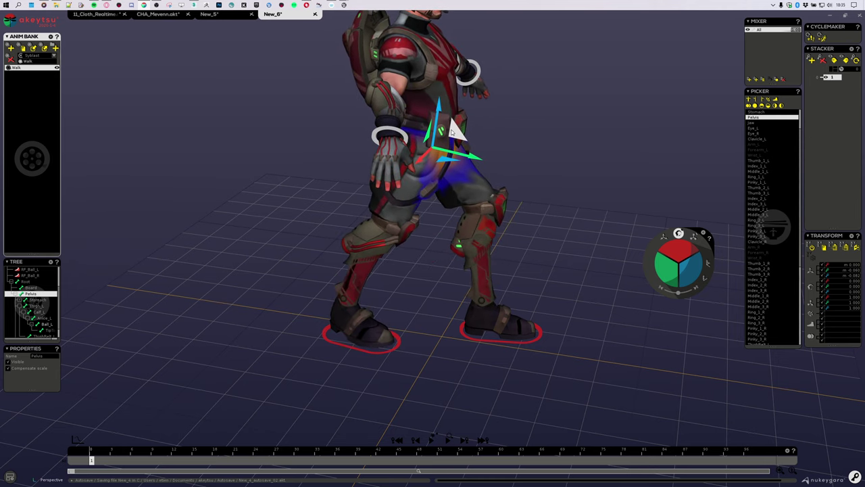
Roll RF_Ball_R by 45 degrees to lift the heel of the rear foot
{"action": "left_click", "coordinate": [396, 346]}
{"action": "left_click_drag", "start_coordinate": [680, 250], "coordinate": [663, 248]}
{"action": "left_click_drag", "start_coordinate": [612, 297], "coordinate": [454, 309], "text": "alt"}
{"action": "scroll", "coordinate": [467, 270], "scroll_direction": "down", "scroll_amount": 3}
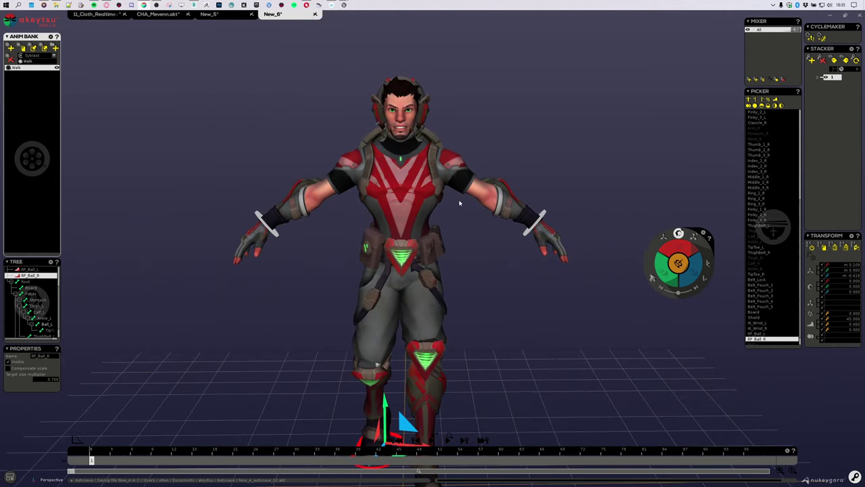
Rotate Arm_L down to the character's side and bend Forearm_L at the elbow
{"action": "left_click", "coordinate": [468, 191]}
{"action": "left_click_drag", "start_coordinate": [683, 257], "coordinate": [672, 248]}
{"action": "left_click_drag", "start_coordinate": [565, 287], "coordinate": [624, 311], "text": "alt"}
{"action": "left_click_drag", "start_coordinate": [525, 308], "coordinate": [404, 283], "text": "alt"}
{"action": "left_click_drag", "start_coordinate": [686, 249], "coordinate": [682, 239]}
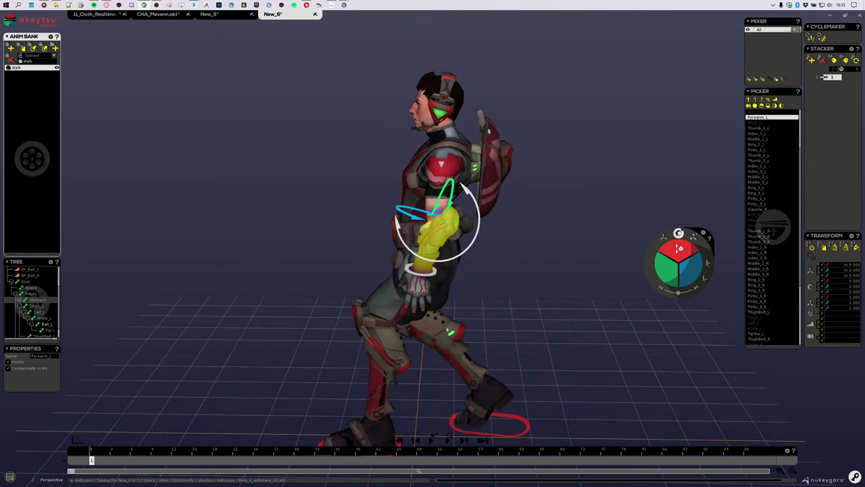
{"action": "left_click_drag", "start_coordinate": [668, 271], "coordinate": [677, 235]}
{"action": "key", "text": "Down"}
{"action": "left_click_drag", "start_coordinate": [540, 241], "coordinate": [700, 265], "text": "alt"}
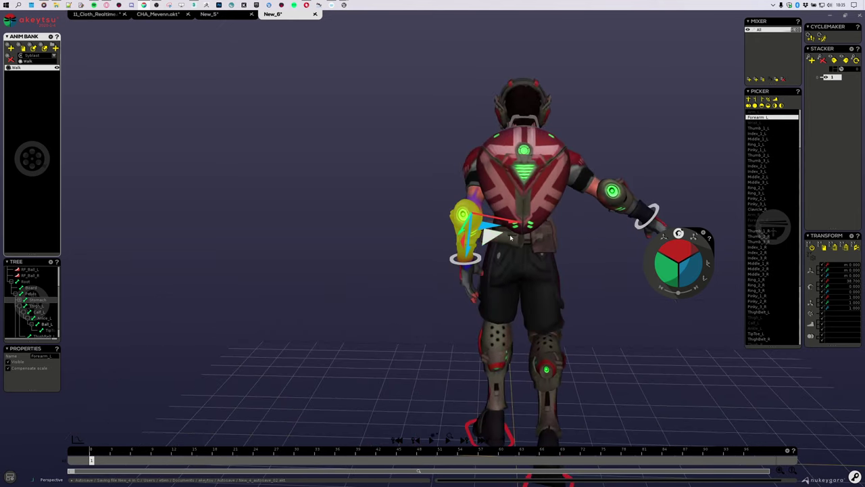
{"action": "key", "text": "Up"}
Raise the Pelvis slightly and shift it forward over the leading foot
{"action": "middle_click_drag", "start_coordinate": [542, 336], "coordinate": [486, 219]}
{"action": "left_click", "coordinate": [439, 144]}
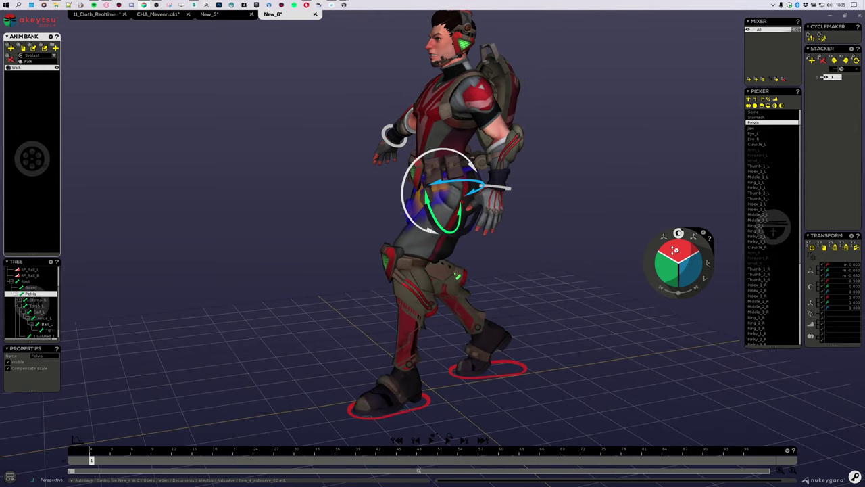
{"action": "middle_click_drag", "start_coordinate": [526, 256], "coordinate": [488, 238]}
{"action": "left_click_drag", "start_coordinate": [415, 173], "coordinate": [391, 169]}
{"action": "middle_click_drag", "start_coordinate": [287, 184], "coordinate": [419, 217]}
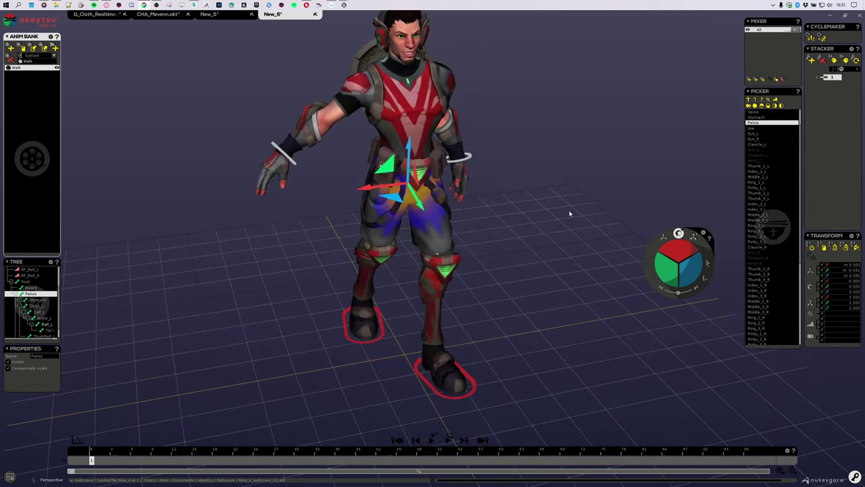
Rotate the Pelvis and the joints from Stomach up to Torso to twist the upper body and lean it forward
{"action": "left_click", "coordinate": [680, 235]}
{"action": "key", "text": "Down"}
{"action": "left_click_drag", "start_coordinate": [682, 247], "coordinate": [680, 249]}
{"action": "key", "text": "Down"}
{"action": "key", "text": "Down"}
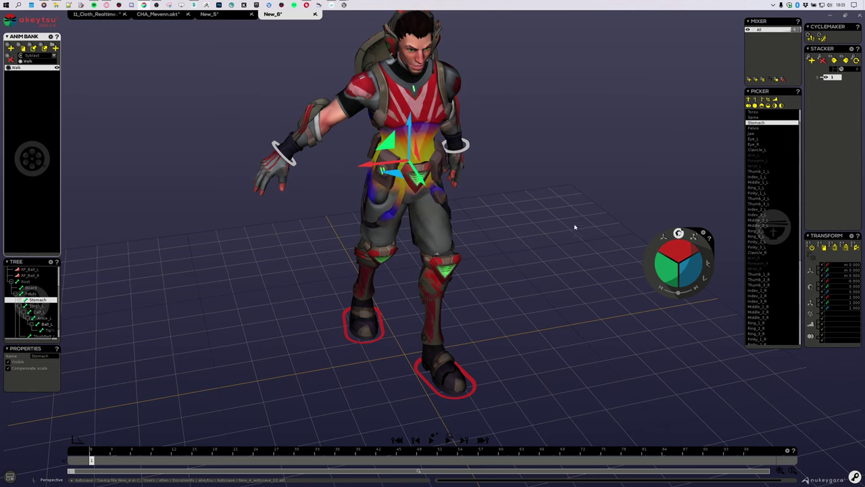
{"action": "middle_click_drag", "start_coordinate": [574, 228], "coordinate": [637, 263]}
{"action": "mouse_move", "coordinate": [686, 268]}
{"action": "left_mouse_down"}
{"action": "mouse_move", "coordinate": [690, 280]}
{"action": "mouse_move", "coordinate": [684, 265]}
{"action": "left_mouse_up"}
{"action": "key", "text": "Up"}
{"action": "middle_click_drag", "start_coordinate": [544, 269], "coordinate": [493, 226]}
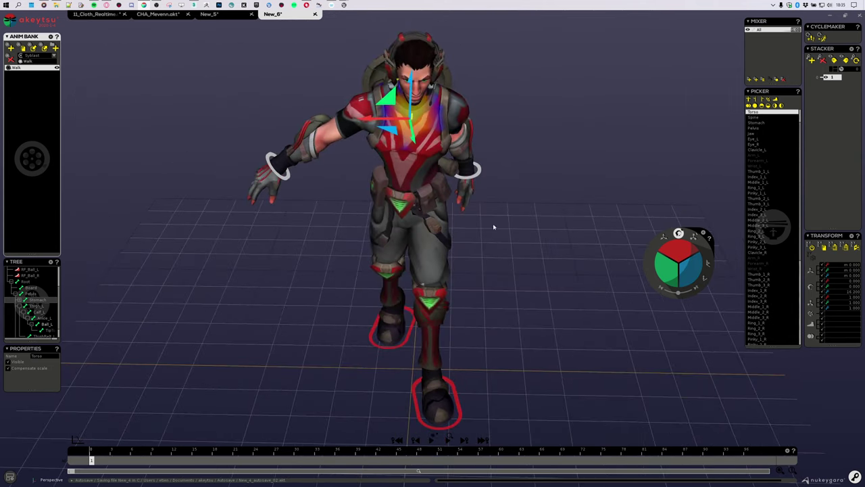
Select Arm_L with all its child joints and mirror its pose onto the right arm
{"action": "middle_click_drag", "start_coordinate": [476, 119], "coordinate": [486, 181]}
{"action": "scroll", "coordinate": [486, 181], "scroll_direction": "up", "scroll_amount": 2}
{"action": "double_click", "coordinate": [489, 182]}
{"action": "middle_click_drag", "start_coordinate": [565, 251], "coordinate": [481, 233]}
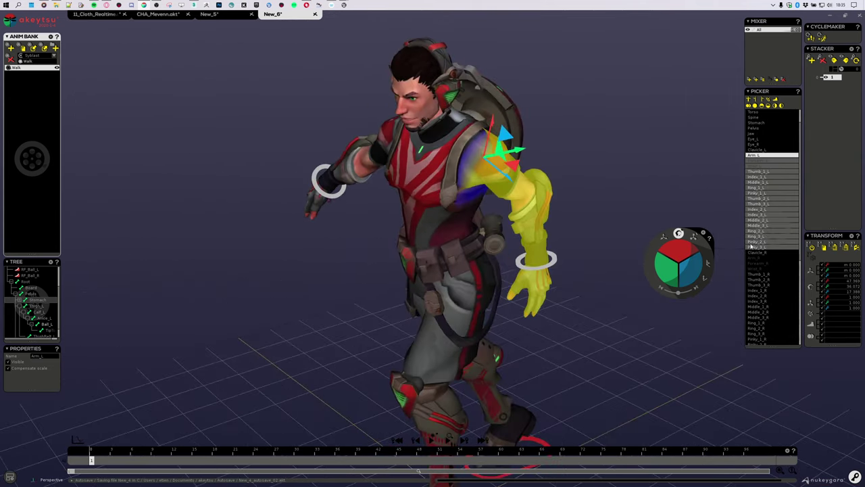
{"action": "middle_click_drag", "start_coordinate": [730, 277], "coordinate": [608, 289]}
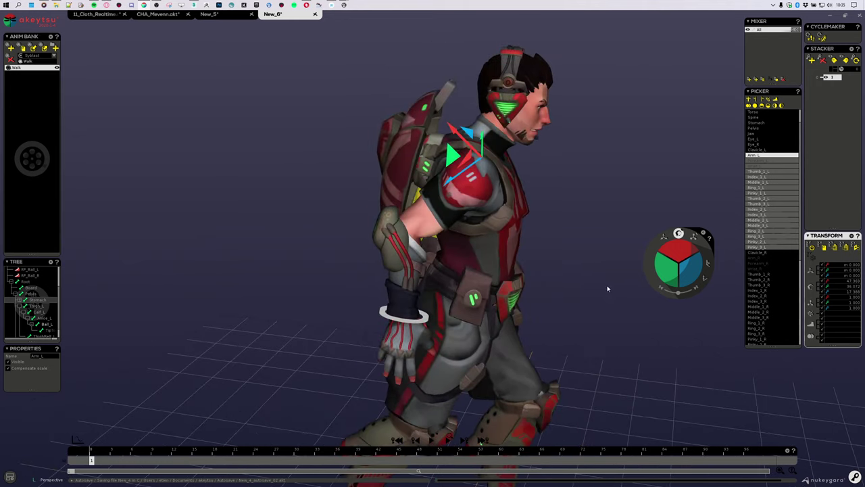
Rotate the right arm's joints to swing the arm forward, opposite the rear right leg
{"action": "double_click", "coordinate": [449, 206]}
{"action": "middle_click_drag", "start_coordinate": [542, 239], "coordinate": [483, 254]}
{"action": "left_click", "coordinate": [431, 235]}
{"action": "middle_click_drag", "start_coordinate": [570, 314], "coordinate": [530, 230]}
{"action": "left_click_drag", "start_coordinate": [670, 246], "coordinate": [676, 273]}
{"action": "key", "text": "Down"}
{"action": "key", "text": "Down"}
Rotate Index_1_R, Middle_1_R and Pinky_1_R to give the right hand a relaxed finger pose
{"action": "middle_click_drag", "start_coordinate": [601, 308], "coordinate": [492, 250]}
{"action": "scroll", "coordinate": [466, 223], "scroll_direction": "up", "scroll_amount": 5}
{"action": "left_click", "coordinate": [494, 290]}
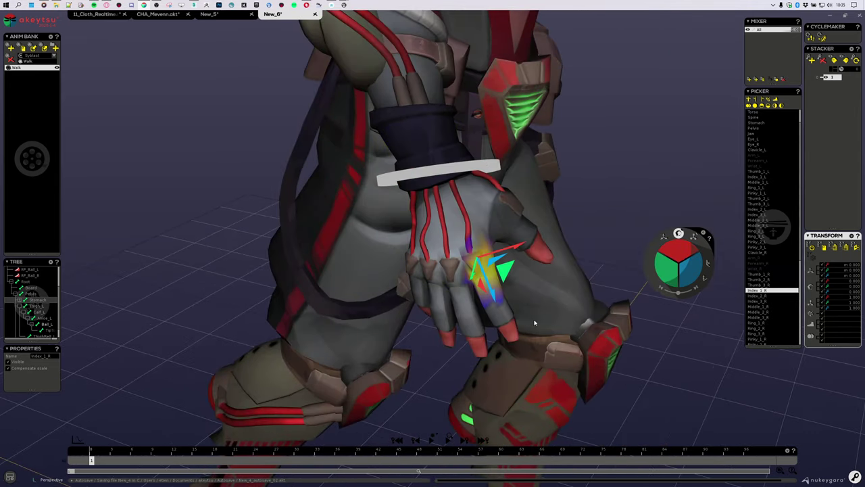
{"action": "middle_click_drag", "start_coordinate": [535, 323], "coordinate": [672, 265]}
{"action": "left_click_drag", "start_coordinate": [669, 269], "coordinate": [670, 272]}
{"action": "key", "text": "Down"}
{"action": "key", "text": "Down"}
{"action": "key", "text": "Down"}
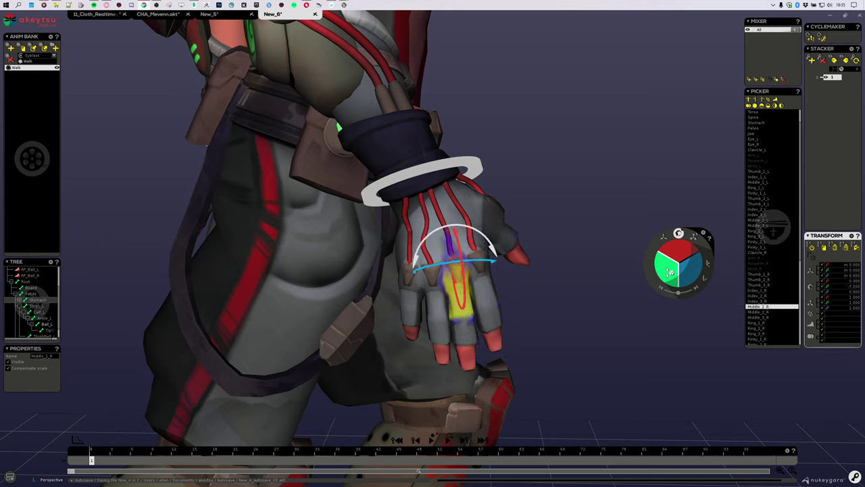
{"action": "left_click", "coordinate": [411, 300]}
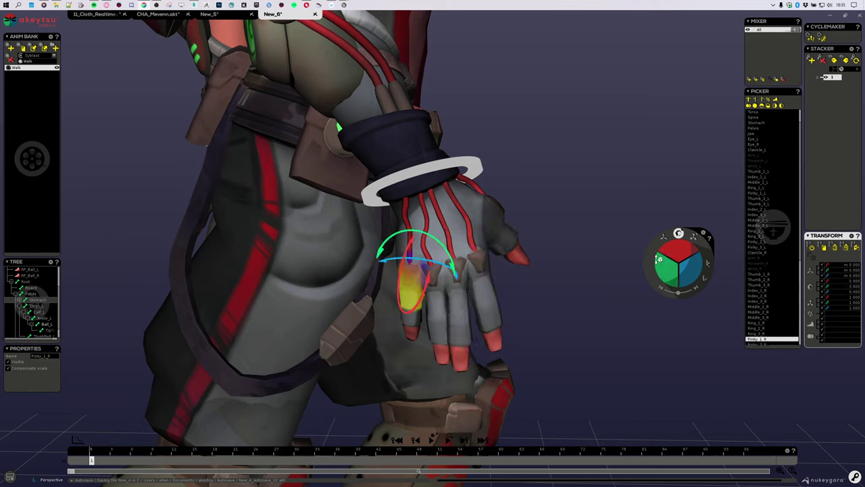
{"action": "left_click_drag", "start_coordinate": [665, 264], "coordinate": [667, 268]}
Rotate Thumb_1_R to bring the right thumb closer to the hand
{"action": "scroll", "coordinate": [574, 269], "scroll_direction": "down", "scroll_amount": 4}
{"action": "middle_click_drag", "start_coordinate": [574, 269], "coordinate": [414, 301]}
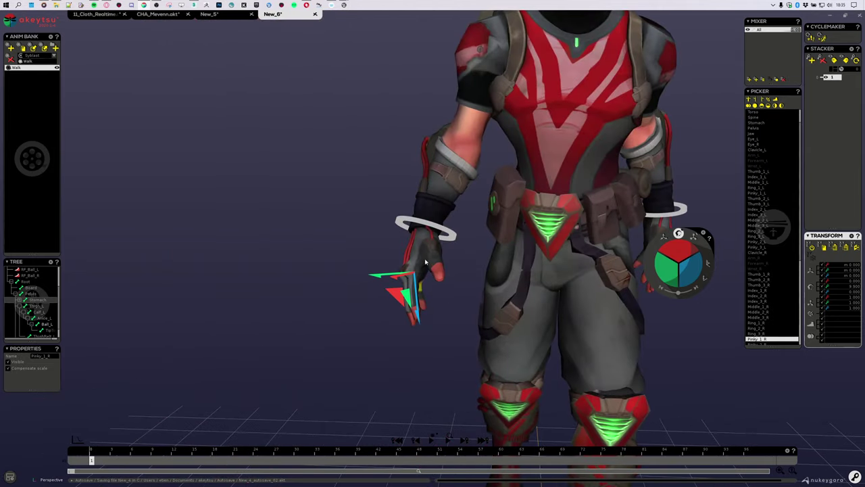
{"action": "left_click", "coordinate": [429, 261]}
{"action": "middle_click_drag", "start_coordinate": [432, 271], "coordinate": [543, 308]}
{"action": "left_click_drag", "start_coordinate": [543, 308], "coordinate": [647, 293], "text": "alt"}
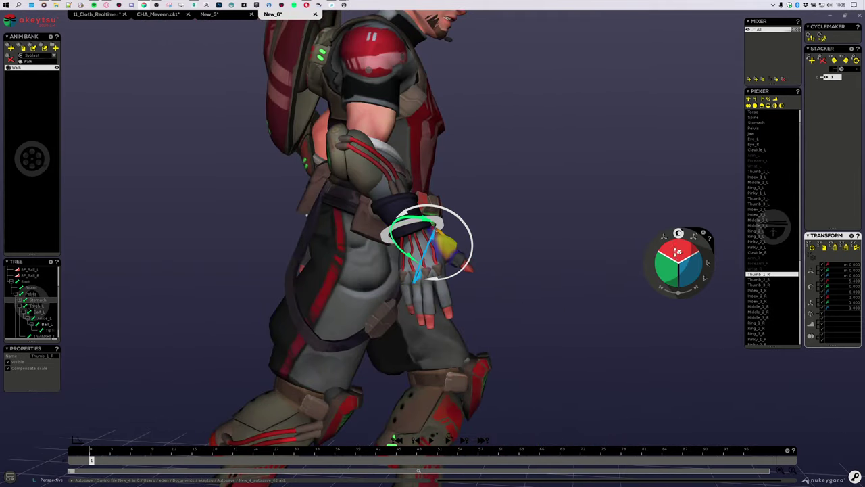
{"action": "middle_click_drag", "start_coordinate": [574, 271], "coordinate": [578, 291]}
{"action": "scroll", "coordinate": [433, 282], "scroll_direction": "down", "scroll_amount": 4}
{"action": "middle_click_drag", "start_coordinate": [392, 274], "coordinate": [458, 265]}
{"action": "scroll", "coordinate": [460, 271], "scroll_direction": "up", "scroll_amount": 9}
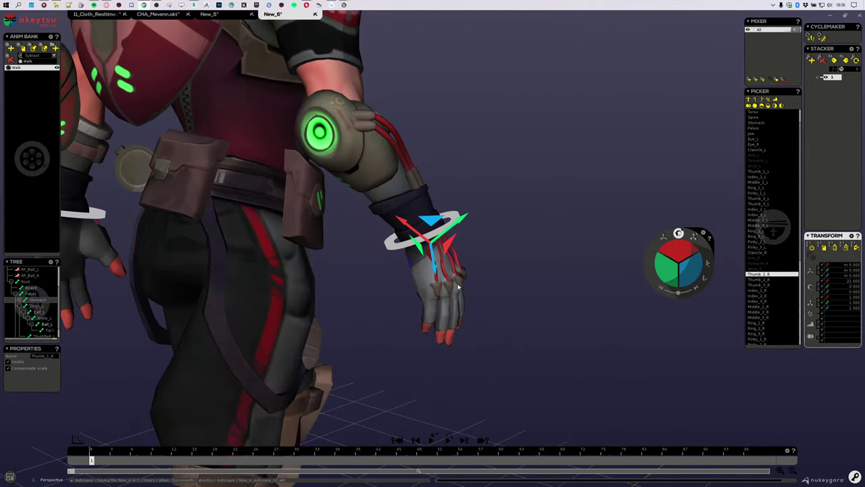
Select all finger joints of the right hand and mirror their pose onto the left hand
{"action": "double_click", "coordinate": [449, 369]}
{"action": "scroll", "coordinate": [534, 307], "scroll_direction": "down", "scroll_amount": 4}
{"action": "middle_click_drag", "start_coordinate": [538, 307], "coordinate": [442, 297]}
{"action": "scroll", "coordinate": [442, 297], "scroll_direction": "down", "scroll_amount": 5}
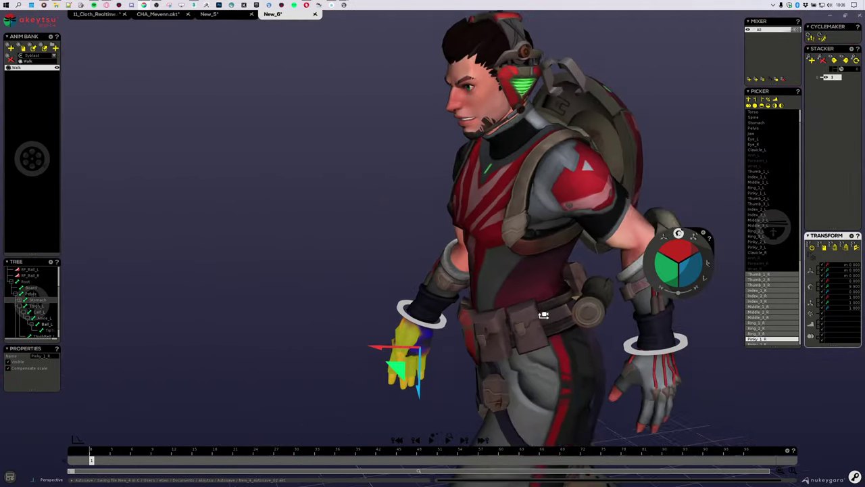
{"action": "middle_click_drag", "start_coordinate": [543, 315], "coordinate": [477, 227]}
Rotate Thumb_1_L to bring the left thumb closer to the fingers
{"action": "left_click_drag", "start_coordinate": [618, 365], "coordinate": [530, 250], "text": "alt"}
{"action": "left_click", "coordinate": [530, 212]}
{"action": "left_click_drag", "start_coordinate": [515, 335], "coordinate": [655, 363], "text": "alt"}
{"action": "scroll", "coordinate": [652, 362], "scroll_direction": "up", "scroll_amount": 5}
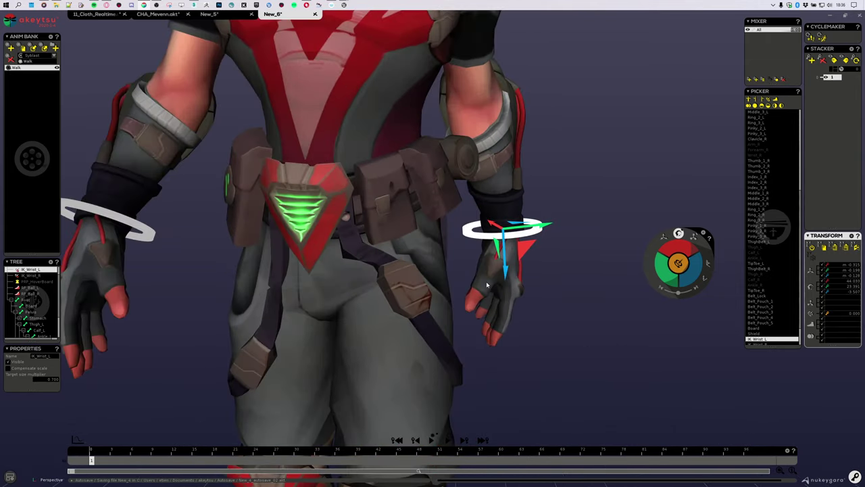
{"action": "left_click", "coordinate": [489, 273]}
{"action": "left_click_drag", "start_coordinate": [667, 265], "coordinate": [689, 268], "text": "alt"}
{"action": "key", "text": "w"}
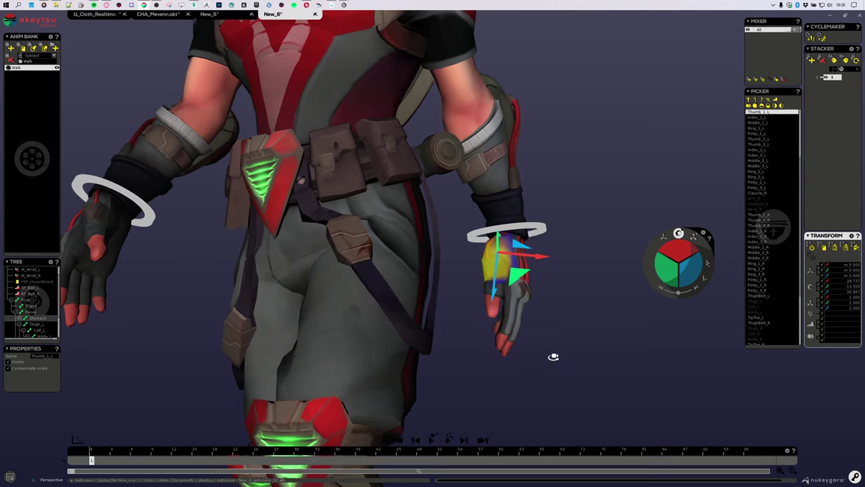
Rotate the Torso and Neck joints to refine the chest twist and turn the head toward the walking direction
{"action": "scroll", "coordinate": [509, 350], "scroll_direction": "down", "scroll_amount": 6}
{"action": "left_click_drag", "start_coordinate": [508, 349], "coordinate": [544, 349], "text": "alt"}
{"action": "scroll", "coordinate": [520, 310], "scroll_direction": "down", "scroll_amount": 3}
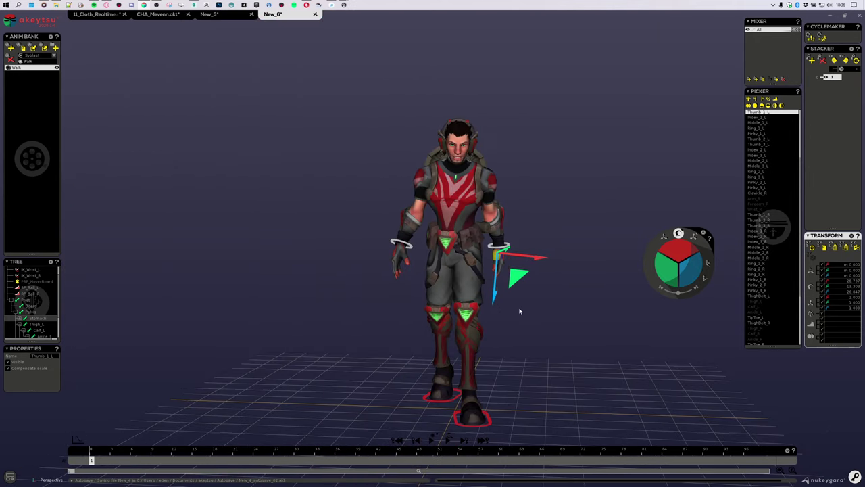
{"action": "left_click_drag", "start_coordinate": [519, 309], "coordinate": [543, 321], "text": "alt"}
{"action": "scroll", "coordinate": [543, 321], "scroll_direction": "up", "scroll_amount": 1}
{"action": "left_click", "coordinate": [443, 146]}
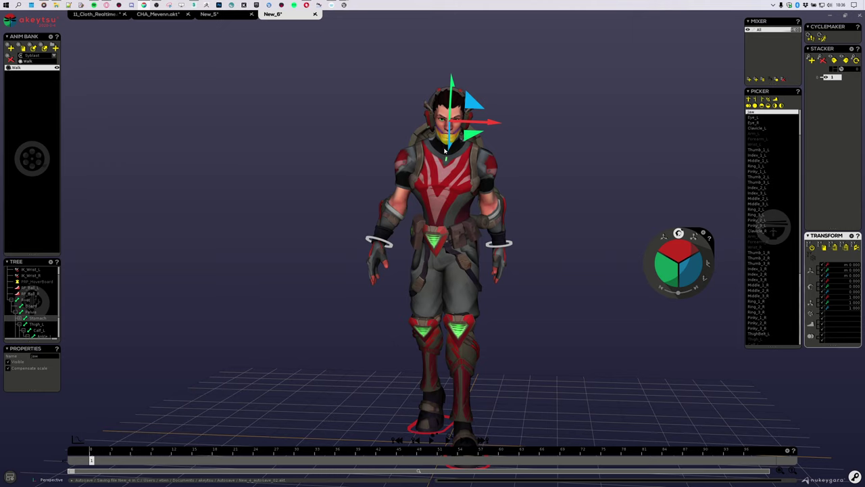
{"action": "left_click", "coordinate": [444, 151]}
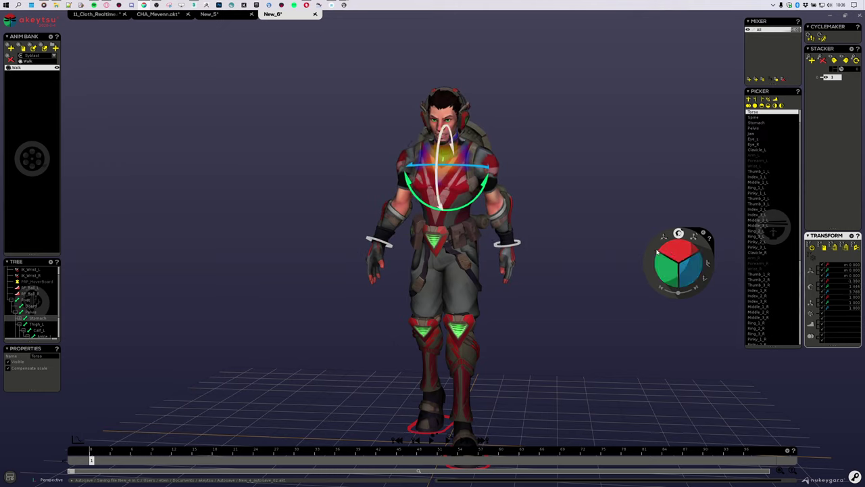
{"action": "left_click", "coordinate": [450, 147]}
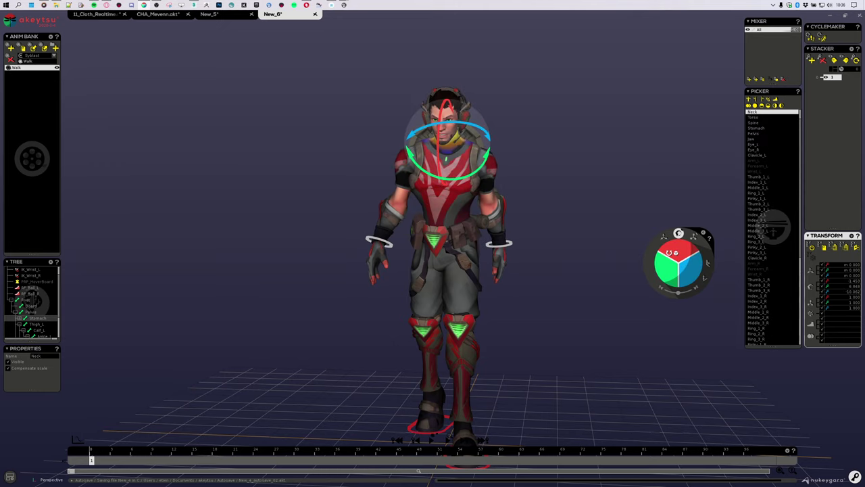
{"action": "scroll", "coordinate": [520, 276], "scroll_direction": "down", "scroll_amount": 3}
{"action": "middle_click_drag", "start_coordinate": [520, 276], "coordinate": [511, 312]}
{"action": "scroll", "coordinate": [511, 312], "scroll_direction": "up", "scroll_amount": 3}
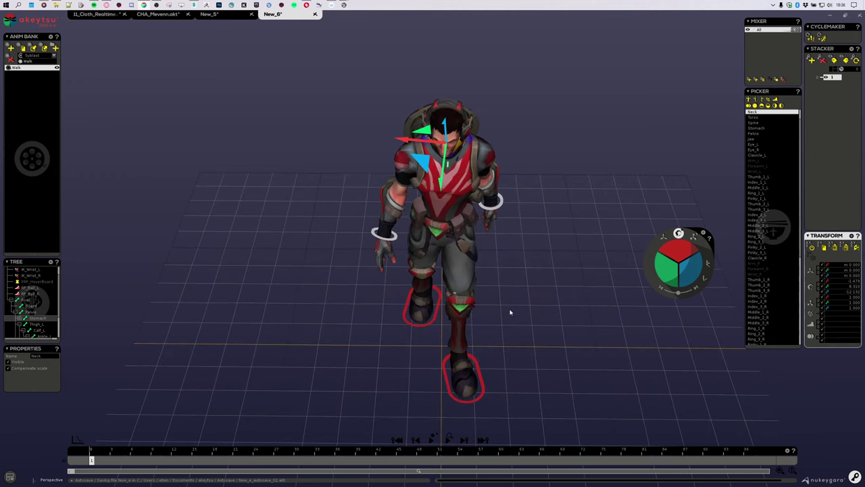